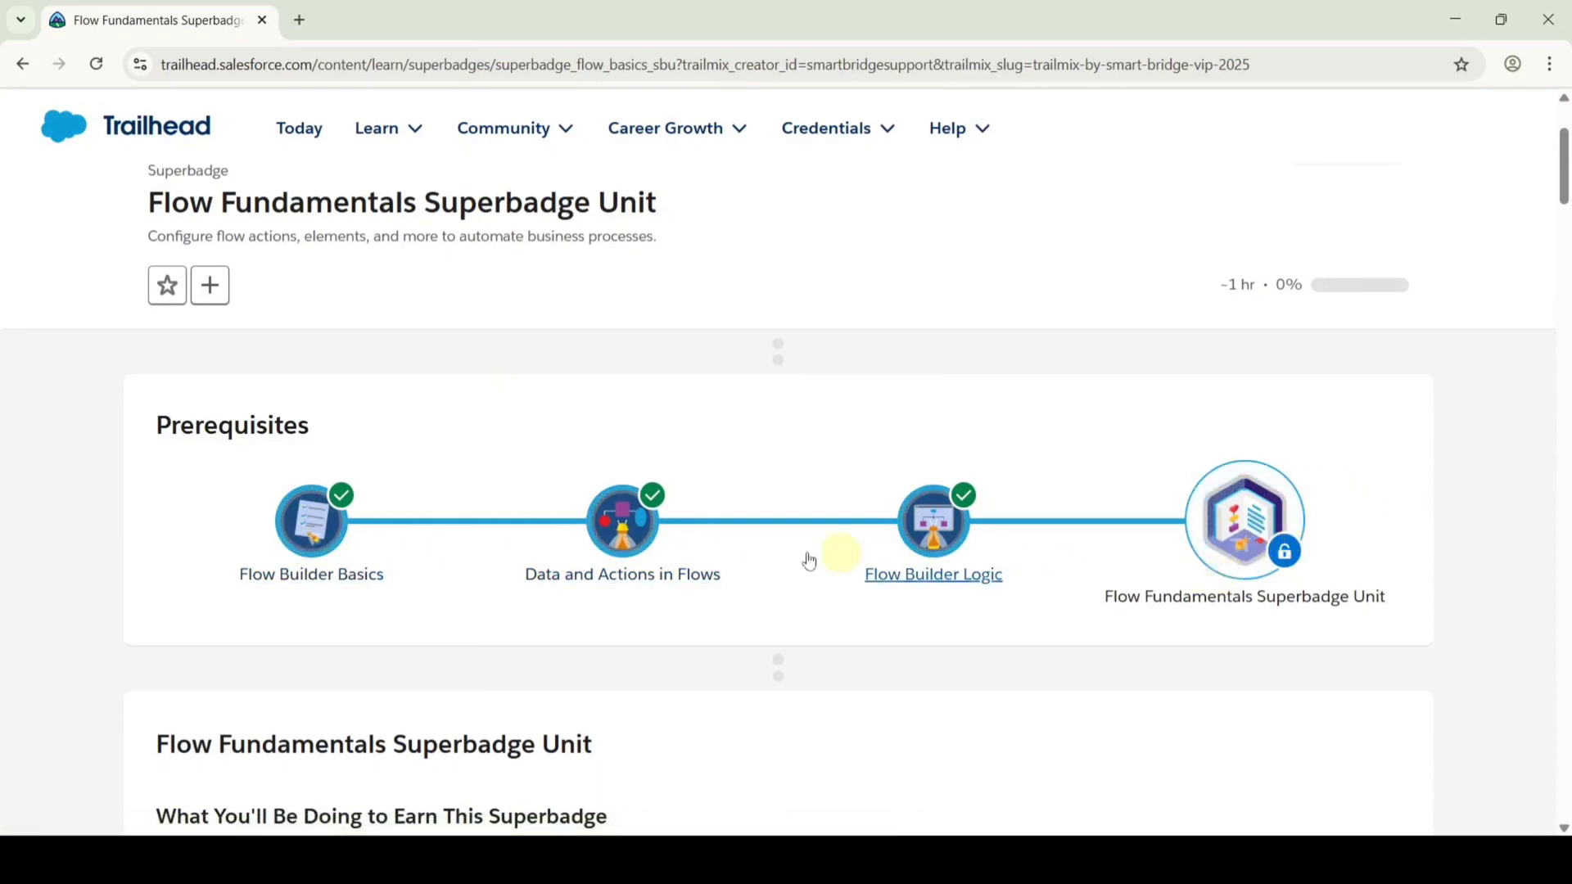
Open the signup form for the special Developer Edition org from the prework notes and review its required fields.
scroll(692, 421, "down", 5)
scroll(692, 422, "down", 5)
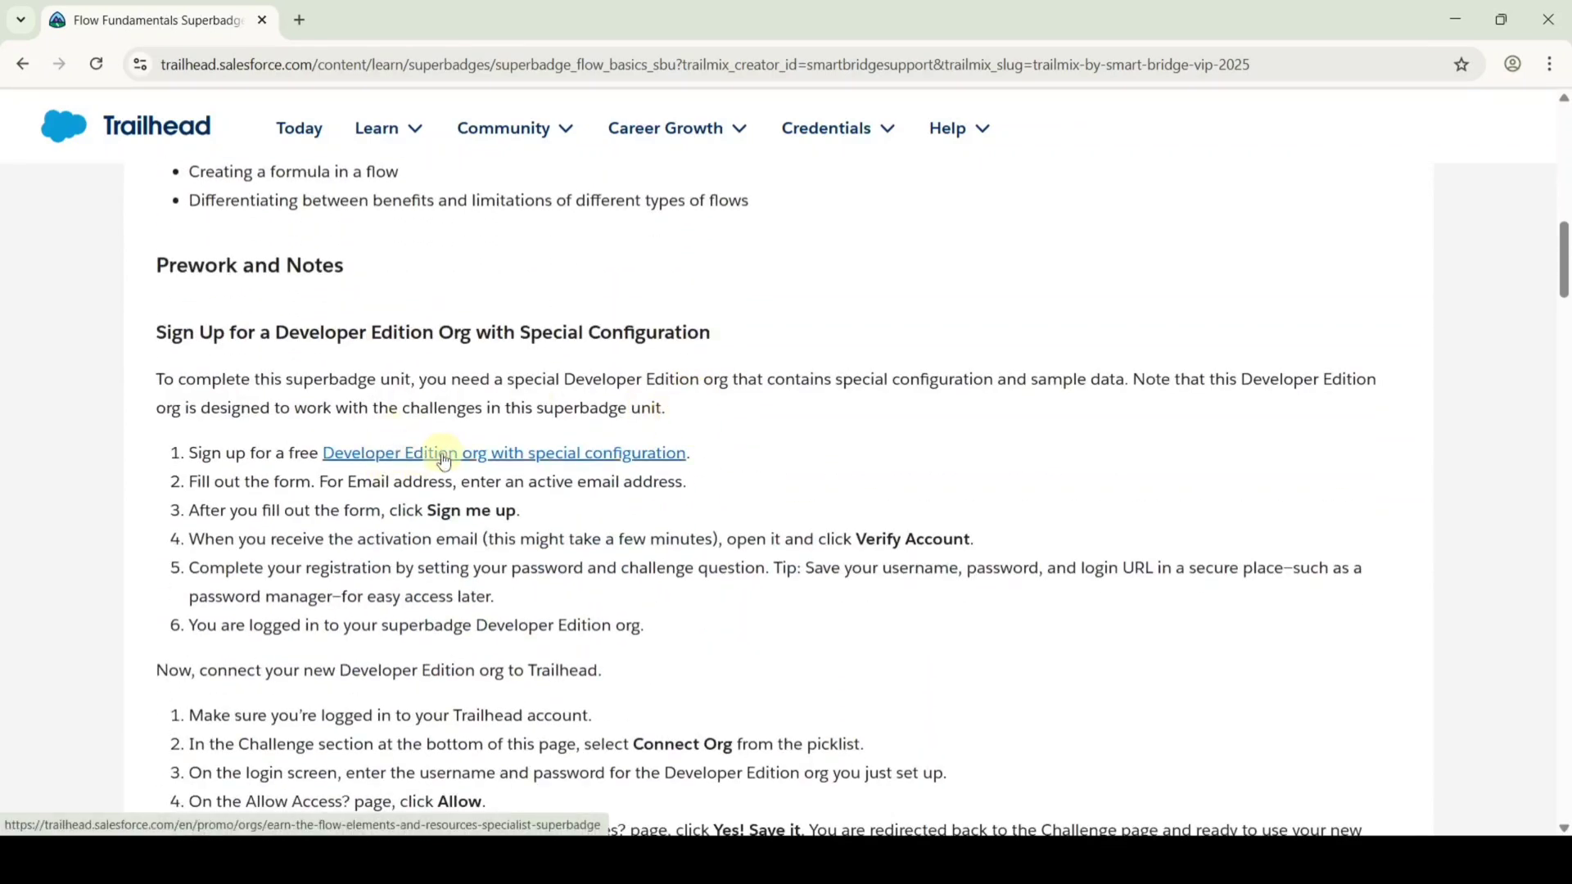
left_click(445, 458)
scroll(1088, 377, "down", 2)
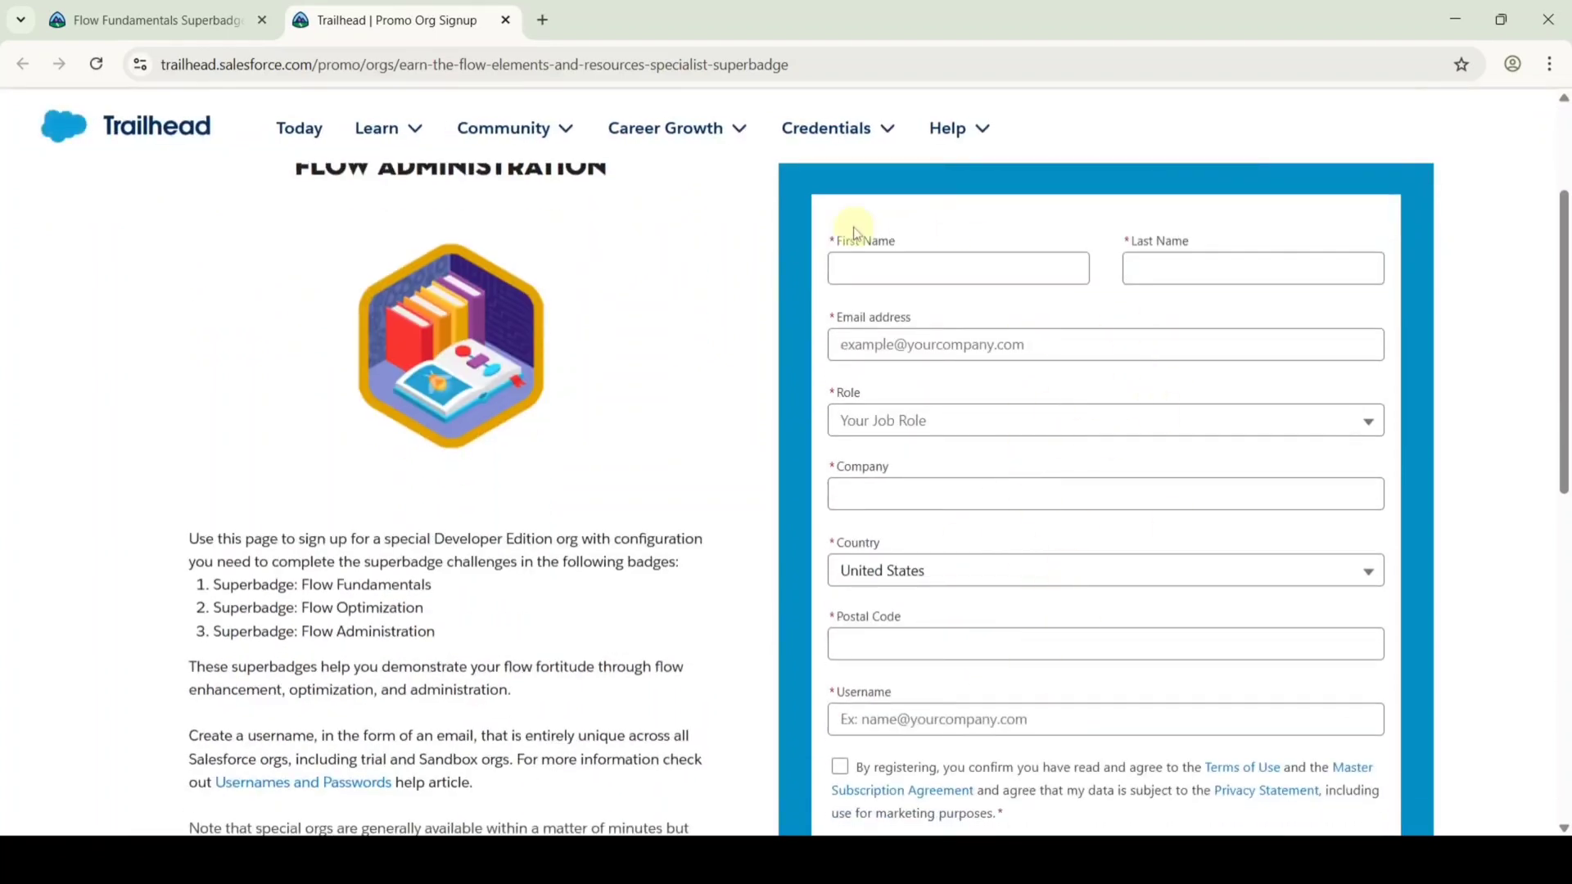
scroll(1136, 624, "down", 2)
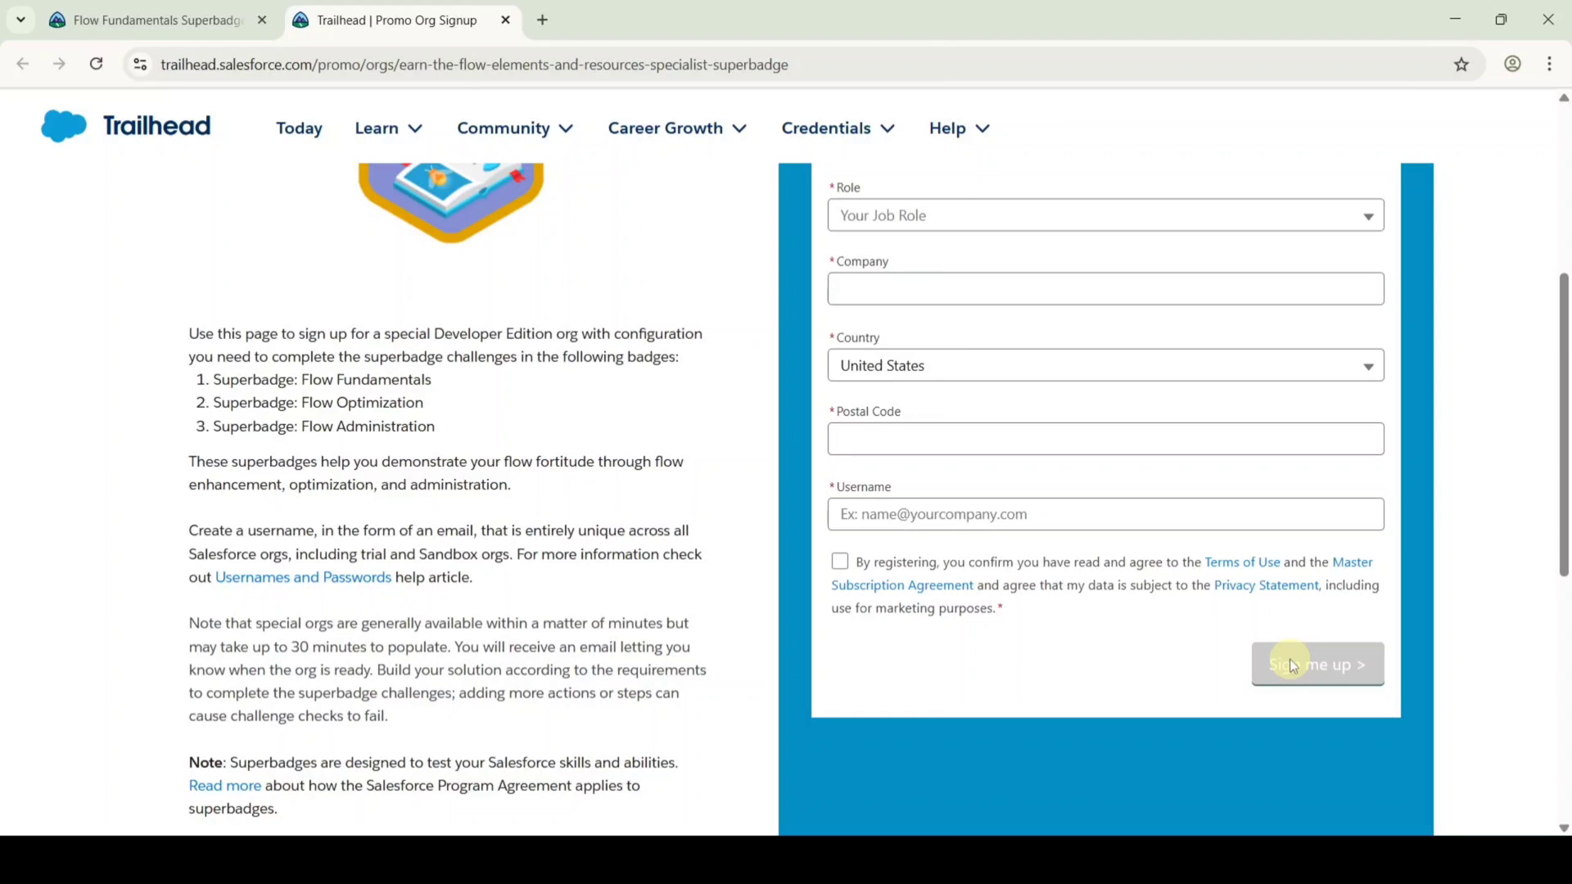
scroll(781, 601, "up", 3)
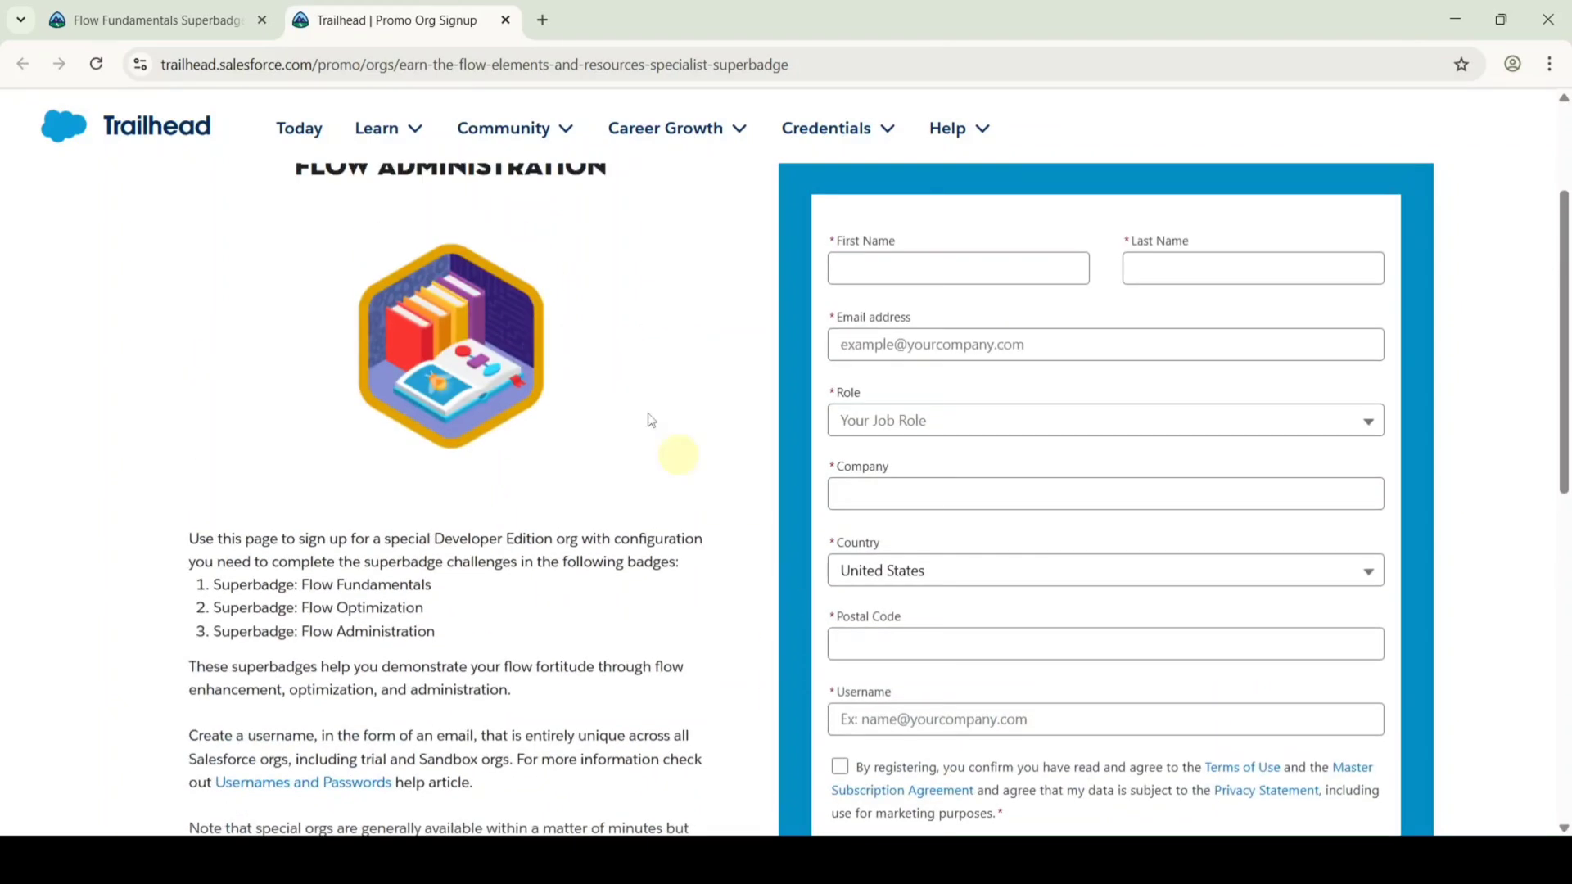
View the Connect Org login page for the superbadge's hands-on org, and return to the superbadge page.
left_click(205, 8)
scroll(946, 358, "down", 20)
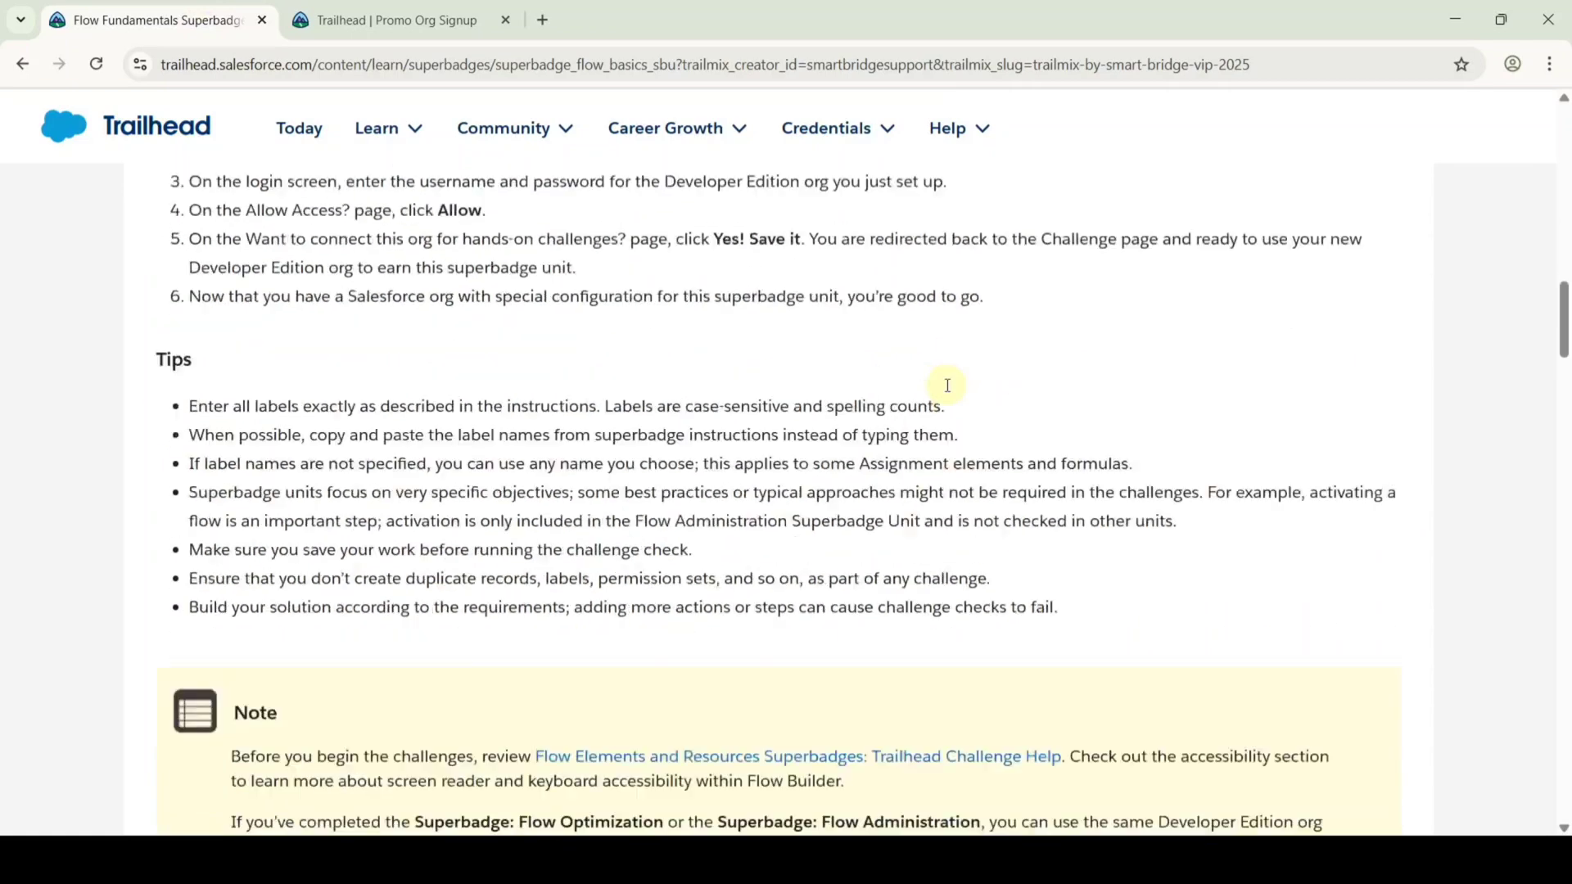
scroll(947, 386, "down", 15)
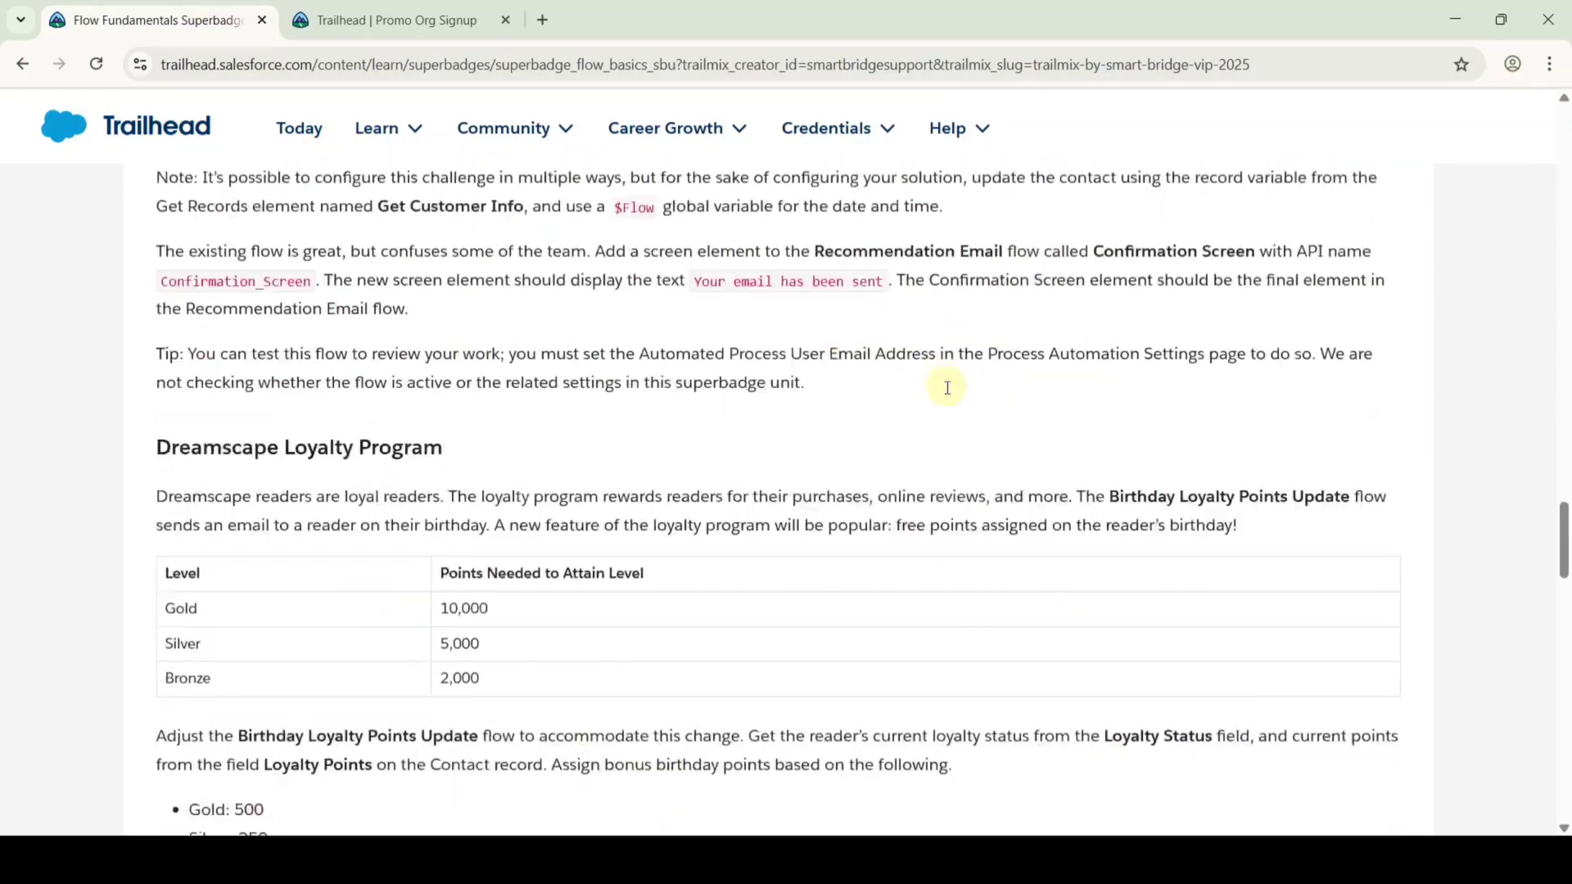
scroll(997, 425, "up", 4)
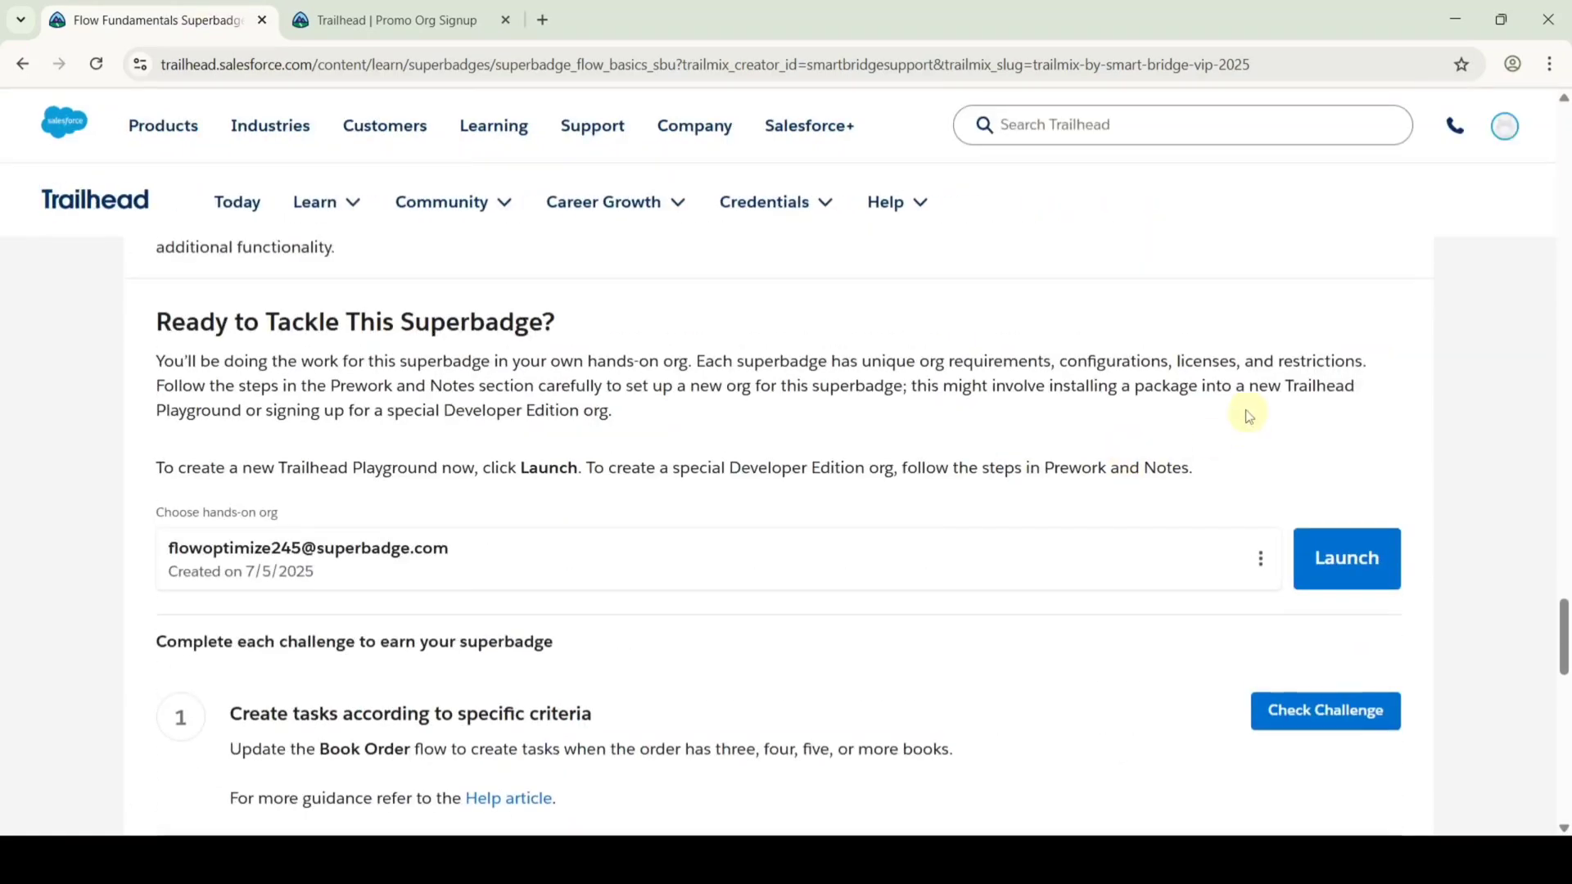
left_click(1251, 558)
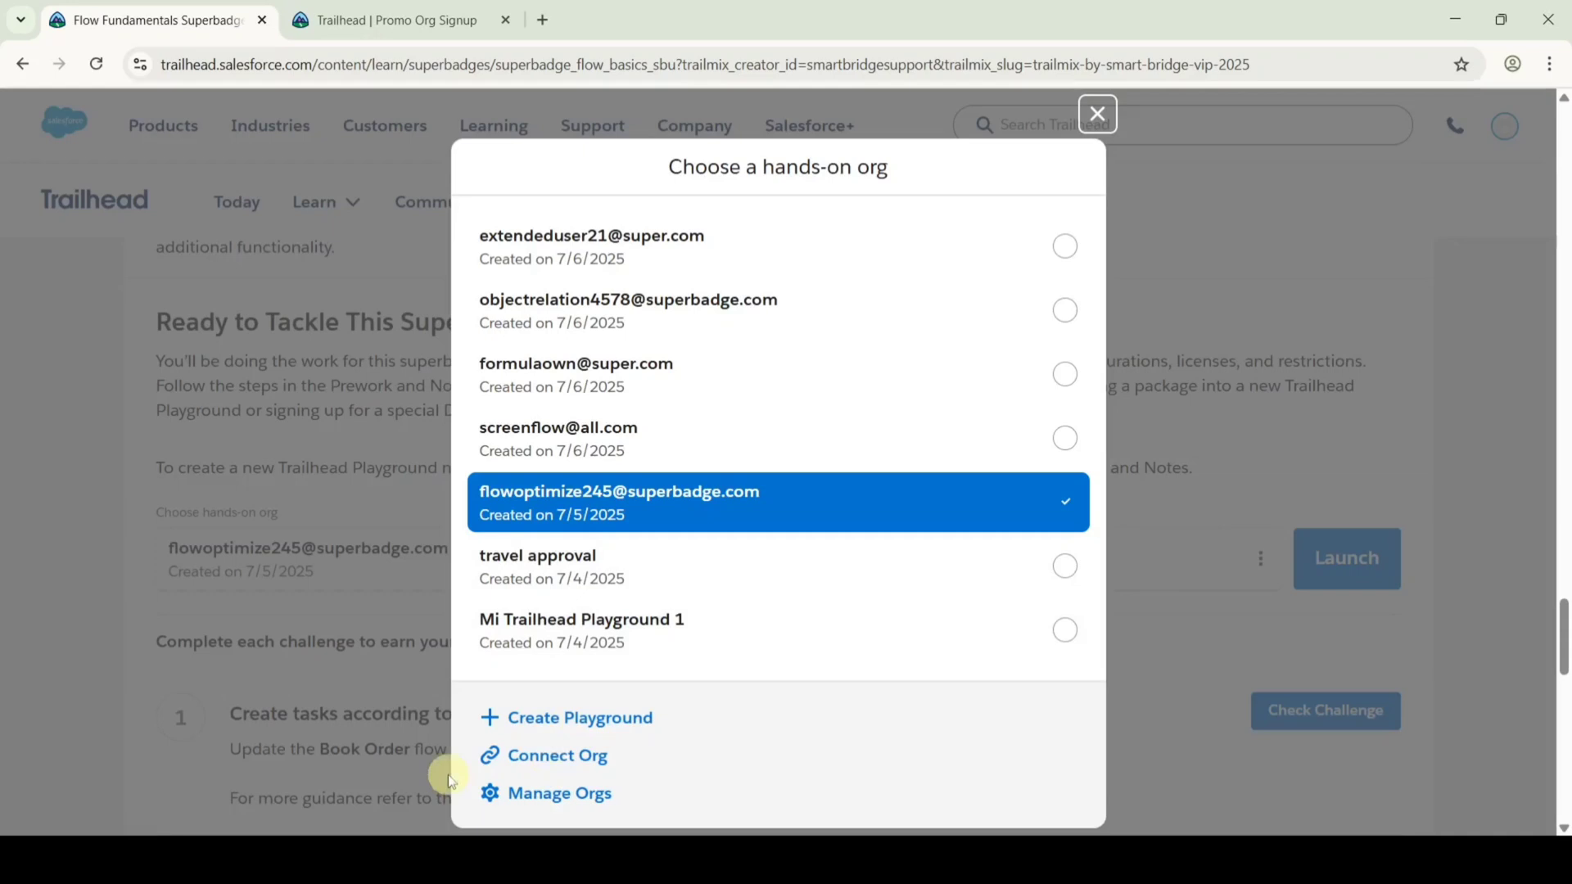
left_click(559, 762)
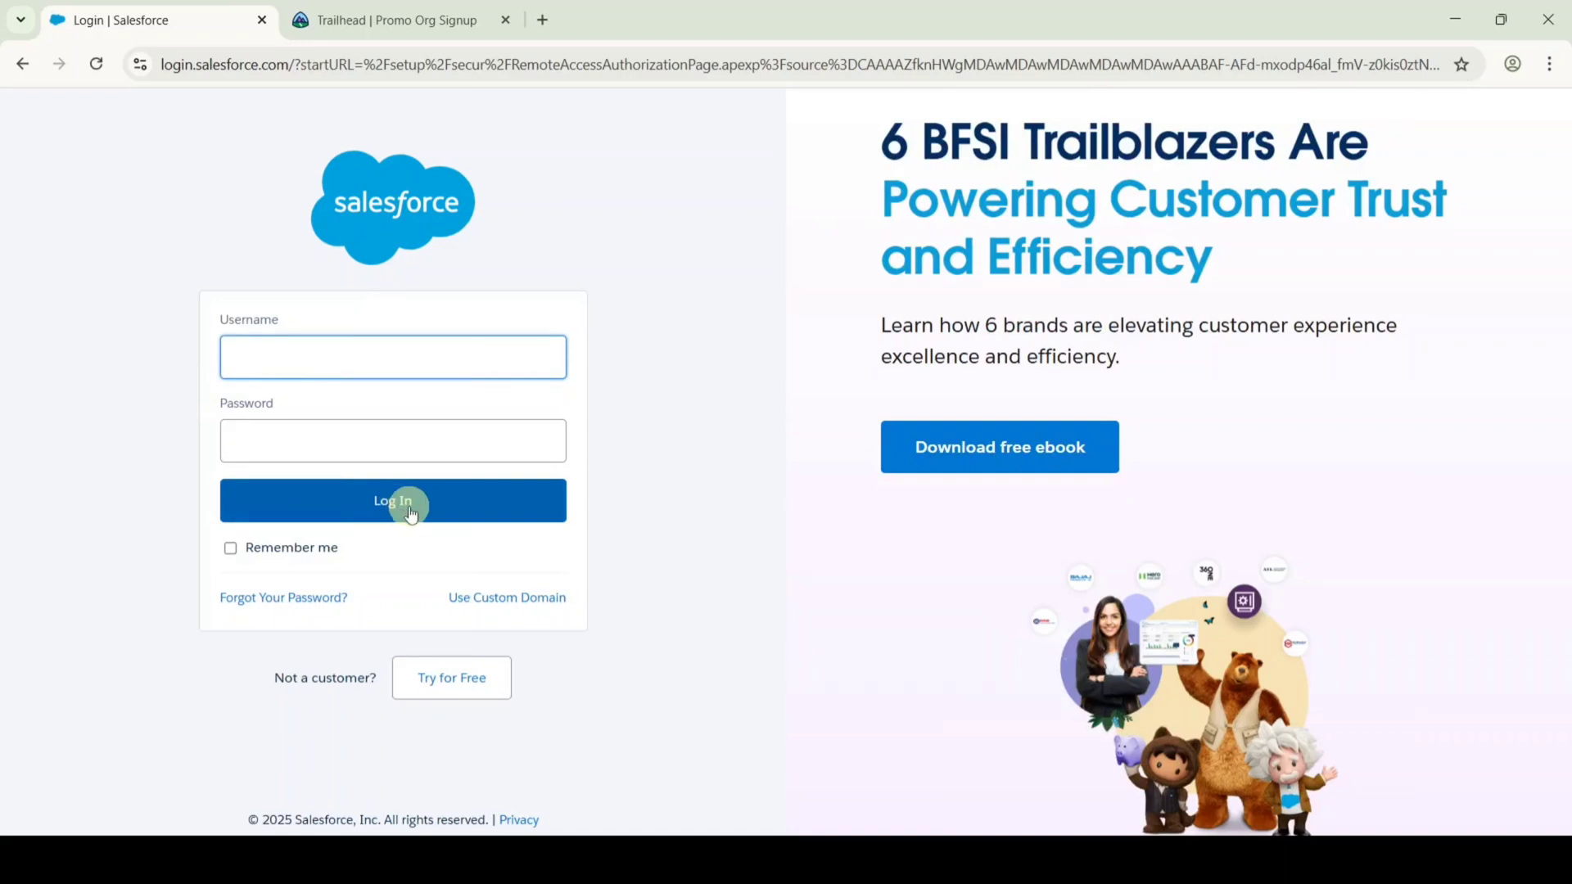
left_click(22, 65)
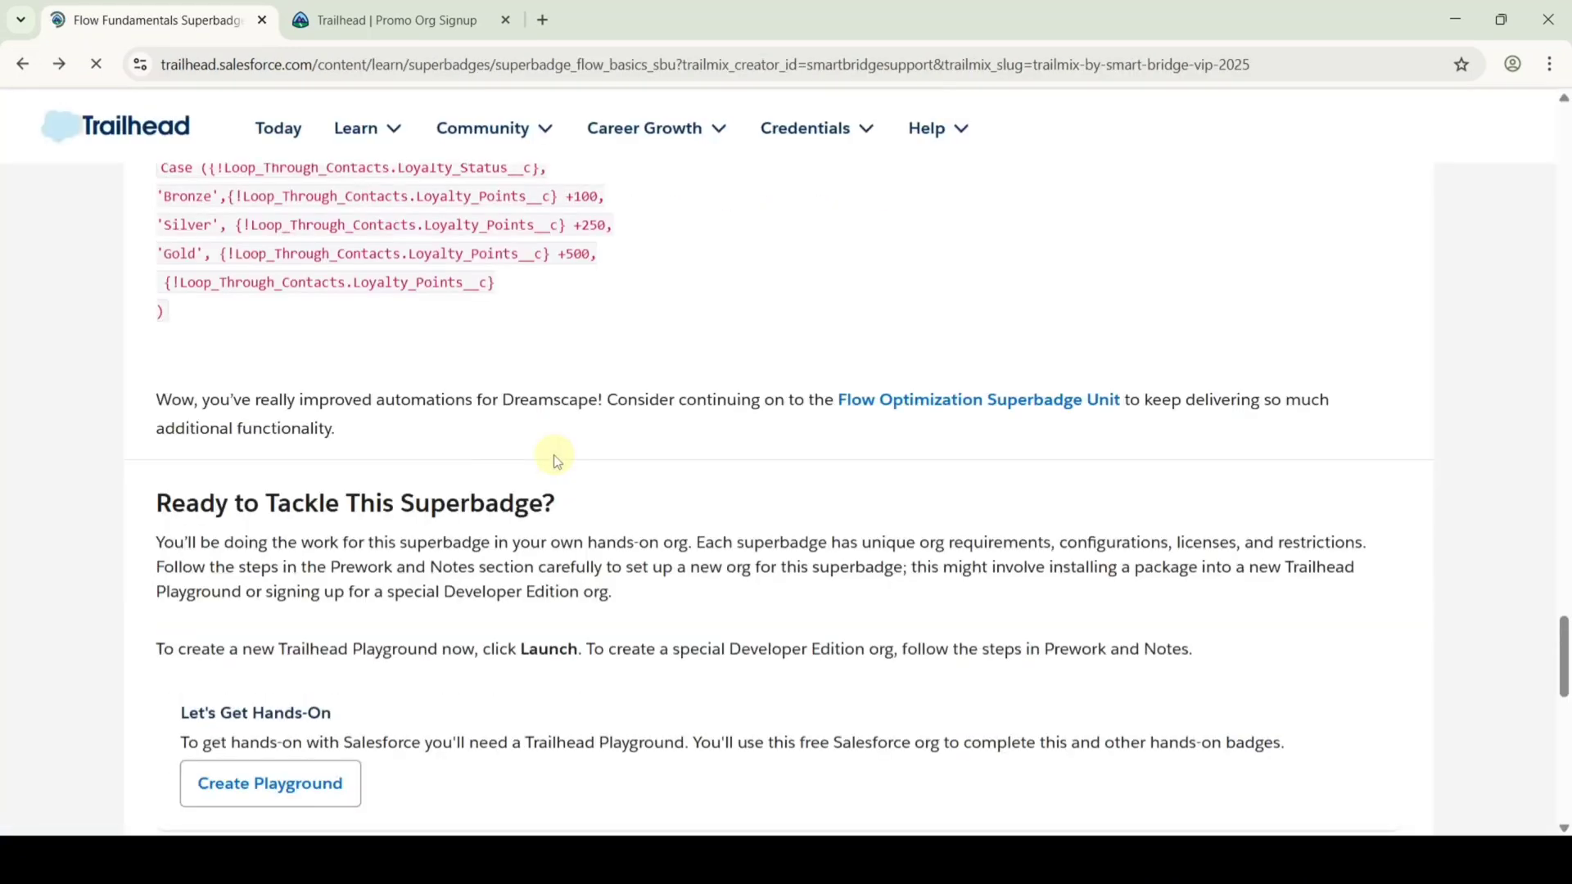
Launch the selected hands-on org from the superbadge's challenge section.
scroll(778, 449, "down", 3)
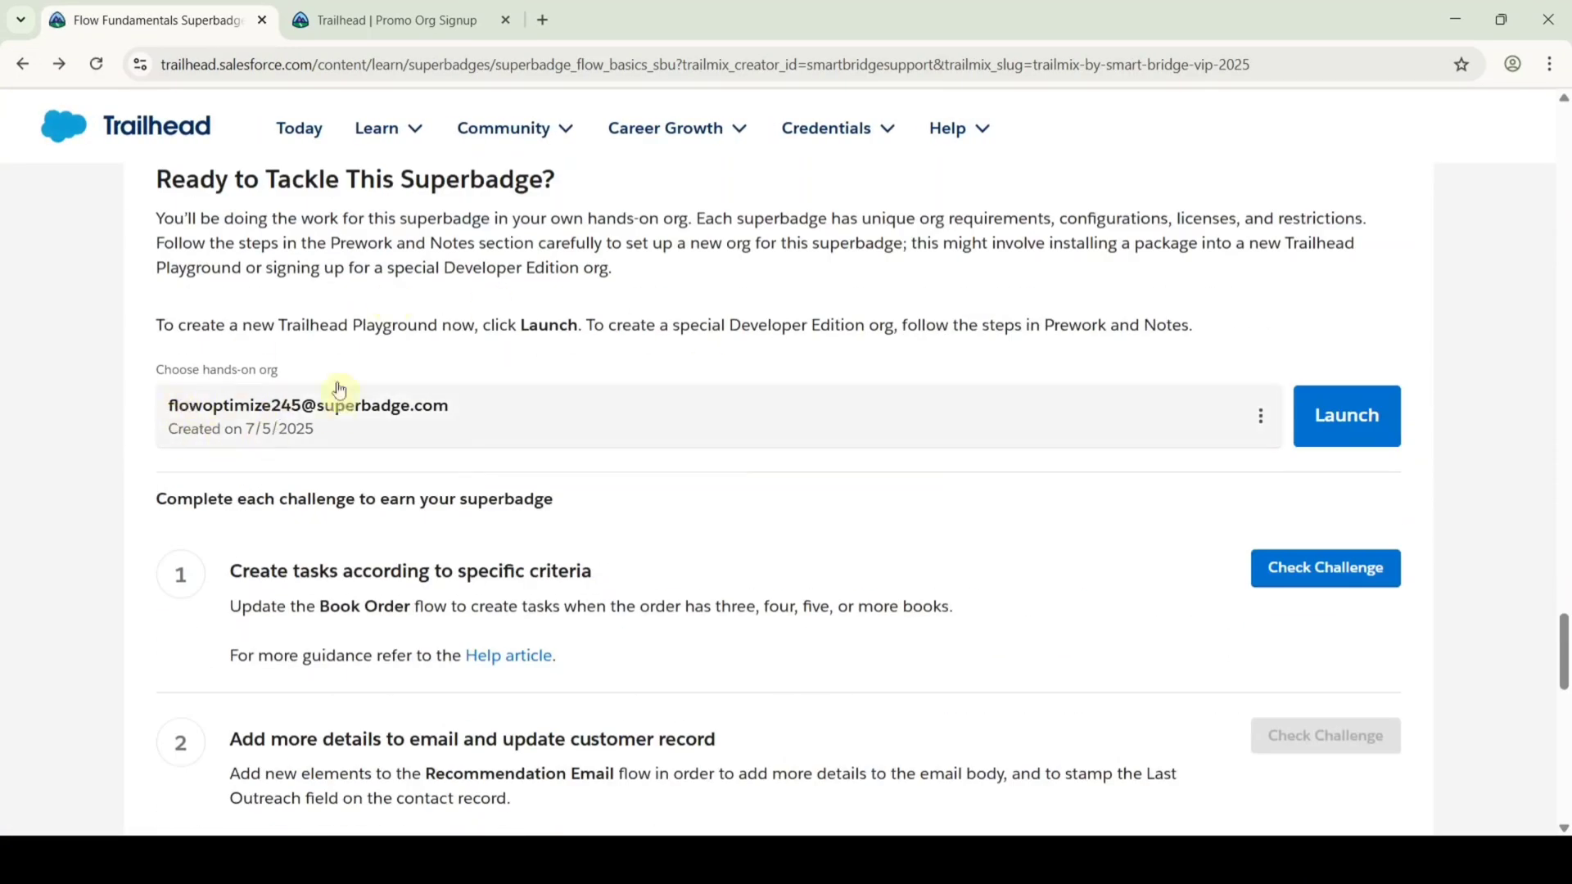
scroll(805, 409, "down", 1)
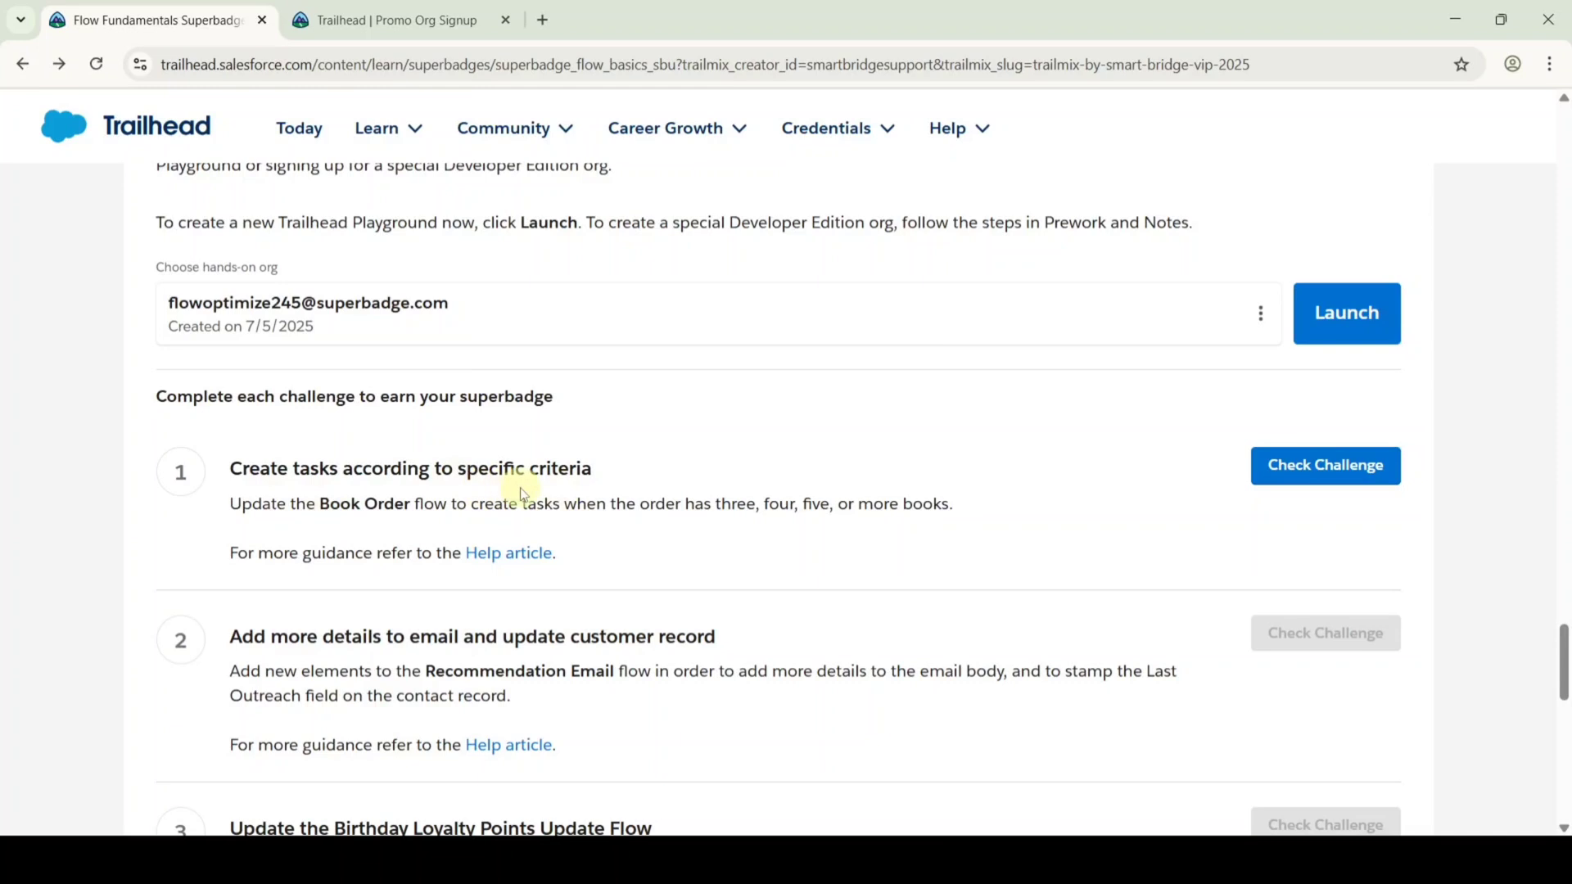
left_click(1336, 326)
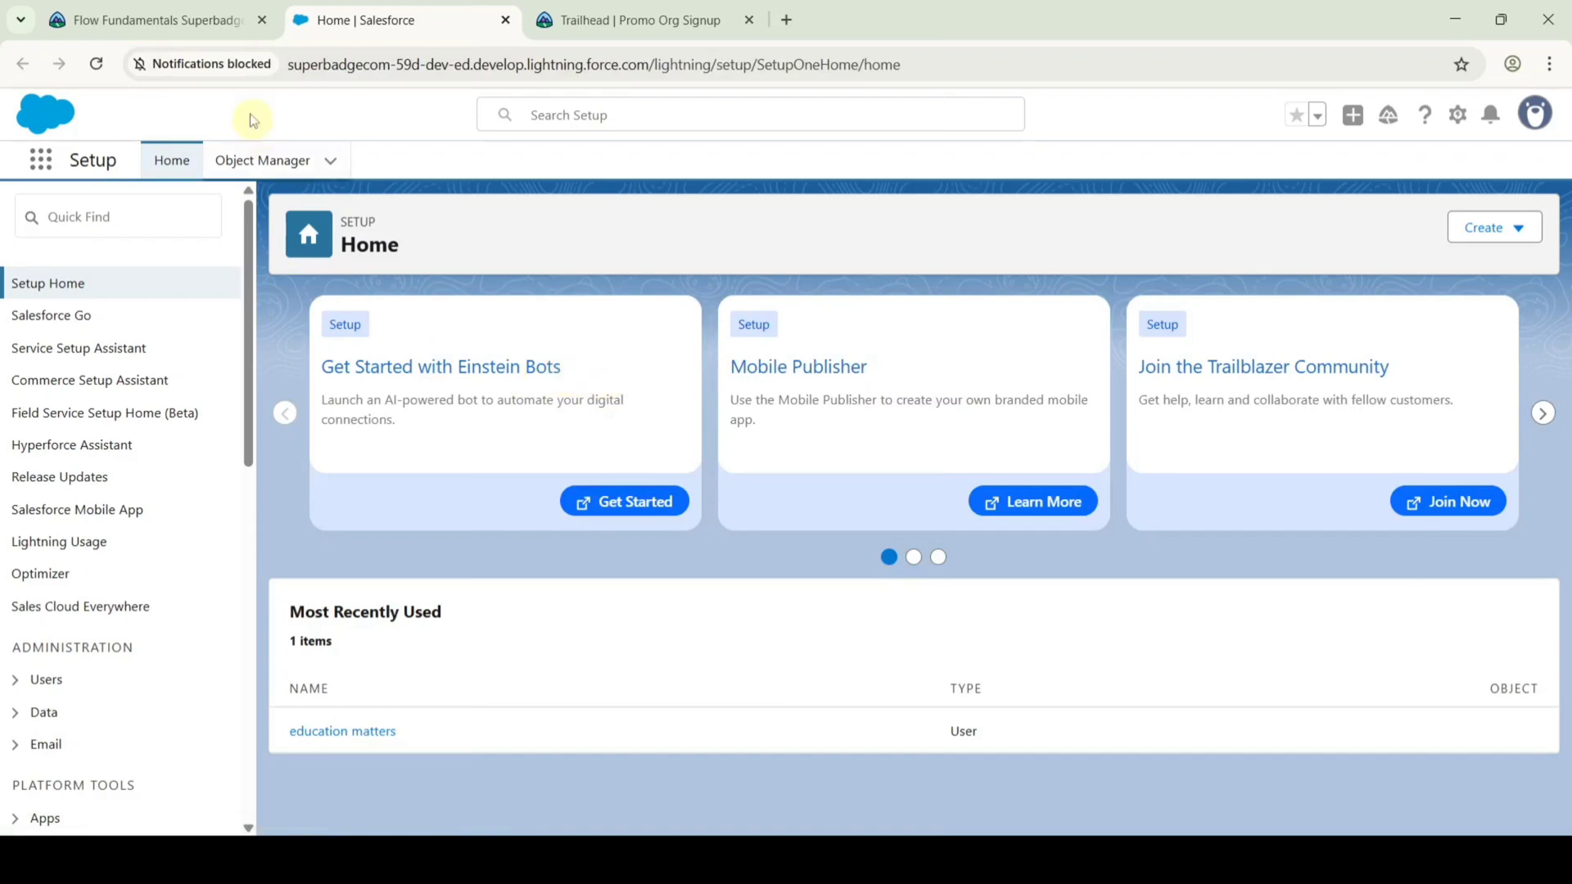
Review the Book Order Giveaway business requirements on the superbadge page, including the instruction to adjust the Book Order flow.
left_click(197, 20)
scroll(646, 551, "up", 10)
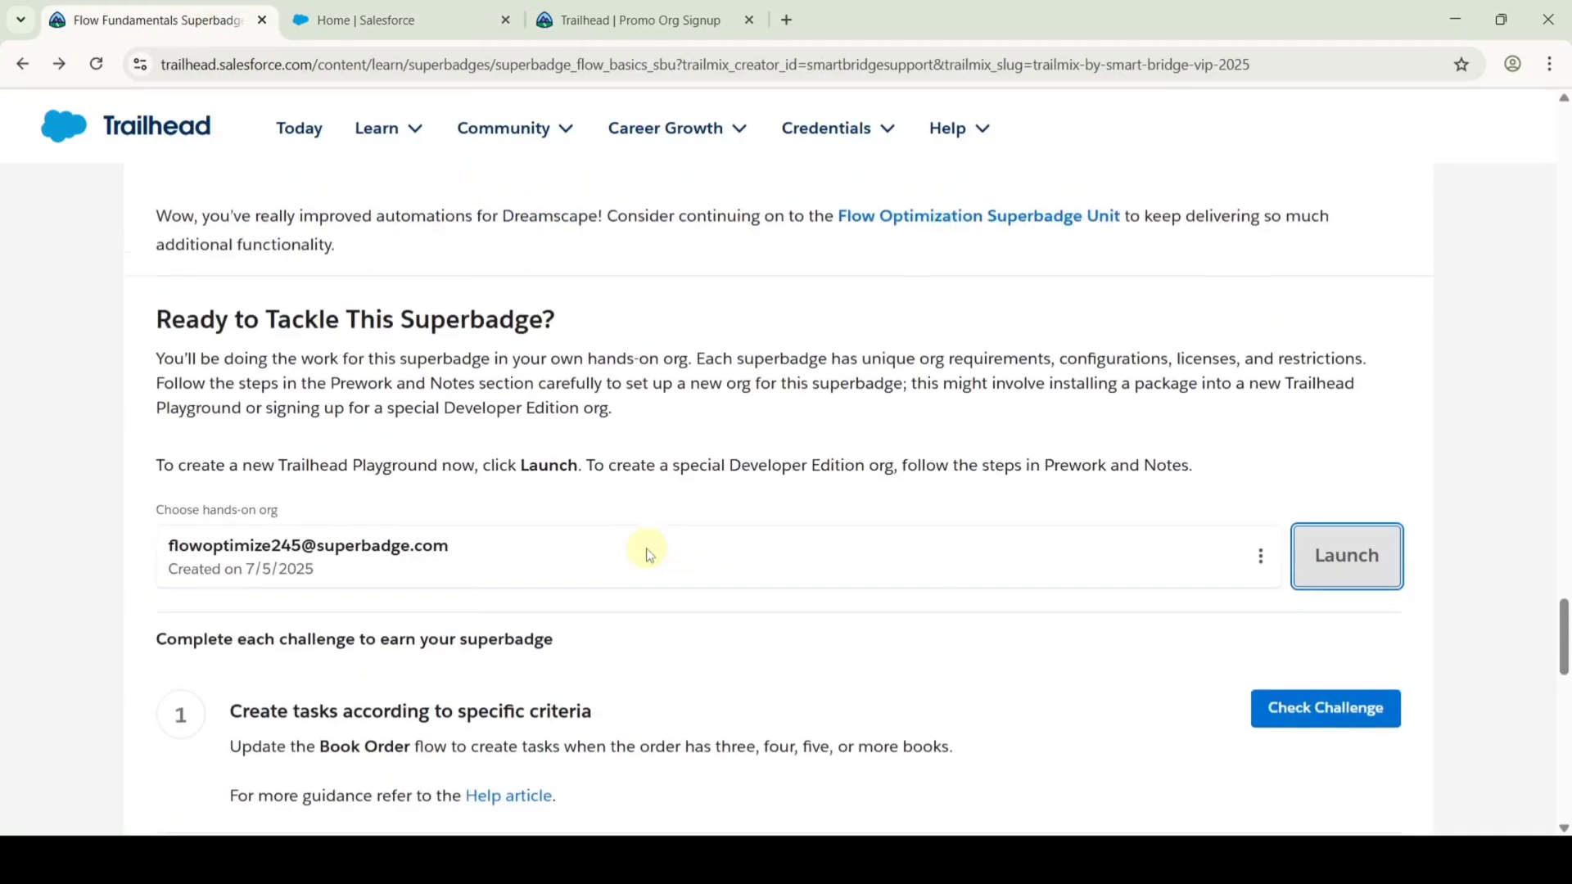
scroll(649, 554, "up", 20)
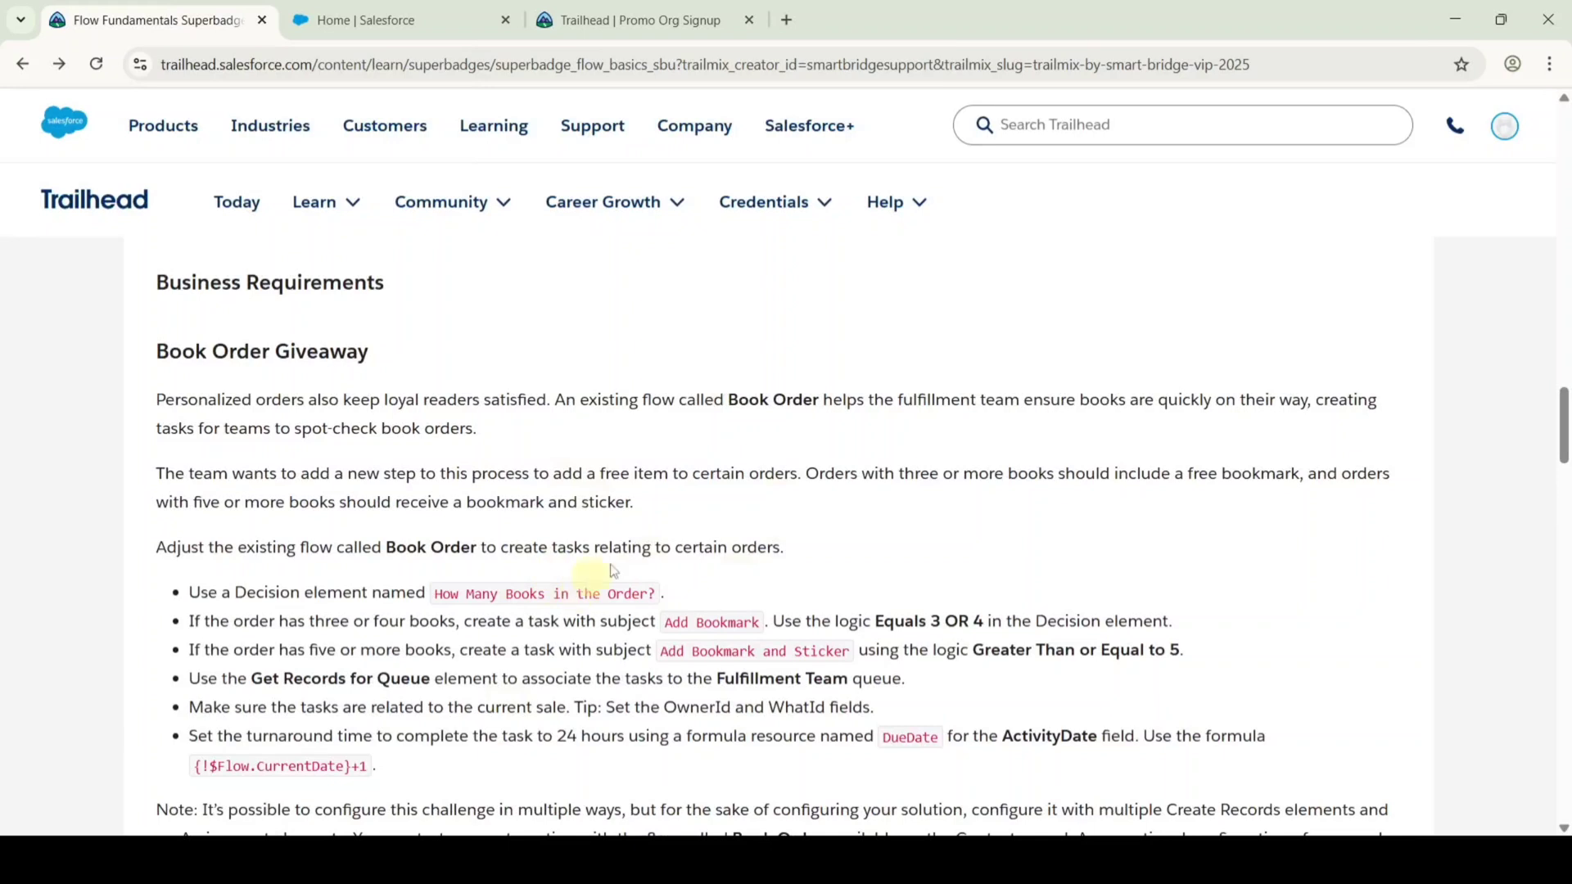
scroll(614, 571, "down", 1)
scroll(612, 524, "down", 1)
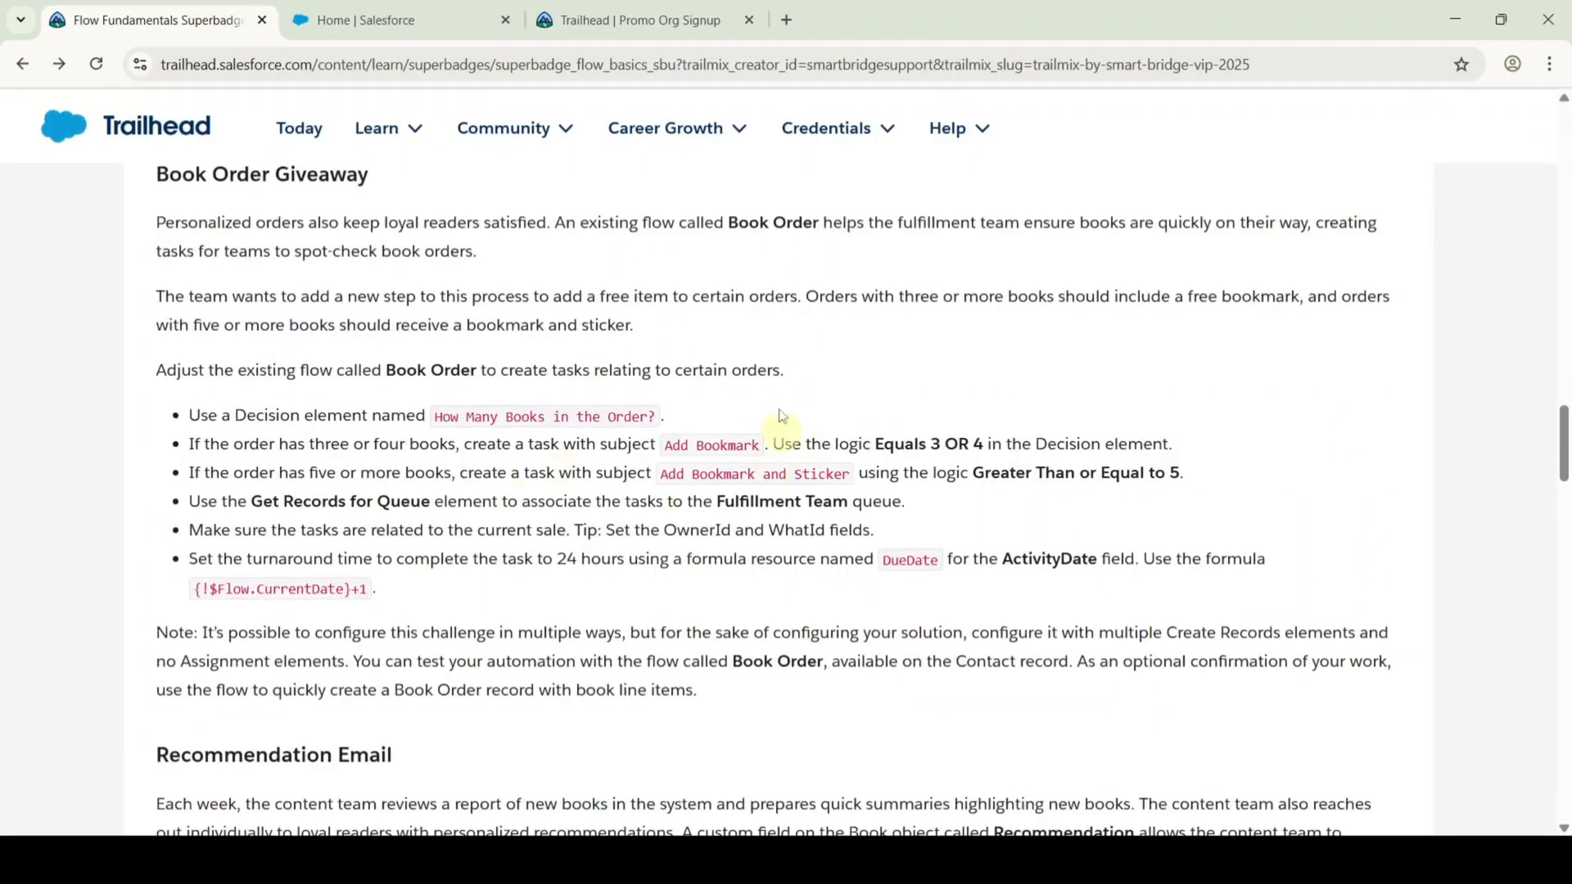
left_click_drag(354, 370, 565, 372)
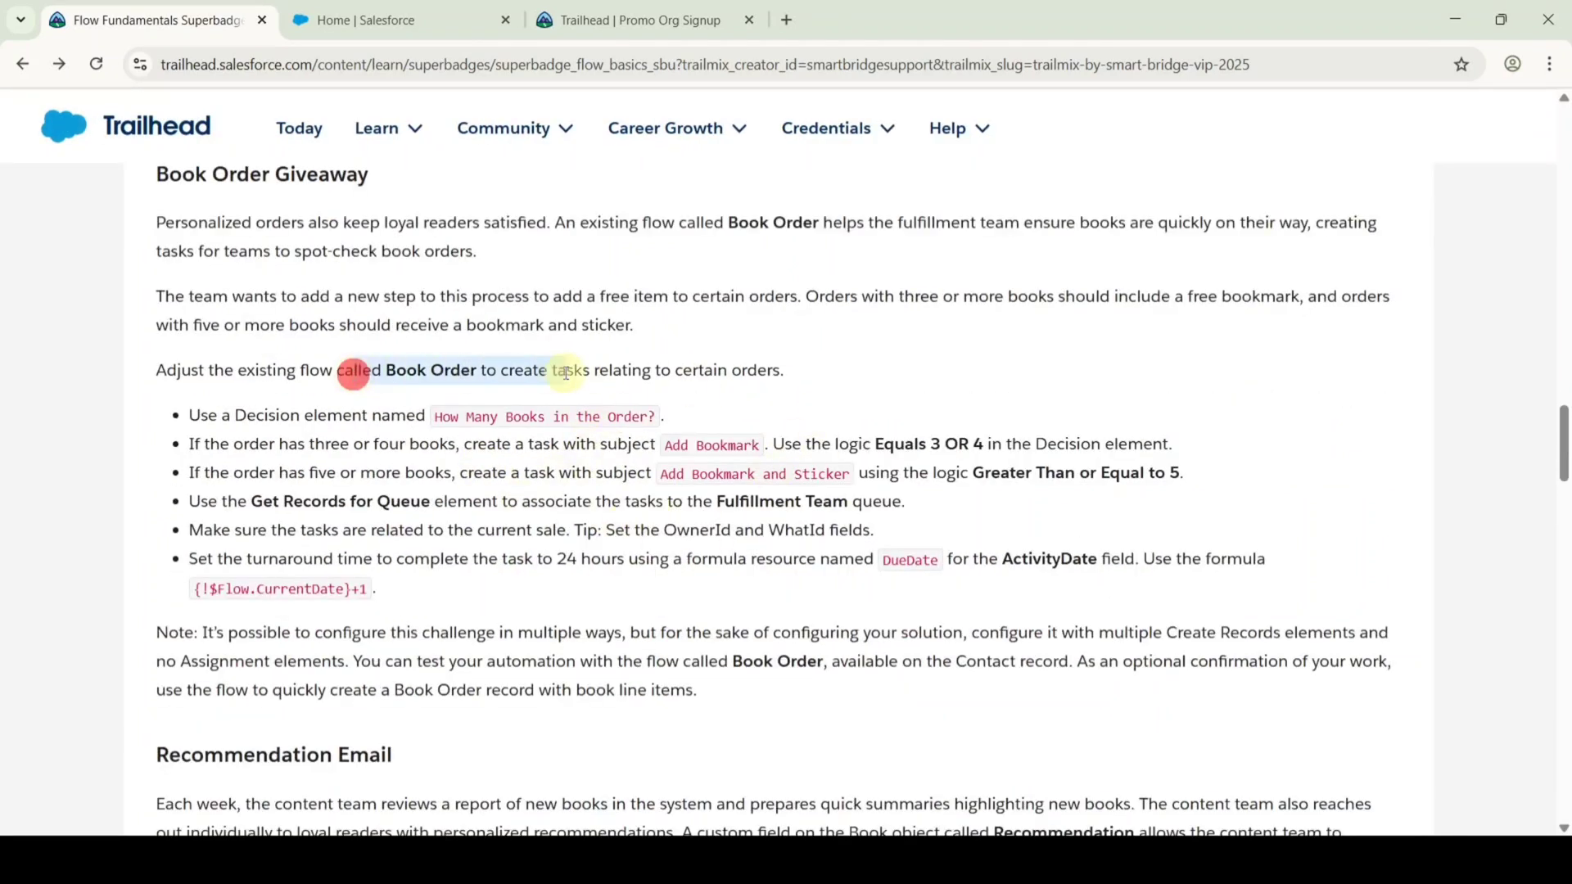
In the launched org's Setup, find Flows by searching for "flow" and open the Book Order flow.
left_click(389, 22)
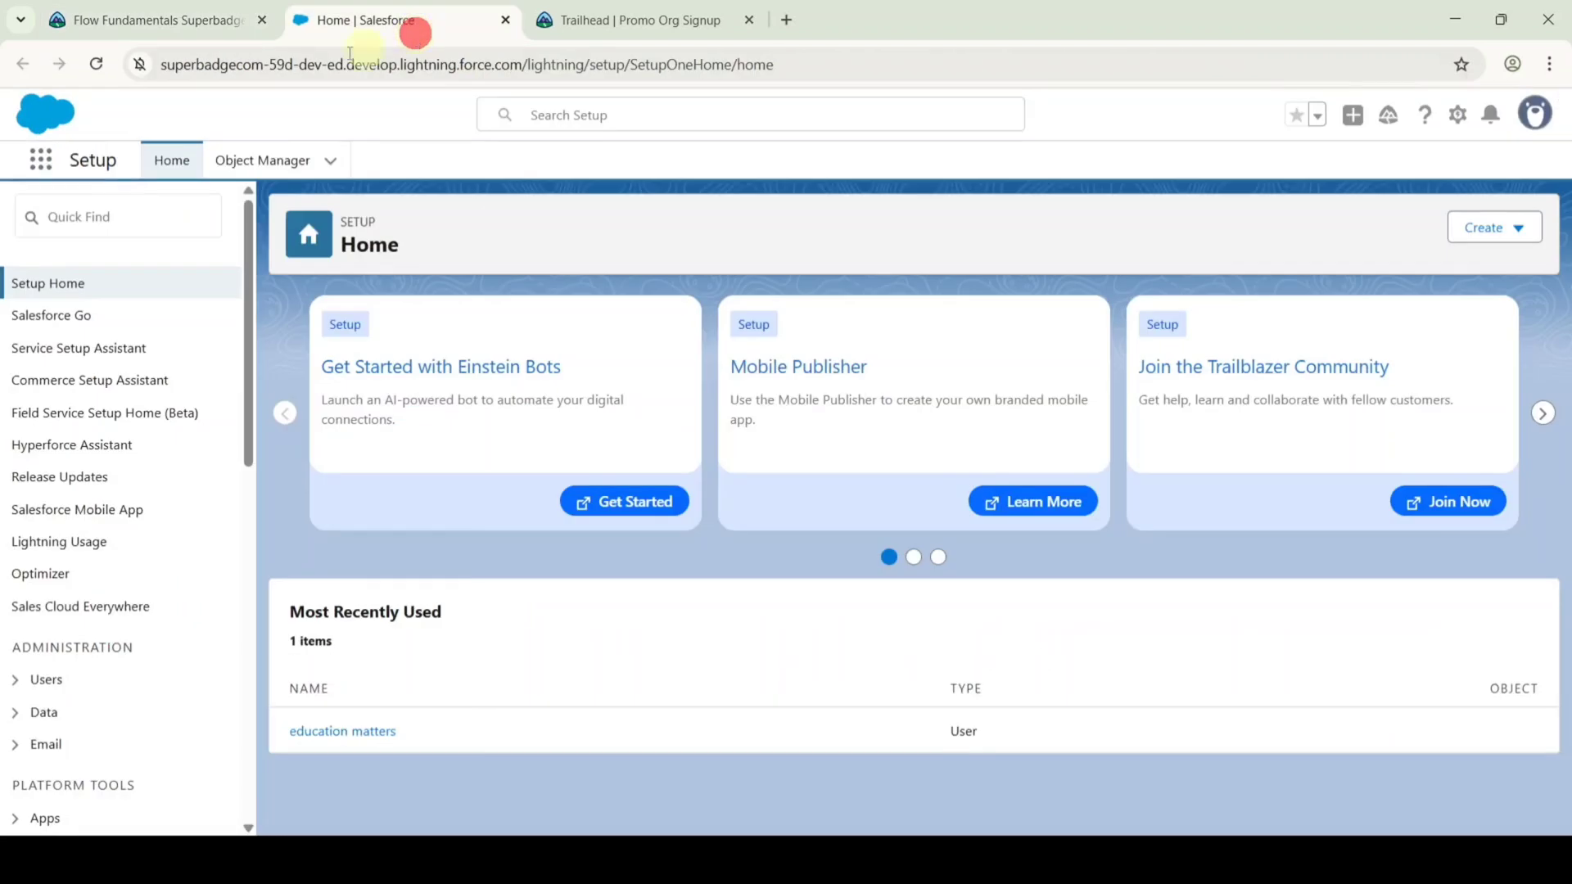
left_click(103, 220)
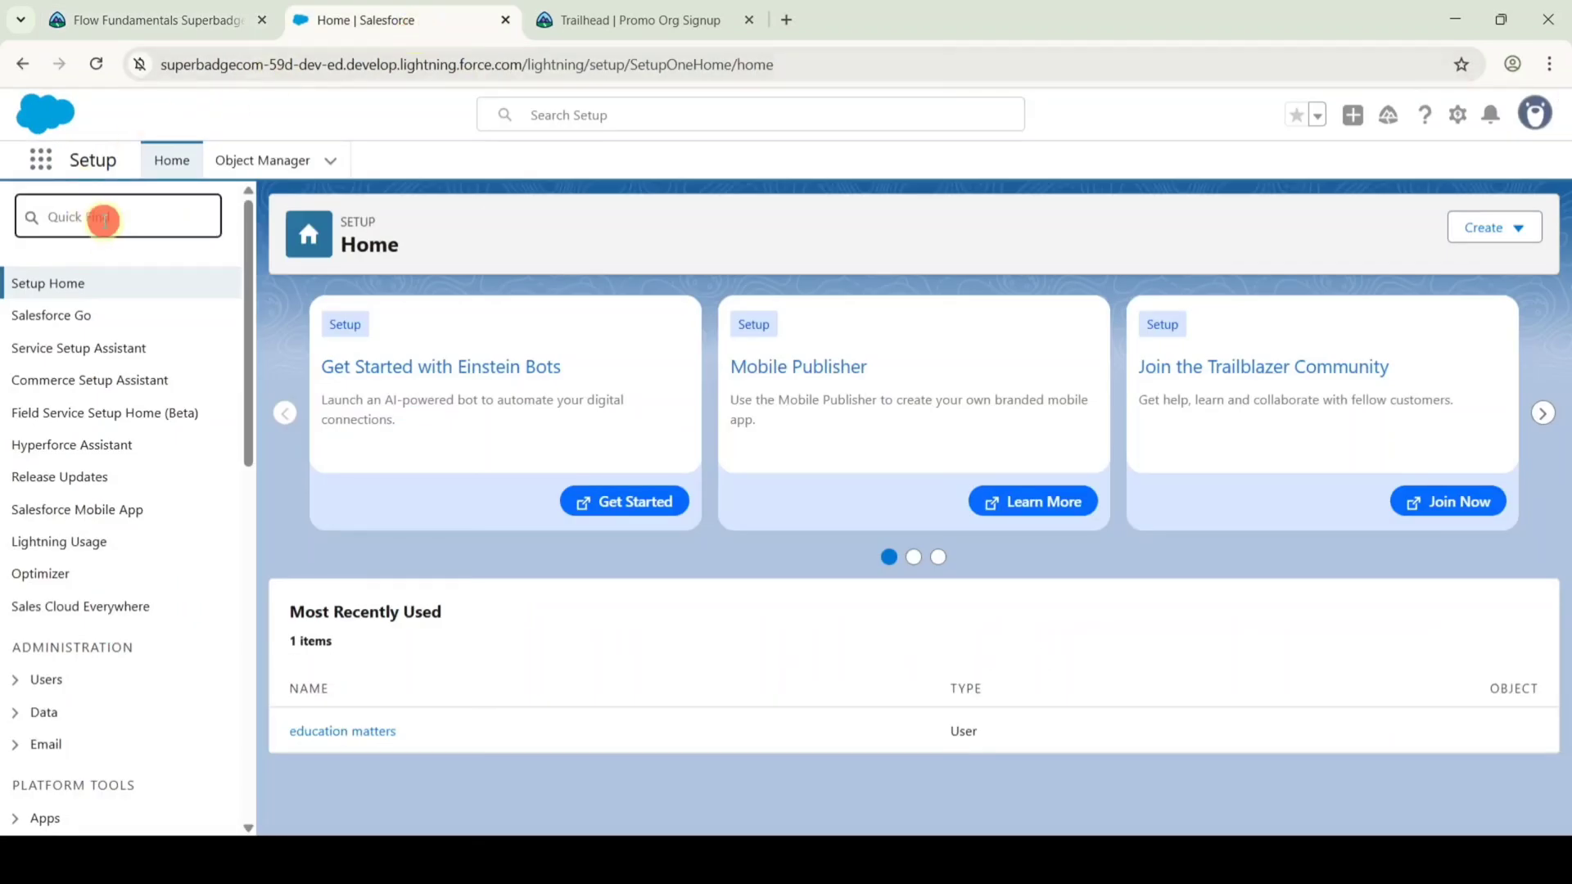
type("flow")
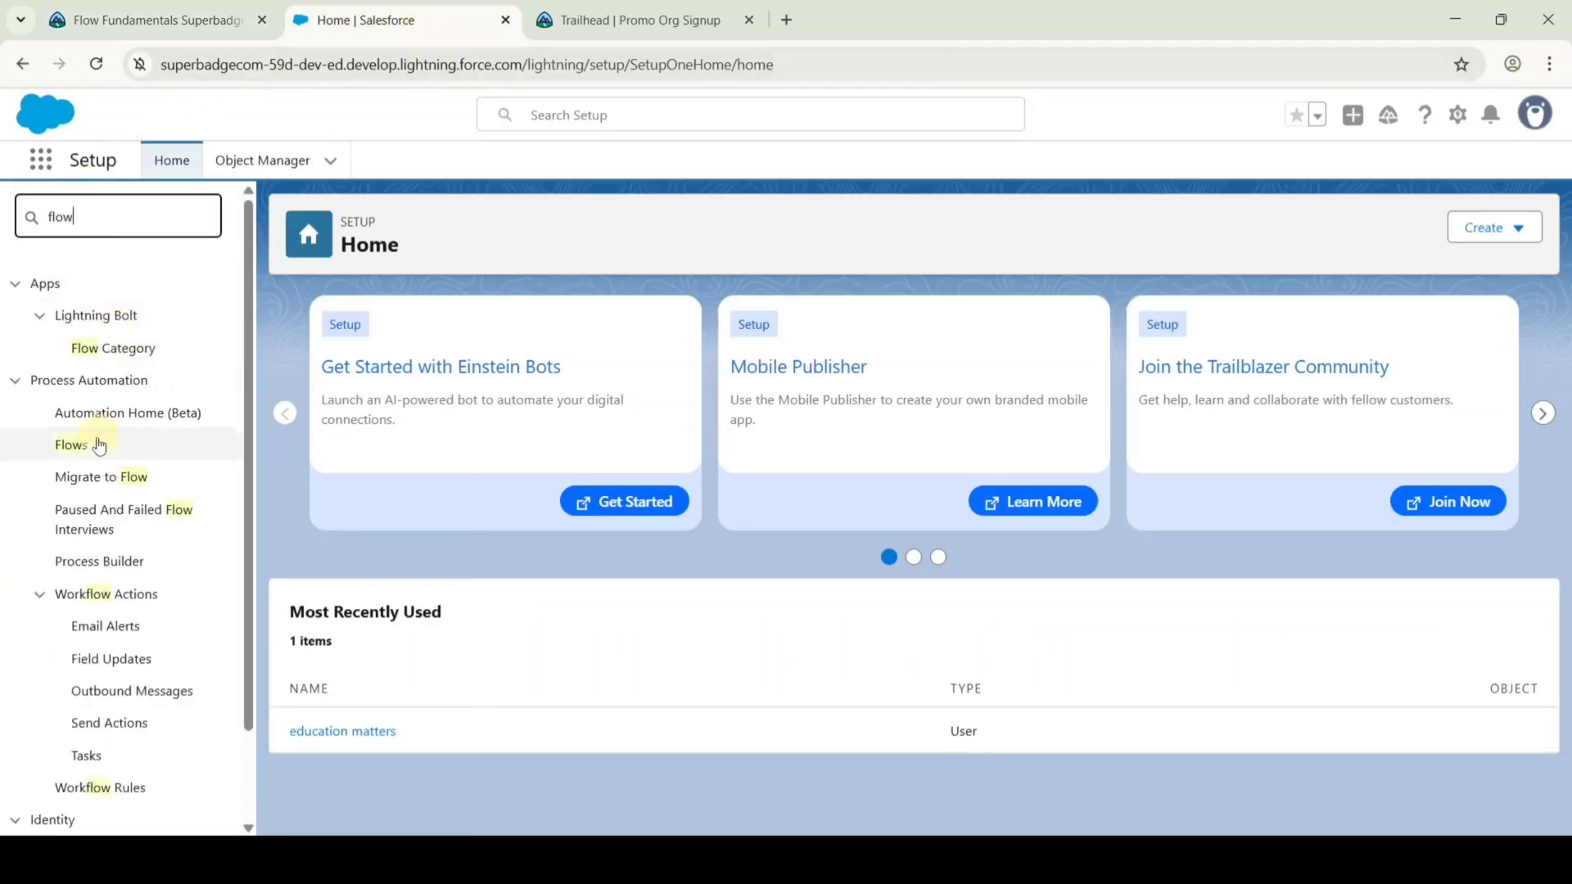
left_click(71, 448)
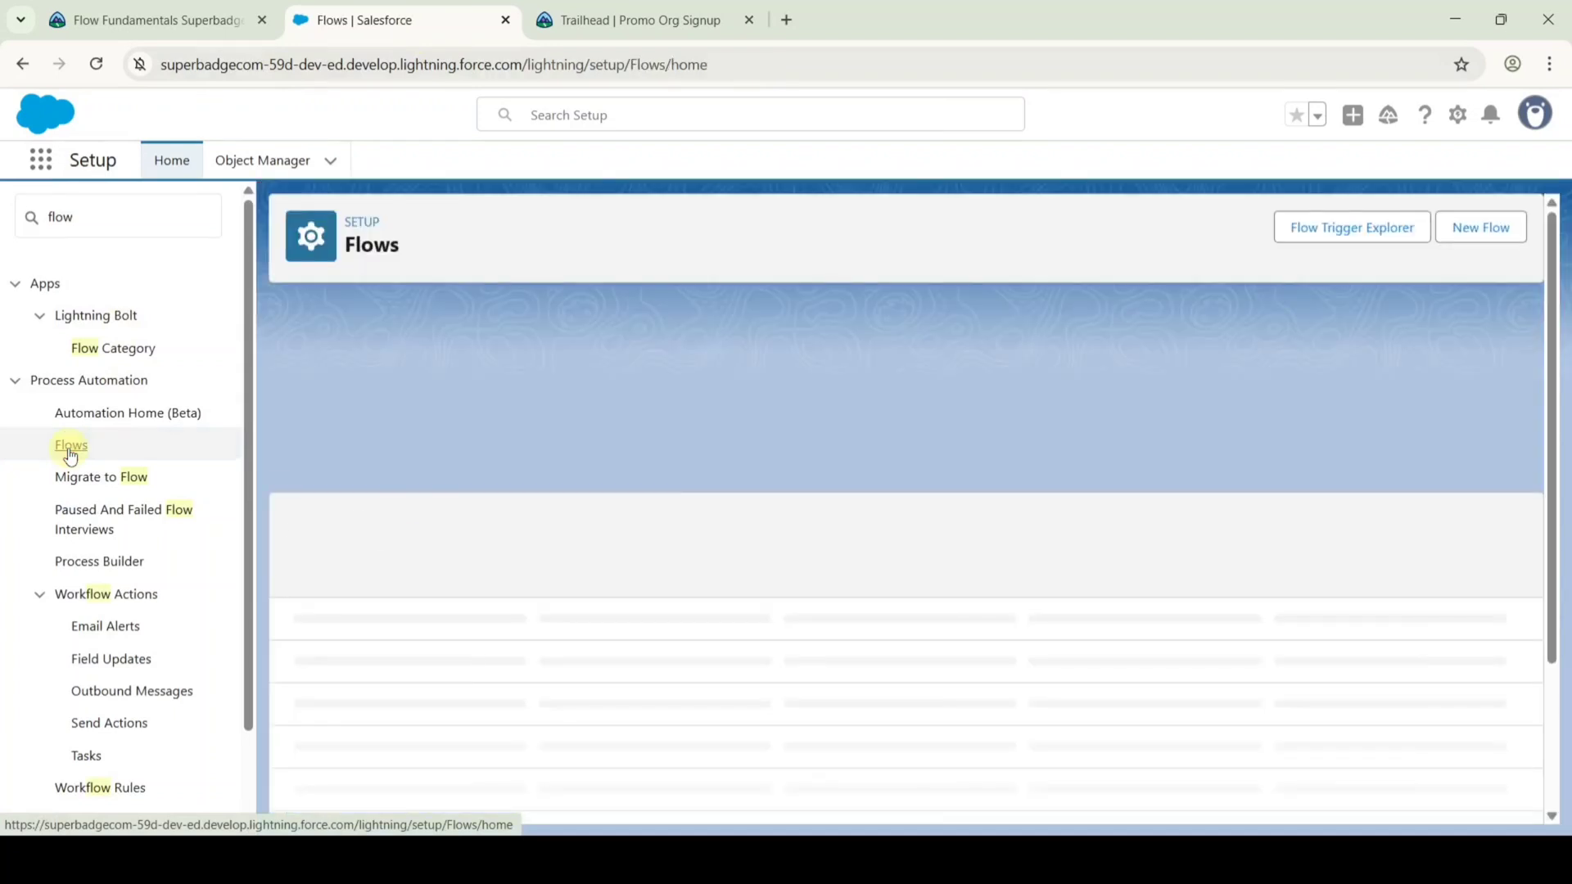
scroll(632, 516, "down", 5)
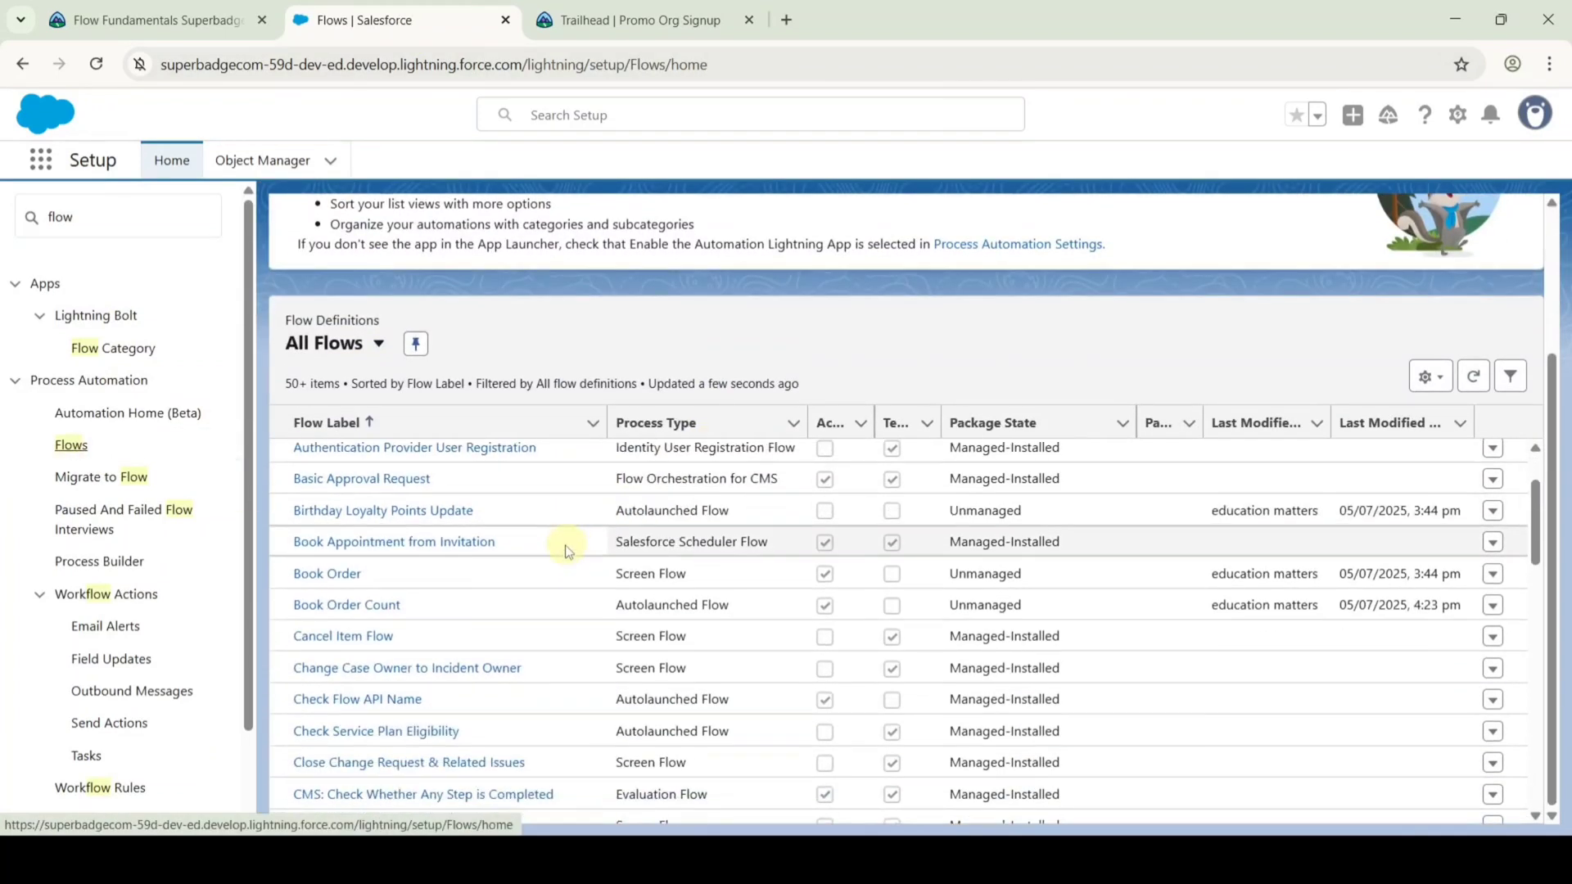
left_click(325, 576)
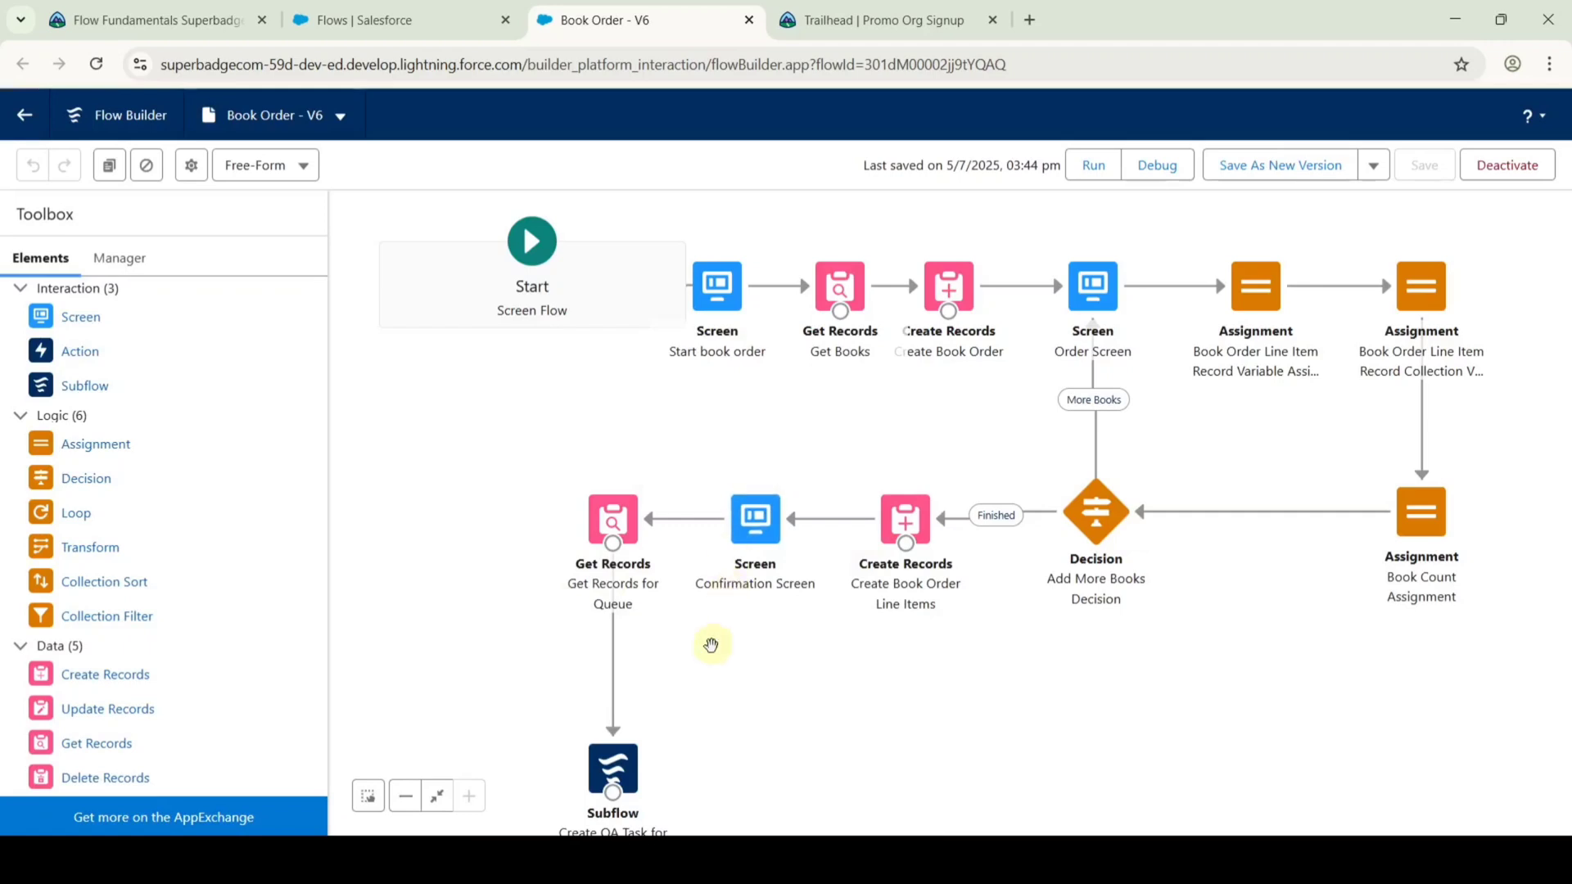
Add a Get Records element to the empty area of the canvas, labelled "get book", with Book as its object.
left_click_drag(708, 646, 1046, 650)
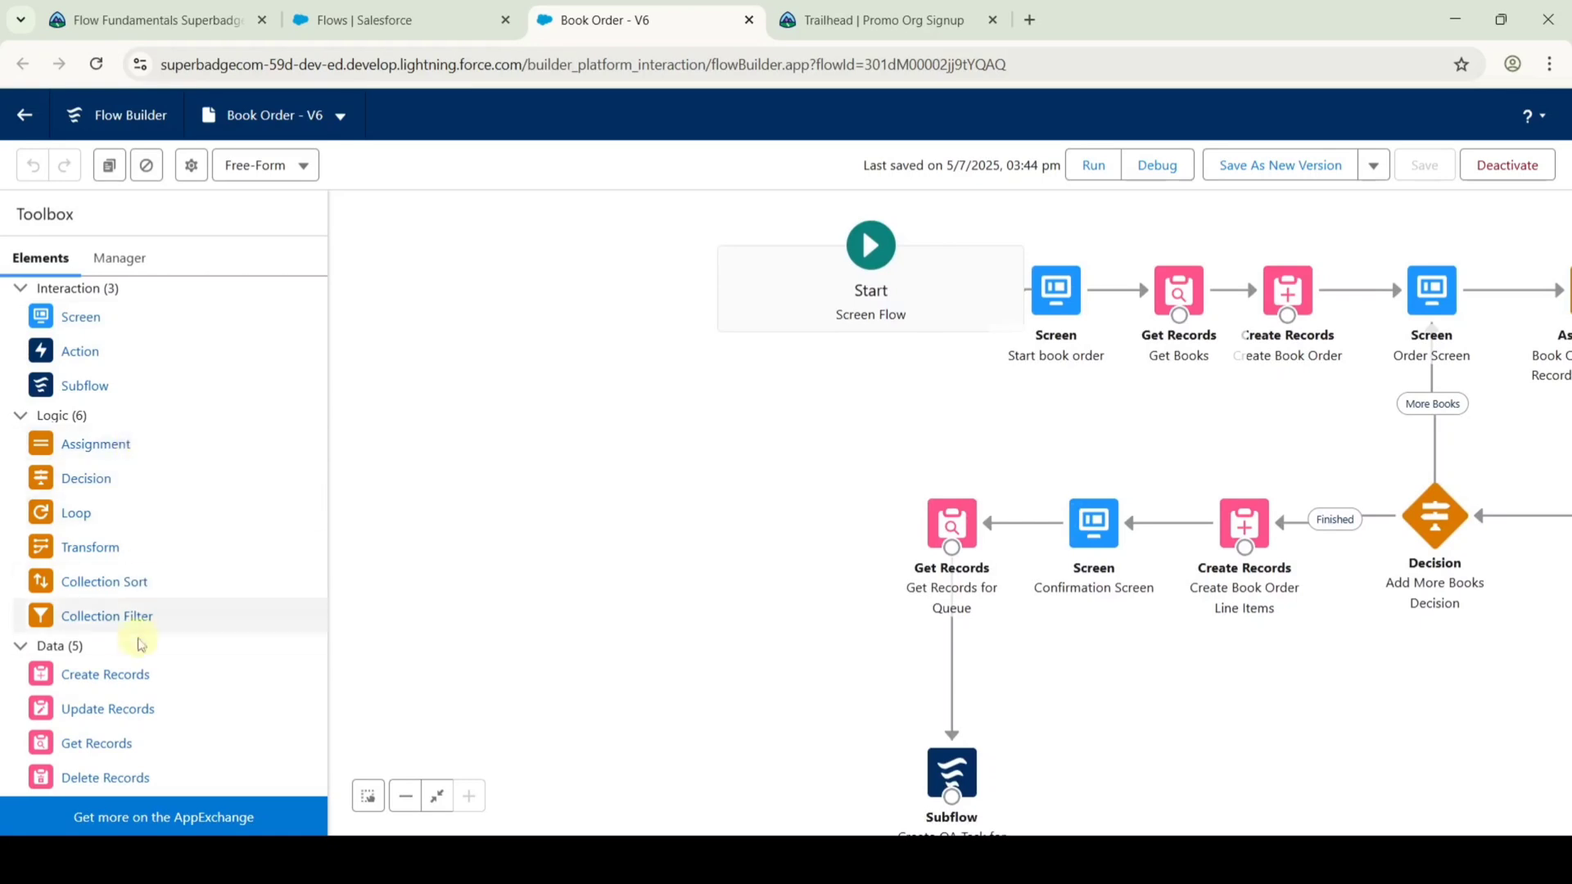
left_click_drag(65, 742, 479, 395)
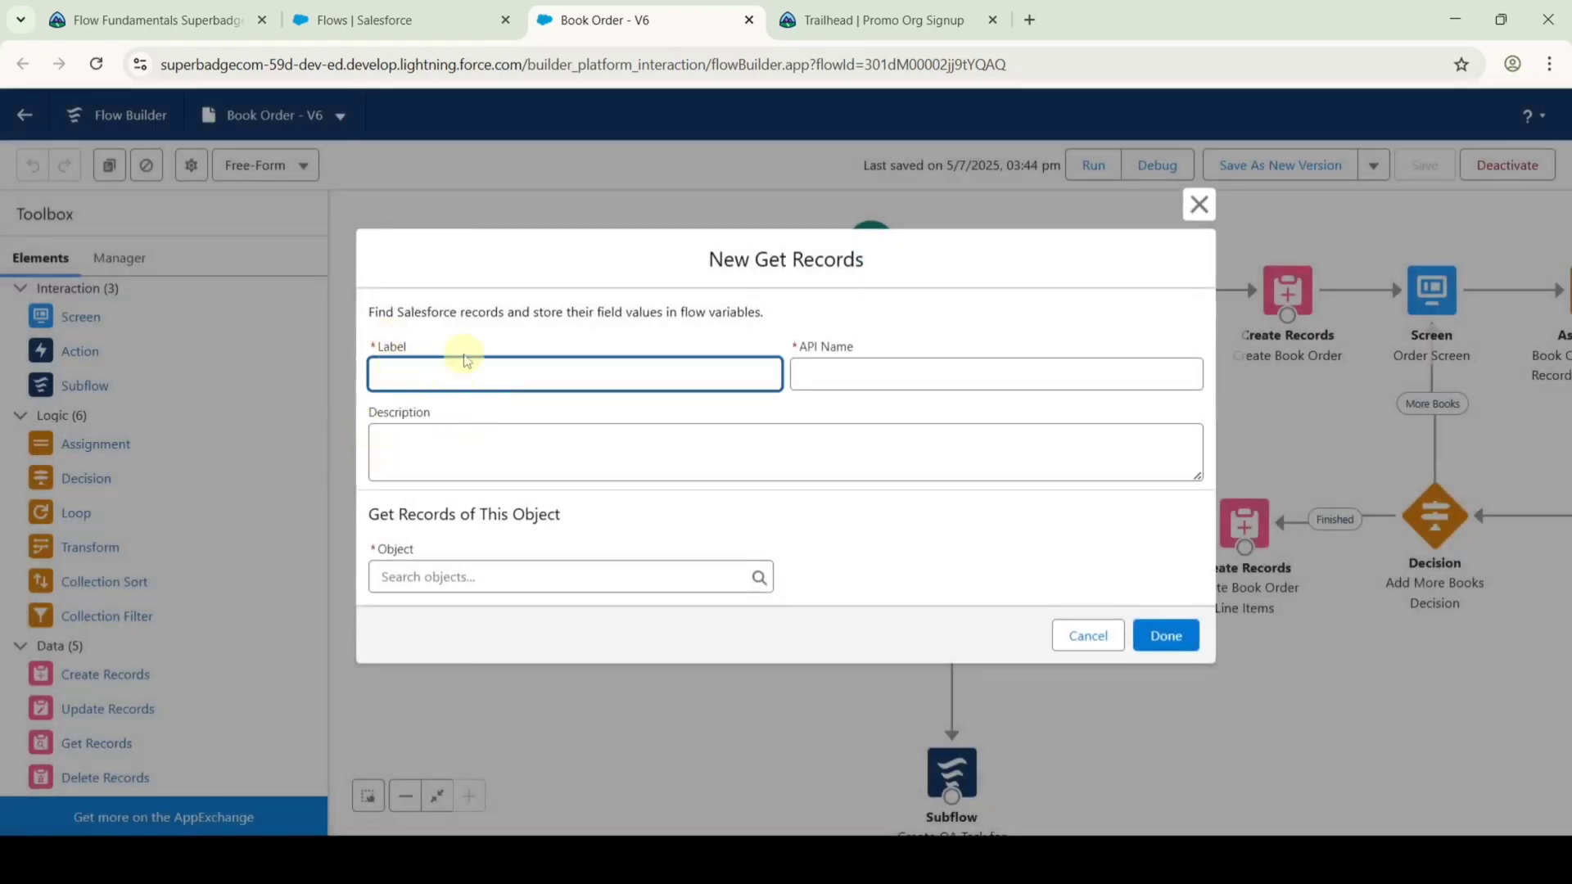
left_click(422, 375)
type("get book")
left_click(462, 346)
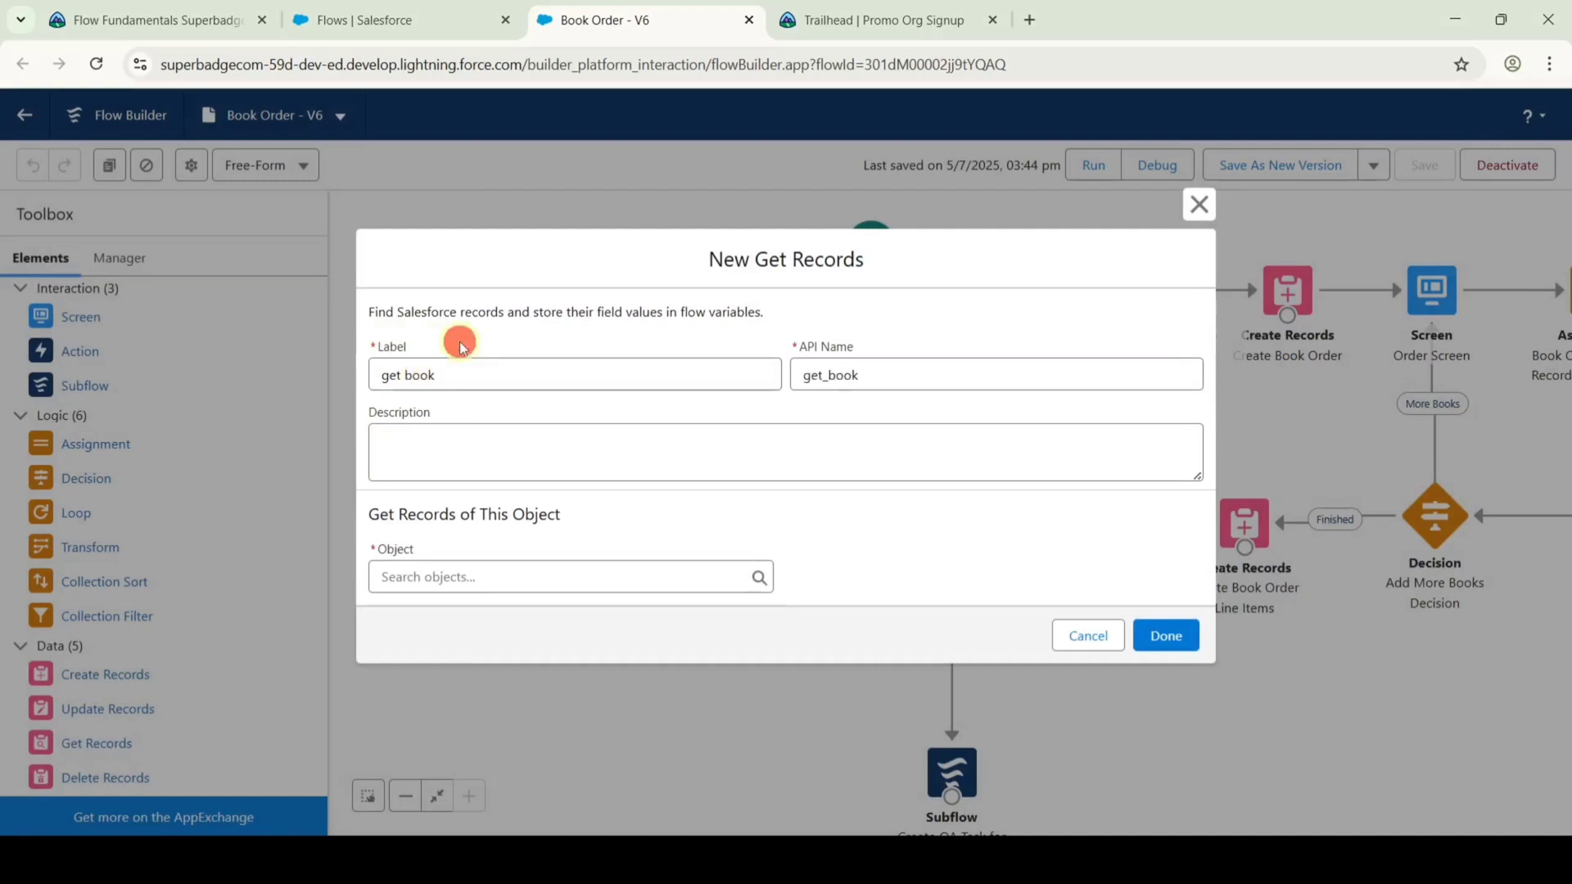
left_click(470, 572)
type("book")
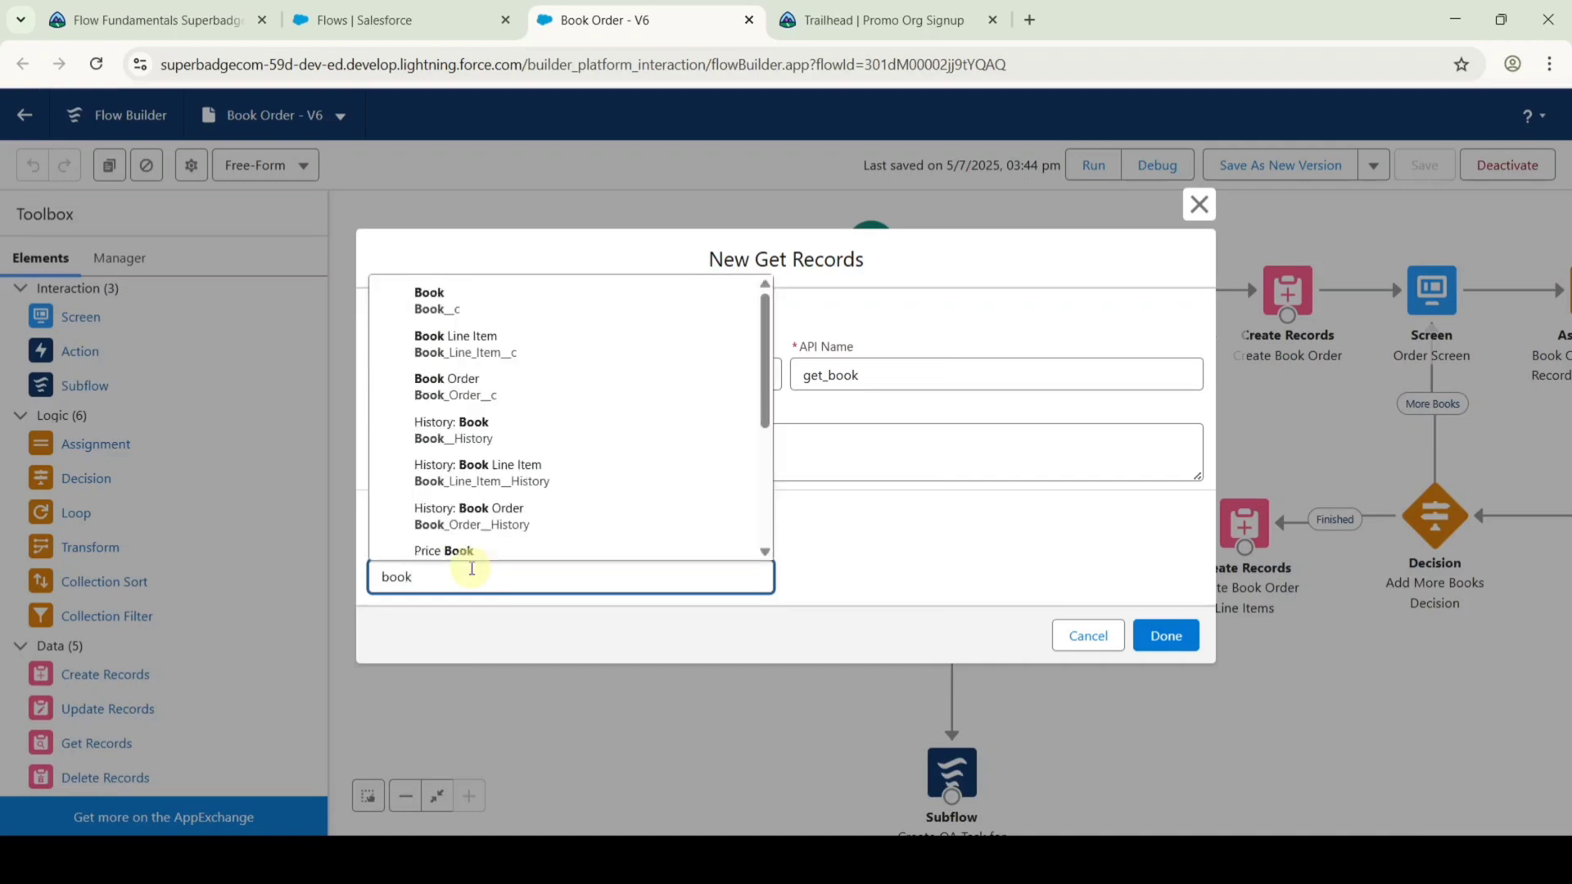
left_click(458, 315)
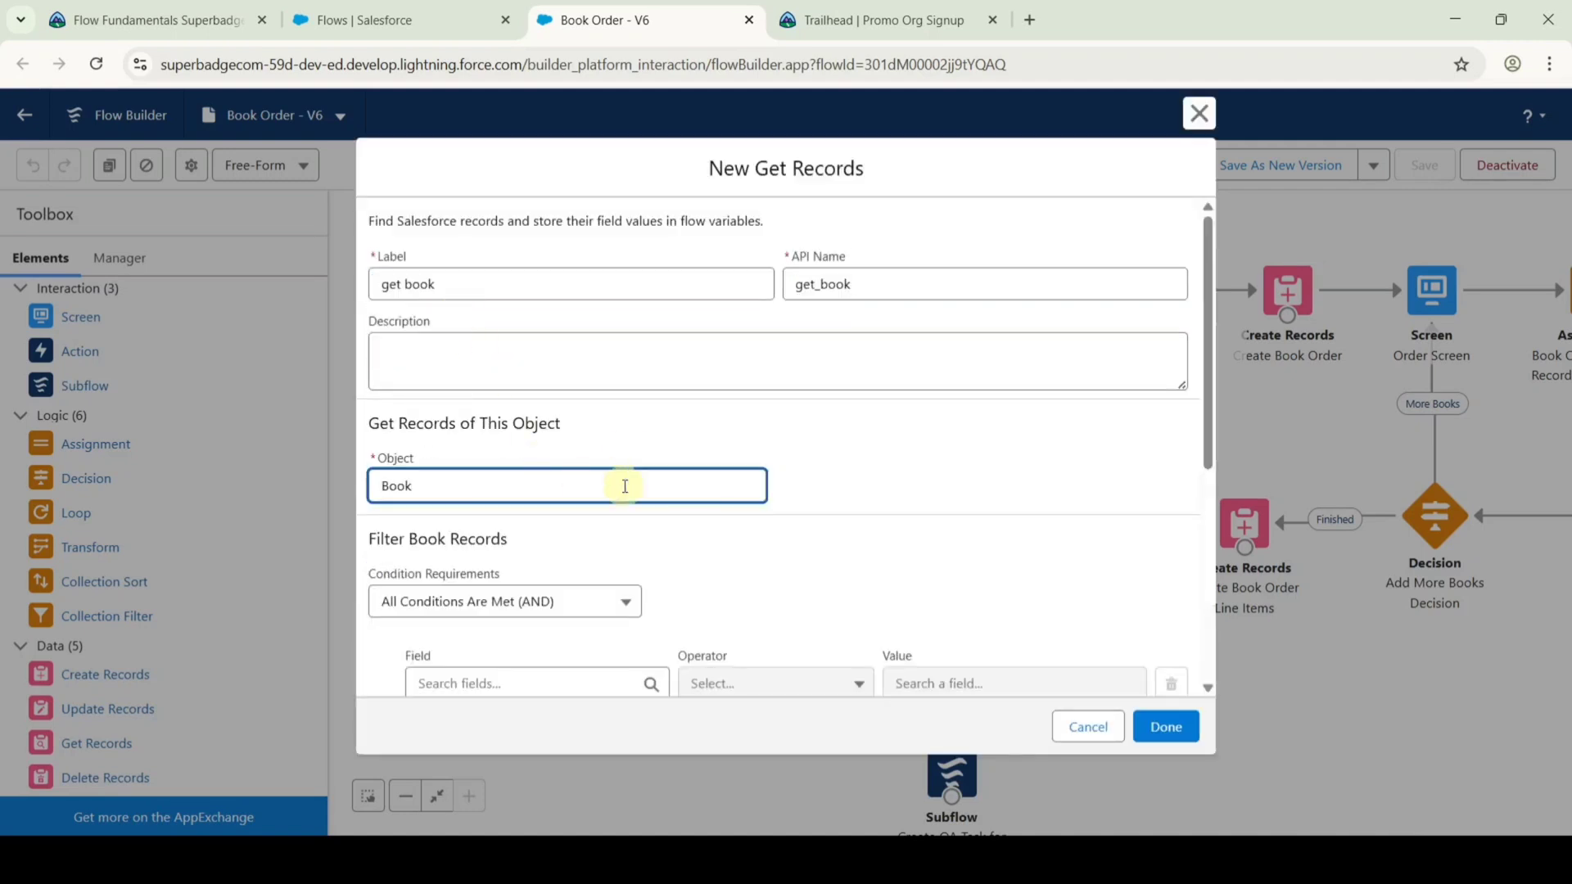
Filter the Book records where Record ID Equals varBookLineItem > Book Order.
scroll(631, 446, "down", 1)
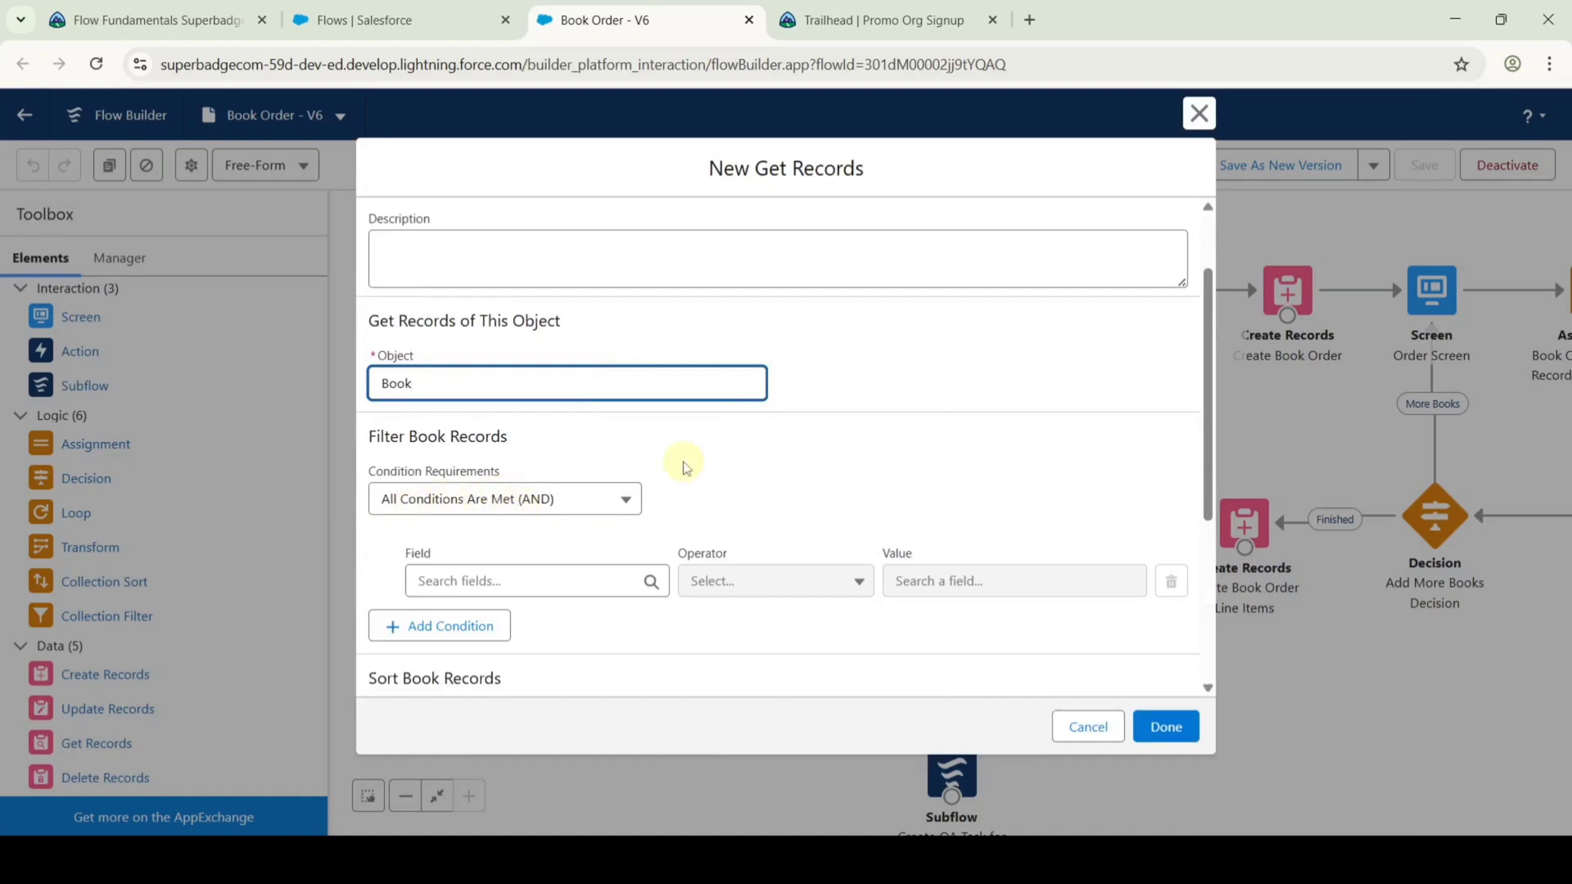
scroll(677, 459, "down", 1)
left_click(473, 474)
type("recor")
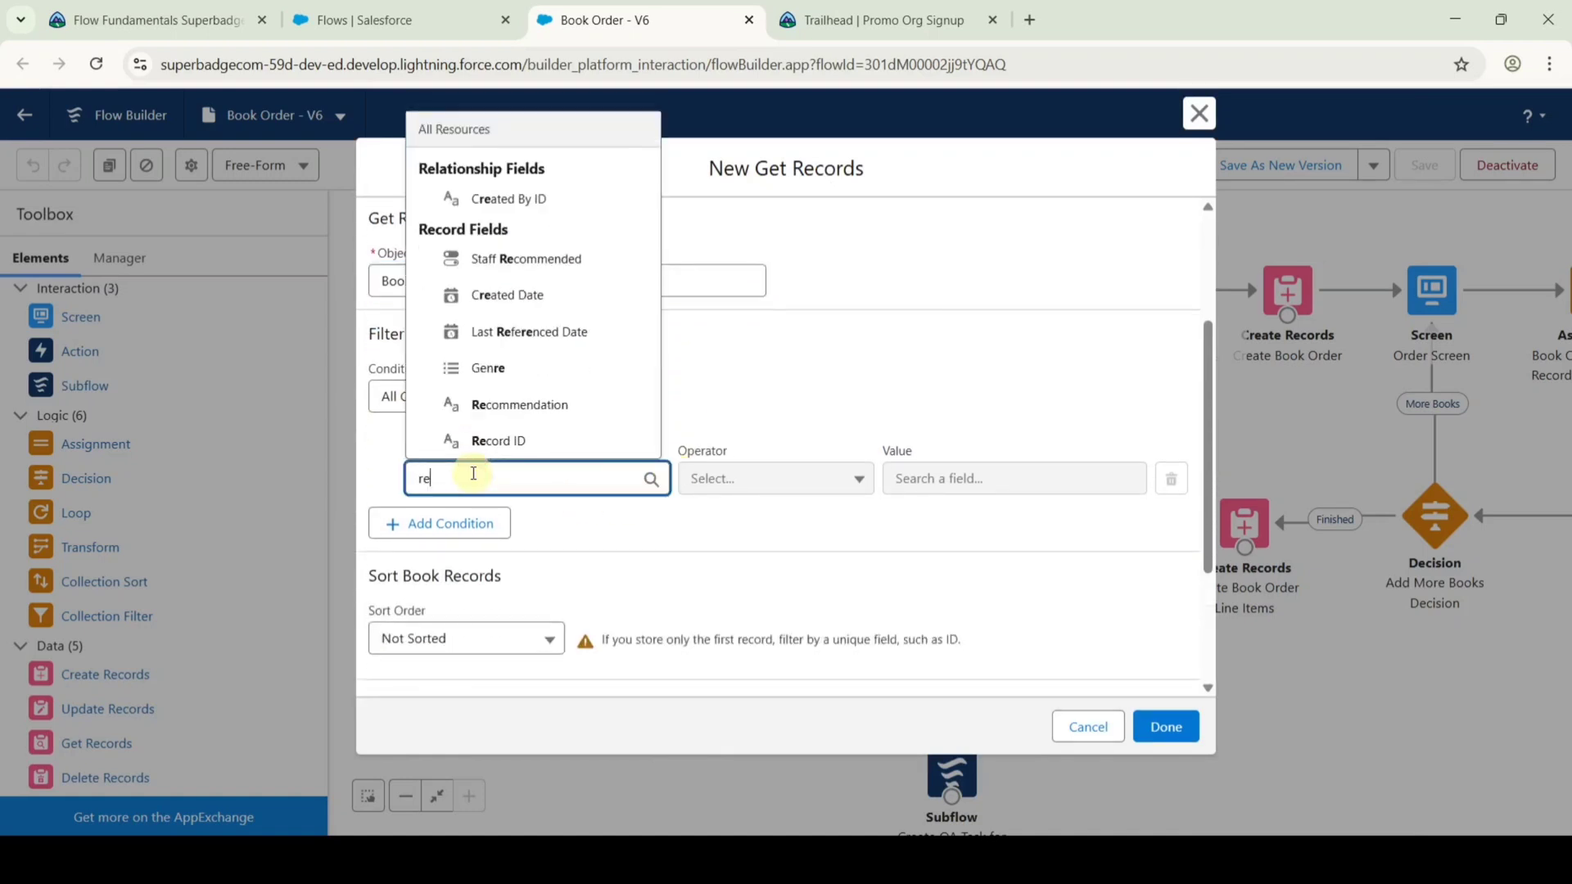
left_click(491, 441)
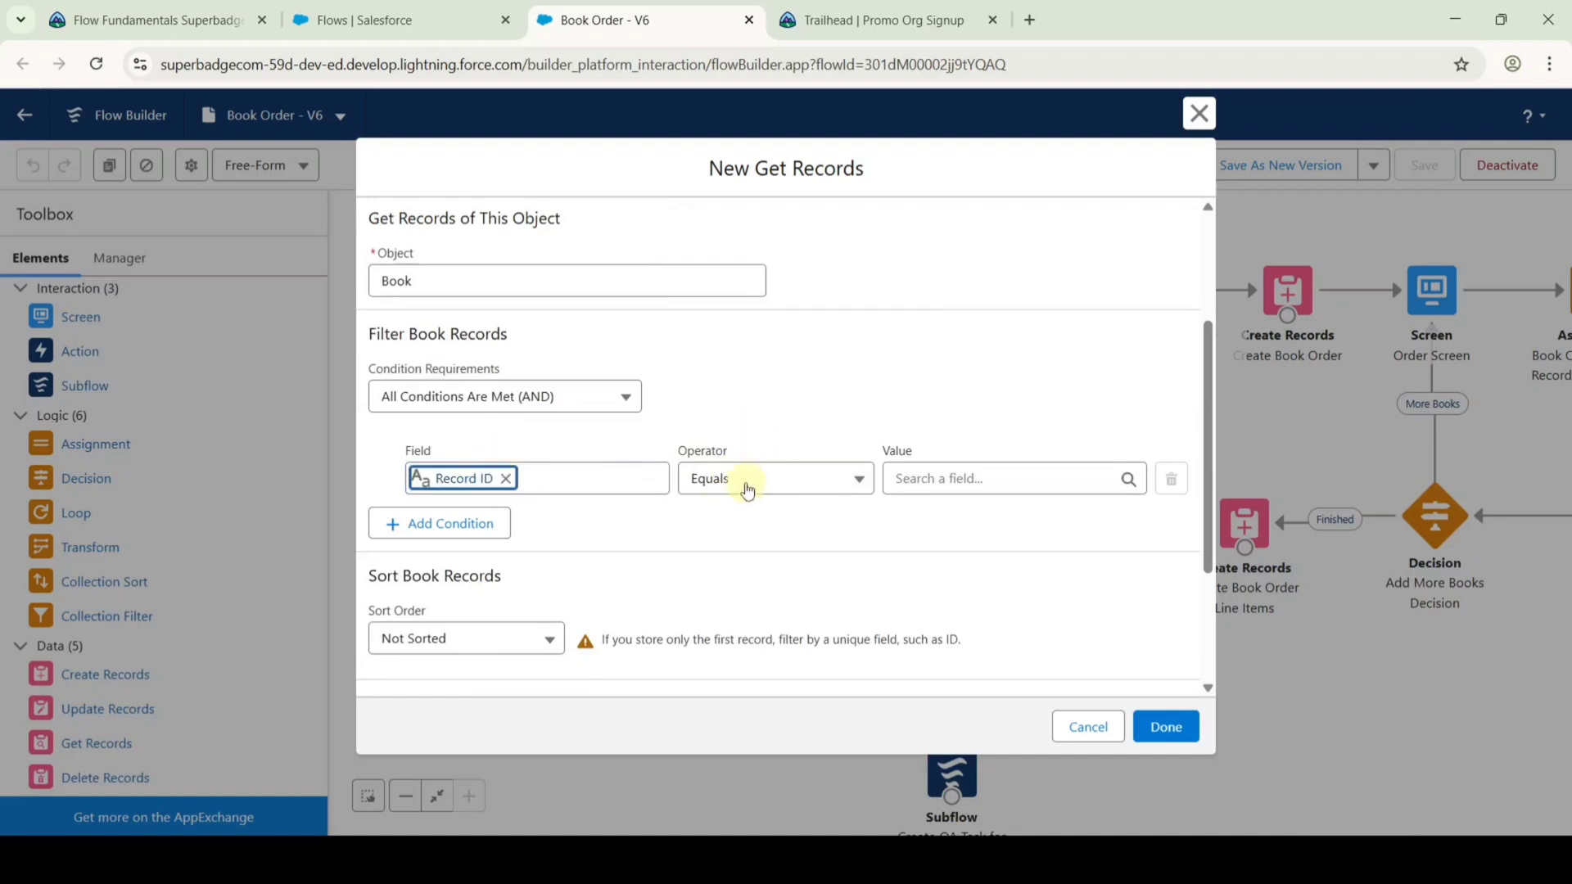
left_click(948, 480)
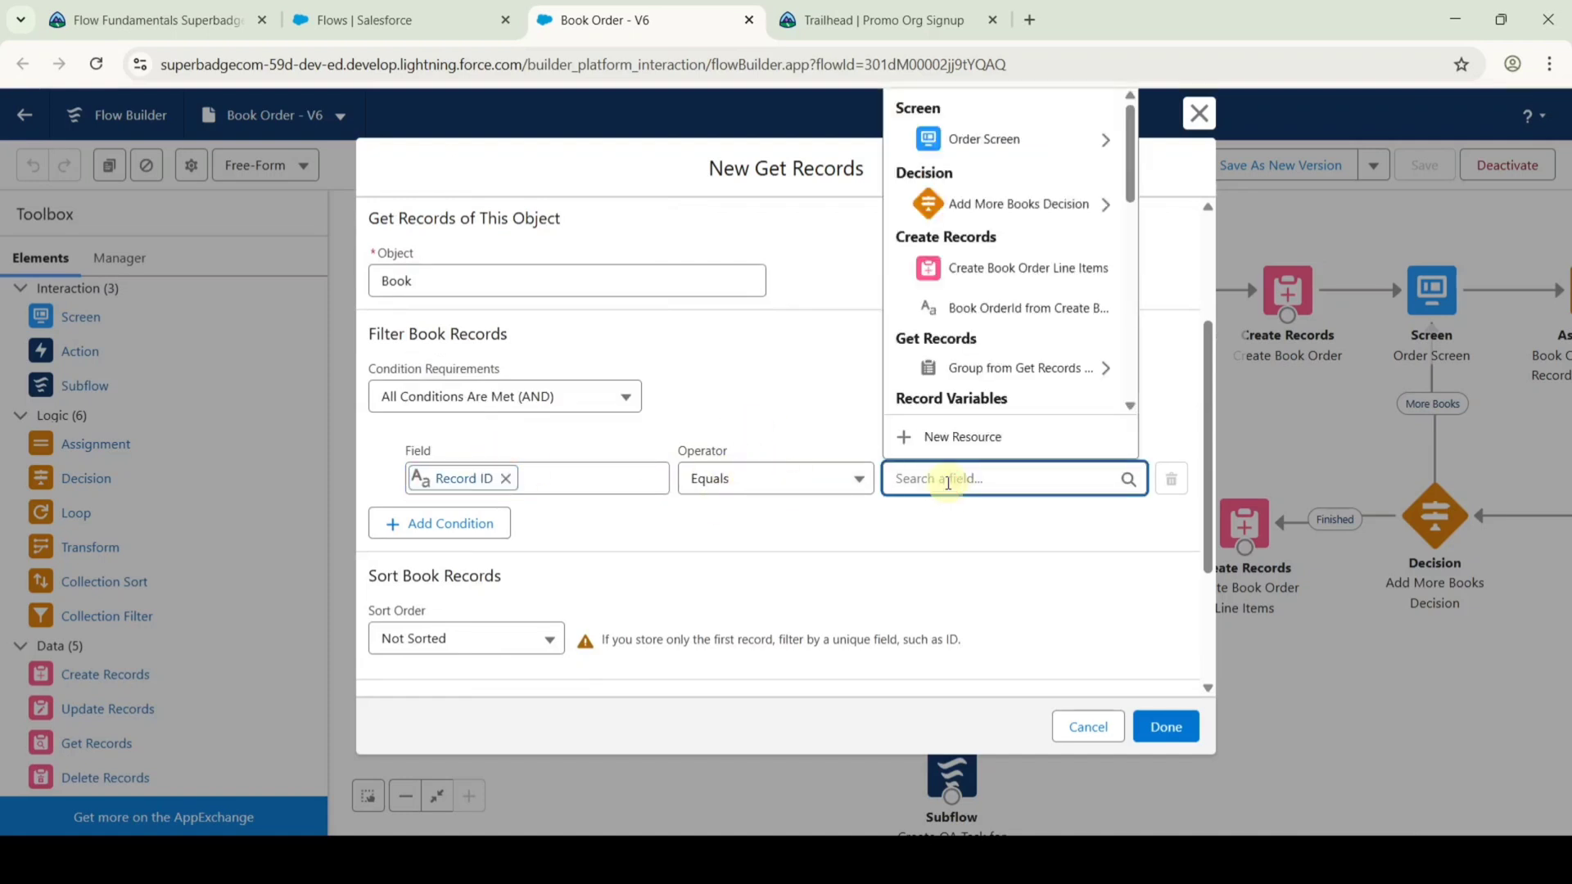
type("book")
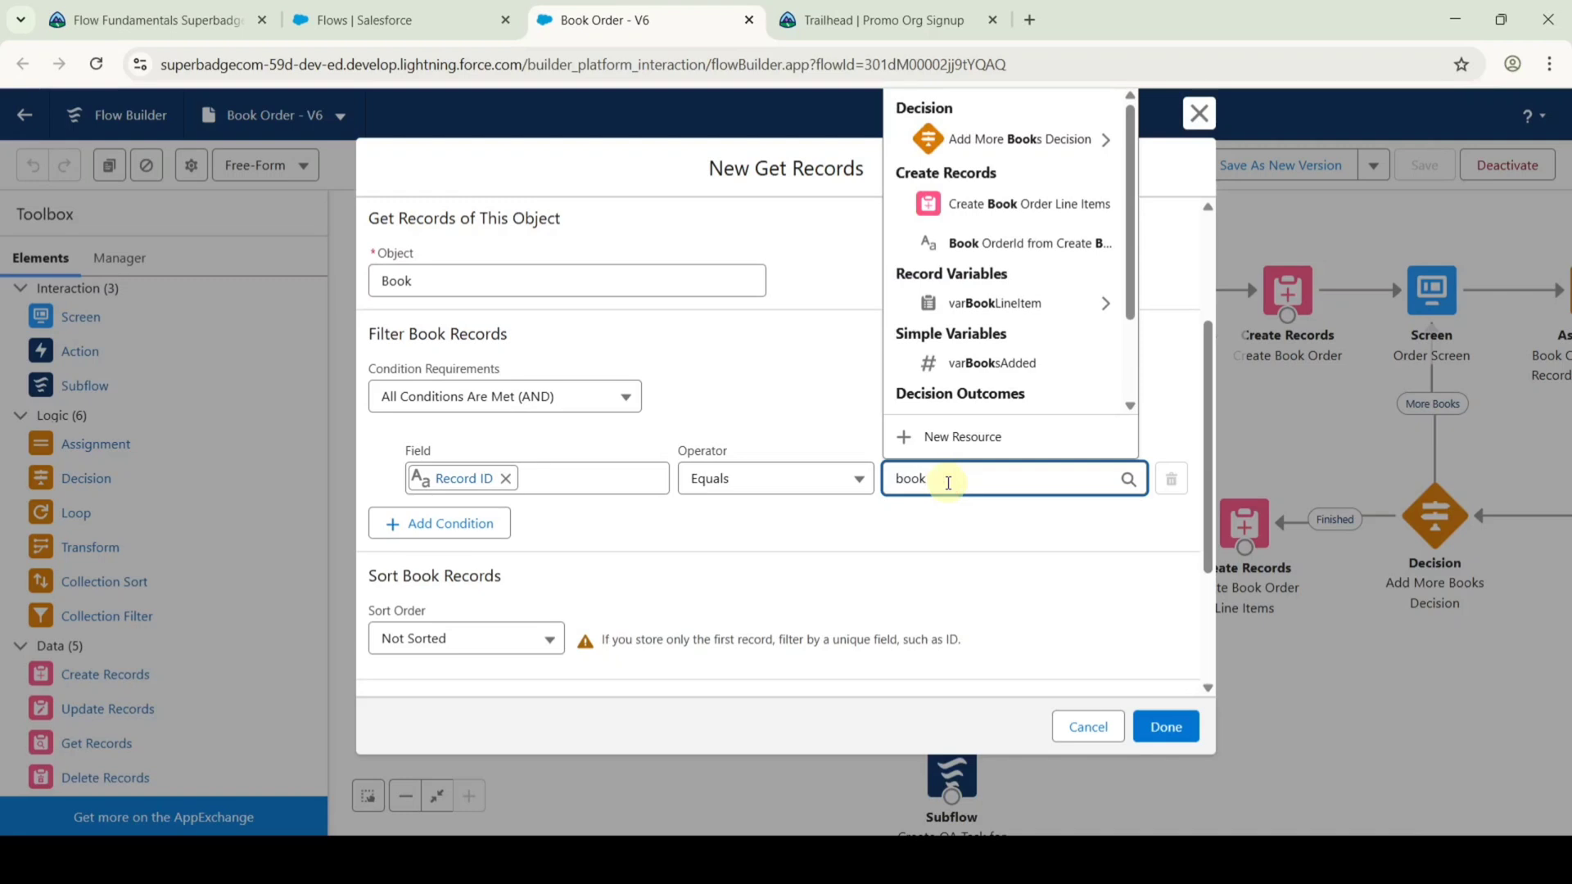
left_click(988, 316)
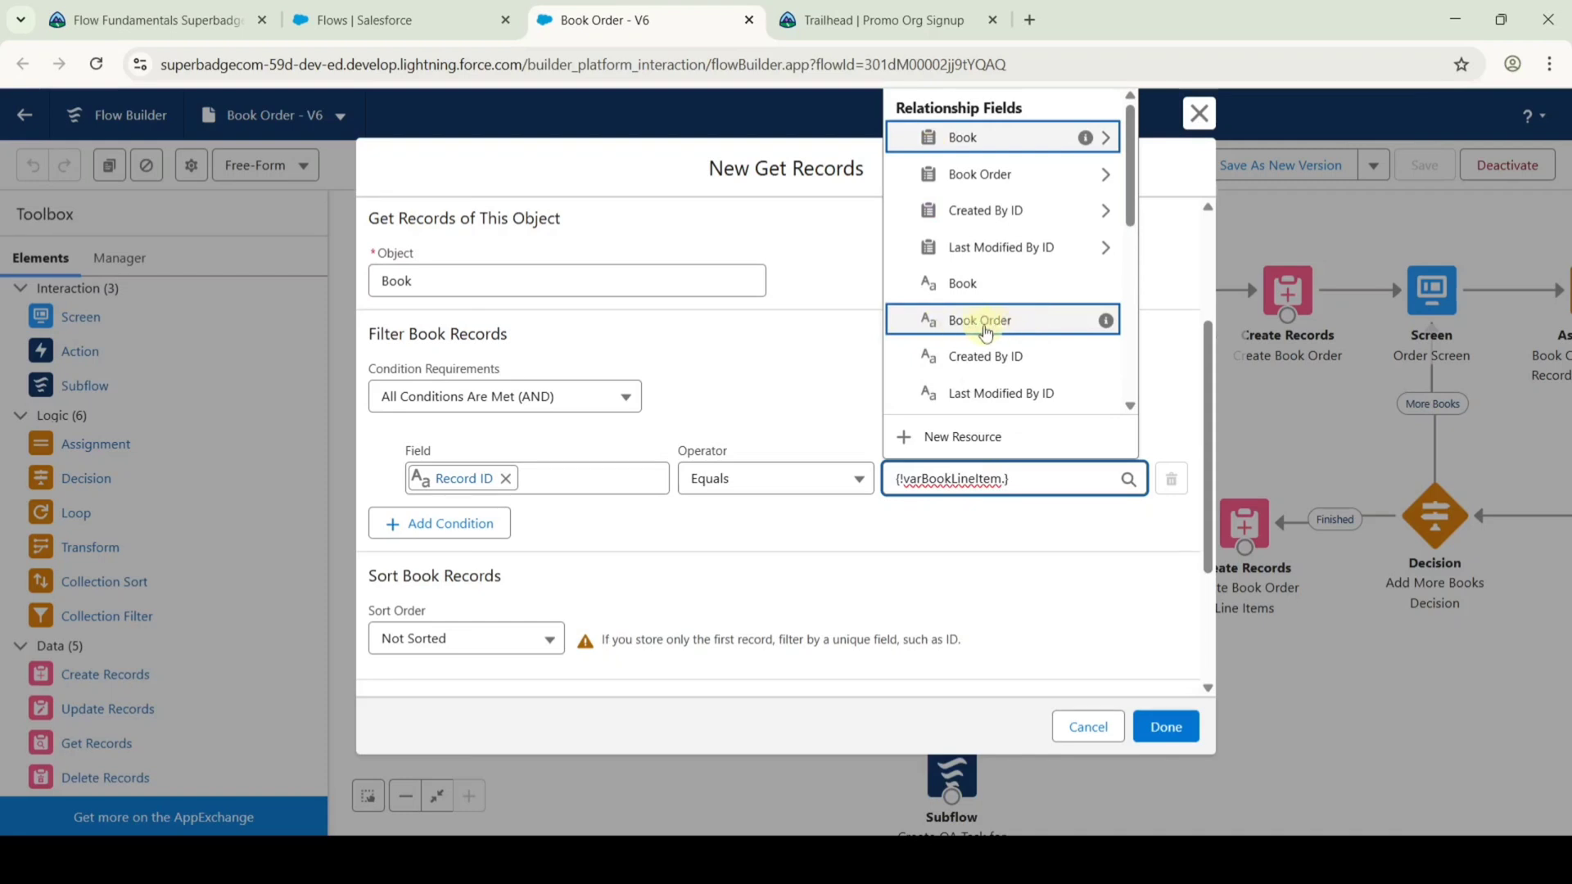
left_click(969, 326)
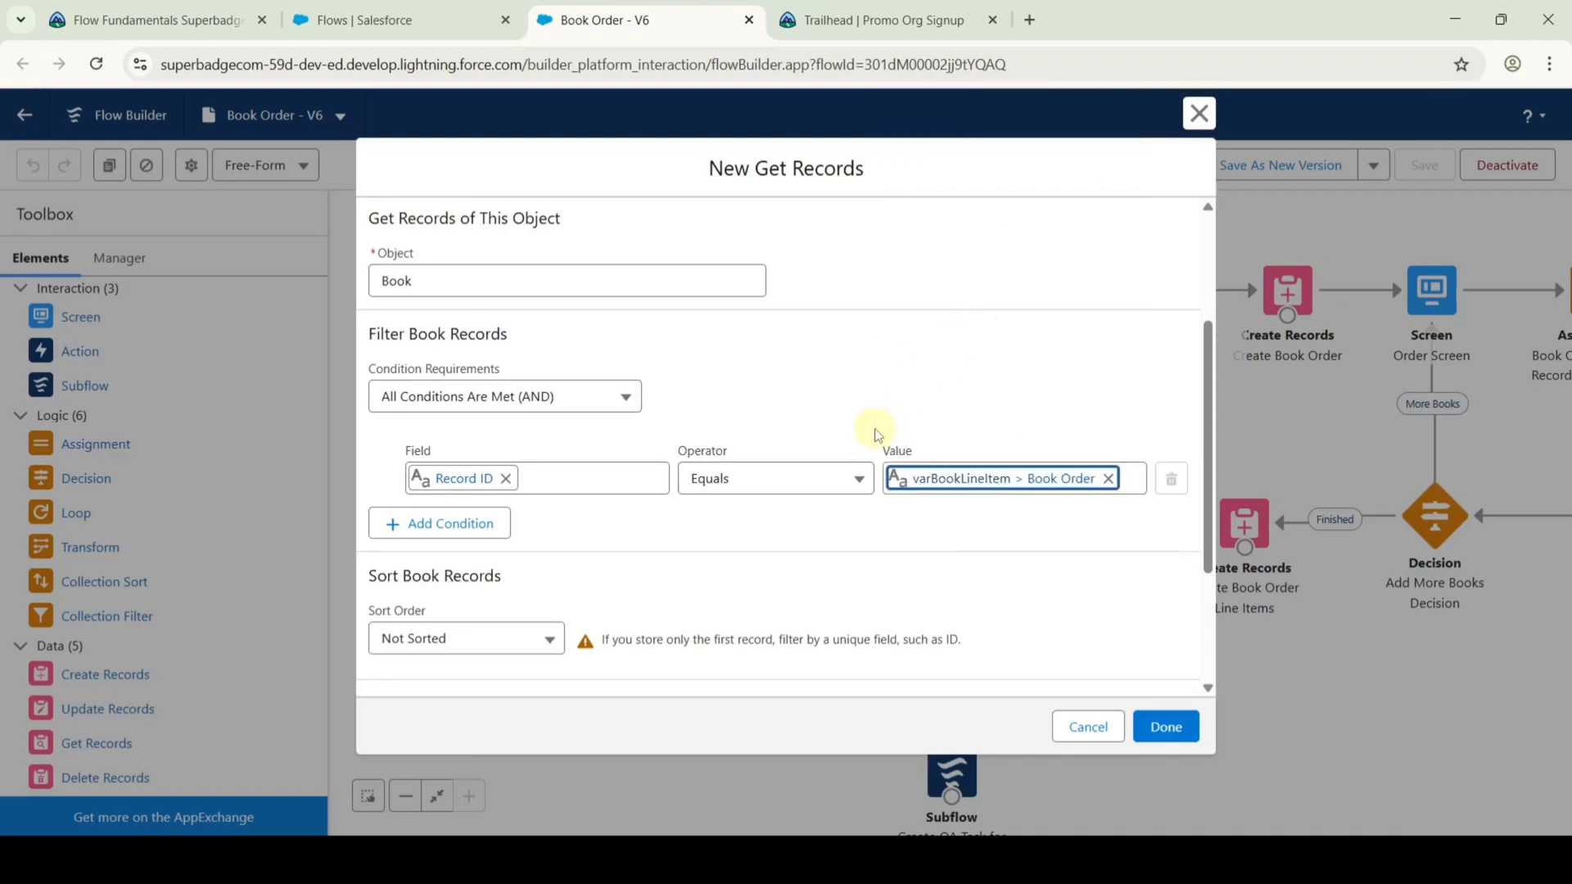
Store only the first Book record with the Name field, letting Salesforce handle the variable, and finish the Get Records element.
scroll(872, 434, "down", 2)
scroll(764, 418, "down", 2)
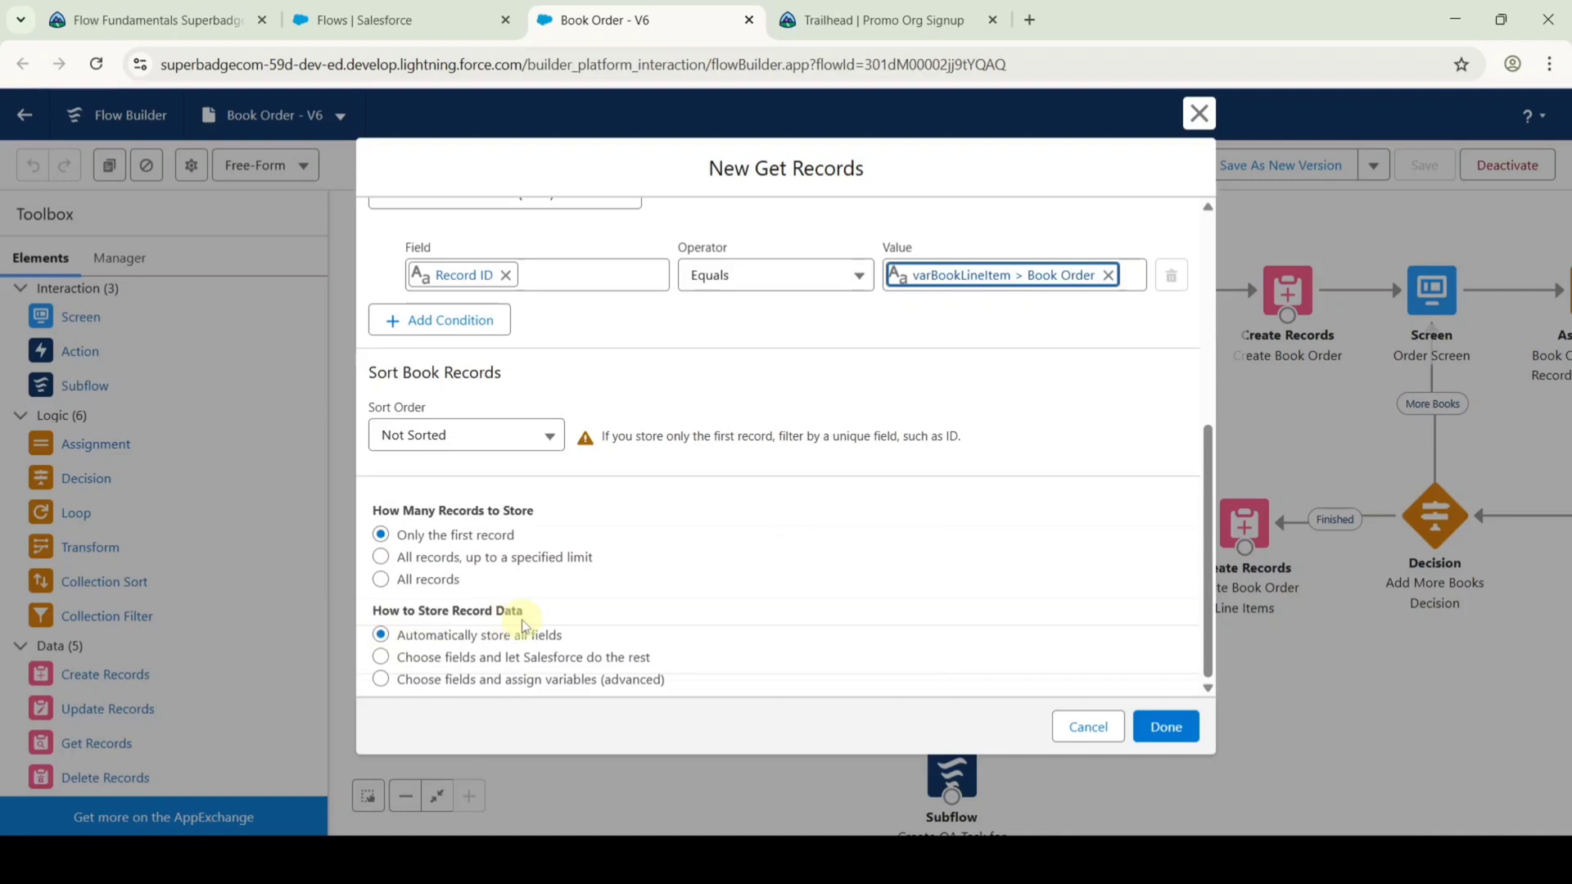
left_click(381, 658)
scroll(632, 583, "down", 4)
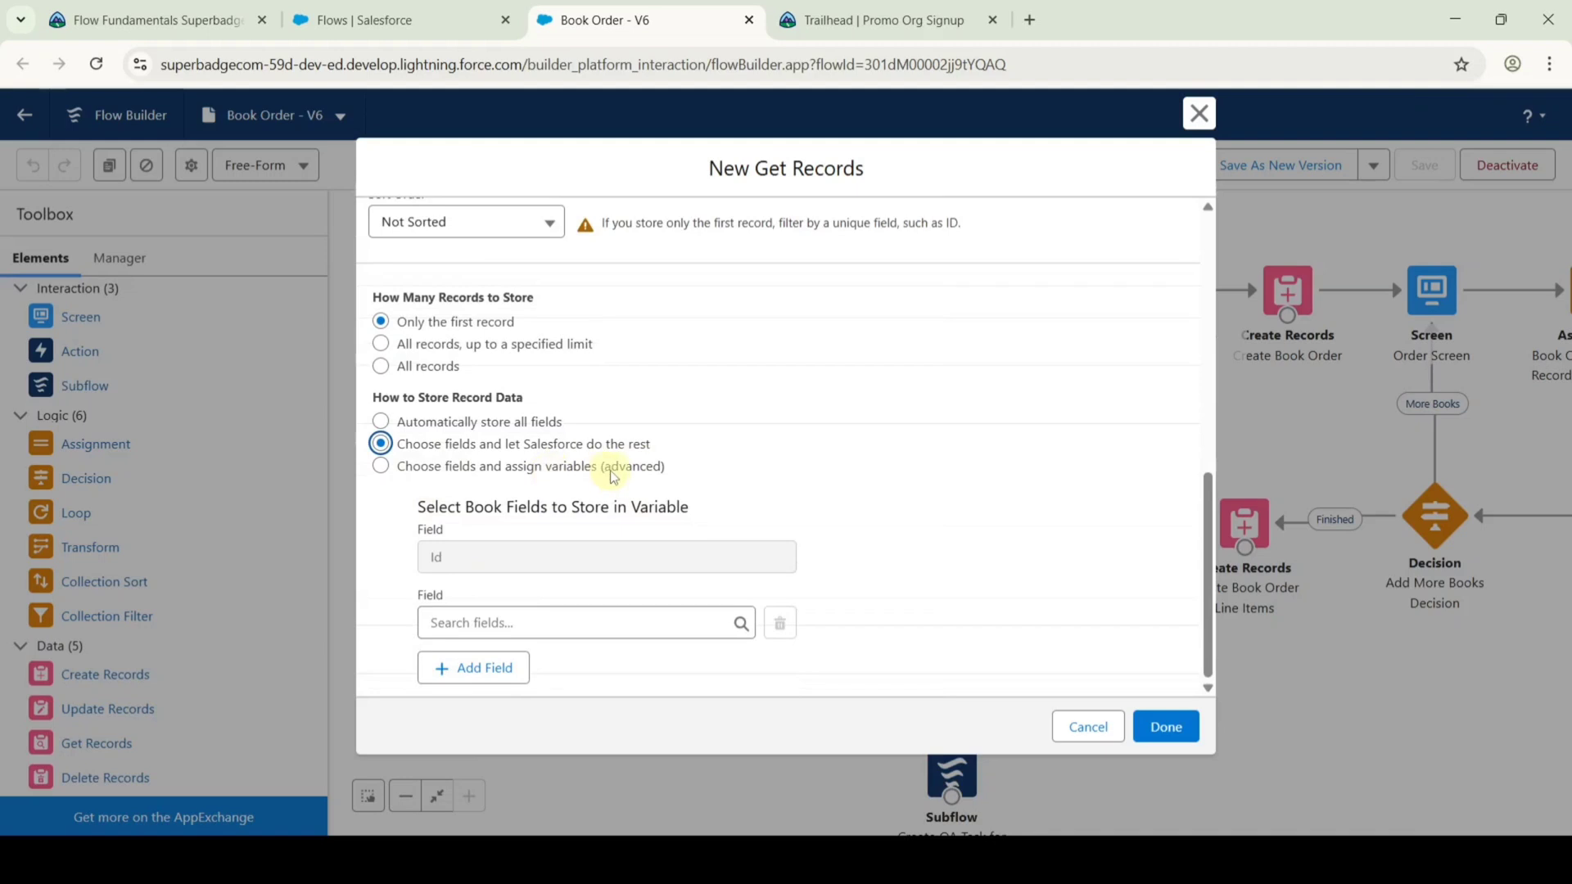
left_click(481, 624)
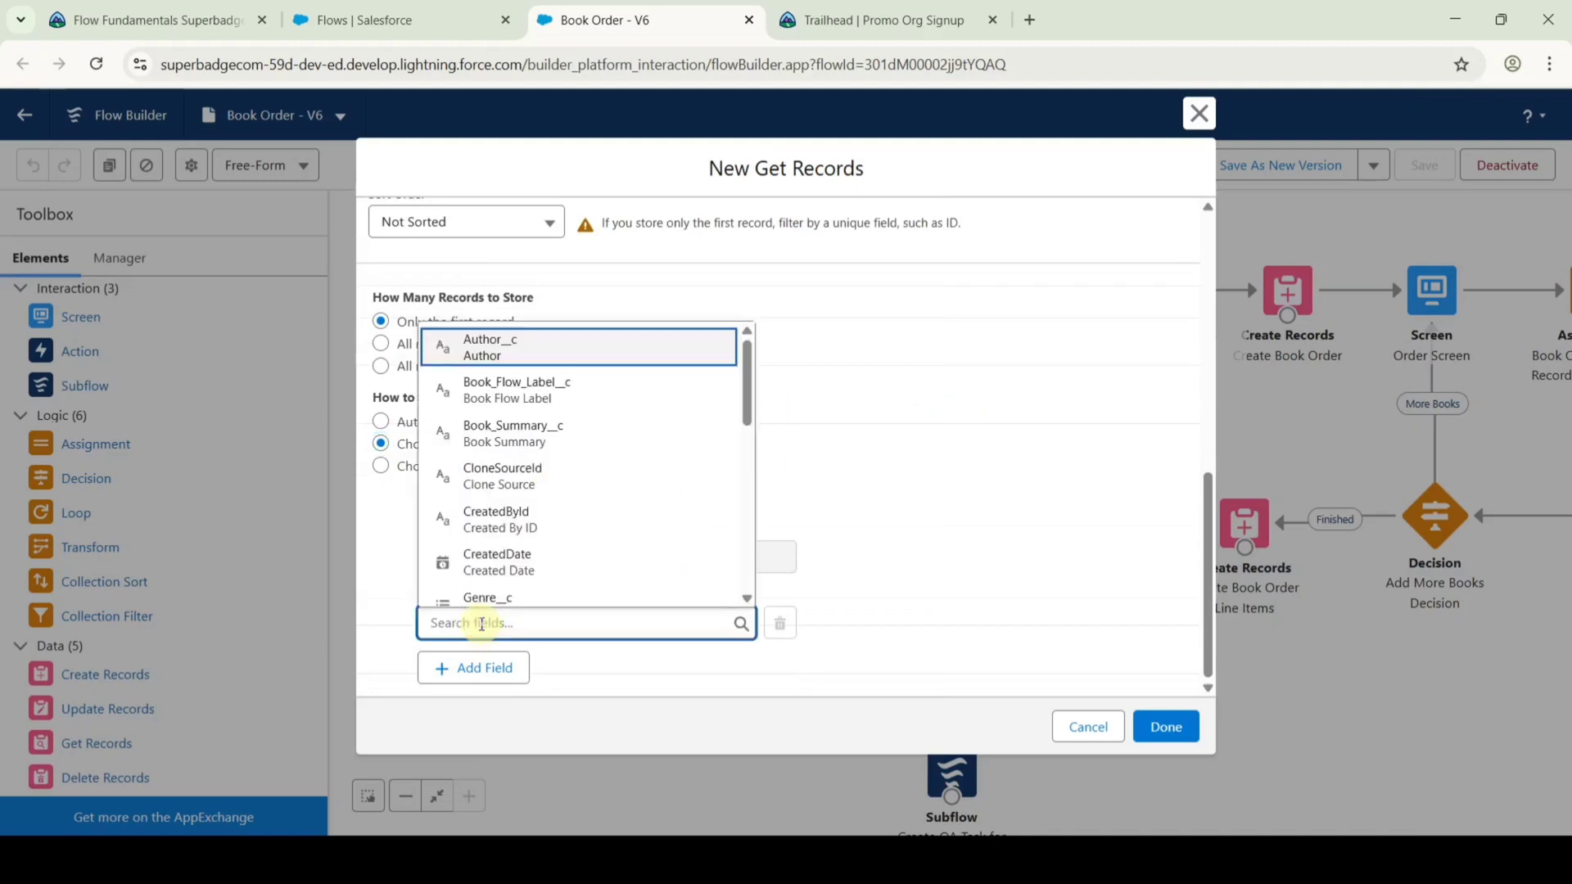
type("name")
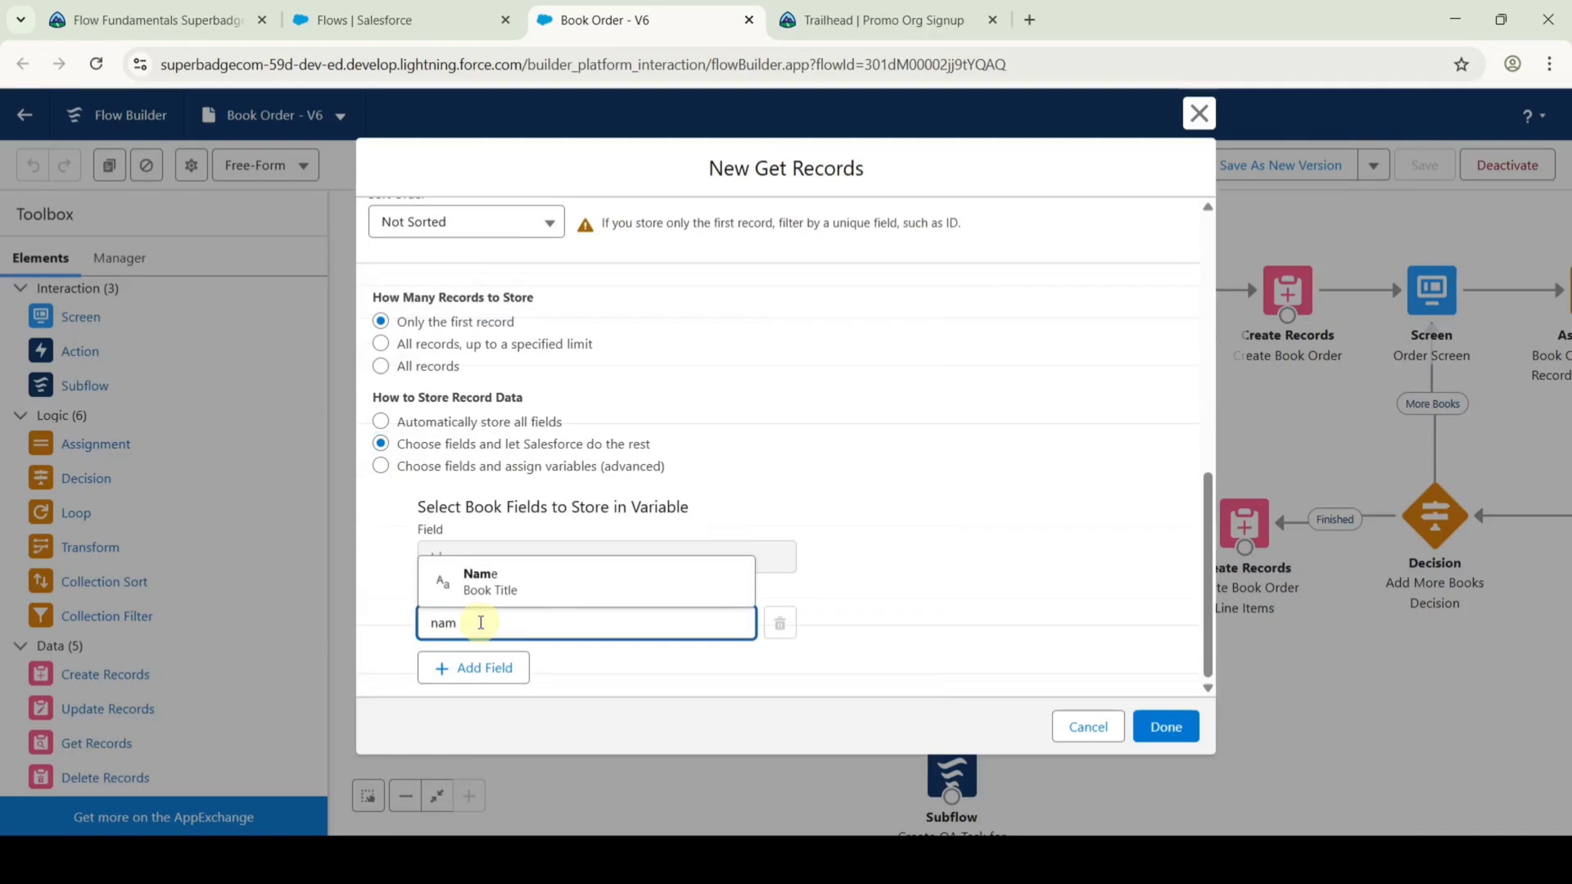
left_click(495, 591)
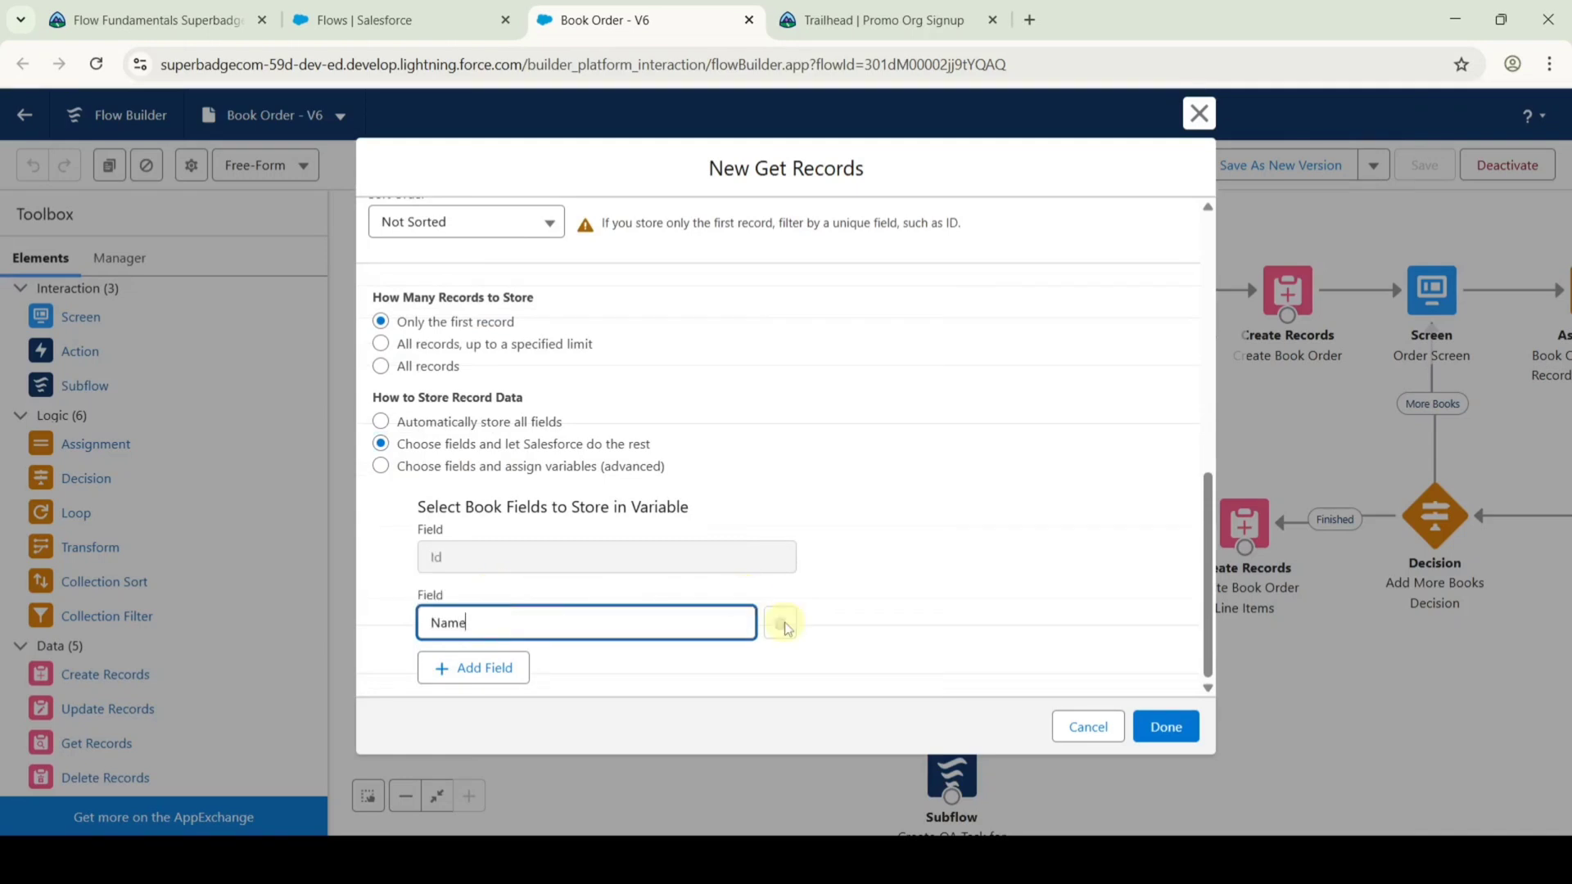
scroll(786, 621, "up", 10)
scroll(803, 594, "down", 10)
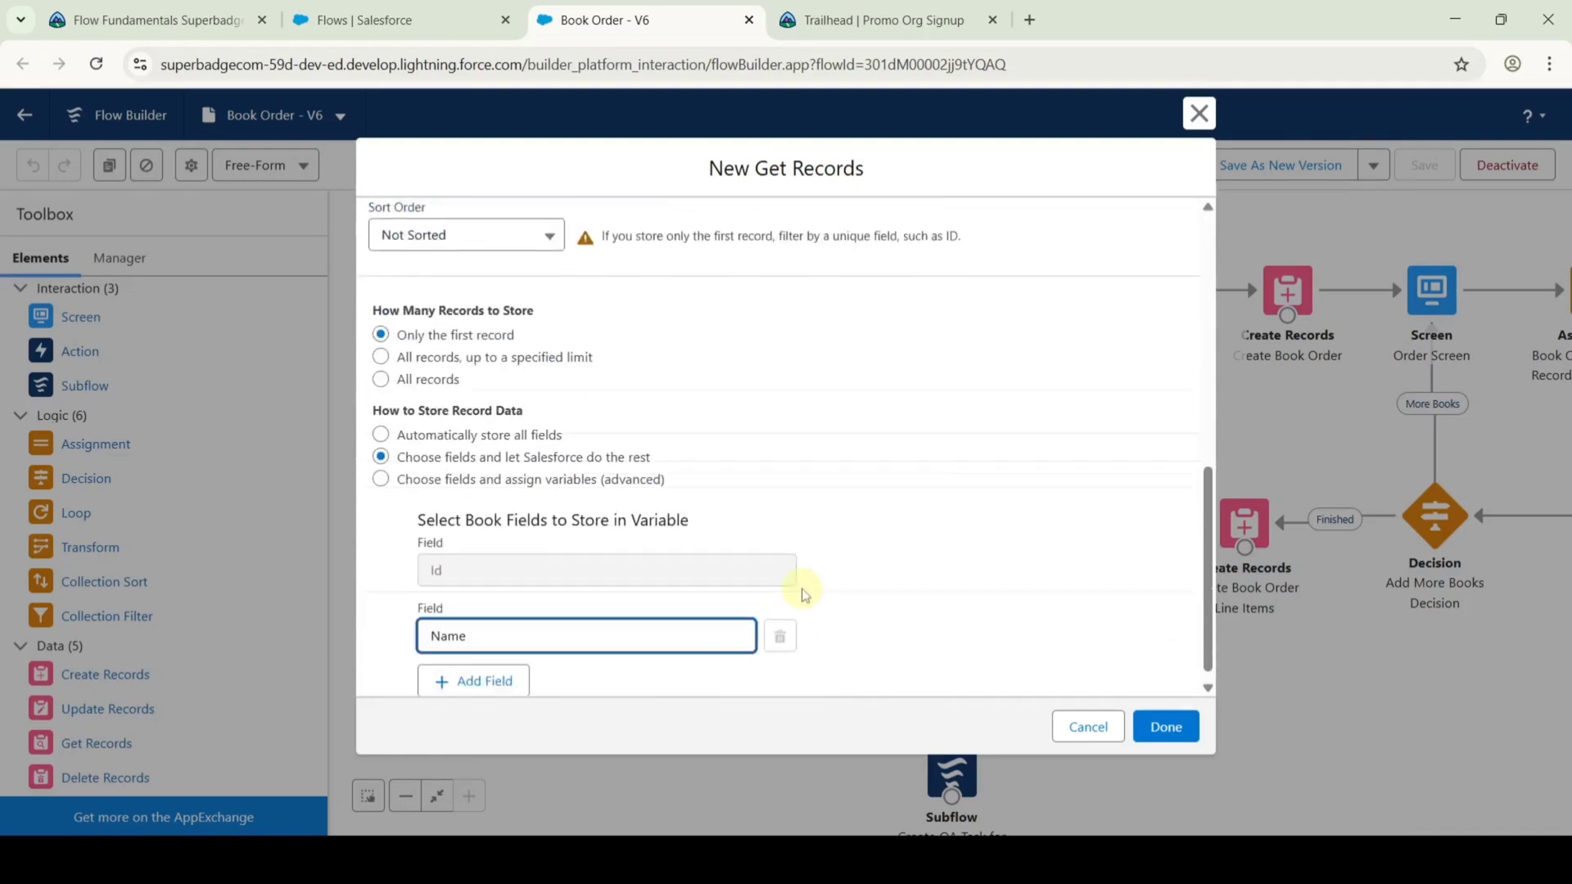
left_click(1191, 726)
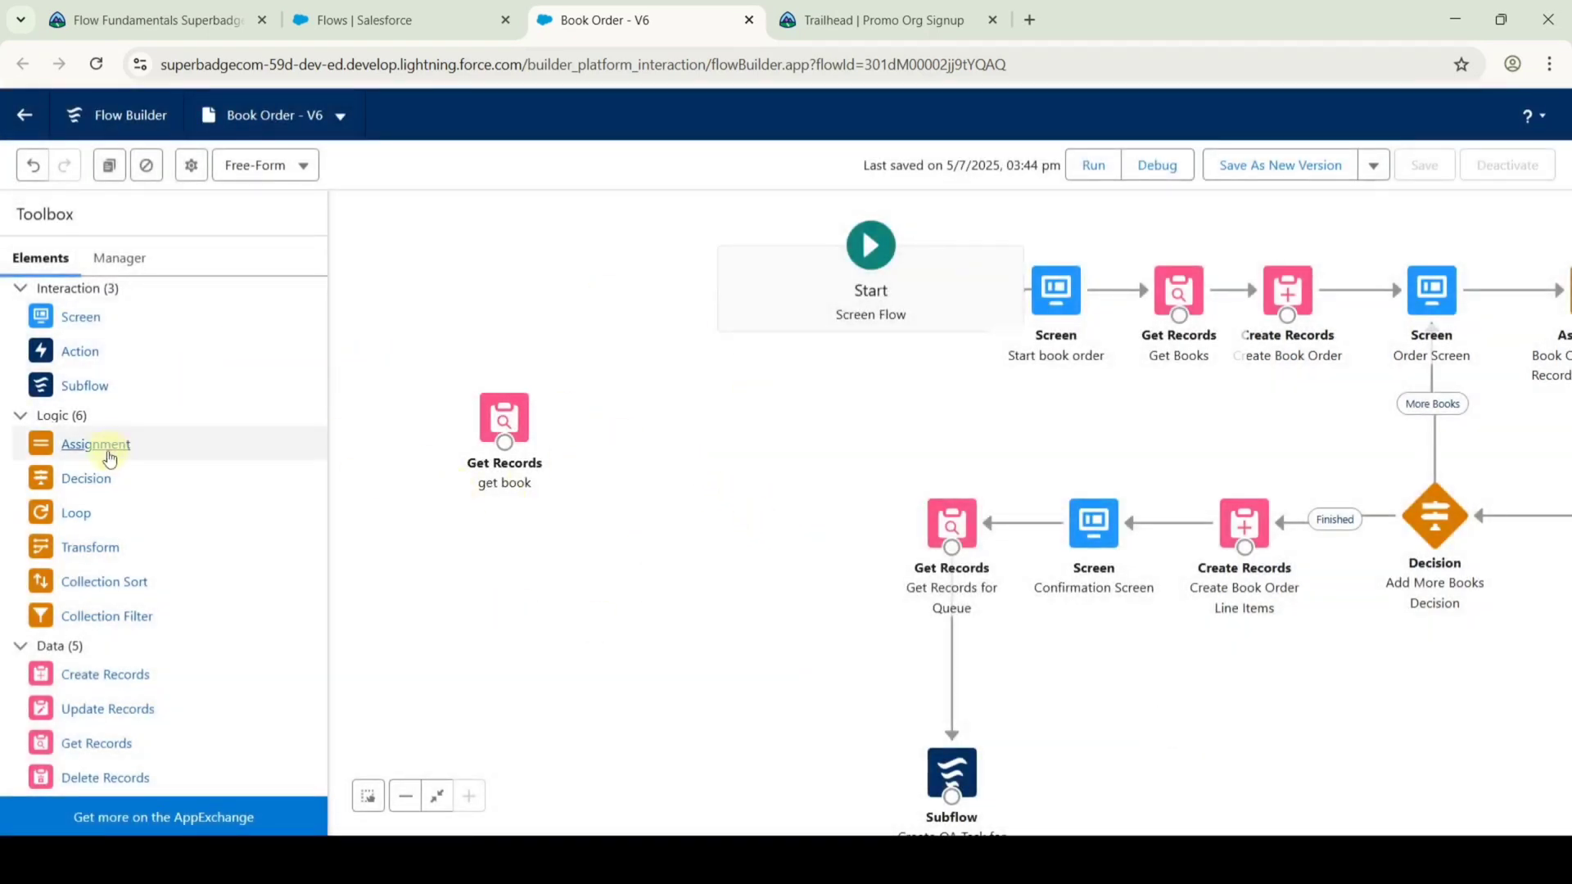
Add a Decision element below the get book element, labelled "How Many Books in the Order?" as copied from the superbadge requirements.
left_click_drag(111, 479, 471, 521)
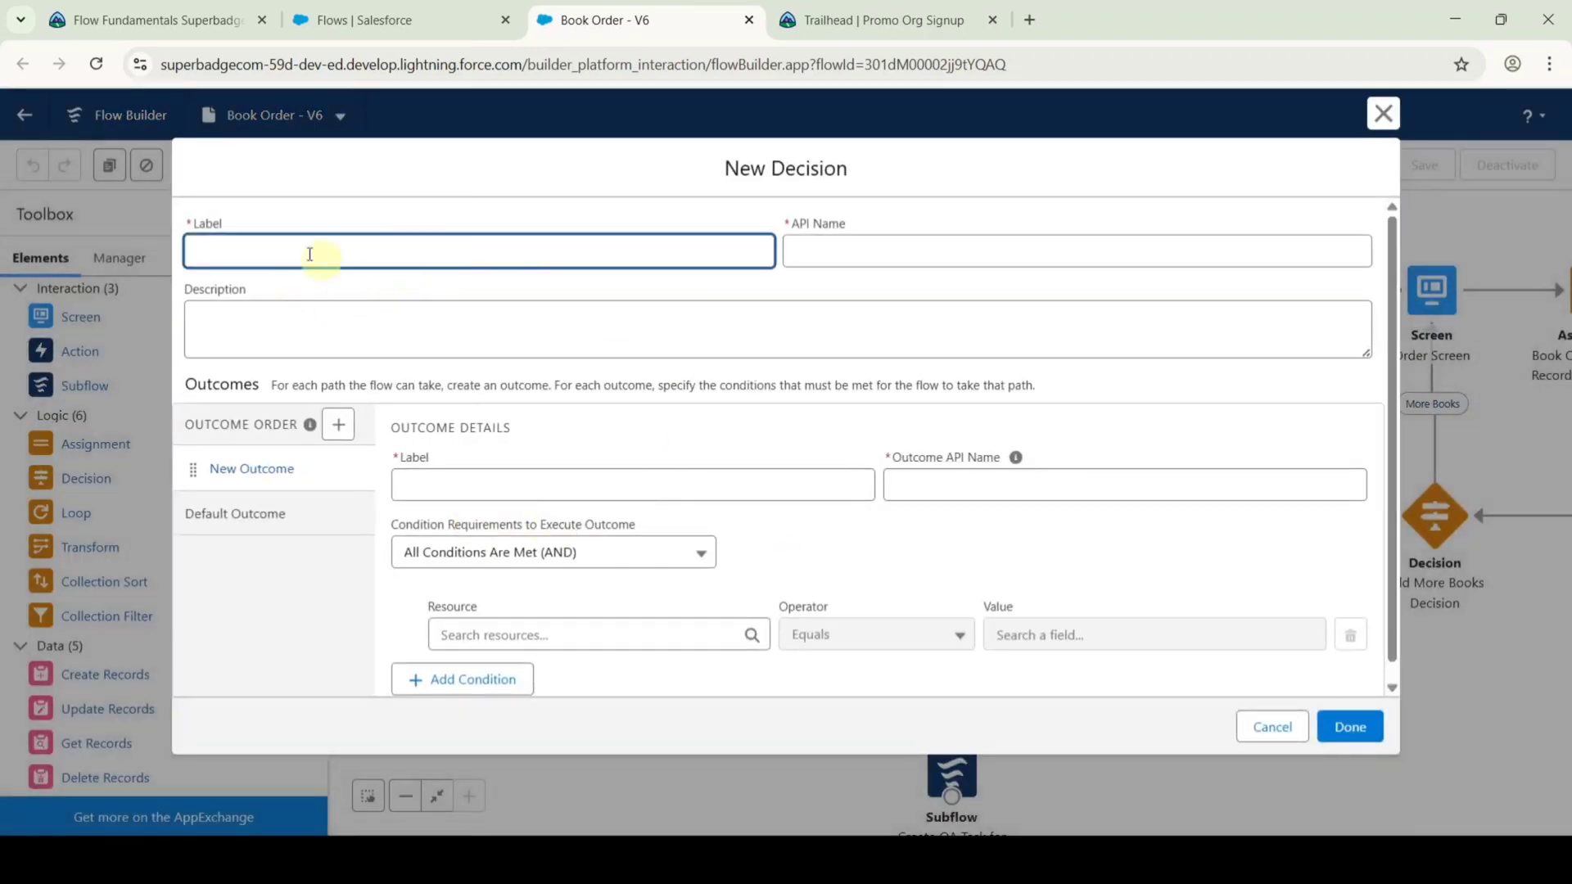
left_click(162, 30)
scroll(733, 439, "down", 1)
left_click_drag(432, 316, 654, 321)
key("ctrl+c")
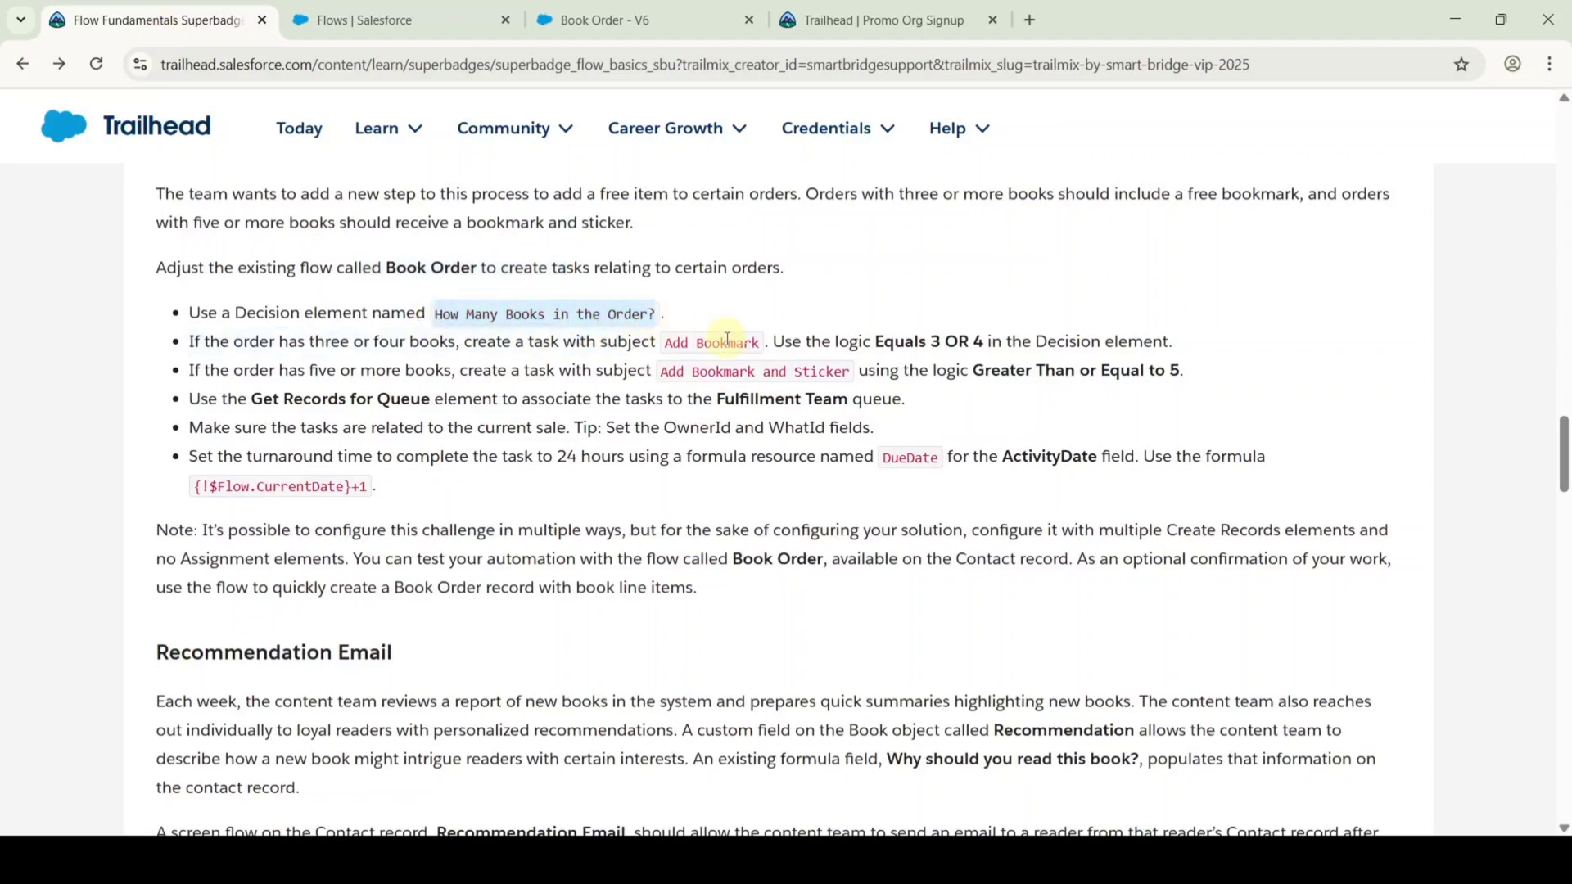
left_click(604, 19)
left_click(403, 249)
key("ctrl+v")
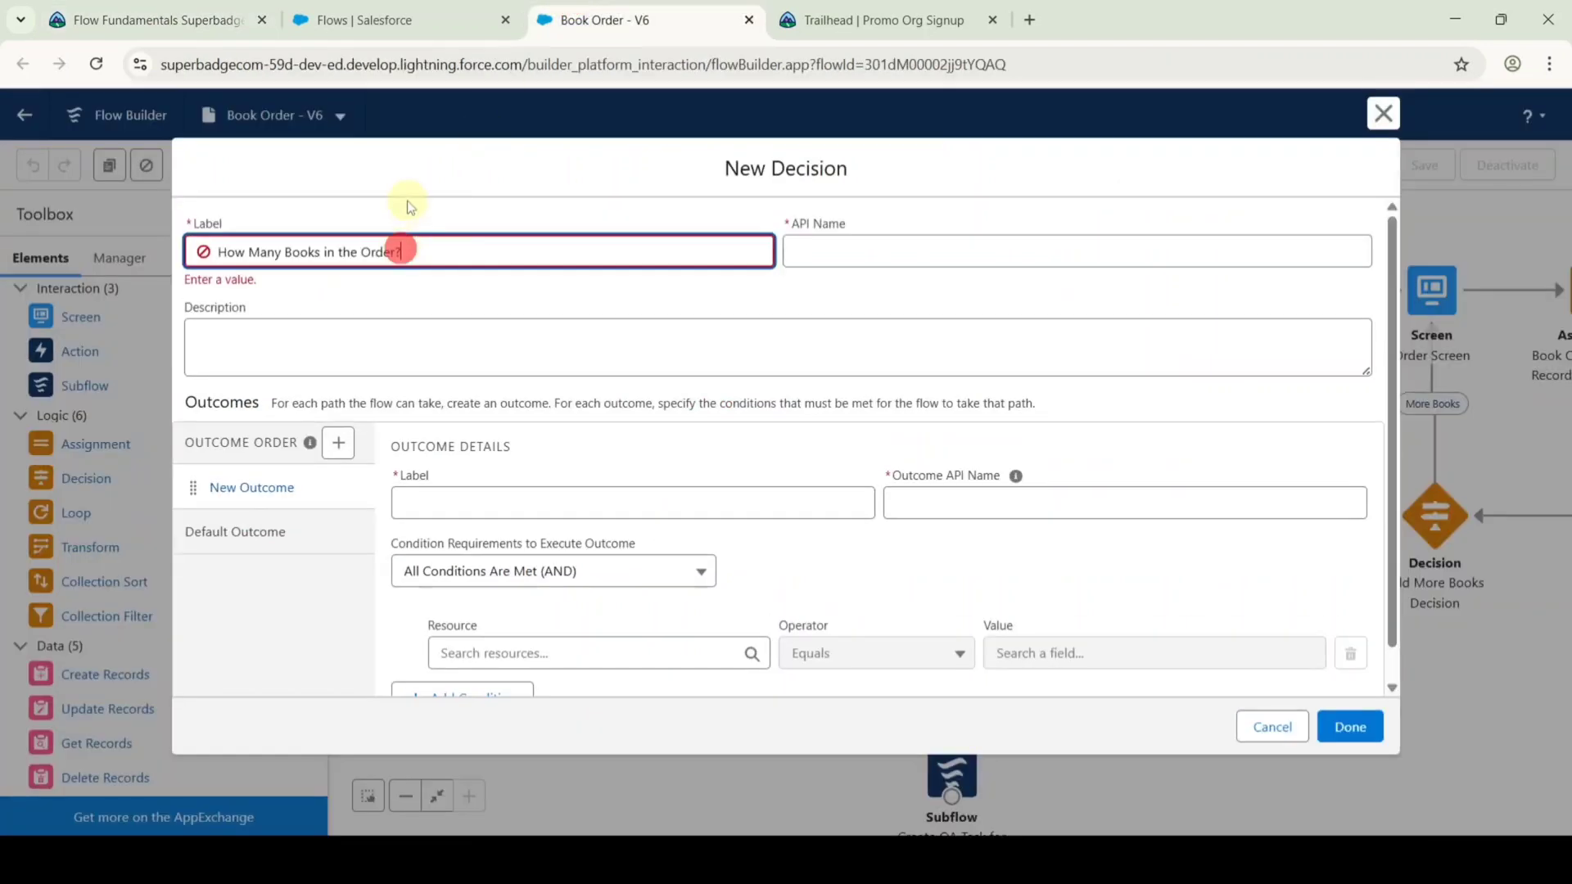
left_click(409, 207)
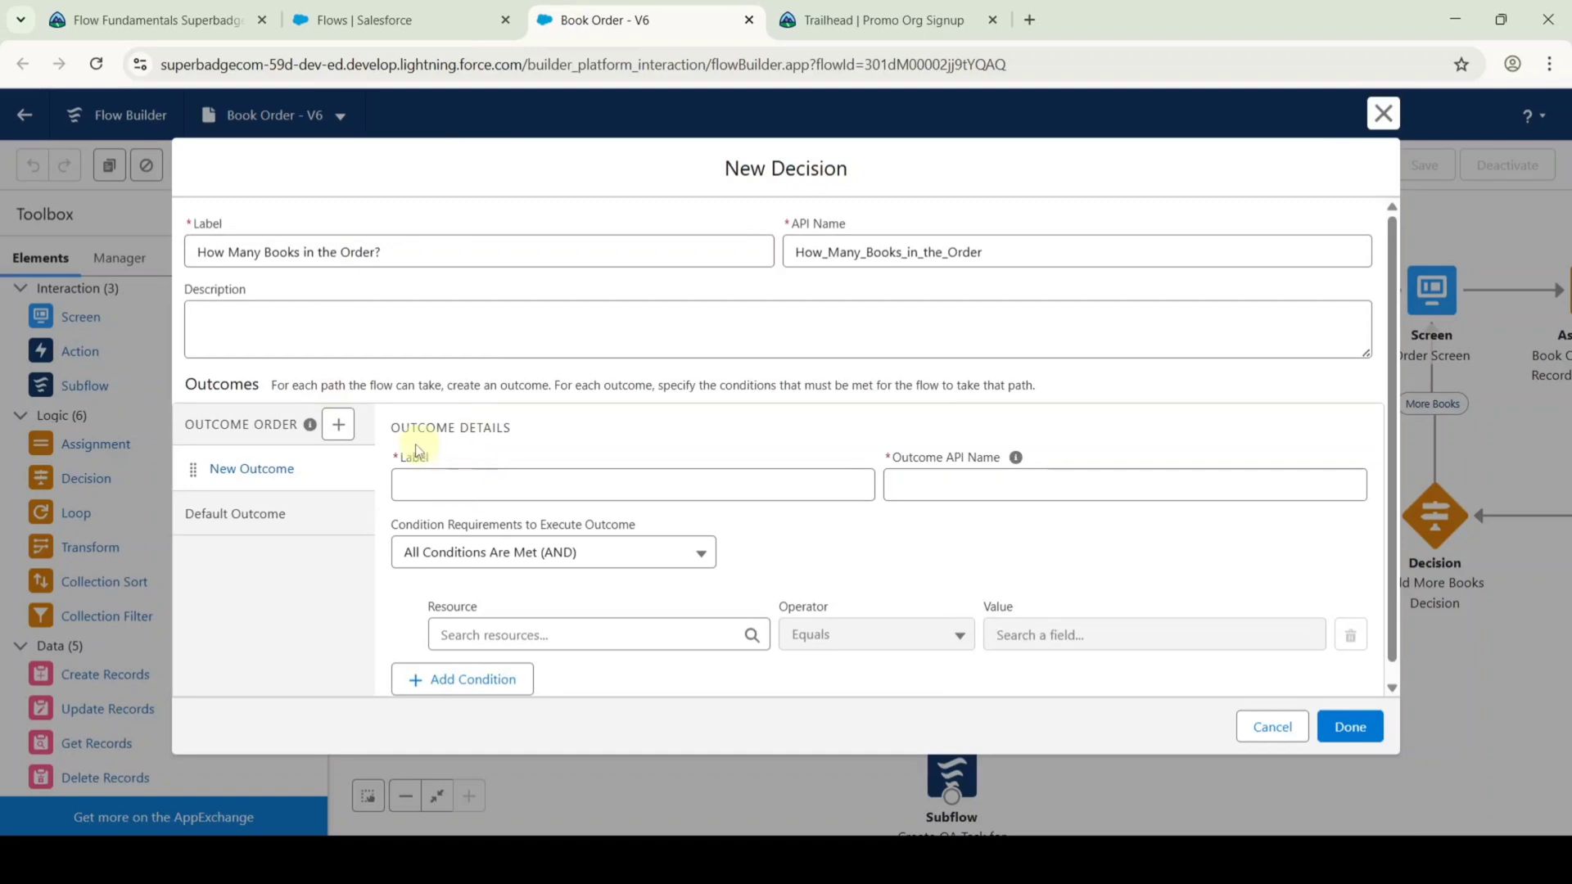
Label the Decision's first outcome "3 or 4" and have it execute when Any Condition Is Met (OR).
left_click(461, 480)
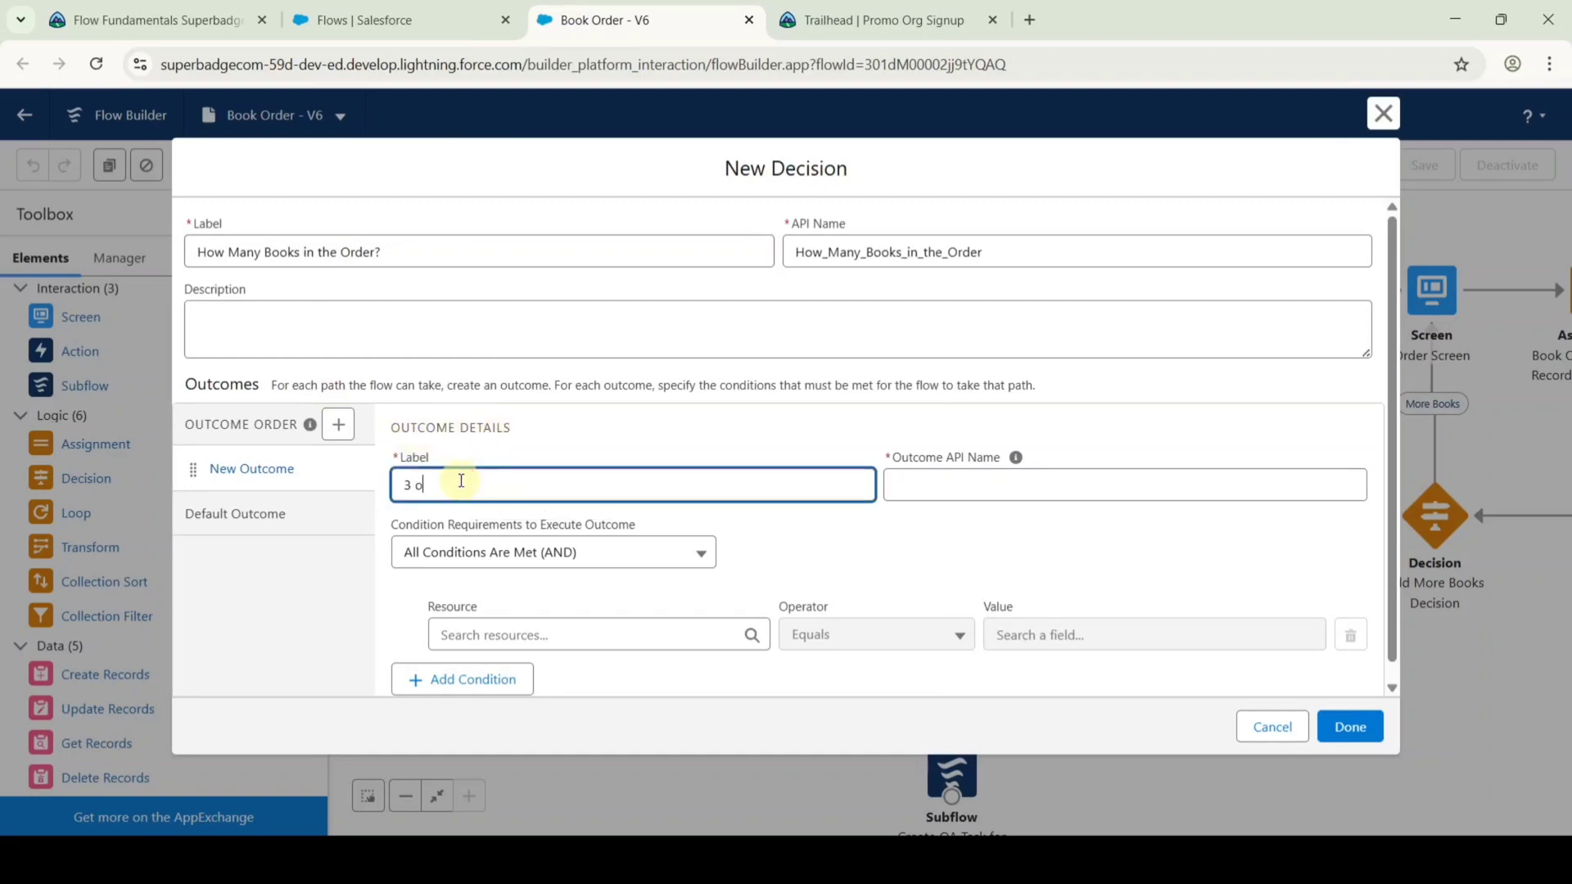
left_click(550, 450)
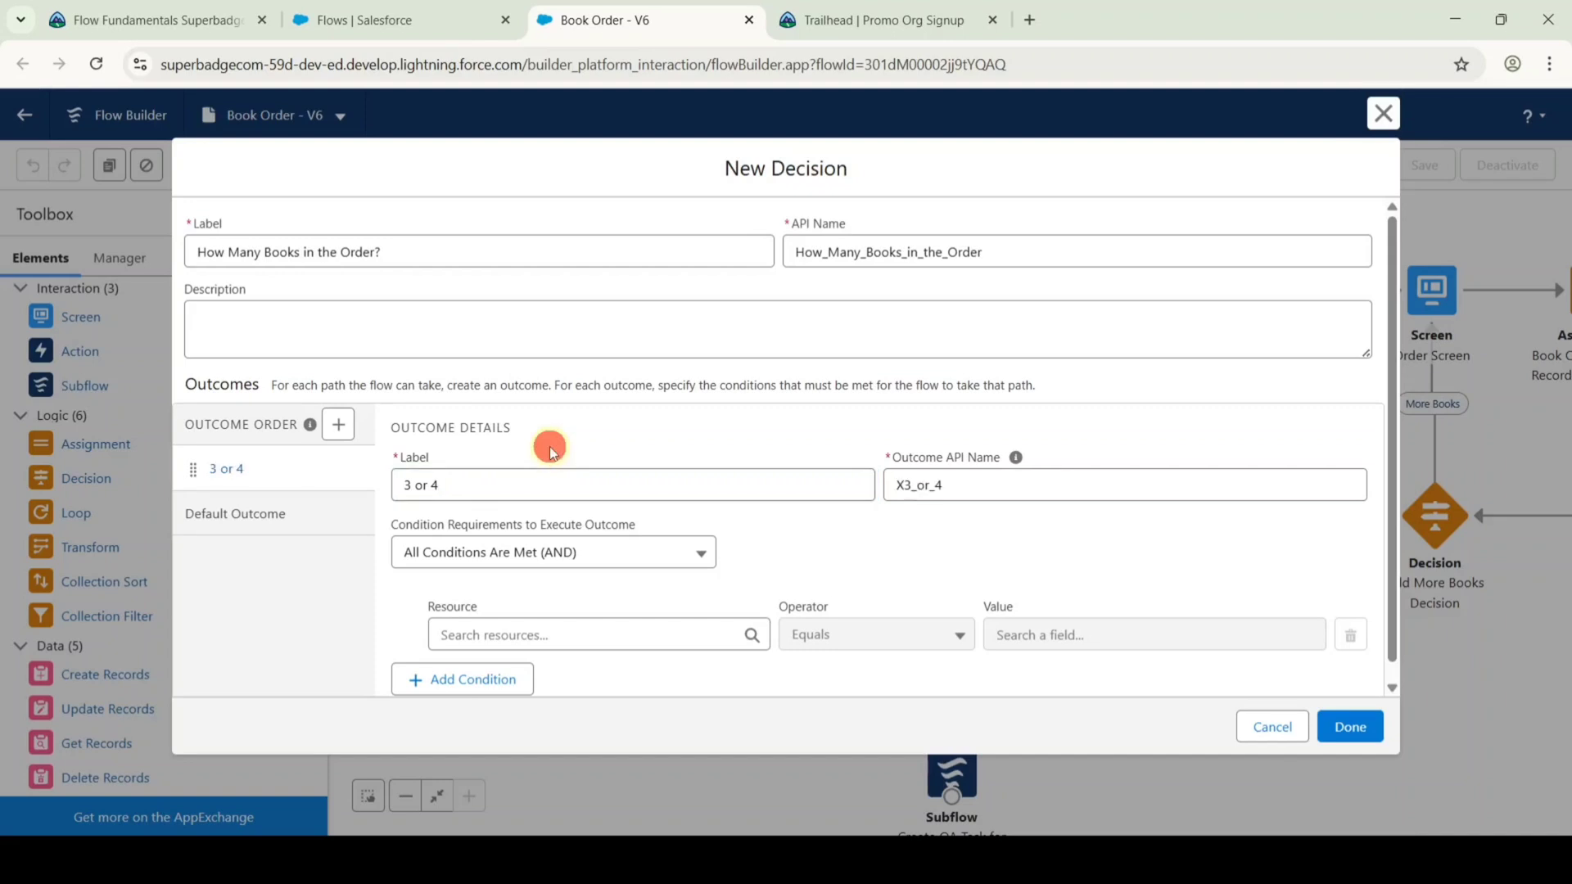
left_click(492, 559)
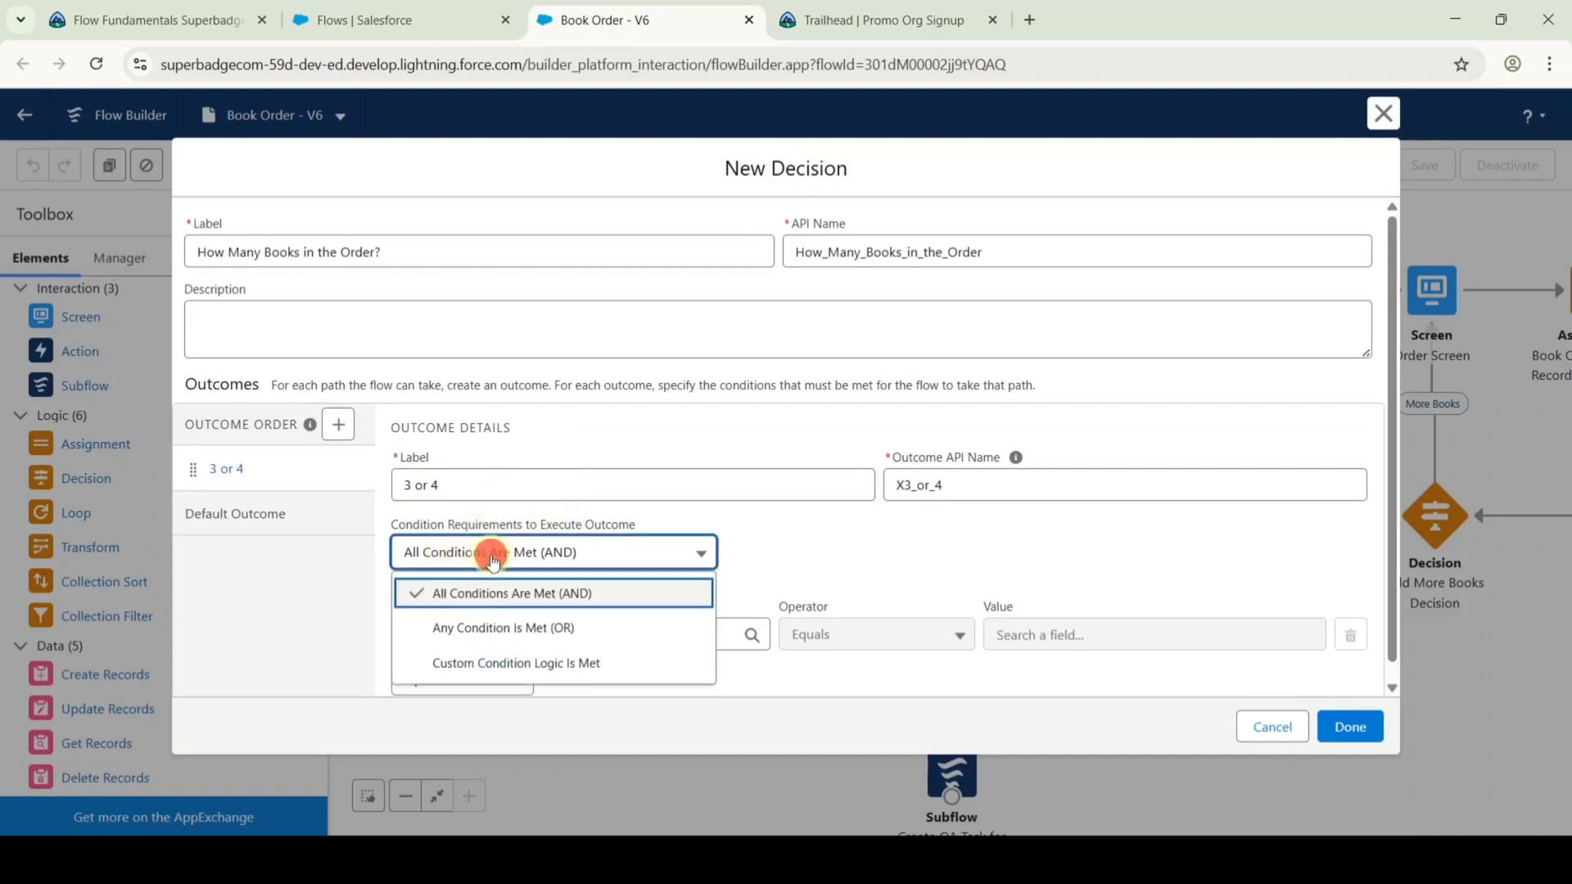
left_click(519, 630)
Set the first condition of the "3 or 4" outcome to varBooksAdded Equals 3.
scroll(573, 621, "down", 1)
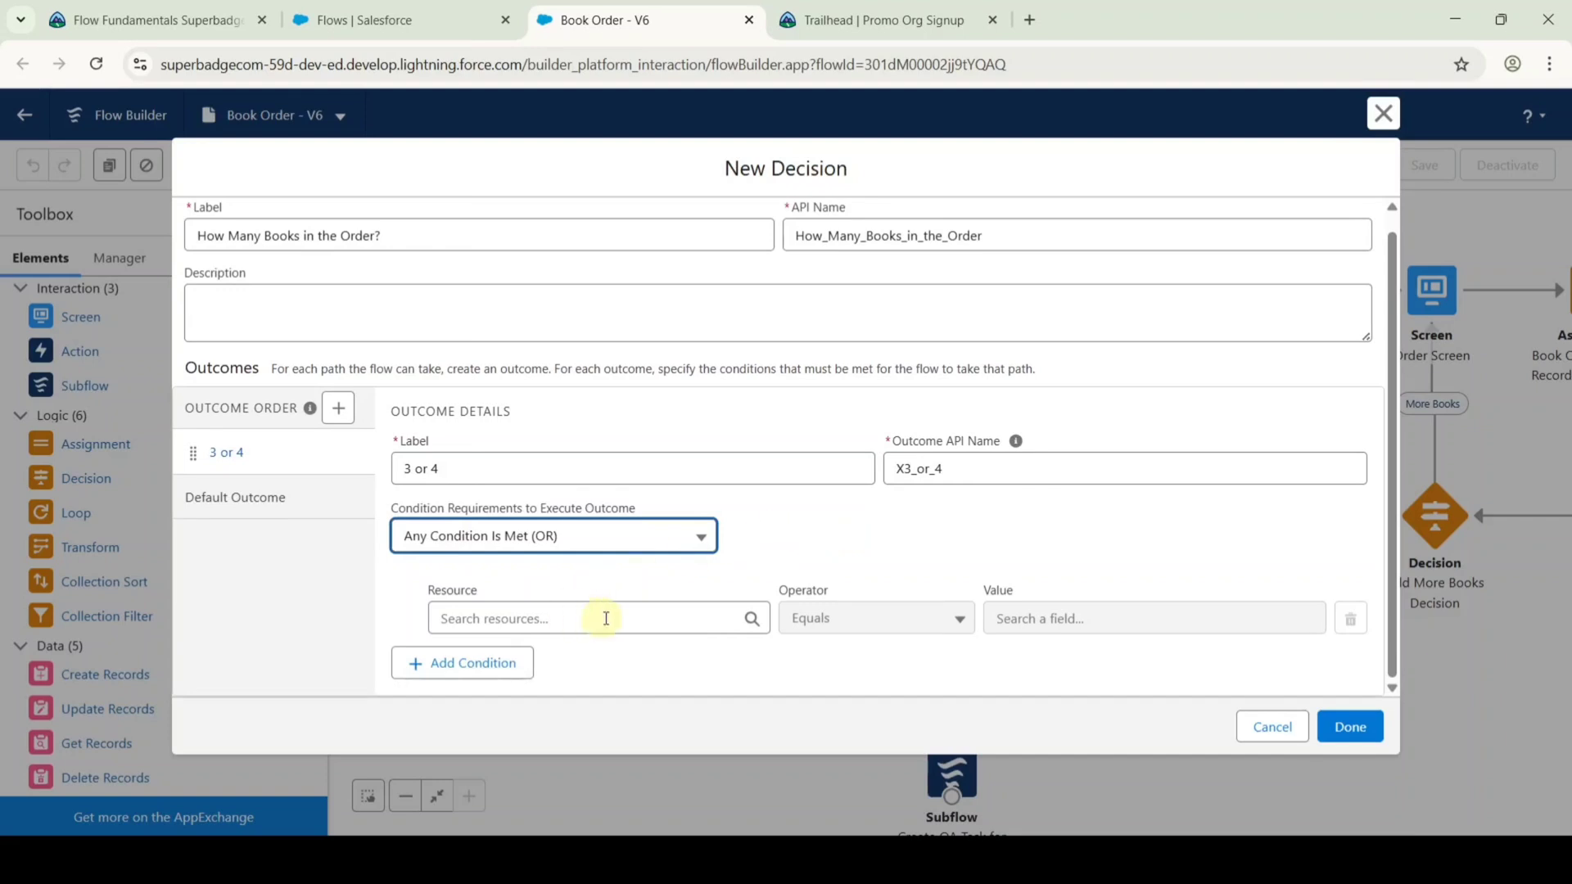
left_click(556, 614)
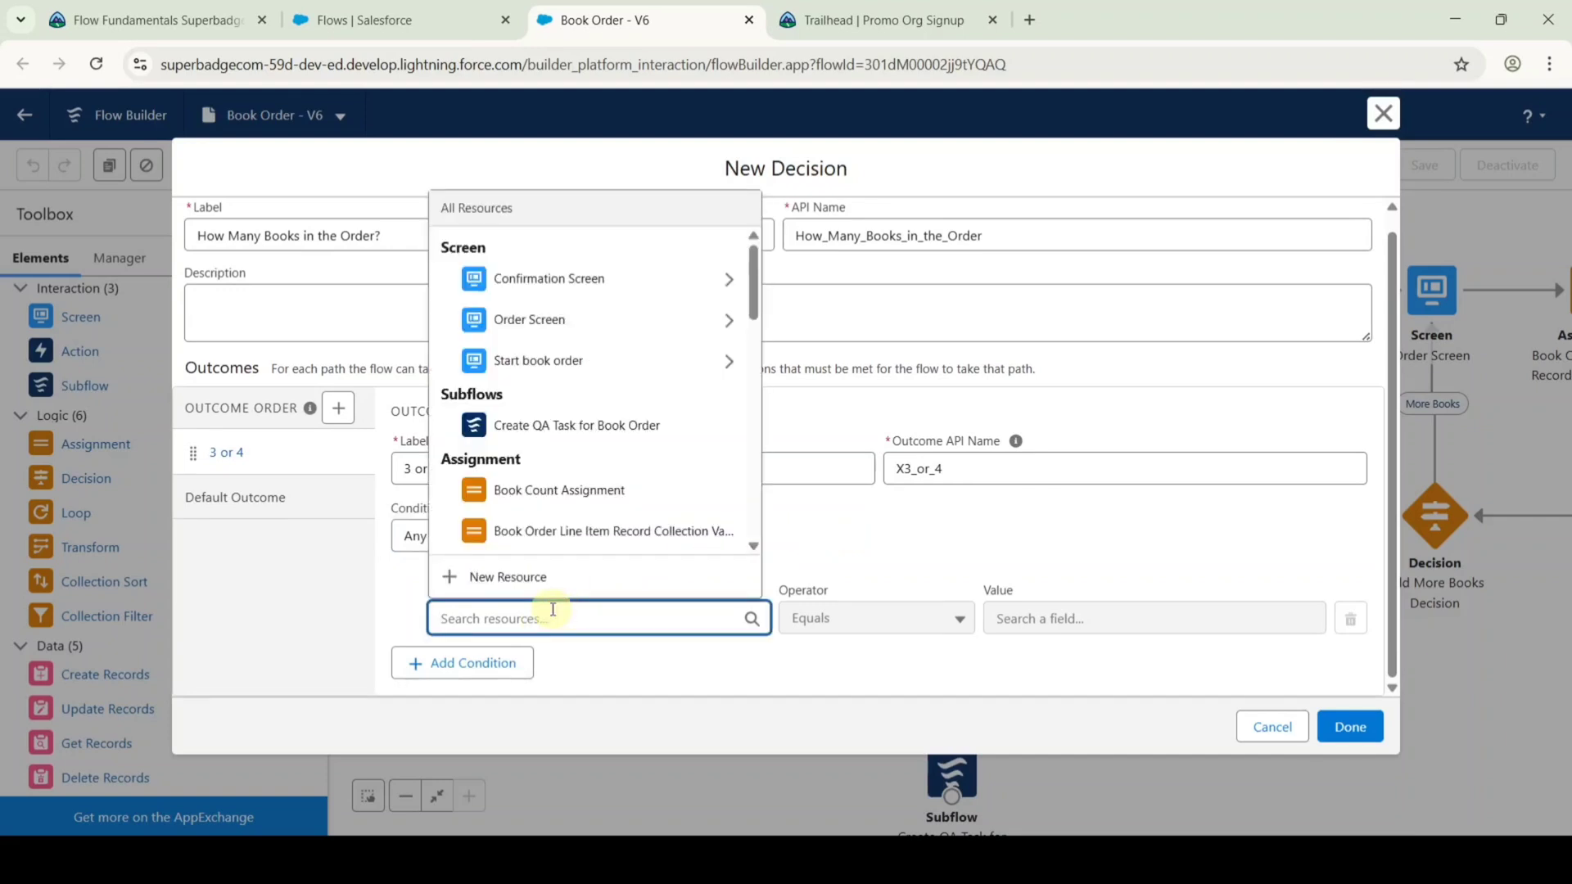
type("var")
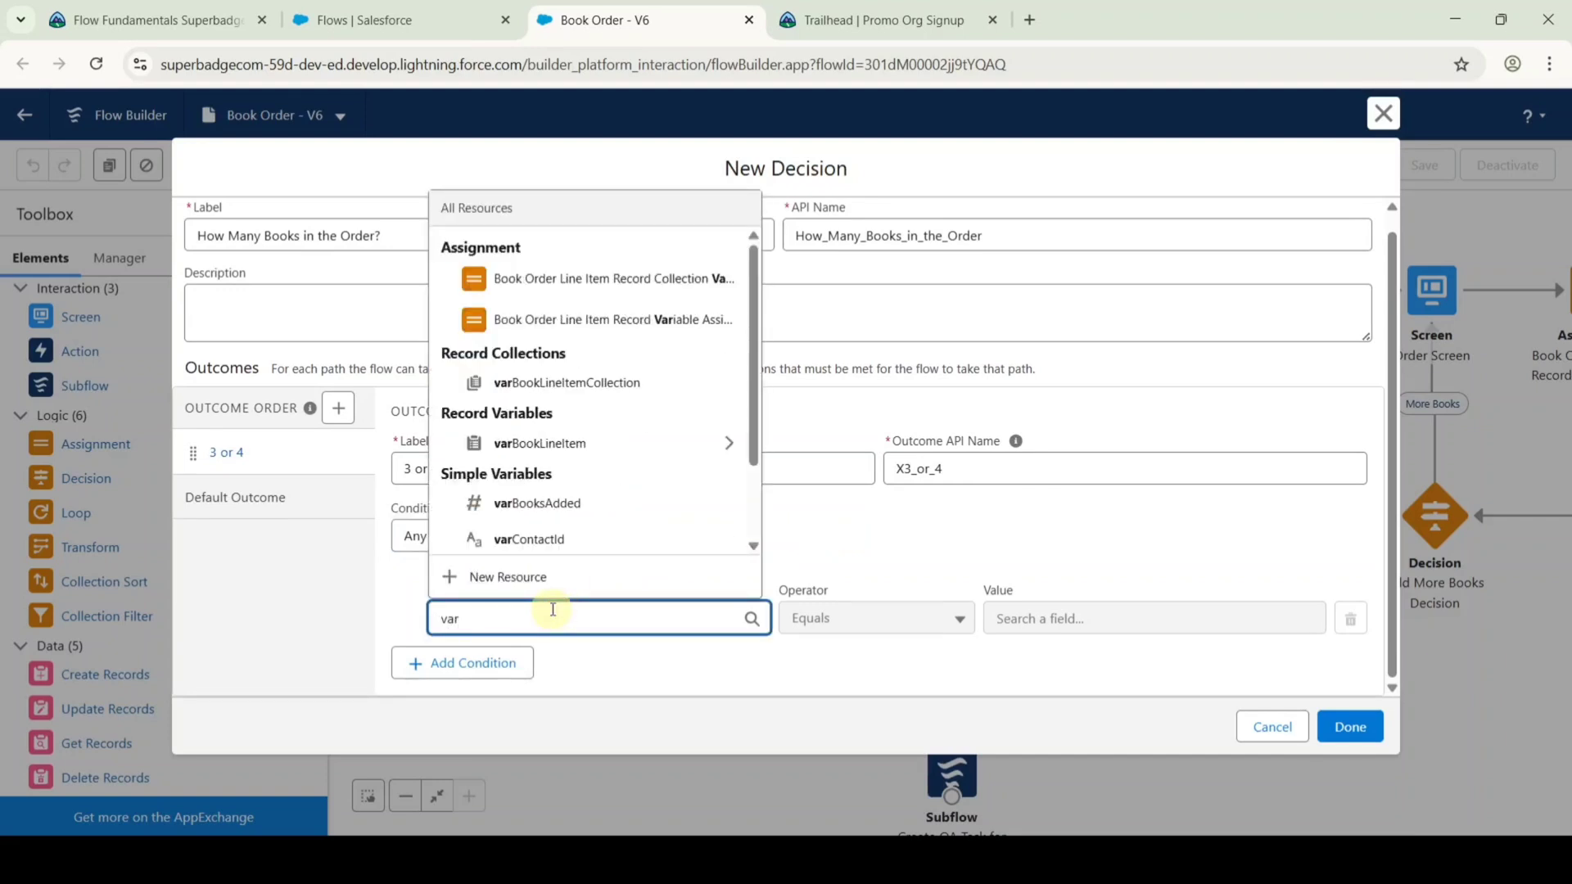
left_click(565, 503)
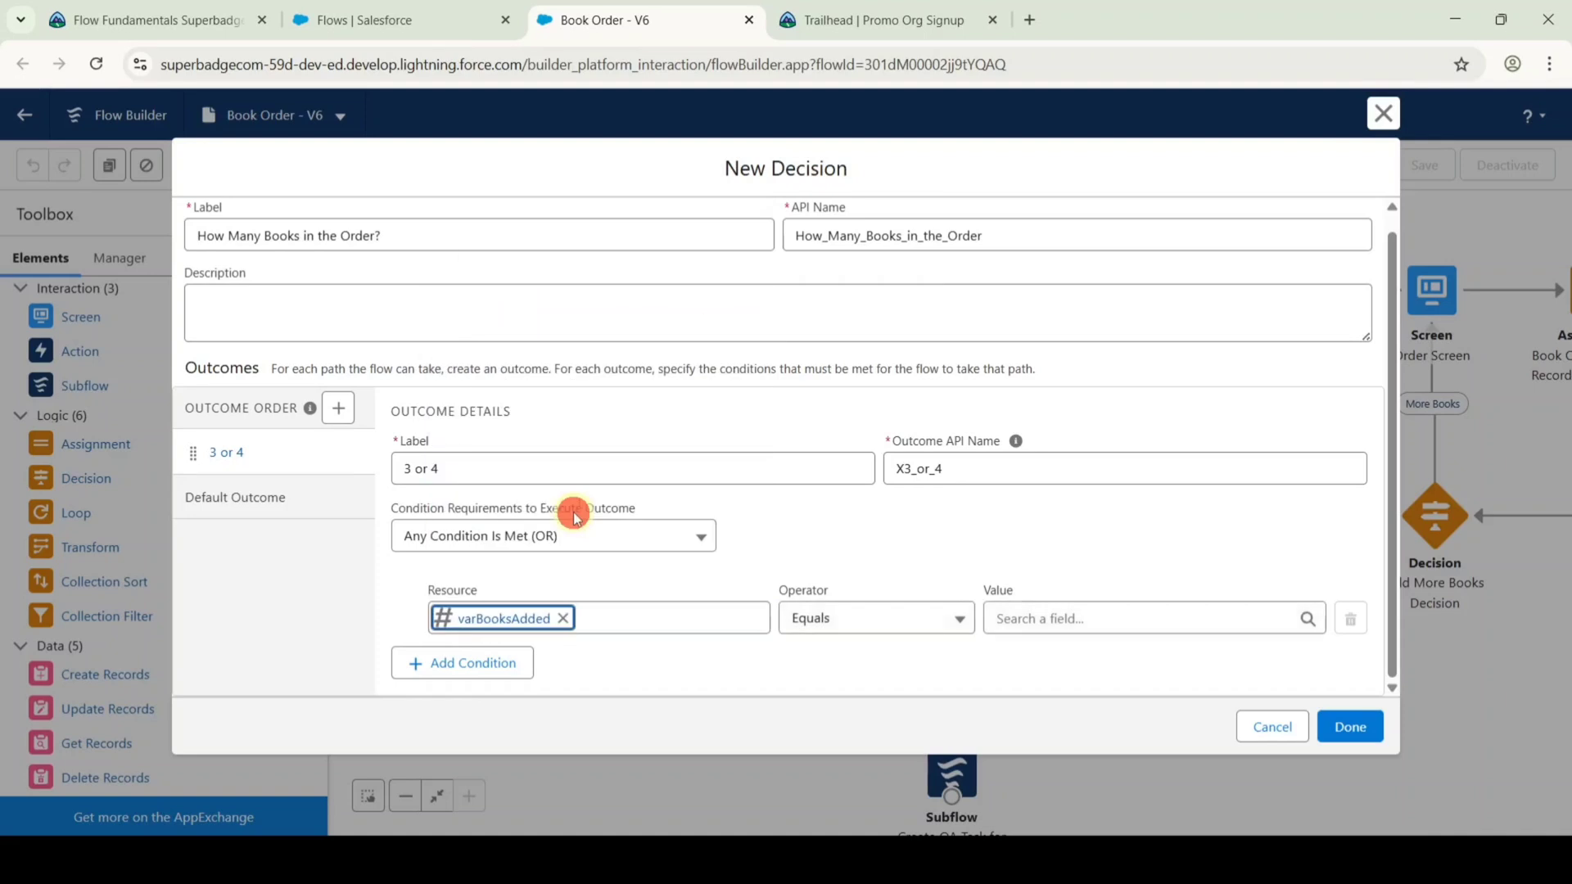
left_click(1039, 612)
type("3")
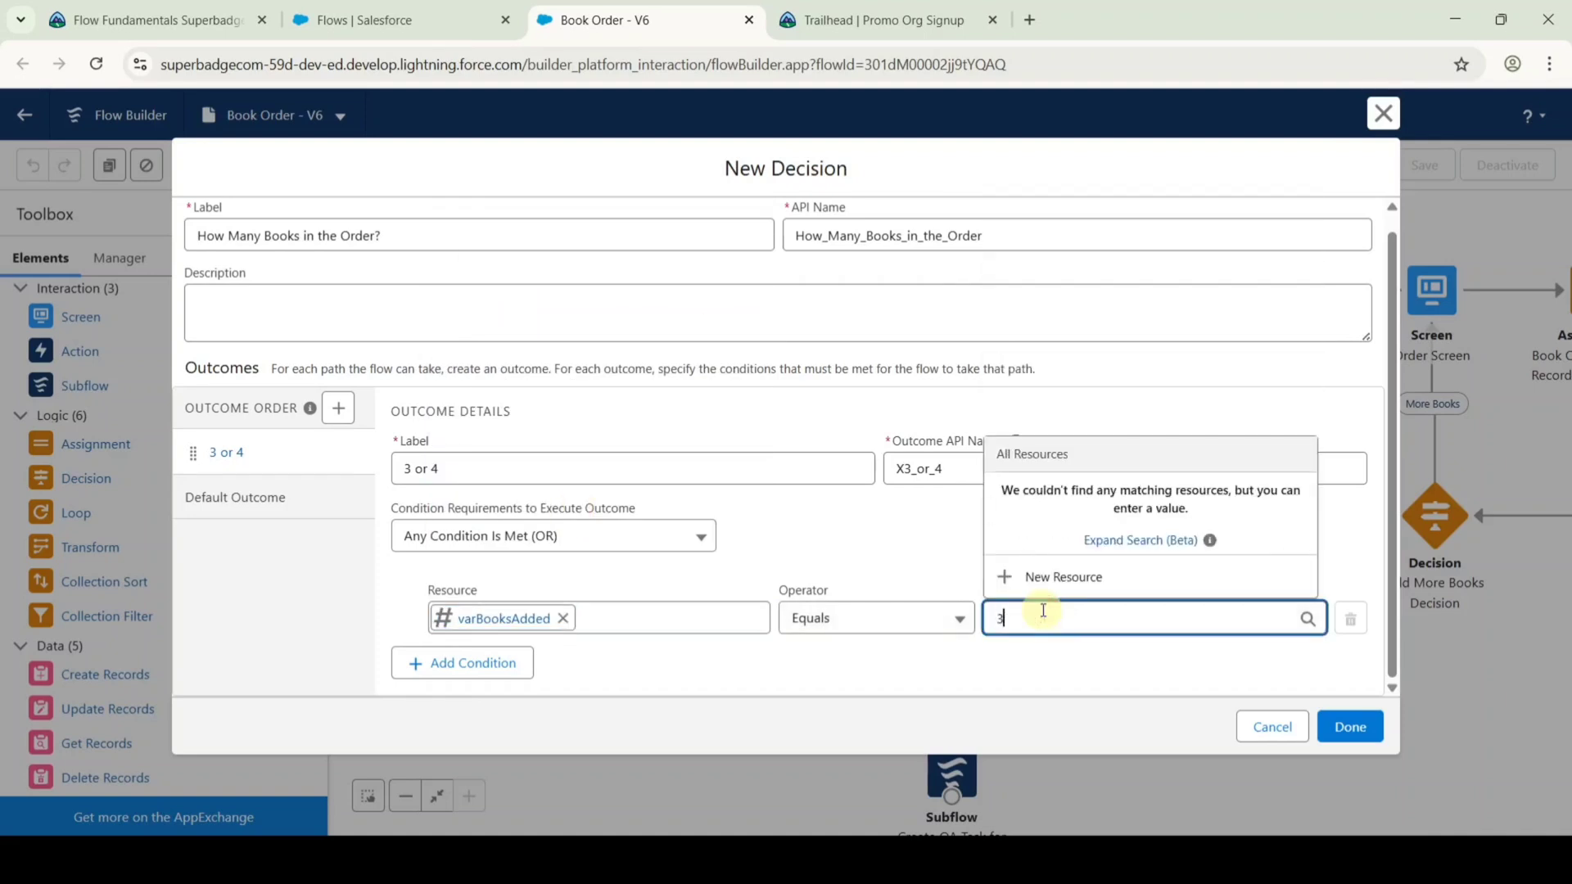
left_click(1033, 655)
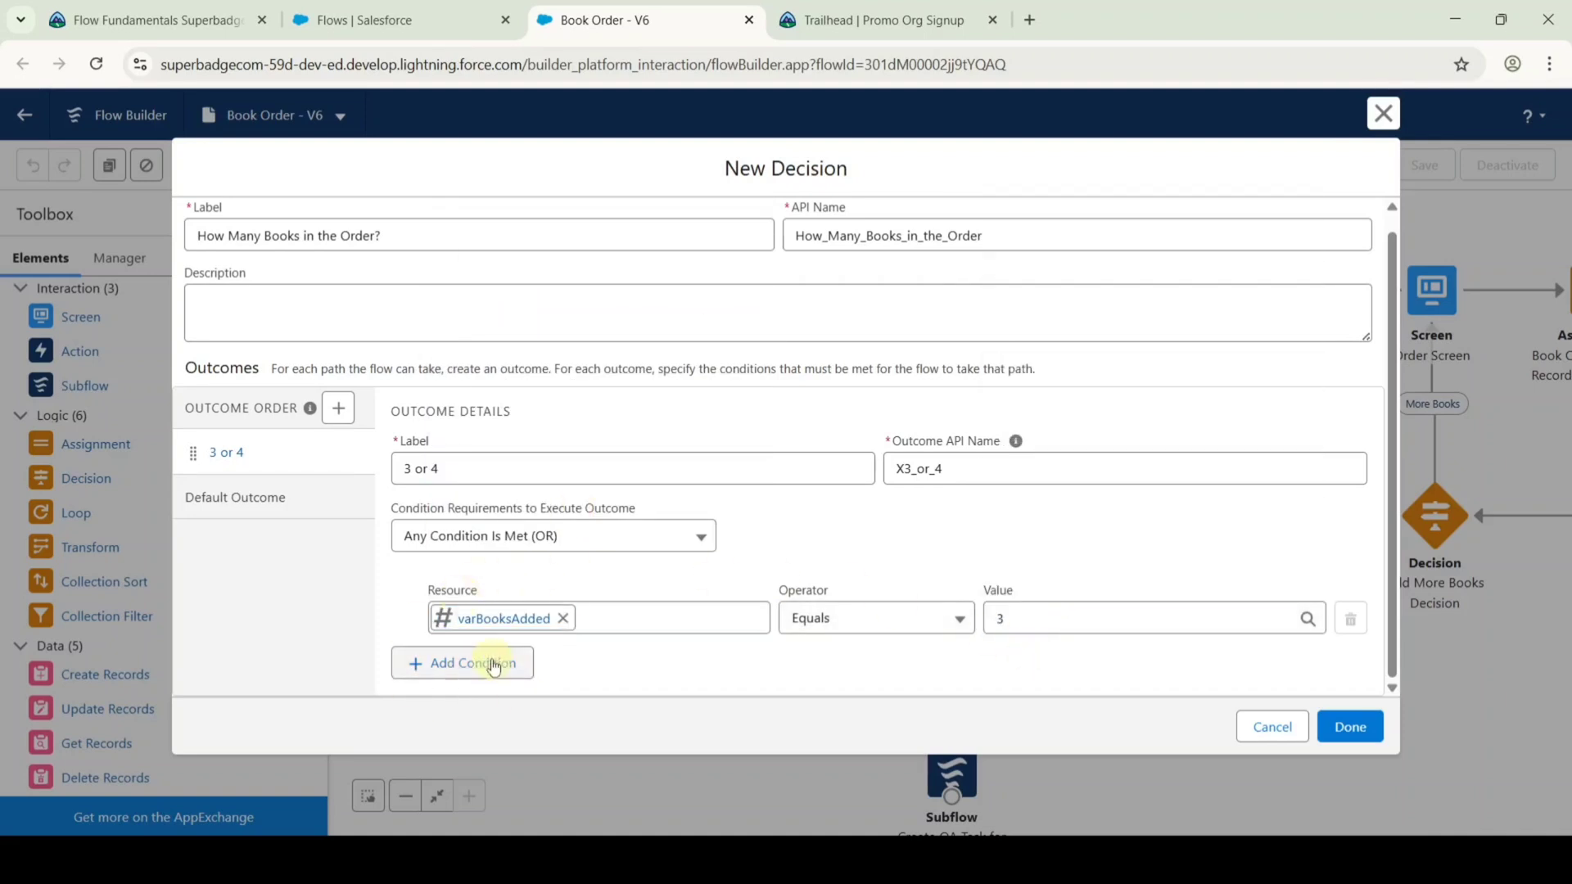
Add a second condition to the "3 or 4" outcome: varBooksAdded Equals 4.
left_click(467, 673)
left_click(578, 619)
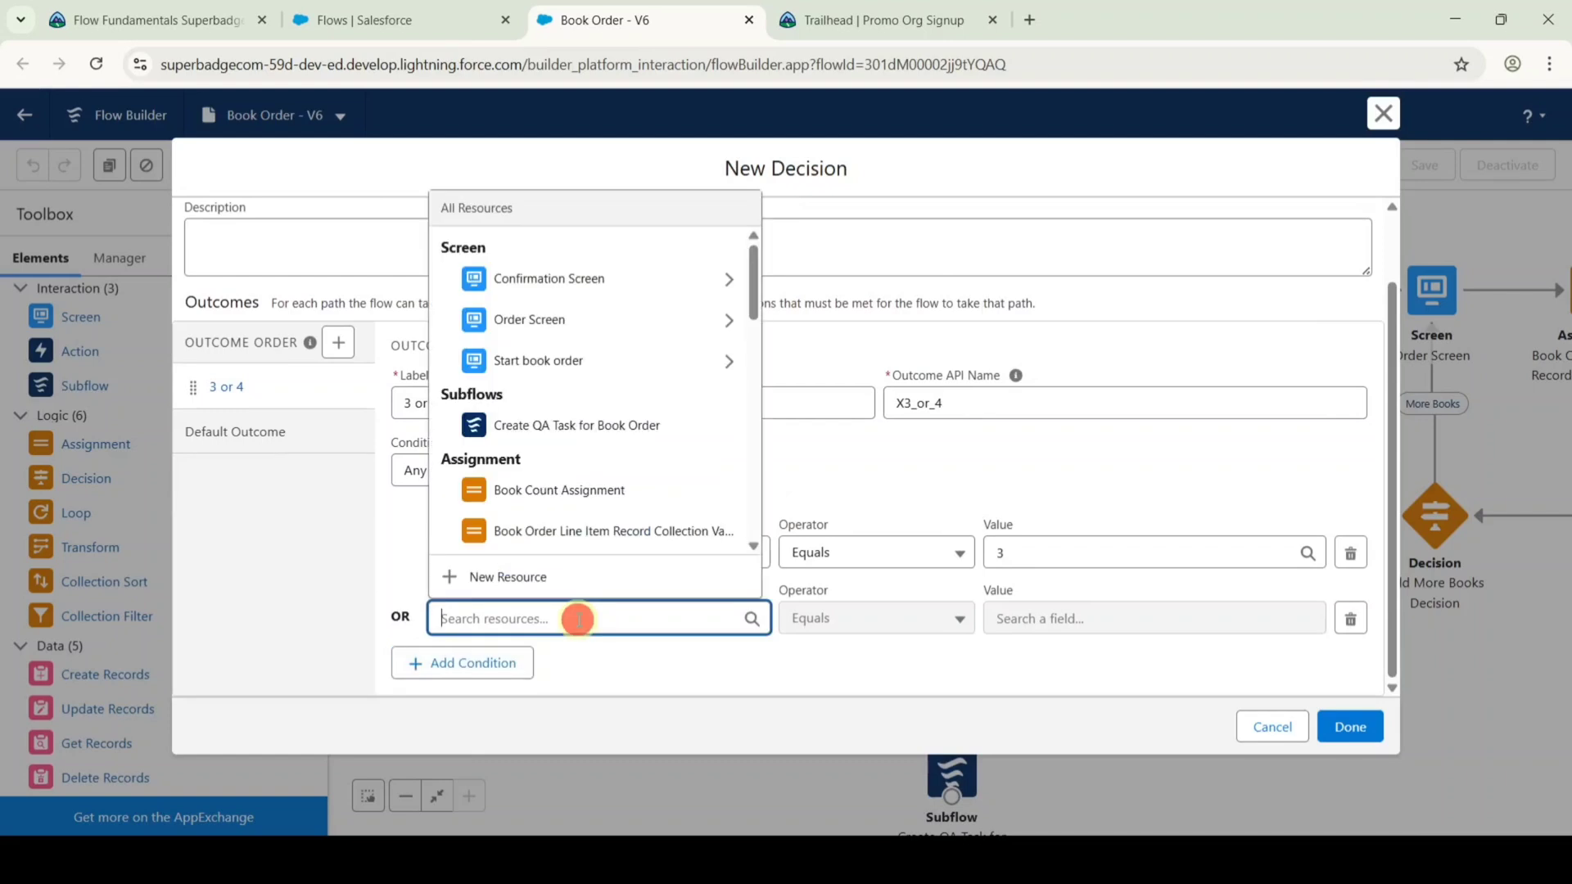
type("varboo")
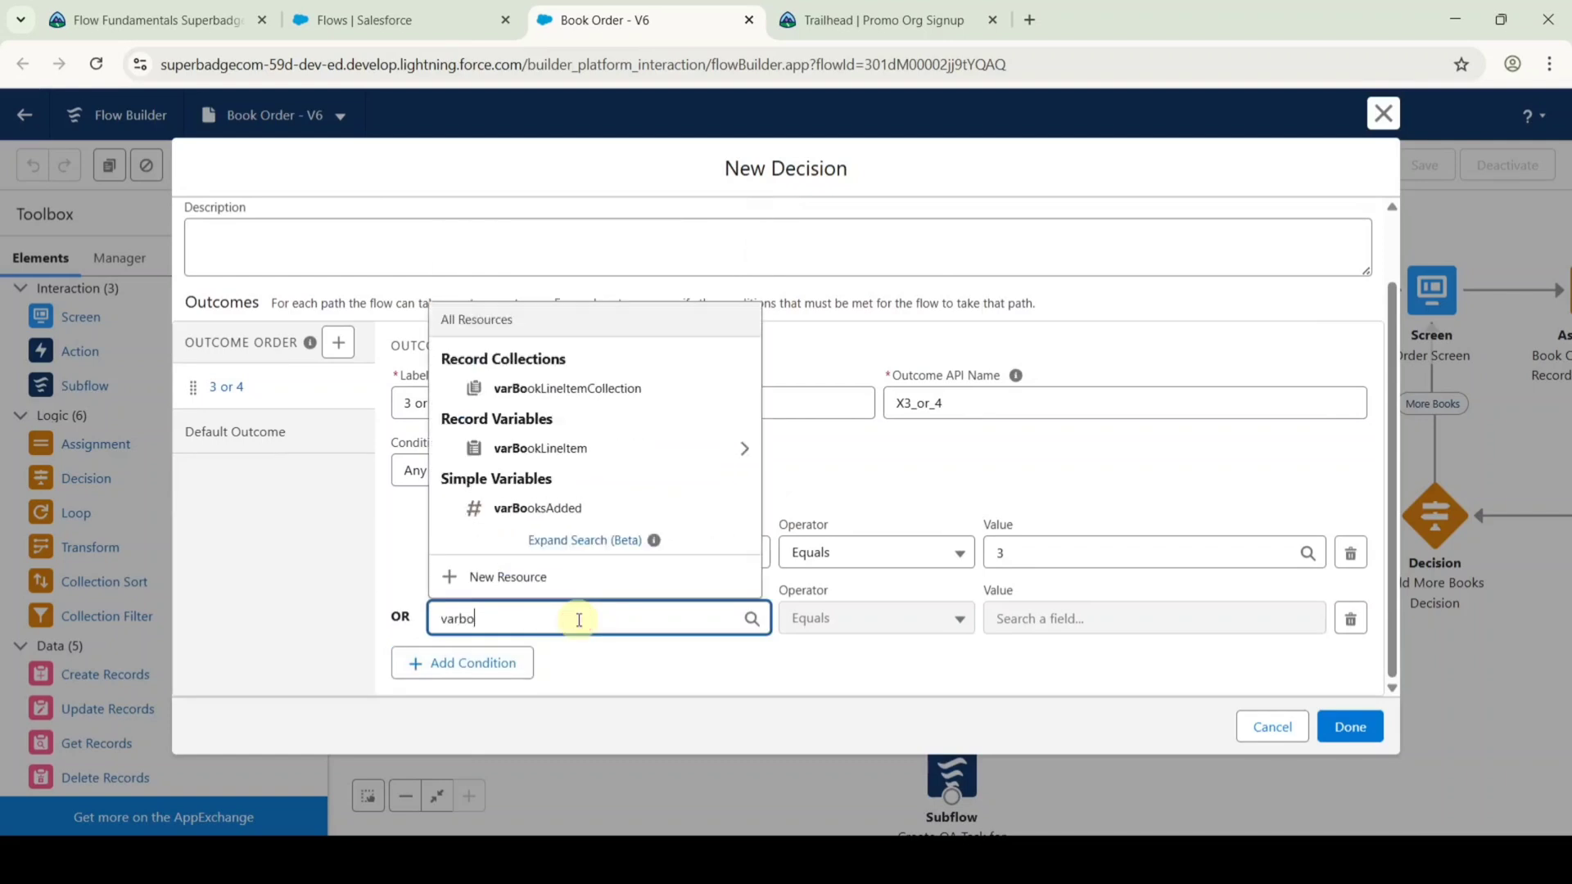
left_click(545, 508)
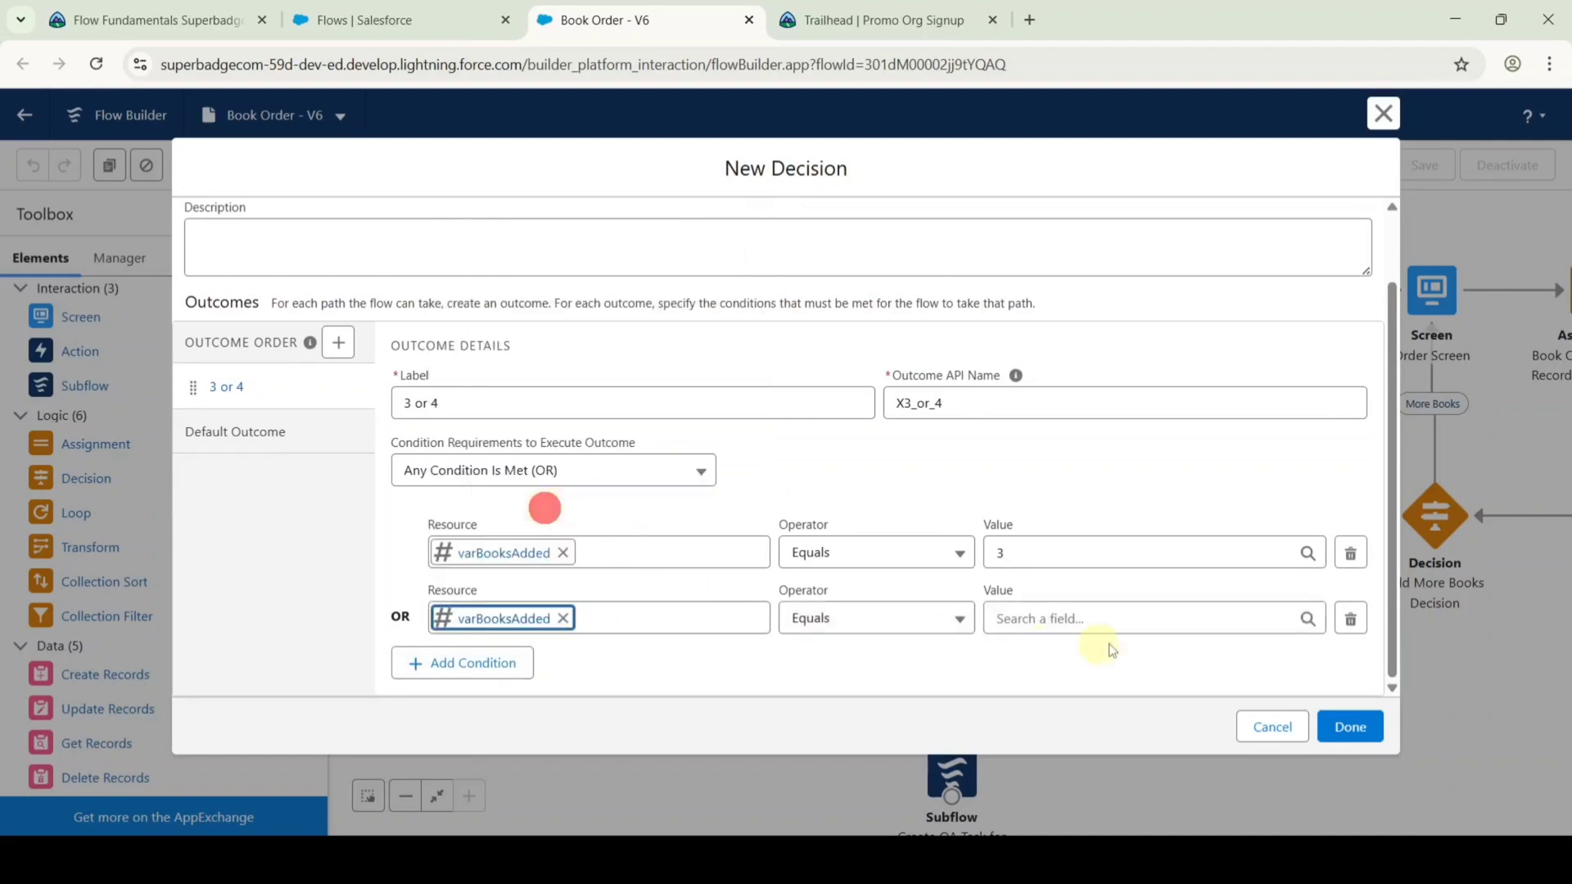
left_click(1097, 624)
type("4")
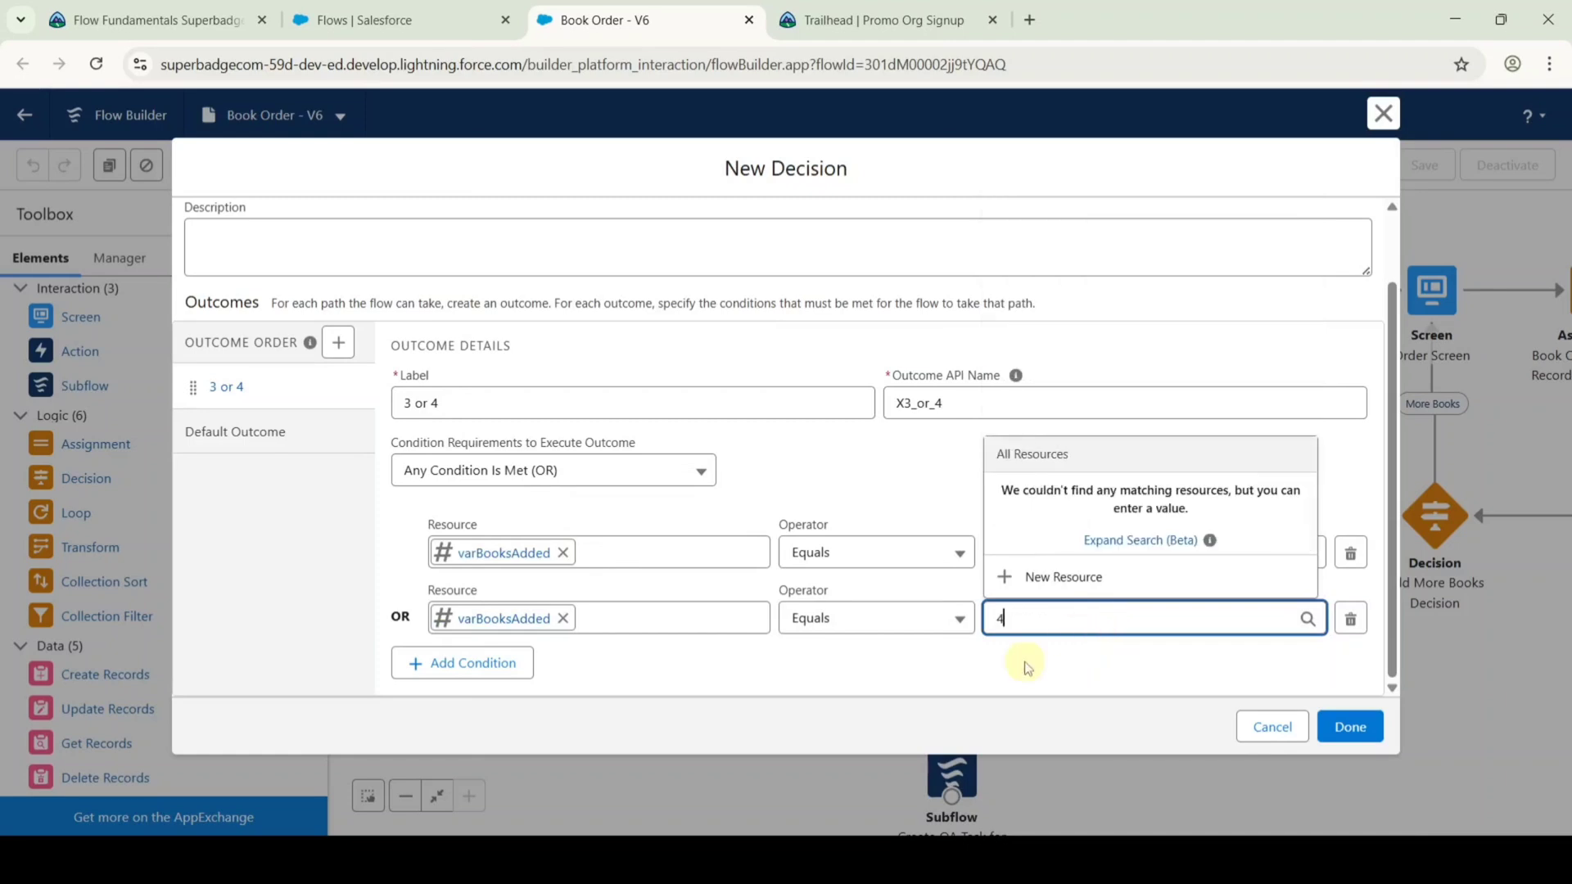
left_click(1022, 660)
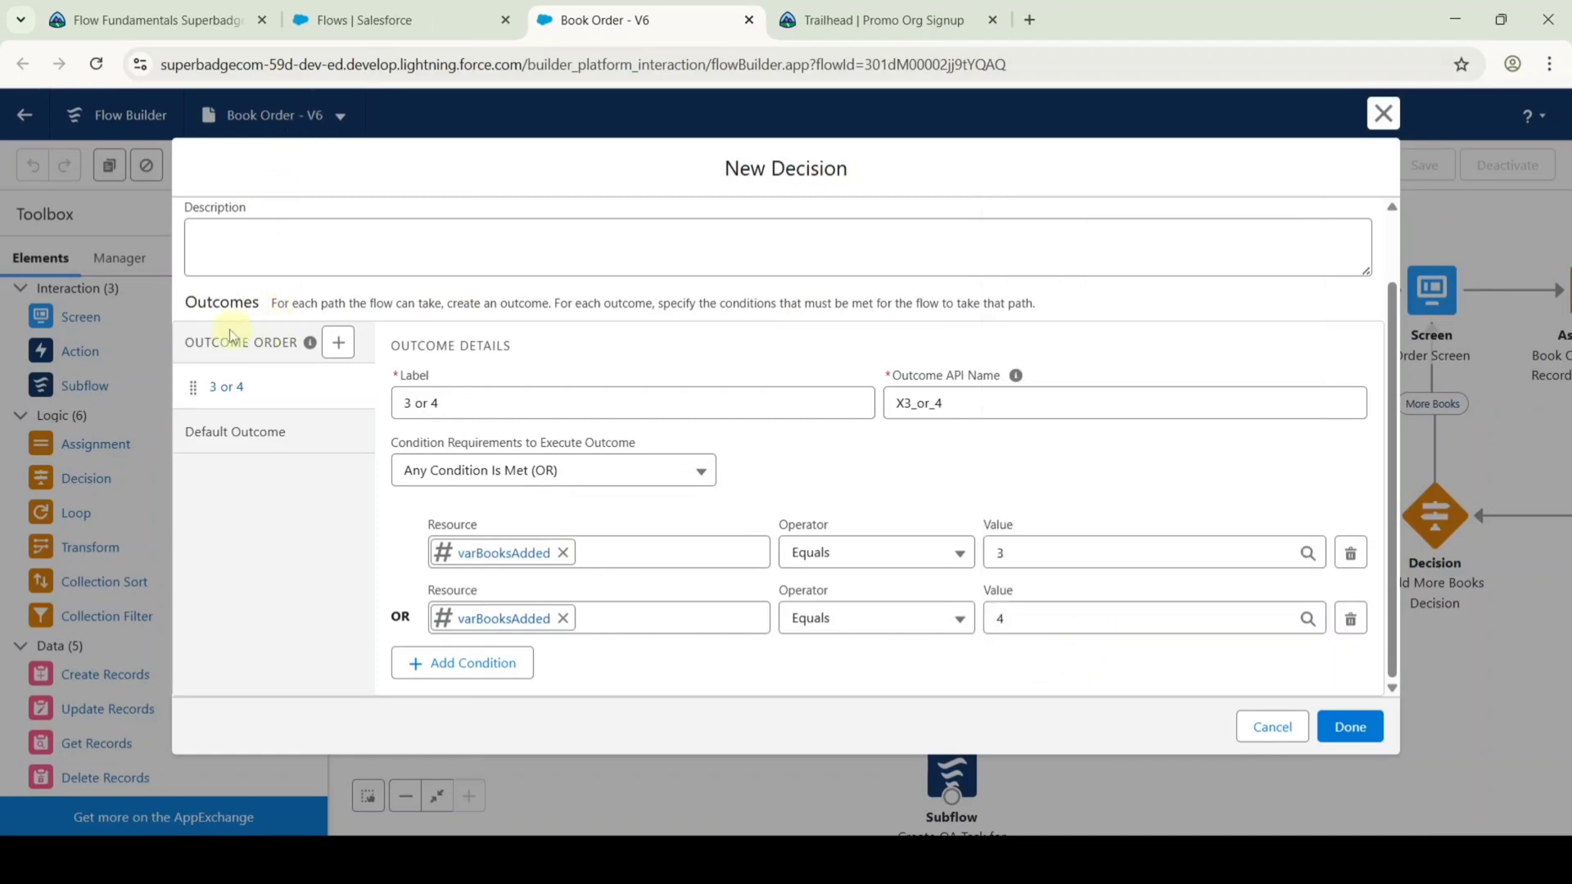
Add a second outcome to the Decision, labelled "greater than or equal to 5".
left_click(336, 344)
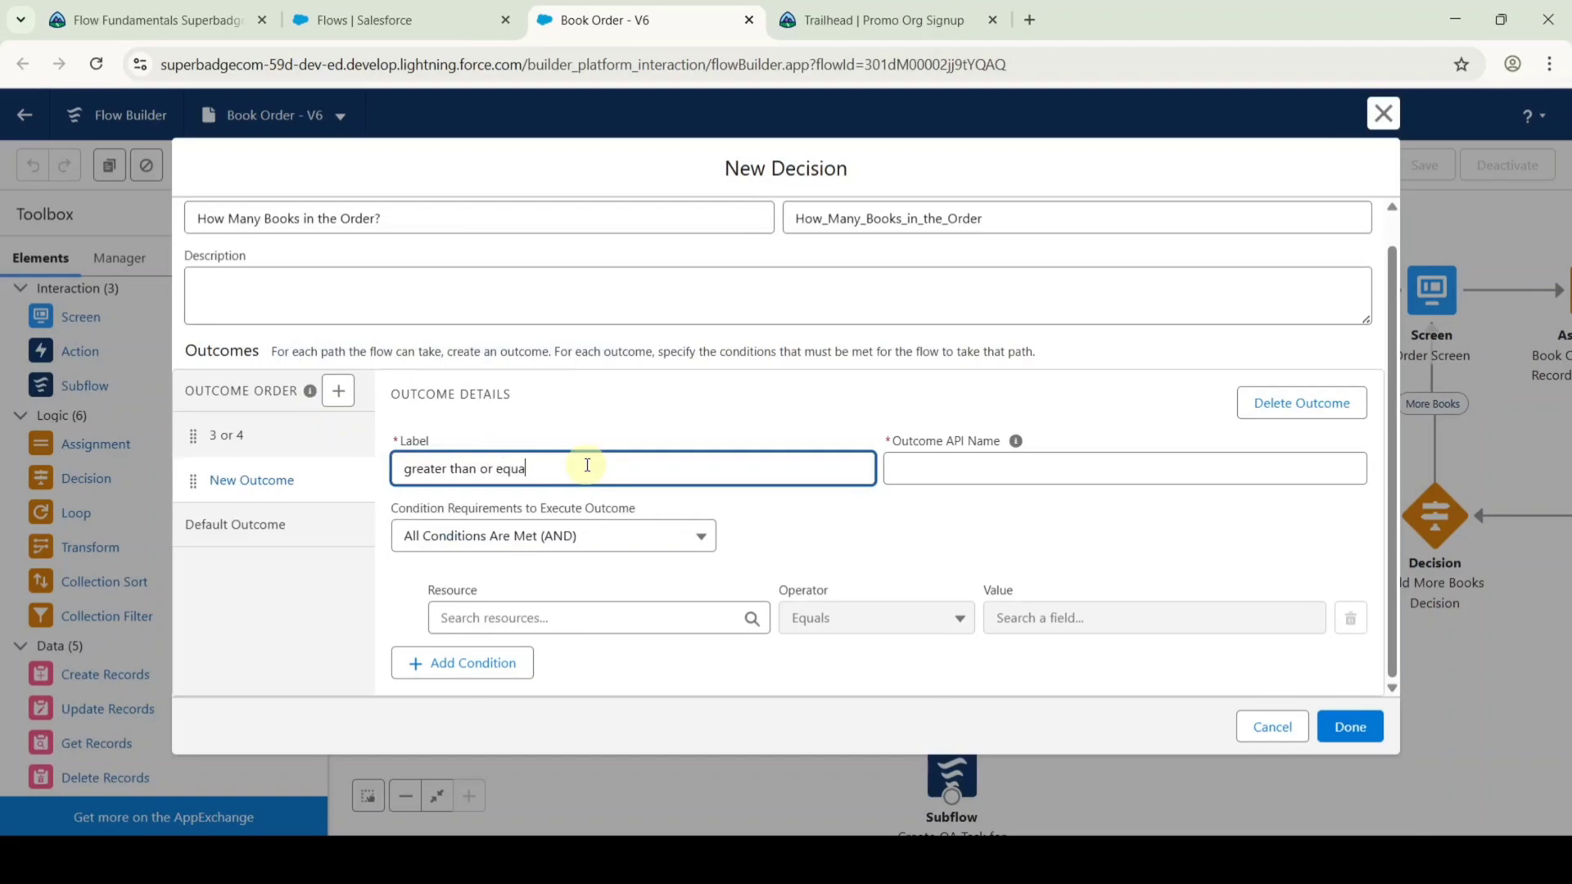
type("5")
left_click(489, 593)
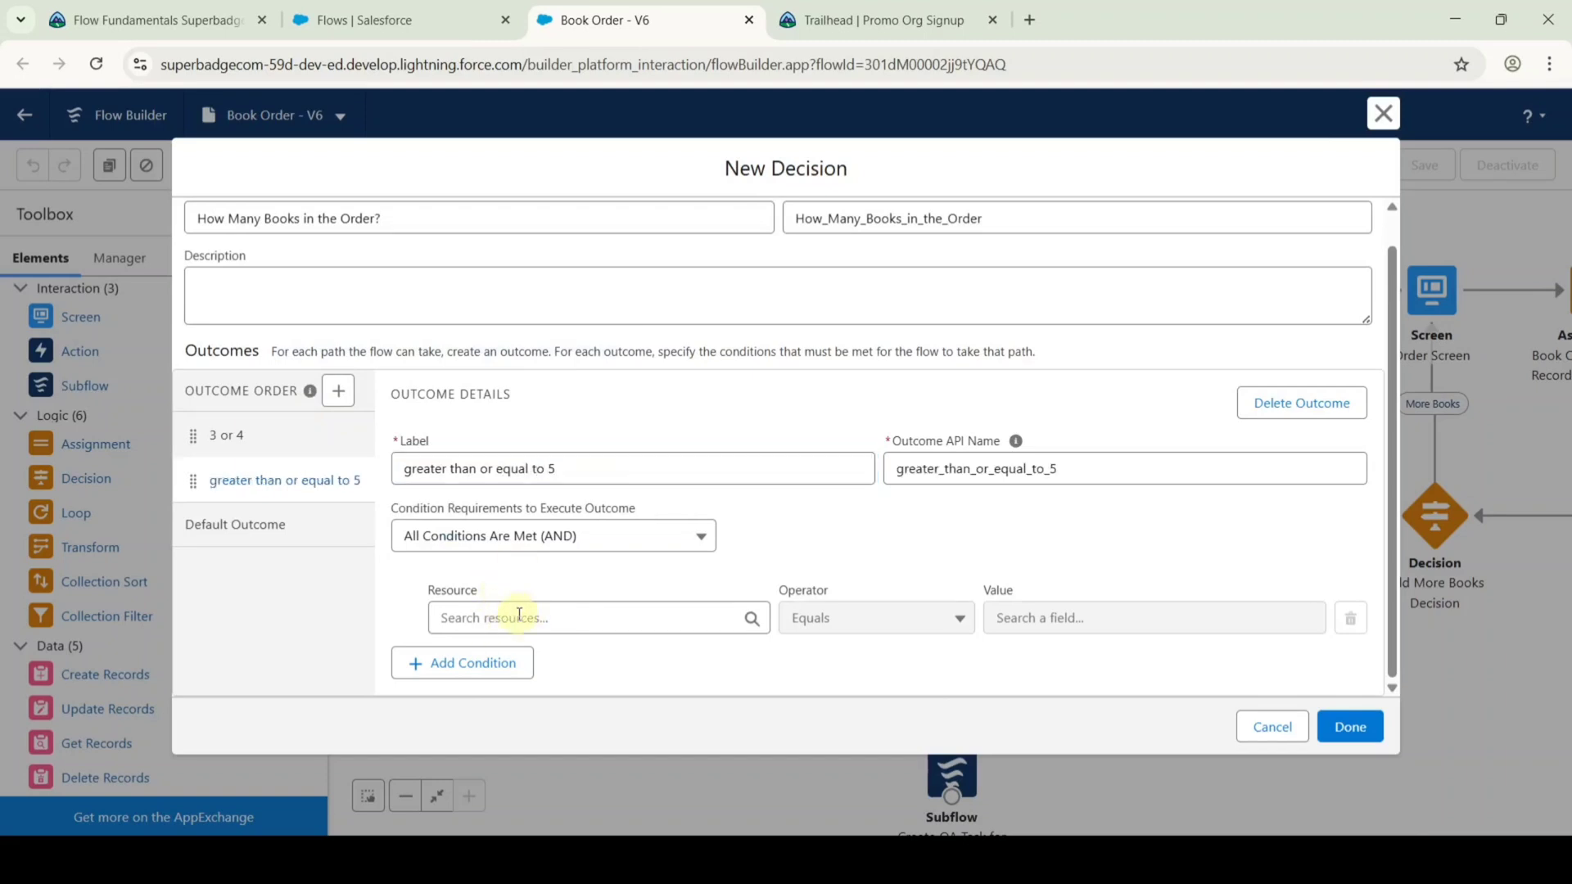
Set the second outcome's condition to varBooksAdded Greater Than or Equal 5 and finish the Decision element.
left_click(519, 617)
type("var")
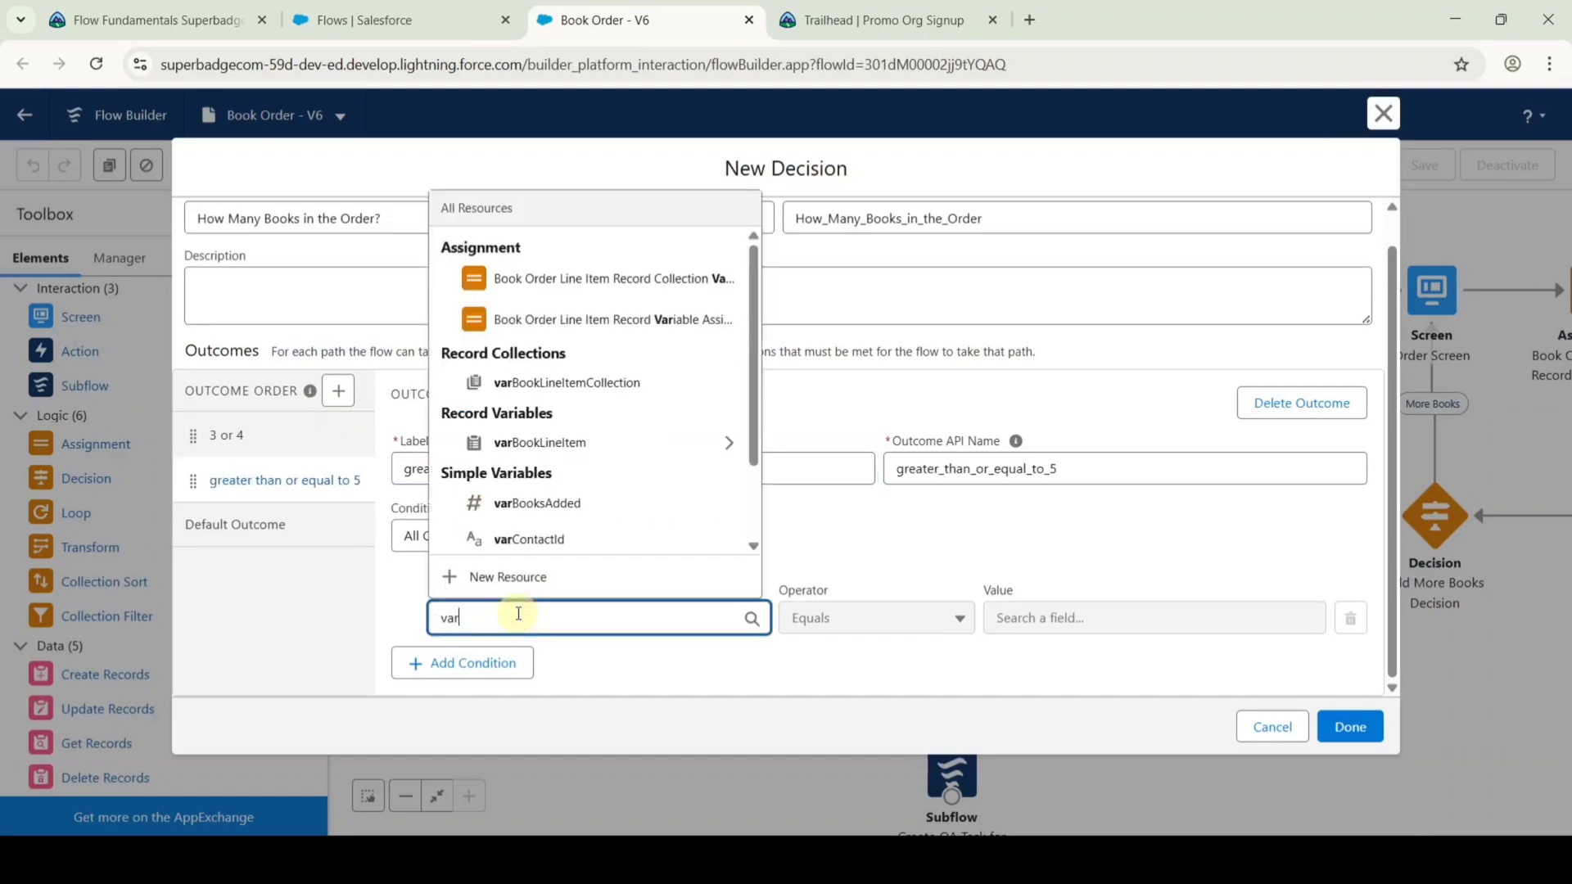
left_click(518, 504)
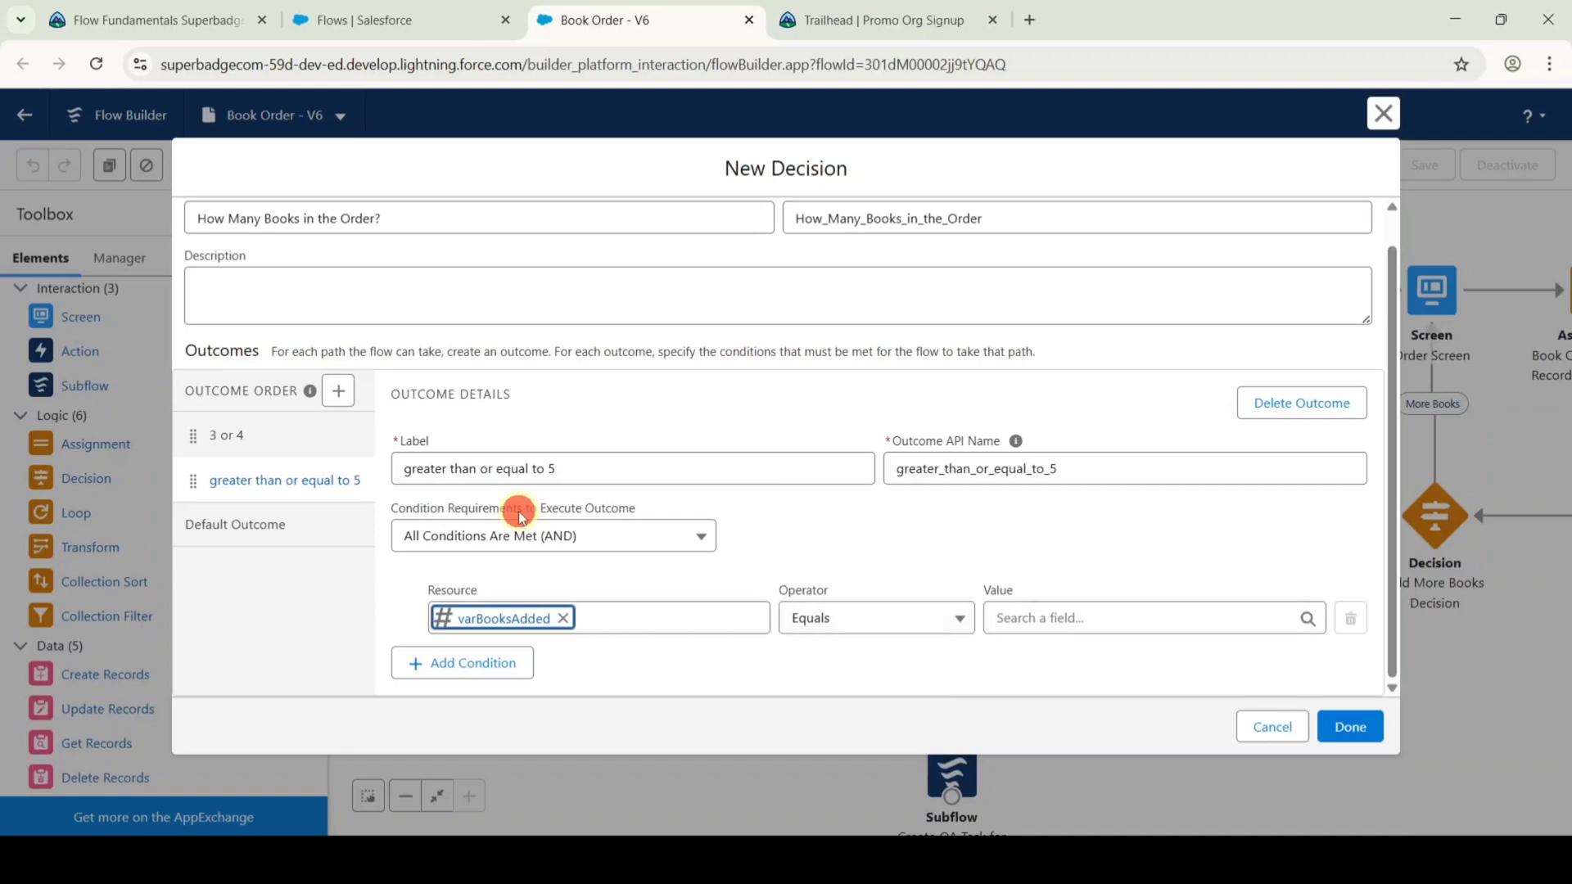
left_click(832, 616)
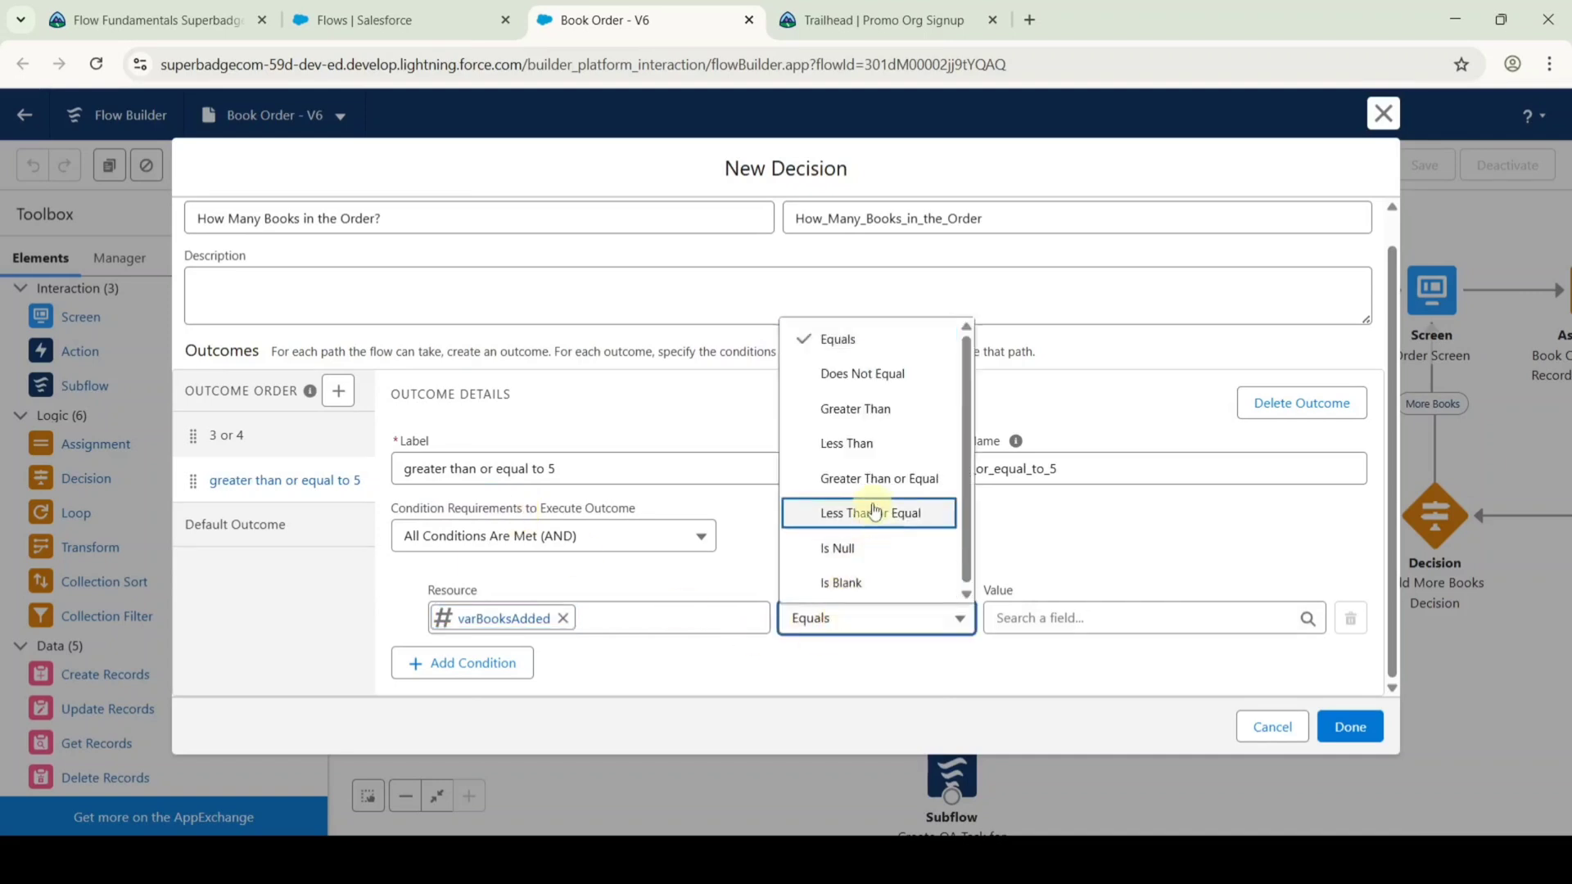
left_click(868, 486)
left_click(1060, 619)
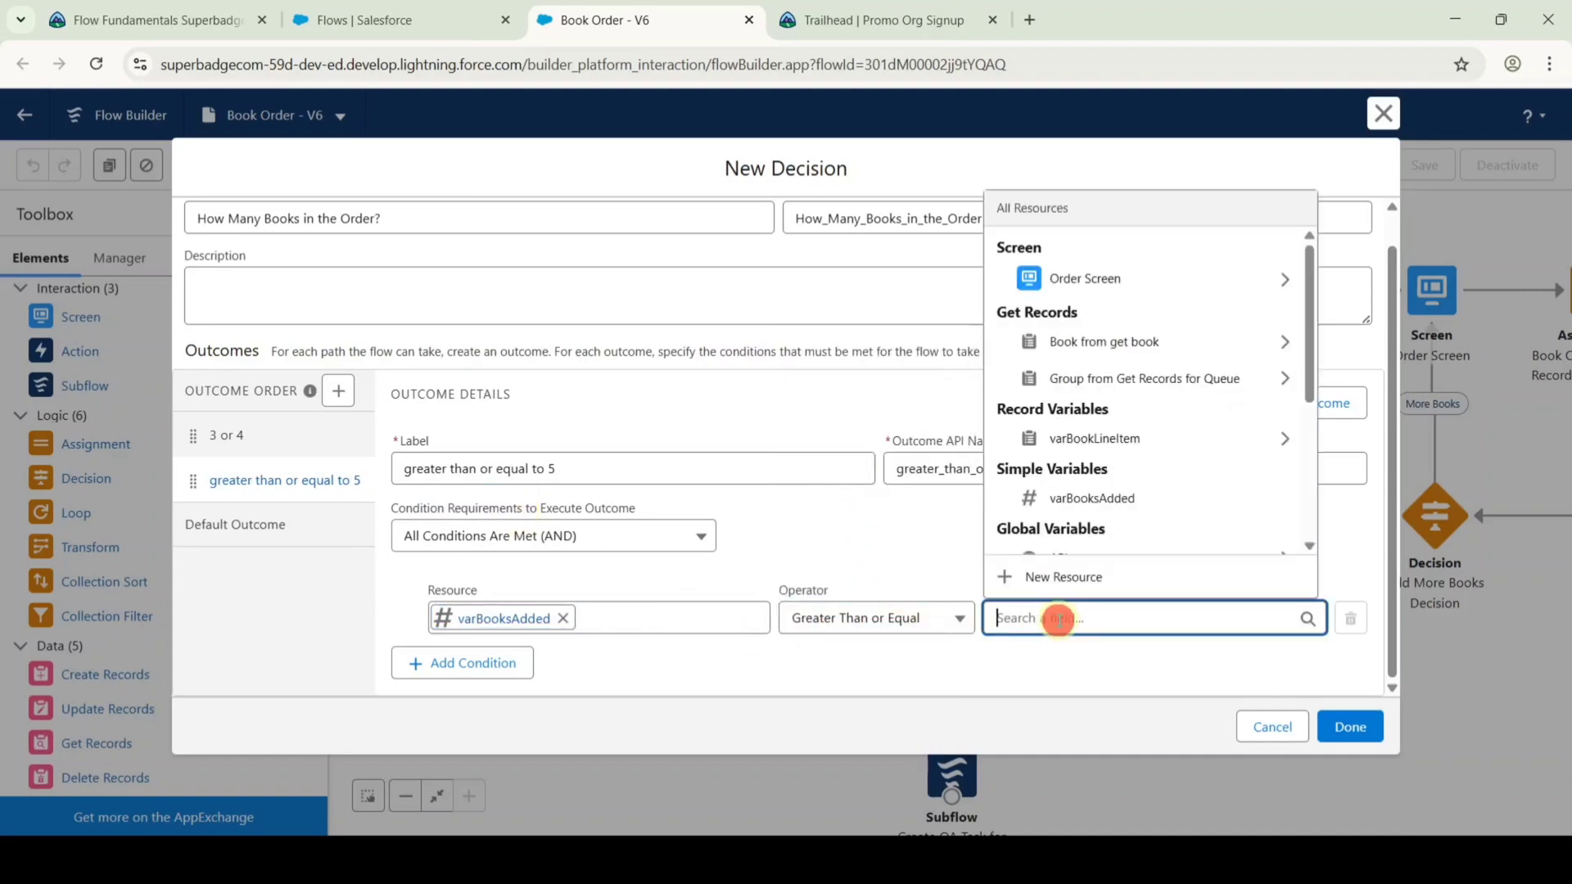
type("5")
left_click(1028, 650)
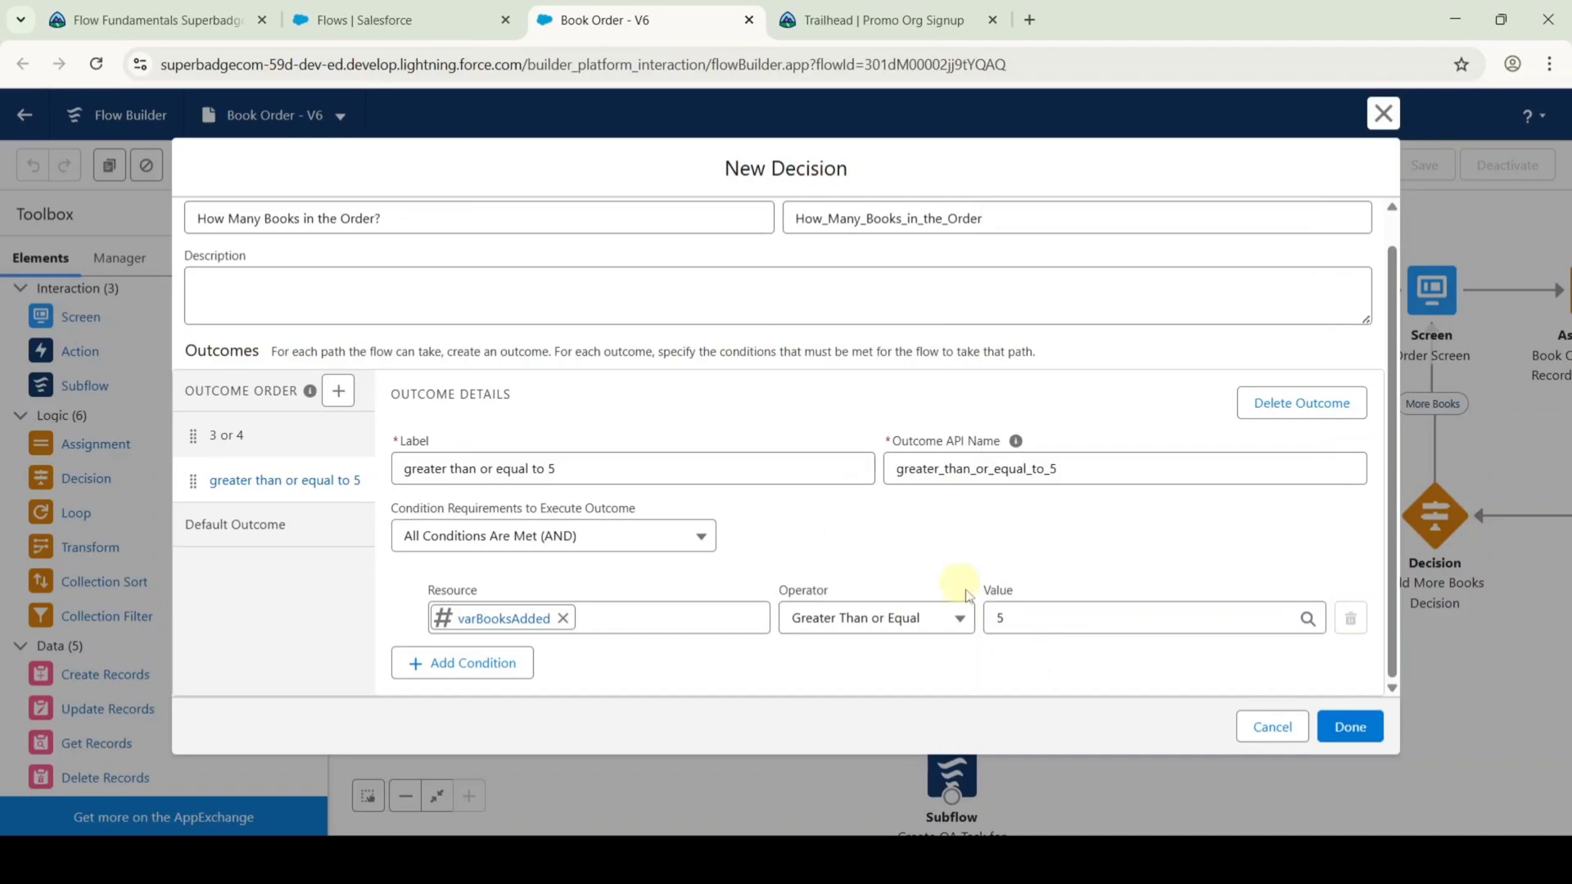
left_click(1346, 726)
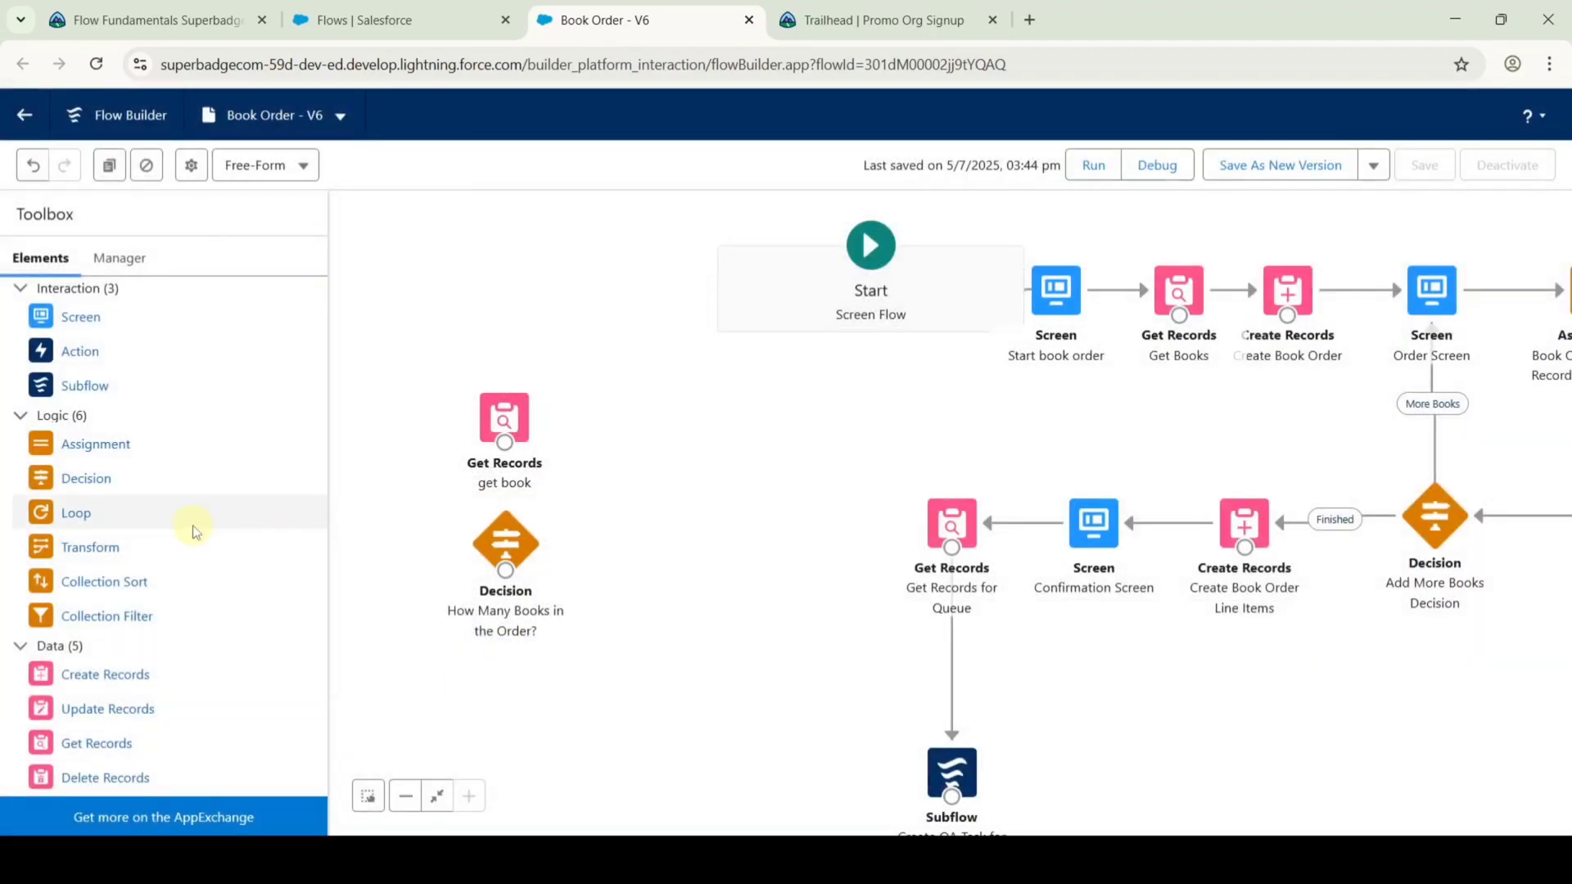
Add a Create Records element below the Start element and label it "task equal to 3 or 4".
left_click_drag(92, 684, 583, 442)
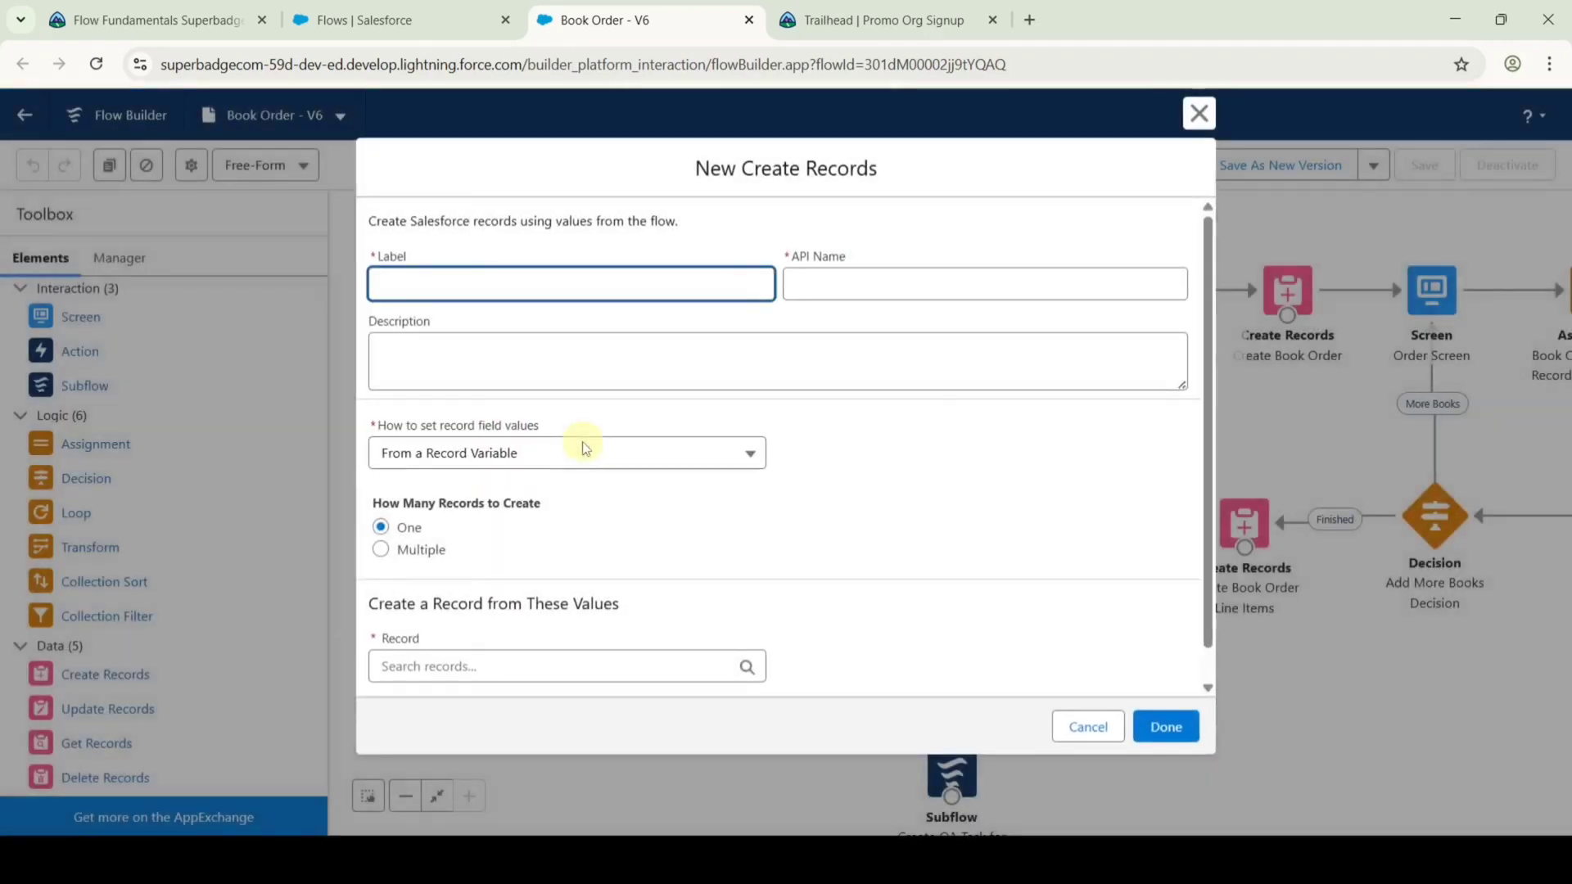
left_click(422, 290)
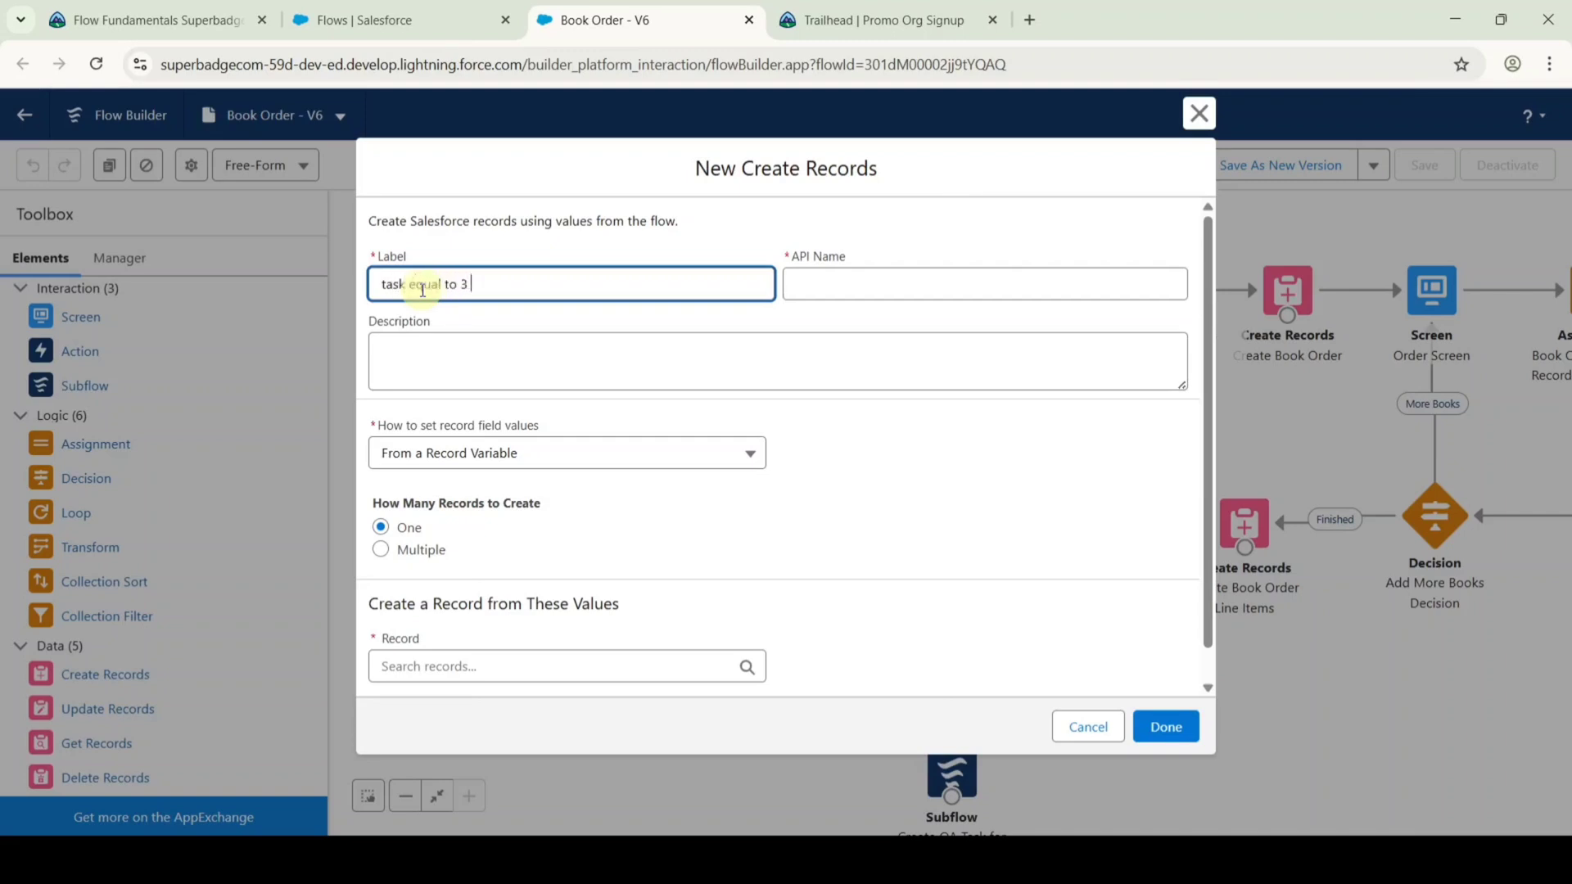
left_click(434, 241)
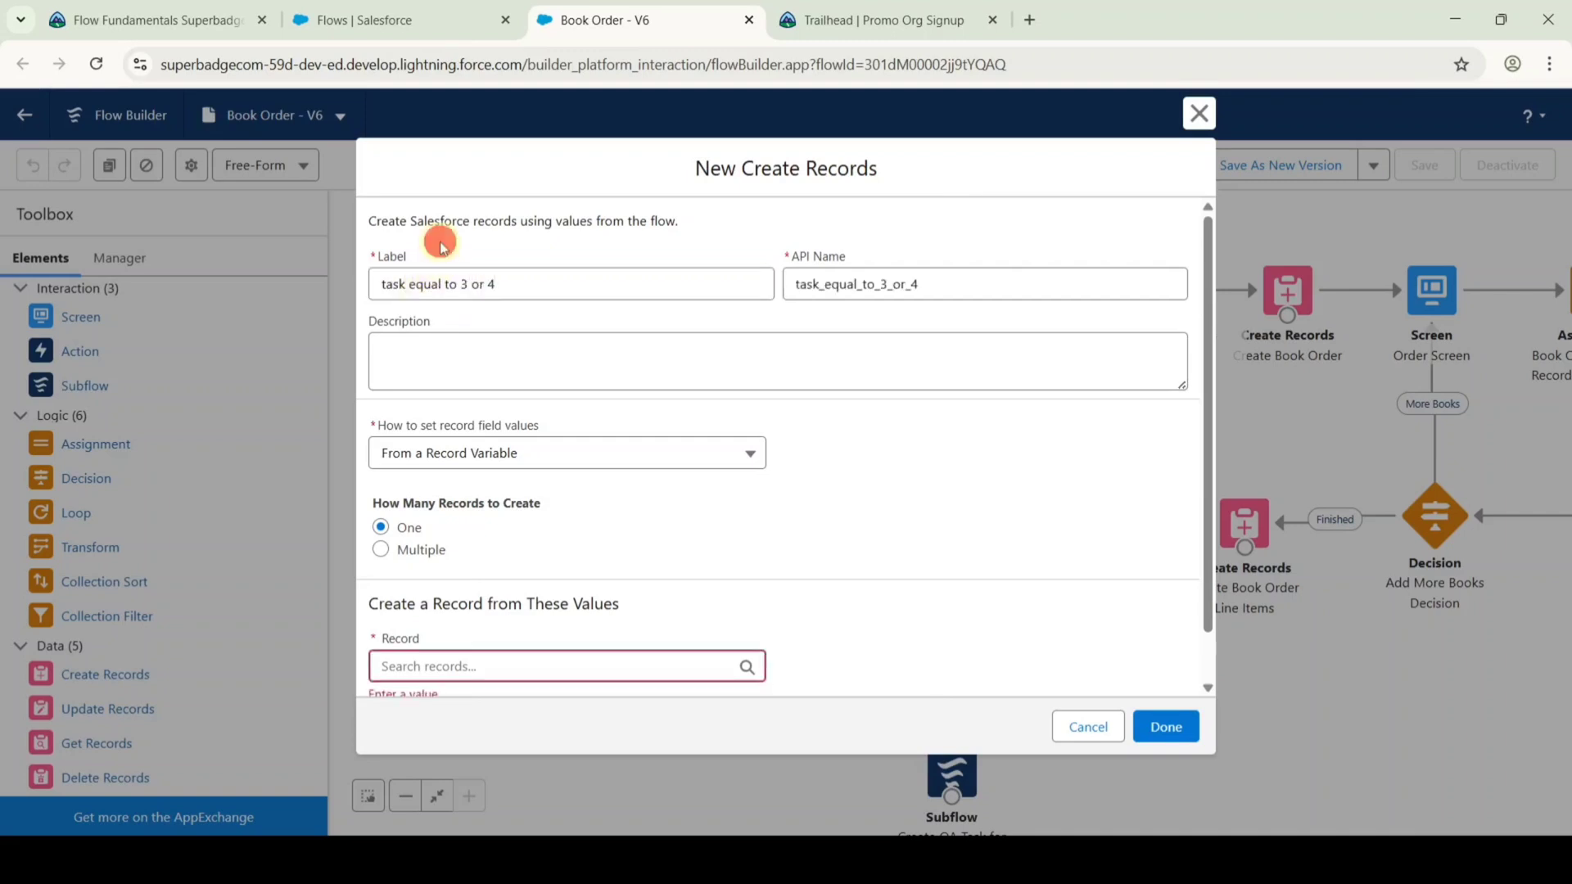
Set the new element to take its record field values manually and to create a Task record.
left_click(457, 458)
left_click(448, 489)
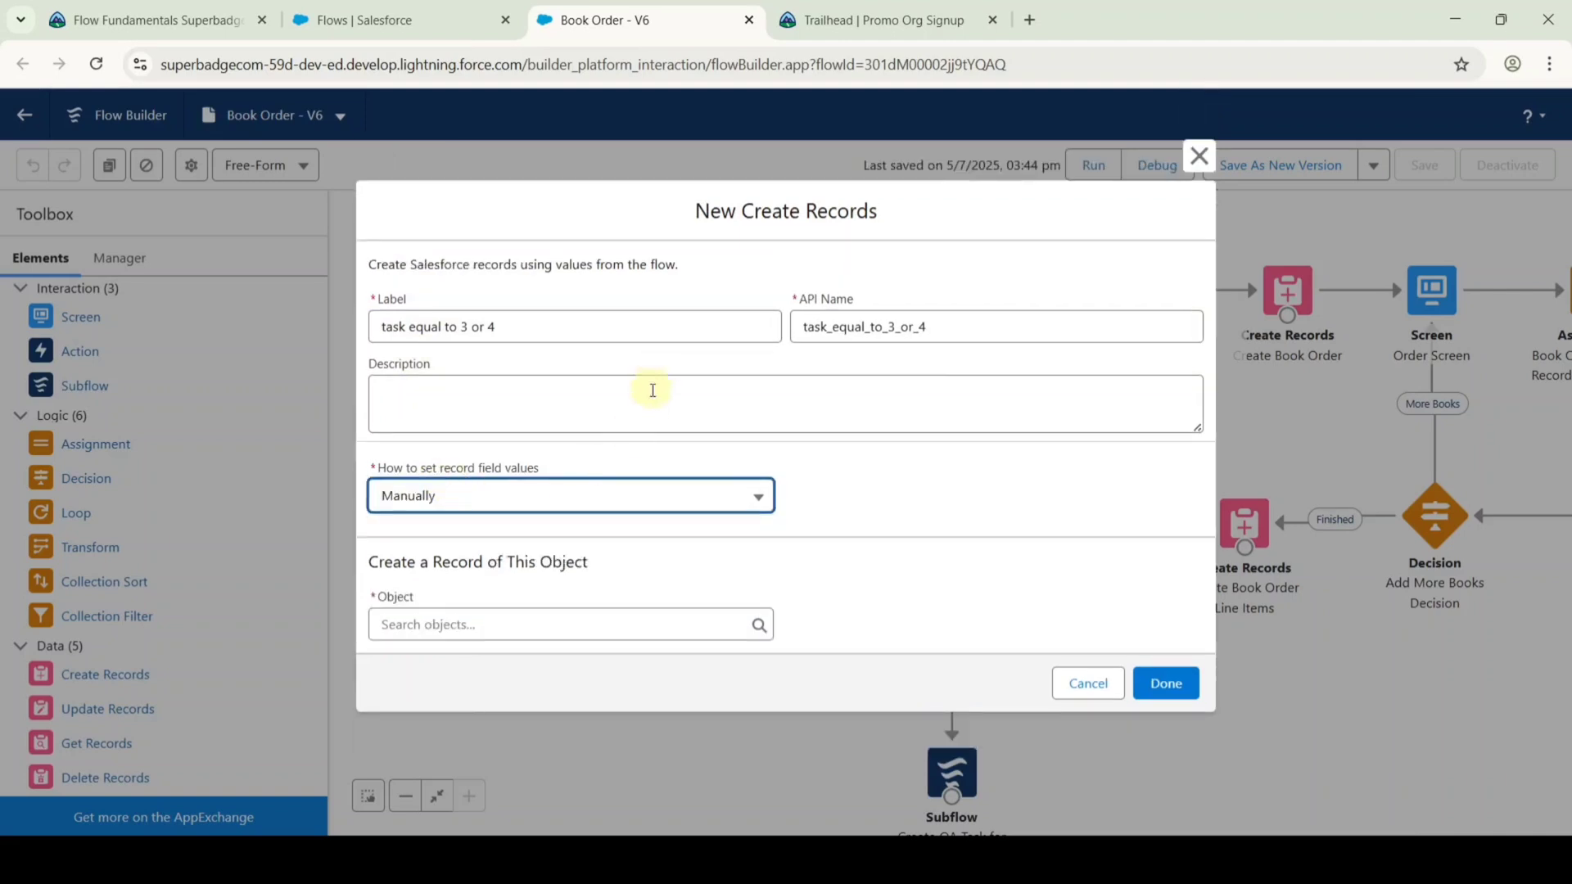
left_click(475, 625)
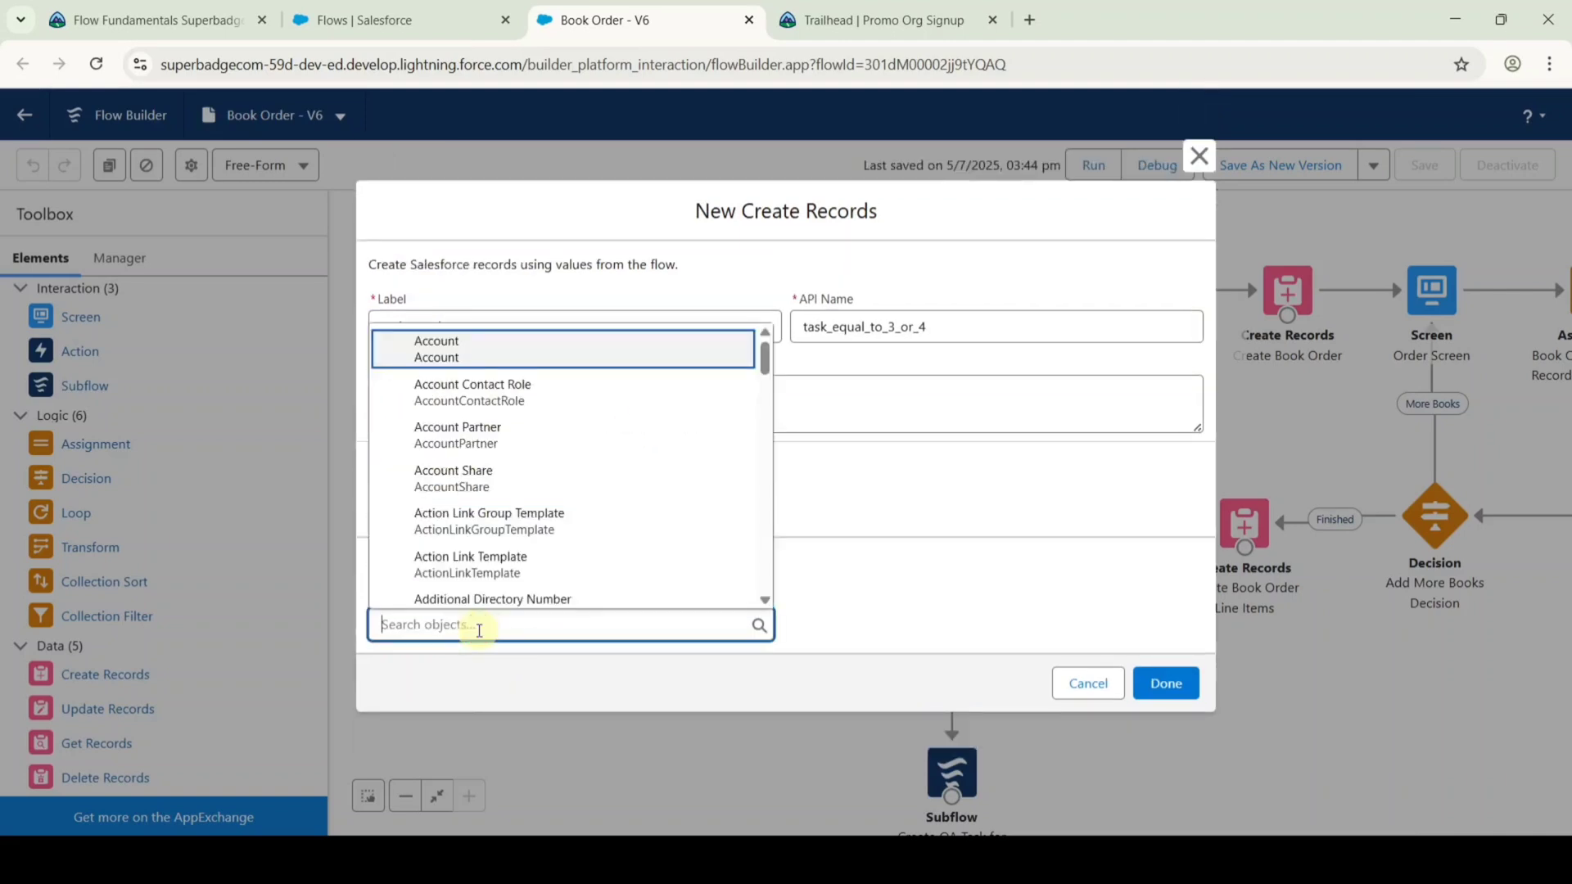
type("task")
left_click(465, 596)
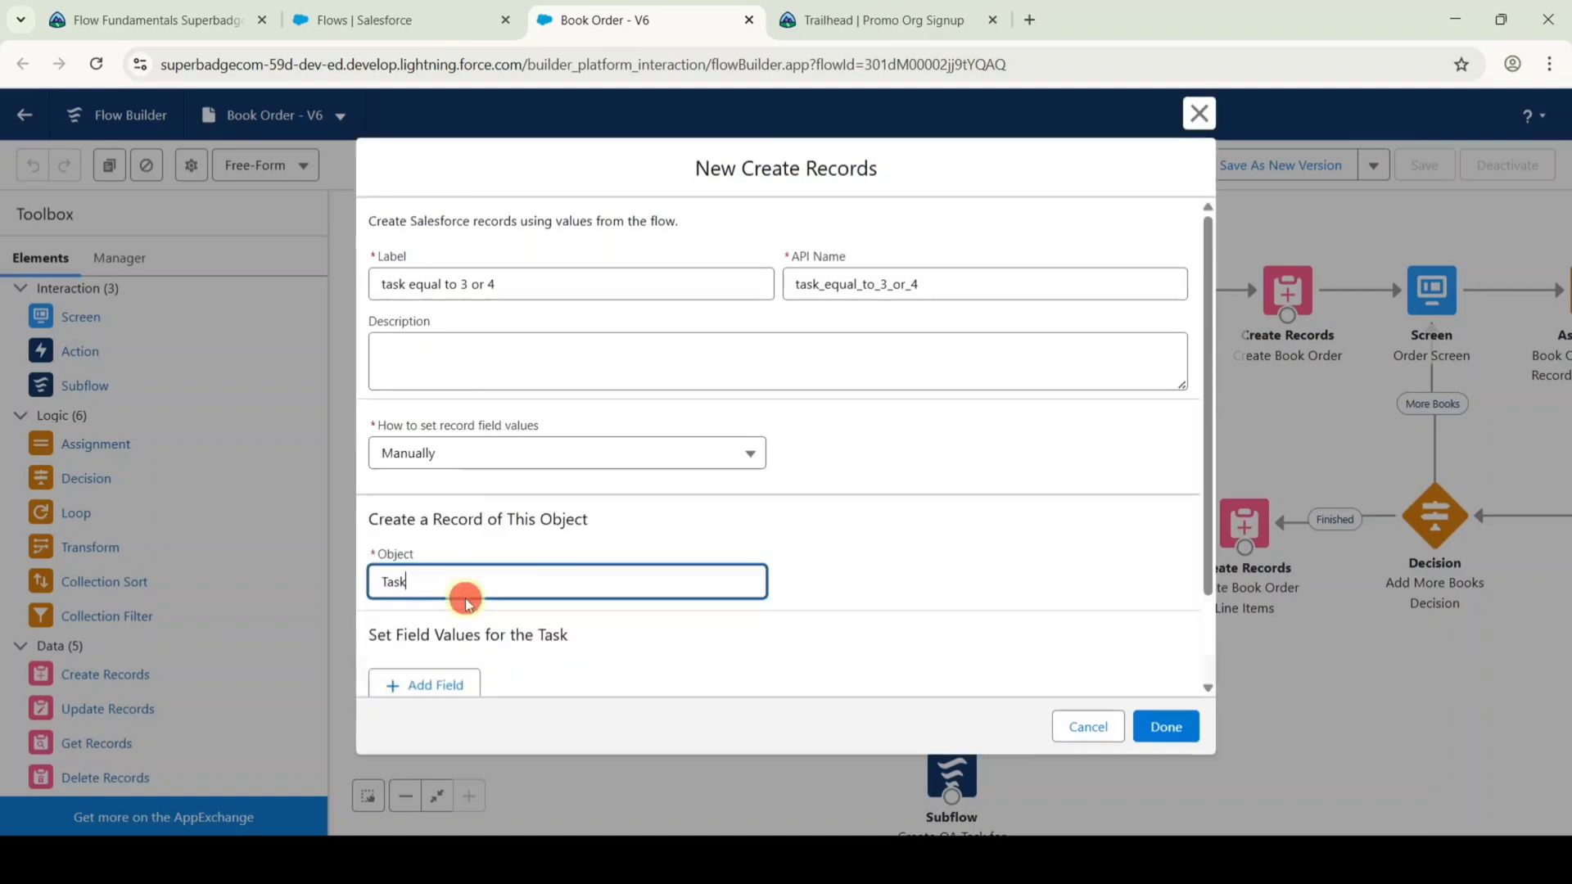
Choose Due Date Only as the Task's first field and start a new Formula resource for its value.
scroll(591, 501, "down", 2)
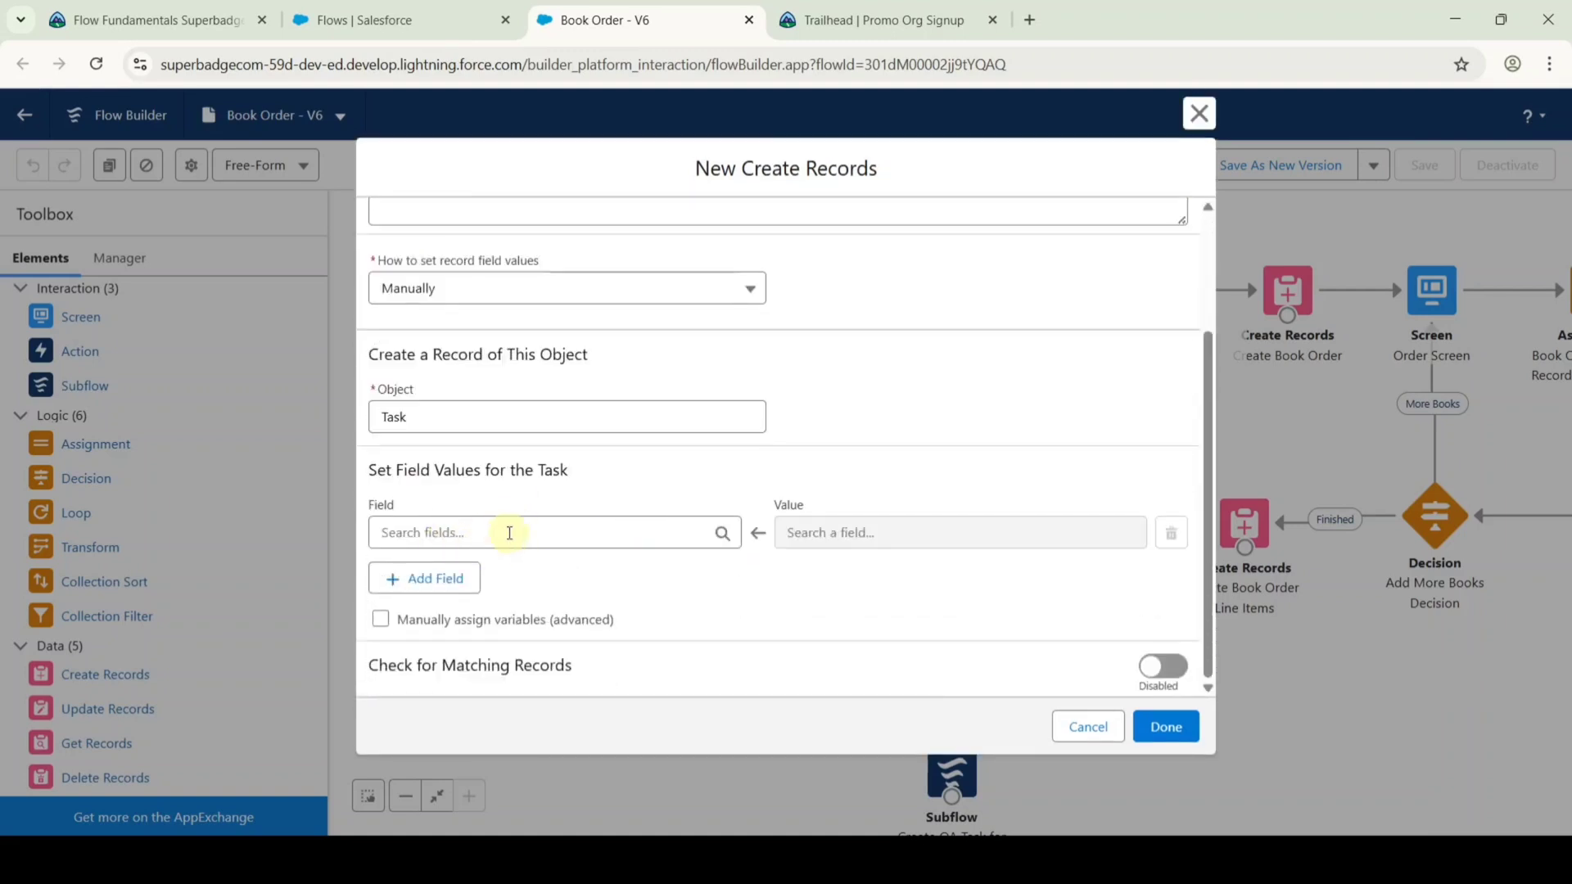
left_click(509, 533)
type("due")
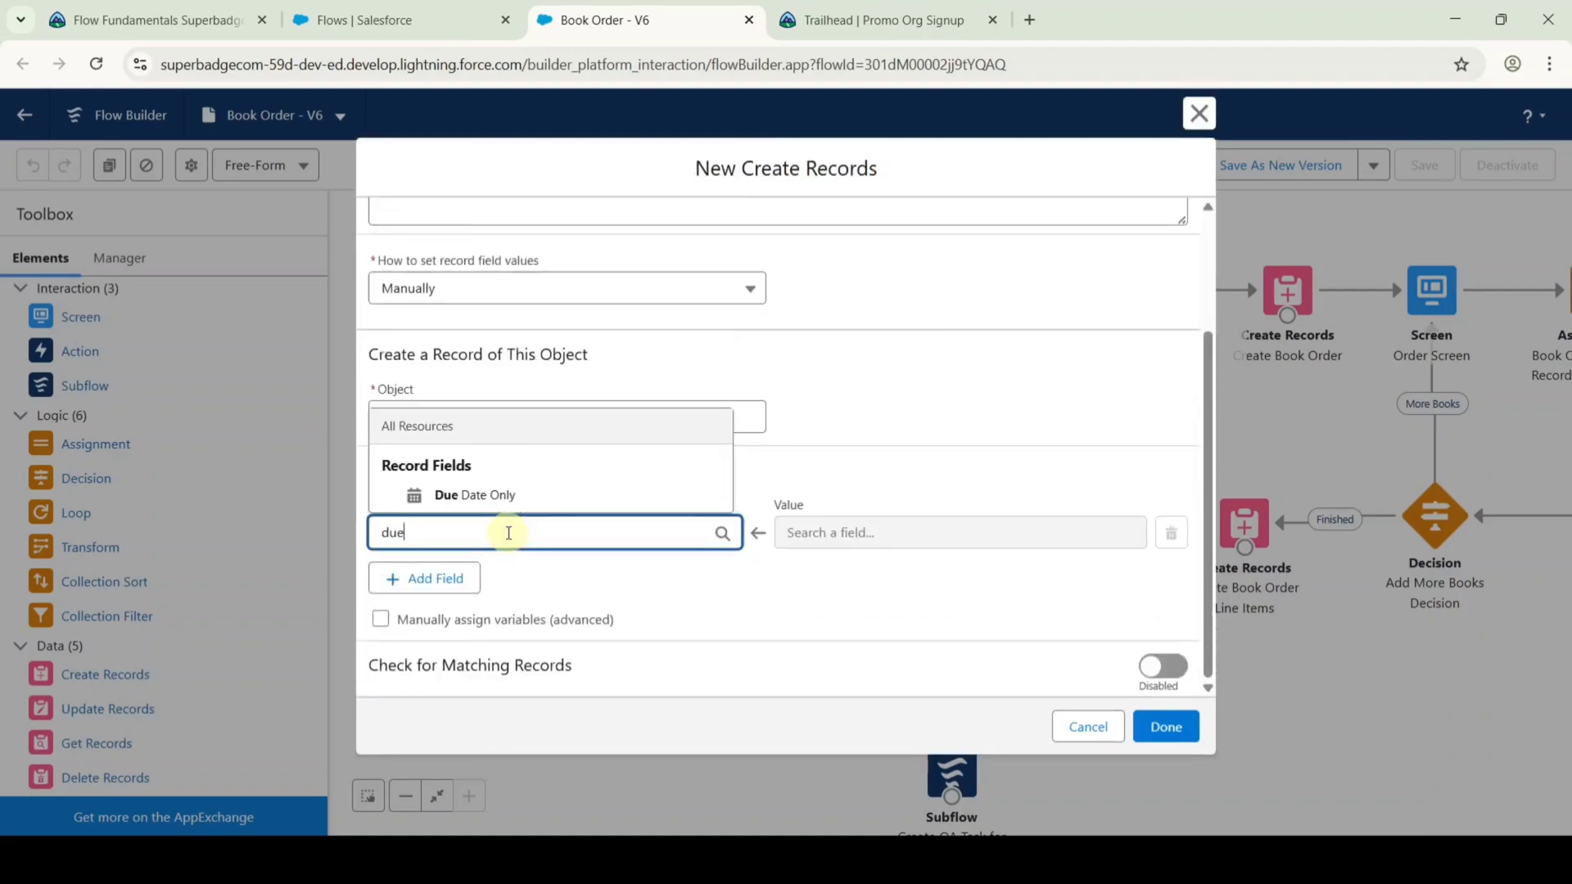
left_click(495, 497)
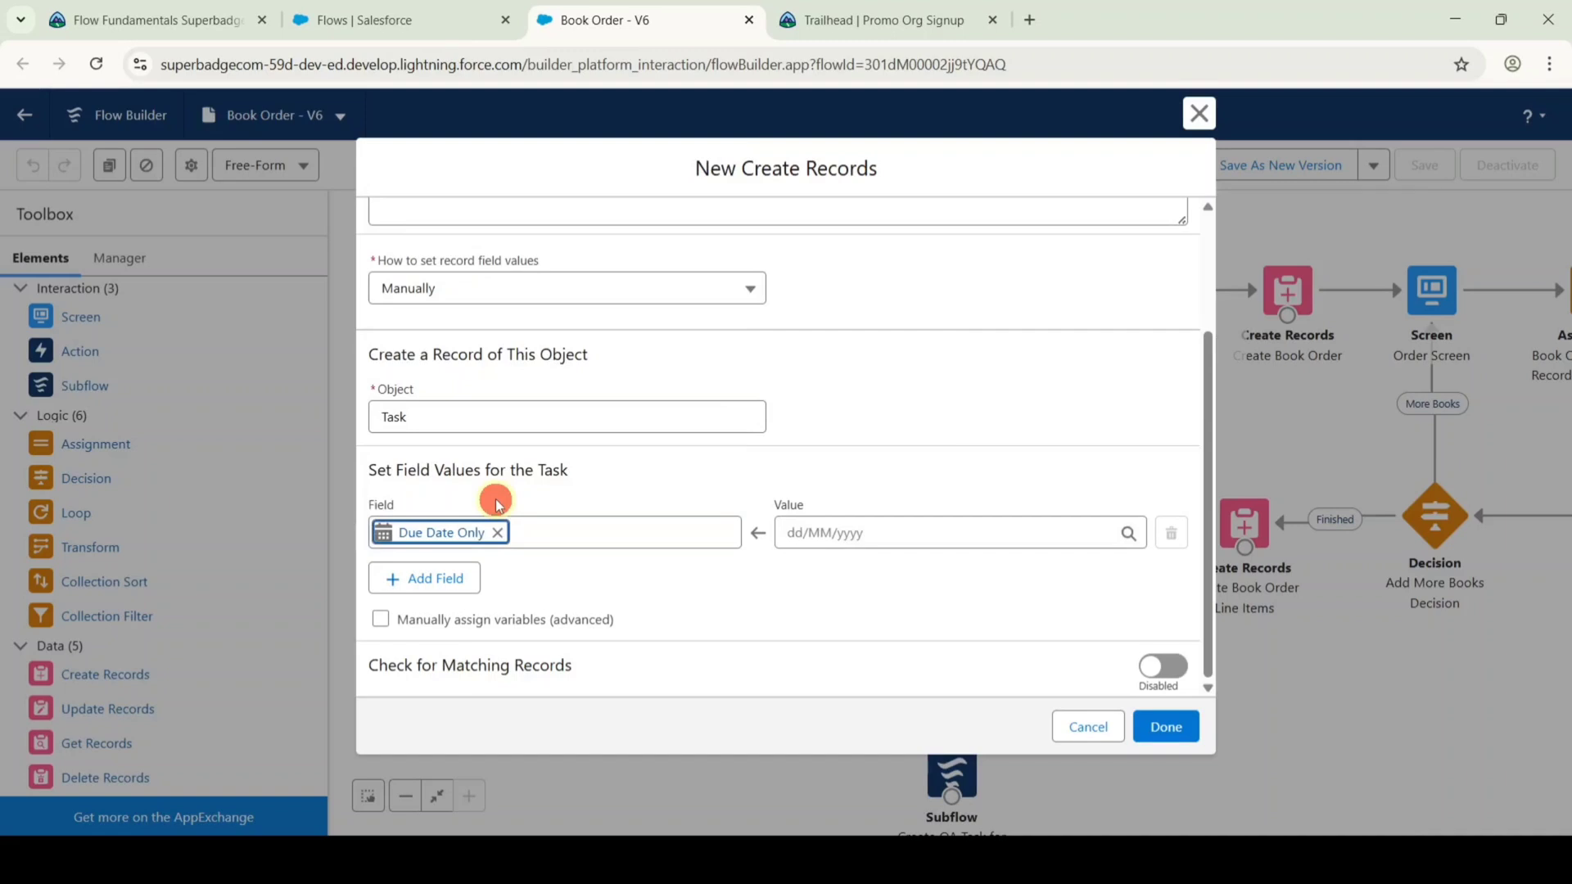
left_click(895, 541)
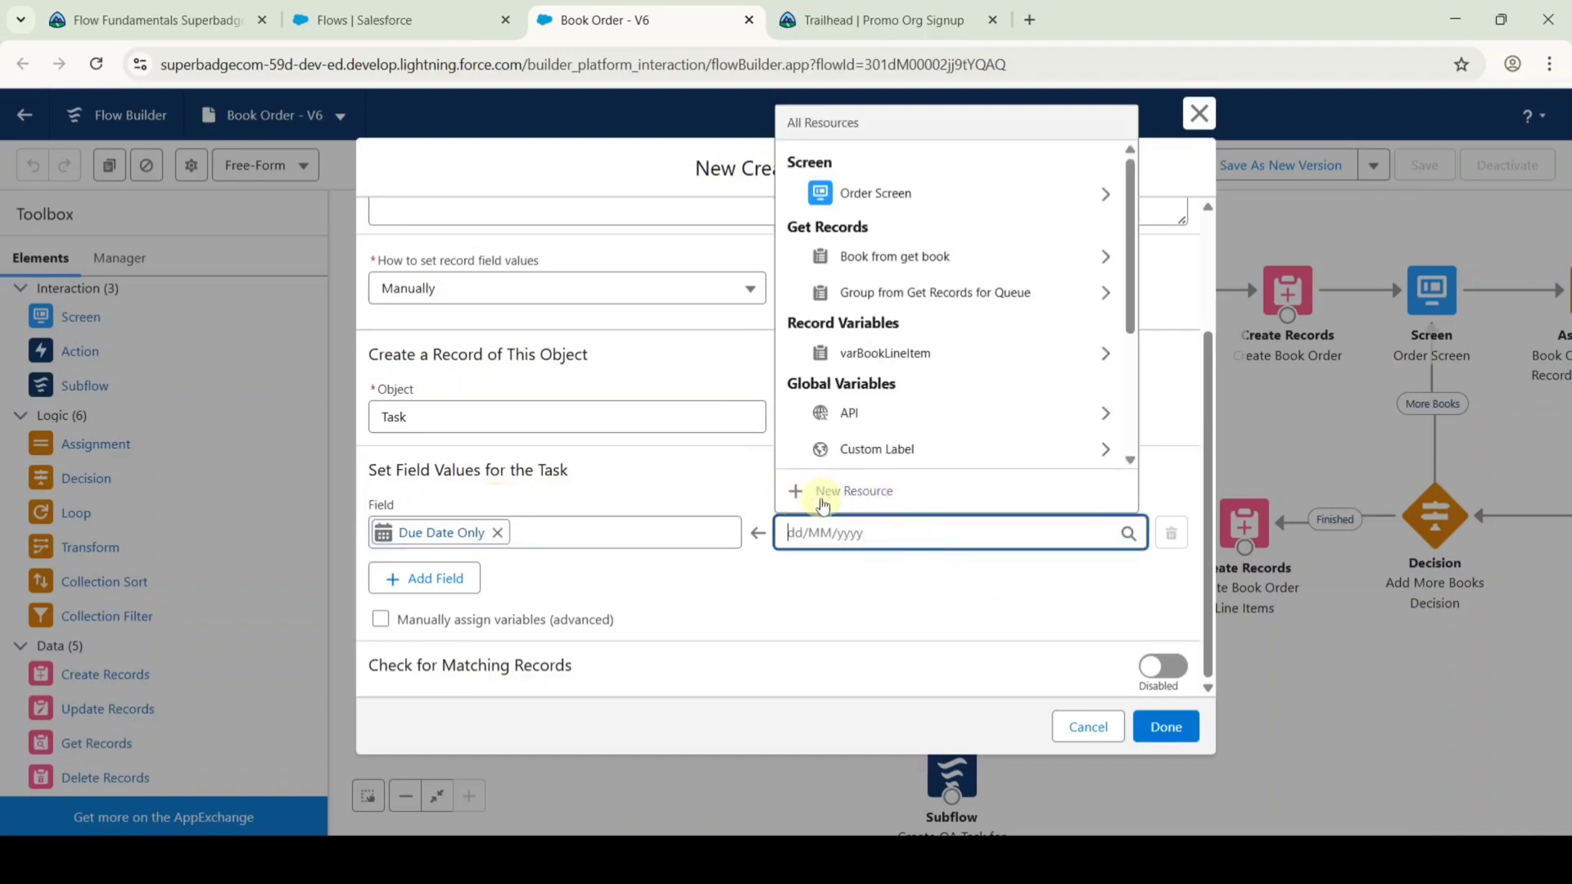
left_click(871, 496)
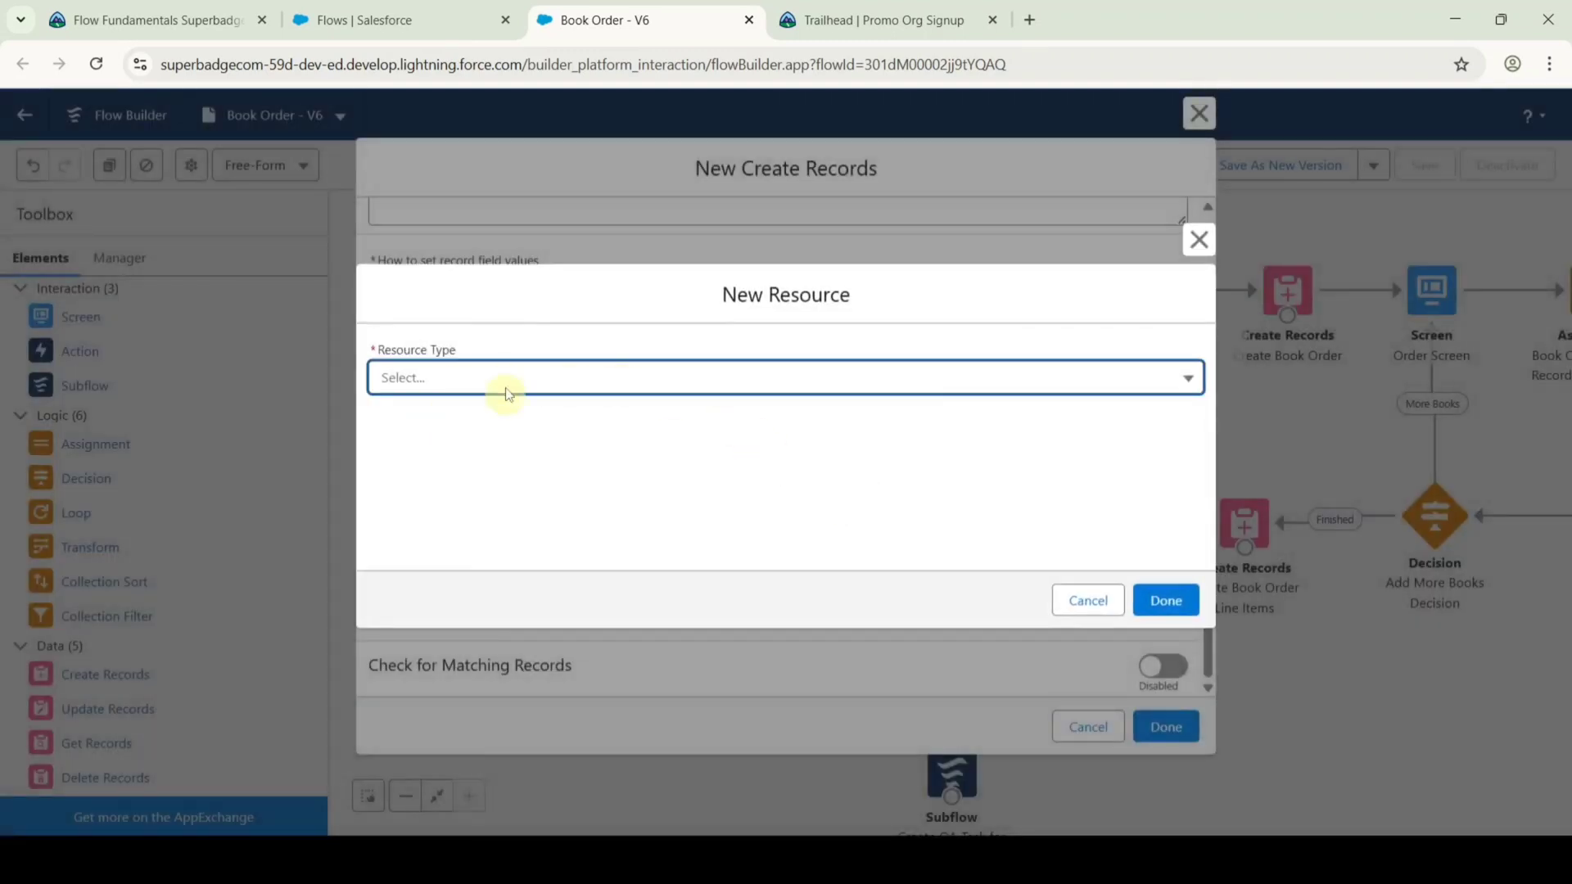
left_click(470, 382)
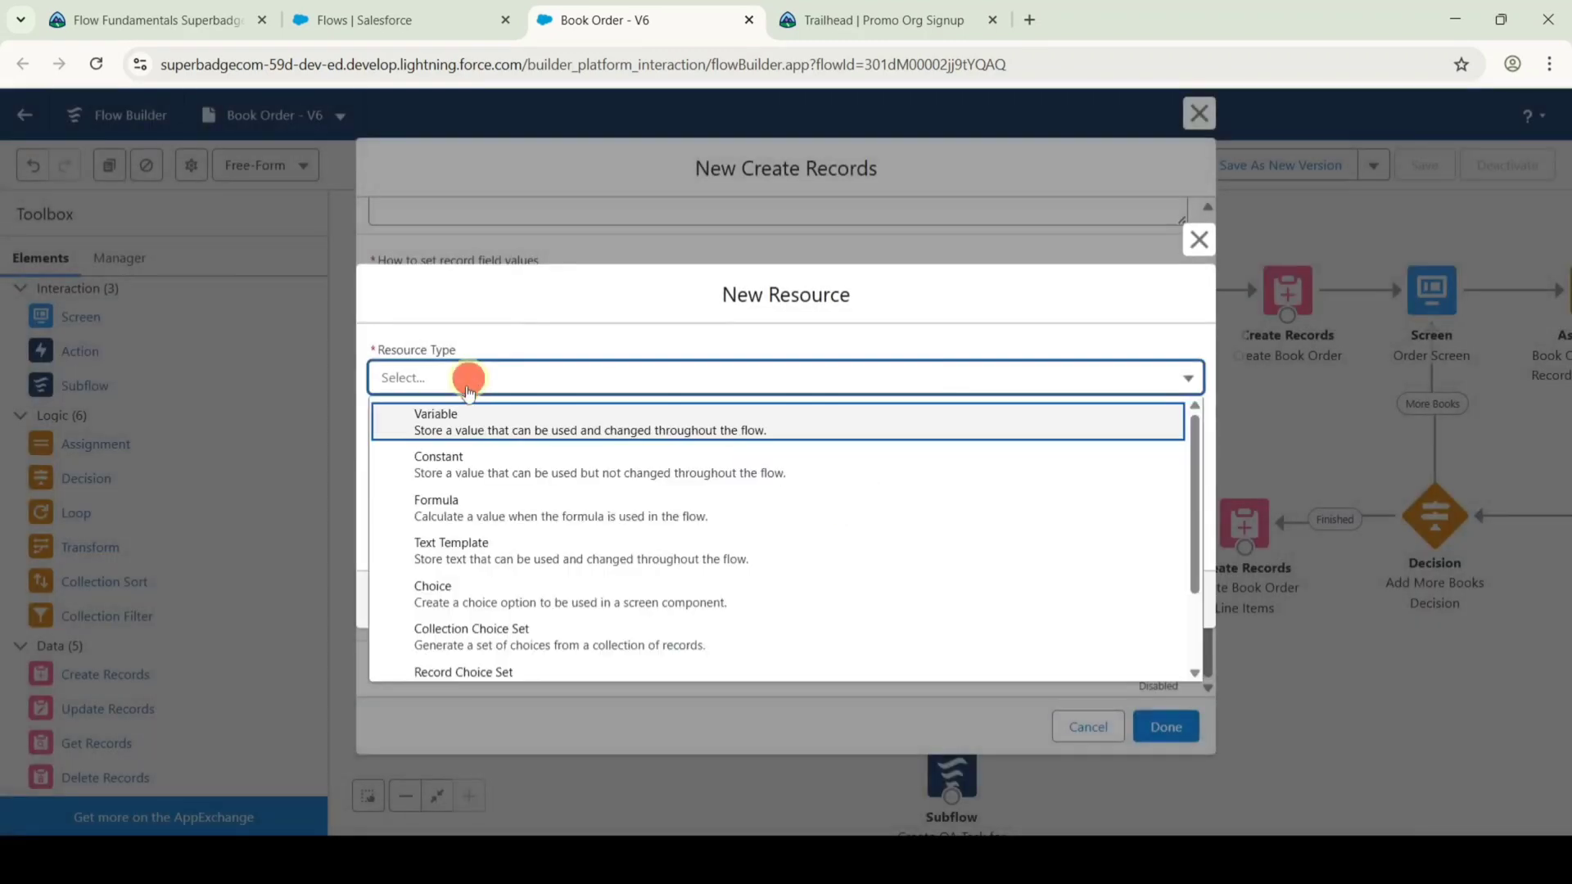
left_click(454, 504)
mouse_move(469, 317)
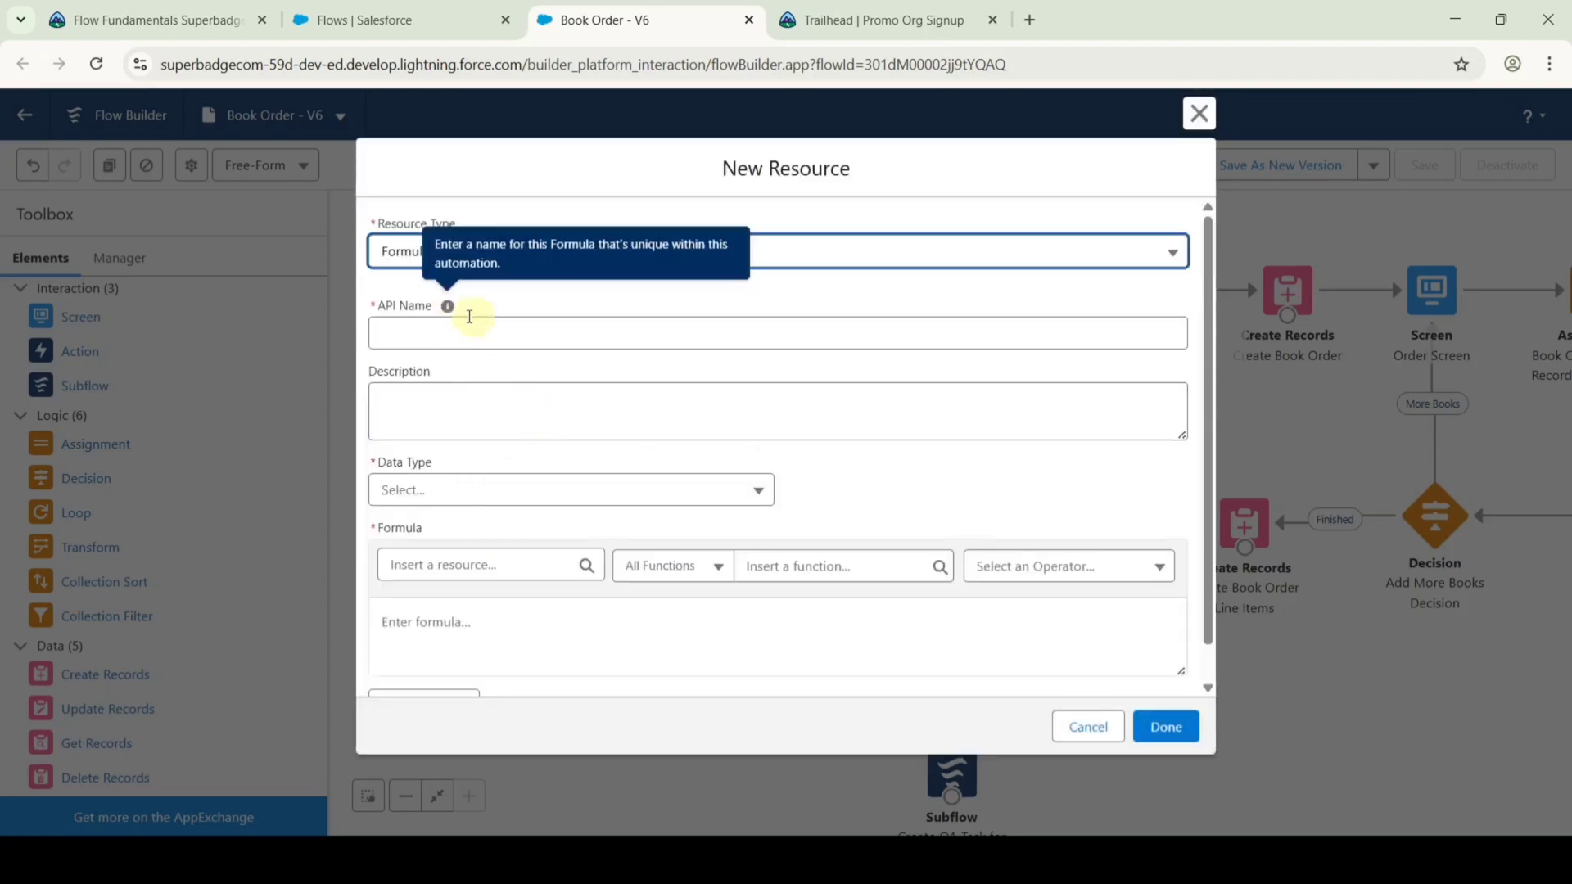
Name the formula resource DueDate, copied from the Trailhead challenge instructions, and set its data type to Date.
left_click(147, 20)
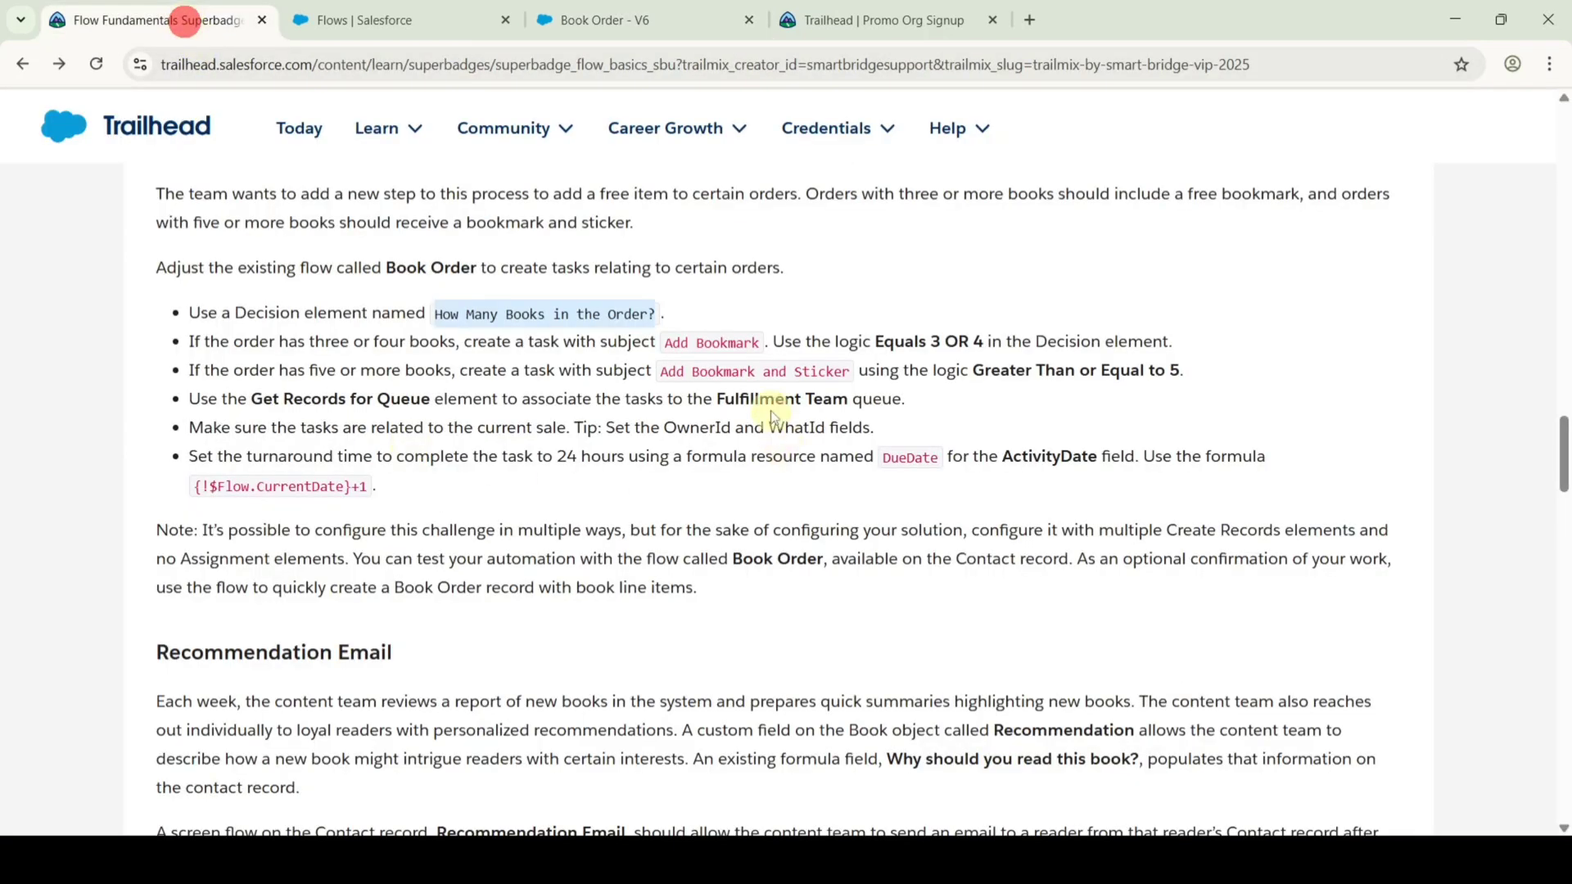
double_click(908, 457)
key("ctrl+c")
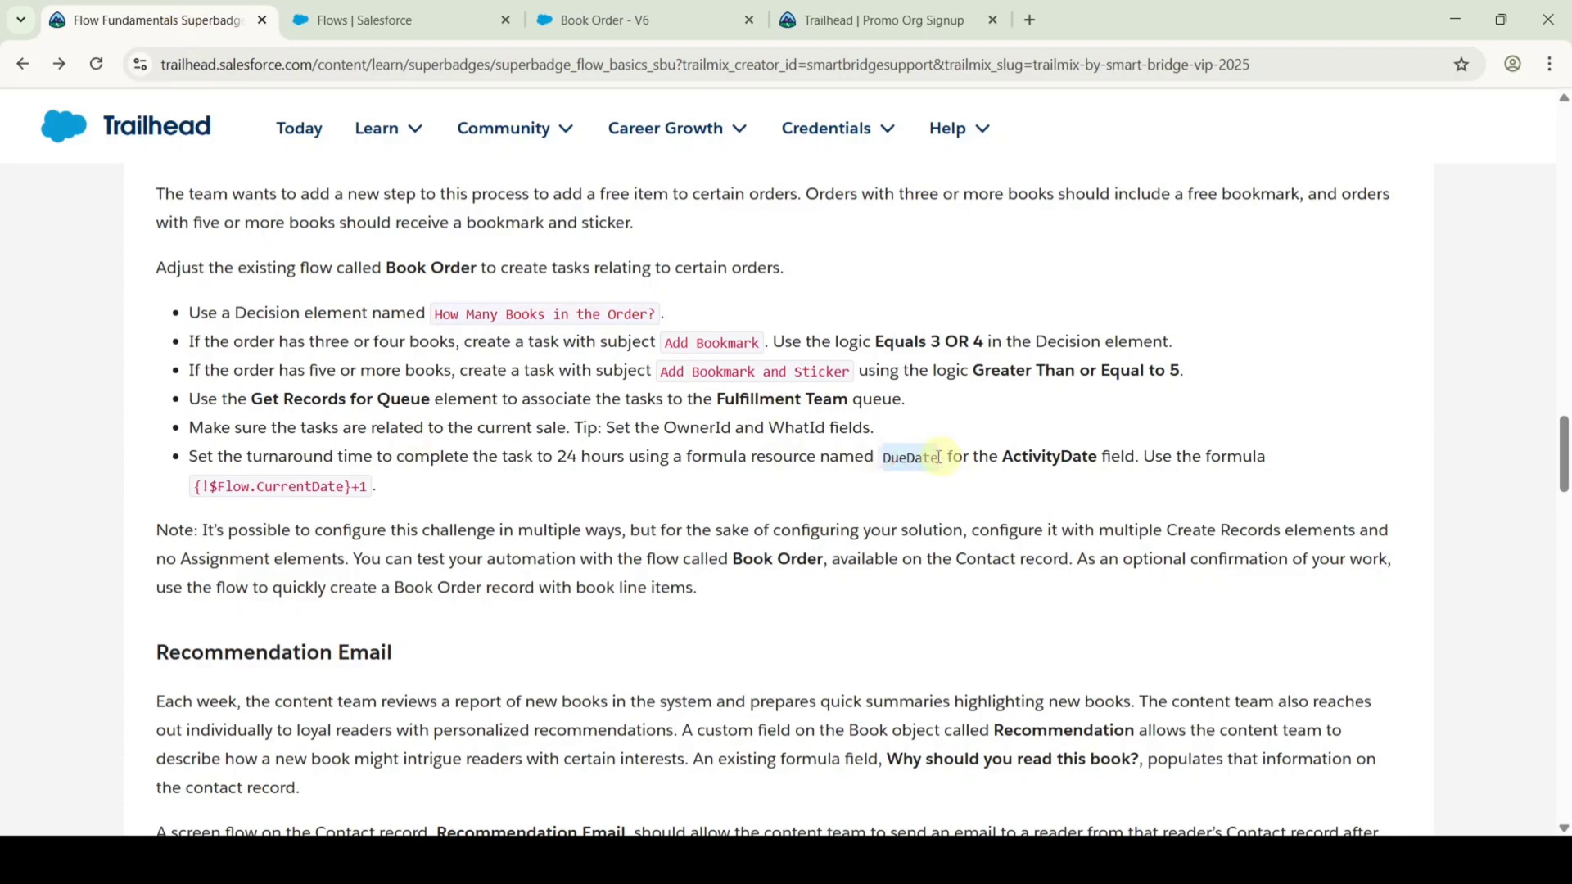
left_click(600, 37)
left_click(543, 333)
key("ctrl+v")
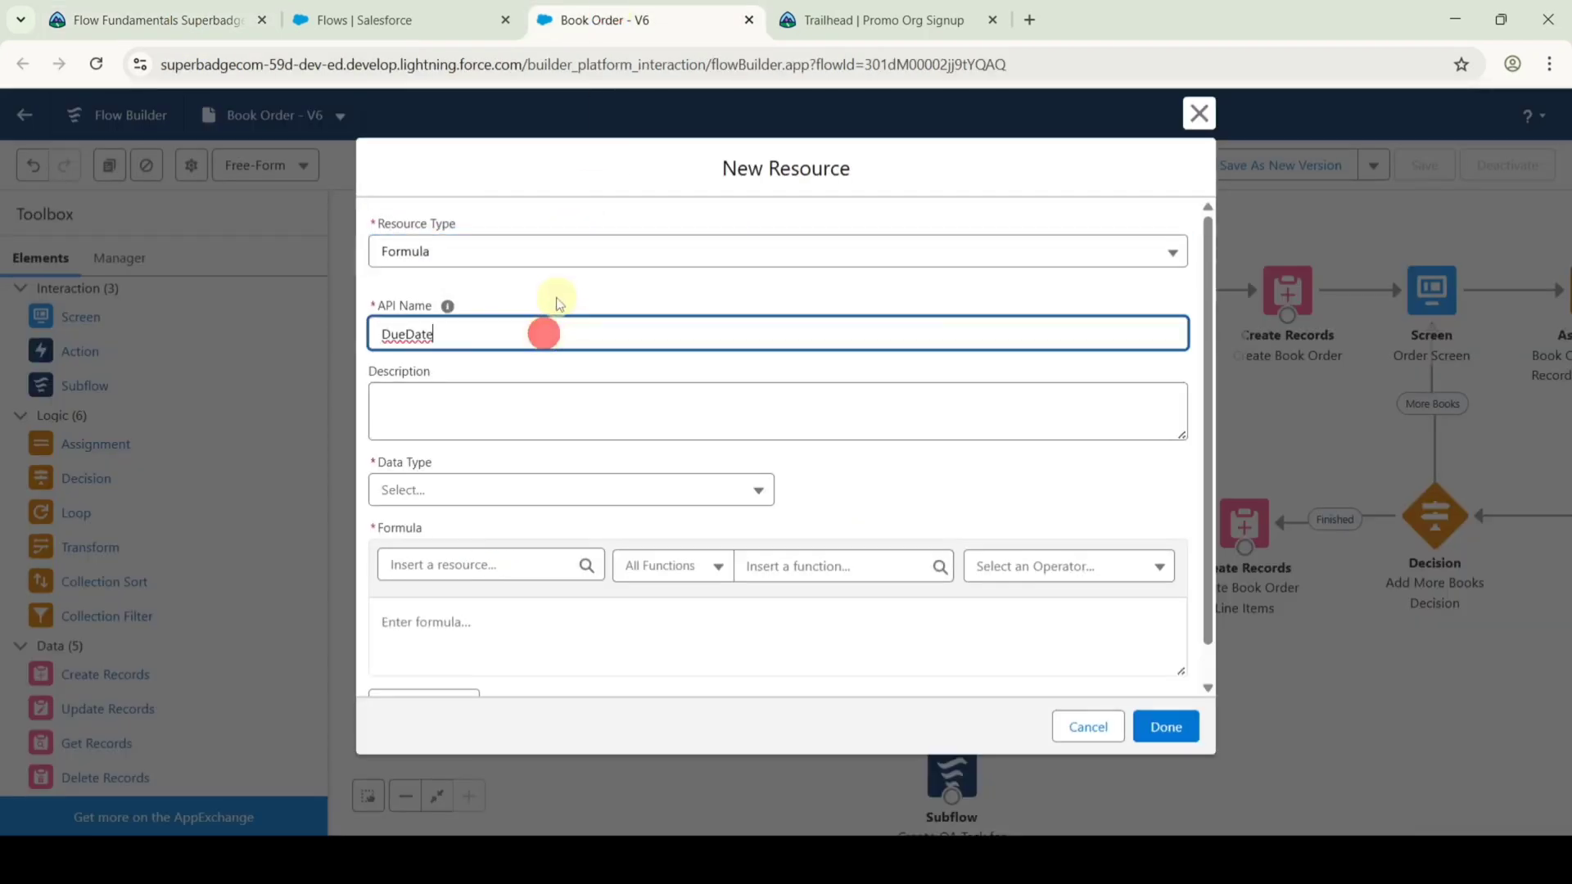
left_click(471, 493)
left_click(425, 669)
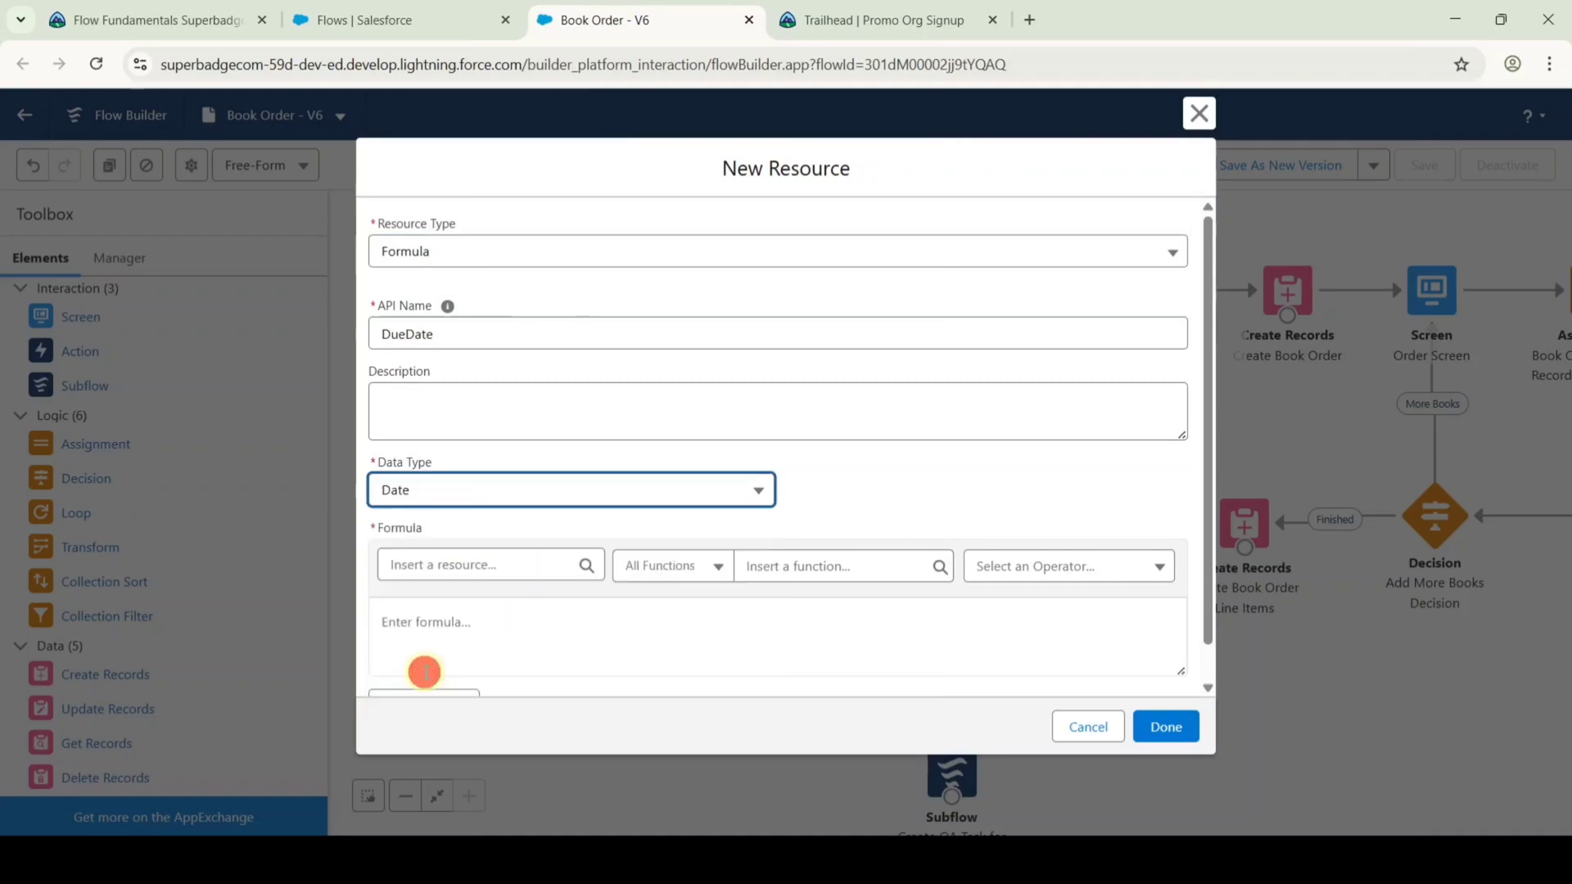
Copy the formula {!$Flow.CurrentDate}+1 from the Trailhead instructions into the DueDate resource, check its syntax and finish the resource.
left_click(196, 22)
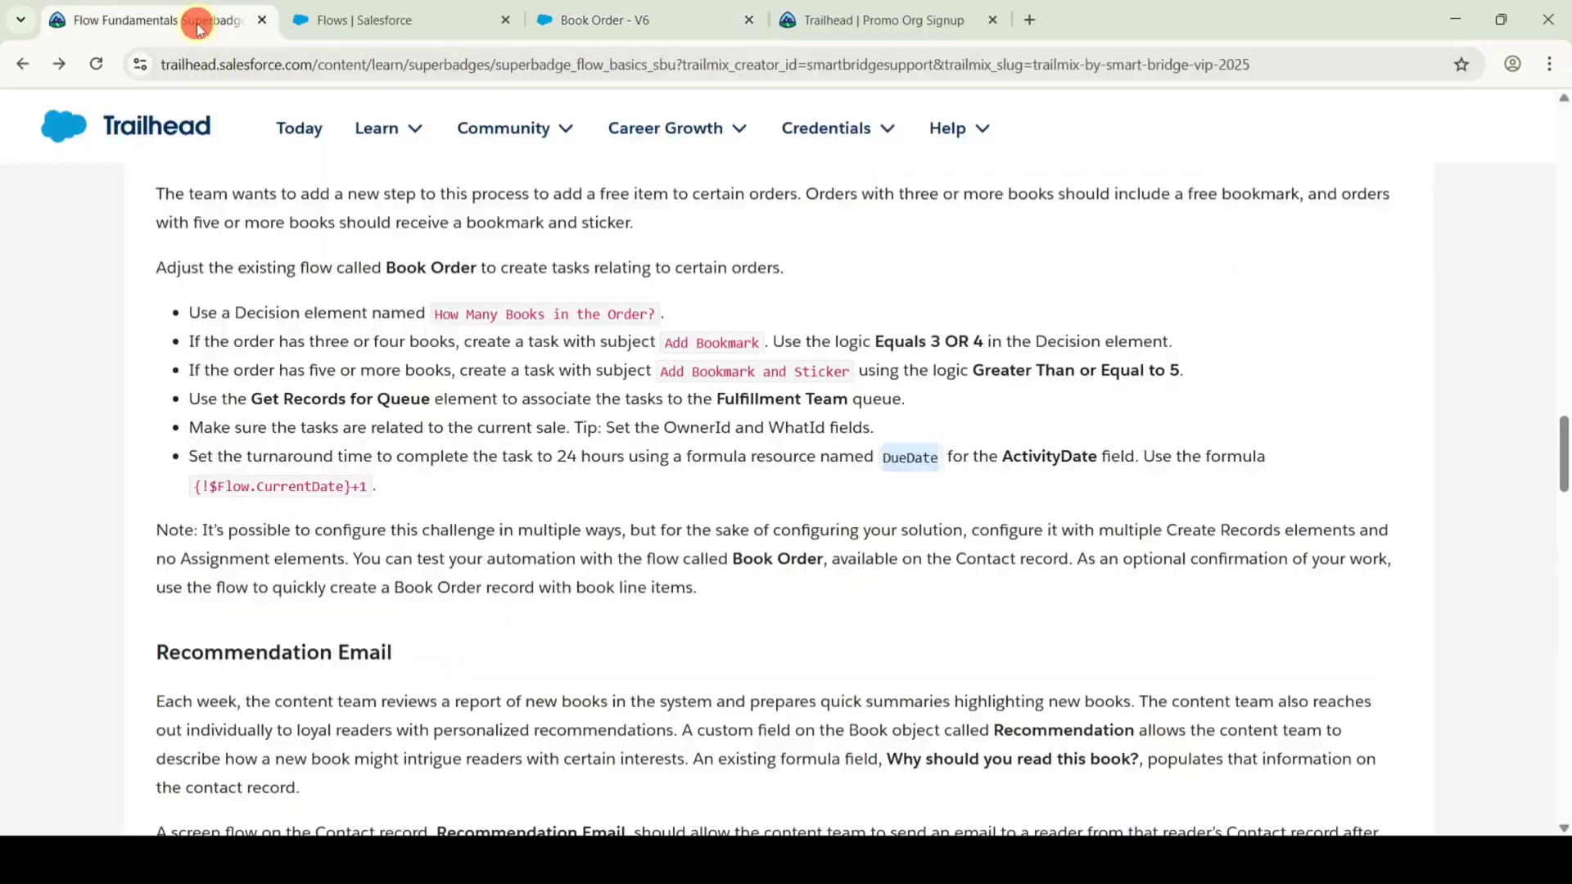
left_click_drag(191, 484, 366, 489)
key("ctrl+c")
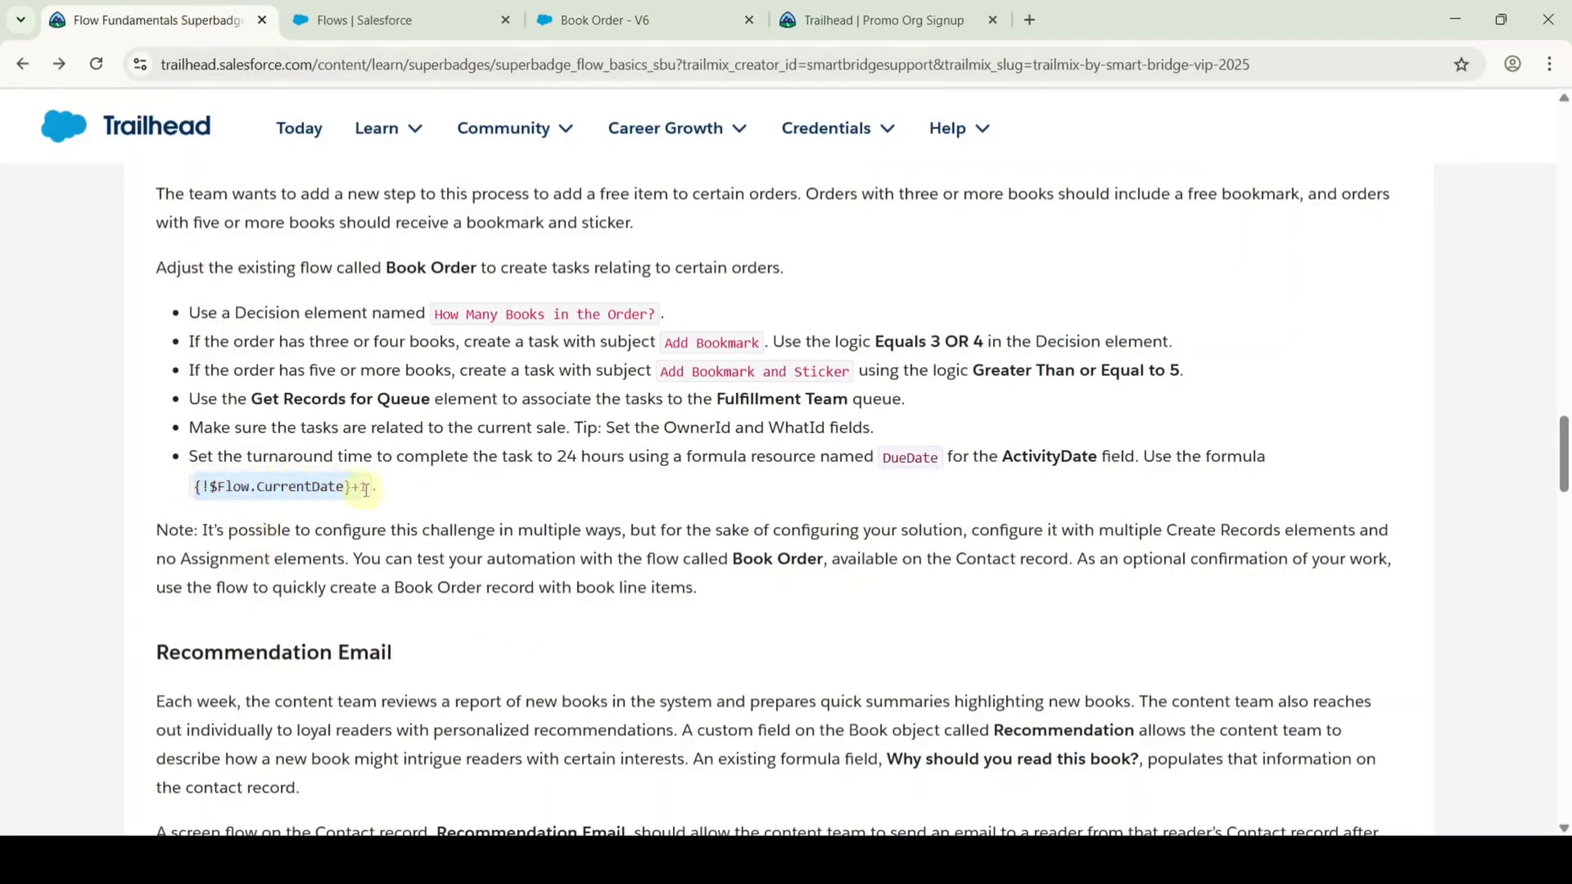
left_click(604, 19)
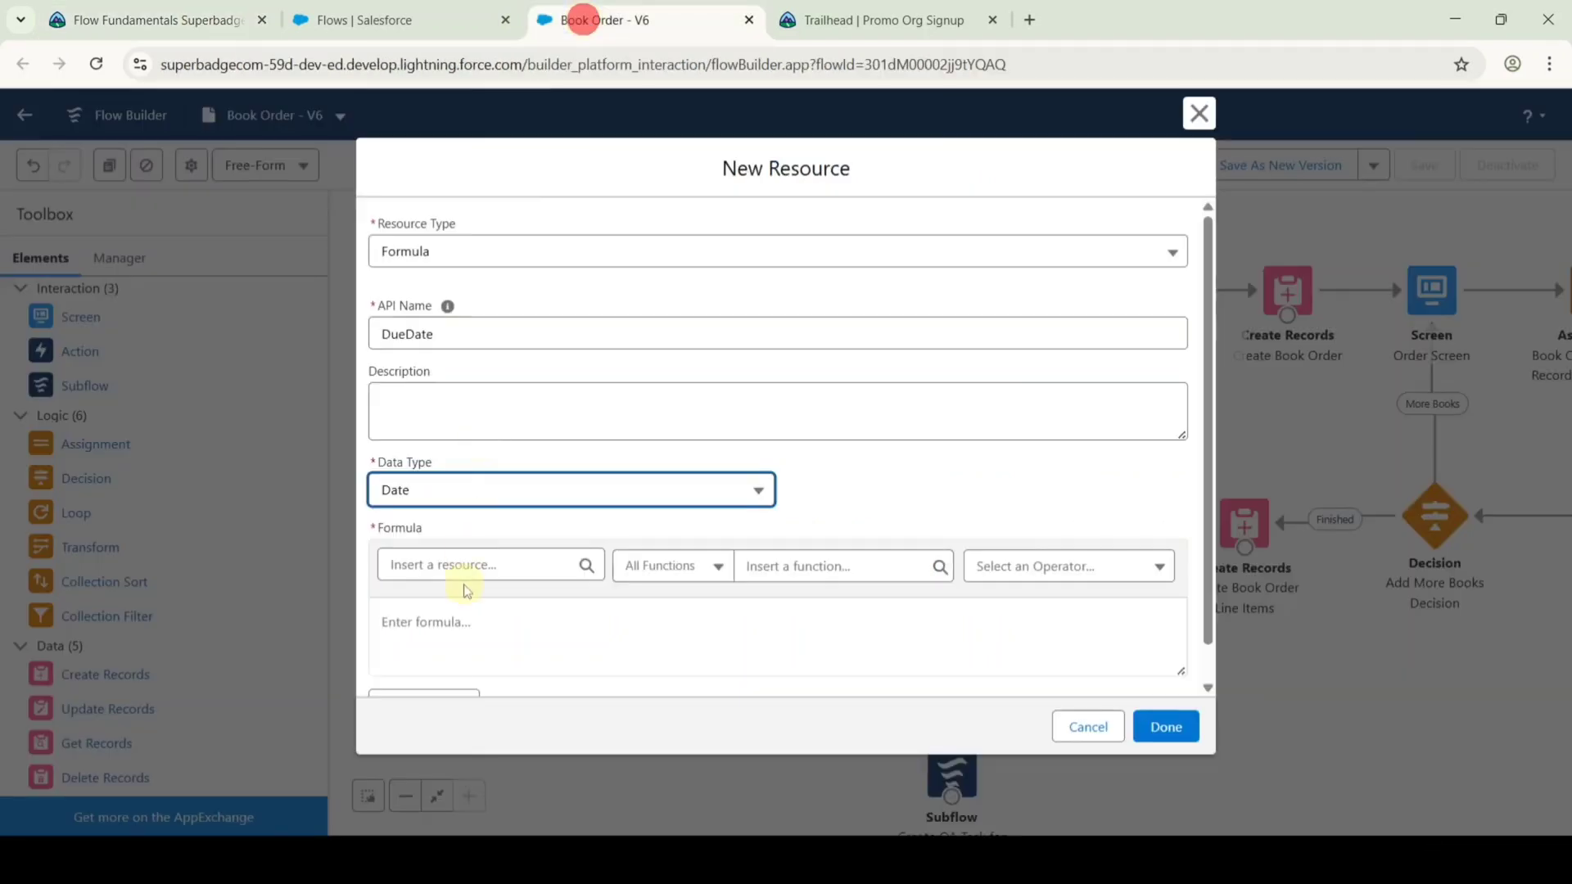
left_click(468, 605)
key("ctrl+v")
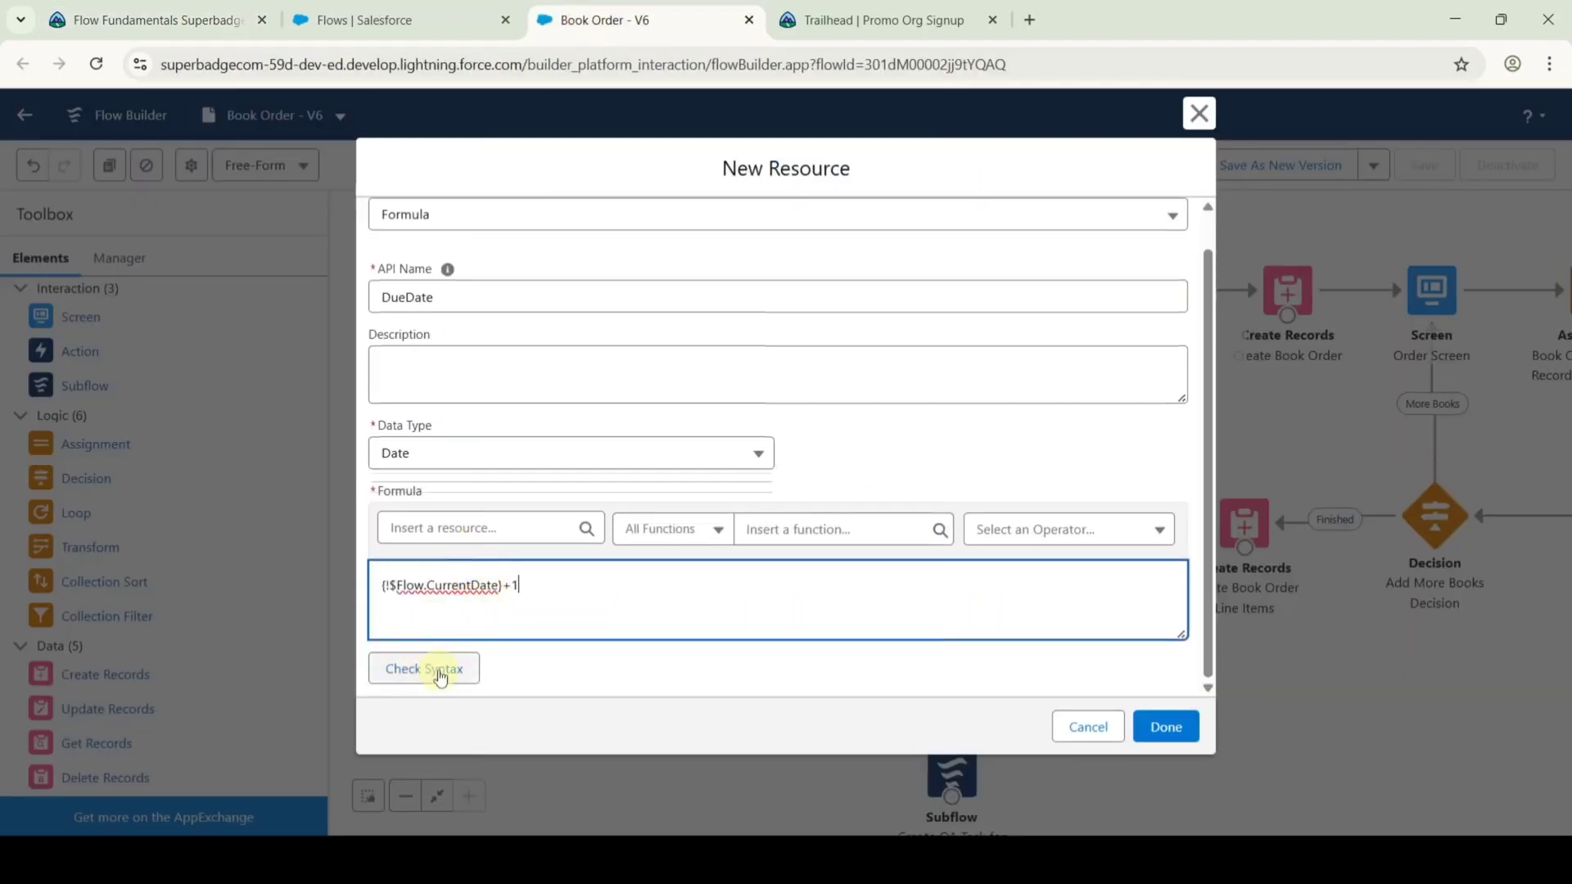
left_click(438, 671)
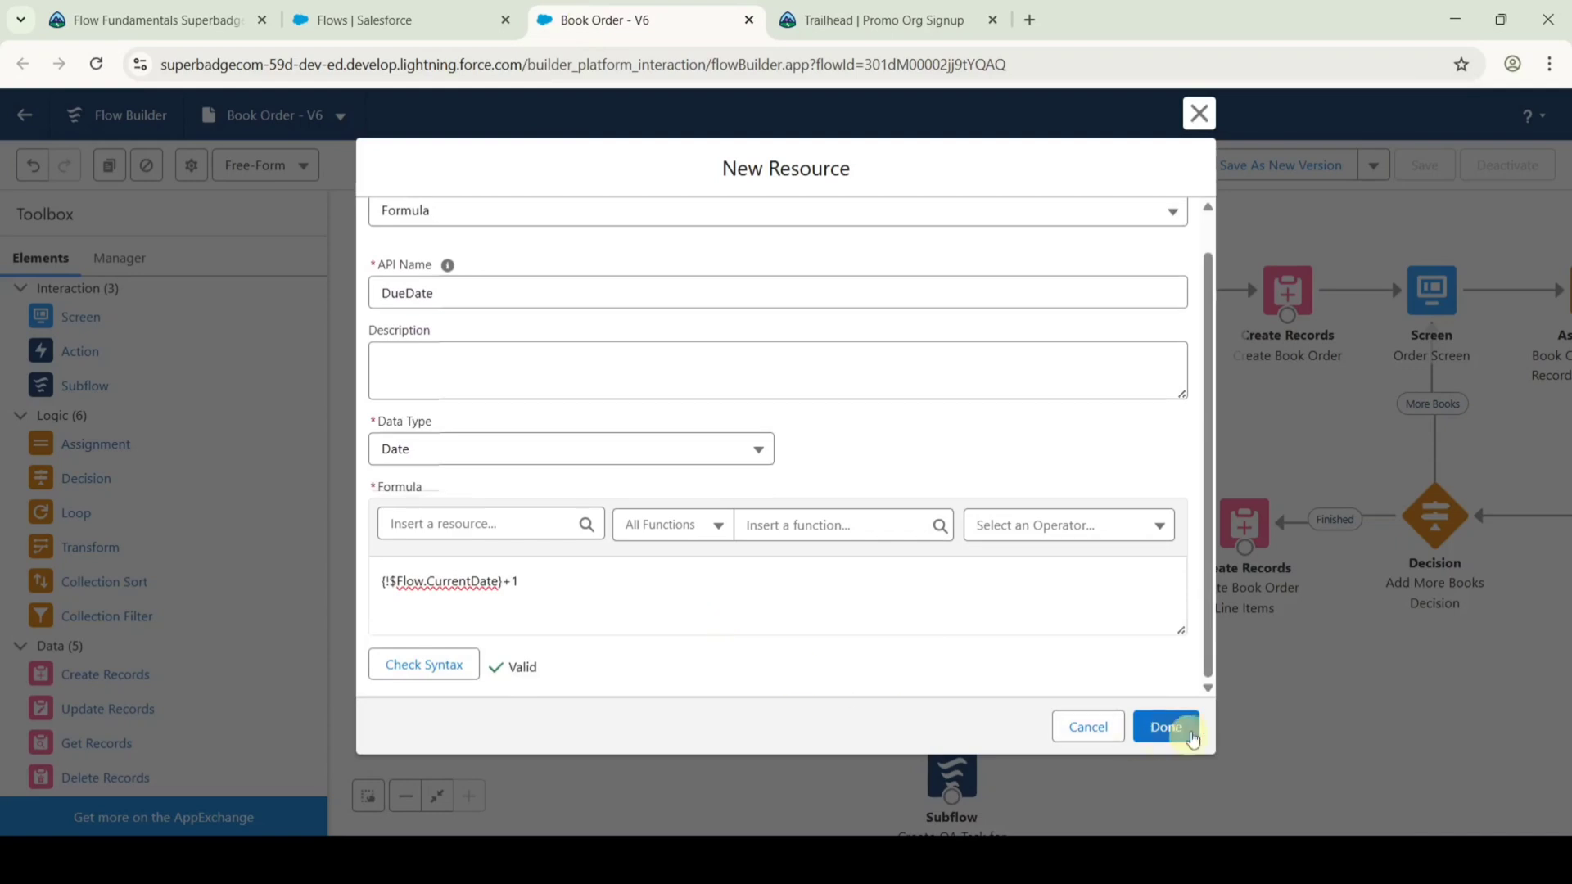
left_click(1154, 728)
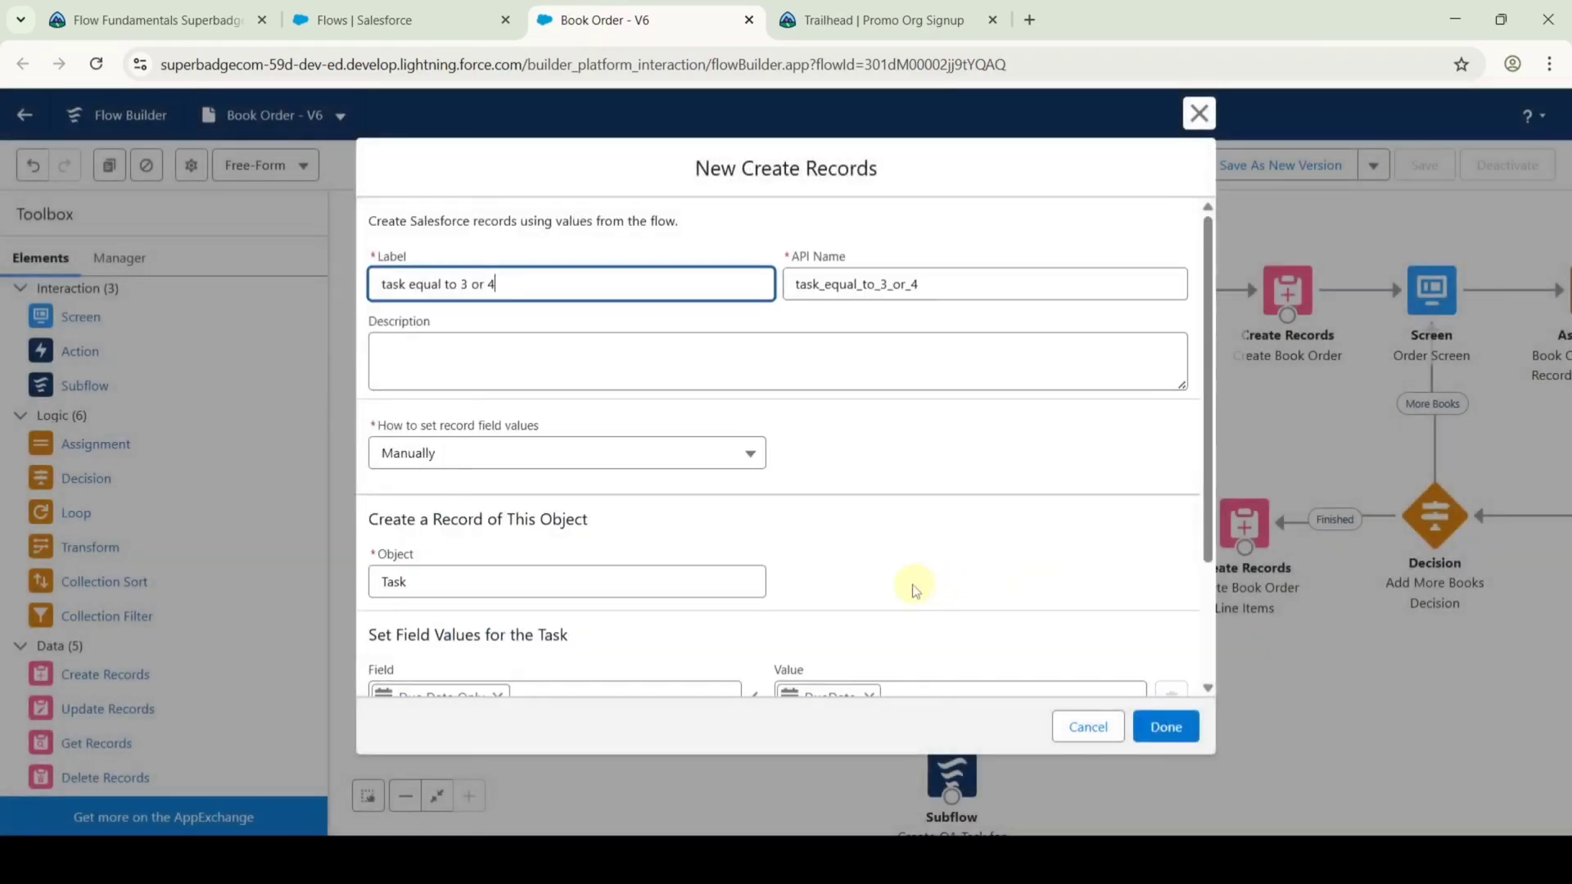
Add an Assigned To ID field value to the Task, set to the Group ID of Group from Get Records for Queue.
scroll(892, 495, "down", 3)
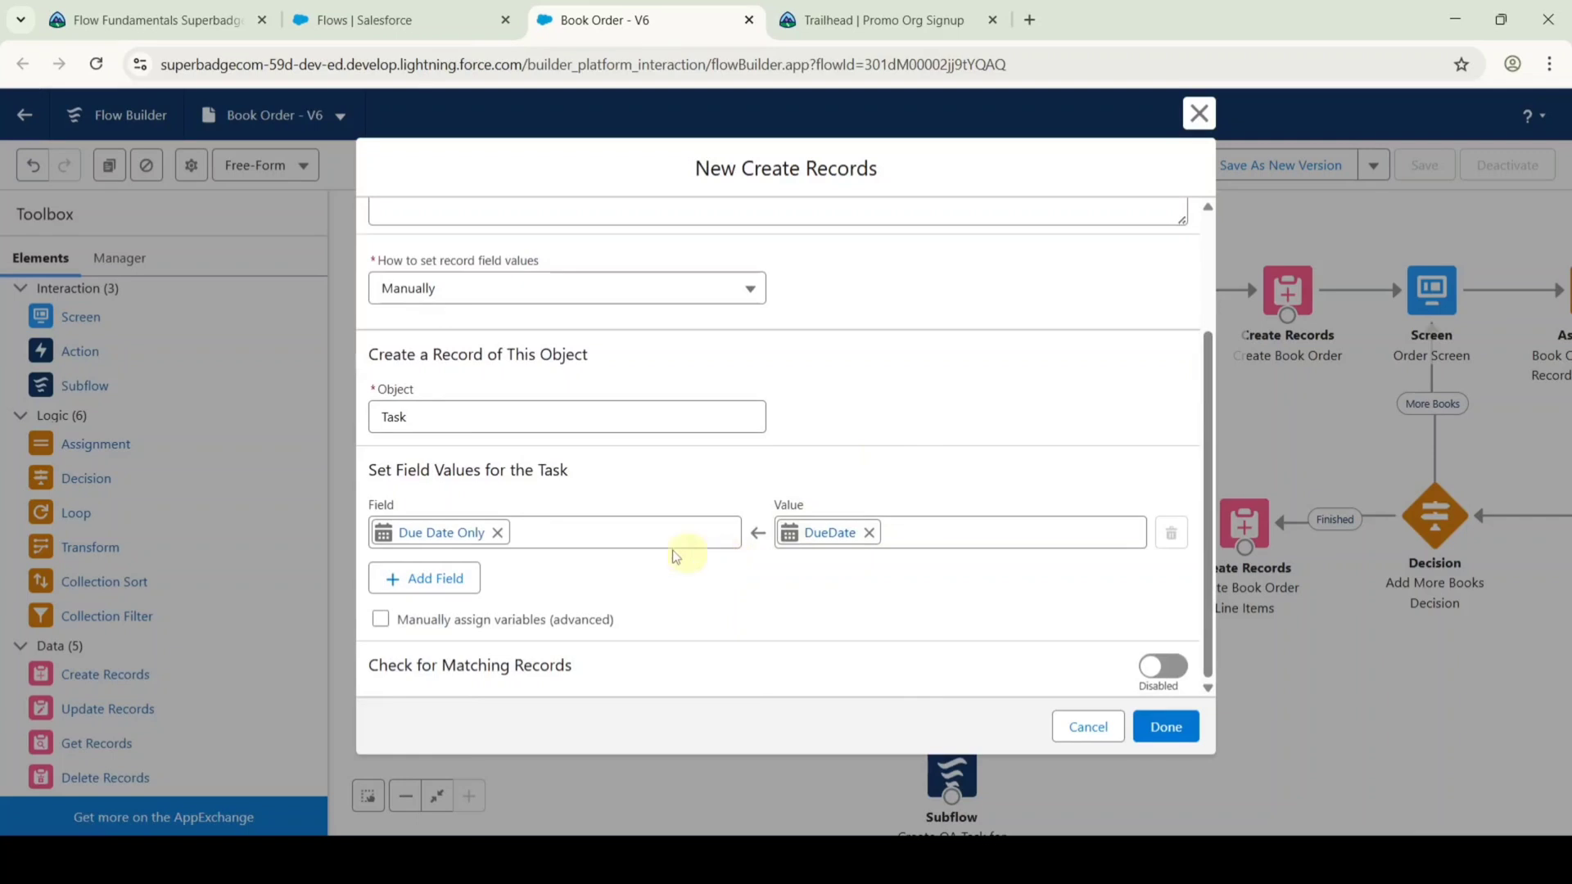
left_click(450, 581)
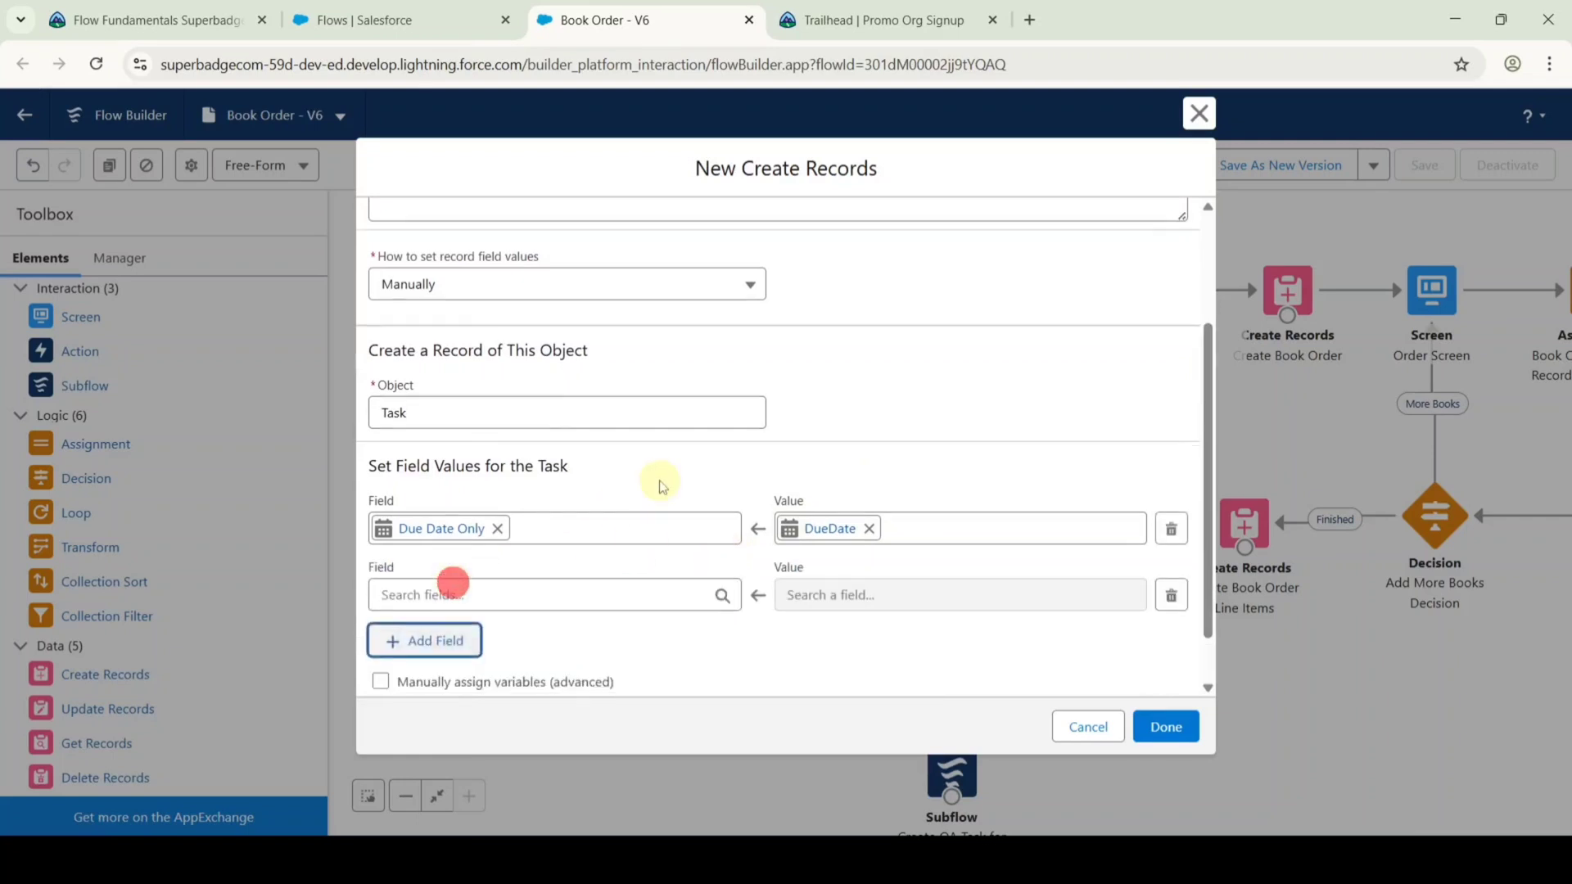
scroll(647, 499, "down", 1)
left_click(598, 531)
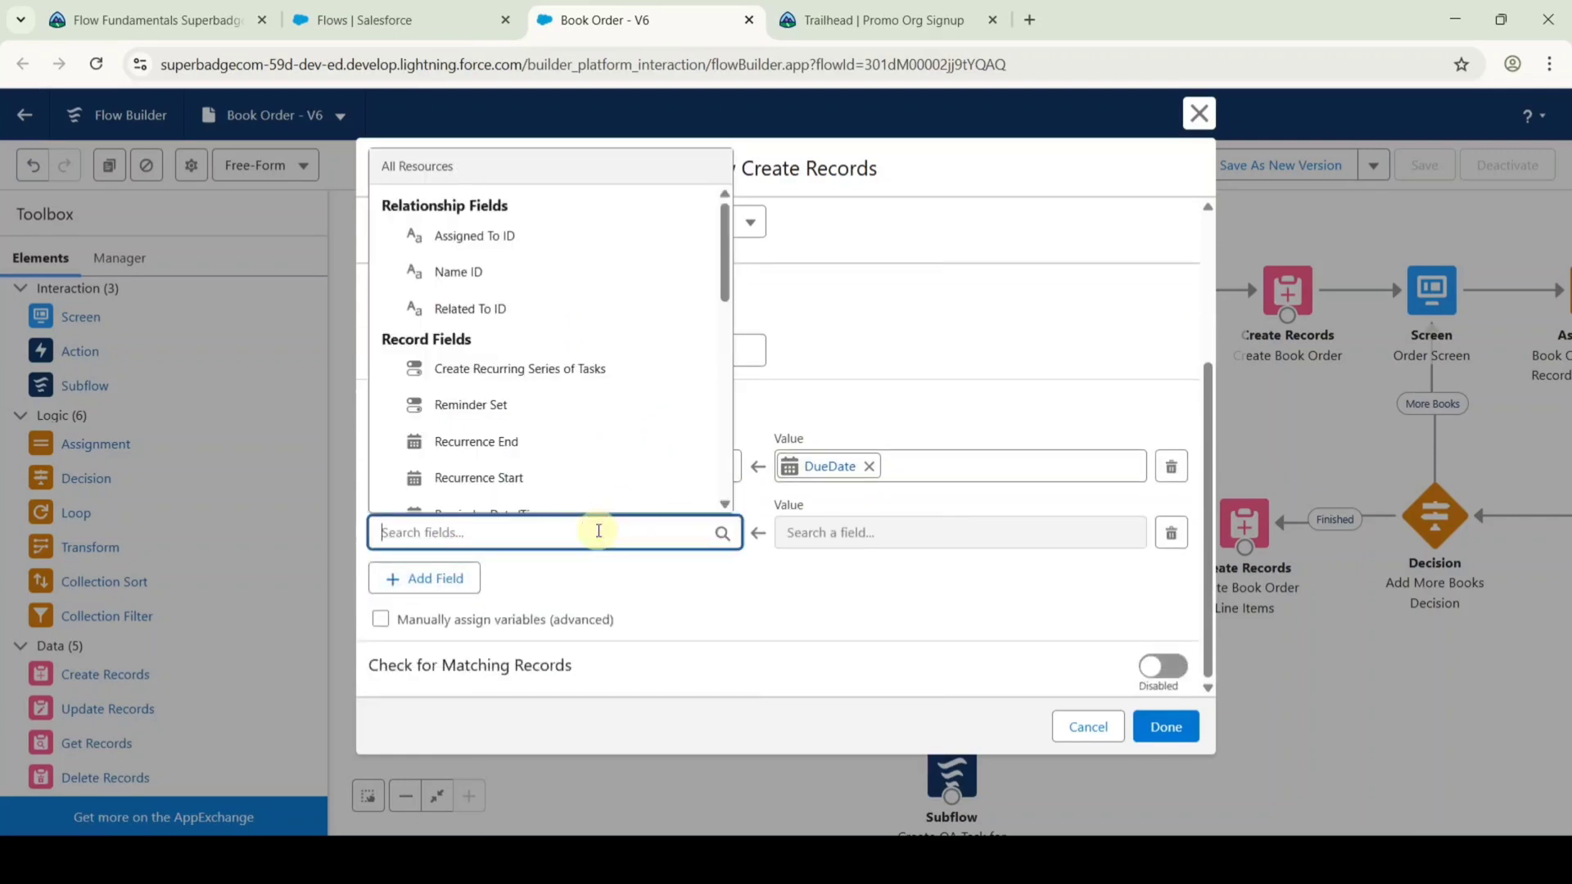
type("assi")
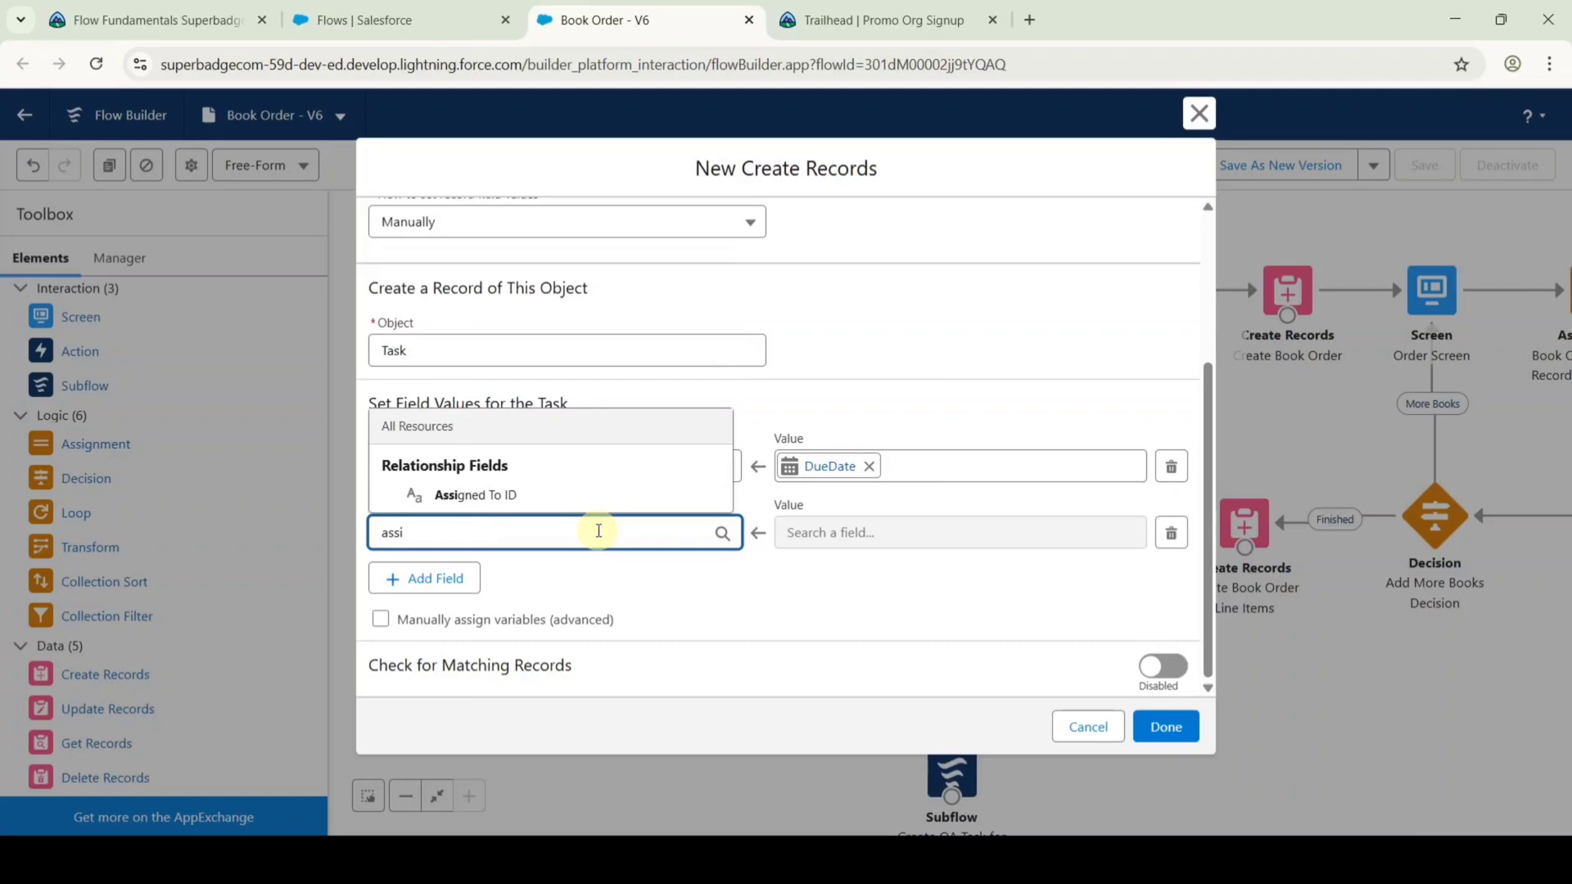
left_click(578, 496)
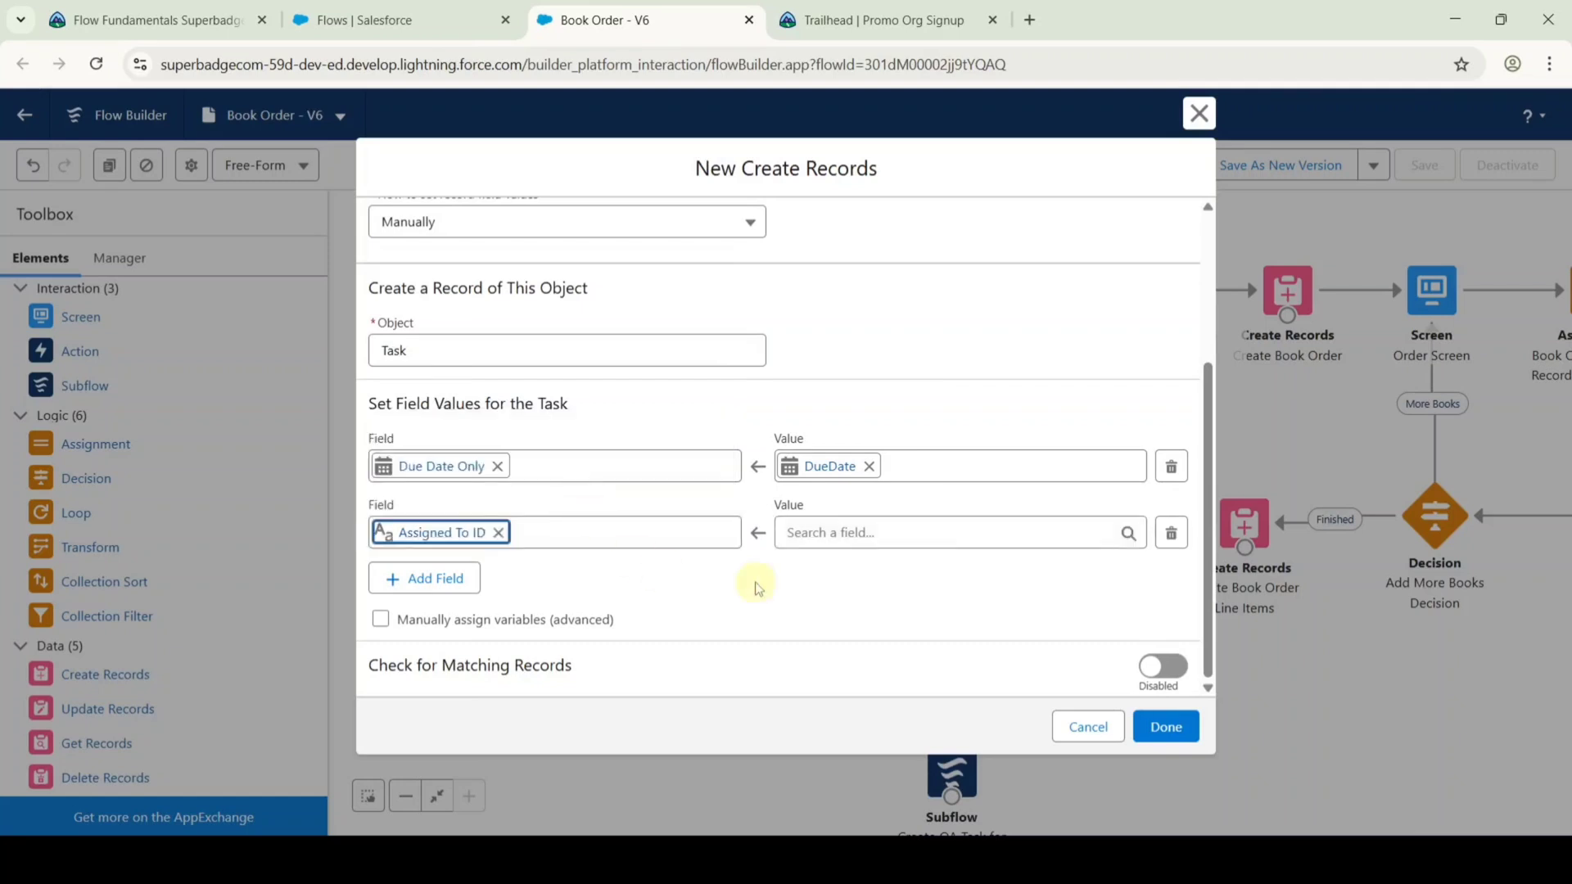
left_click(888, 532)
type("get")
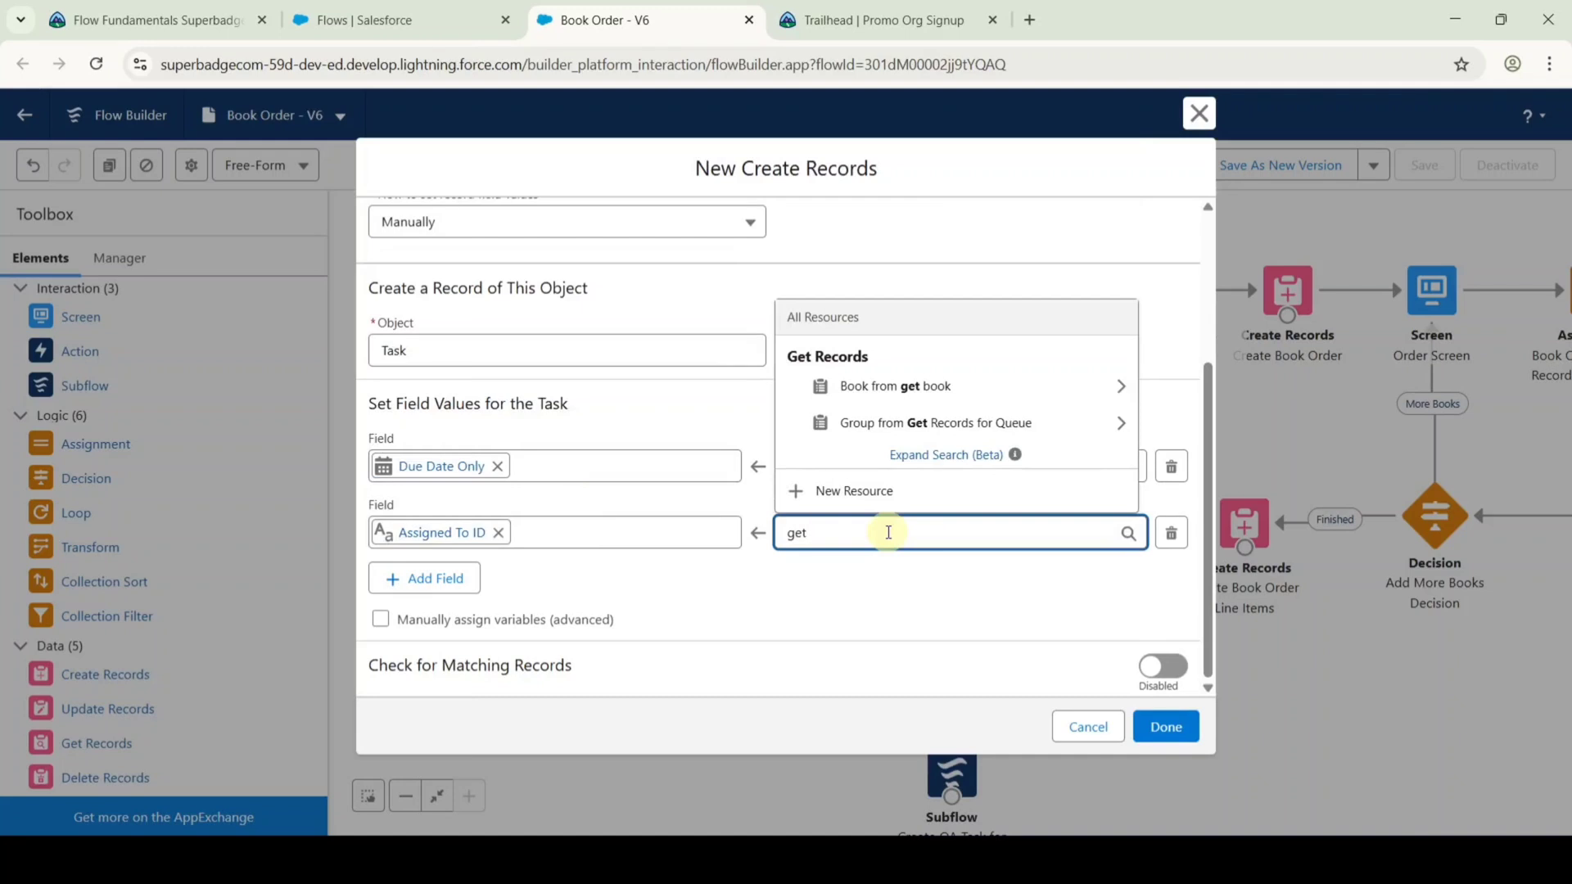
left_click(898, 428)
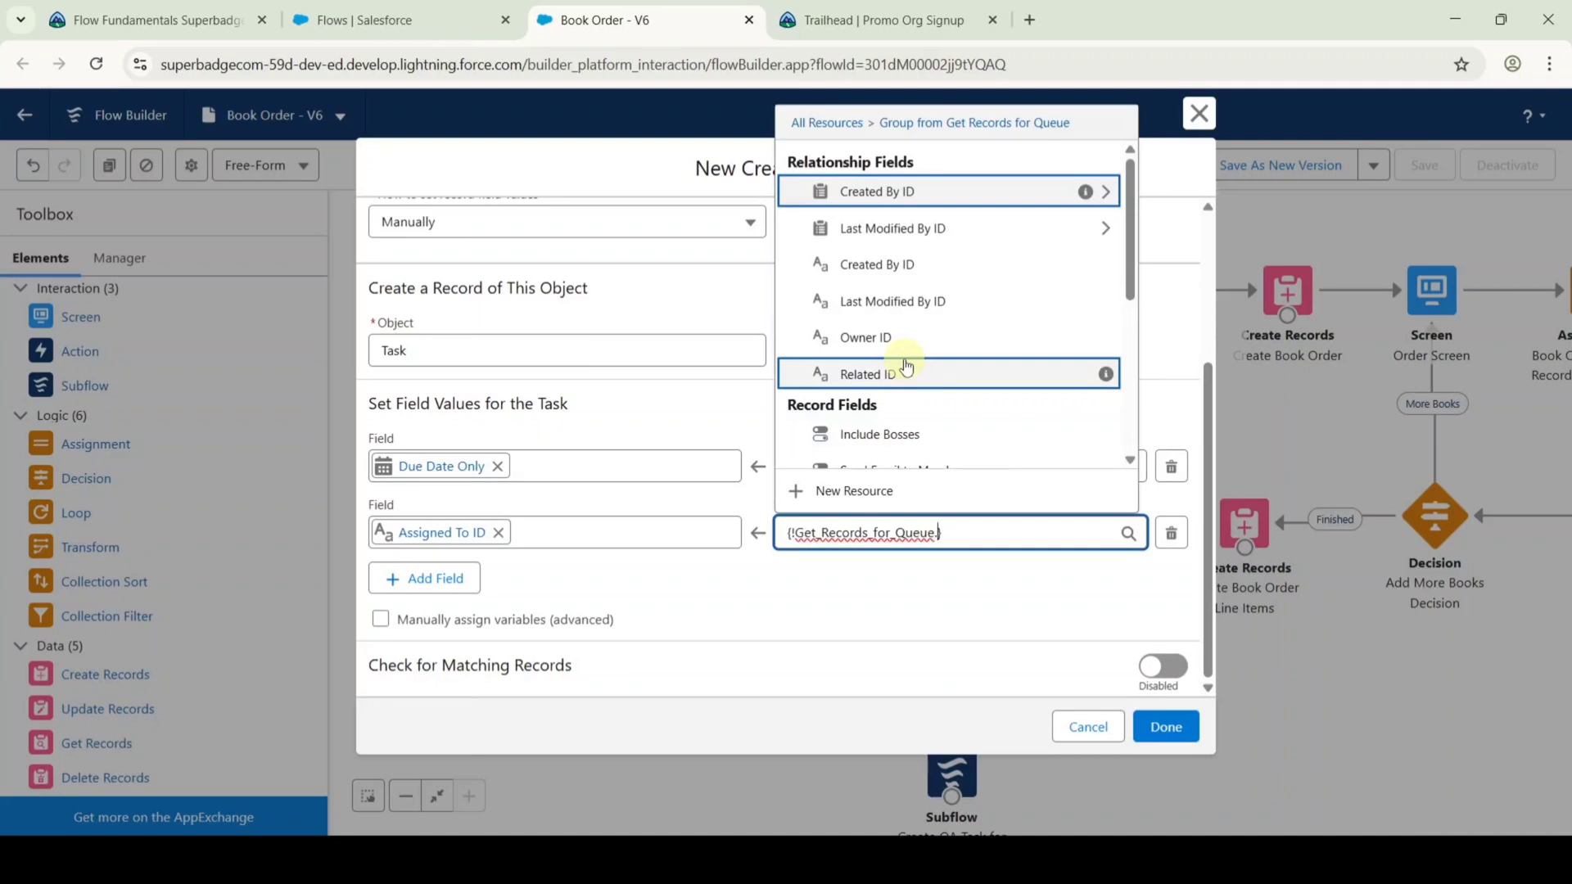
type("gro")
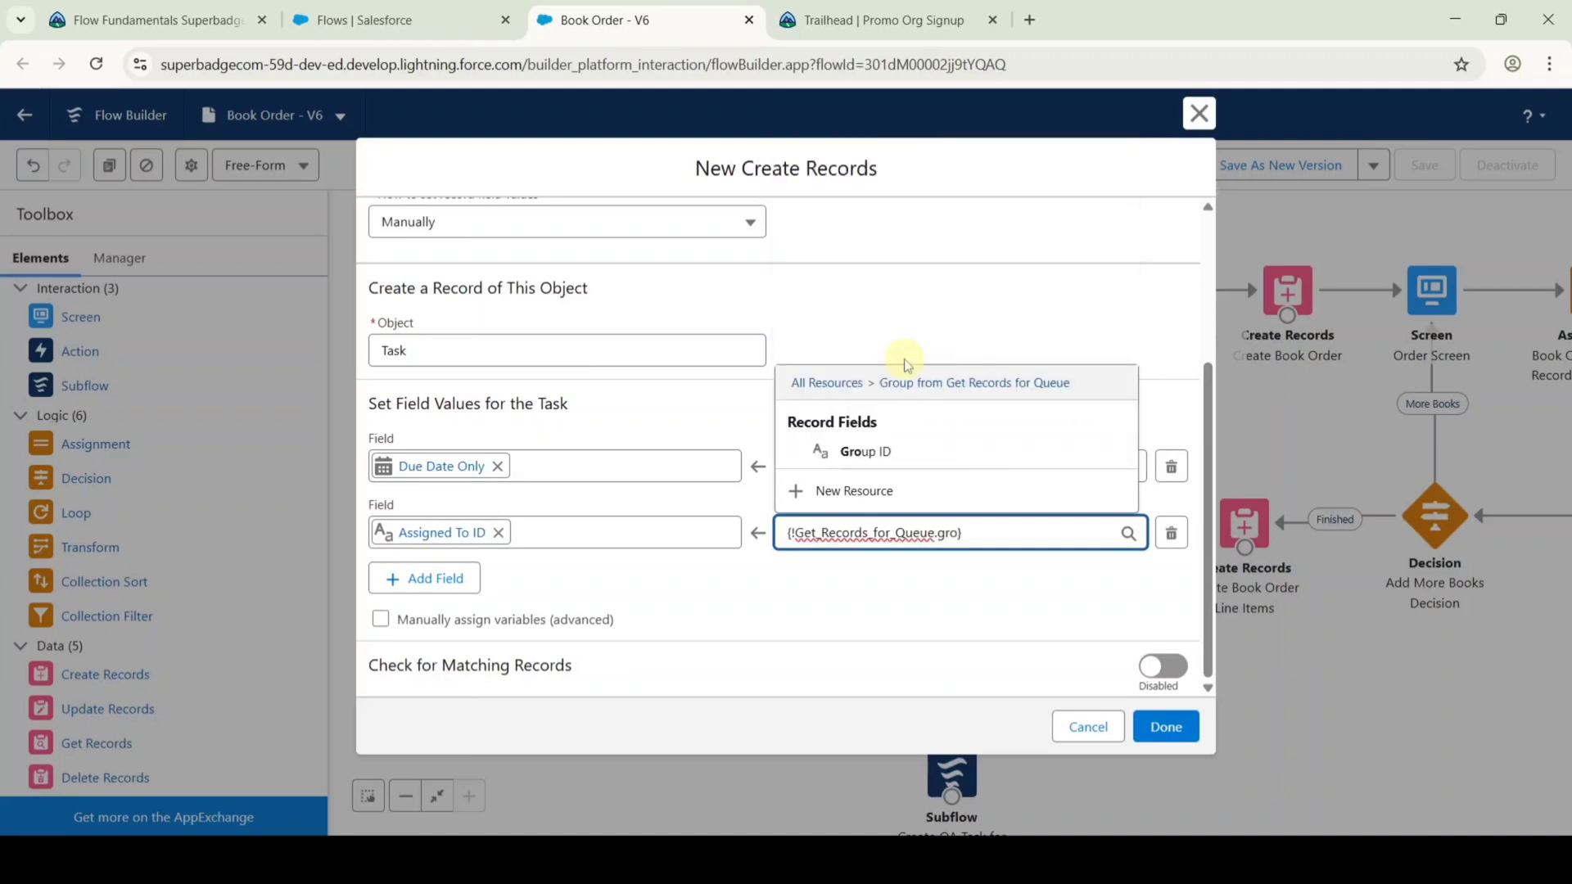
left_click(931, 451)
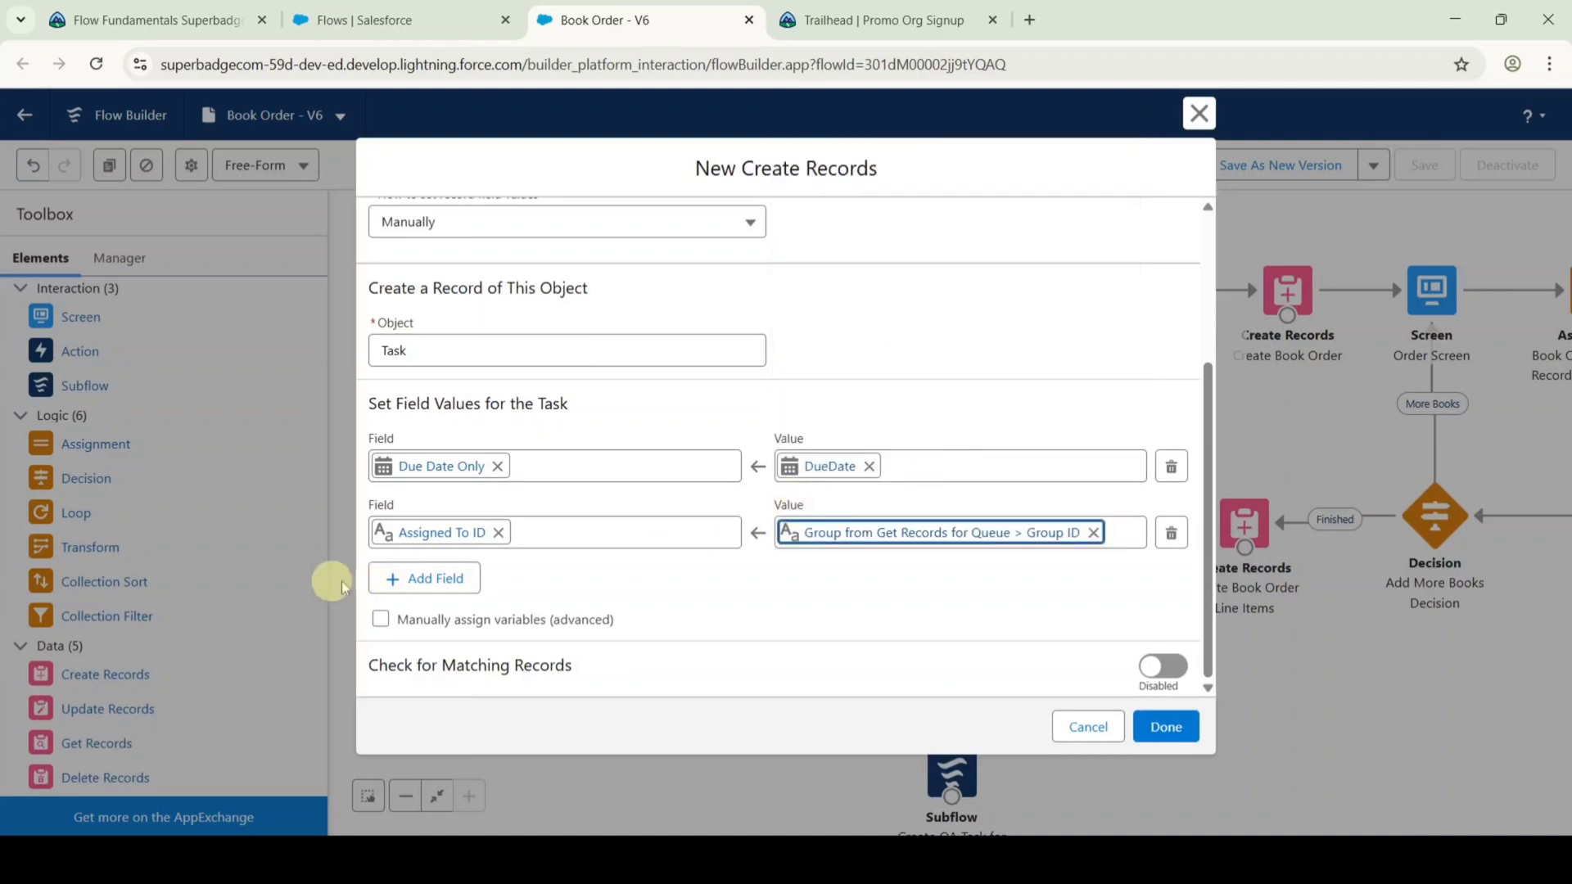
Add a Priority field value to the Task, set to Normal.
left_click(409, 585)
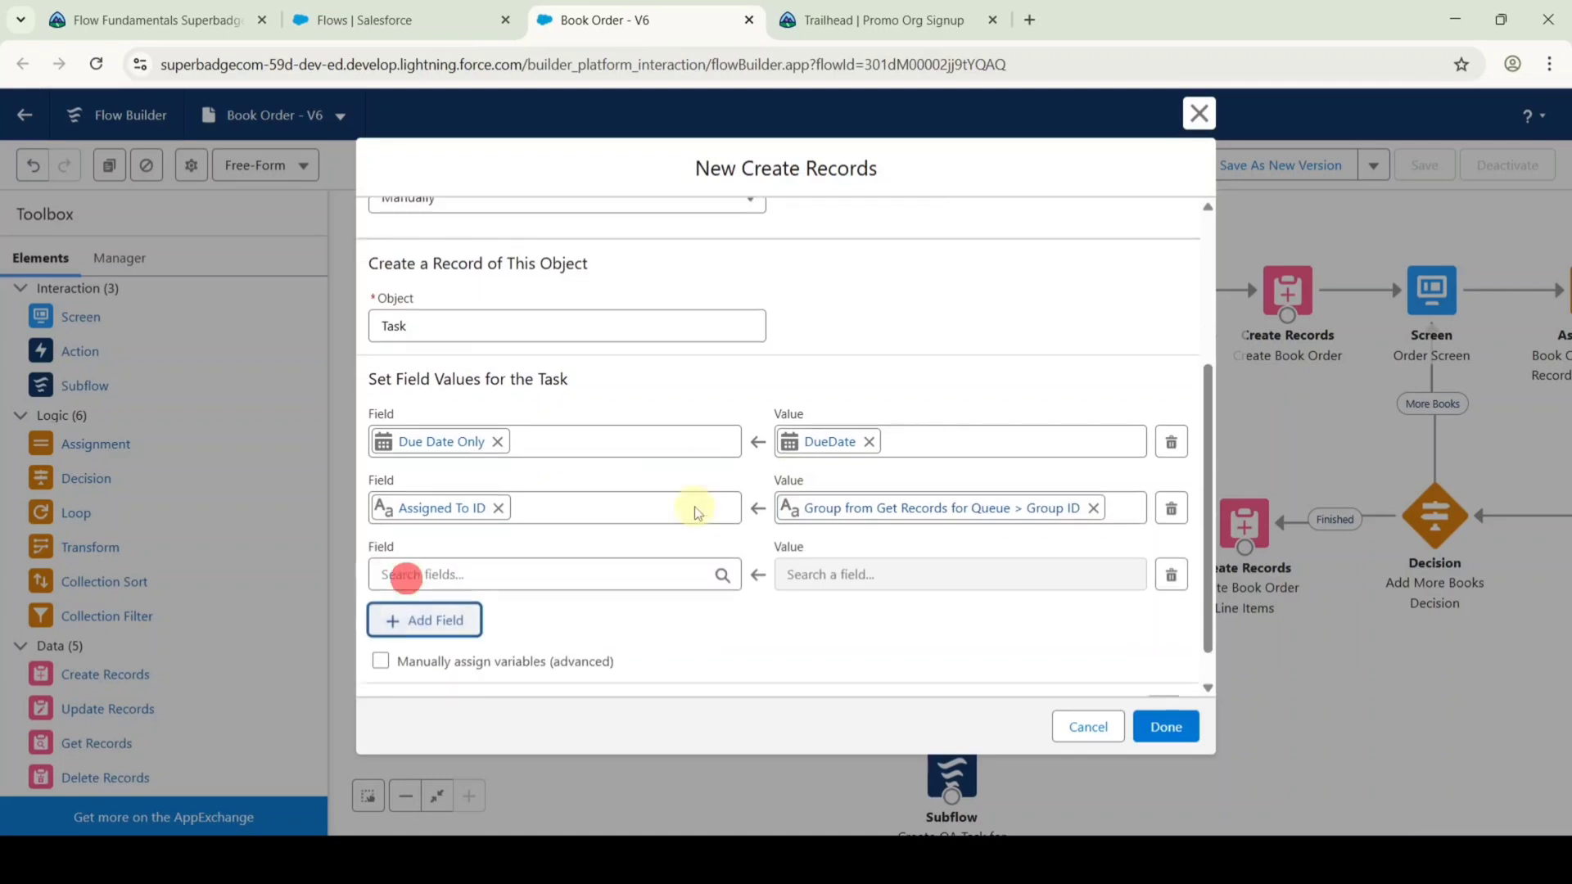
scroll(626, 525, "down", 1)
left_click(626, 525)
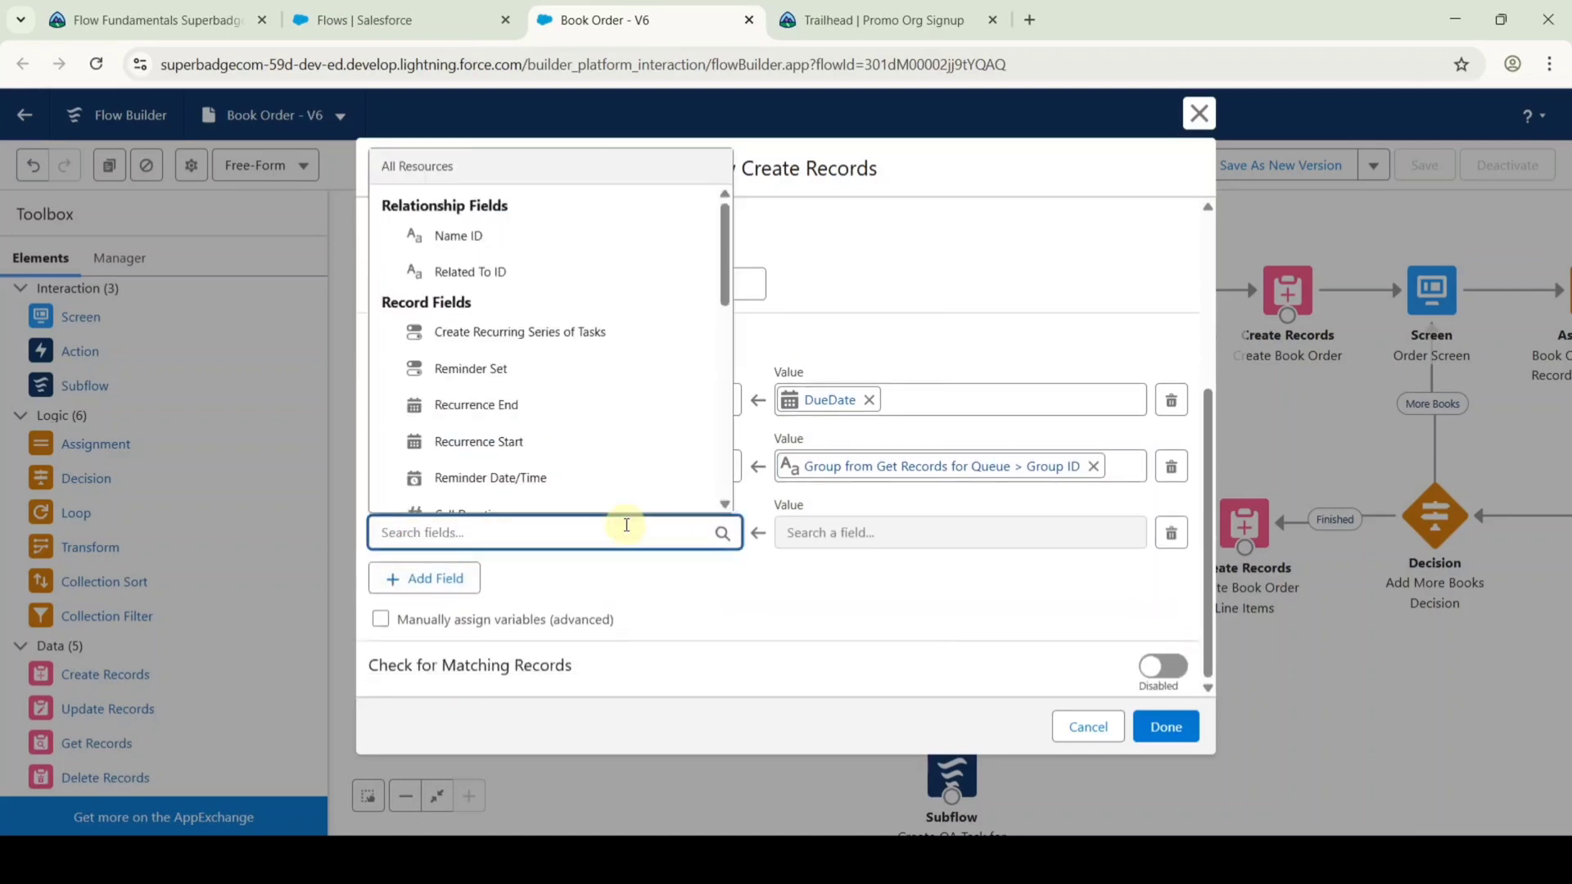
type("pri")
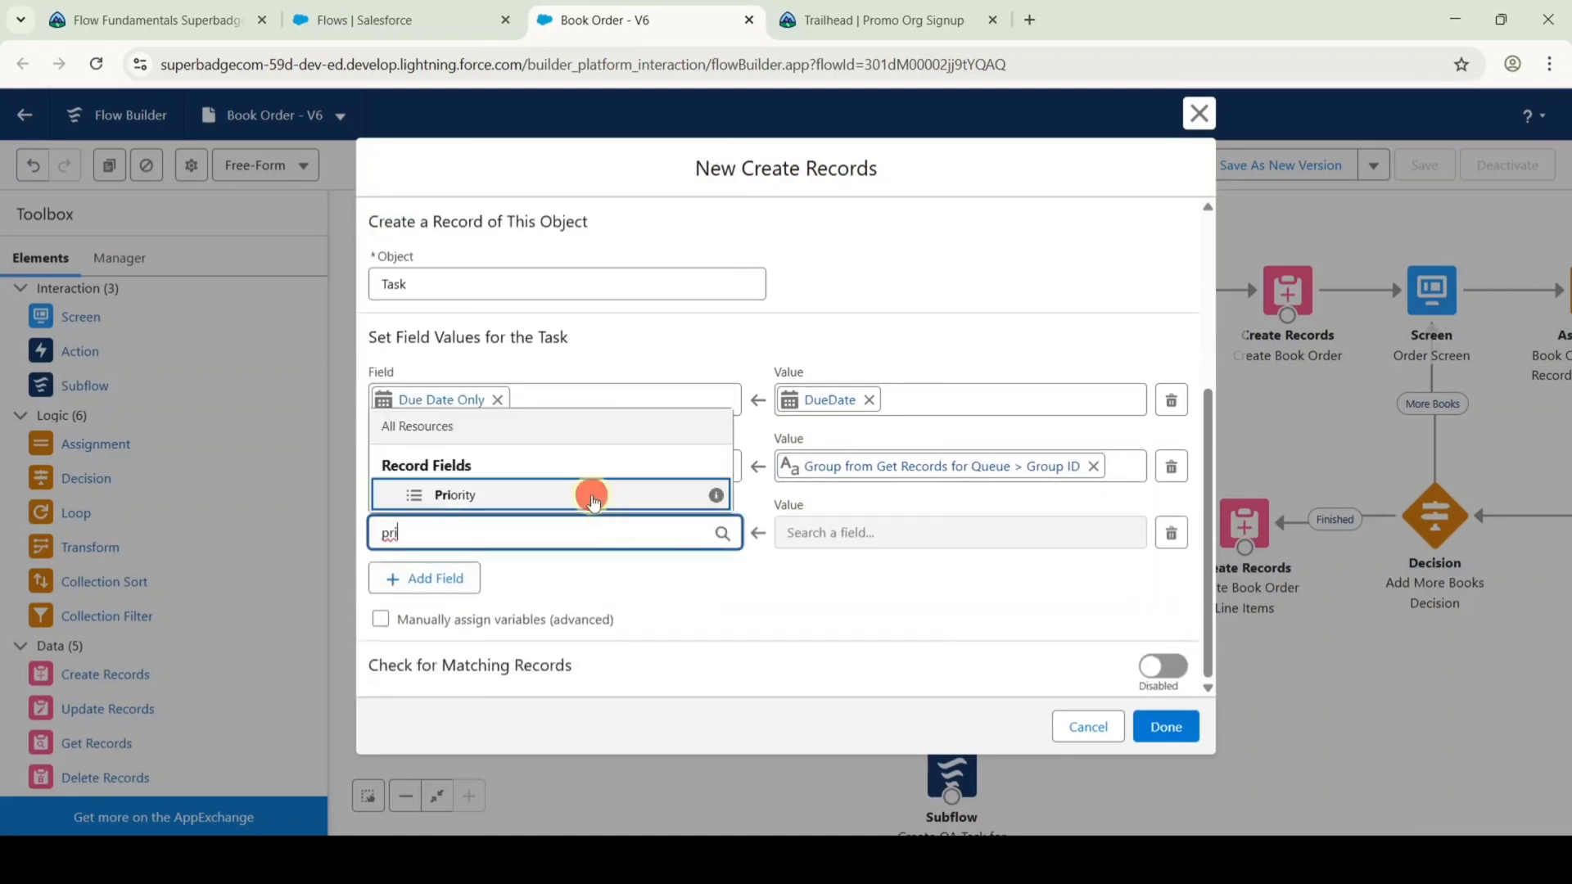
left_click(596, 495)
left_click(846, 543)
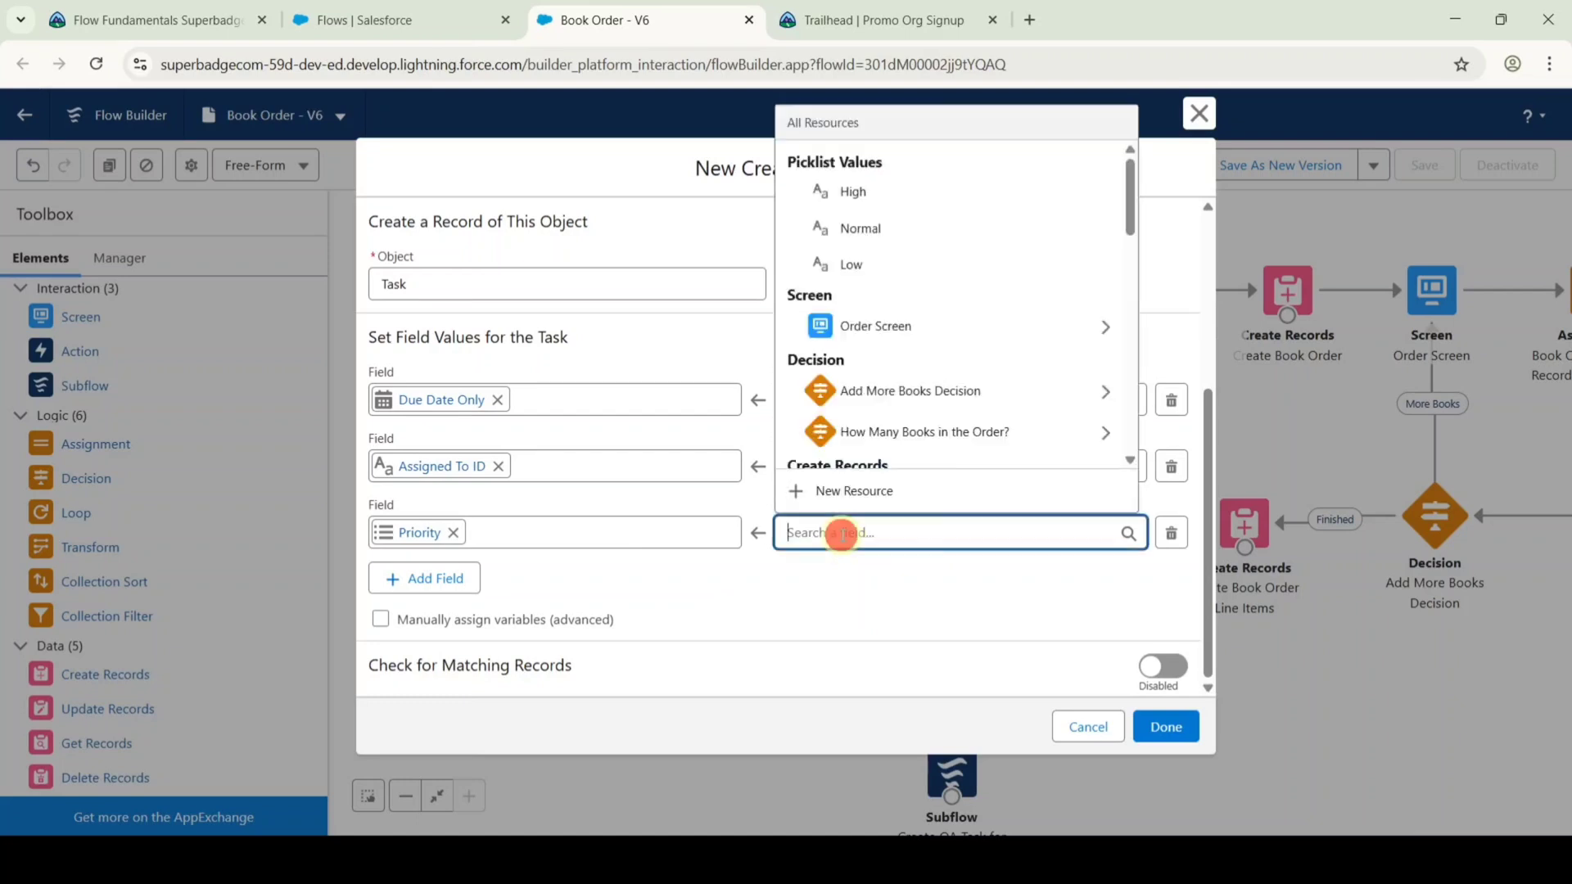
left_click(802, 218)
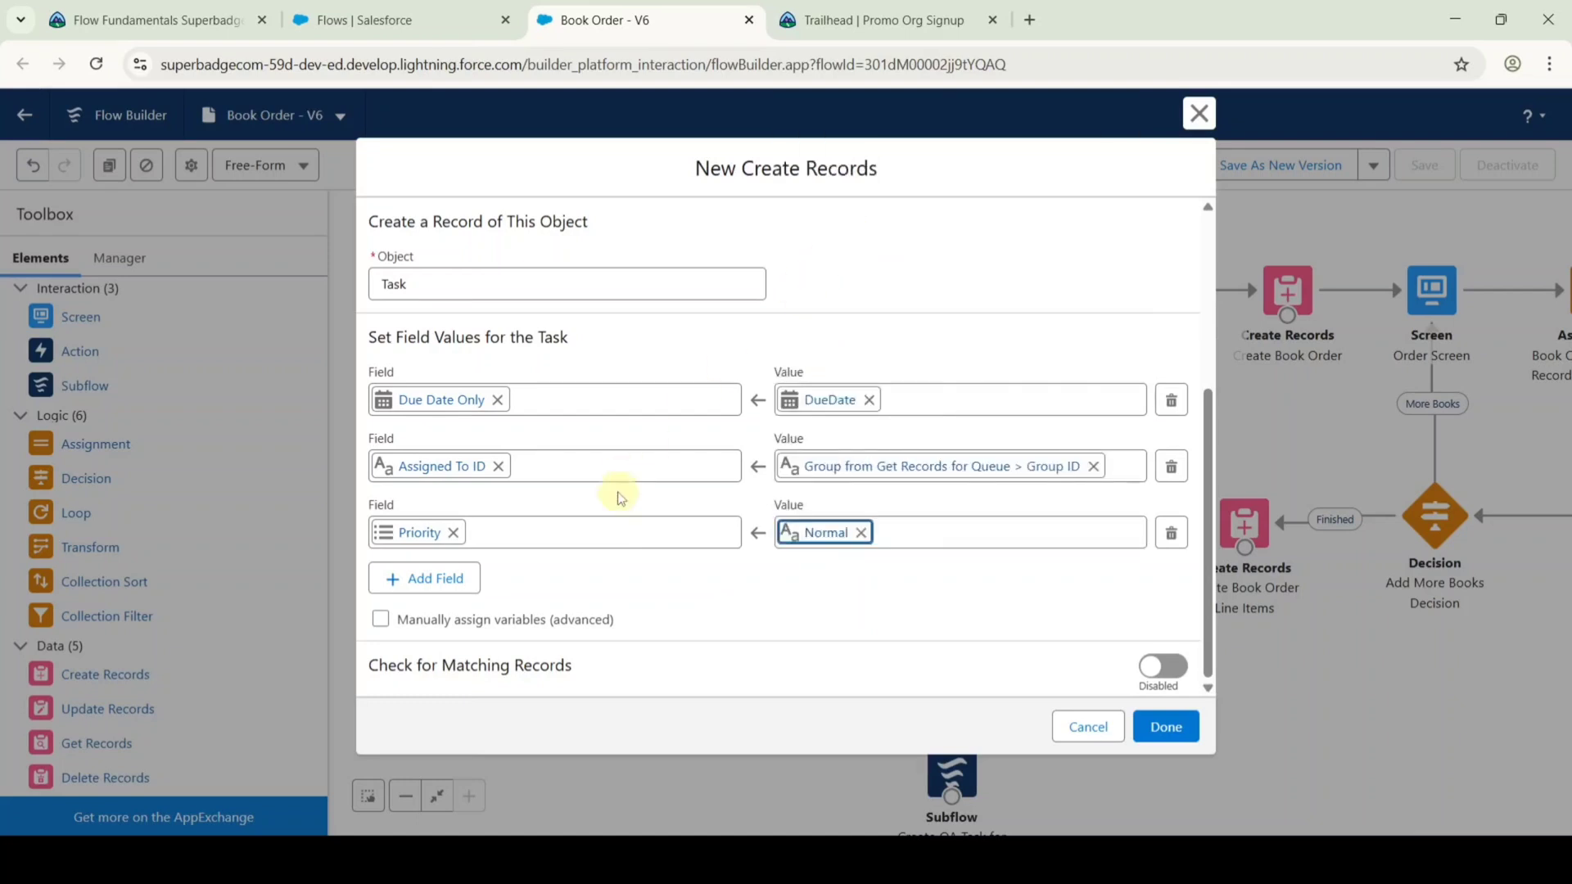
Add a Subject field value to the Task, set to Add Bookmark copied from the Trailhead challenge instructions.
left_click(458, 579)
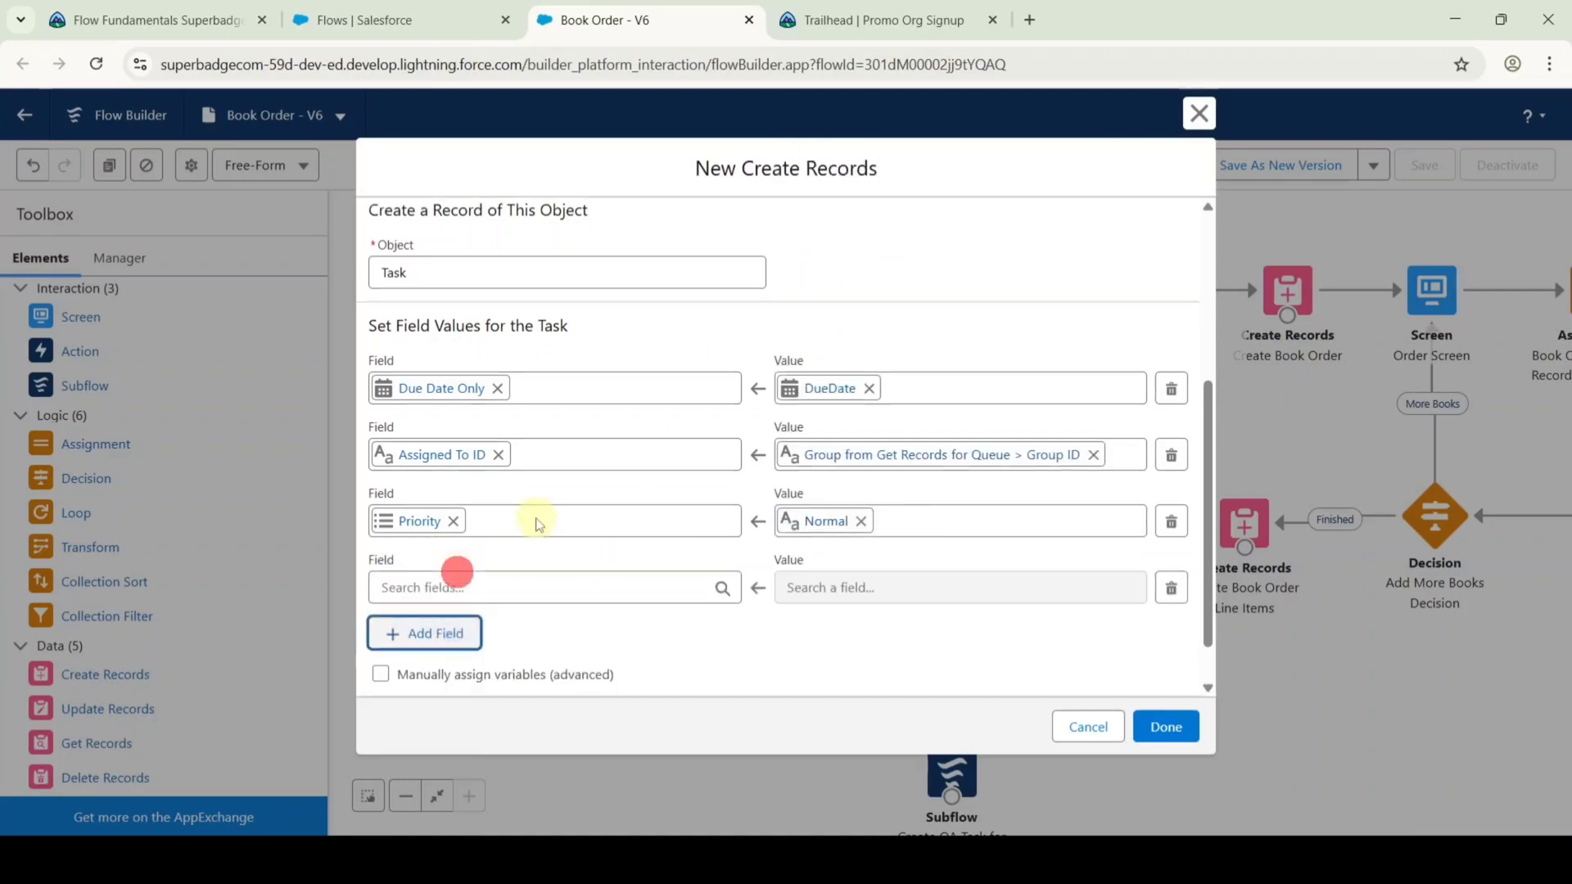
left_click(522, 528)
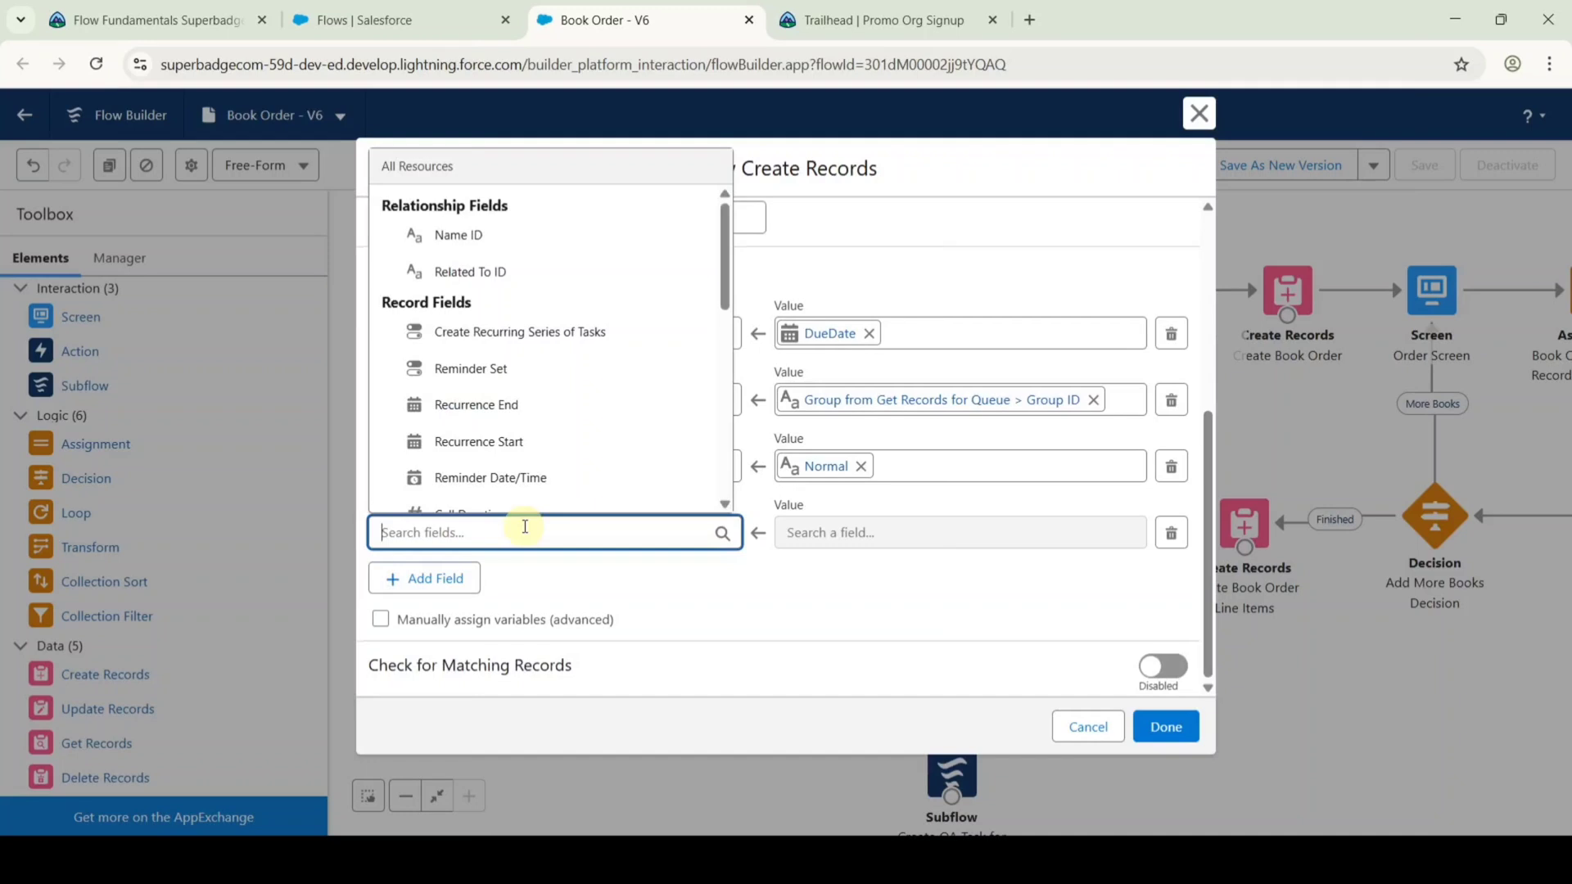
type("sub")
left_click(504, 493)
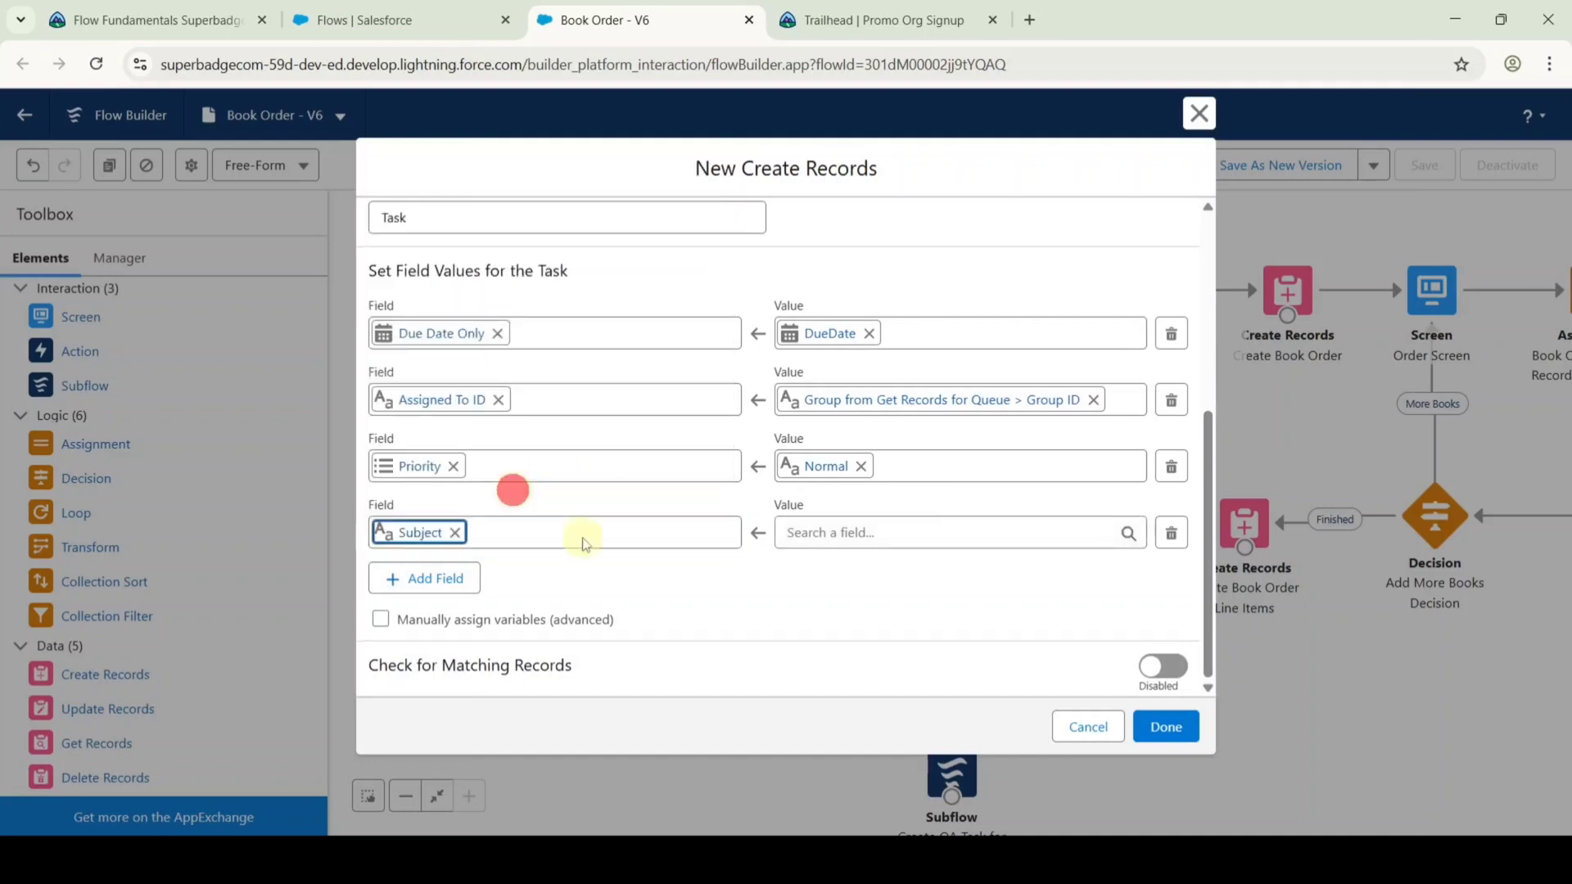
left_click(147, 19)
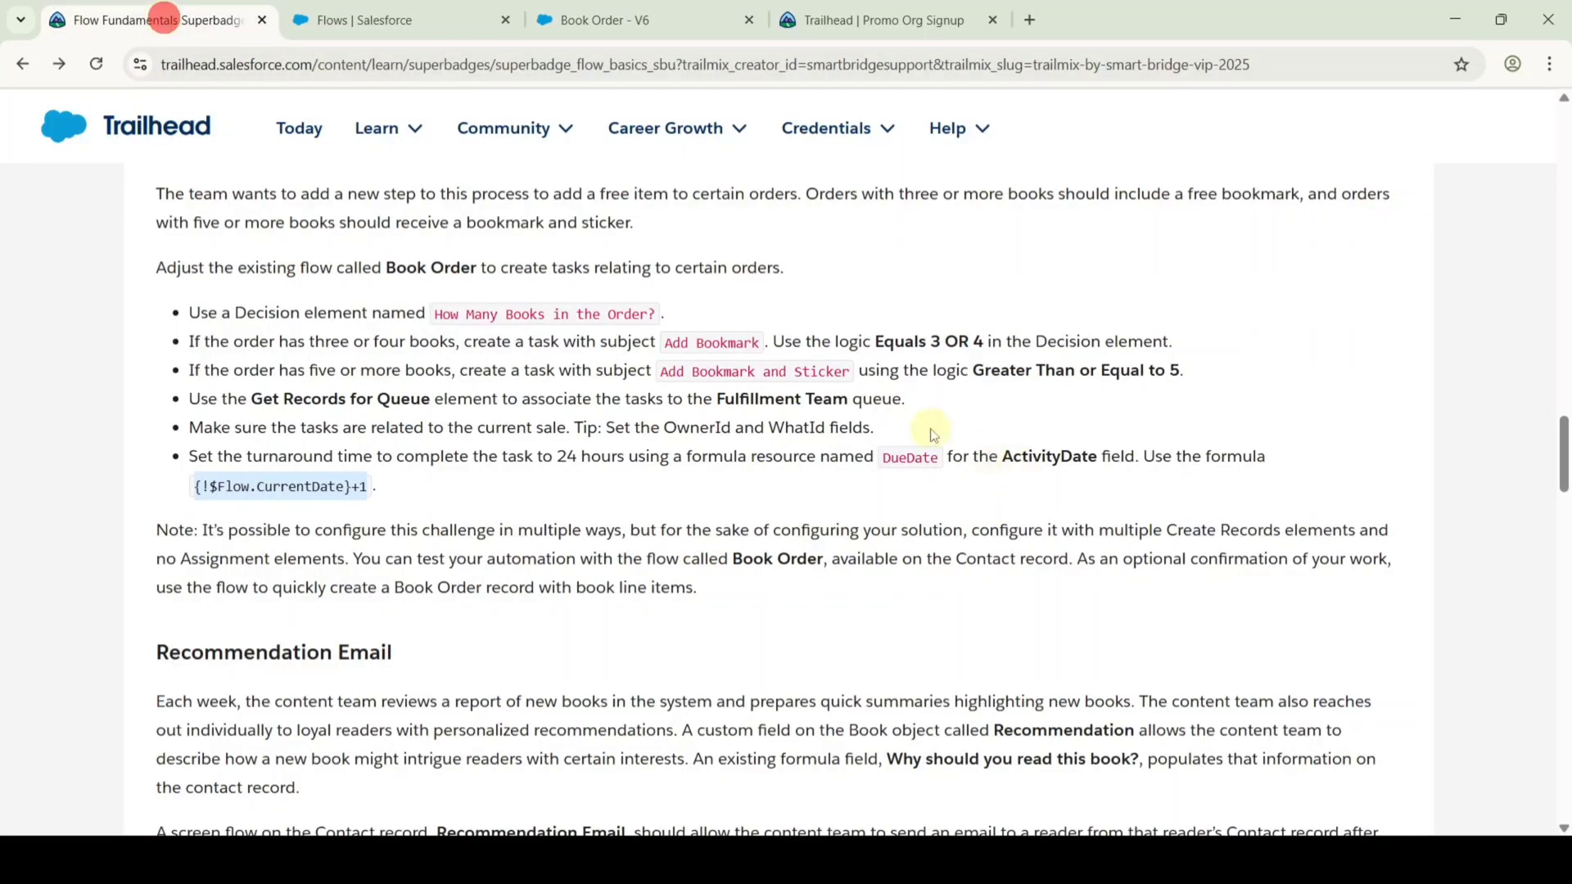
left_click_drag(665, 344, 762, 347)
key("ctrl+c")
left_click(591, 19)
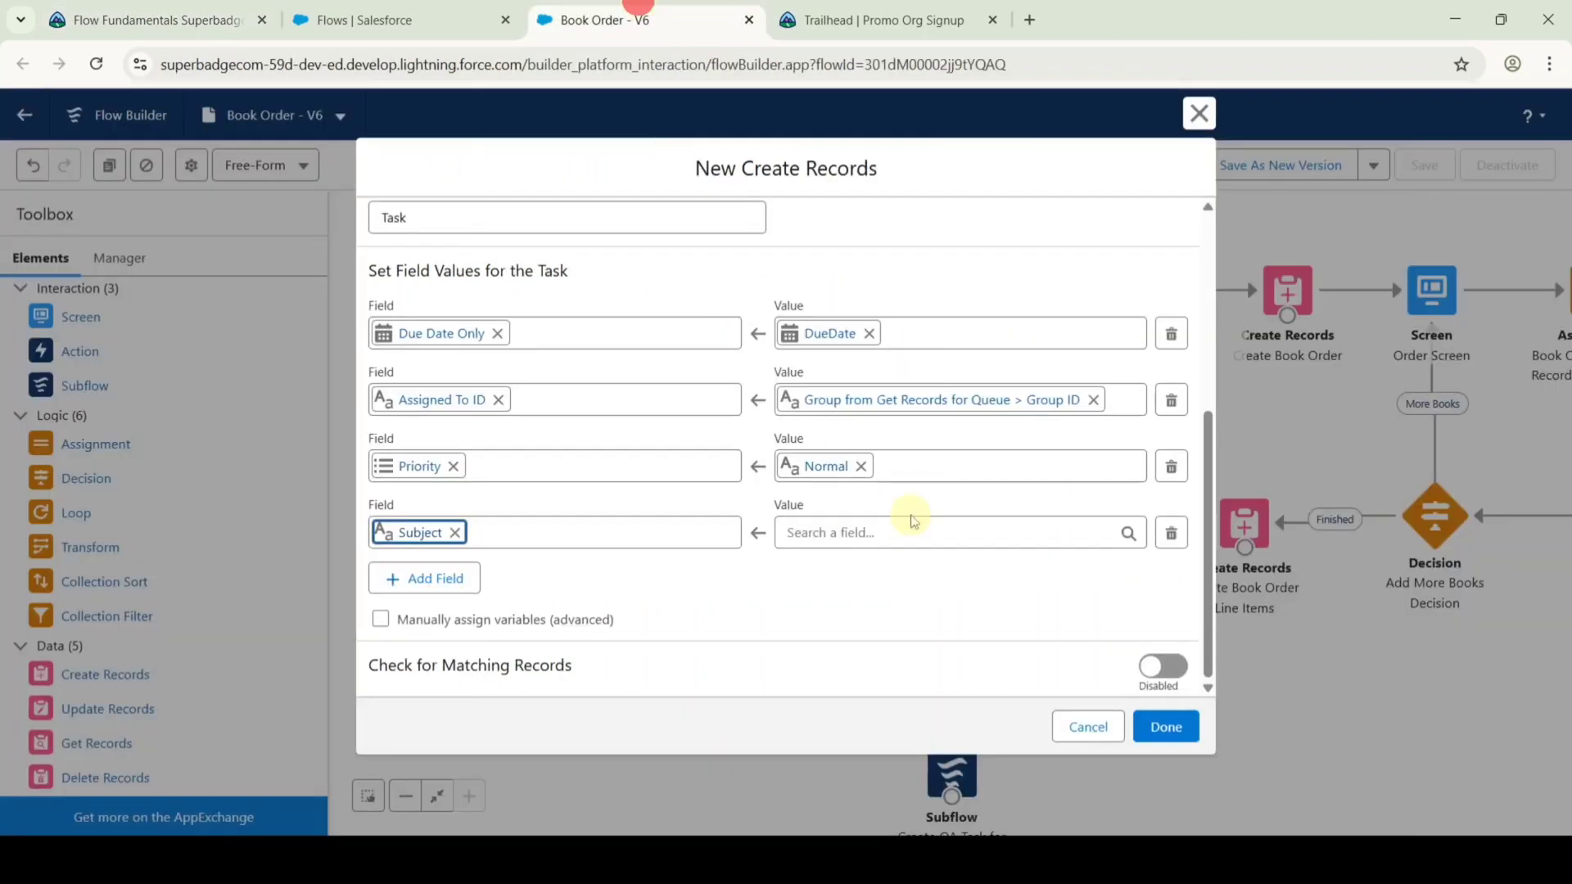
left_click(905, 532)
key("ctrl+v")
left_click(899, 587)
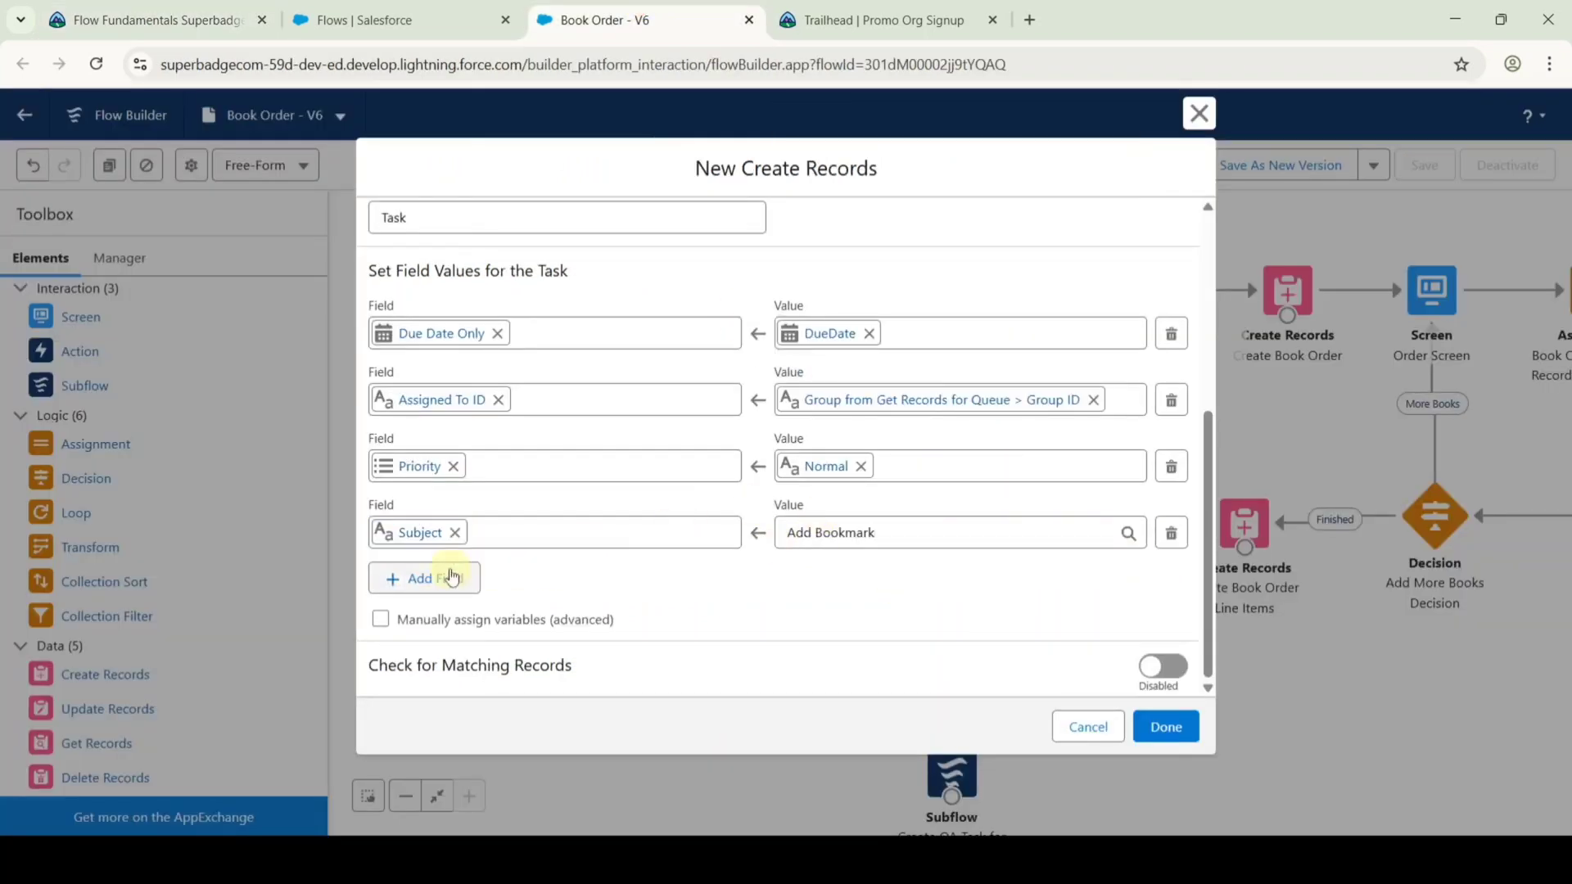
Add a Related To ID field value to the Task, set to Book Order of the varBookLineItem record variable.
left_click(423, 582)
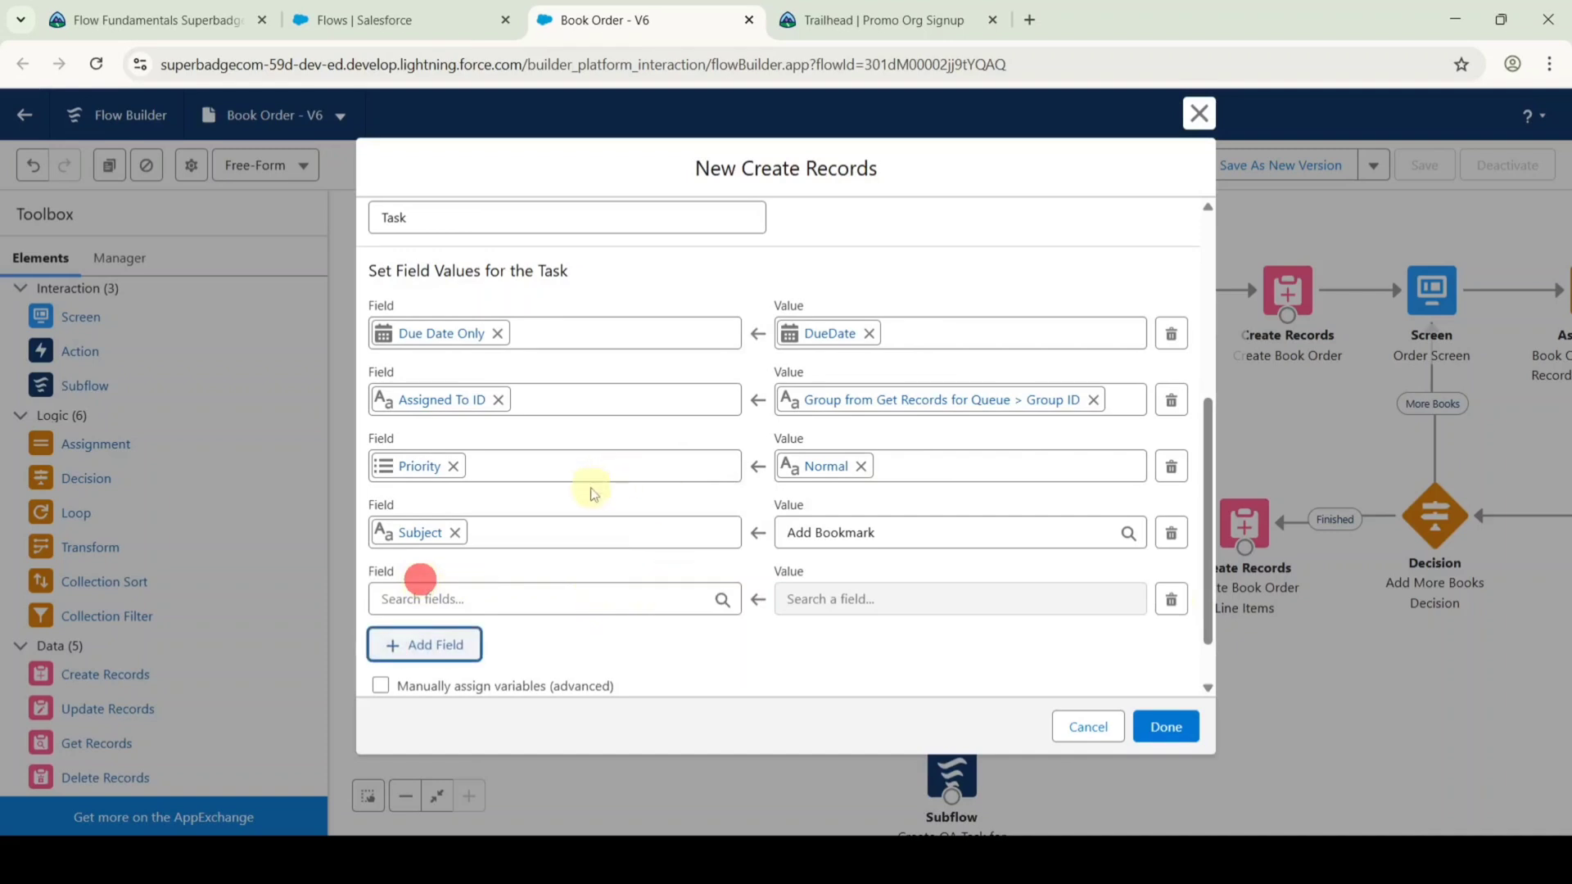
scroll(437, 522, "down", 1)
left_click(465, 537)
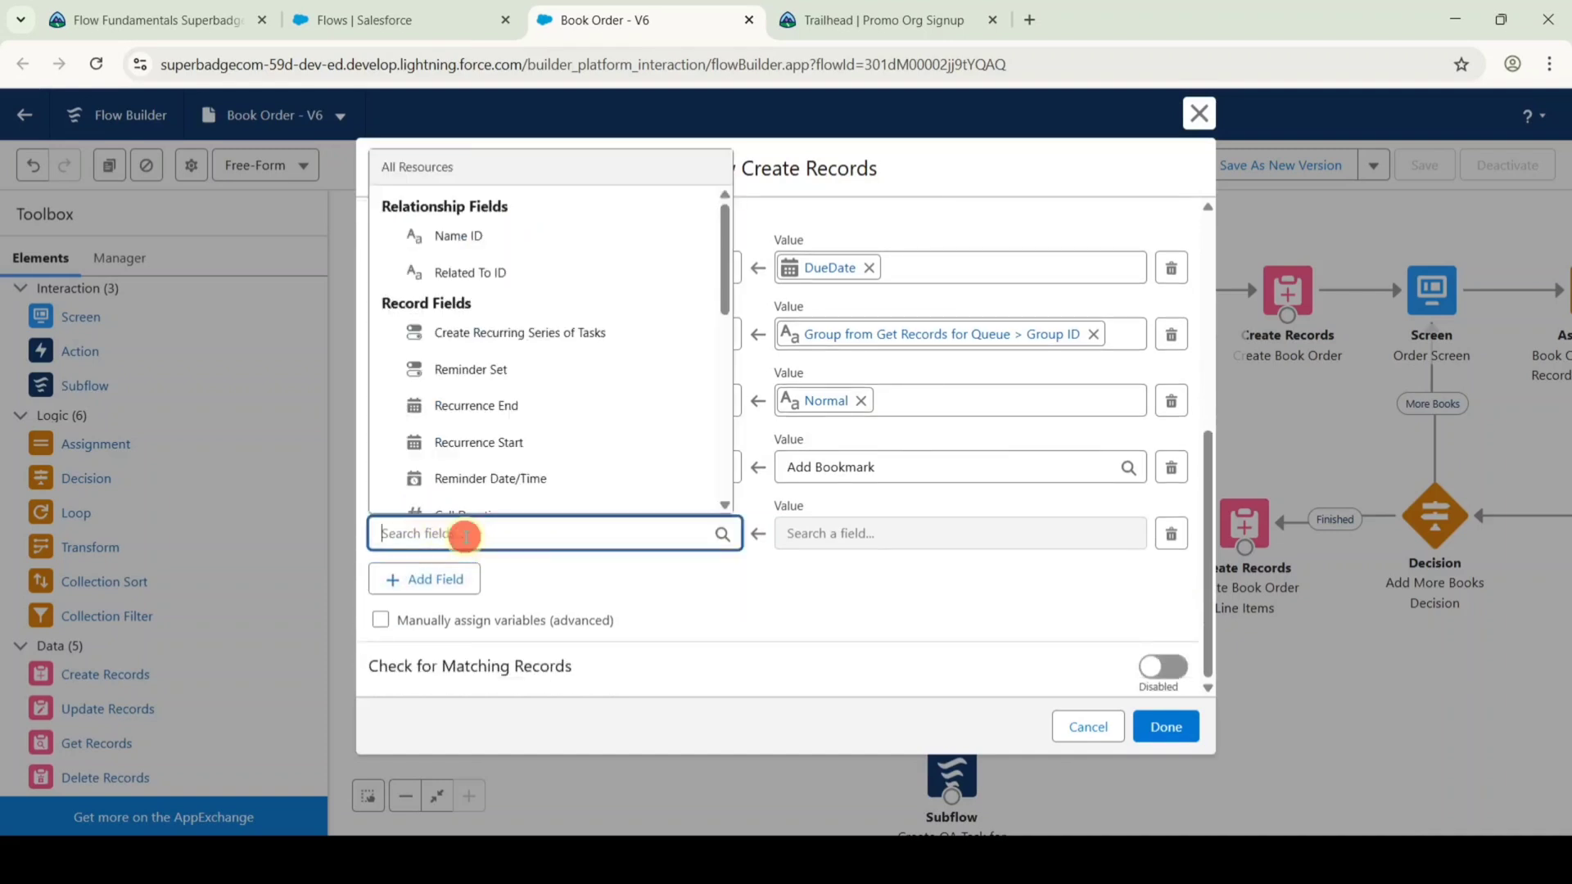
type("wha")
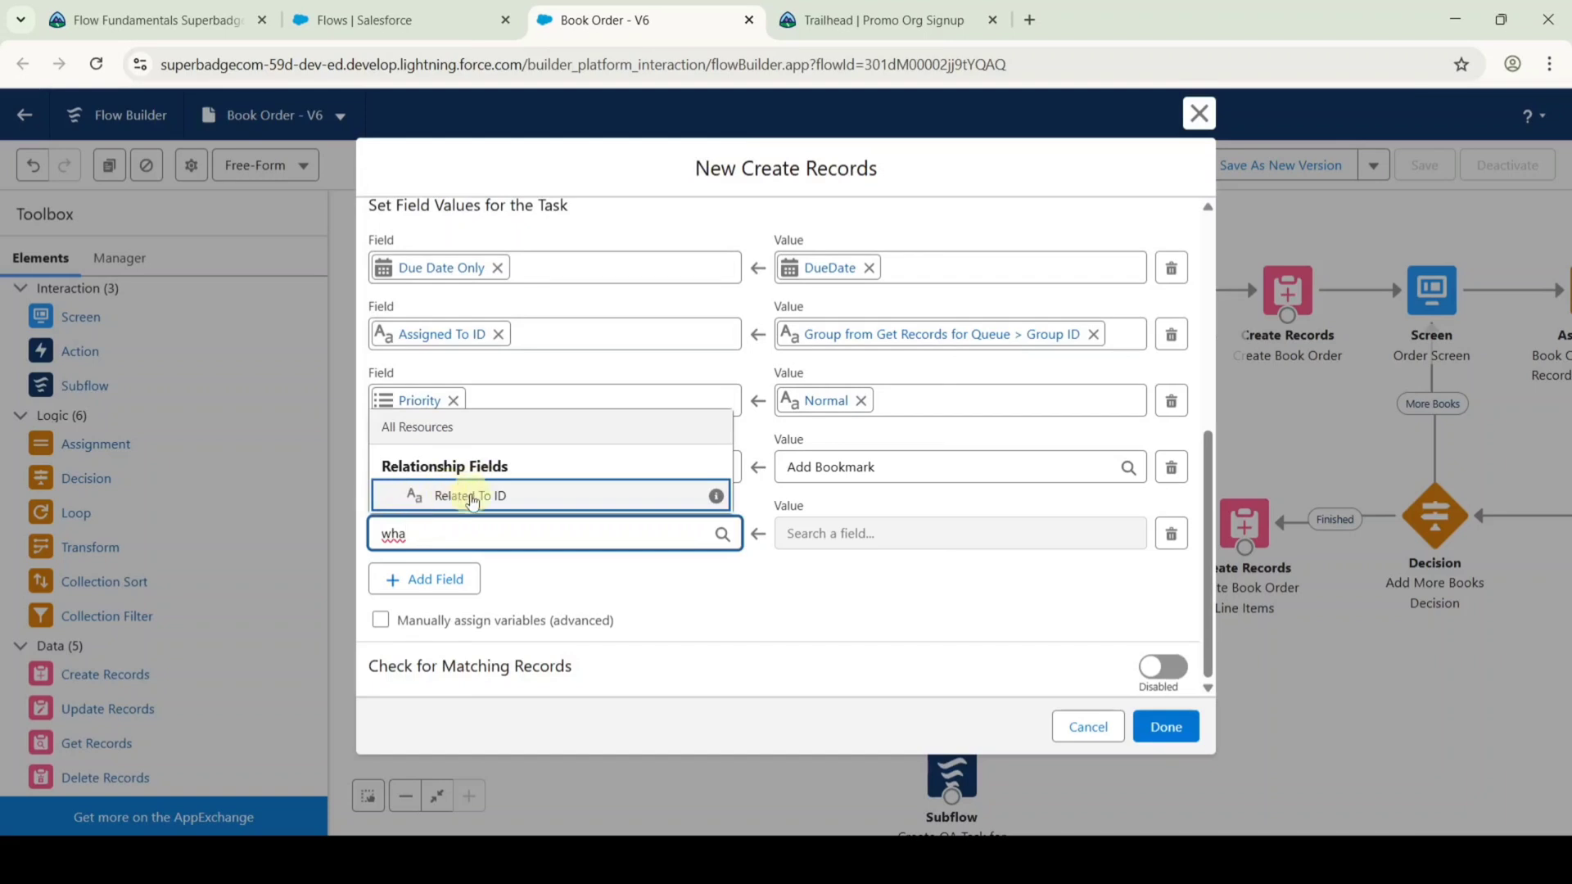
left_click(470, 494)
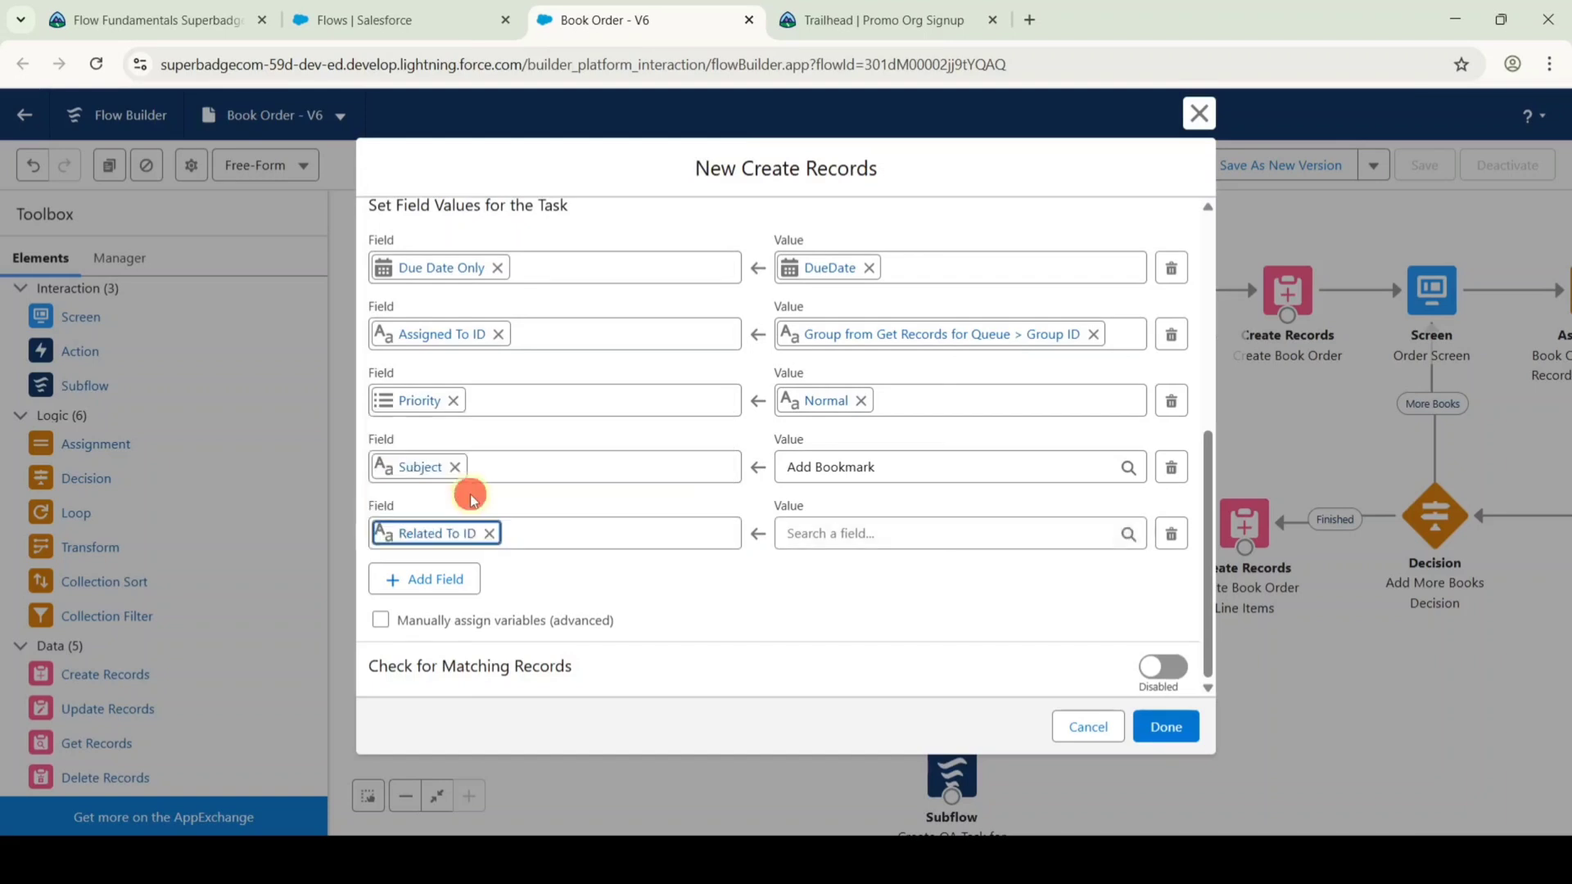
left_click(864, 532)
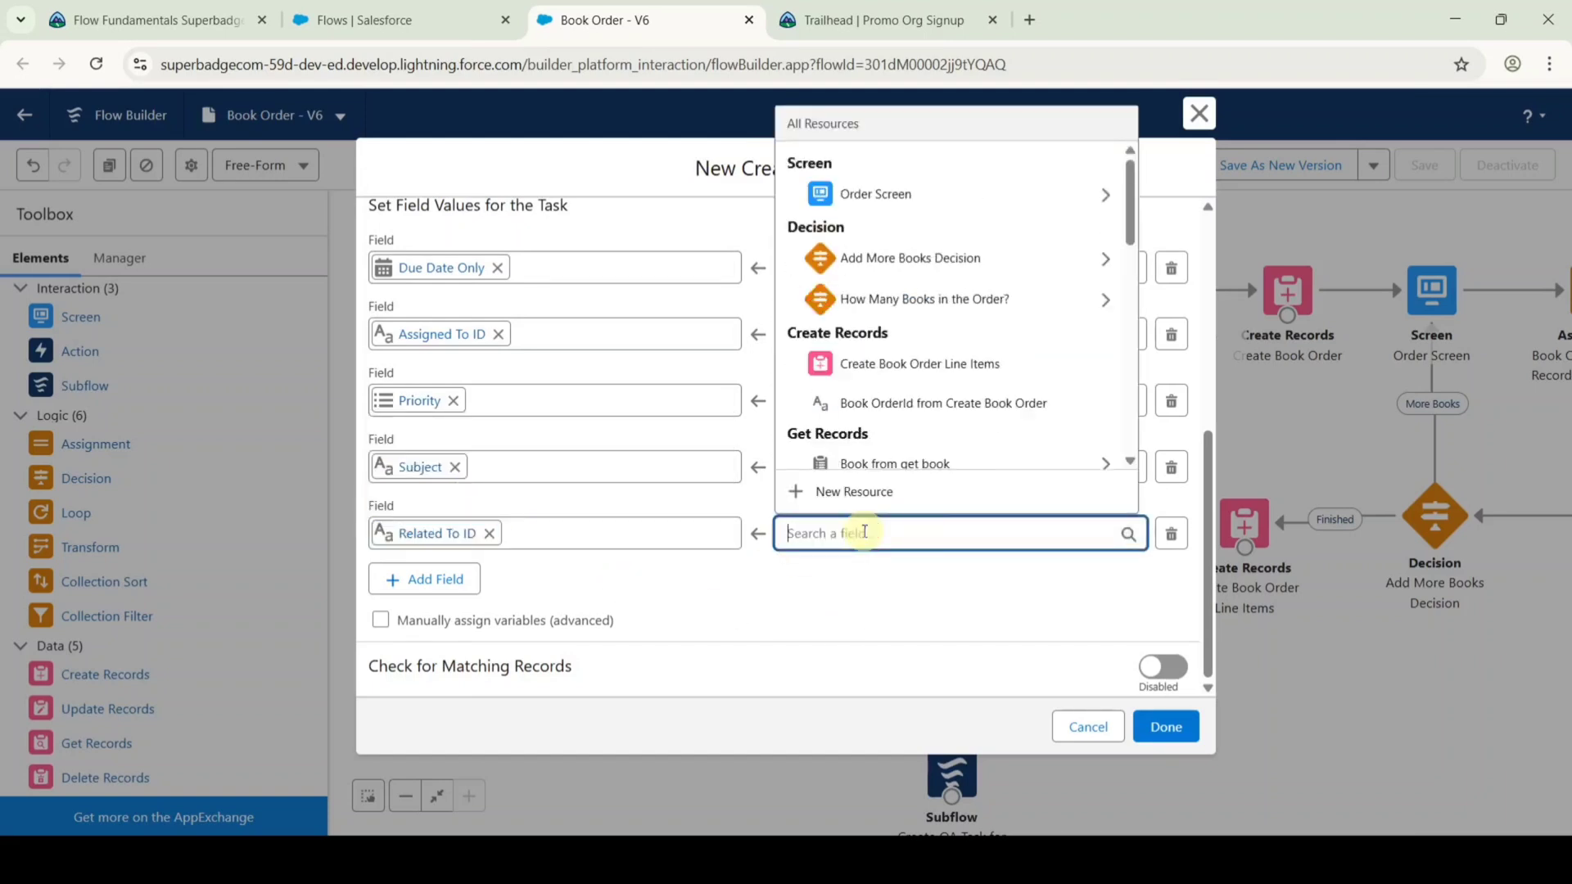
type("var")
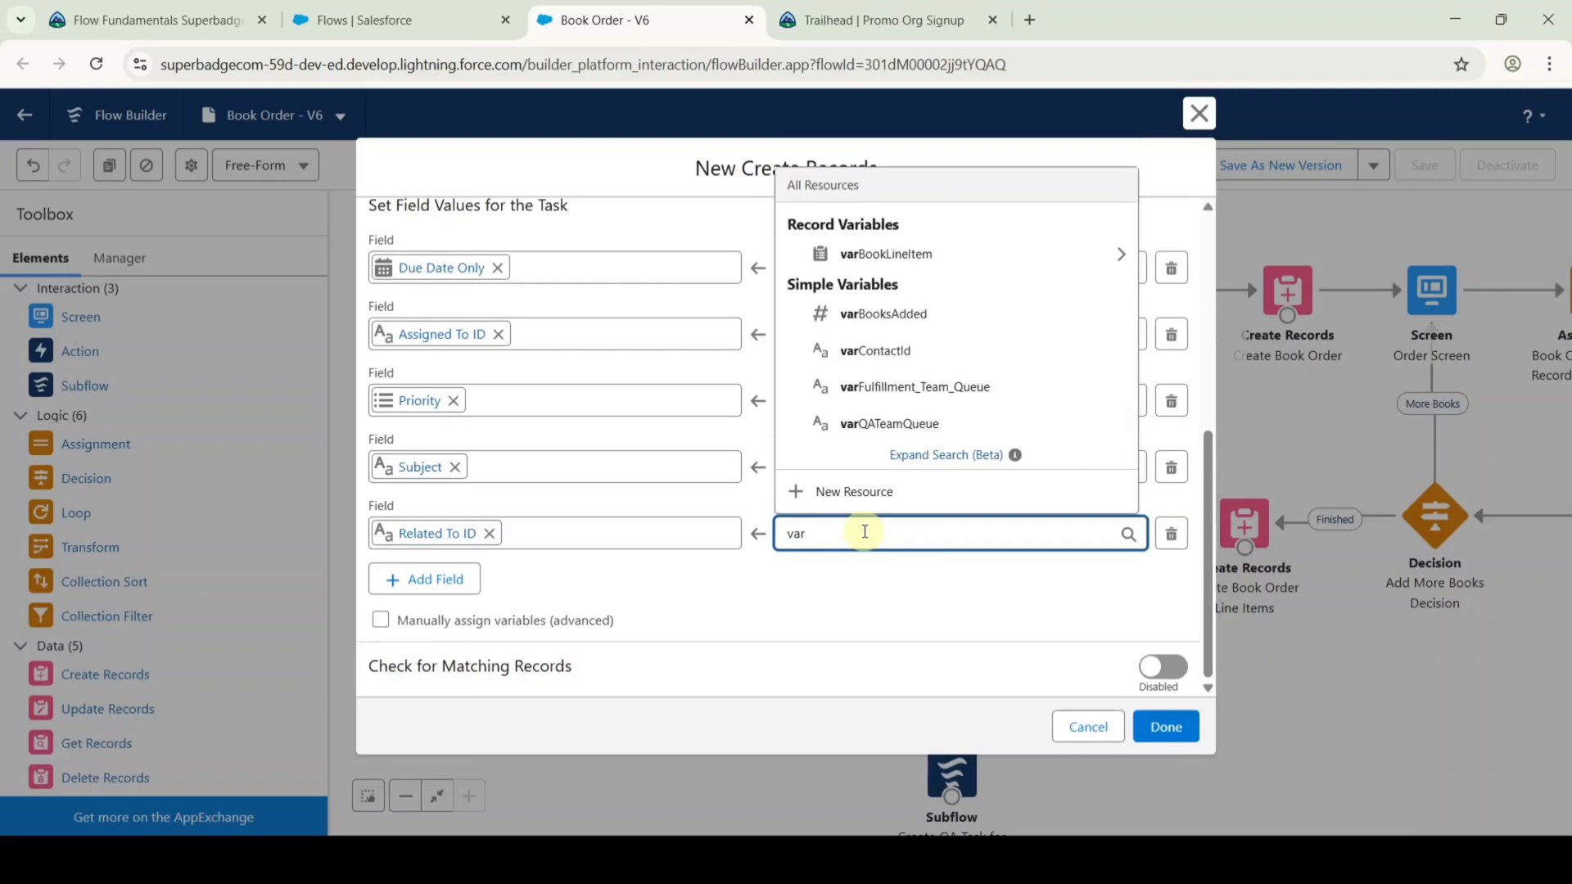
left_click(913, 261)
type("b")
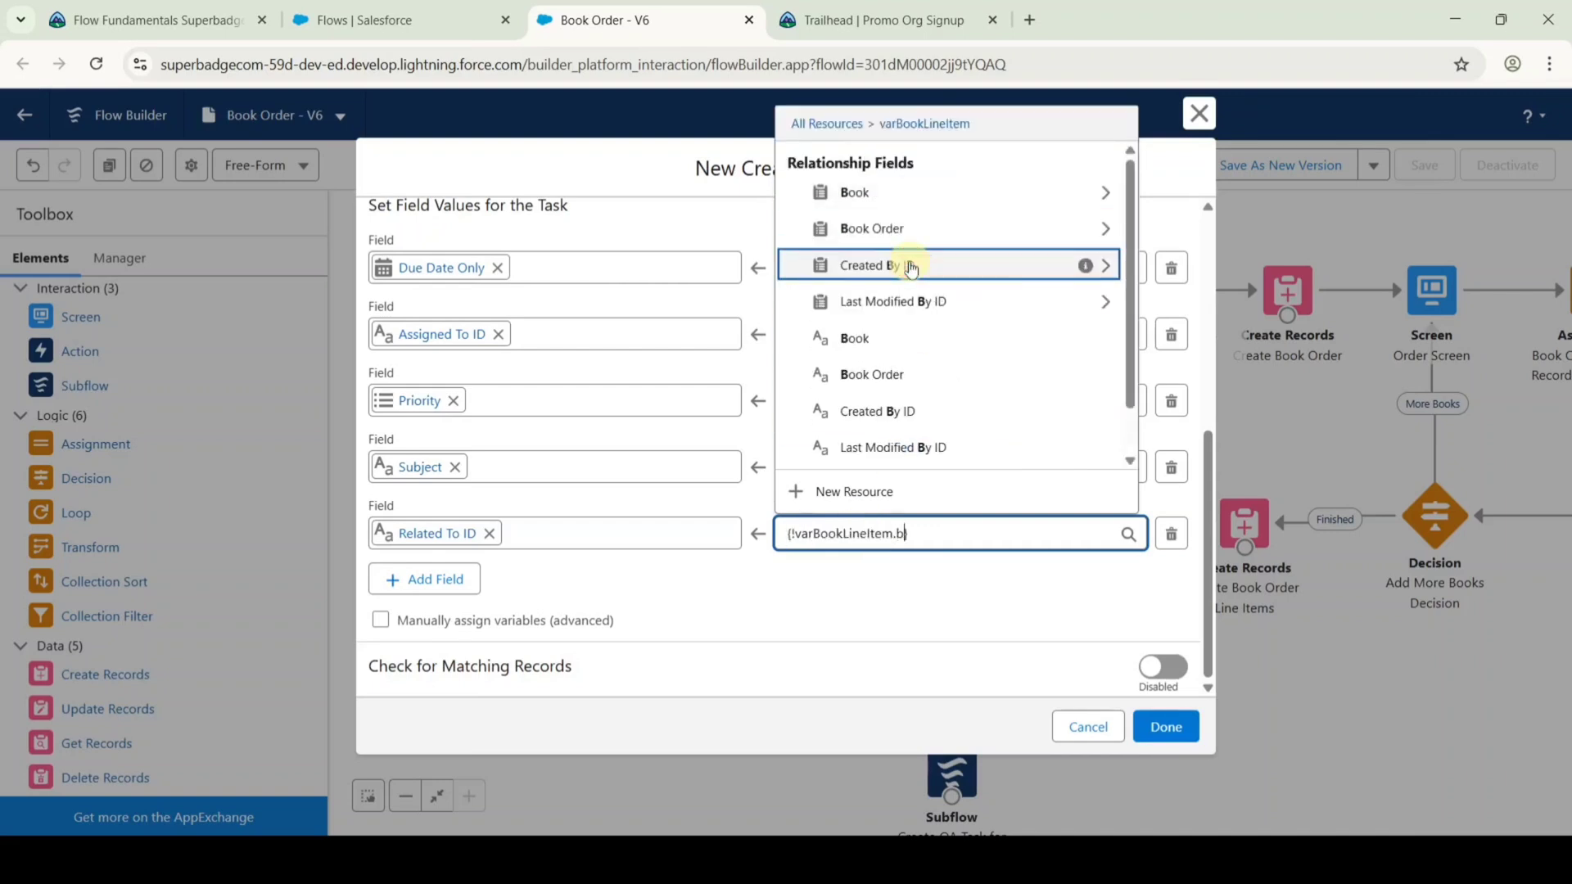
type("ook")
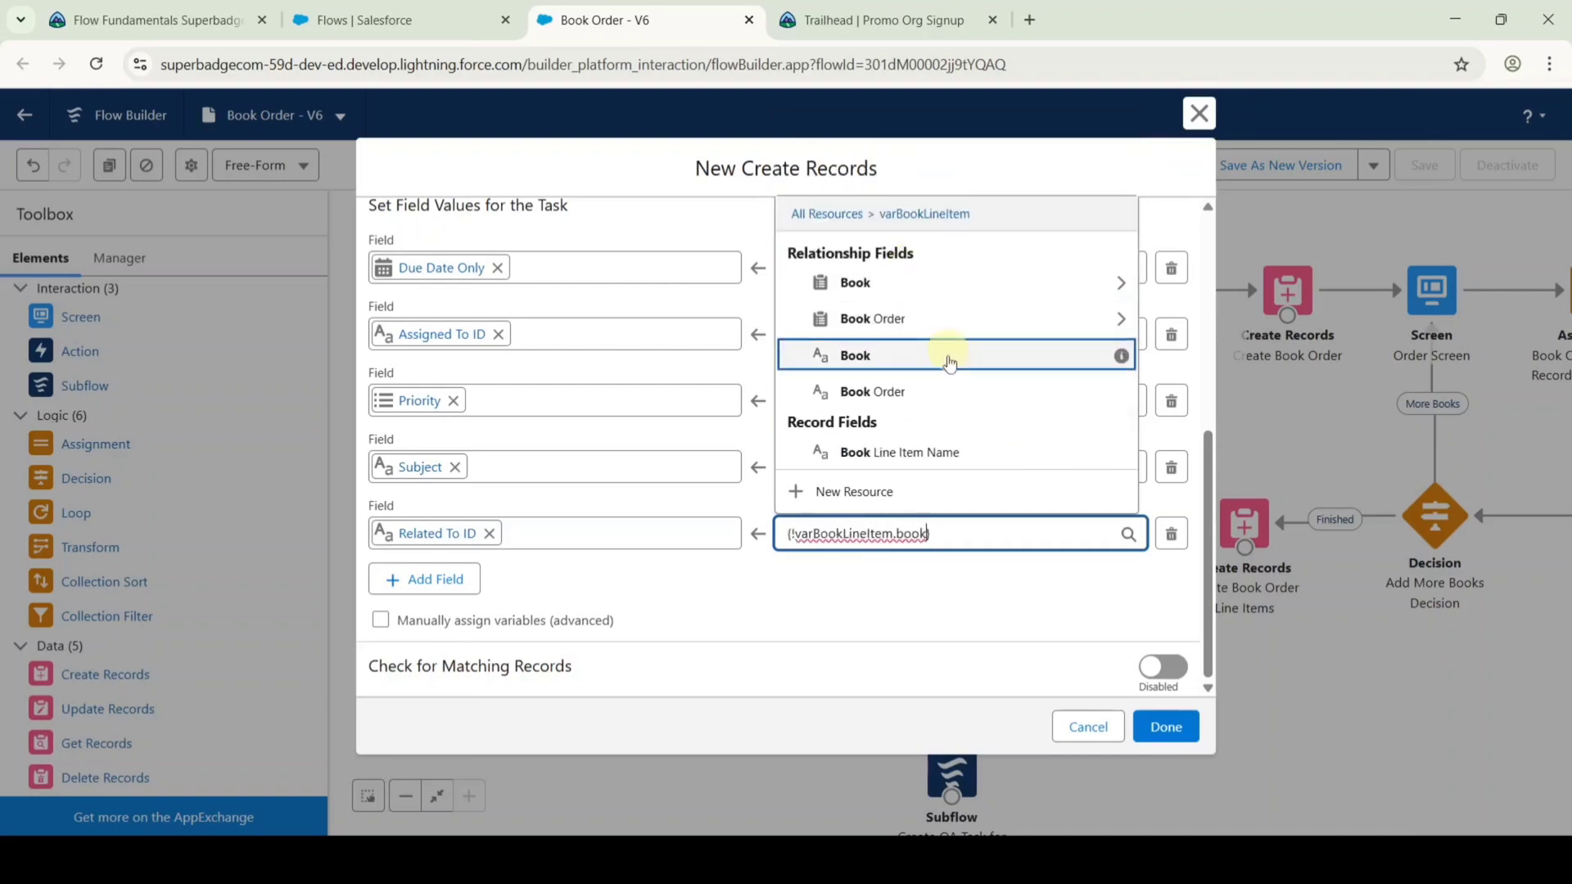
left_click(876, 400)
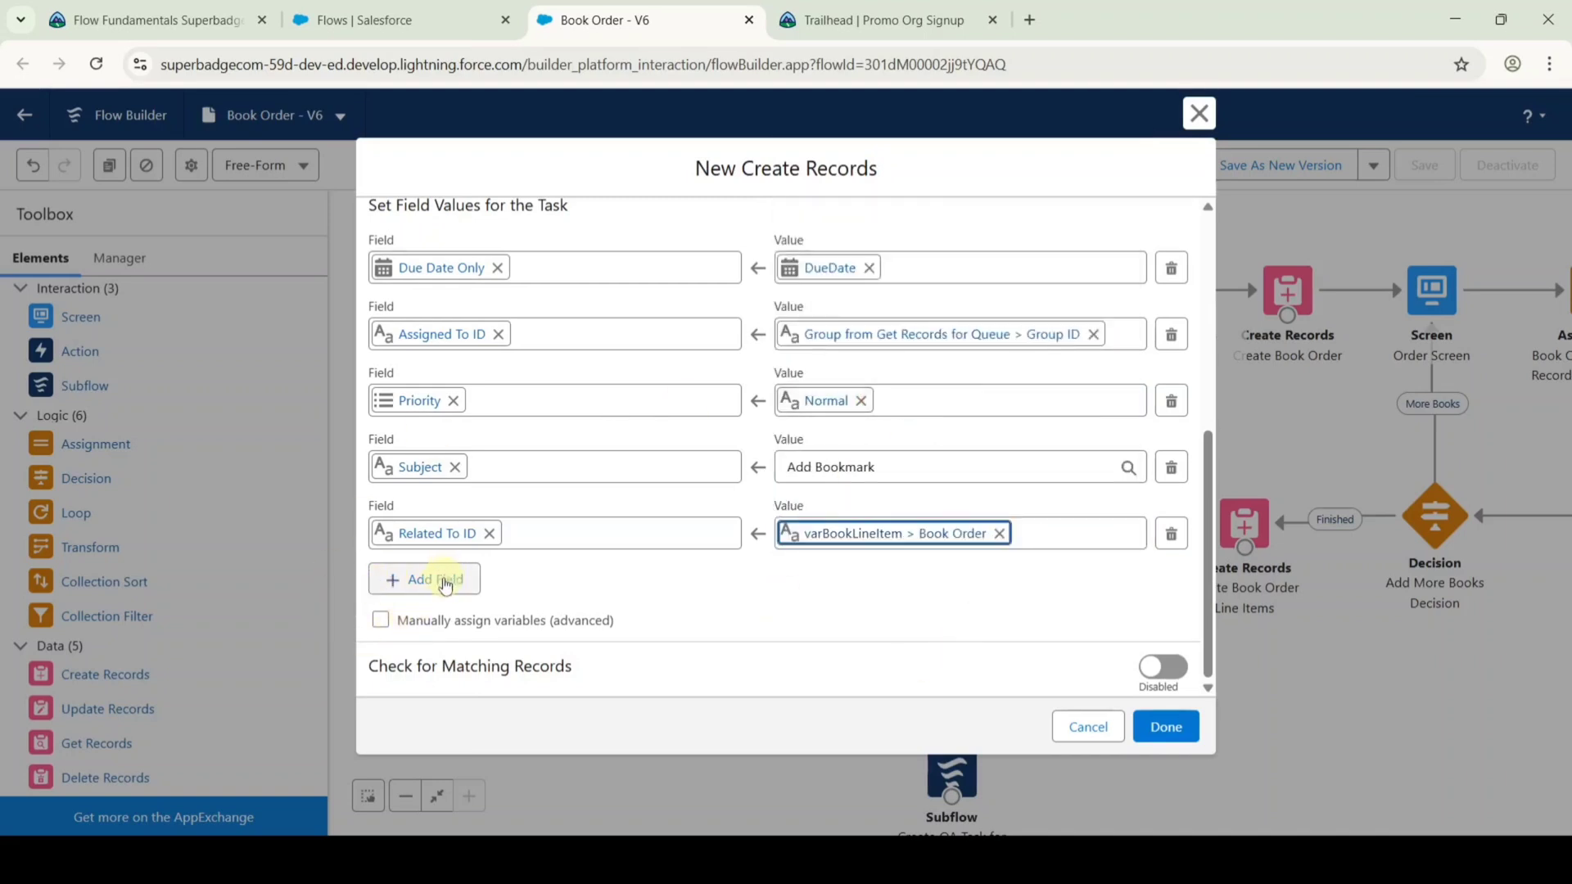
Add a Name ID field value to the Task, set to the varContactId variable.
left_click(383, 581)
scroll(573, 508, "down", 1)
left_click(562, 534)
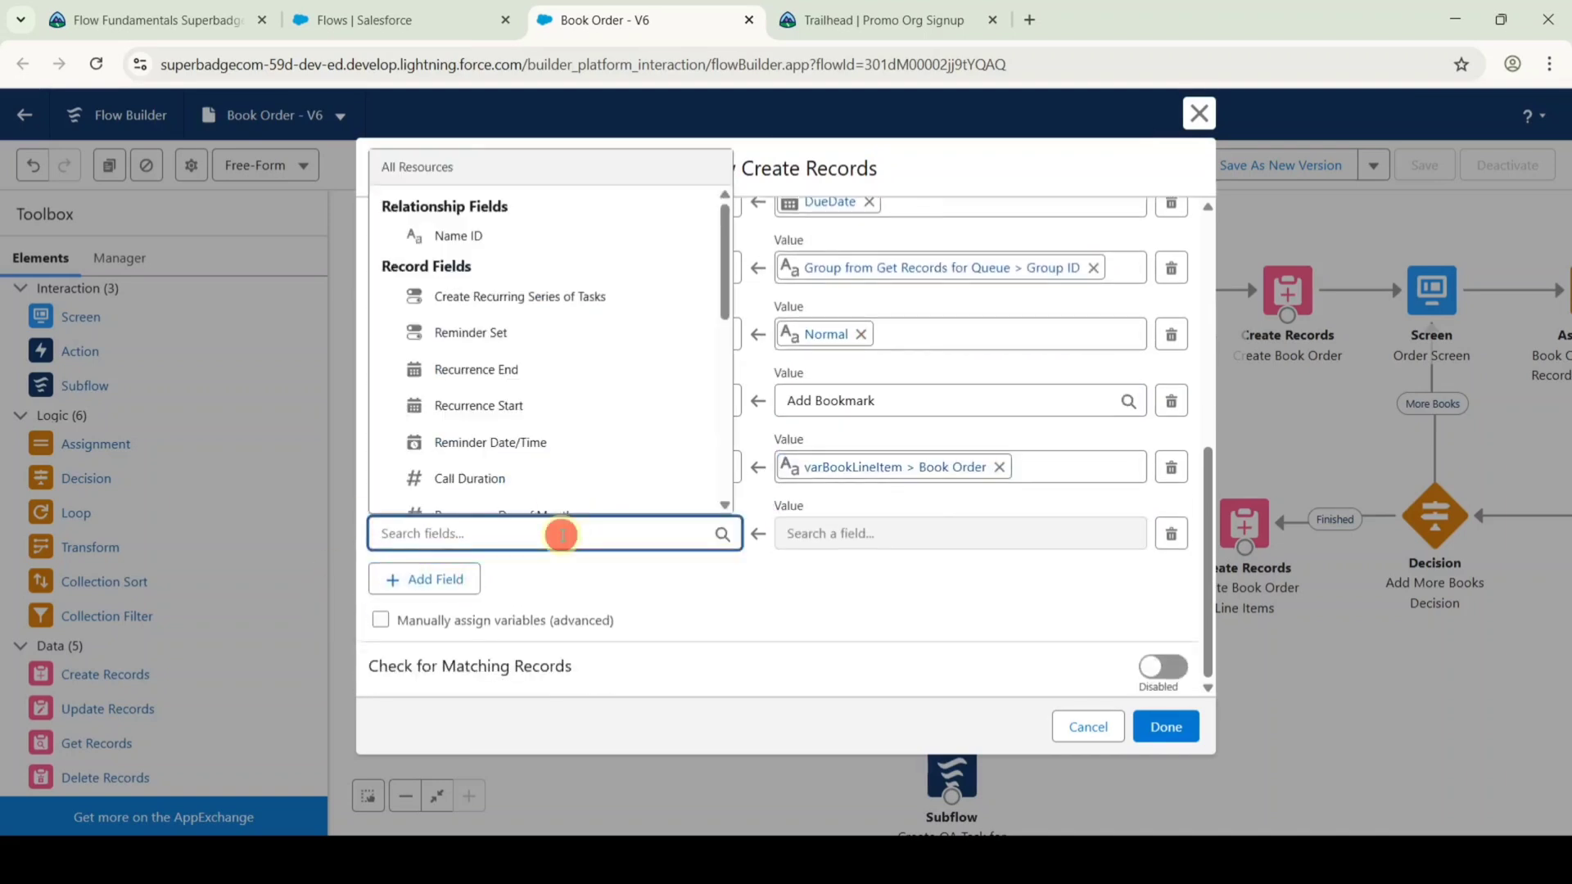
type("who")
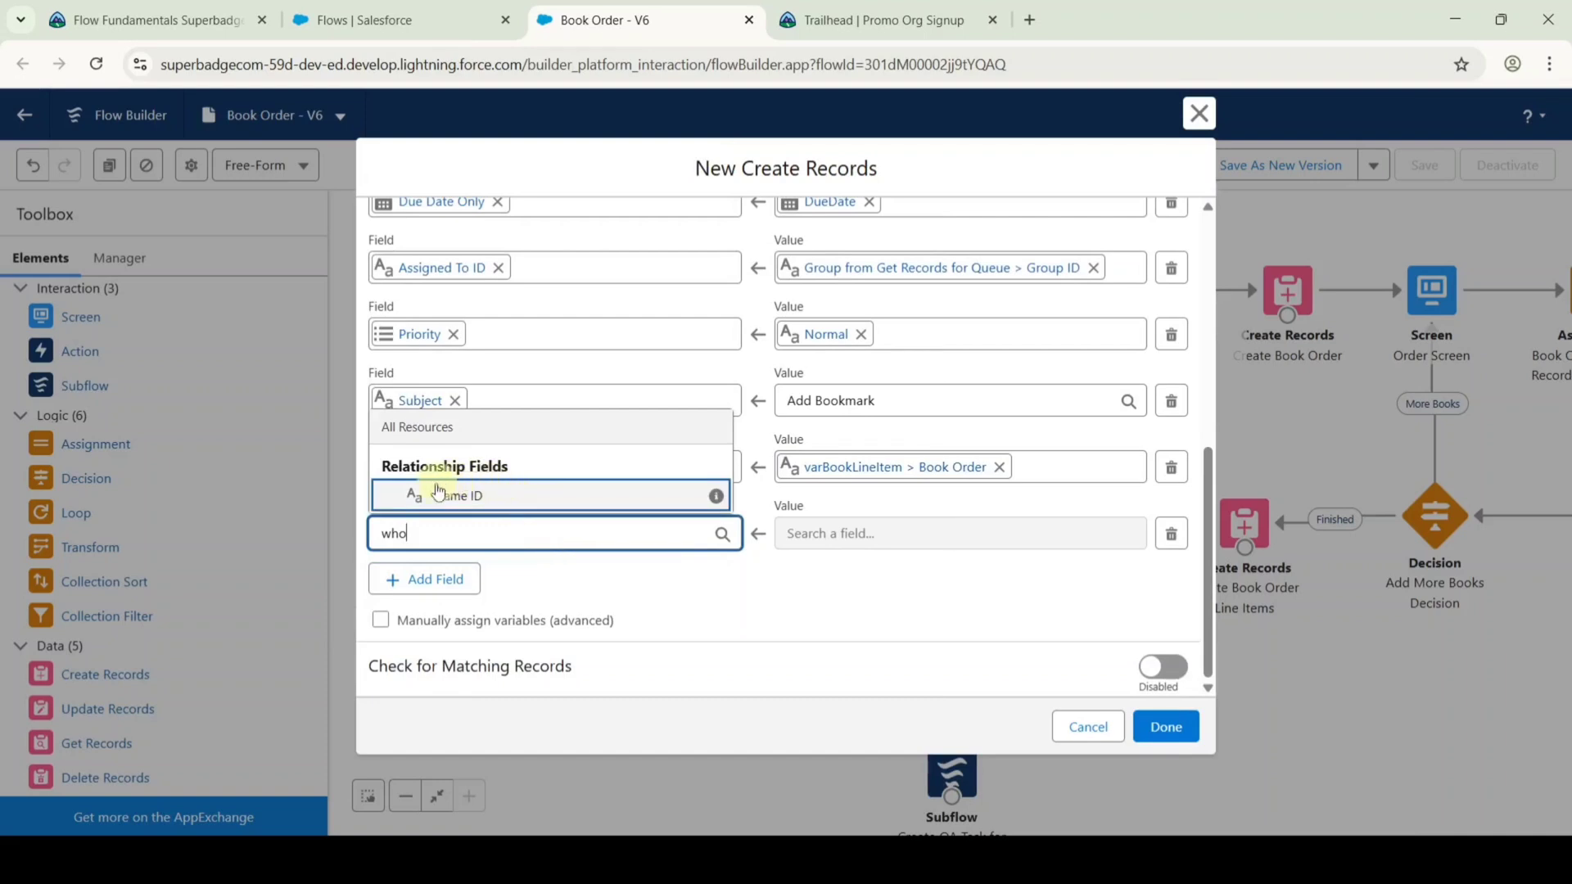
left_click(478, 495)
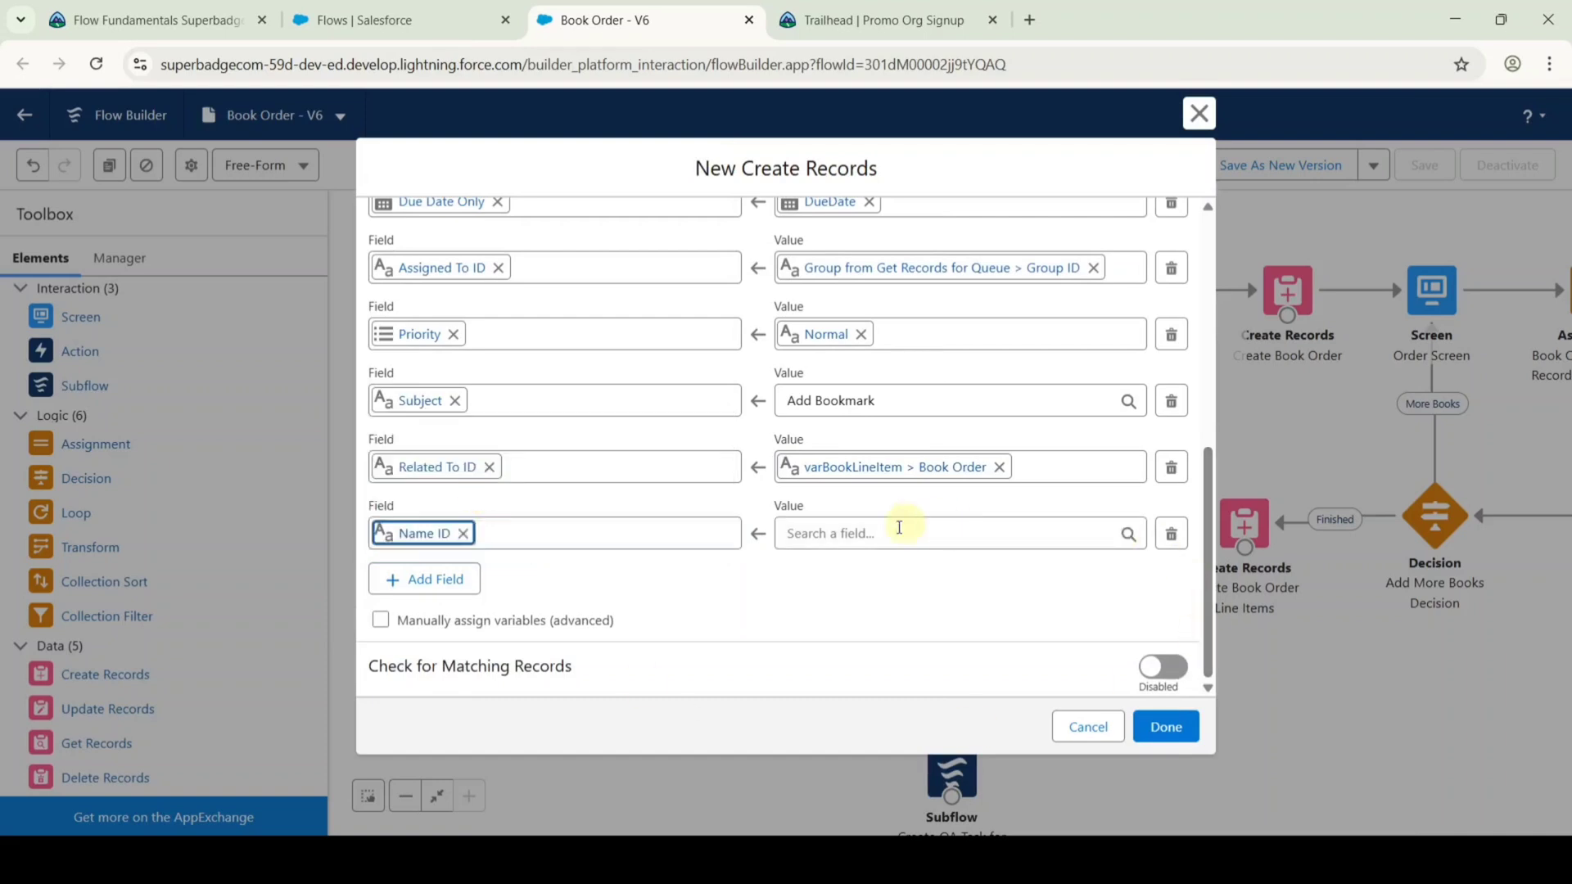
left_click(868, 538)
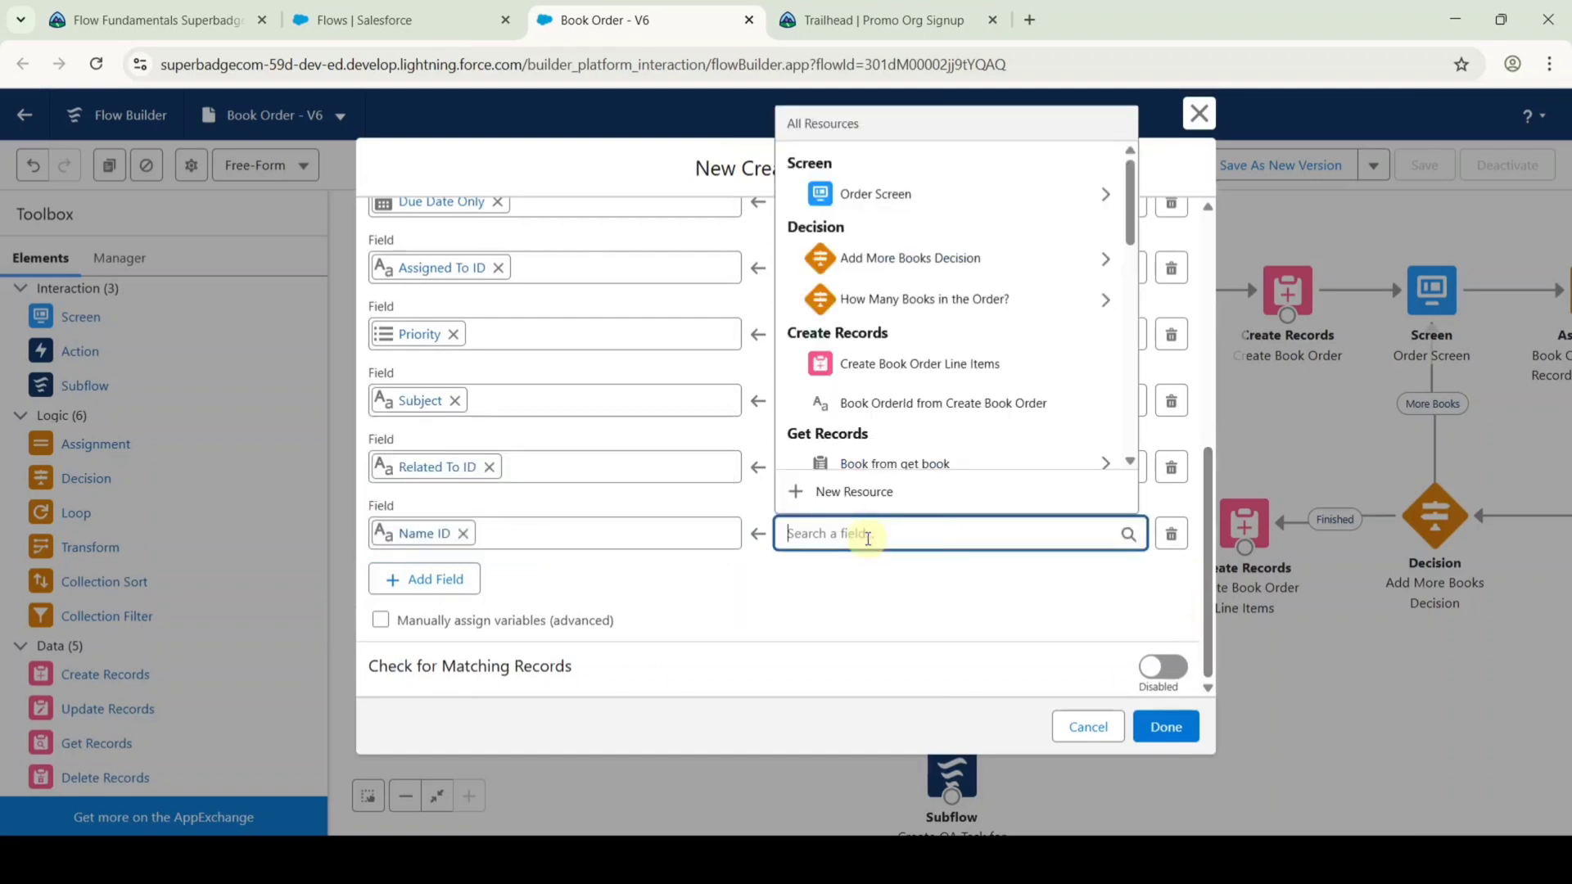
type("var")
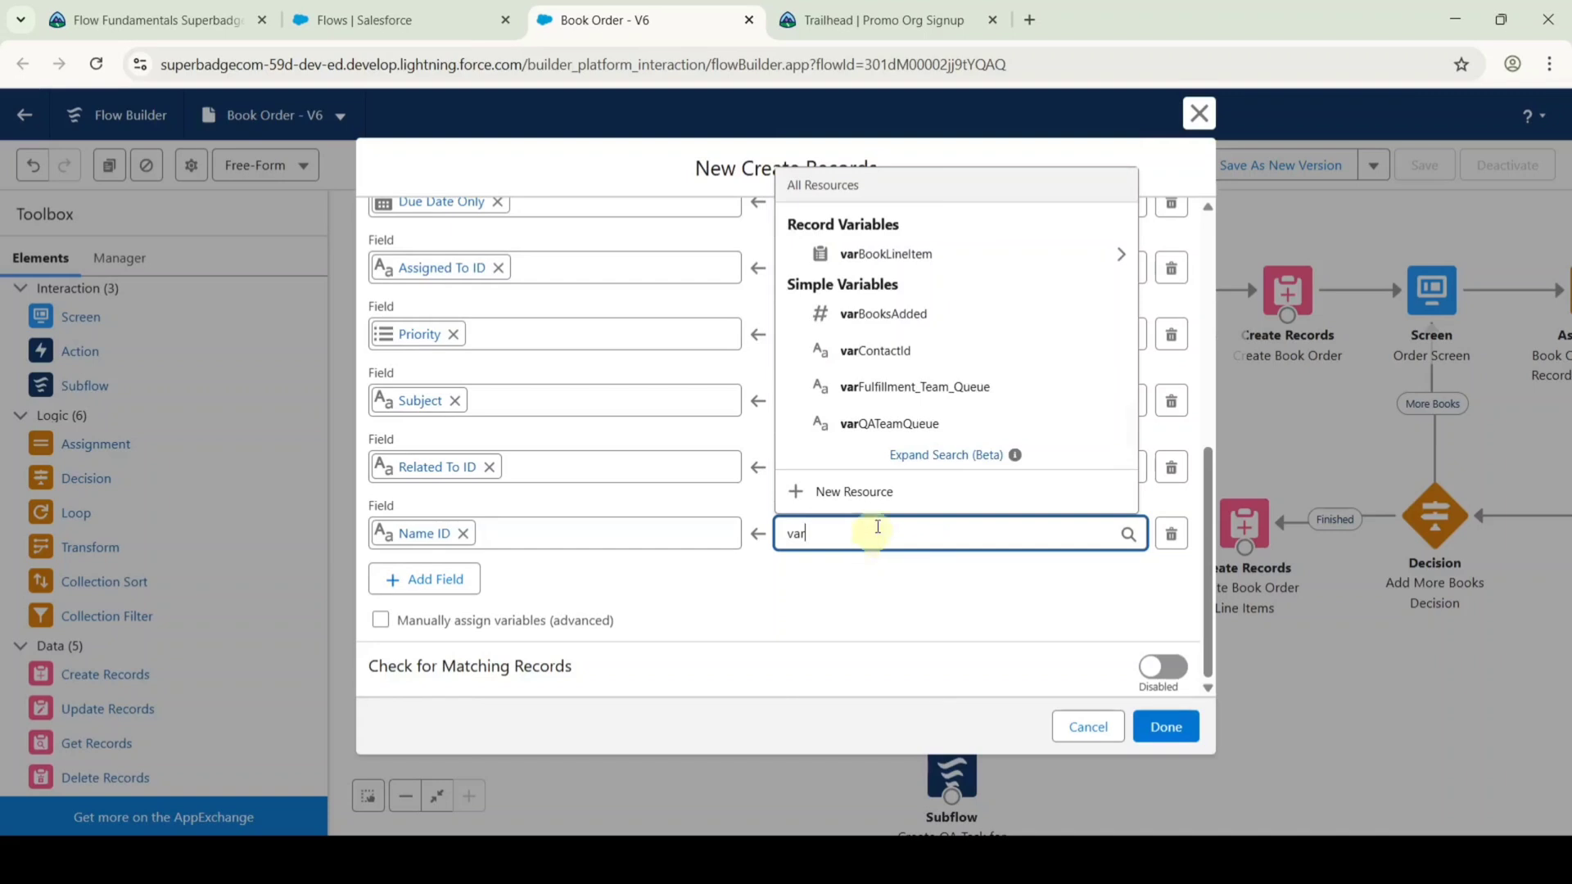
left_click(860, 351)
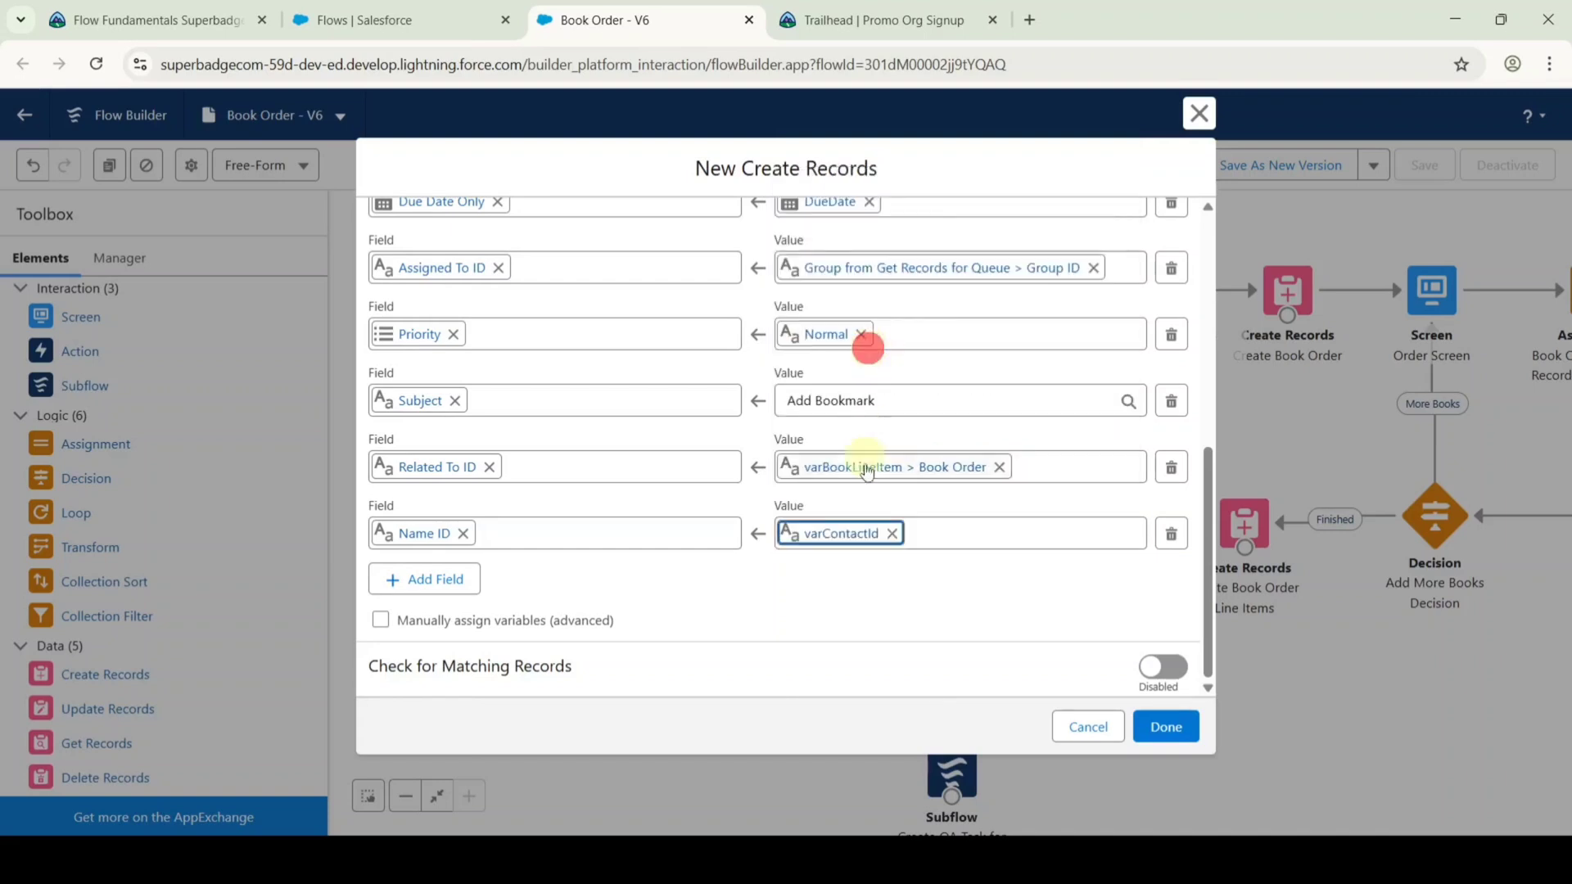
left_click(823, 600)
Finish the task equal to 3 or 4 element and reposition it on the canvas beside the get book element.
scroll(845, 637, "up", 2)
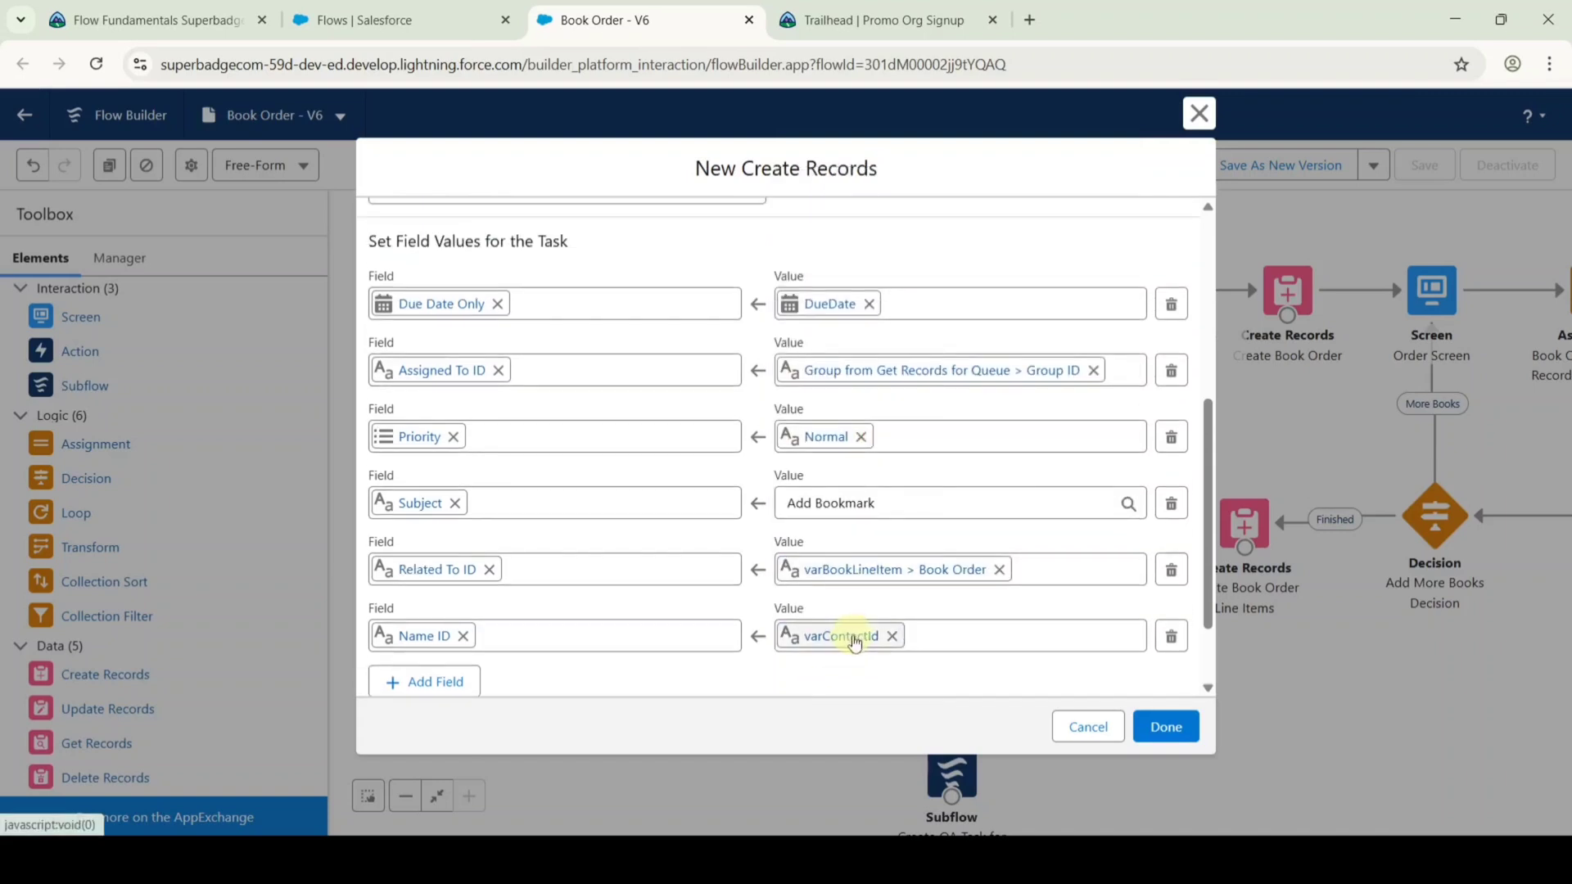
left_click(1182, 727)
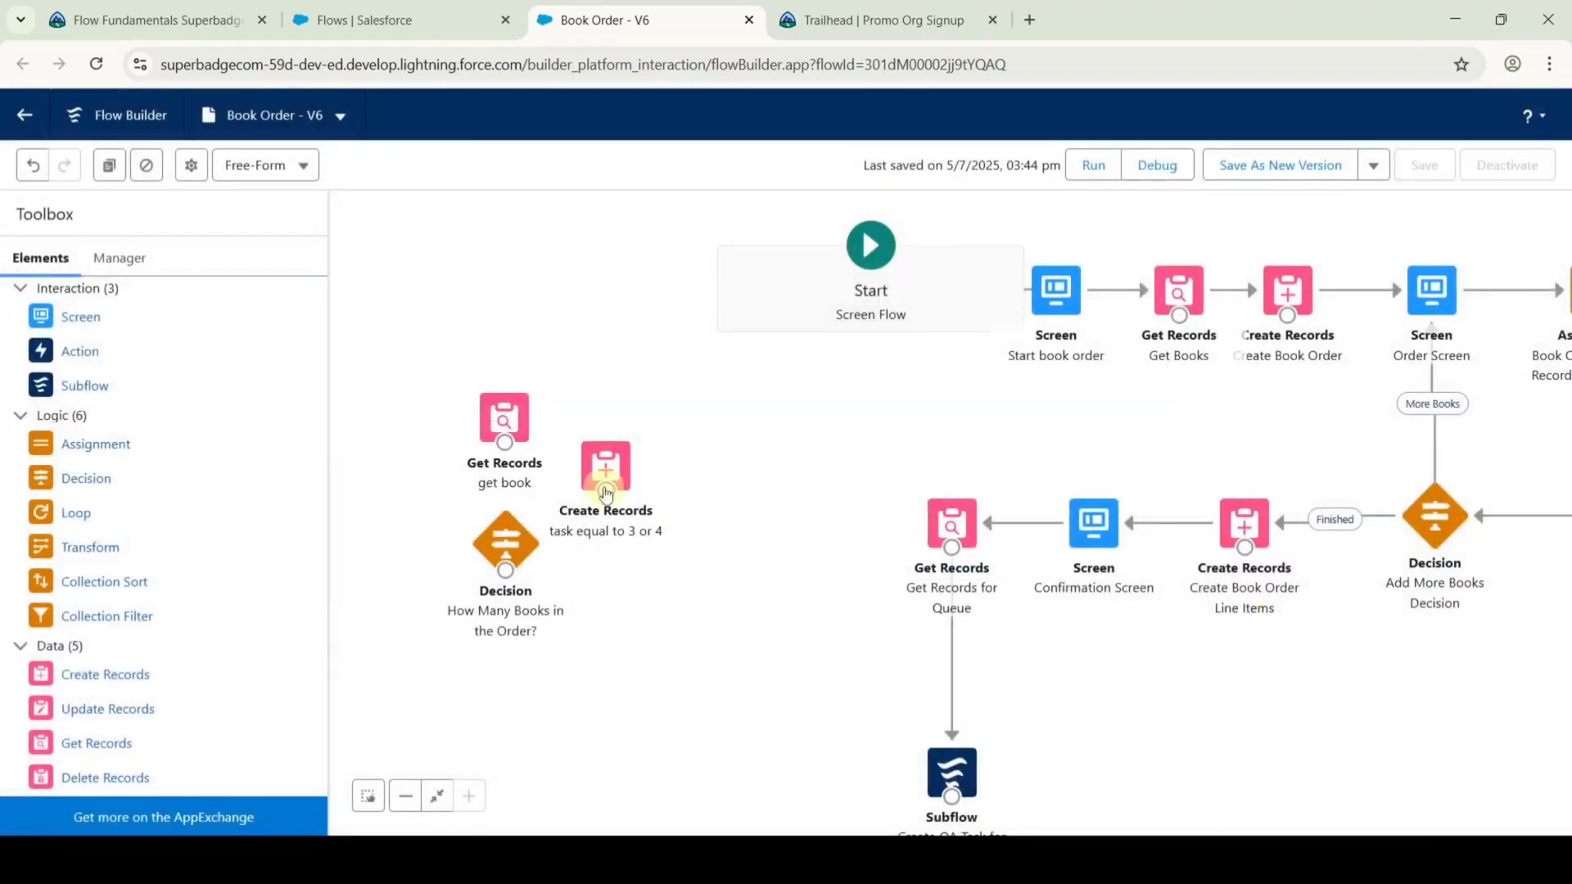
left_click_drag(603, 460, 670, 434)
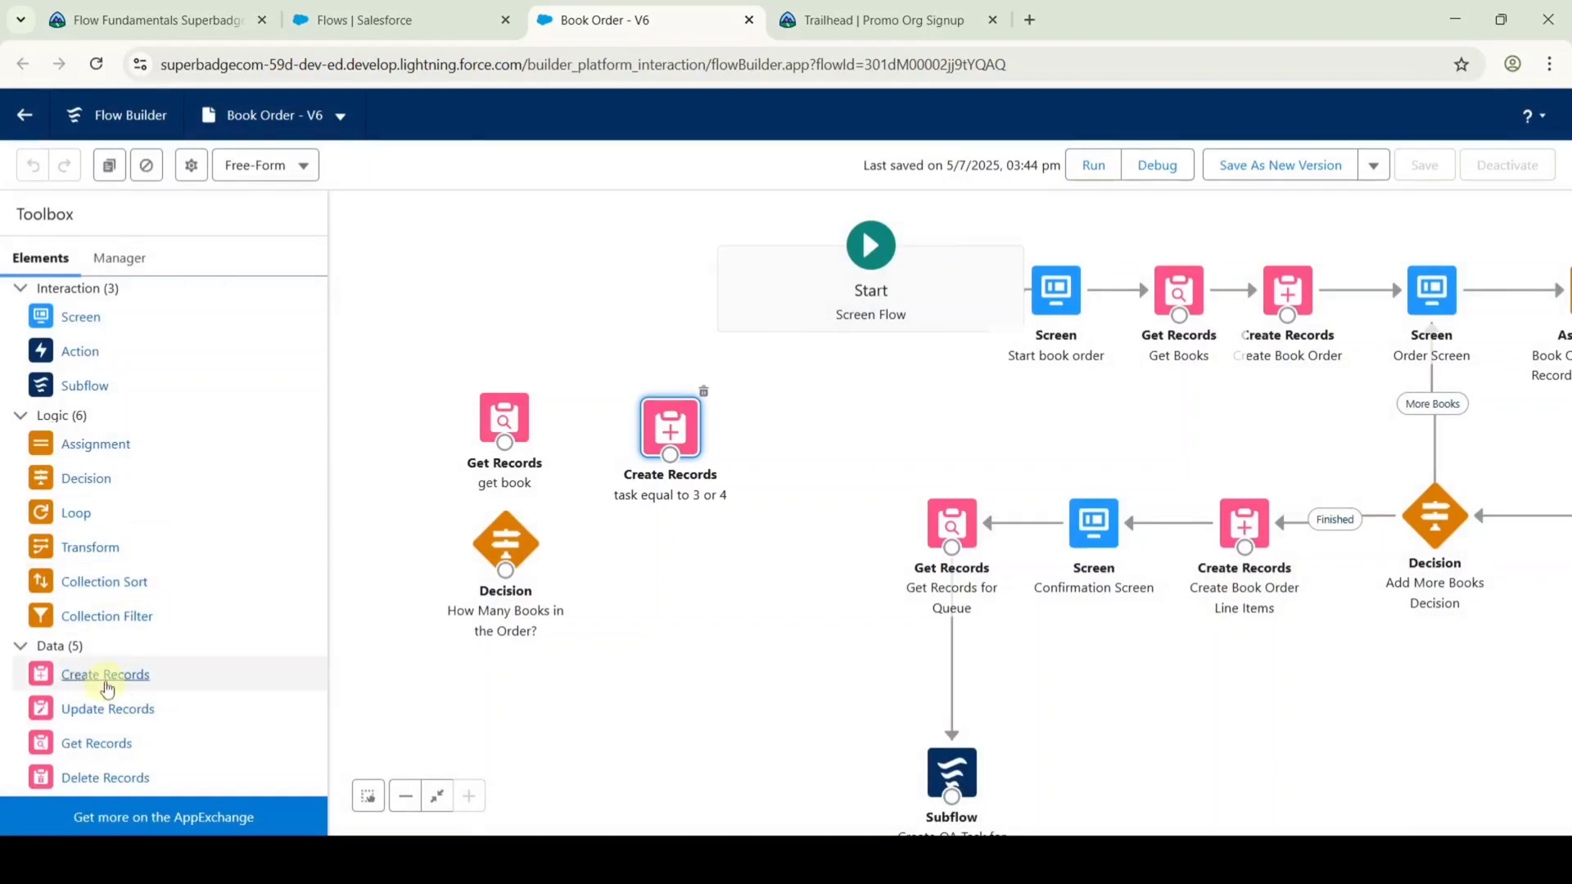
Add another Create Records element beside the How Many Books in the Order? decision, labelled task greater than or equal 5.
left_click_drag(107, 688, 642, 552)
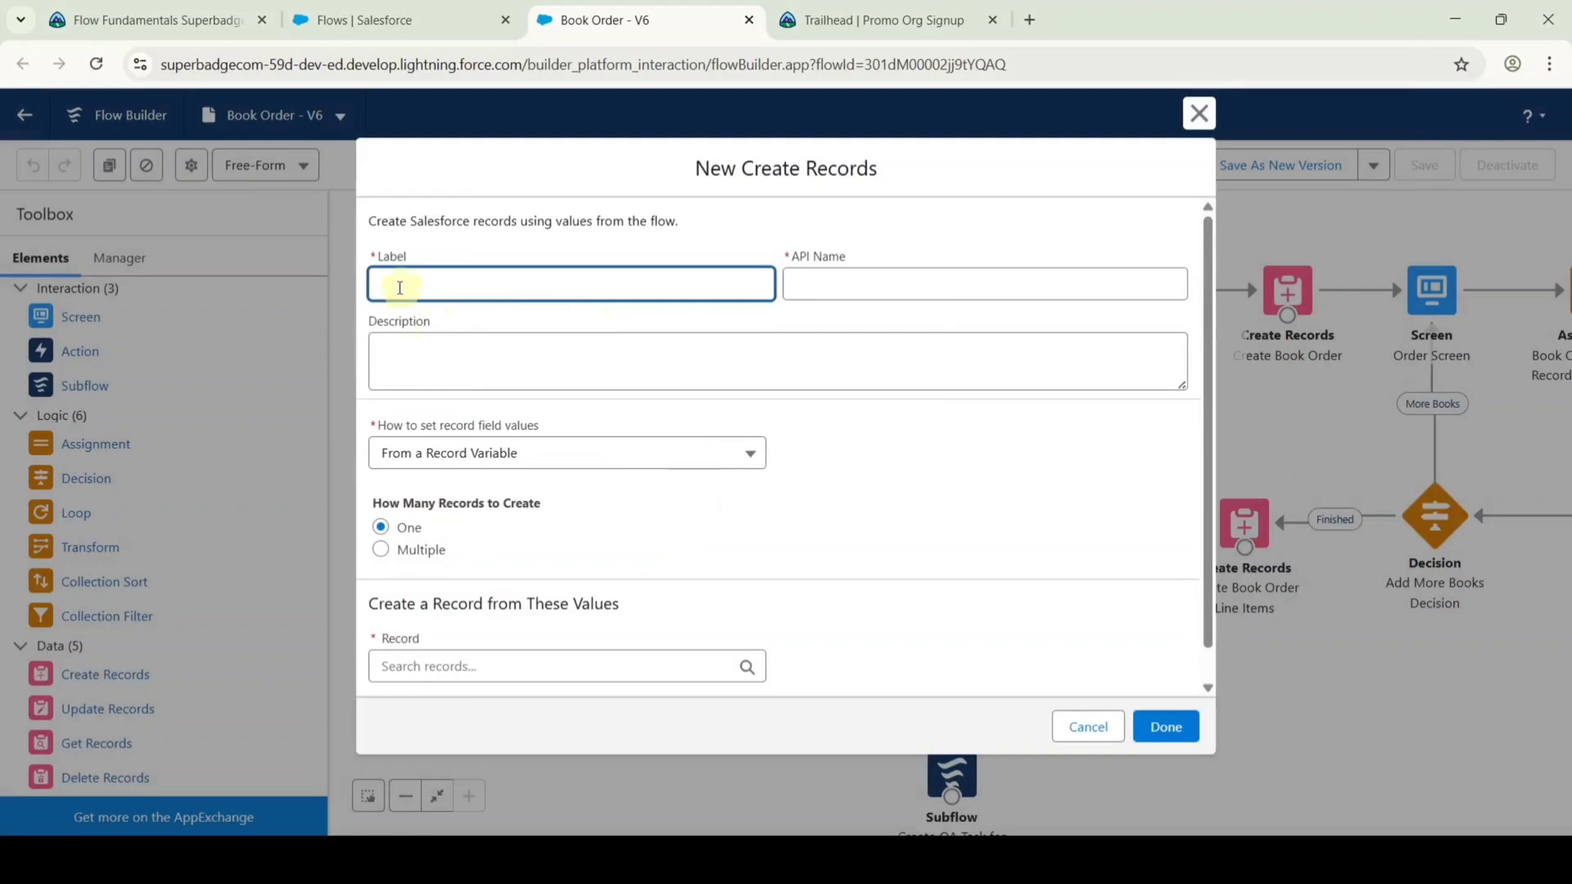
type("task greater than or equal 5")
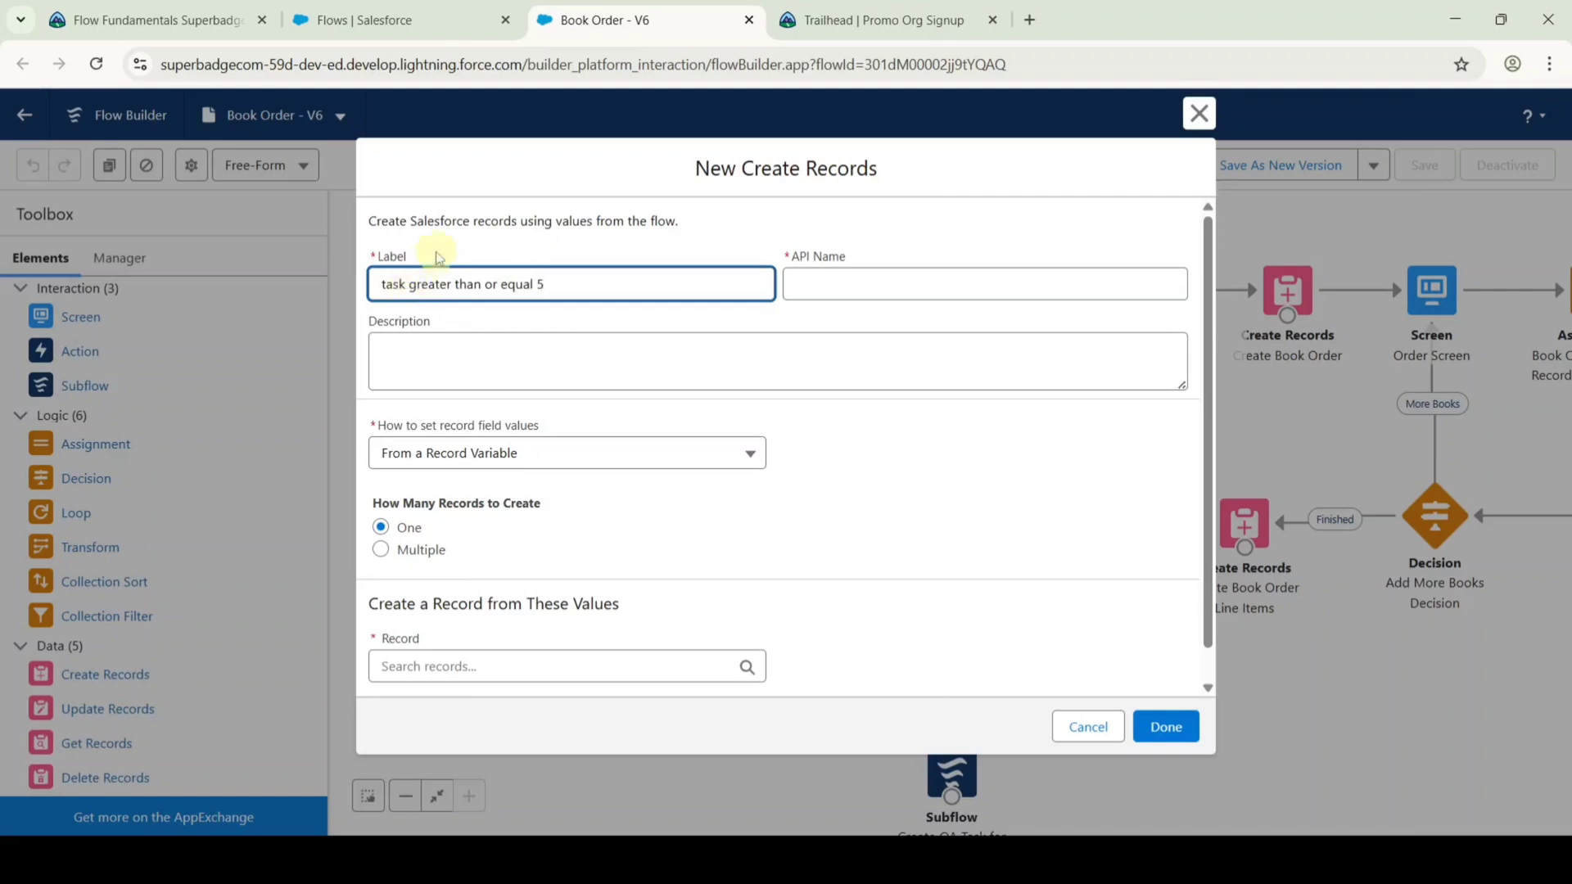
left_click(436, 258)
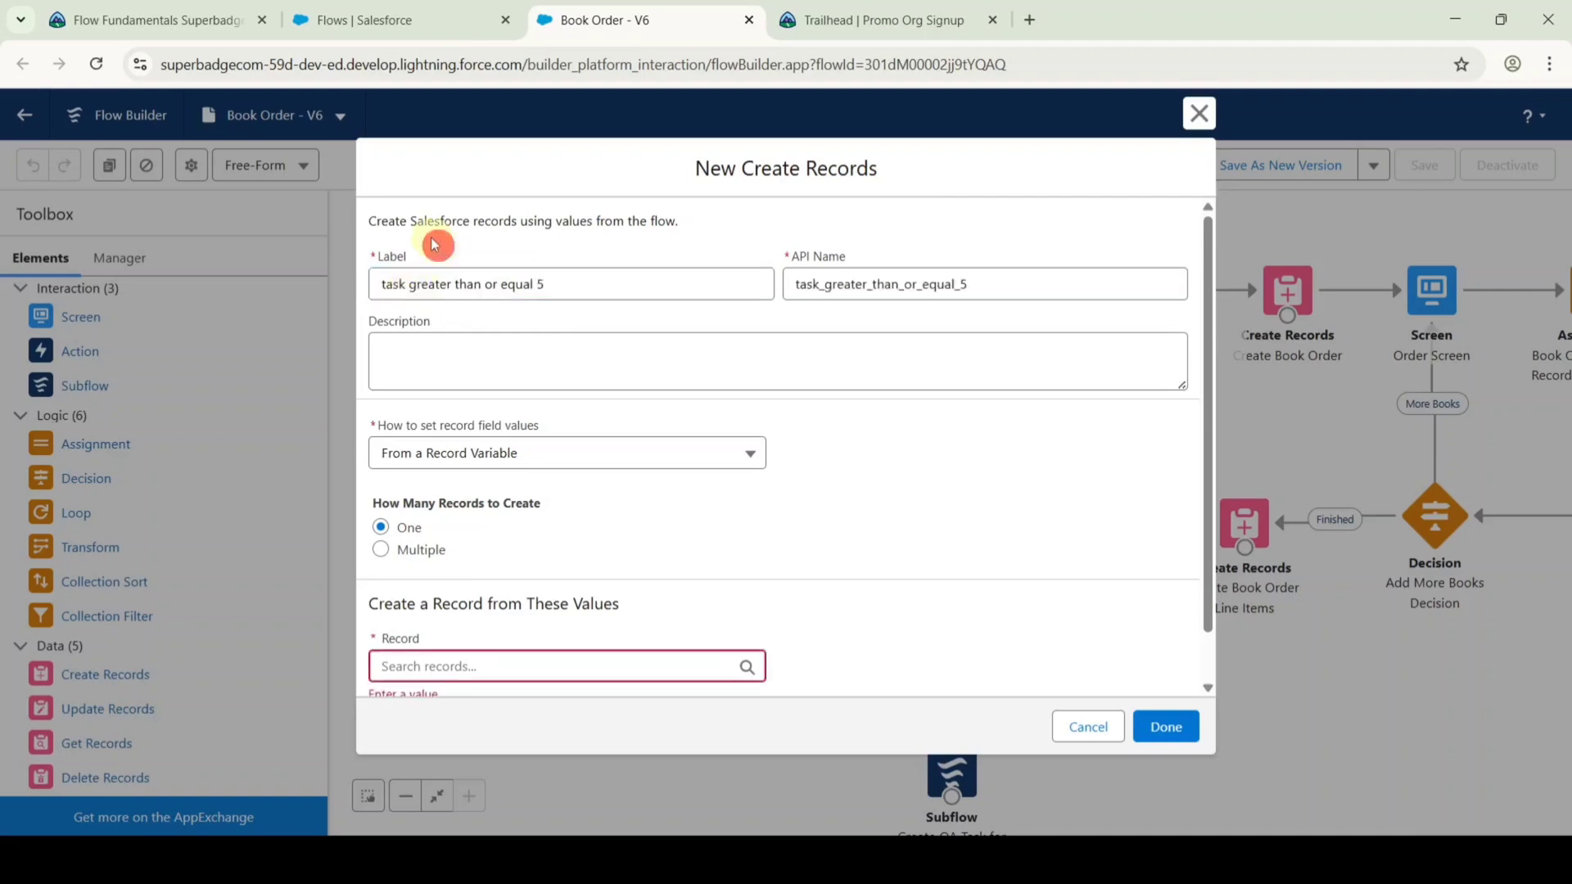
Set the new Create Records element to take its field values manually and create a Task record.
left_click(439, 450)
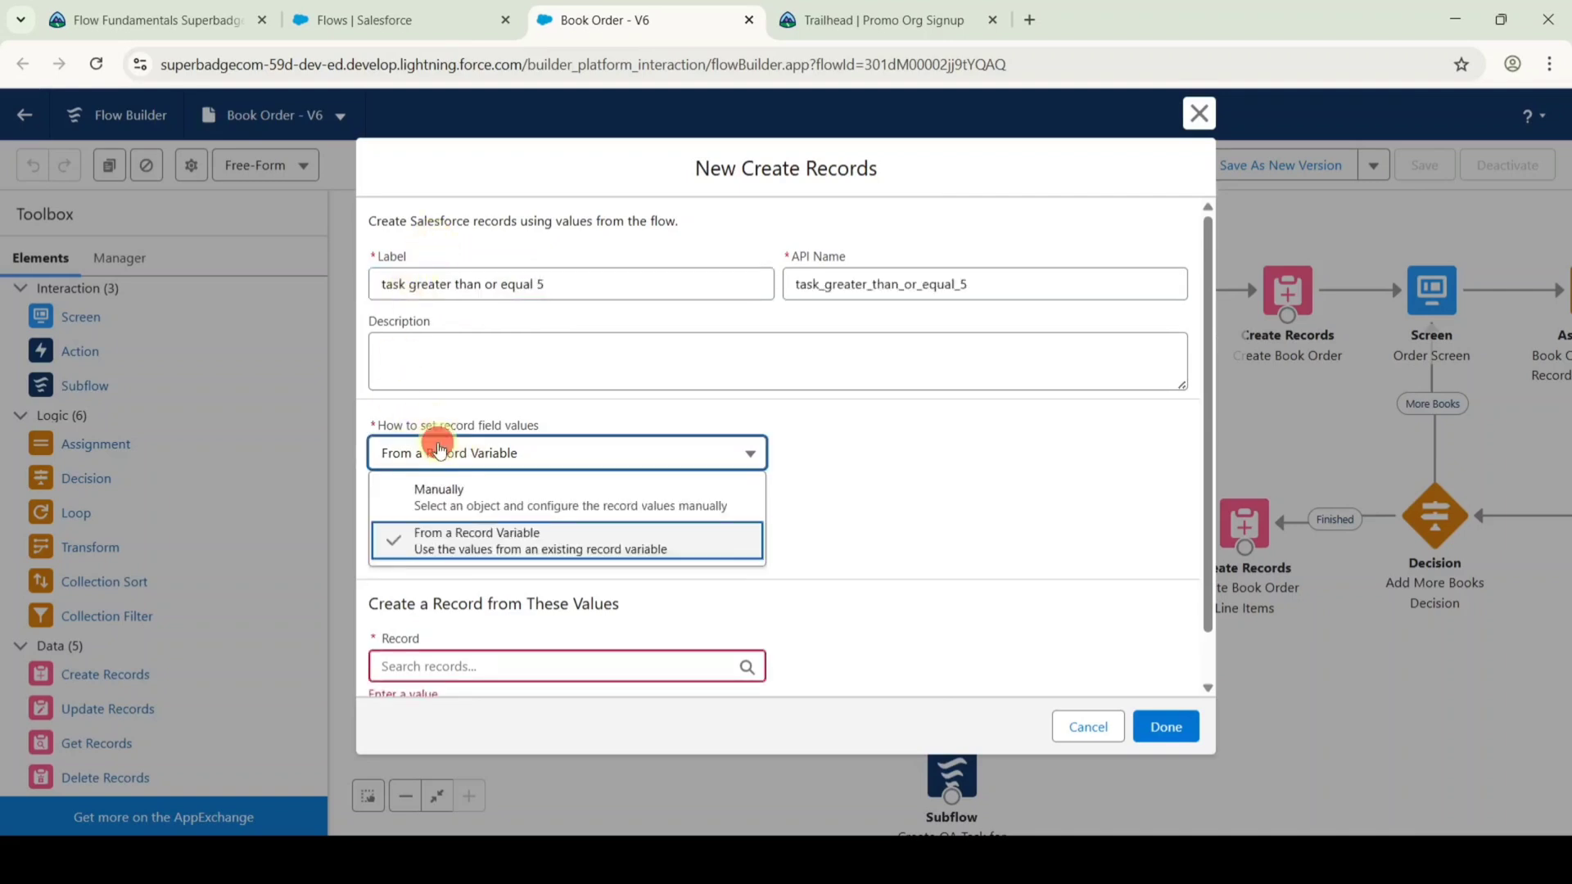
left_click(439, 491)
left_click(415, 624)
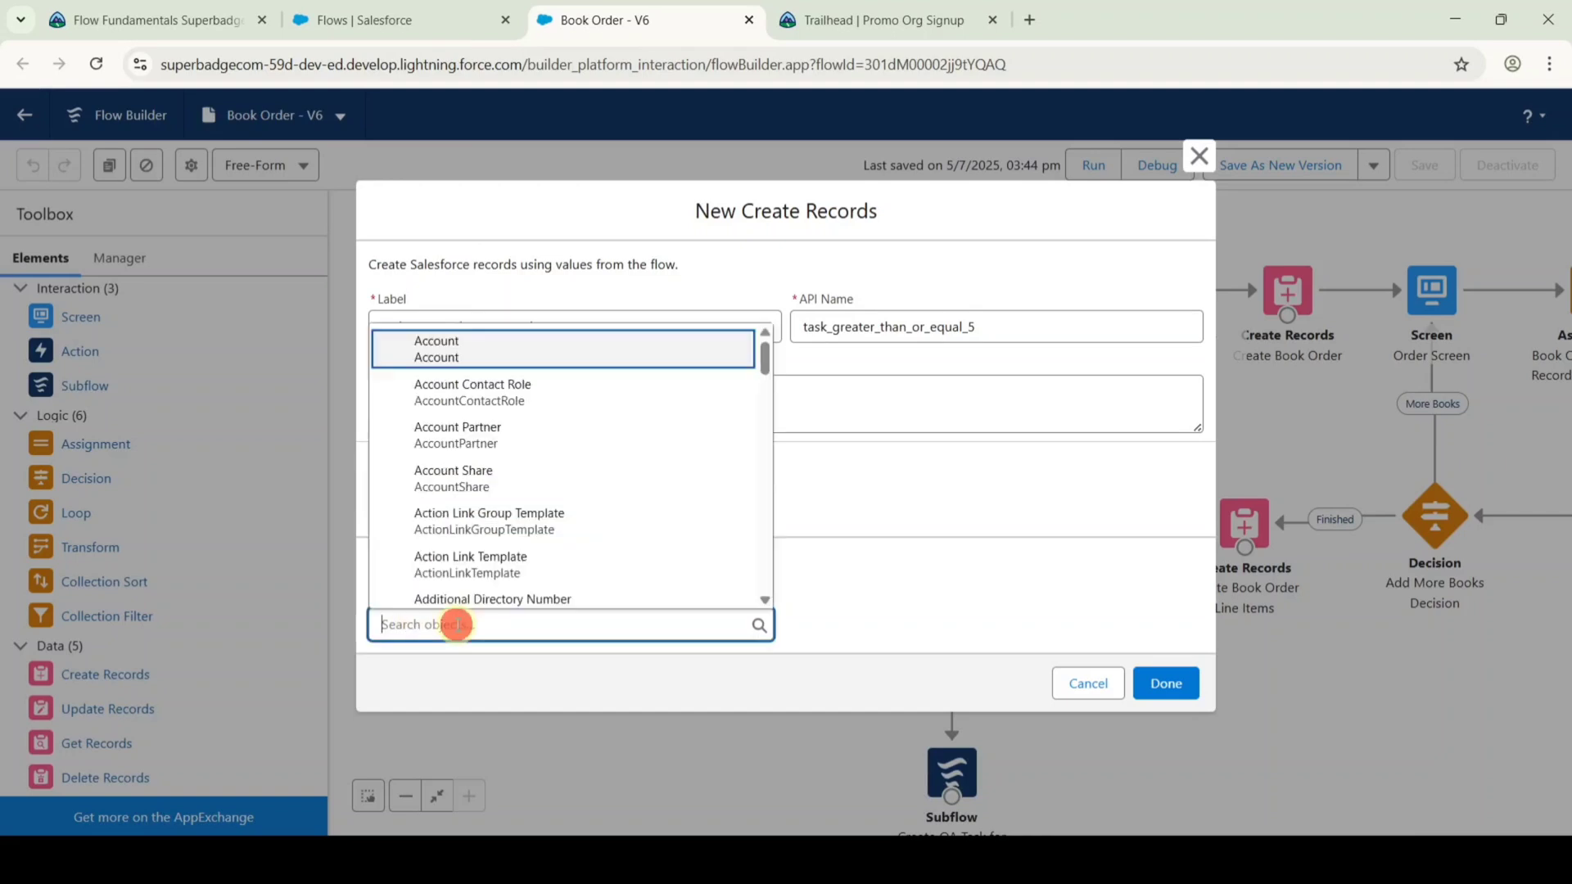
type("task")
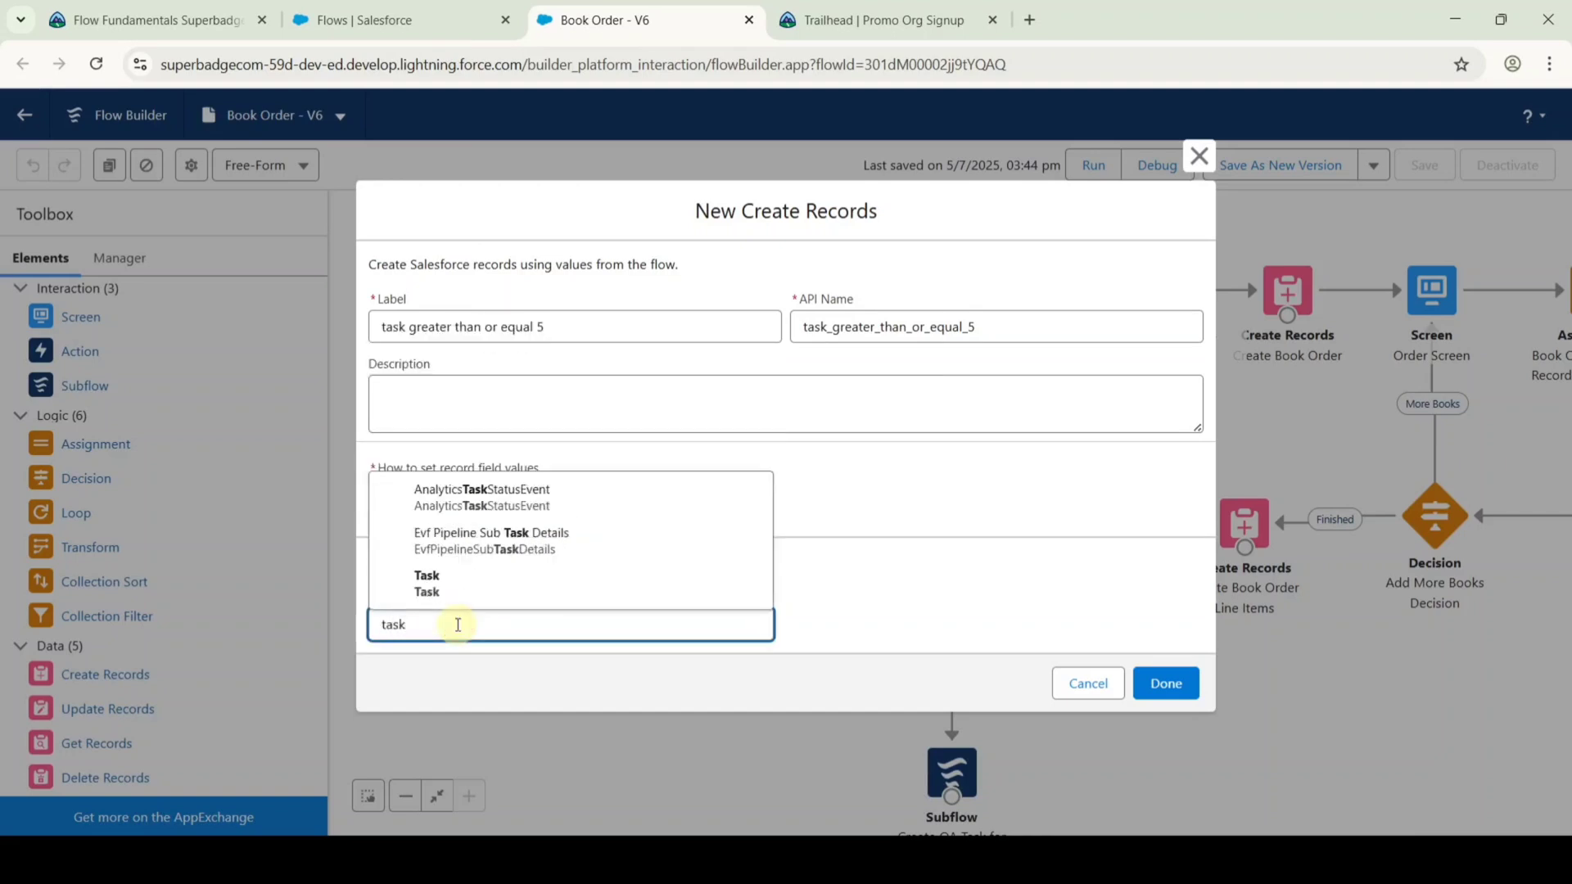
left_click(450, 579)
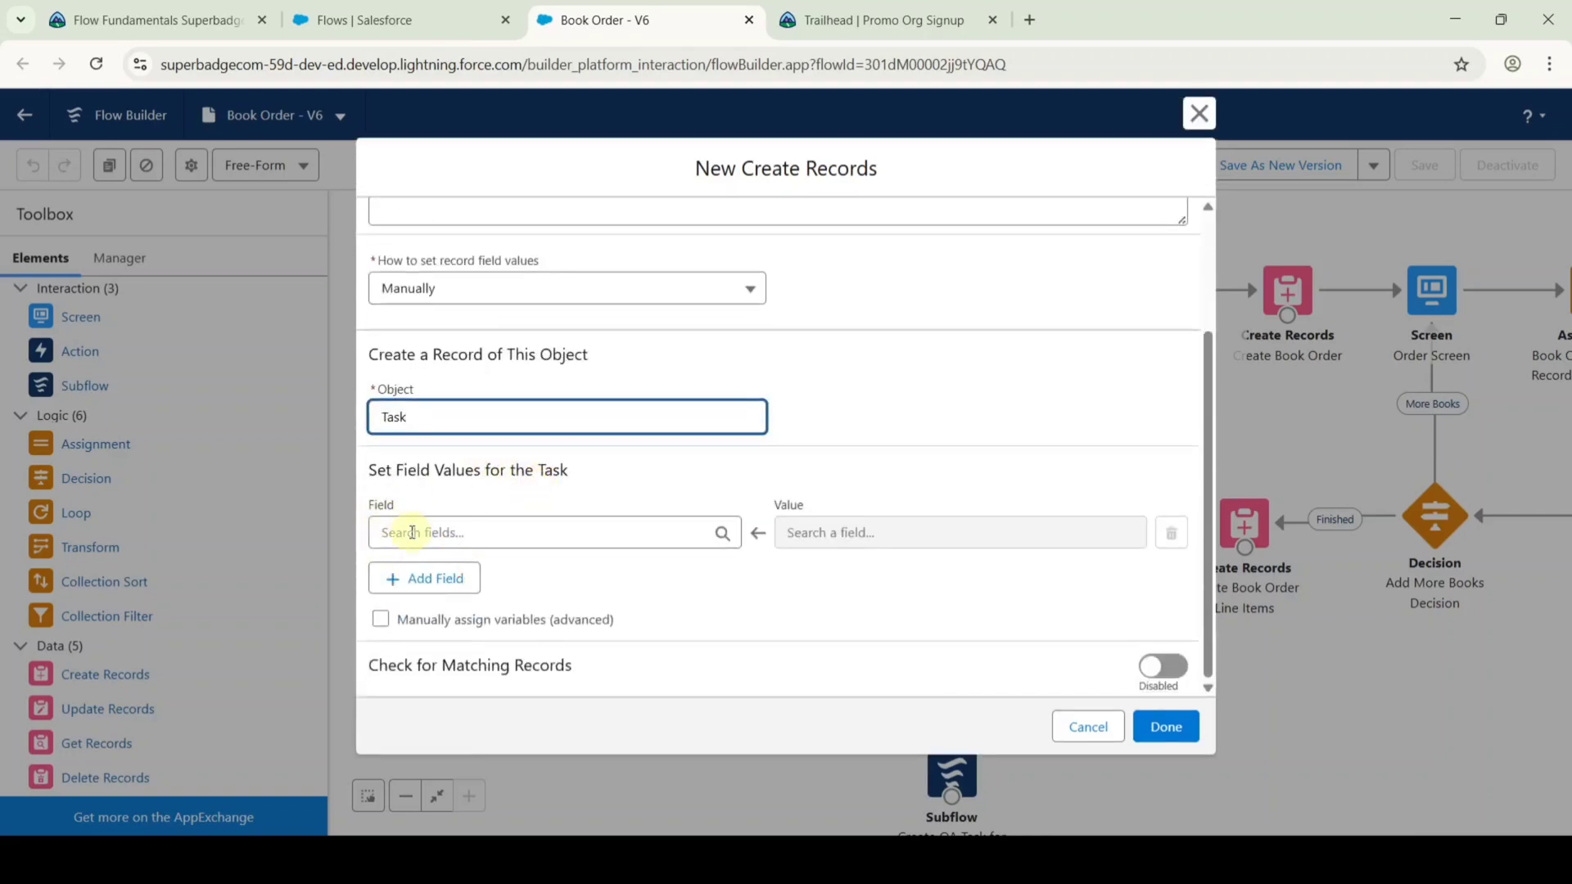
Set the Task's Due Date Only field to the DueDate formula.
left_click(412, 533)
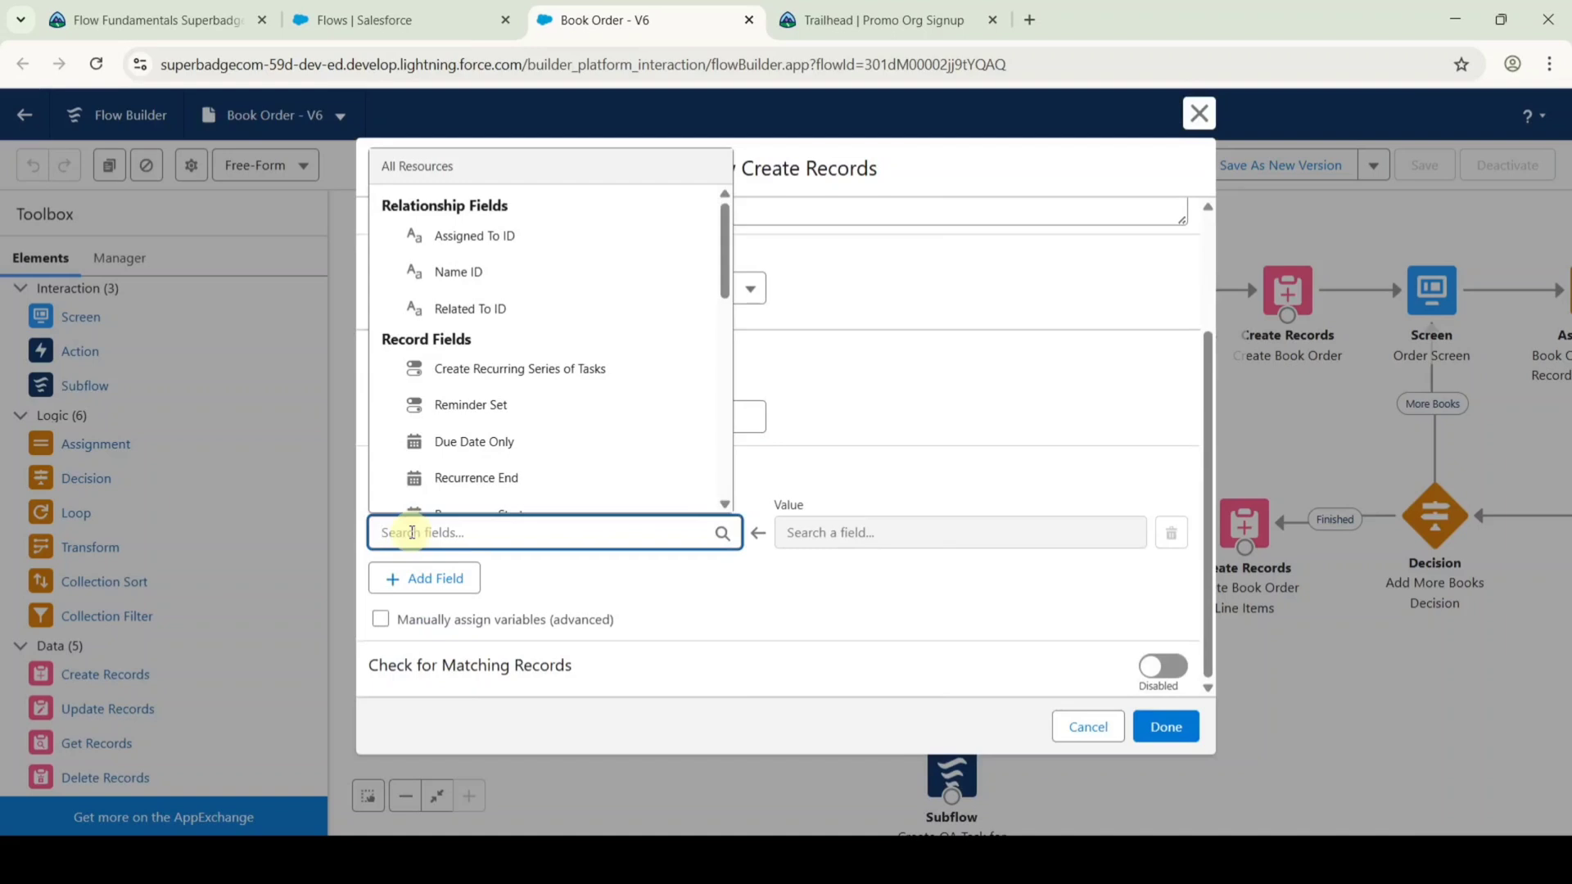
type("due")
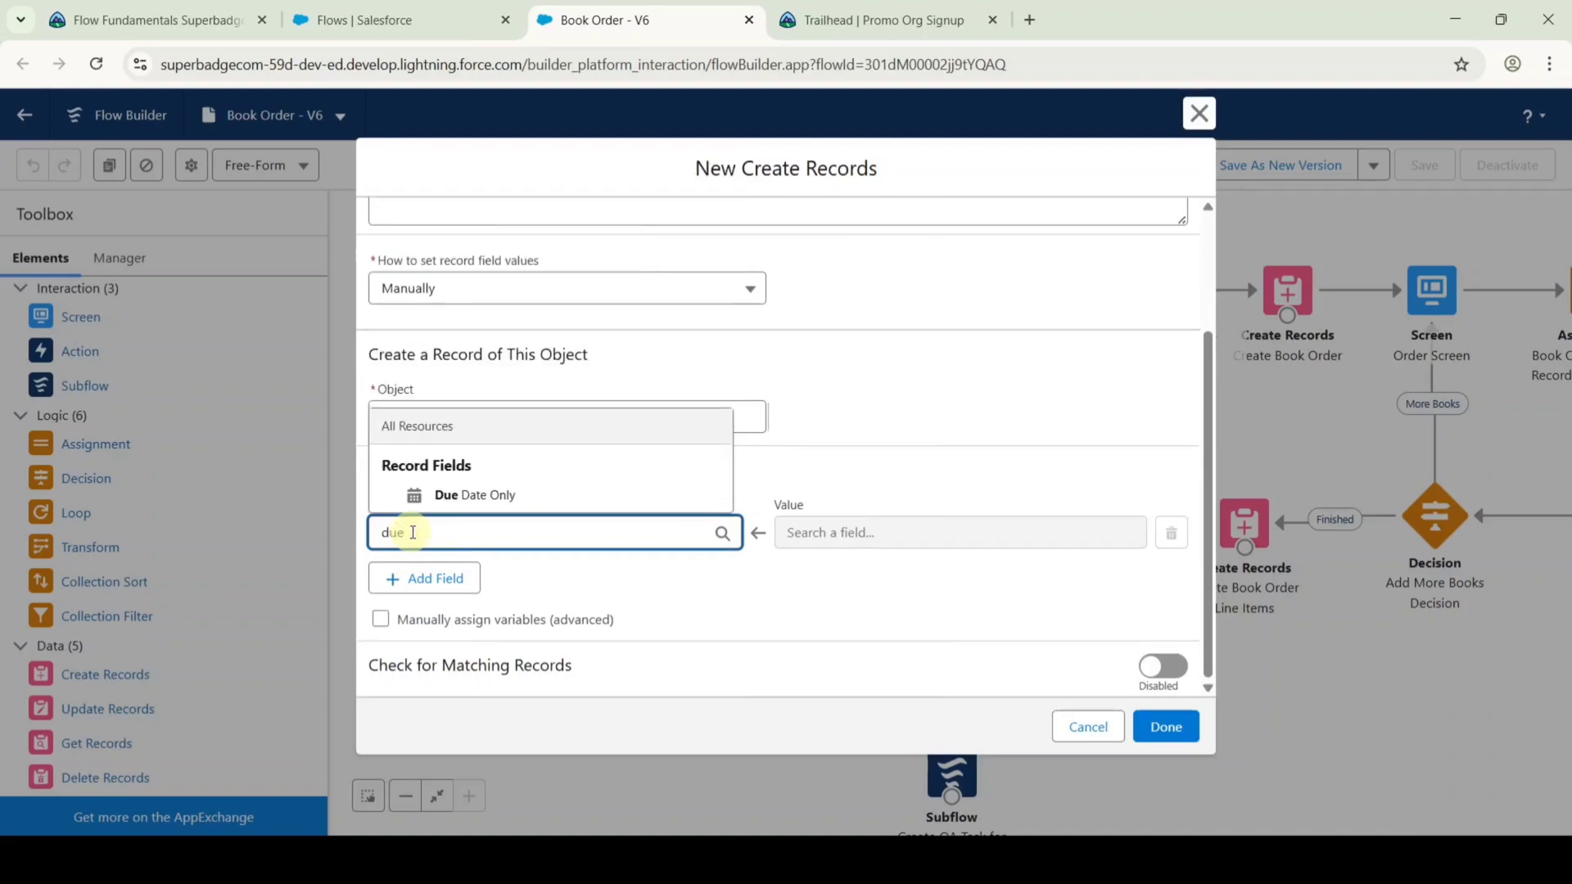
left_click(434, 495)
left_click(849, 532)
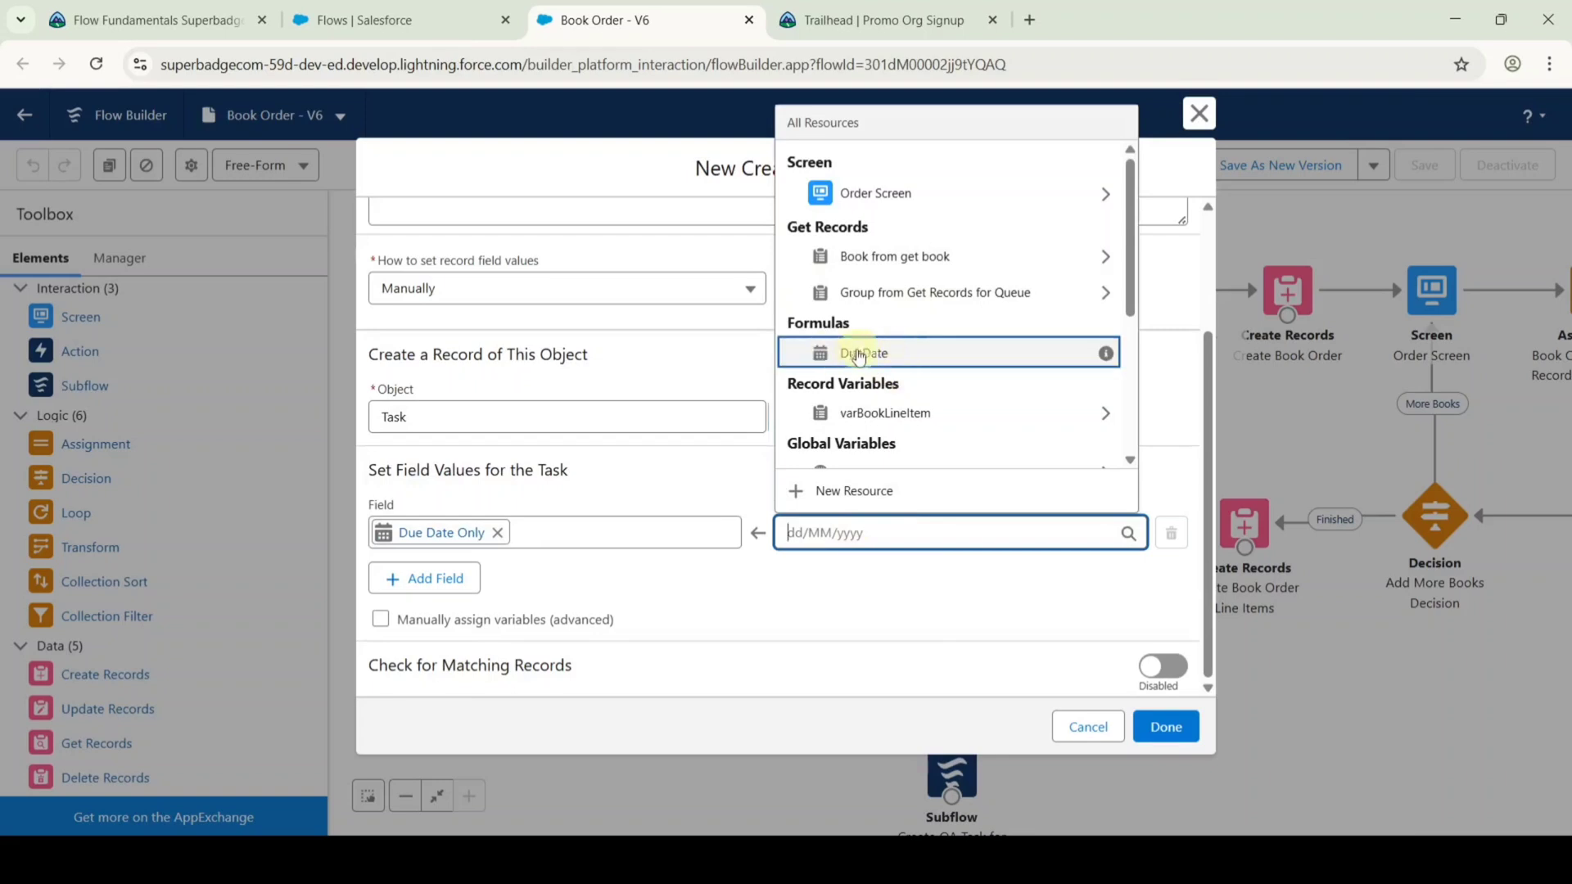
left_click(884, 352)
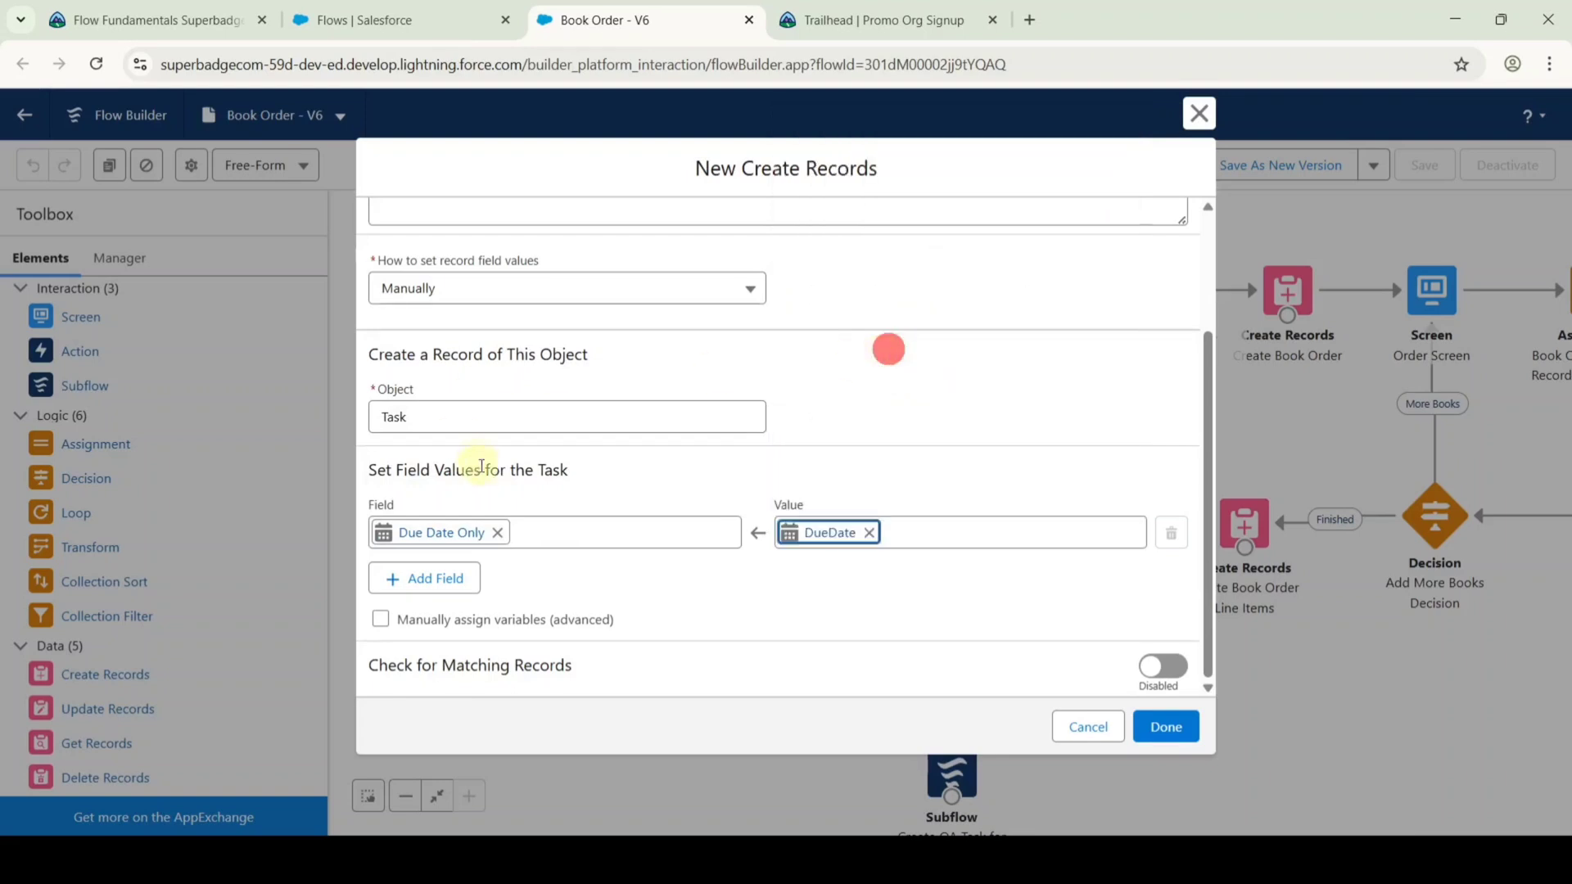
Add an Assigned To ID field value to the Task, set to Group ID of Group from Get Records for Queue.
left_click(432, 579)
scroll(526, 519, "down", 1)
left_click(532, 530)
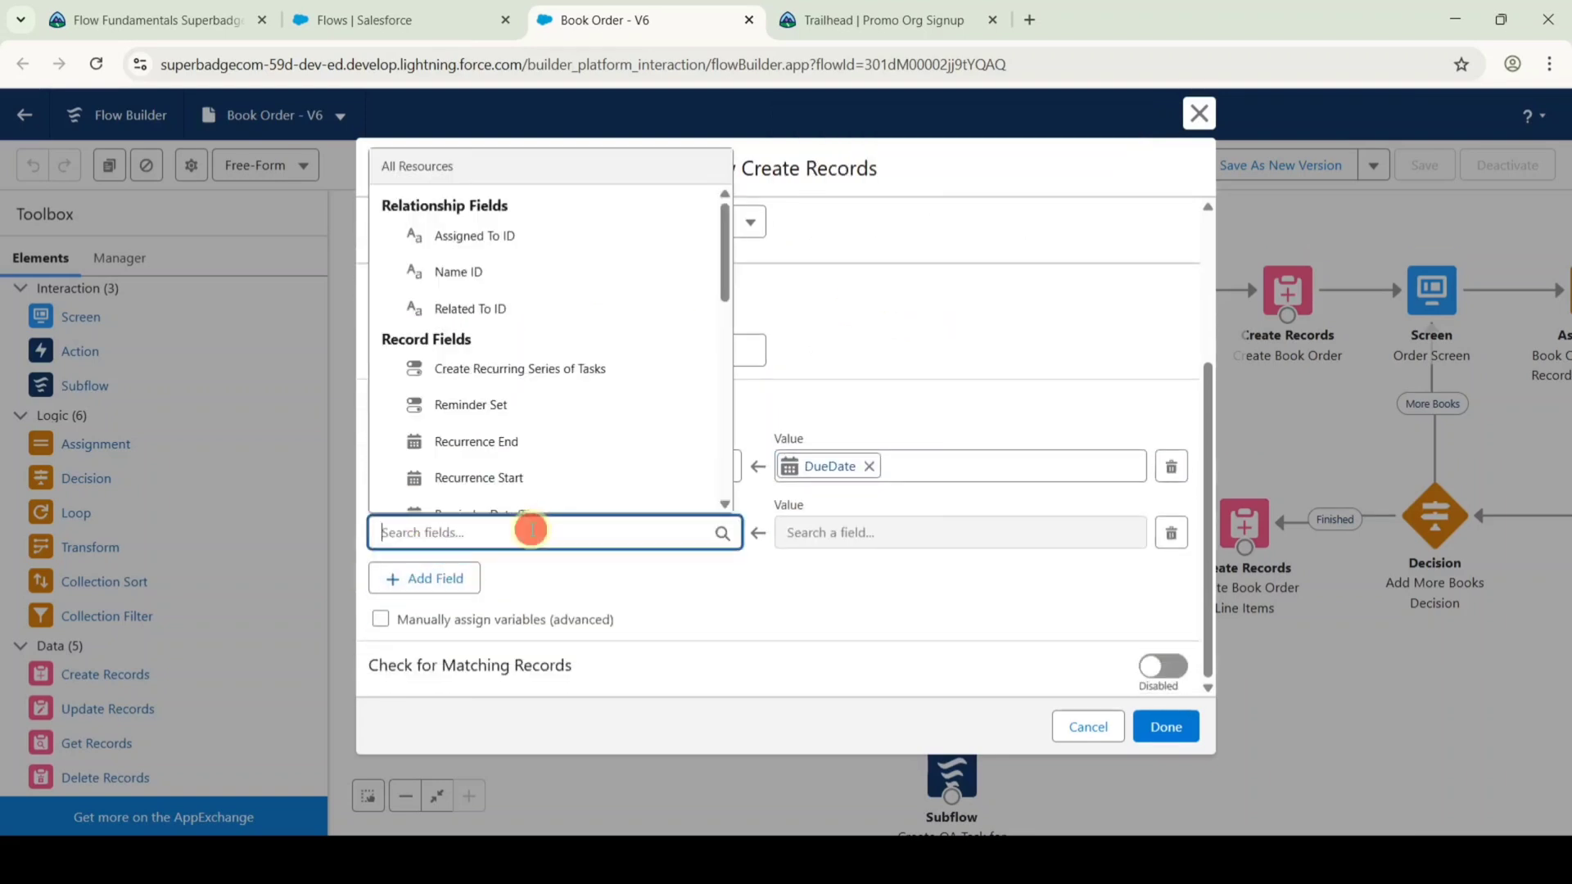
type("ass")
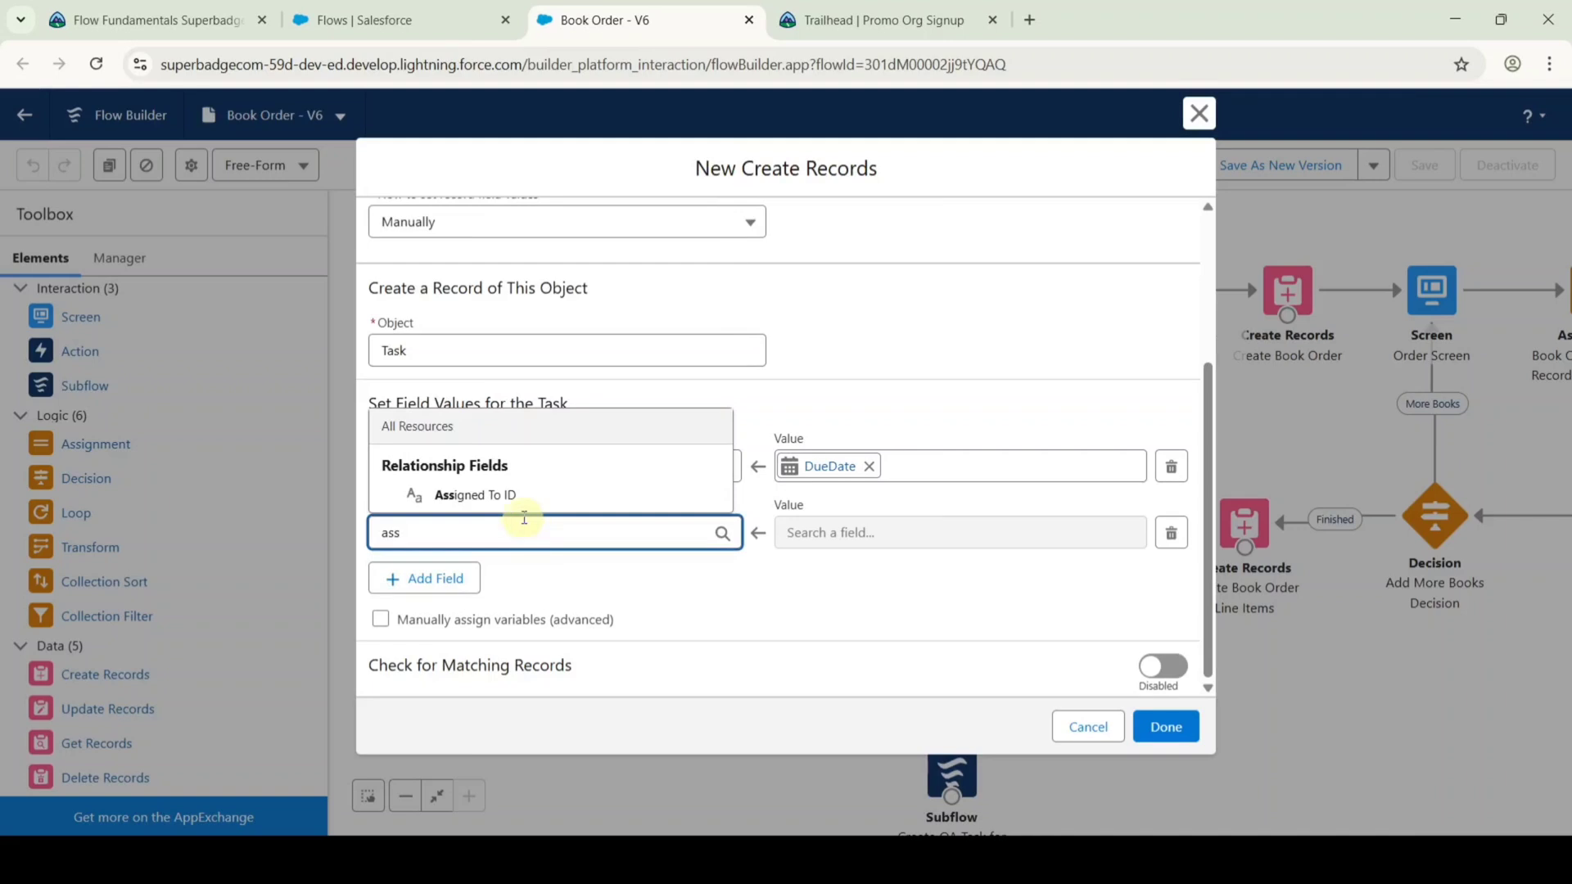
left_click(509, 495)
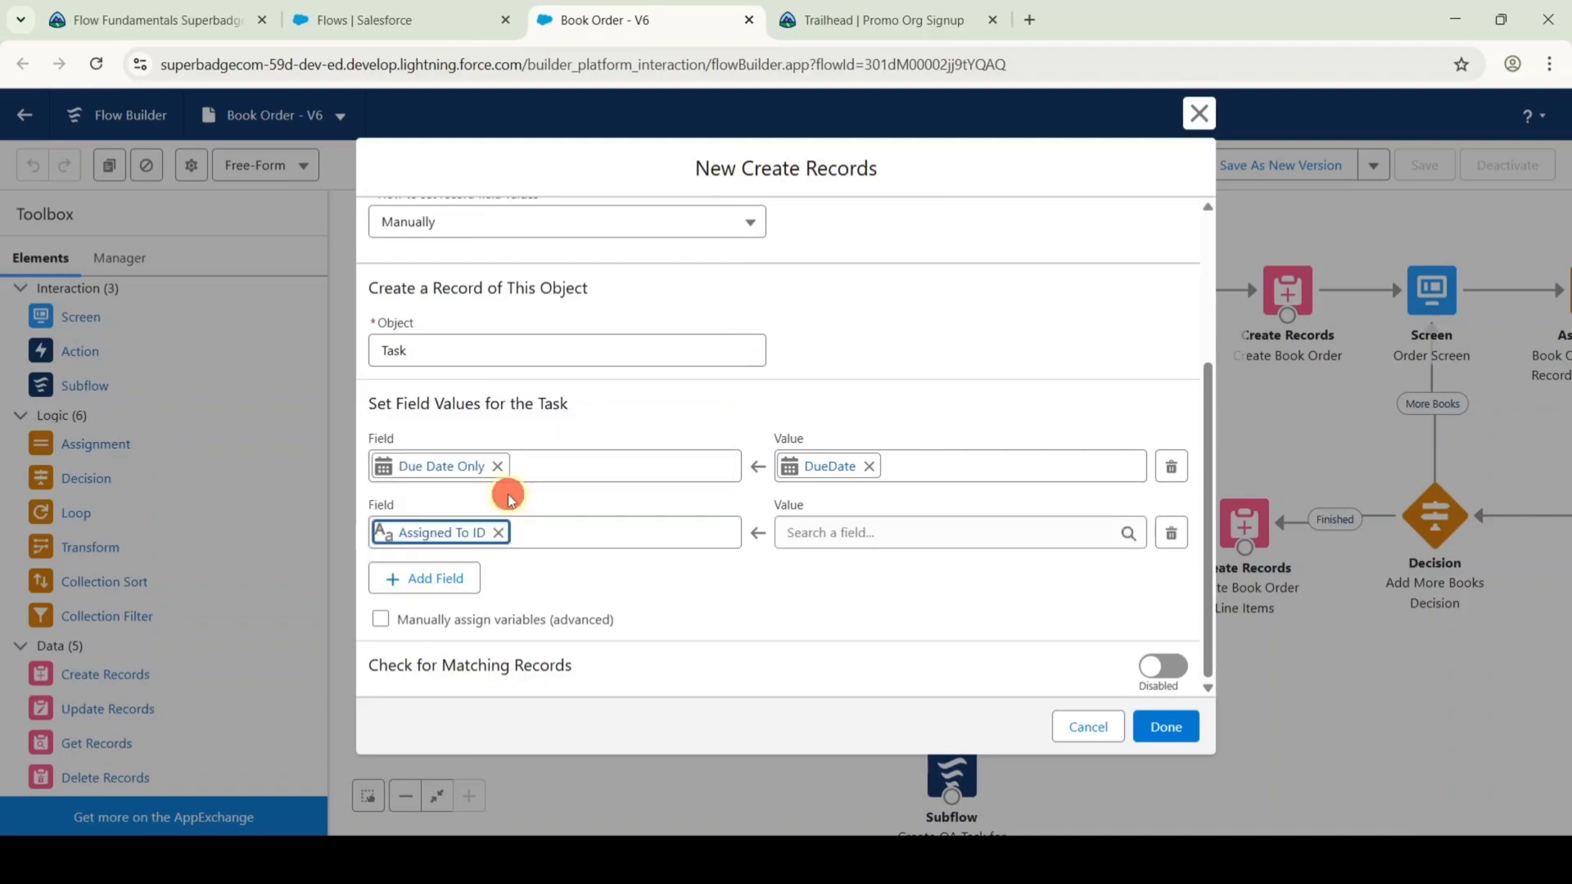
left_click(813, 532)
type("ge")
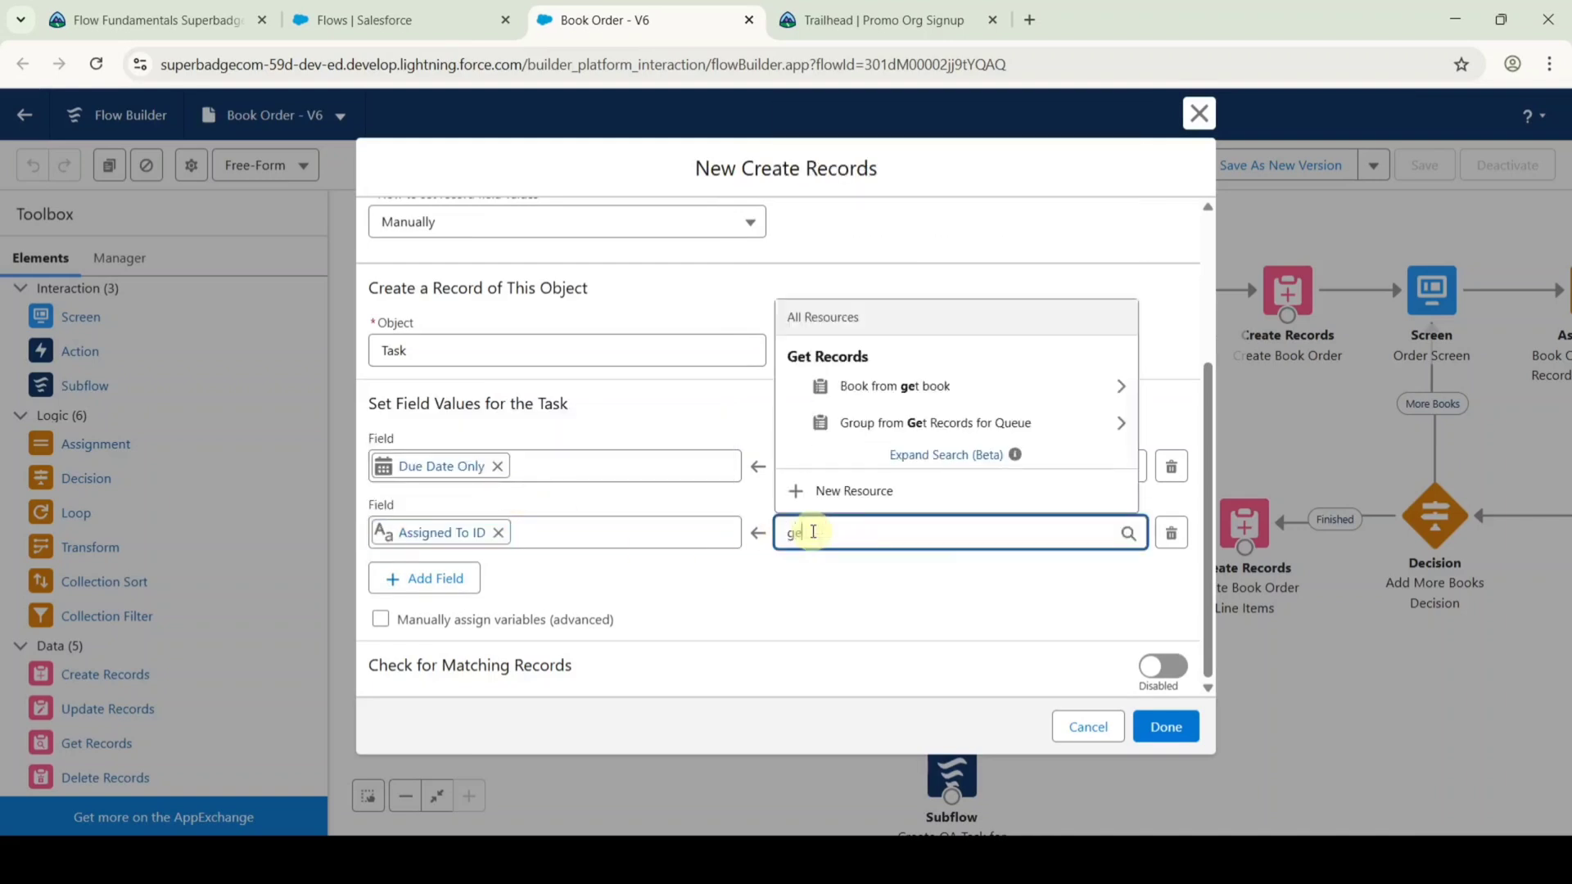
left_click(857, 435)
type("grou}")
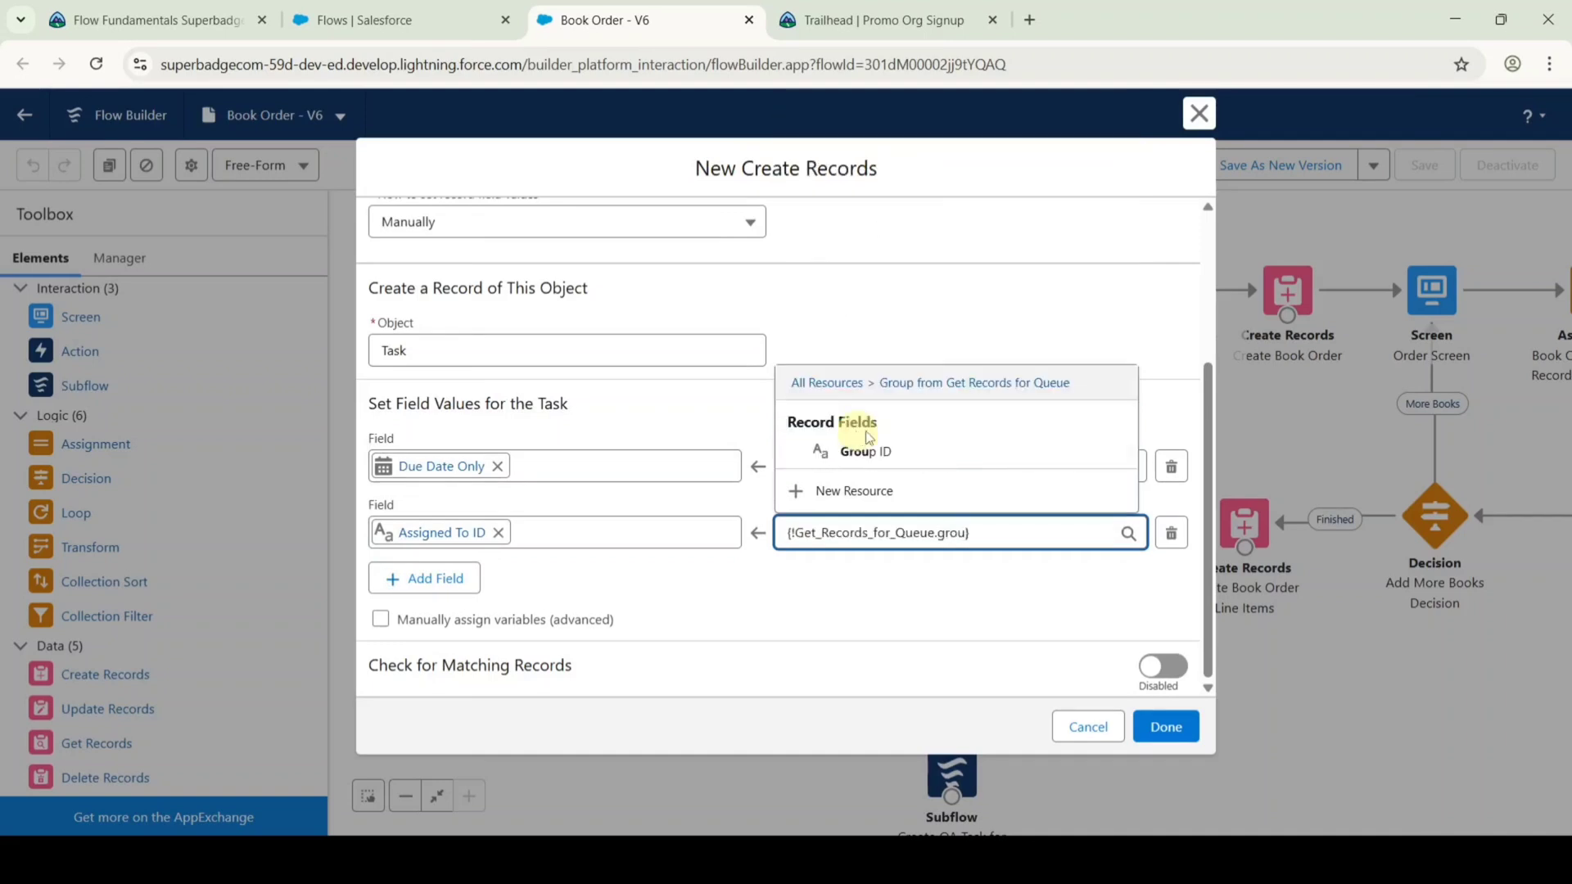
left_click(870, 446)
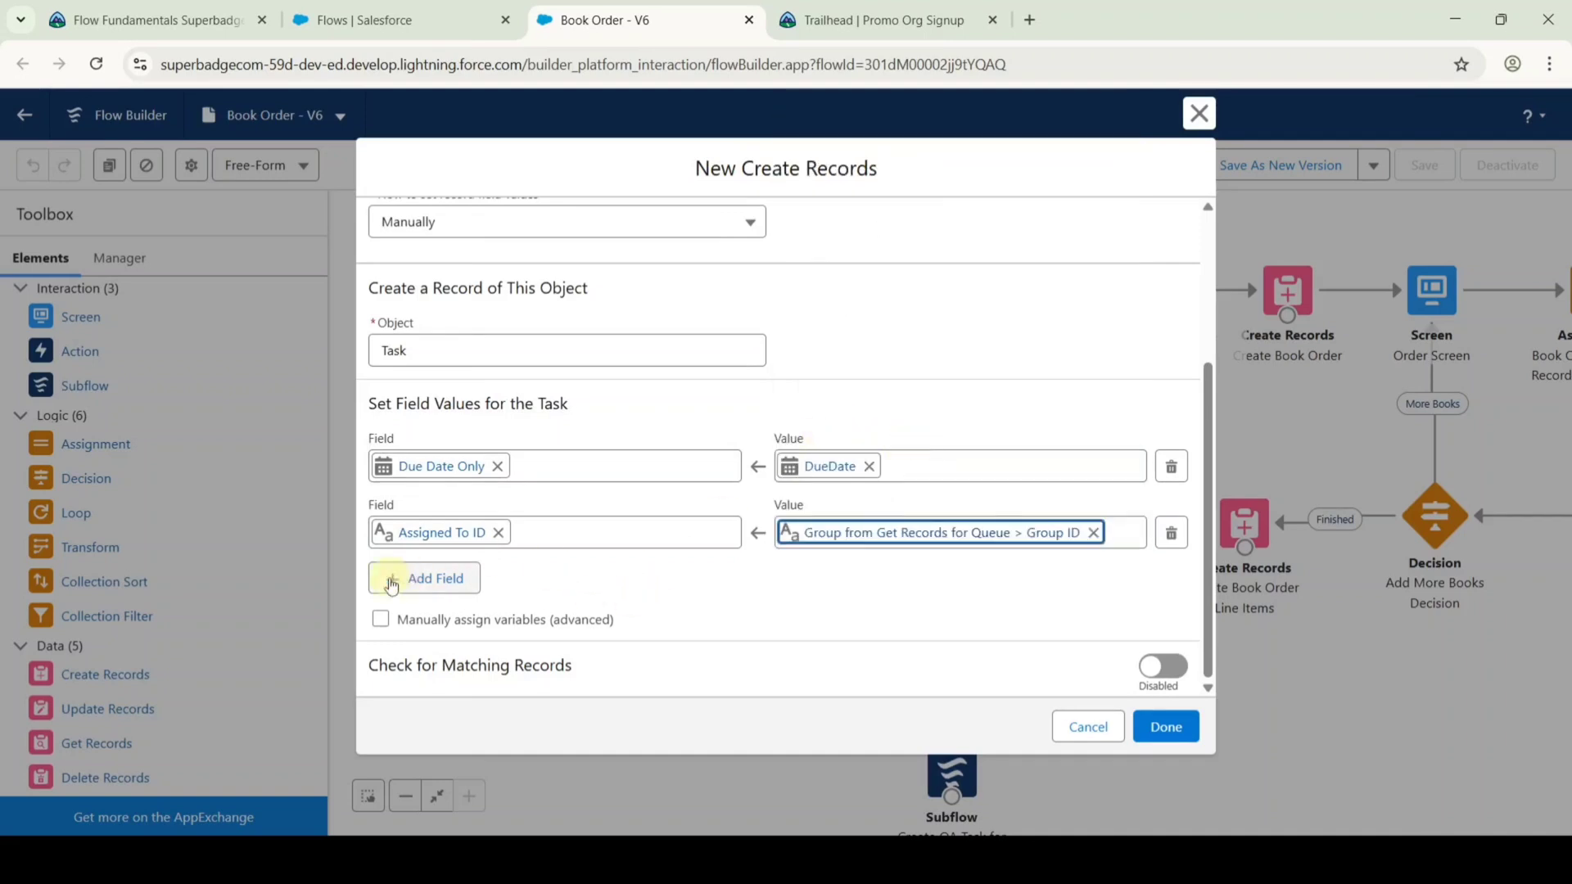
Add a Priority field value to the Task, set to Normal.
left_click(427, 579)
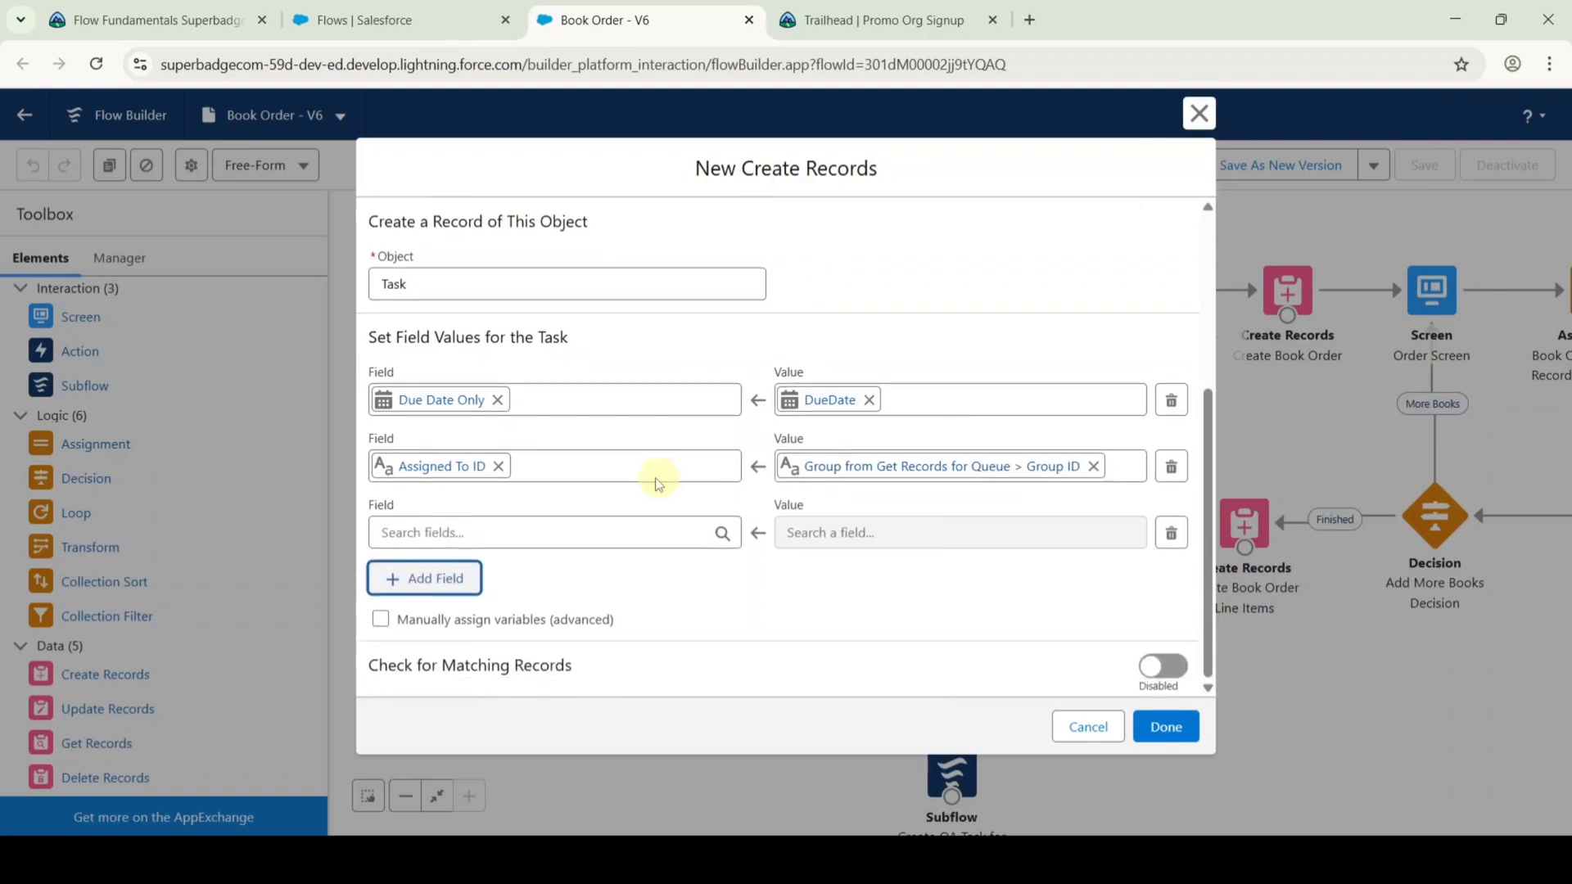
left_click(458, 532)
type("pri")
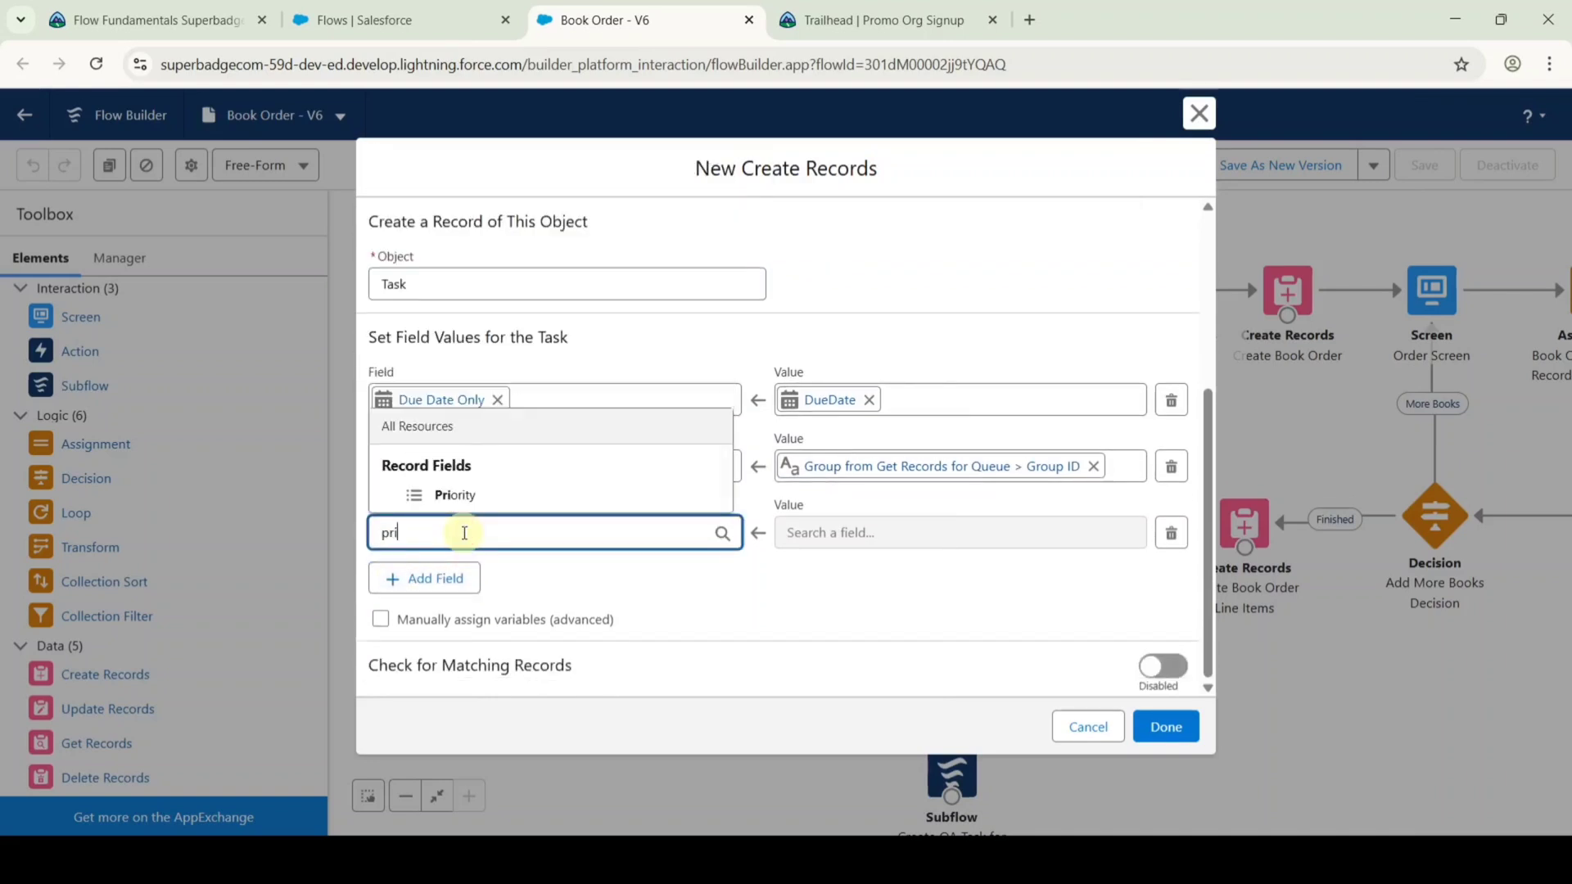
type("o")
left_click(455, 495)
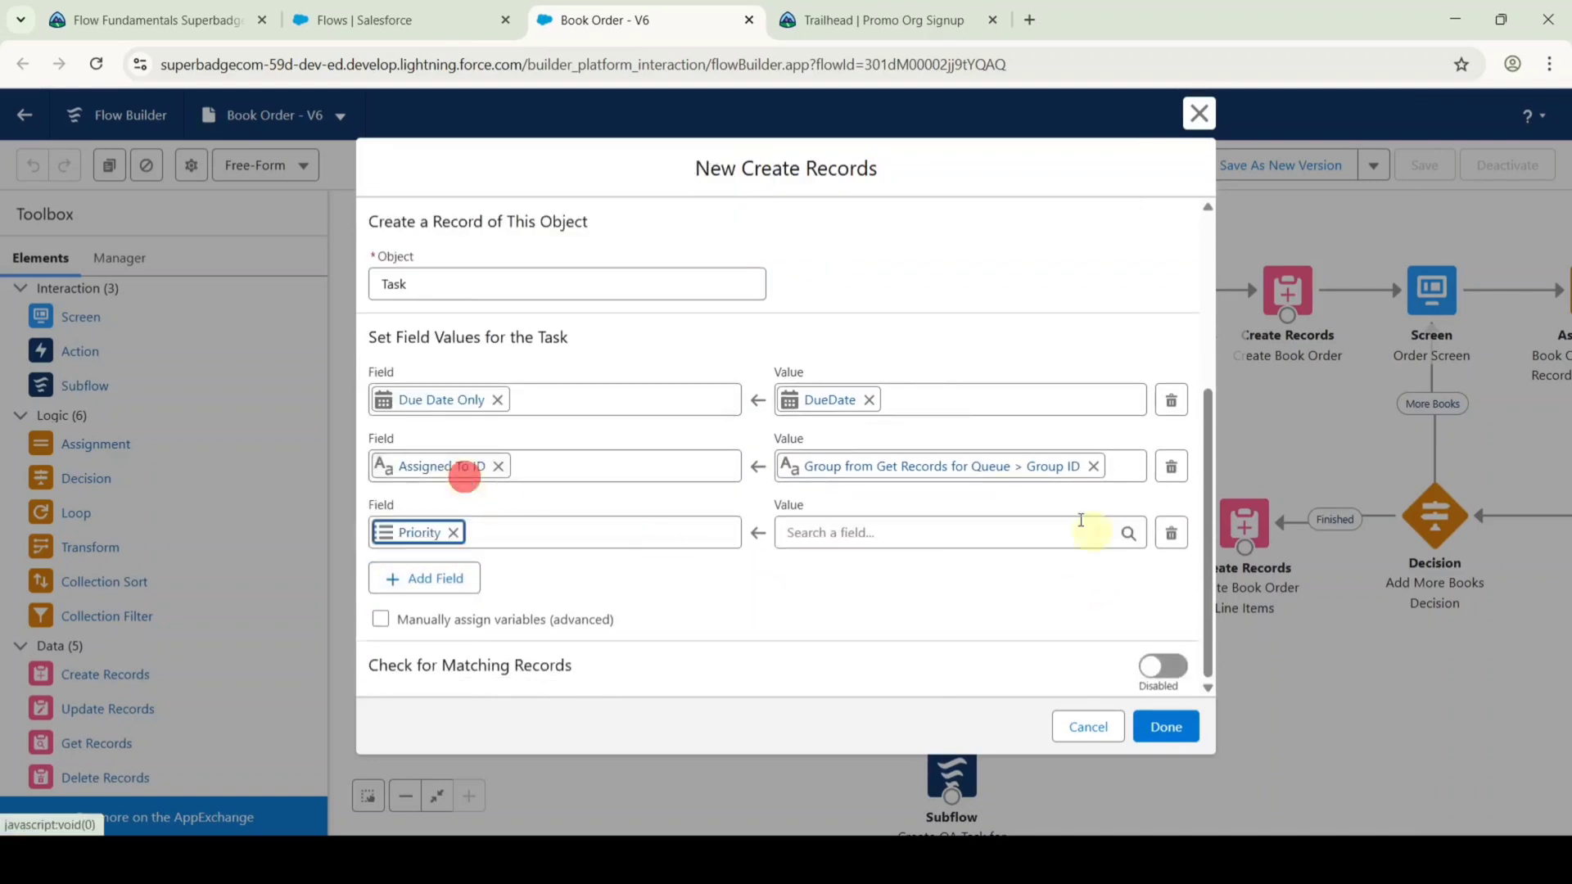
left_click(839, 536)
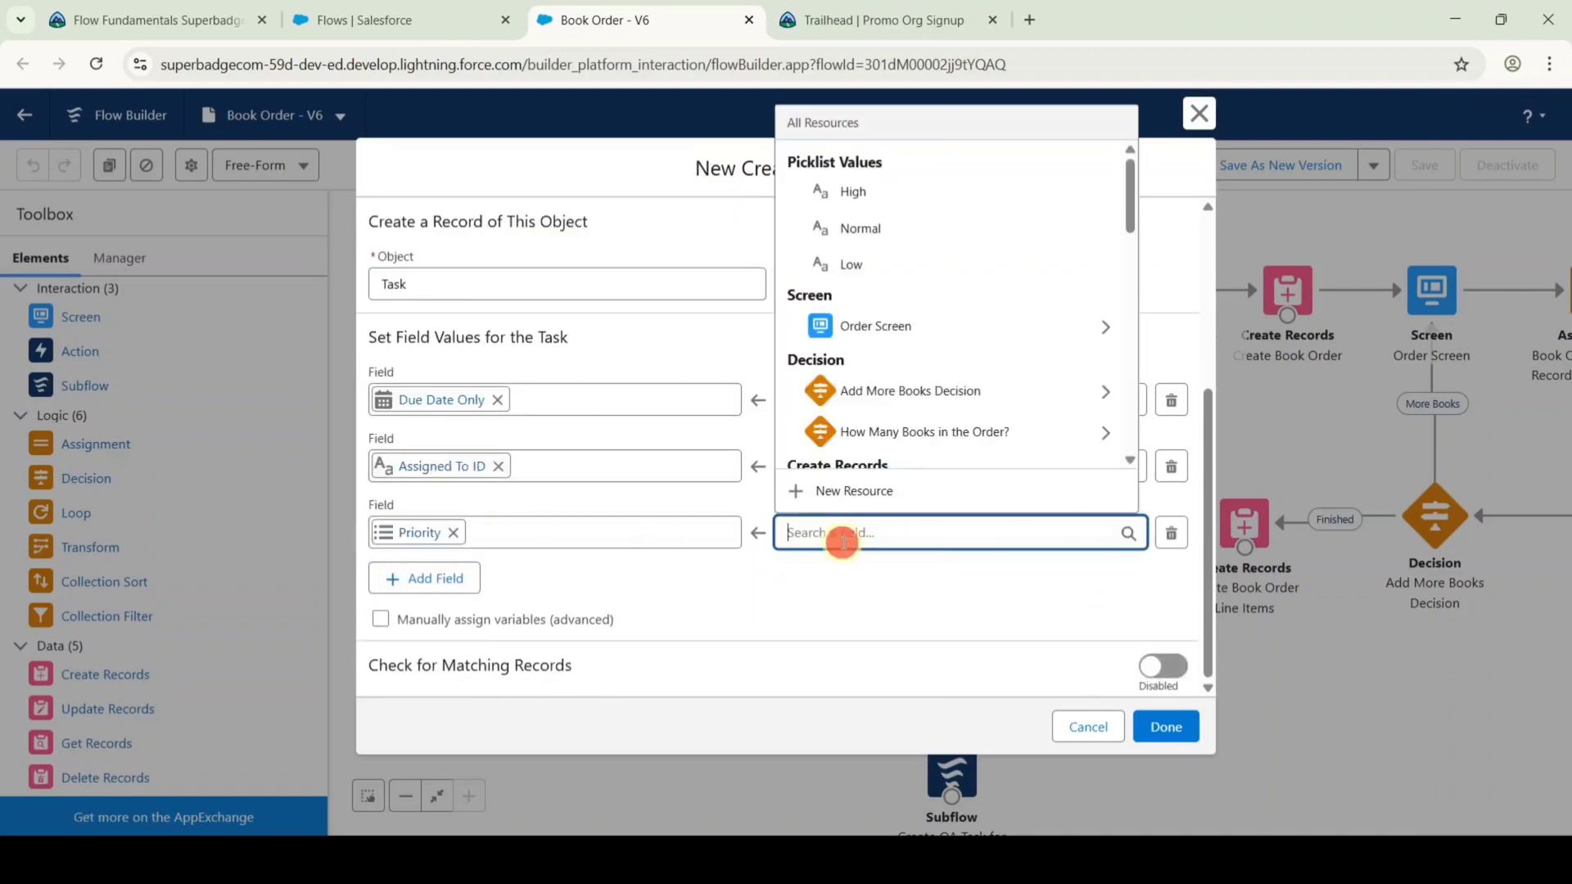
left_click(835, 228)
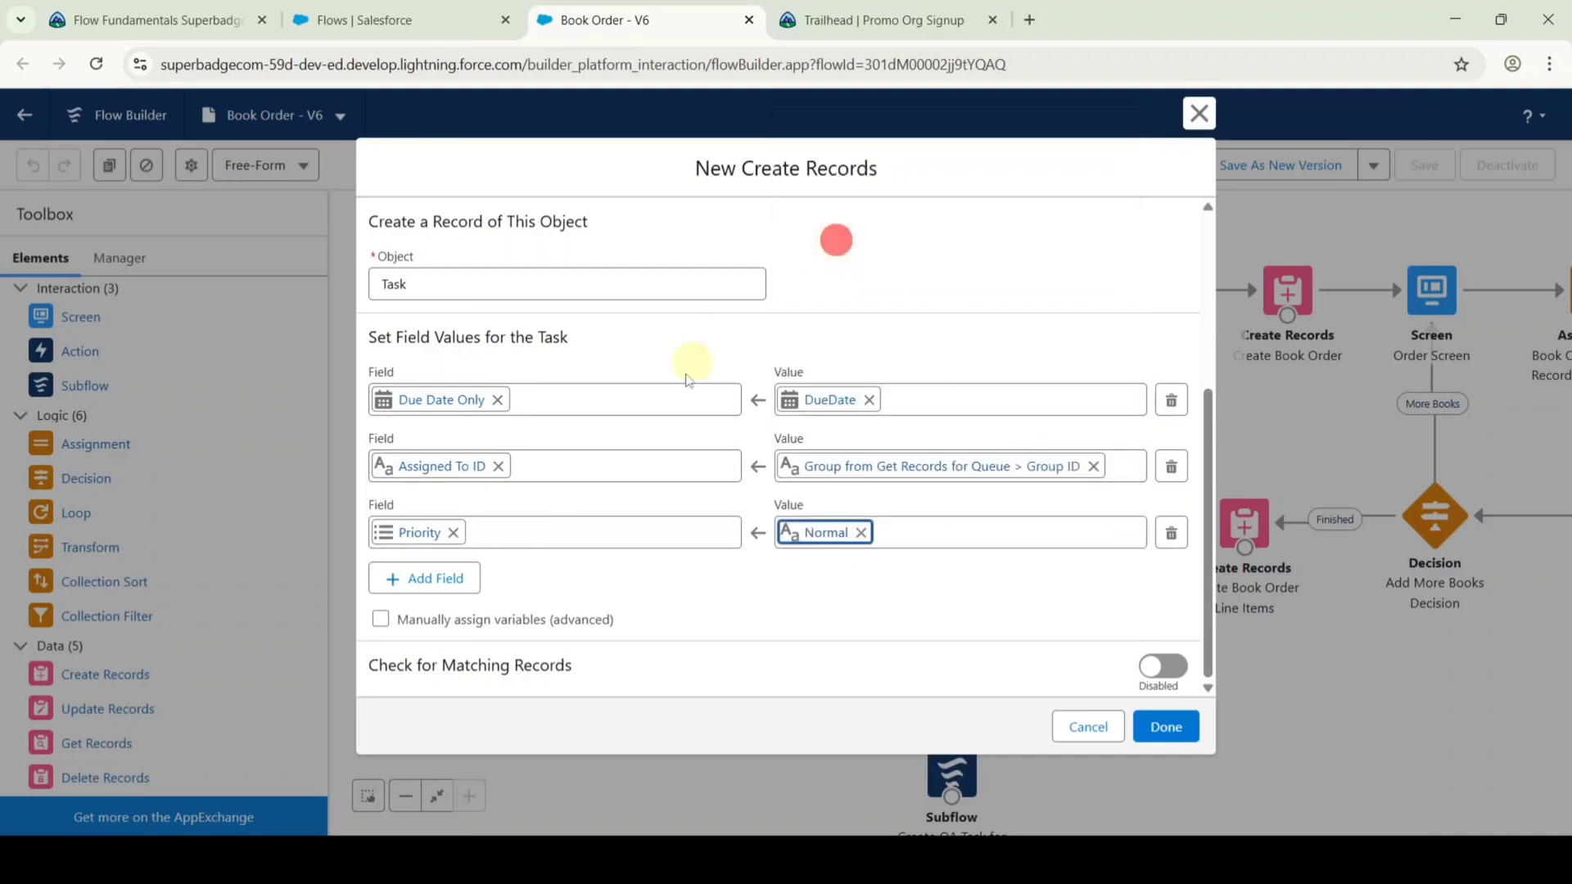
Add a Subject field value to the Task, copying Add Bookmark and Sticker from the Trailhead superbadge instructions.
left_click(436, 579)
left_click(493, 533)
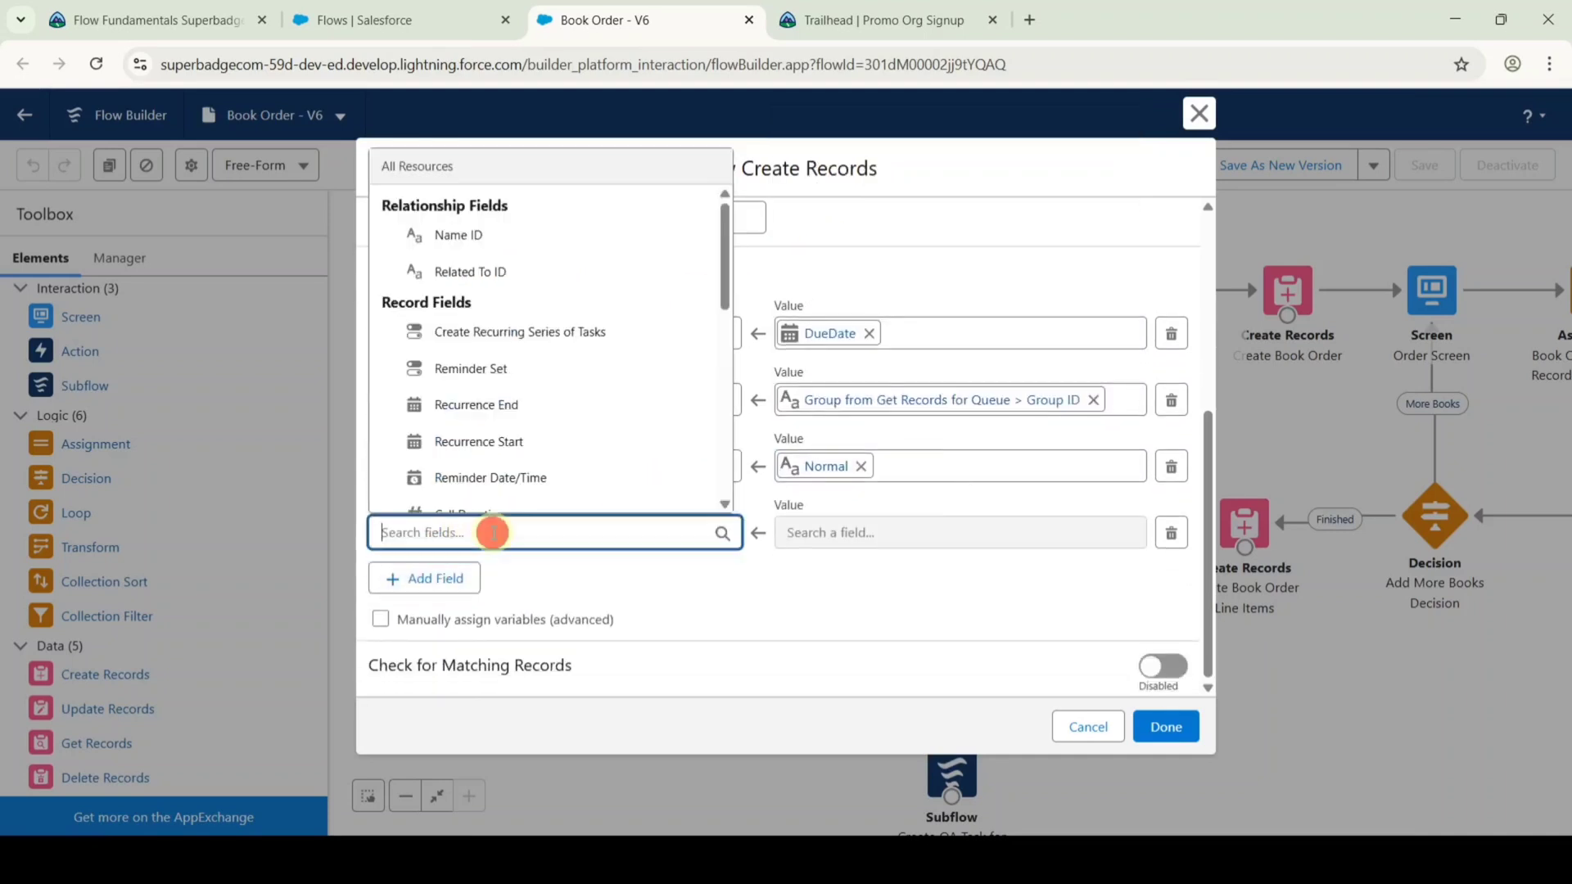
type("sub")
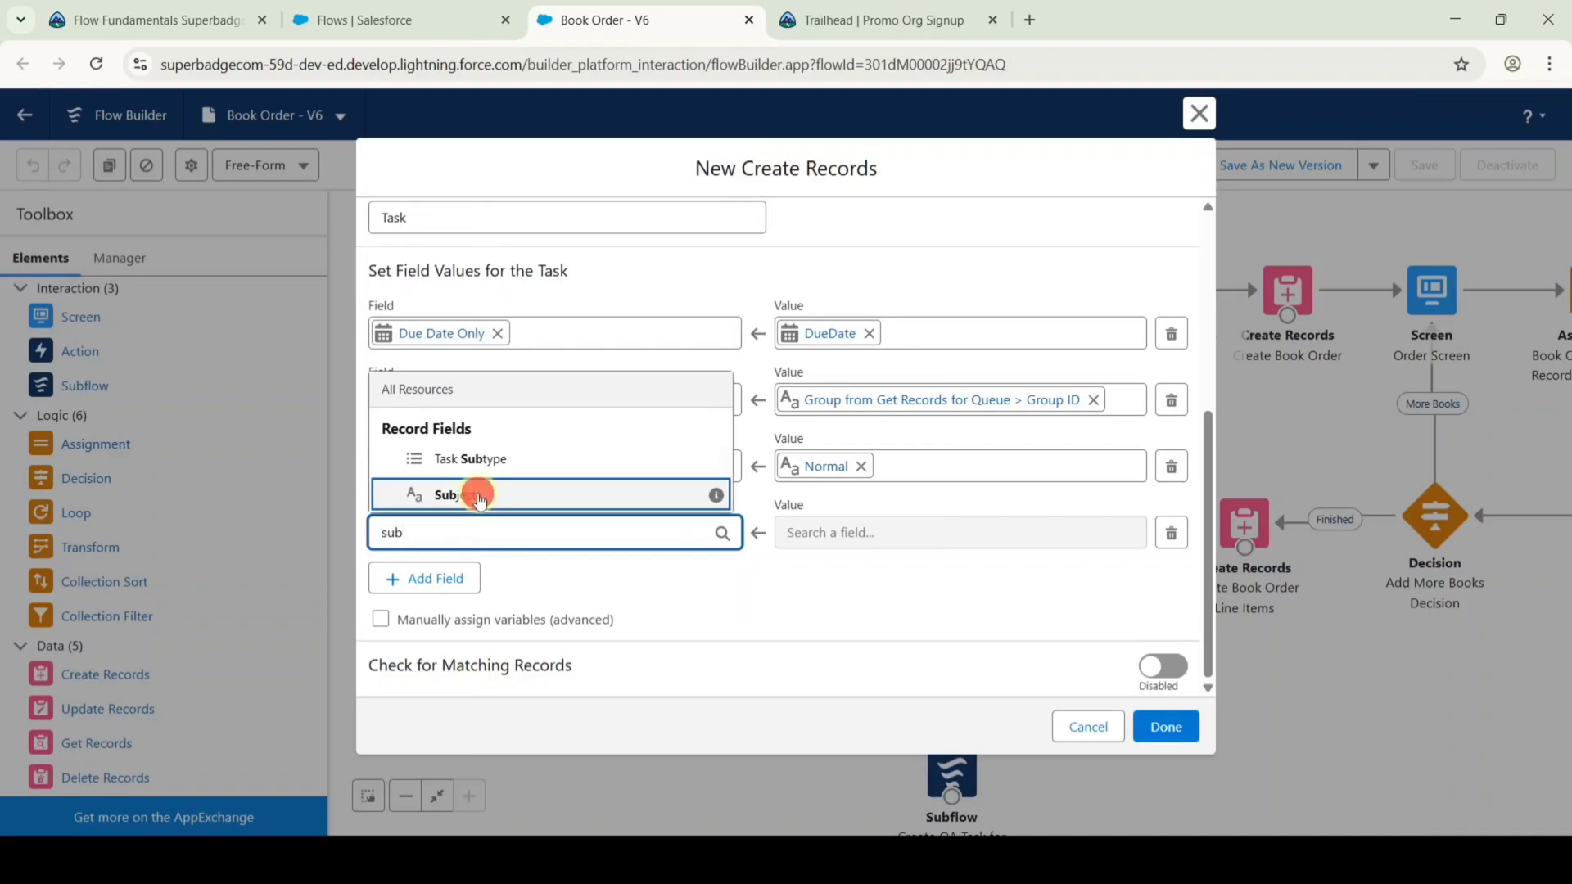
left_click(478, 494)
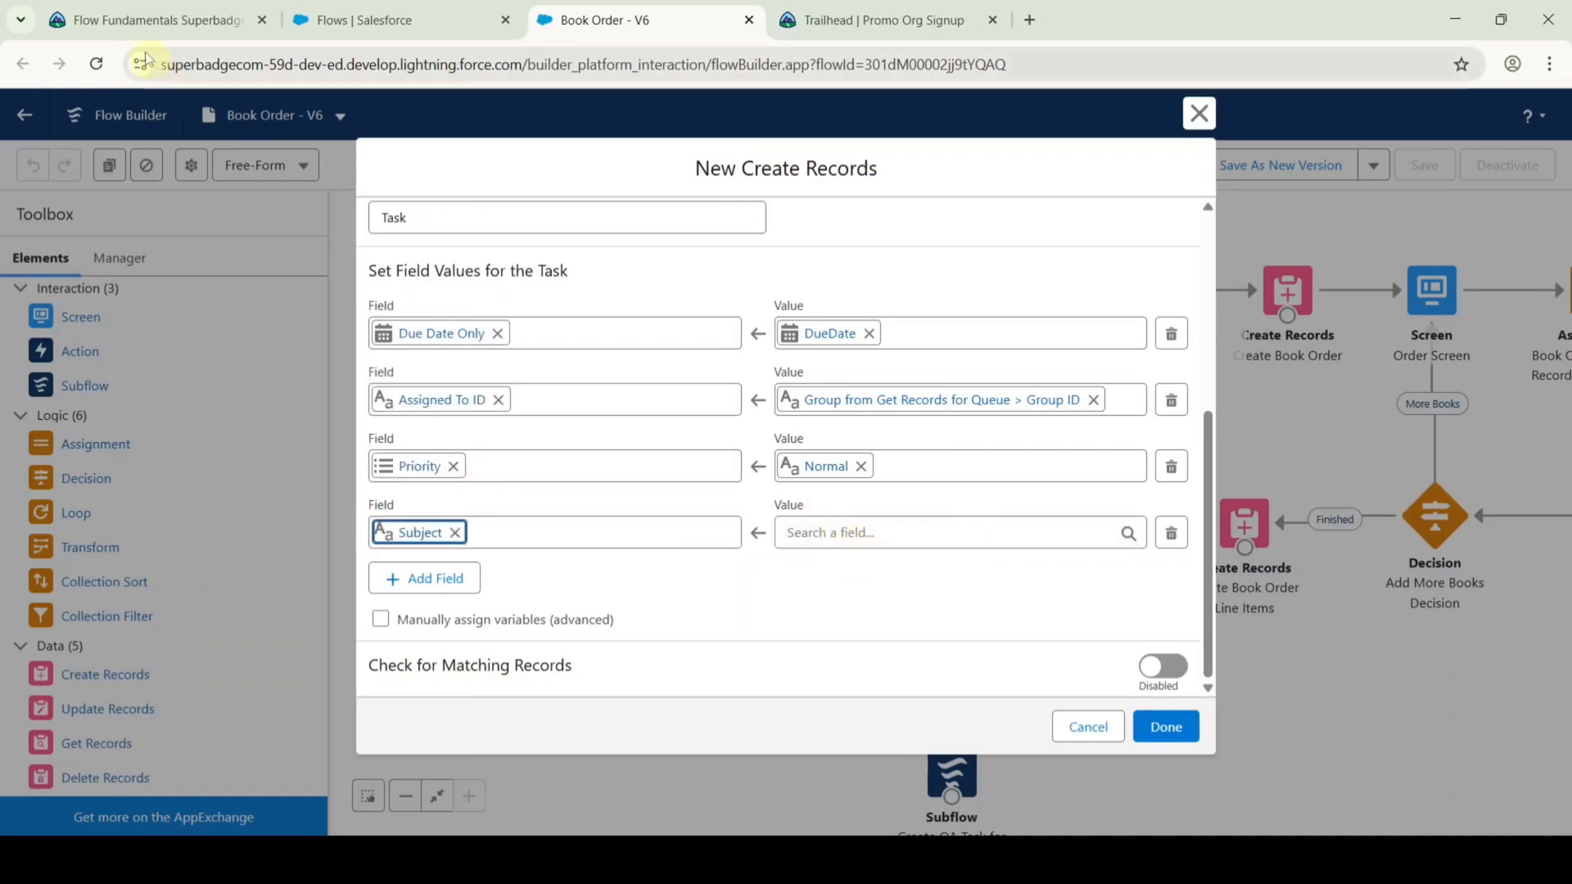
left_click(156, 20)
left_click_drag(660, 381, 849, 373)
key("ctrl+c")
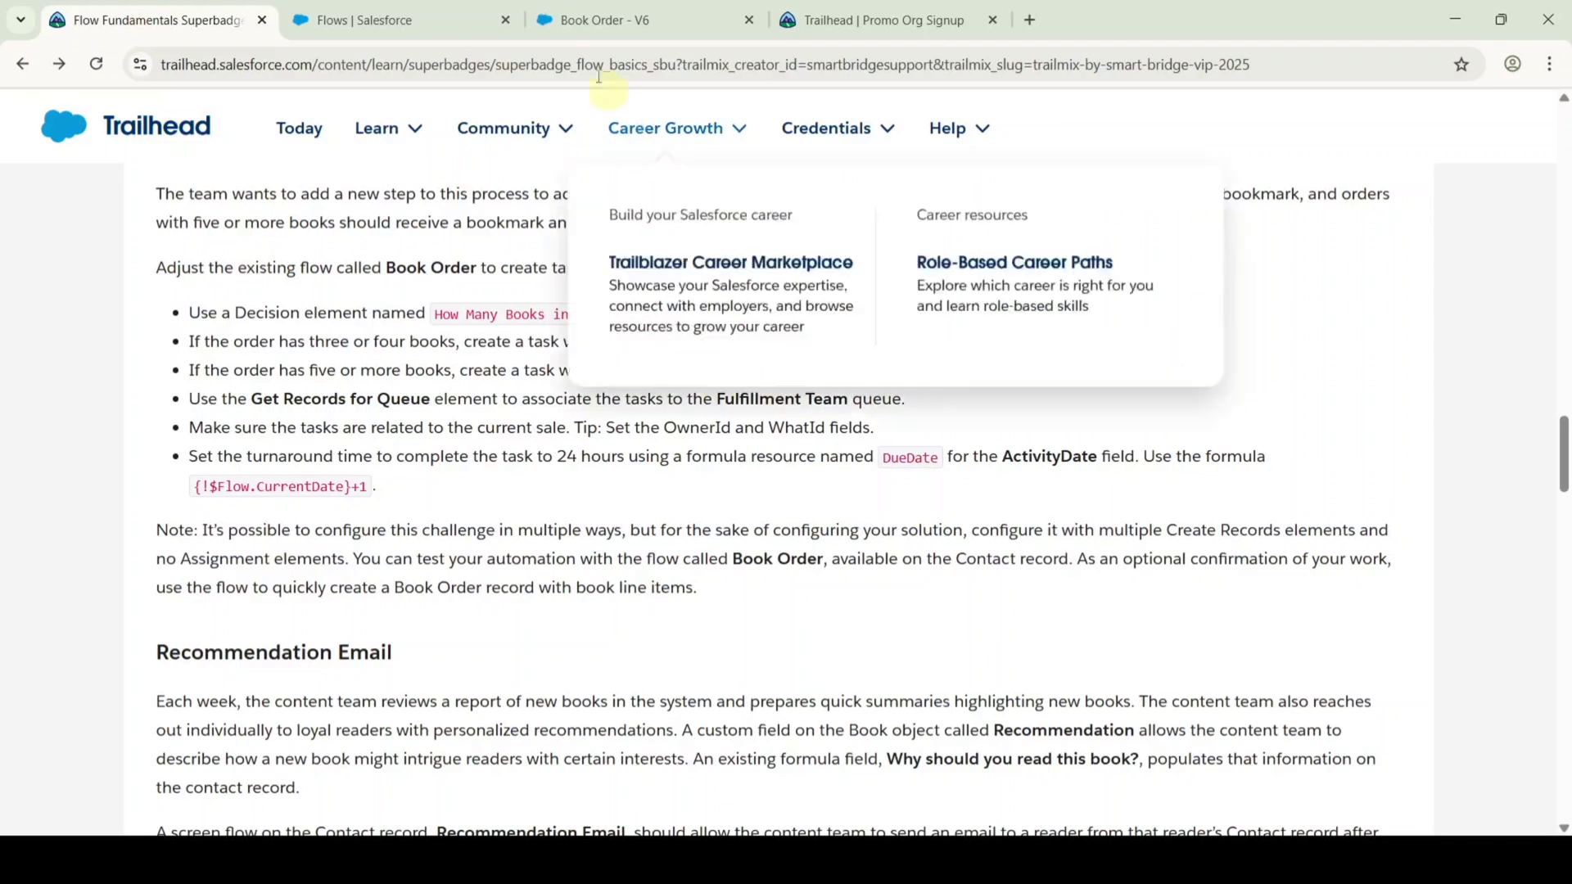
left_click(601, 11)
left_click(885, 537)
key("ctrl+v")
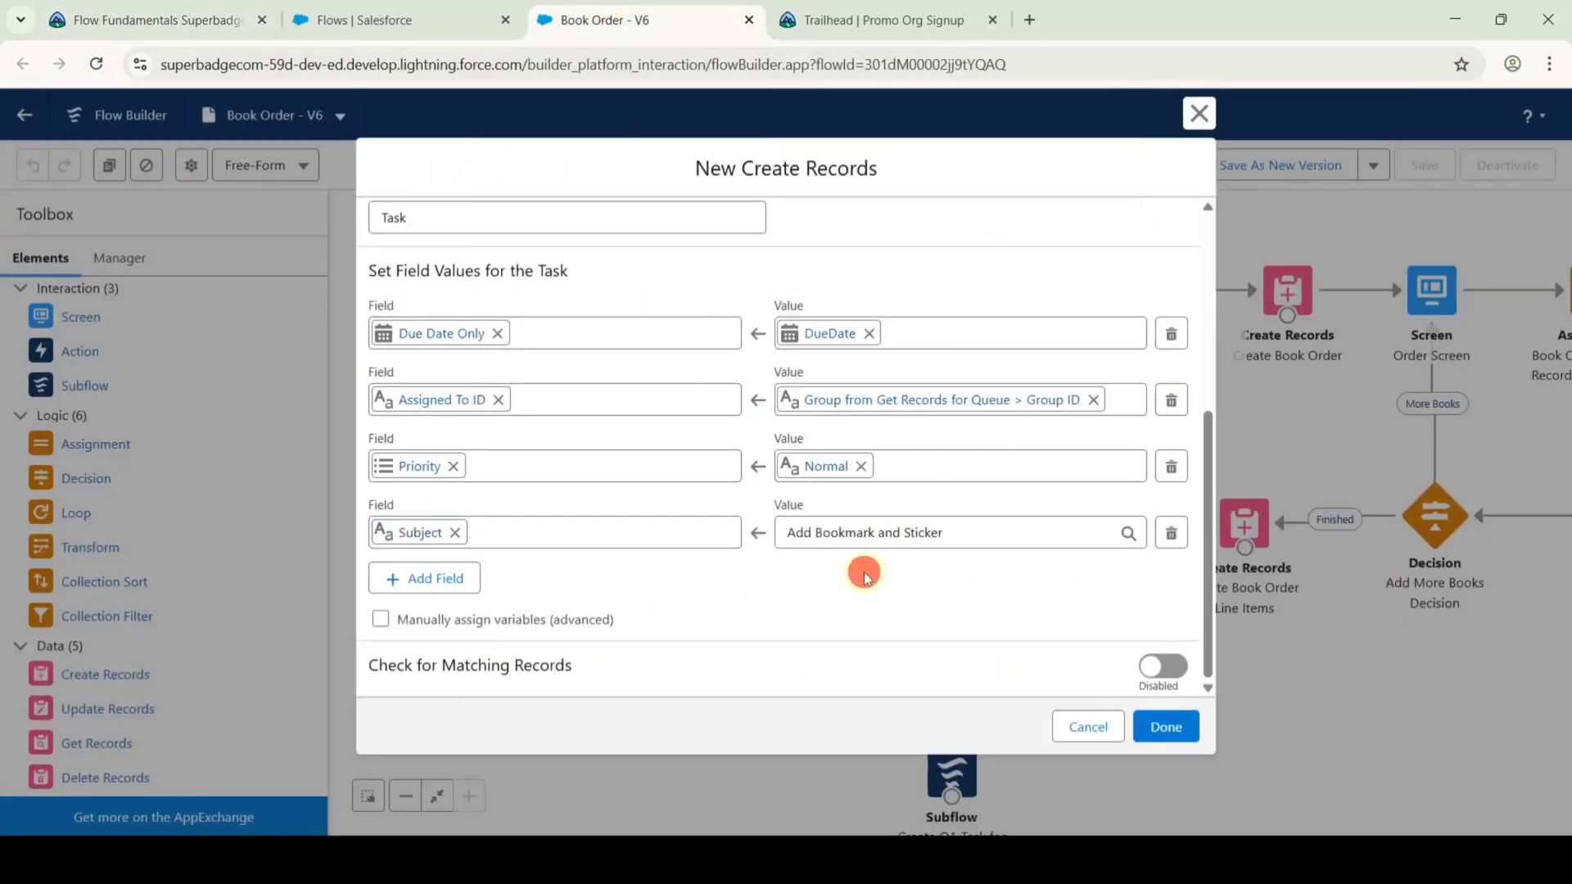
Add a Related To ID field value to the Task, set to Book Order of the varBookLineItem record variable.
left_click(416, 588)
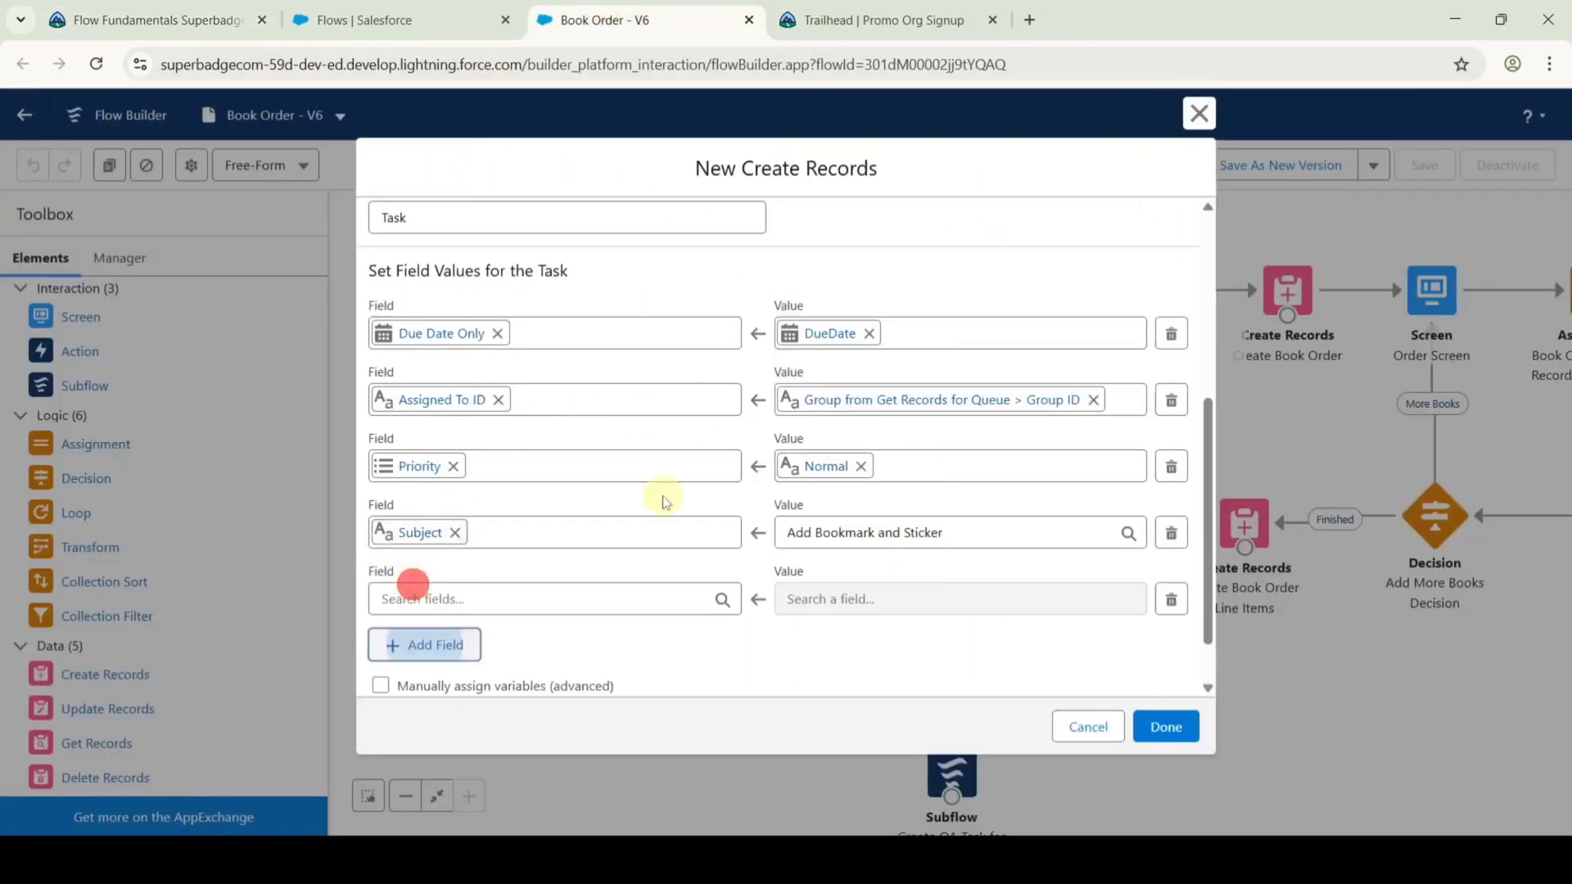
left_click(502, 533)
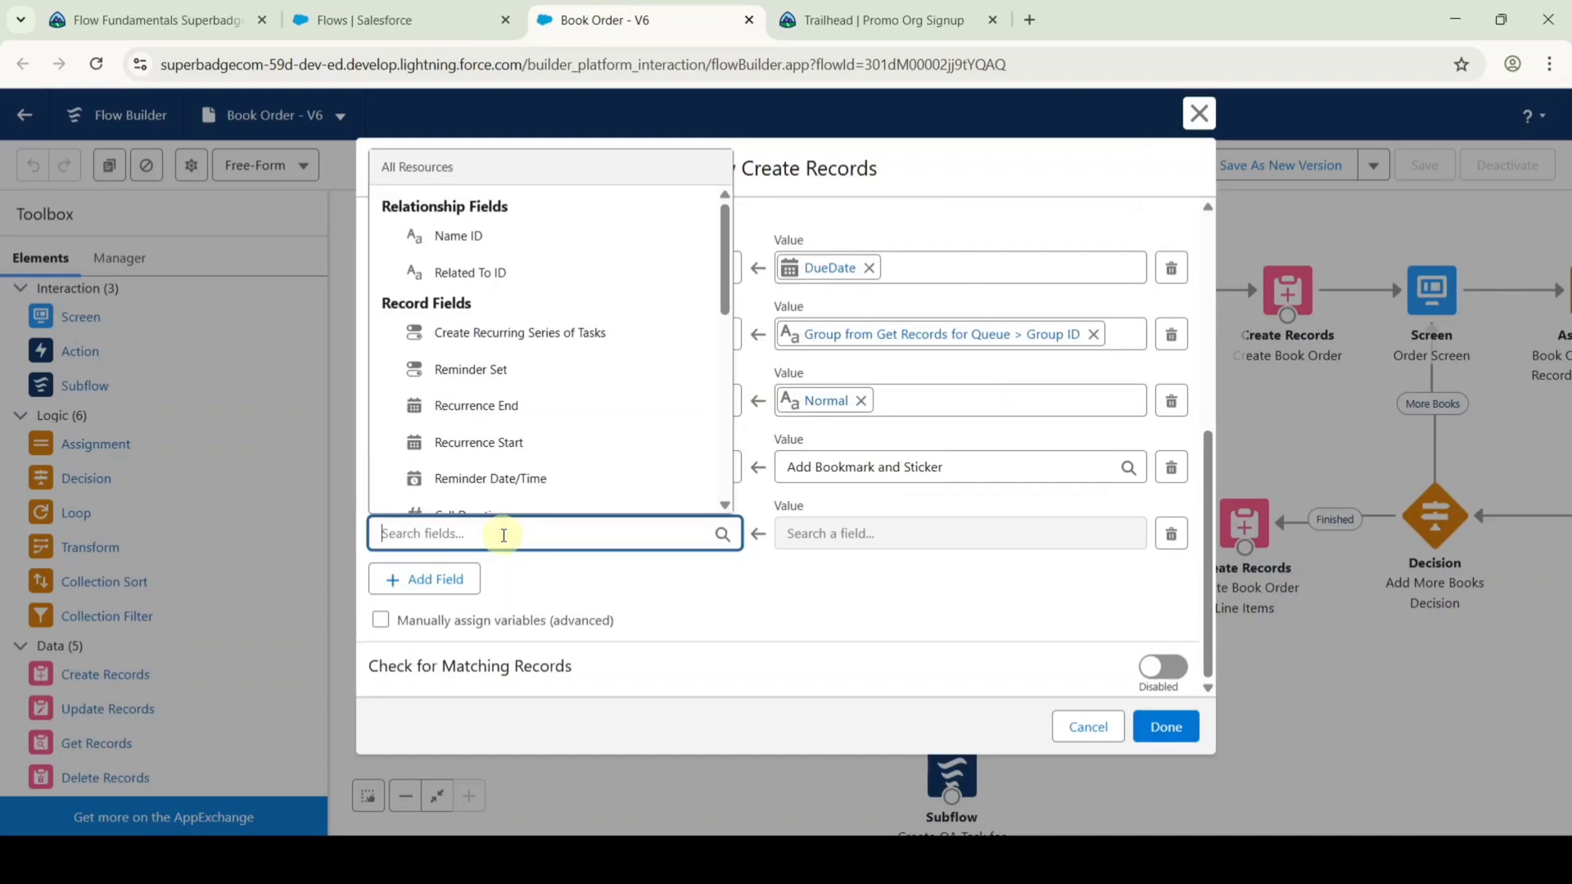
type("relate")
left_click(496, 499)
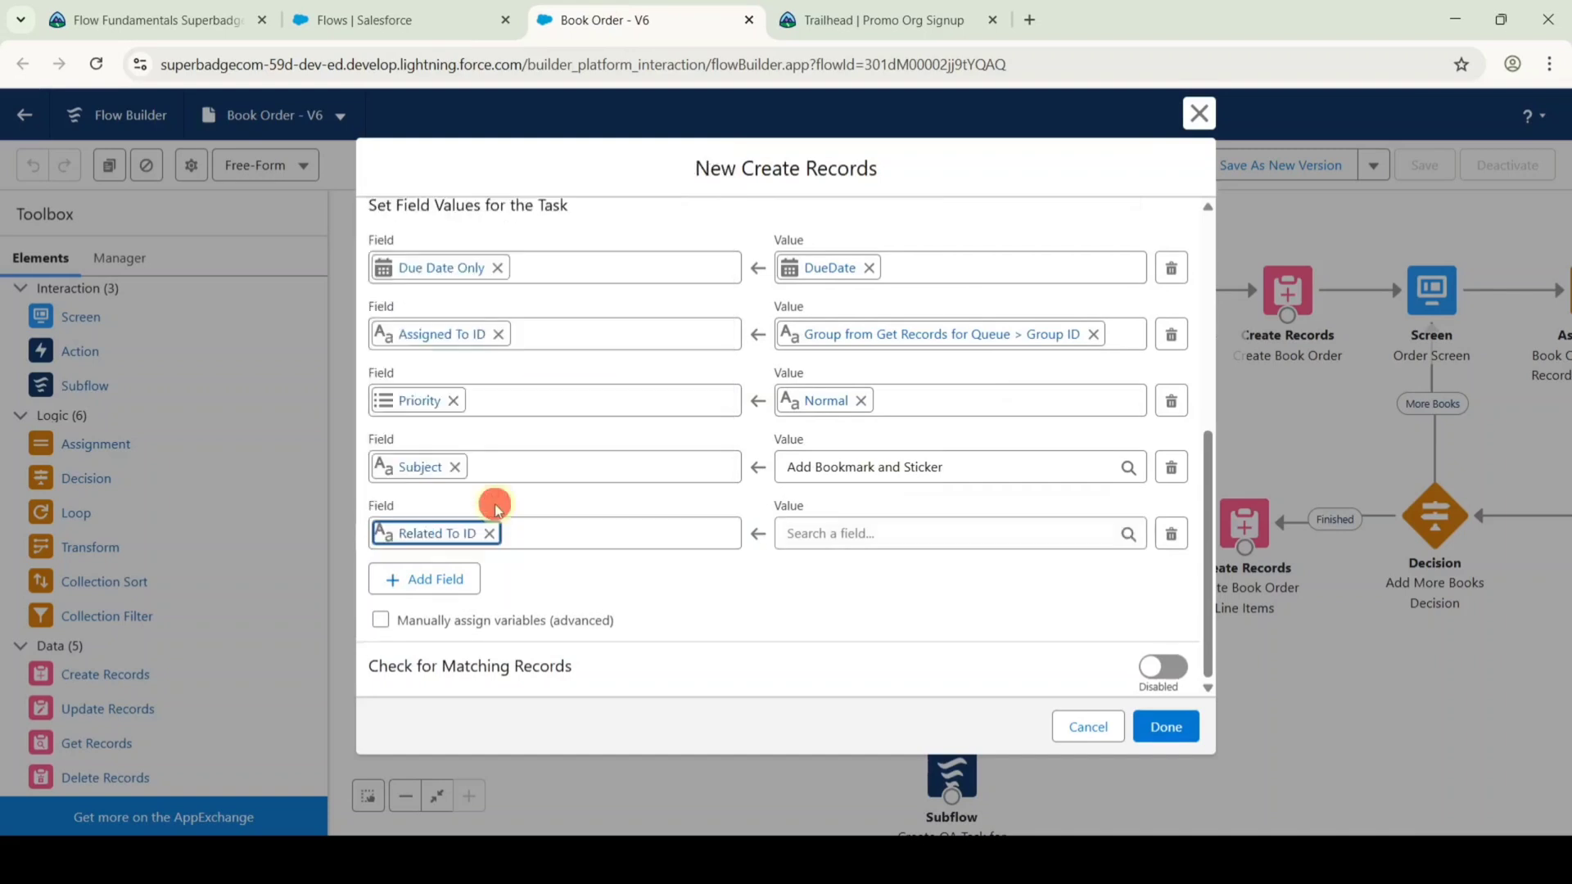
left_click(858, 534)
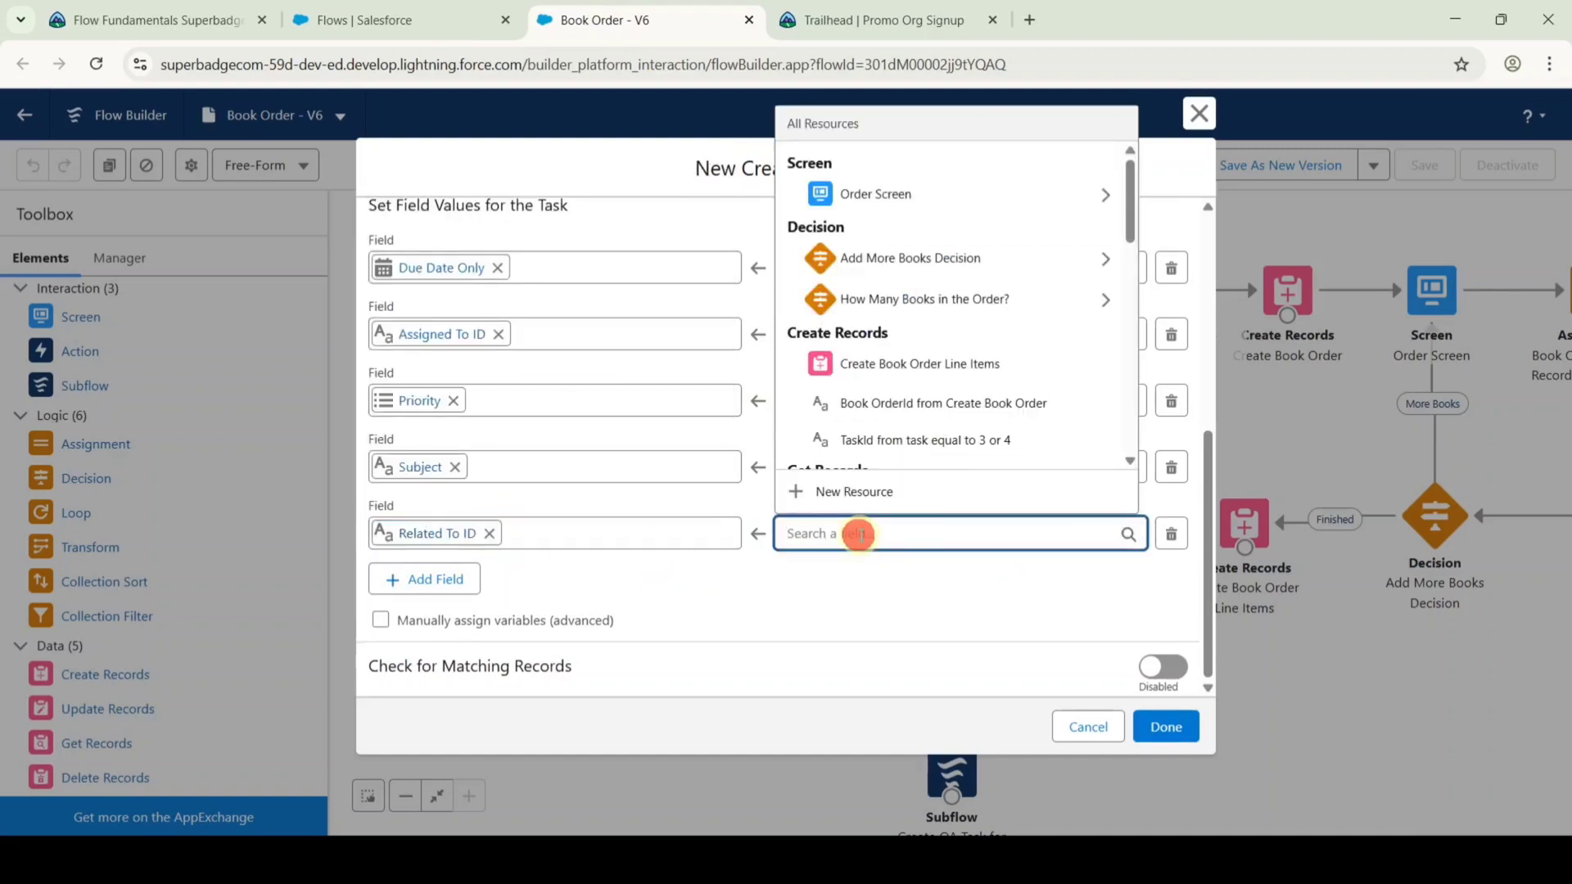
type("var")
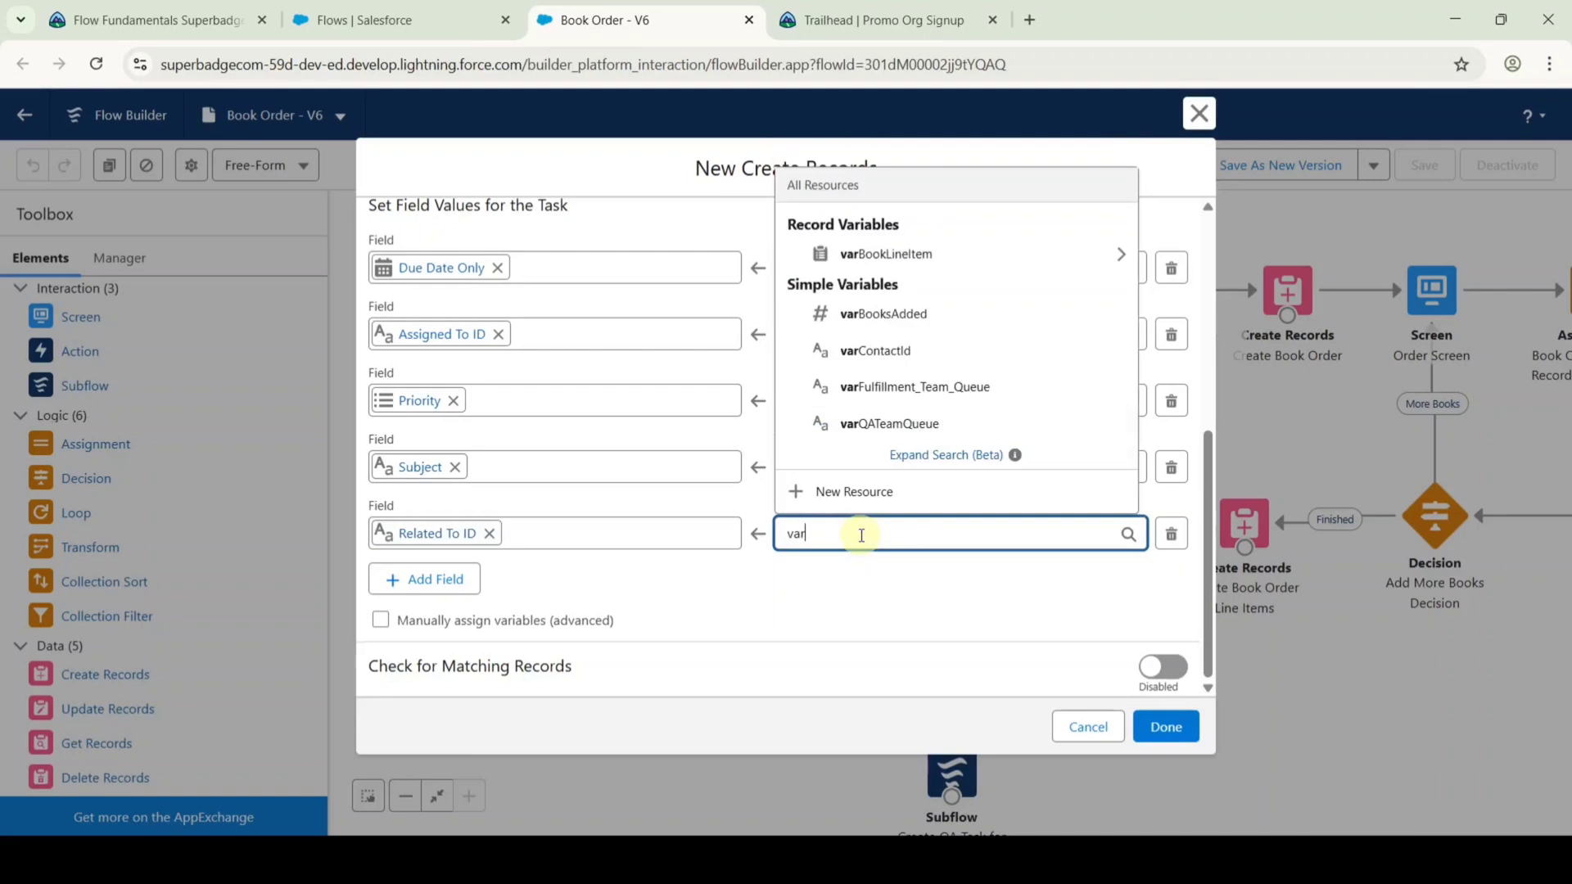
left_click(899, 267)
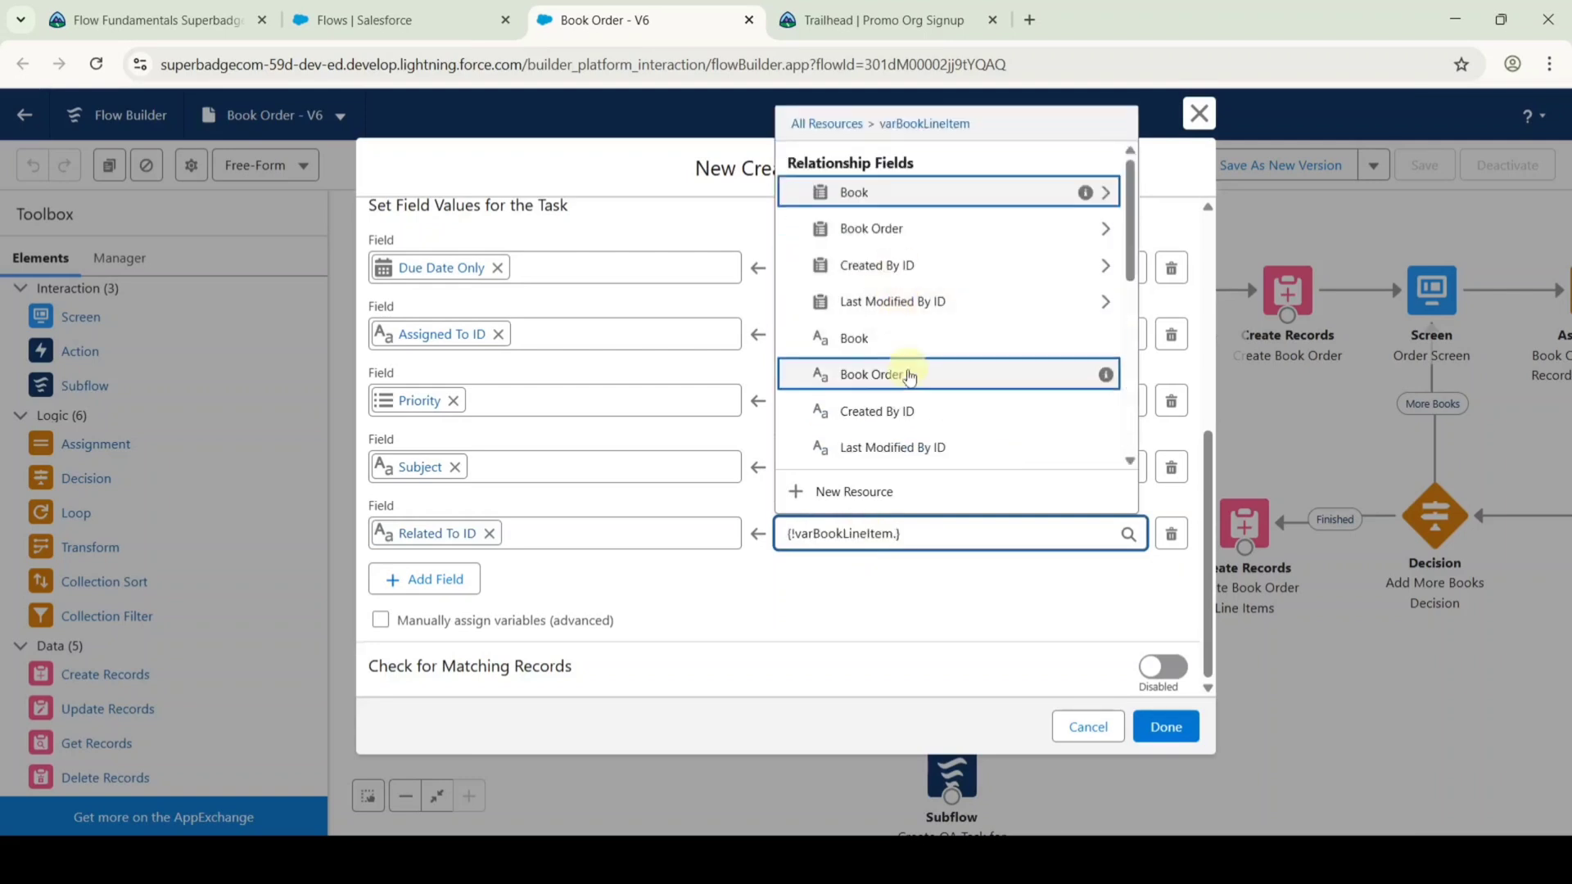
left_click(884, 377)
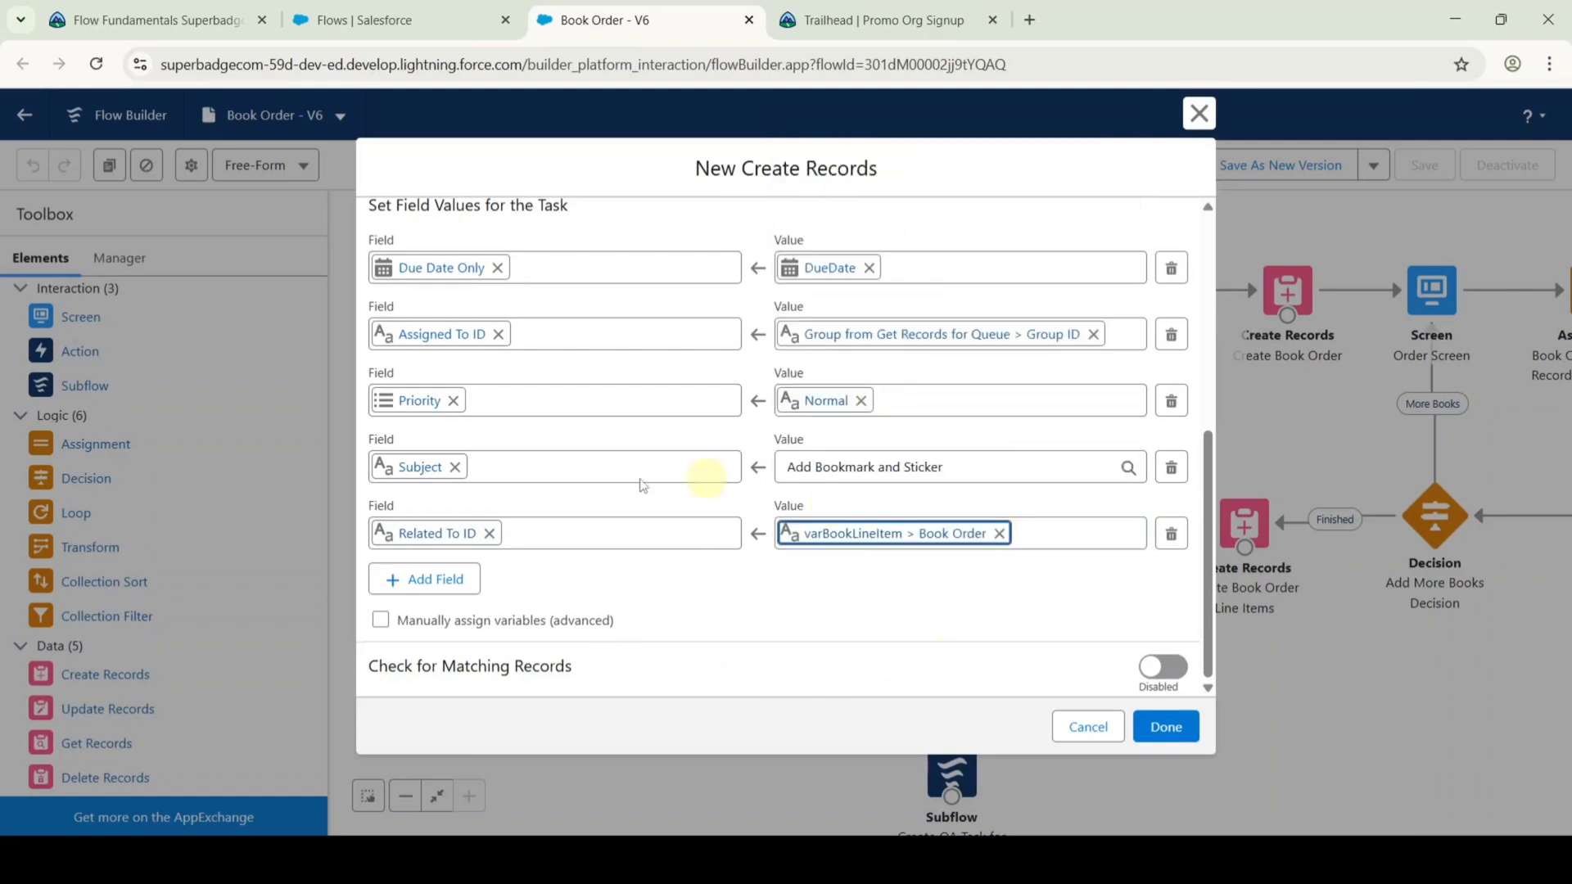
Add a Name ID field value to the Task, set to varContactId, and finish the new Create Records element.
left_click(416, 581)
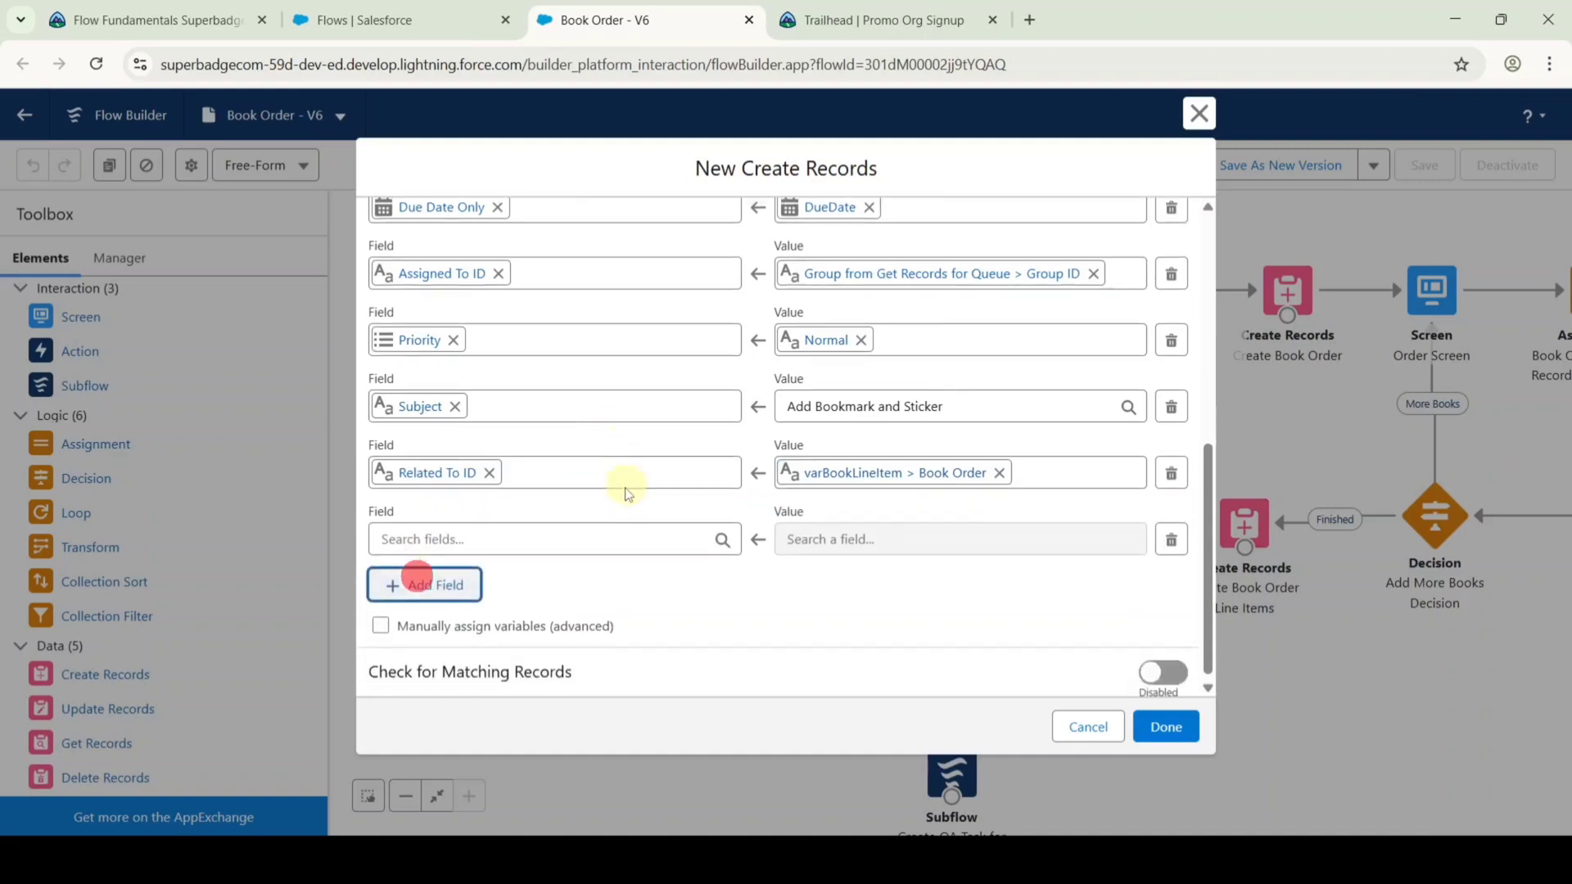
left_click(502, 534)
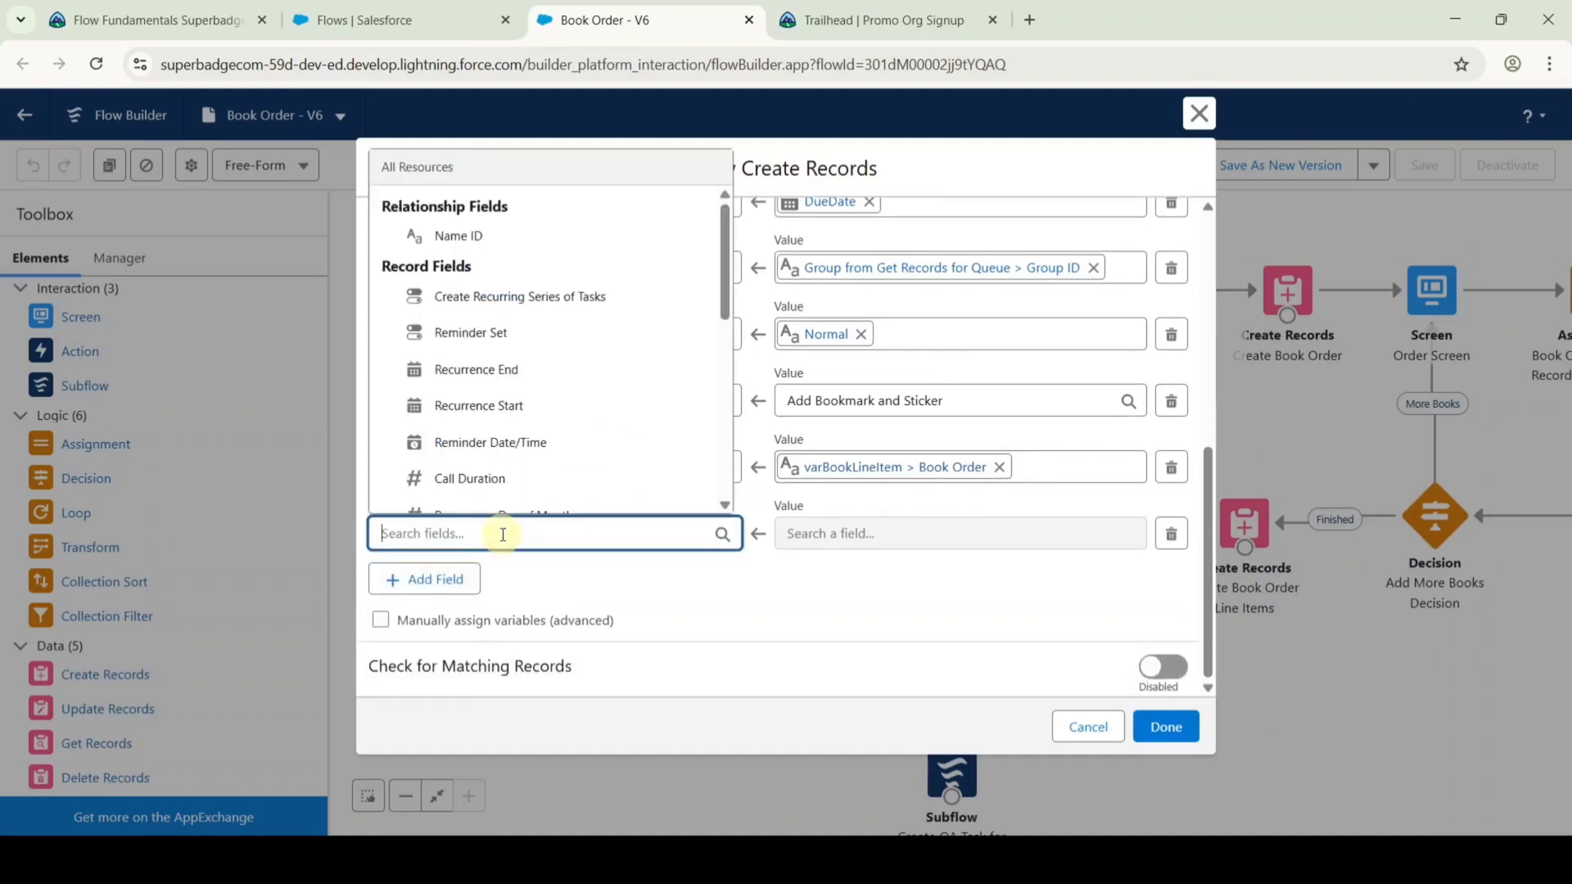
type("name")
left_click(468, 496)
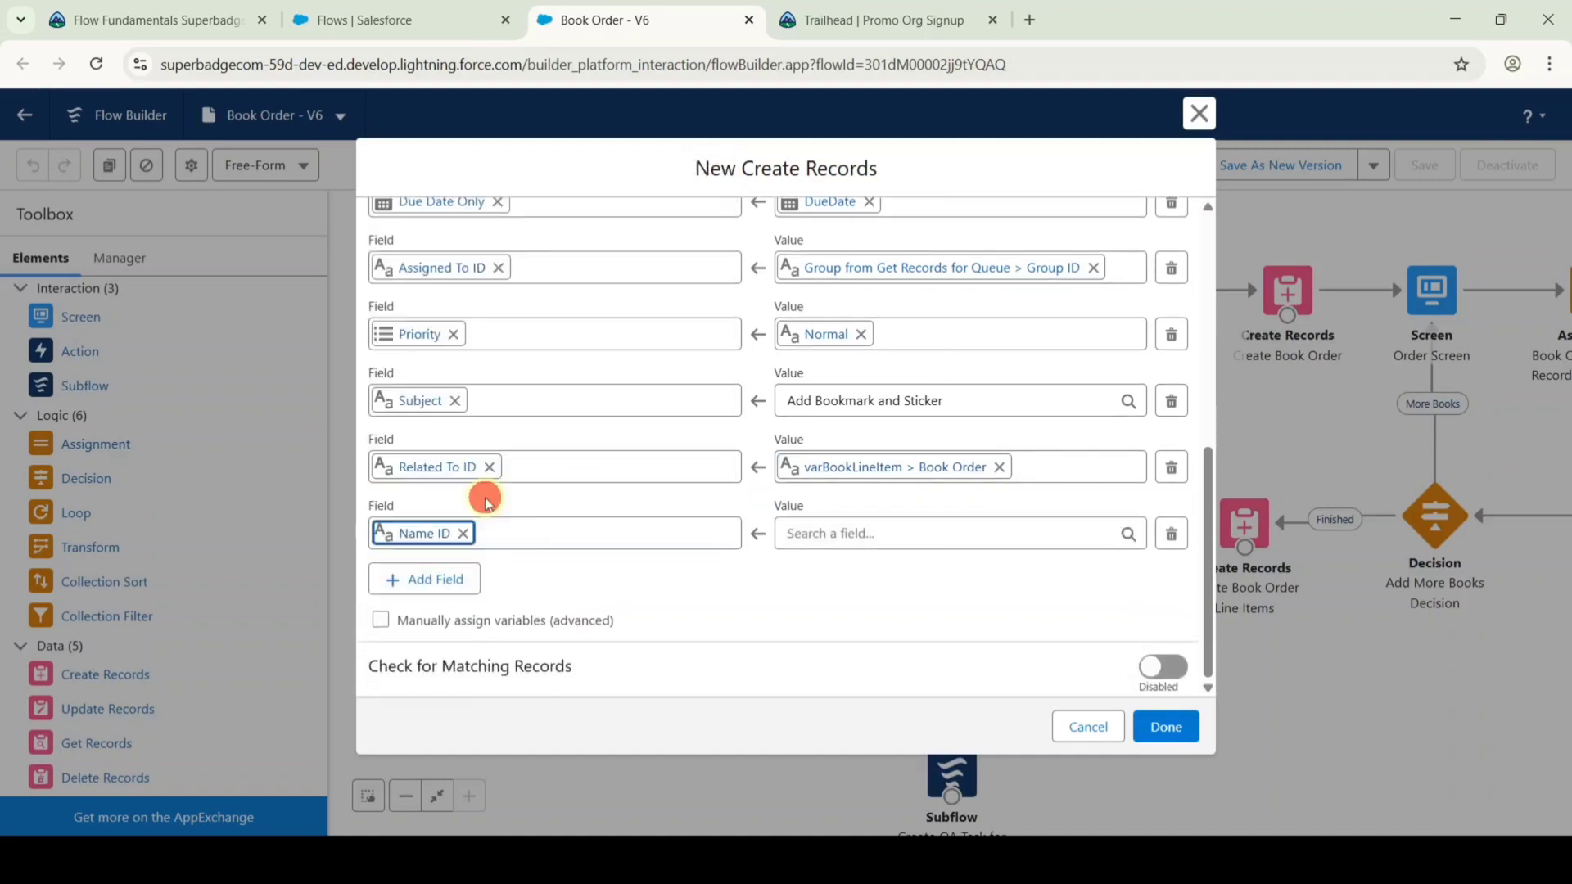
left_click(816, 541)
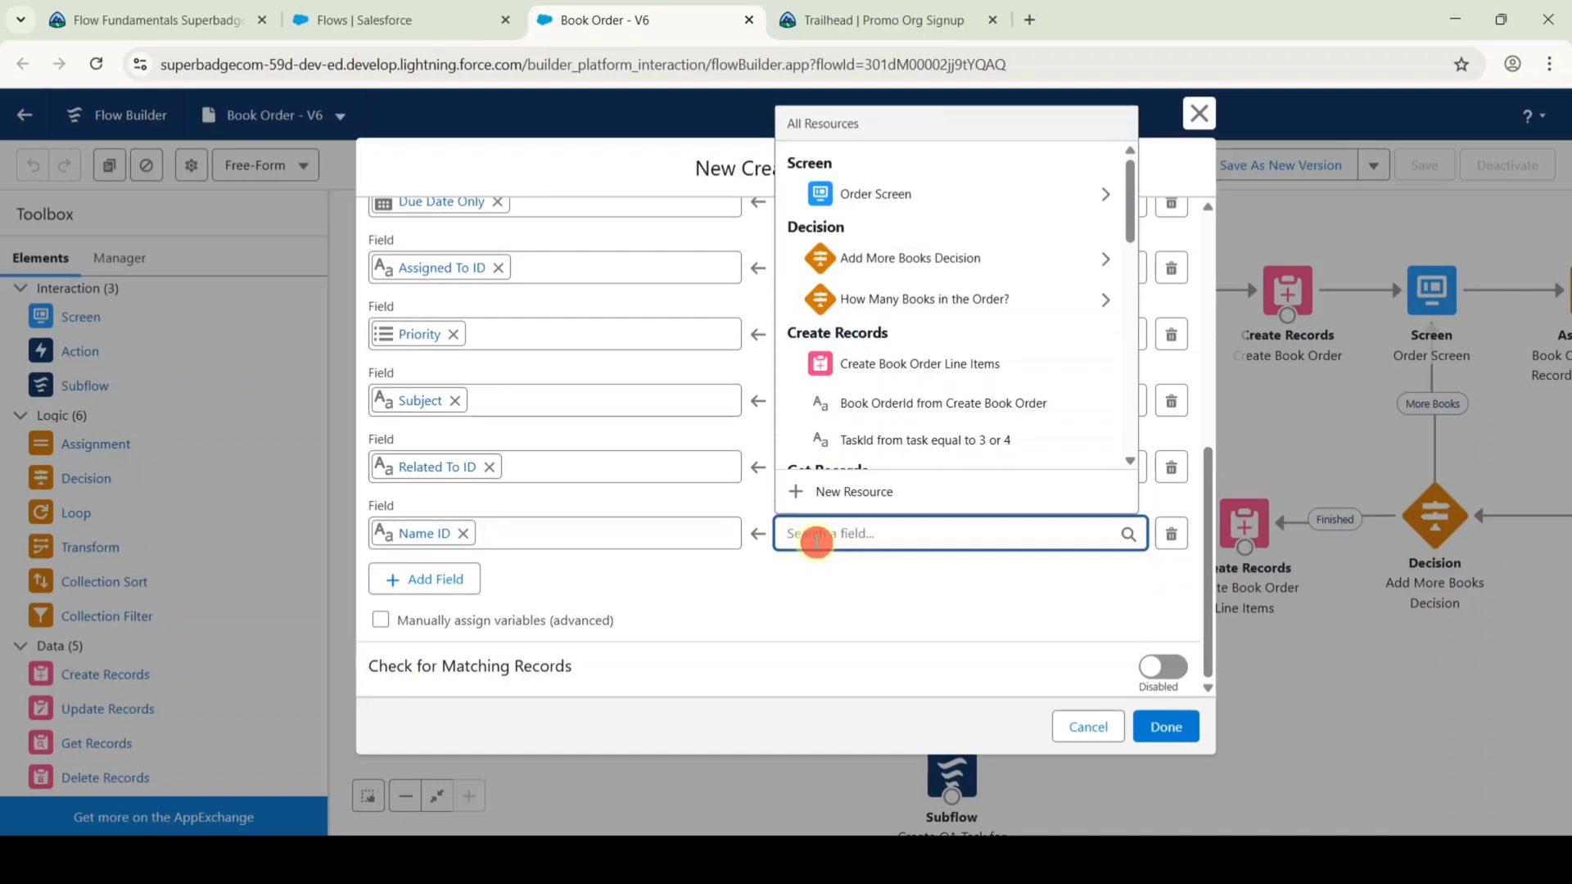
type("var")
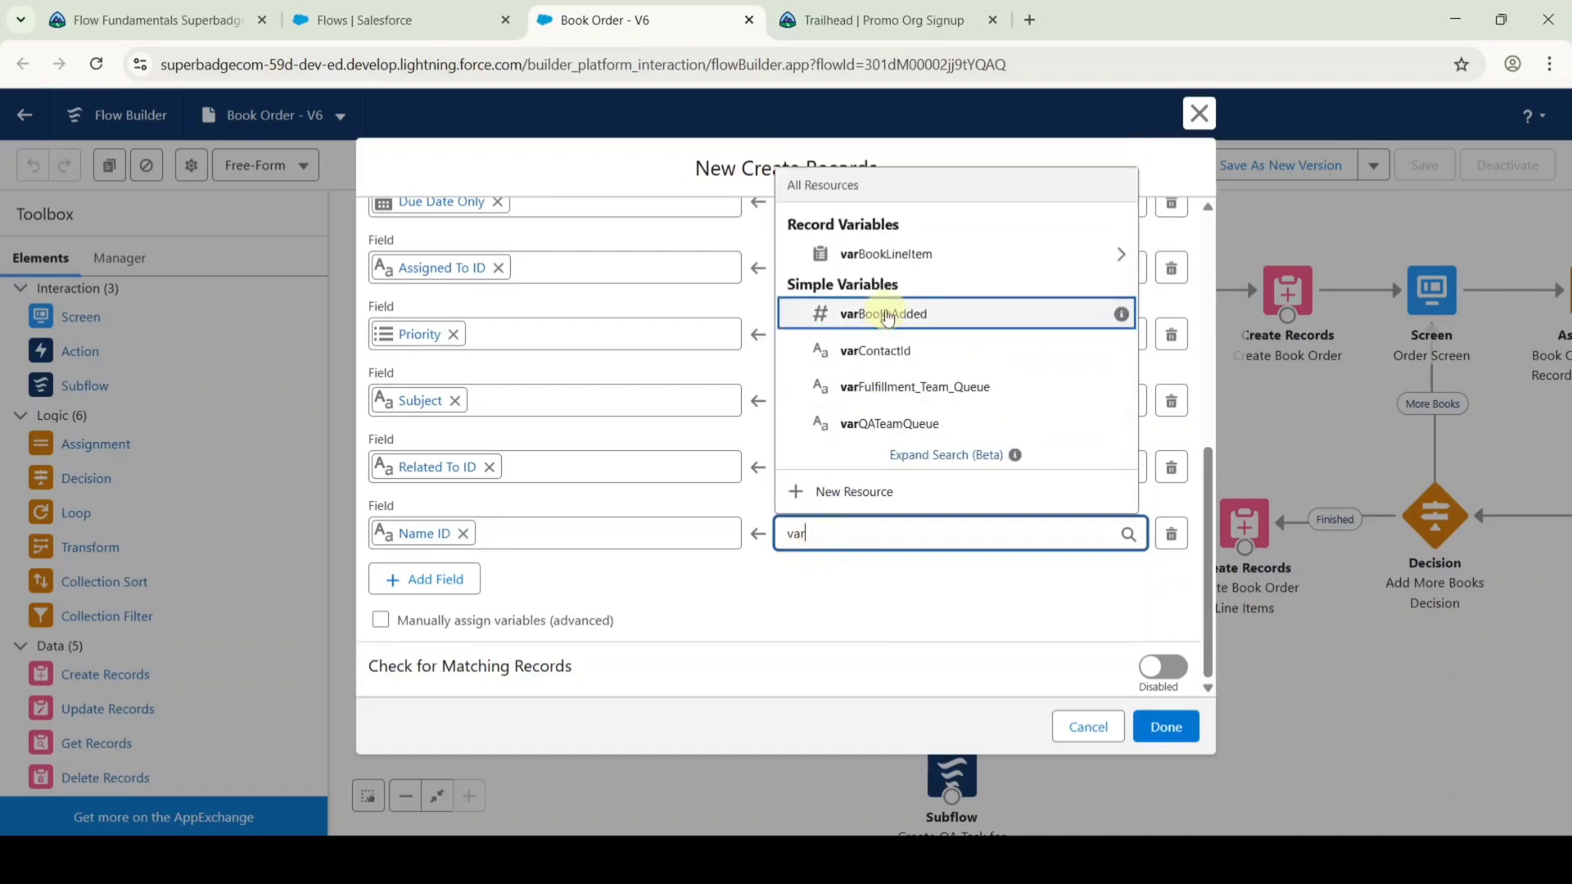
left_click(878, 350)
scroll(880, 606, "up", 2)
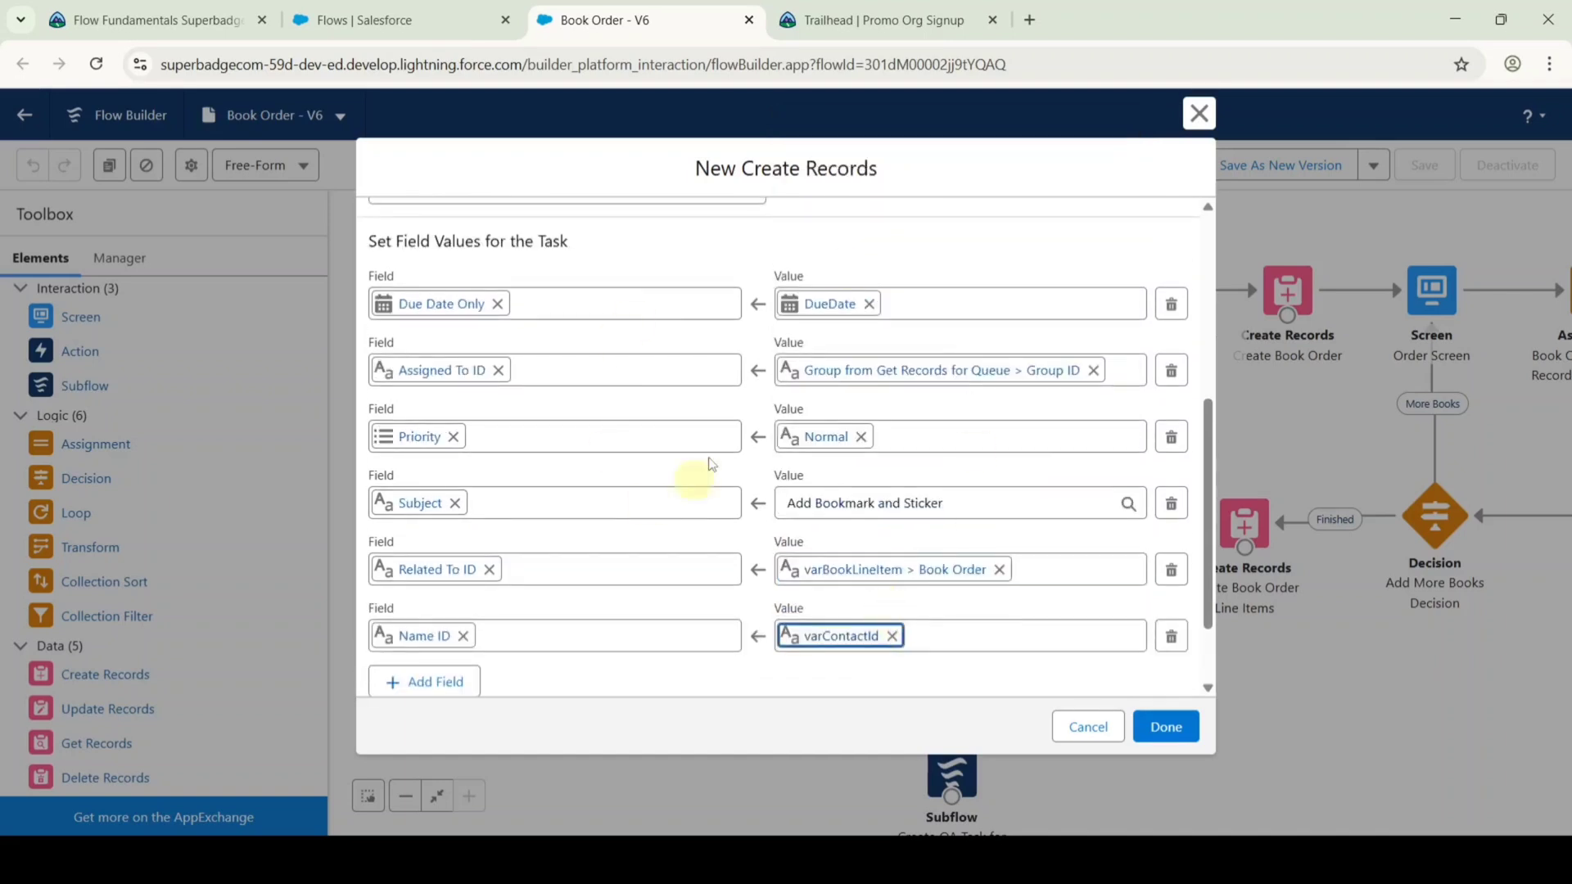
left_click(1175, 736)
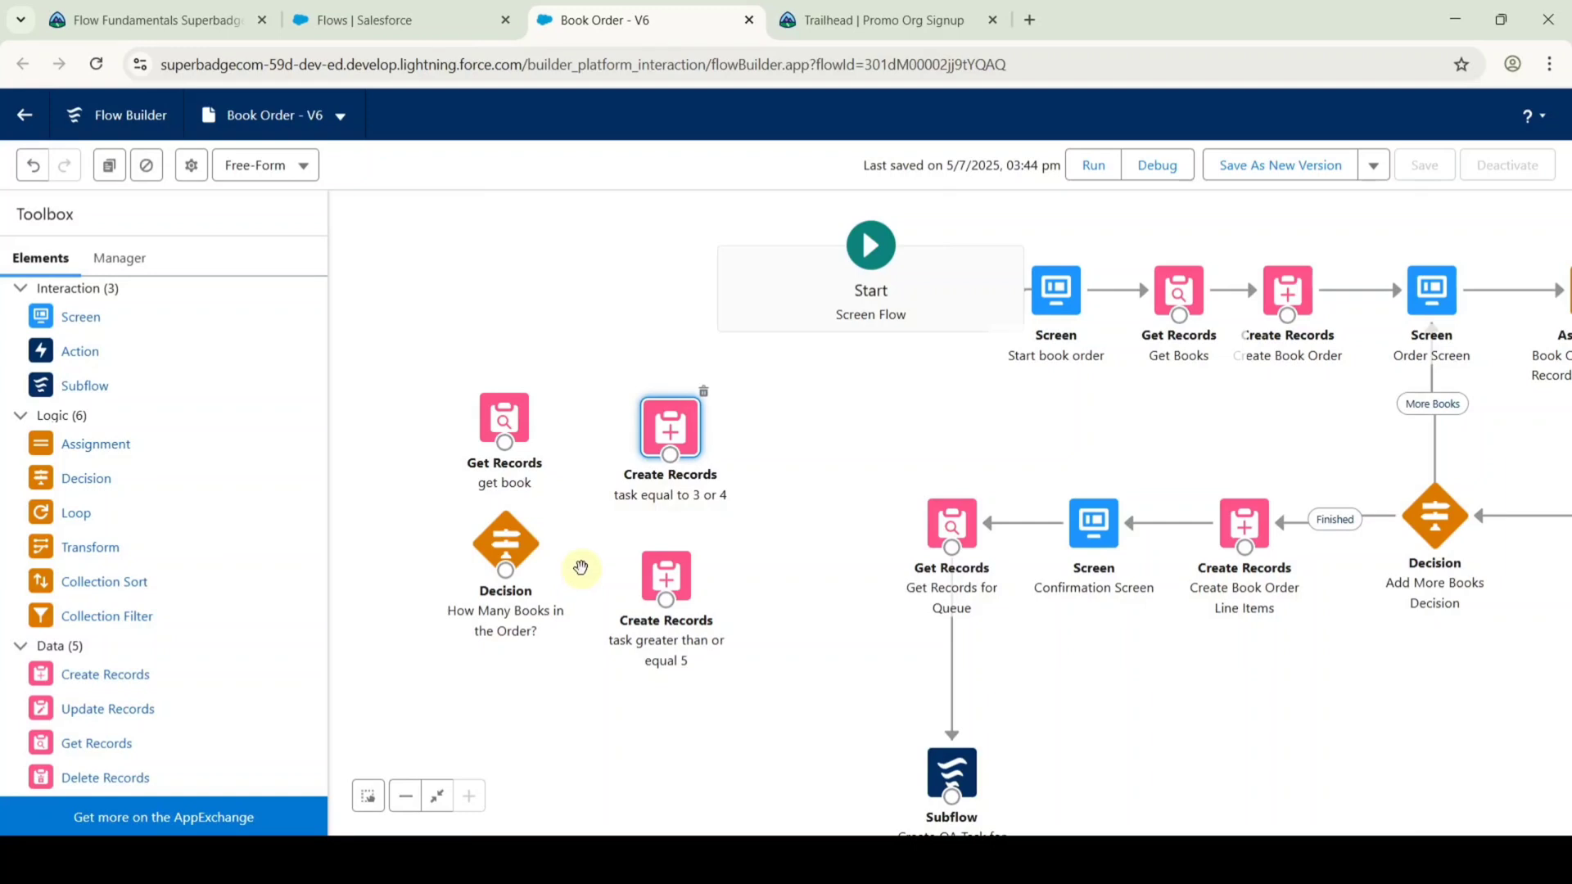
Replace the connector from Get Records for Queue to the subflow with a path through get book to the How Many Books in the Order? decision.
left_click(954, 690)
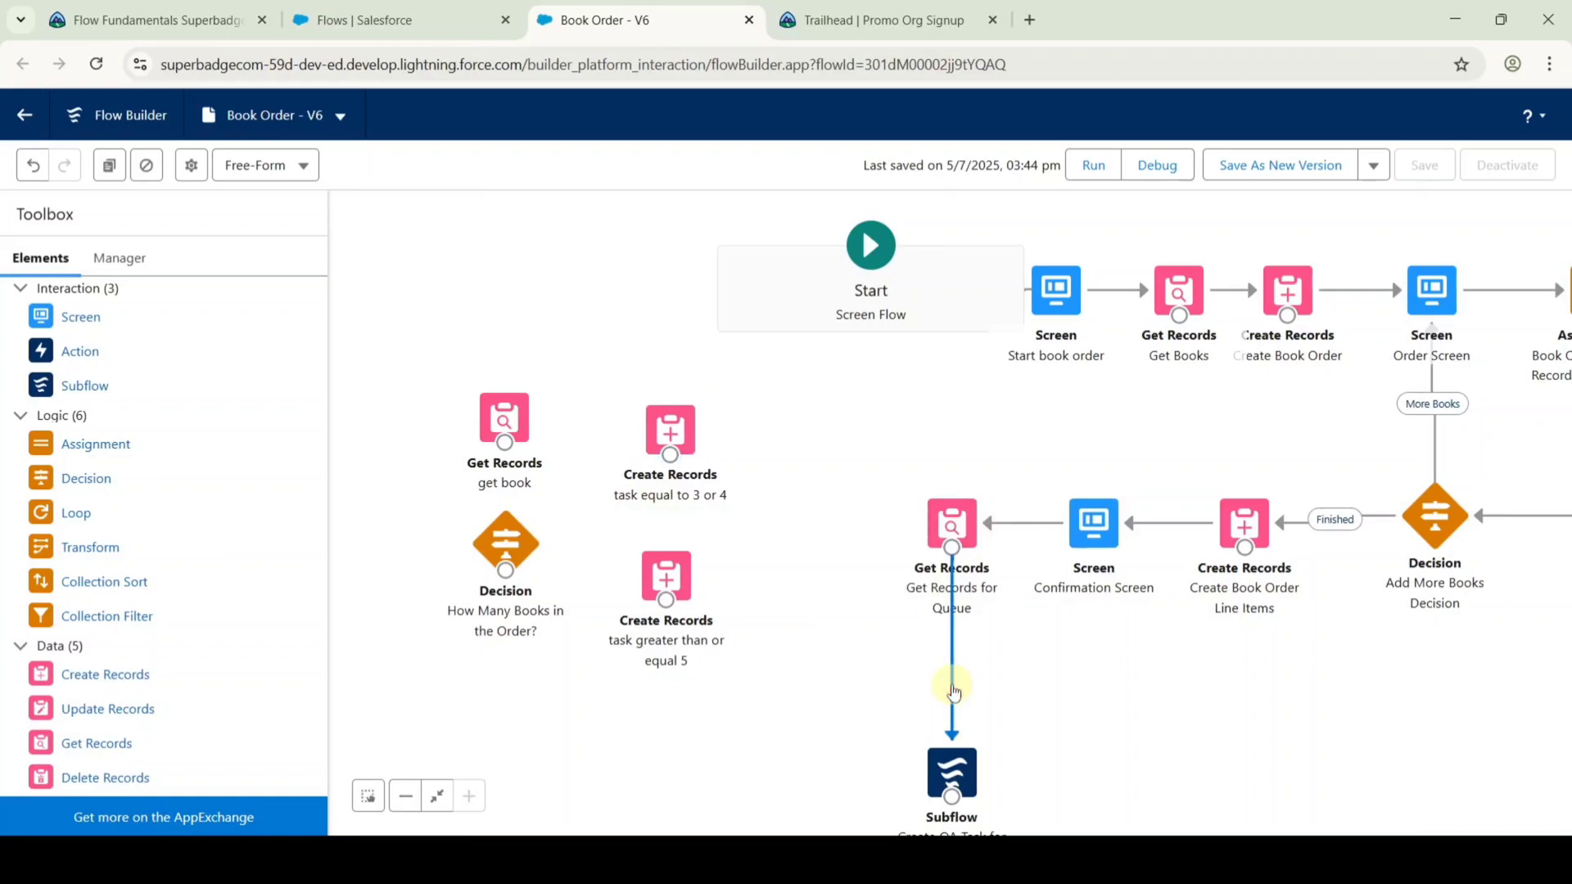
key("Delete")
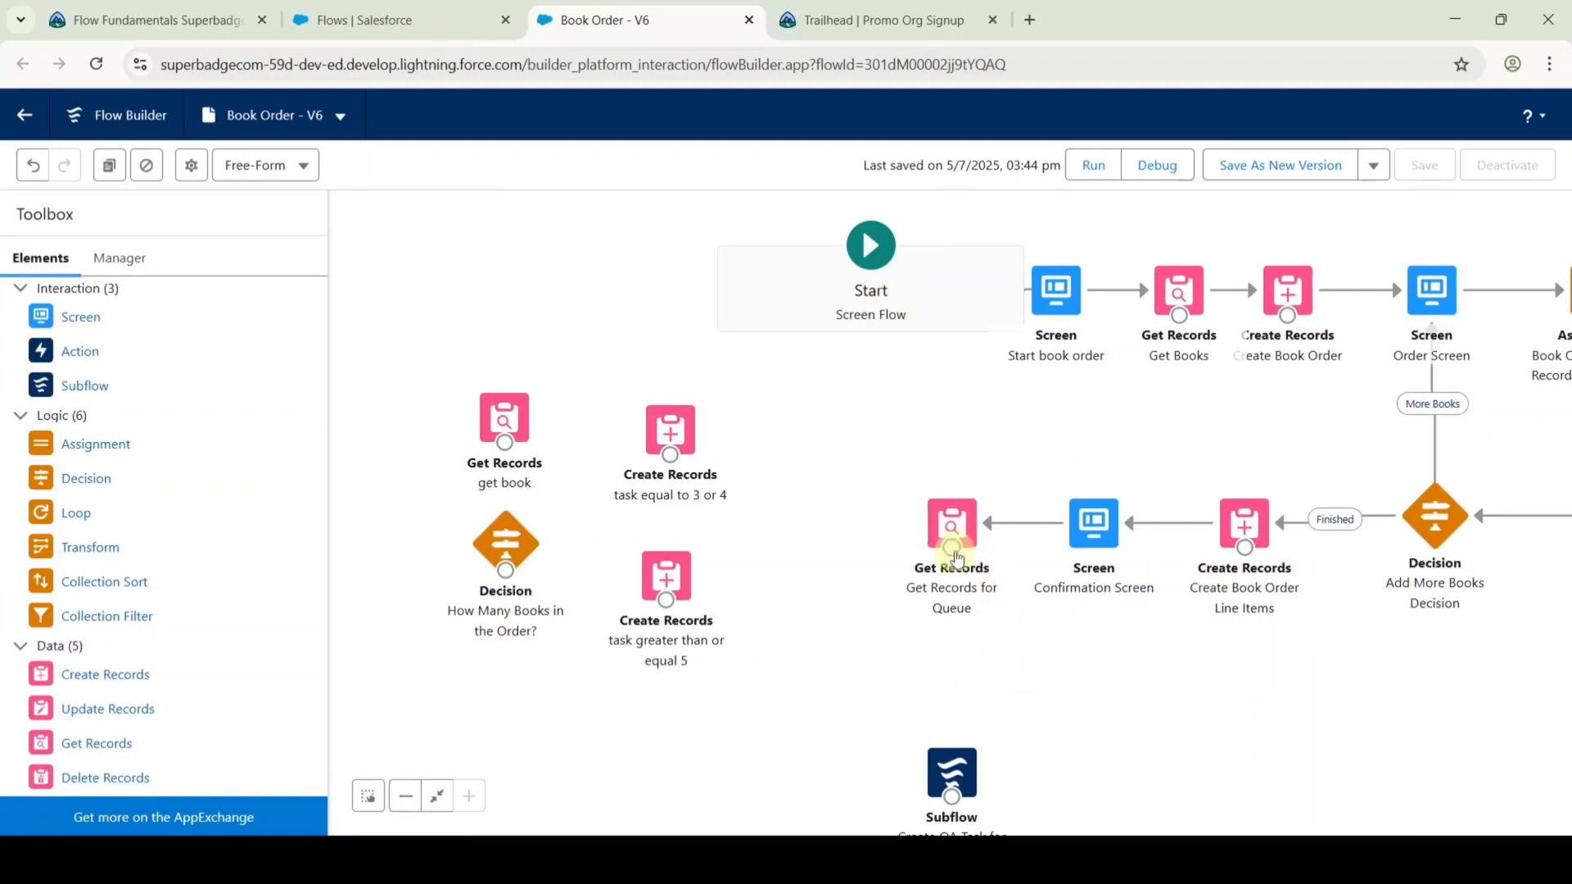
left_click_drag(956, 557, 515, 424)
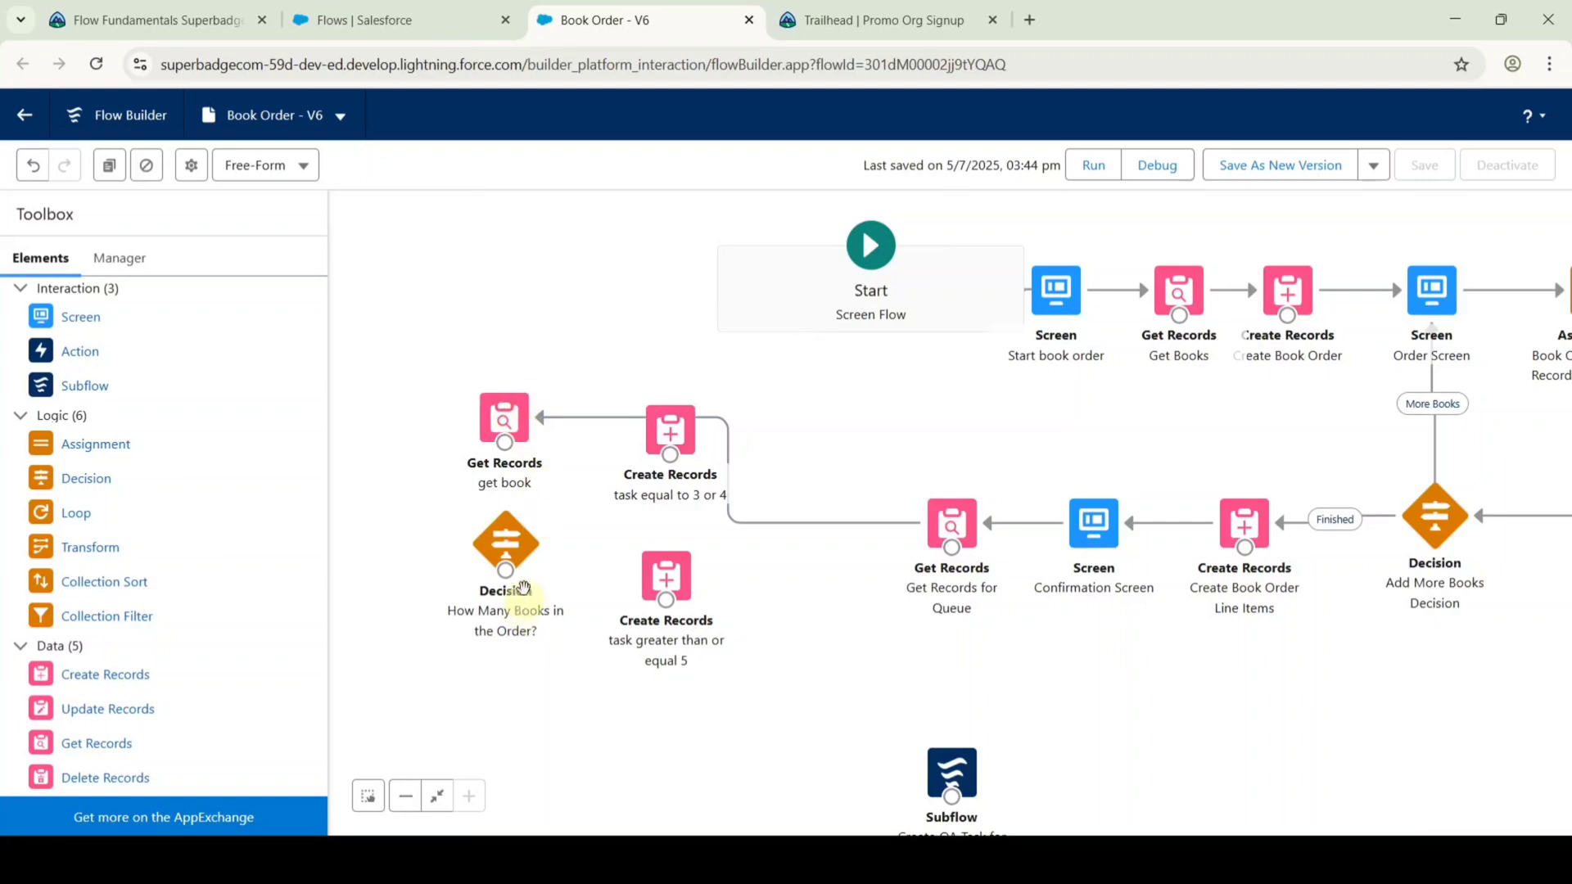
left_click_drag(509, 448, 507, 530)
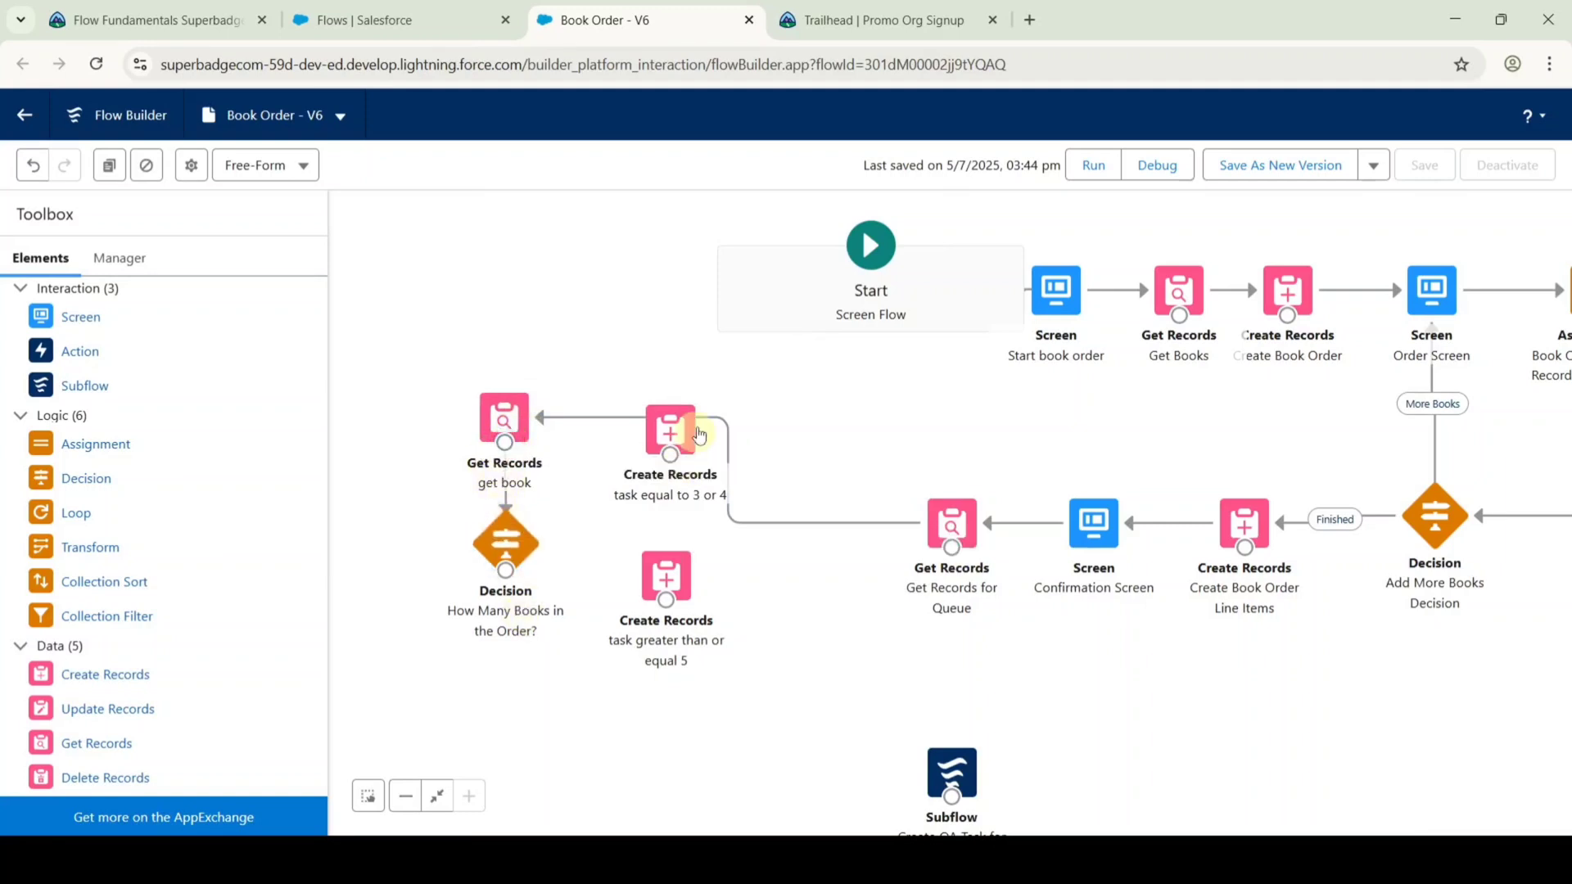
Place both task Create Records elements below the decision and connect its 3 or 4 and greater than or equal to 5 outcomes to their matching elements.
left_click_drag(669, 429, 426, 689)
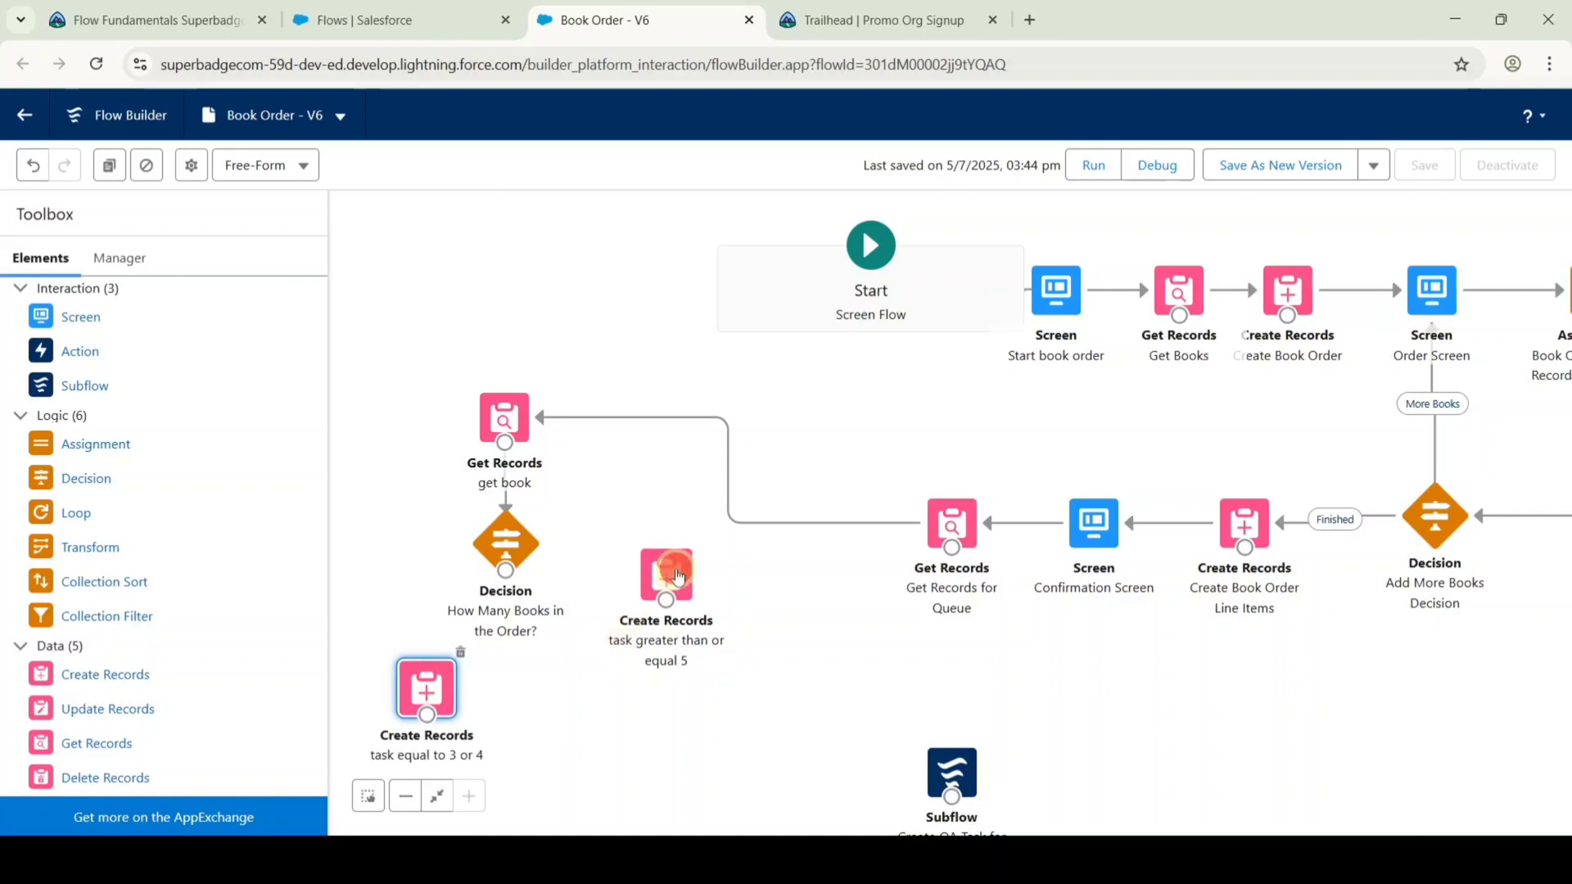
left_click_drag(667, 577, 621, 702)
left_click_drag(505, 570, 425, 666)
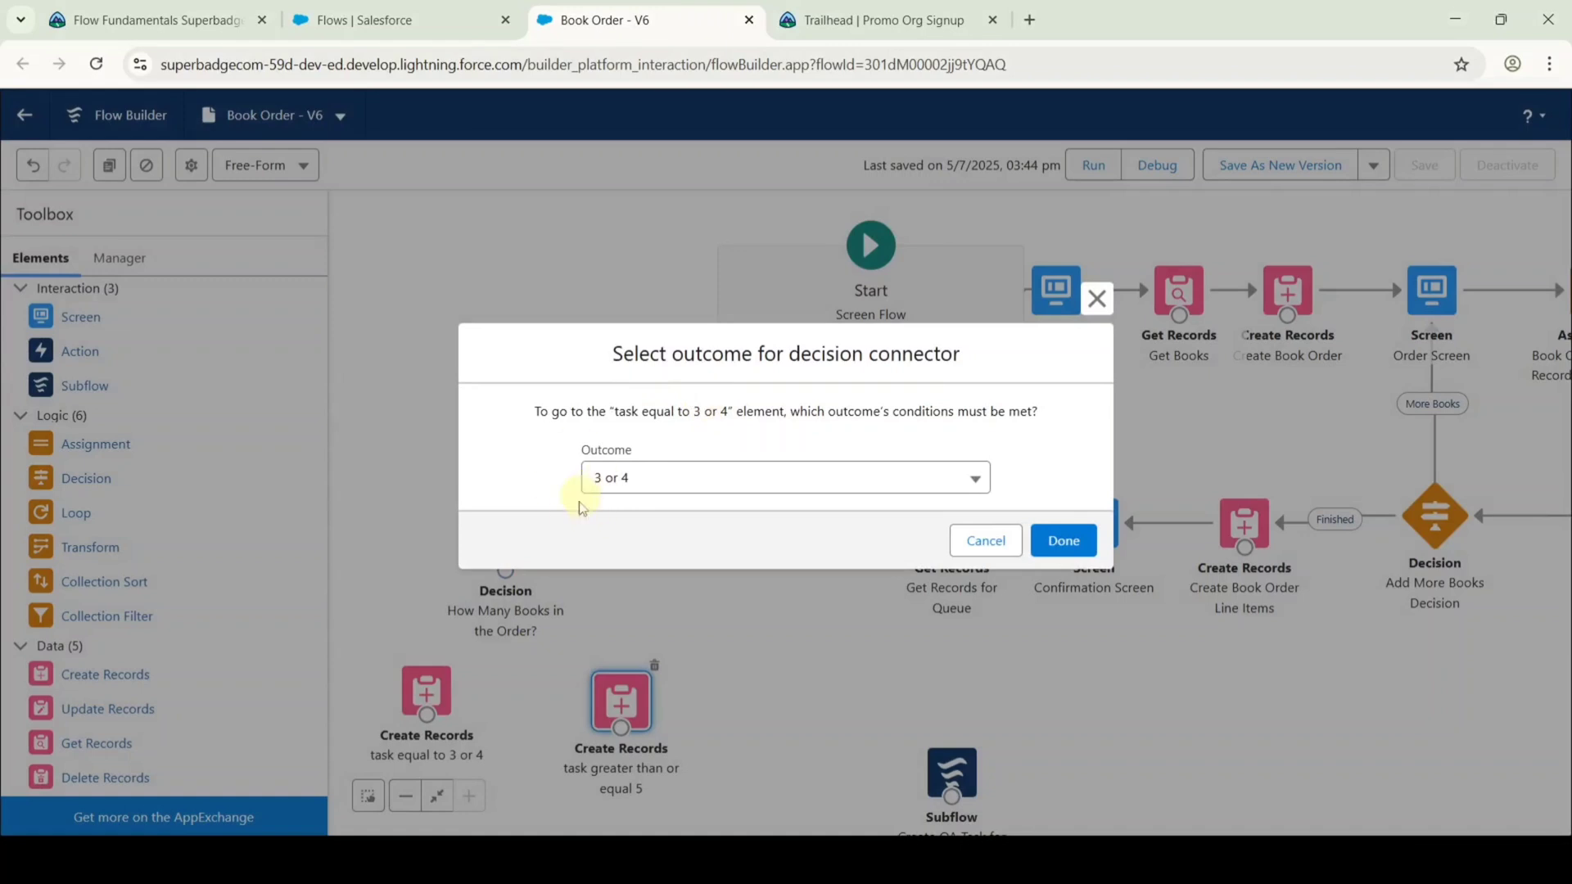
left_click(1062, 541)
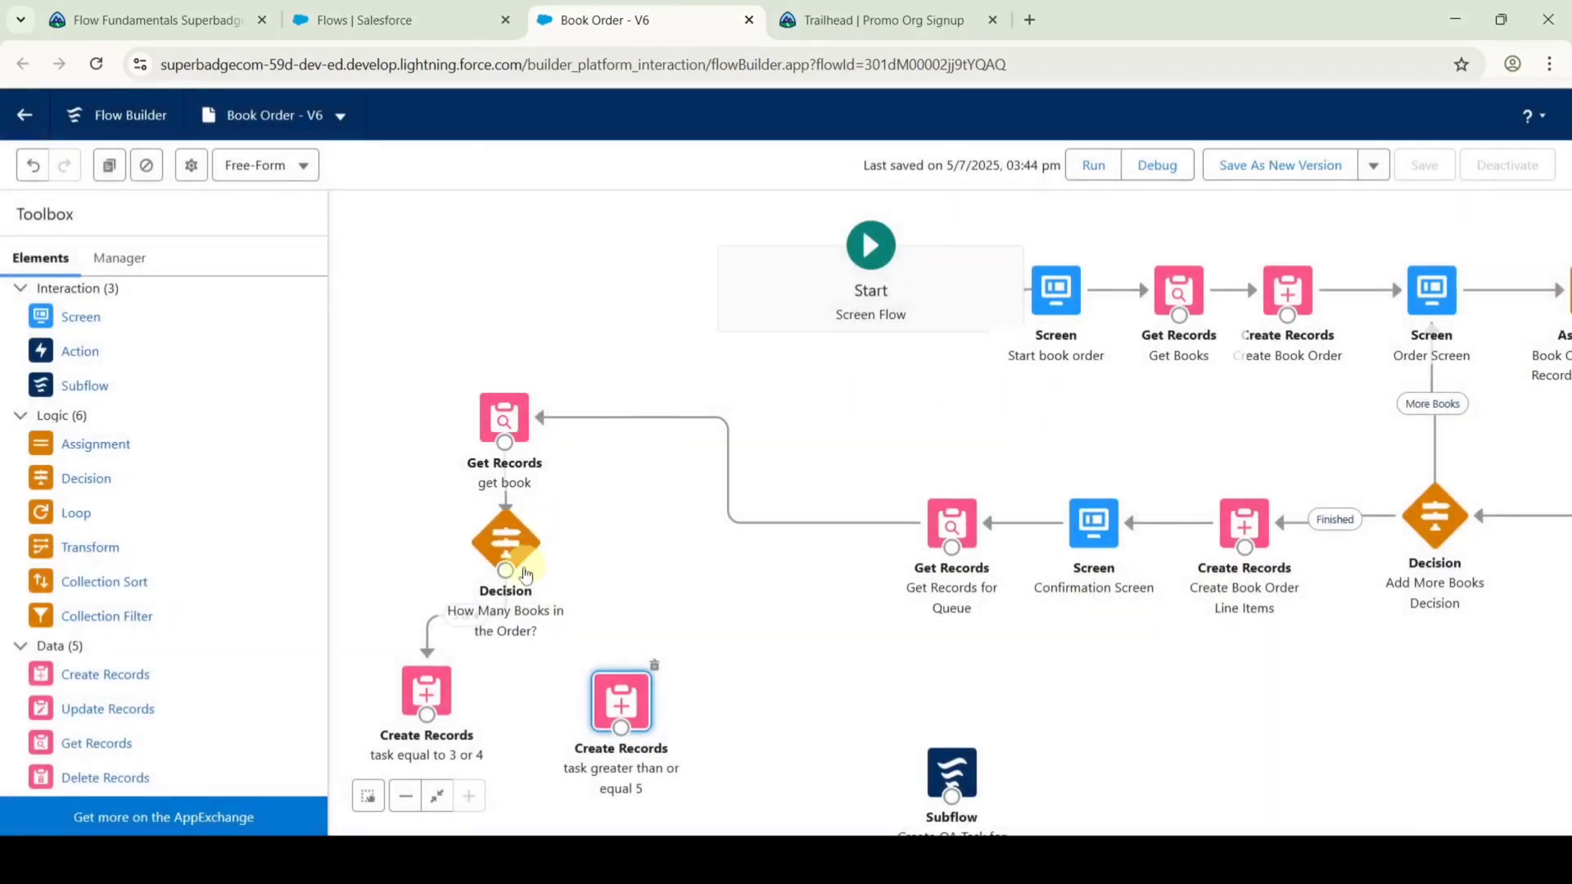
left_click_drag(505, 573, 607, 694)
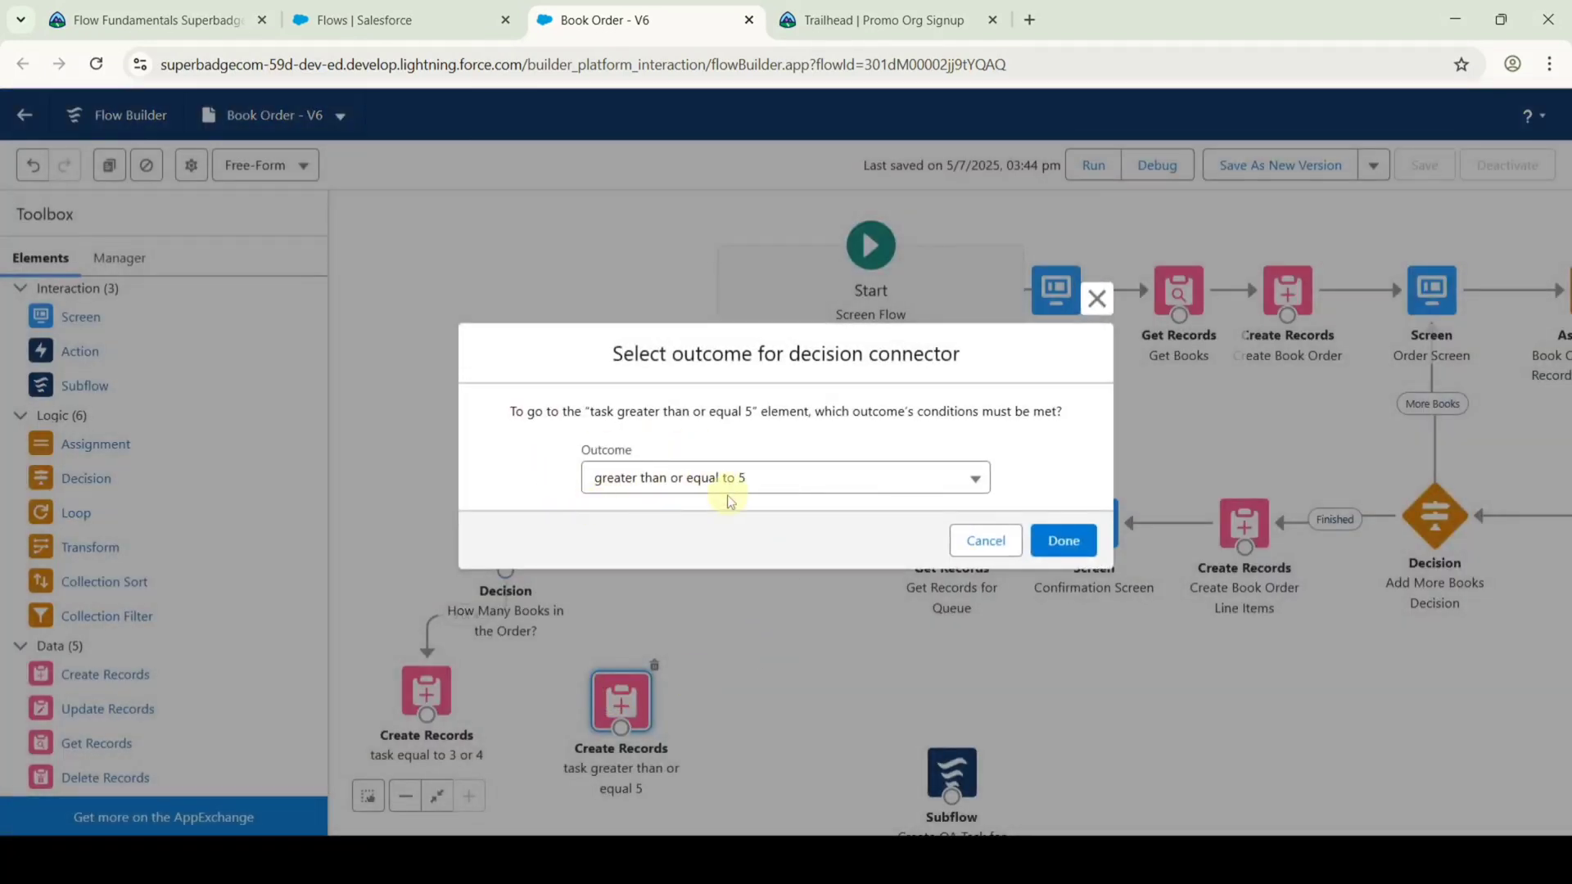
left_click(1063, 541)
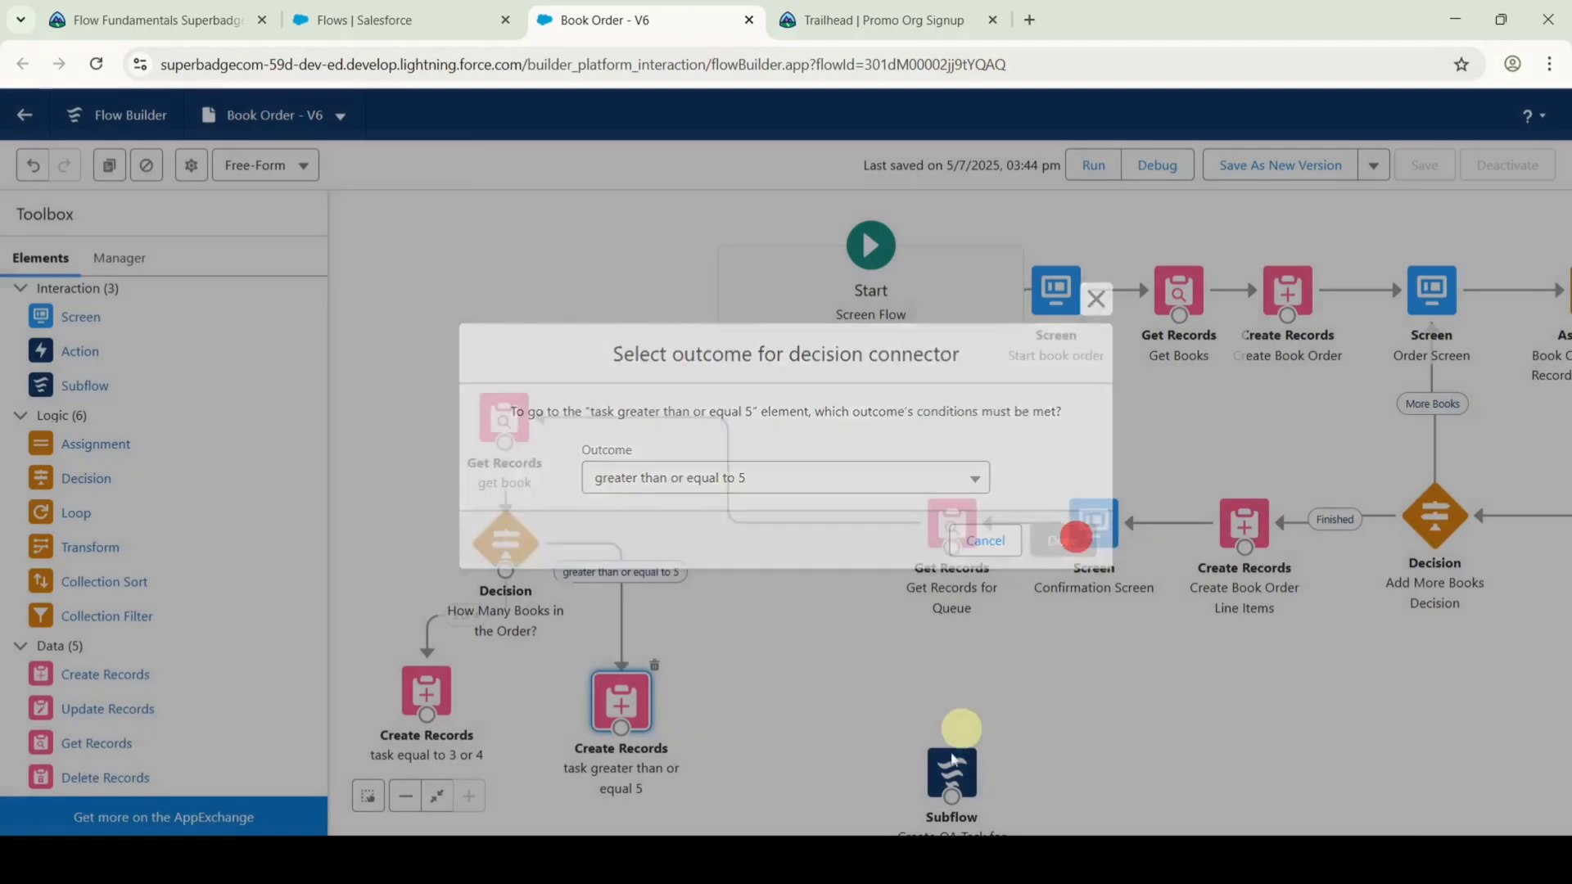
Connect the decision's Default Outcome to the Create QA Task for Book Order subflow and space out the surrounding elements.
left_click_drag(933, 747, 807, 665)
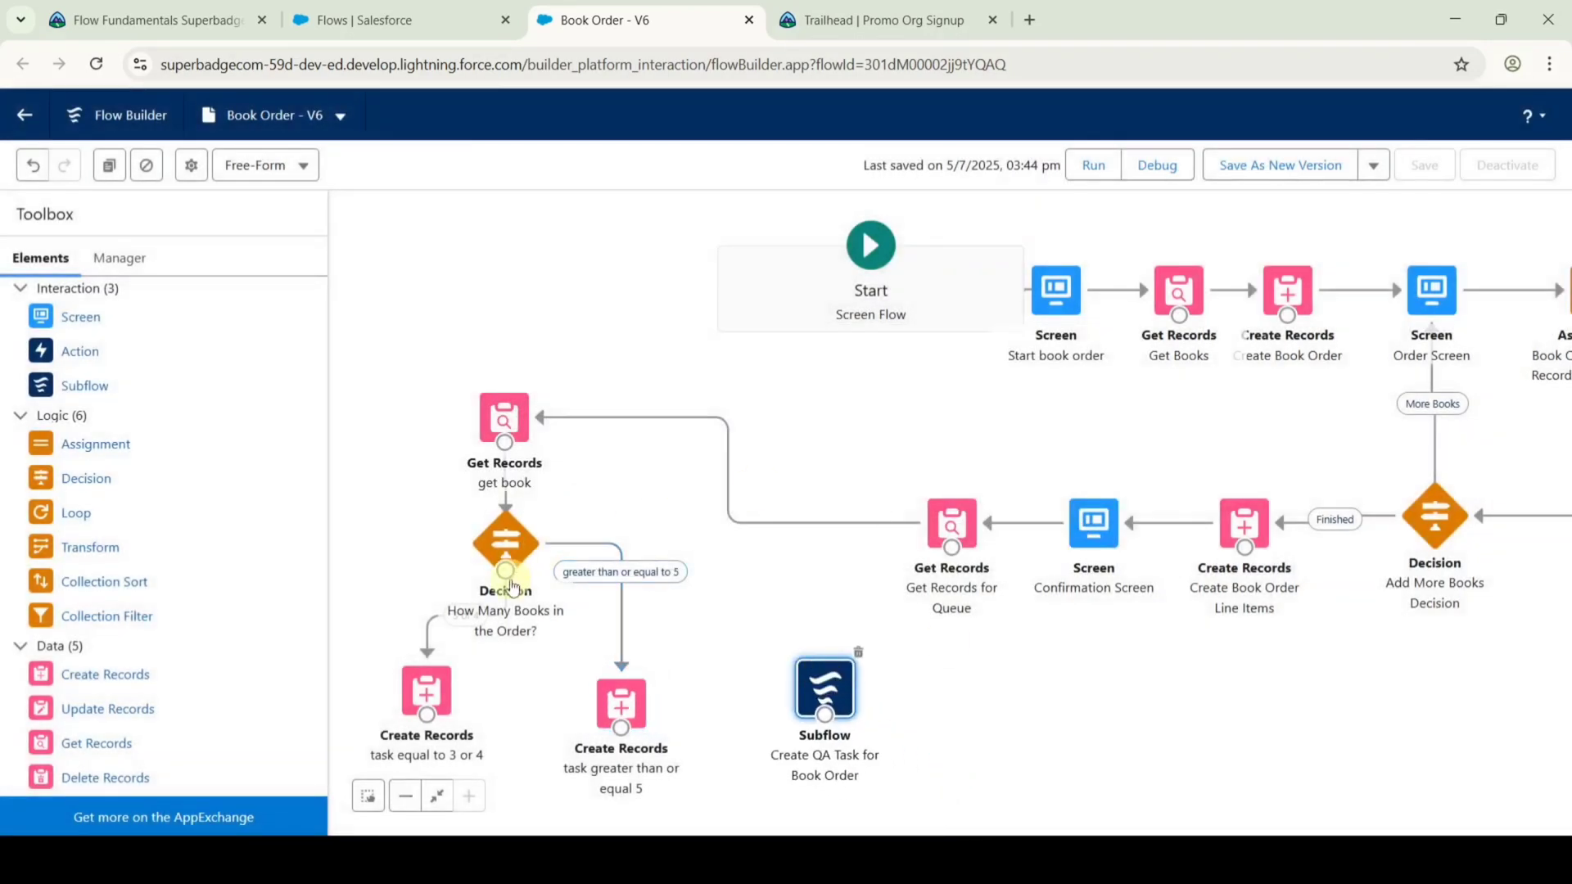
left_click_drag(507, 583, 818, 676)
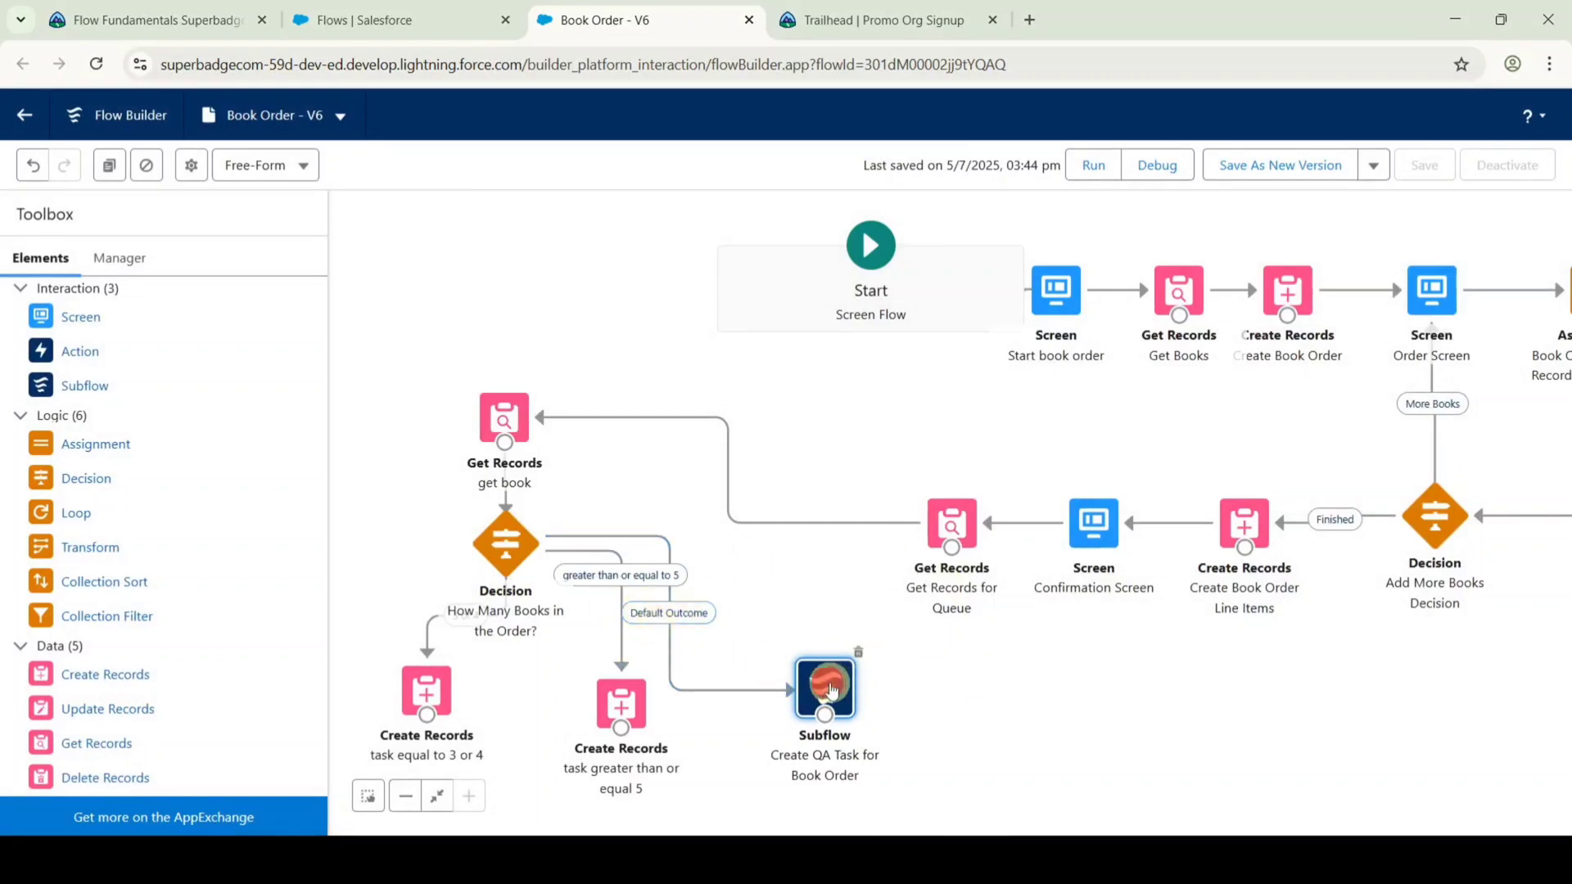
left_click_drag(827, 681, 964, 719)
left_click_drag(630, 694, 599, 736)
left_click_drag(1146, 678, 1195, 596)
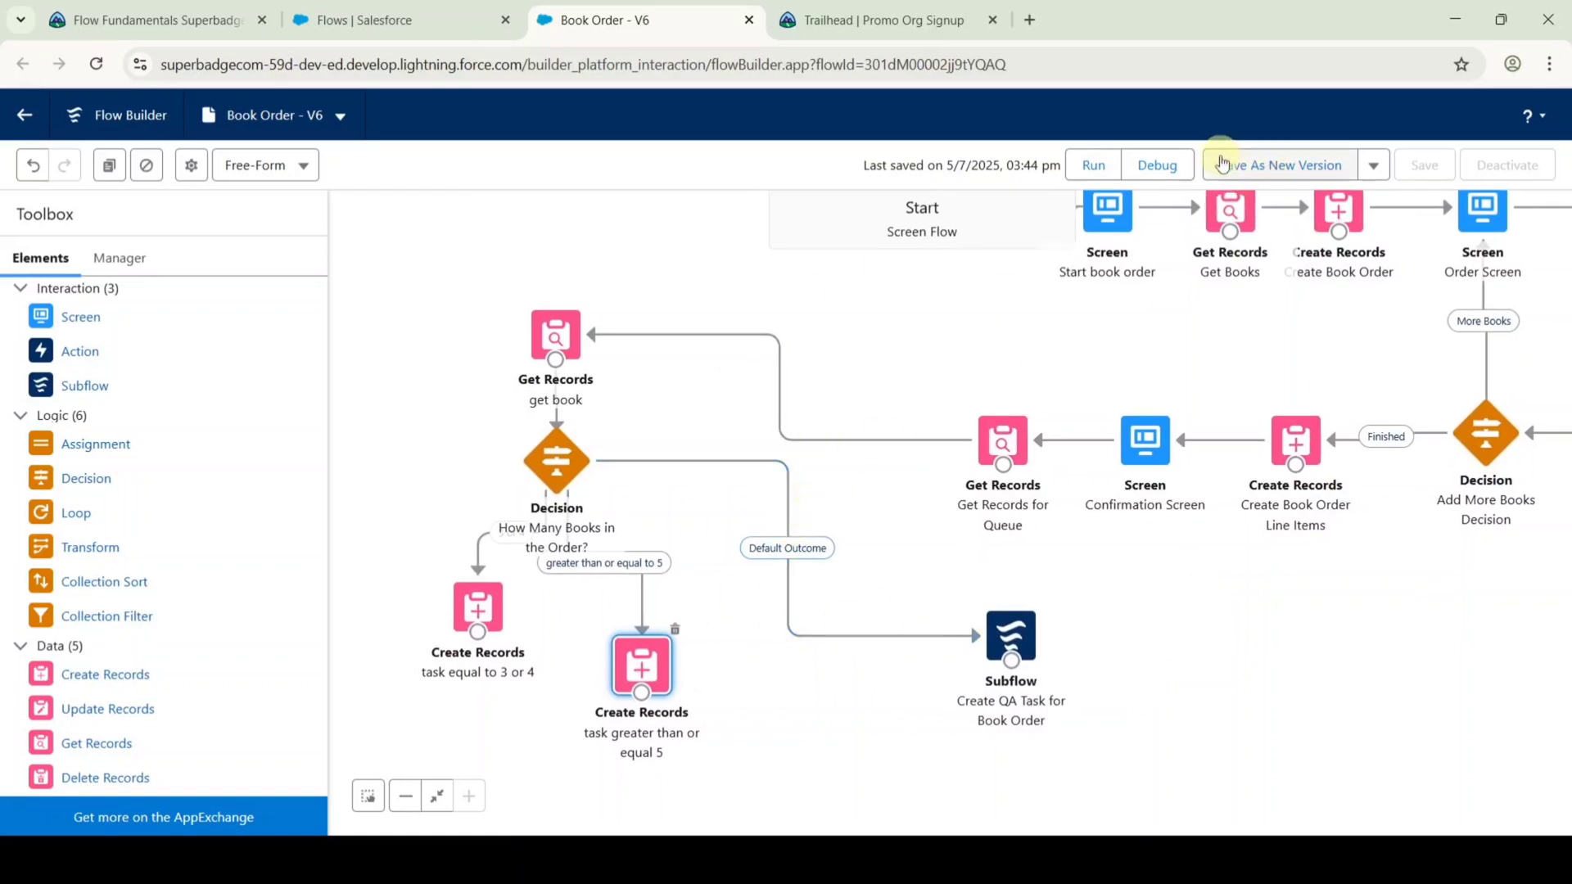
Save the Book Order flow as a new version and activate it.
left_click(1267, 168)
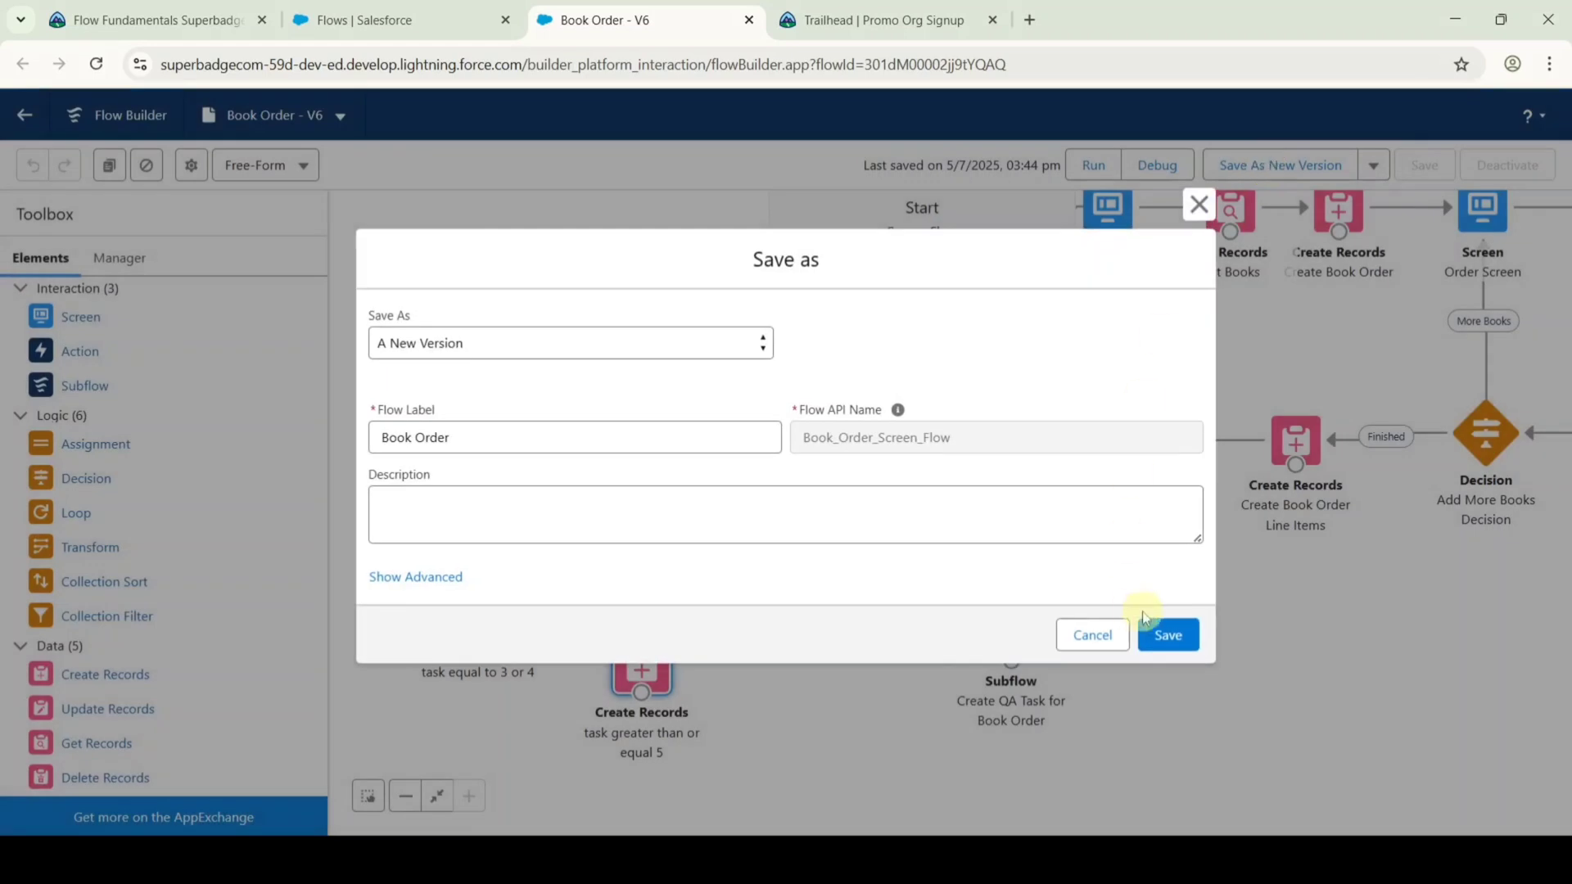
left_click(1169, 632)
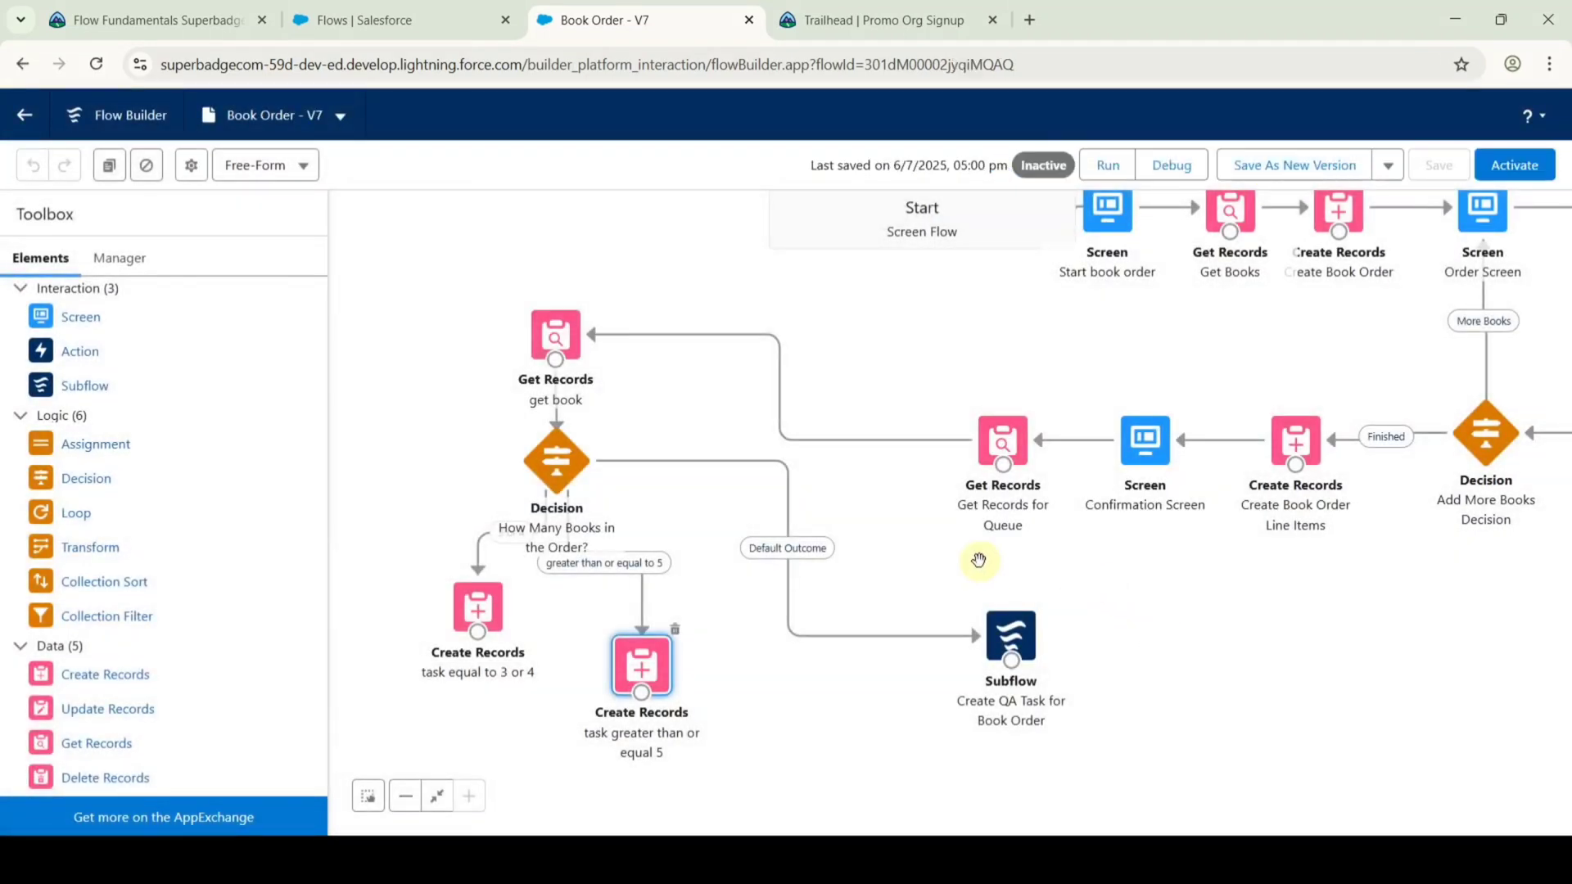
left_click(1514, 168)
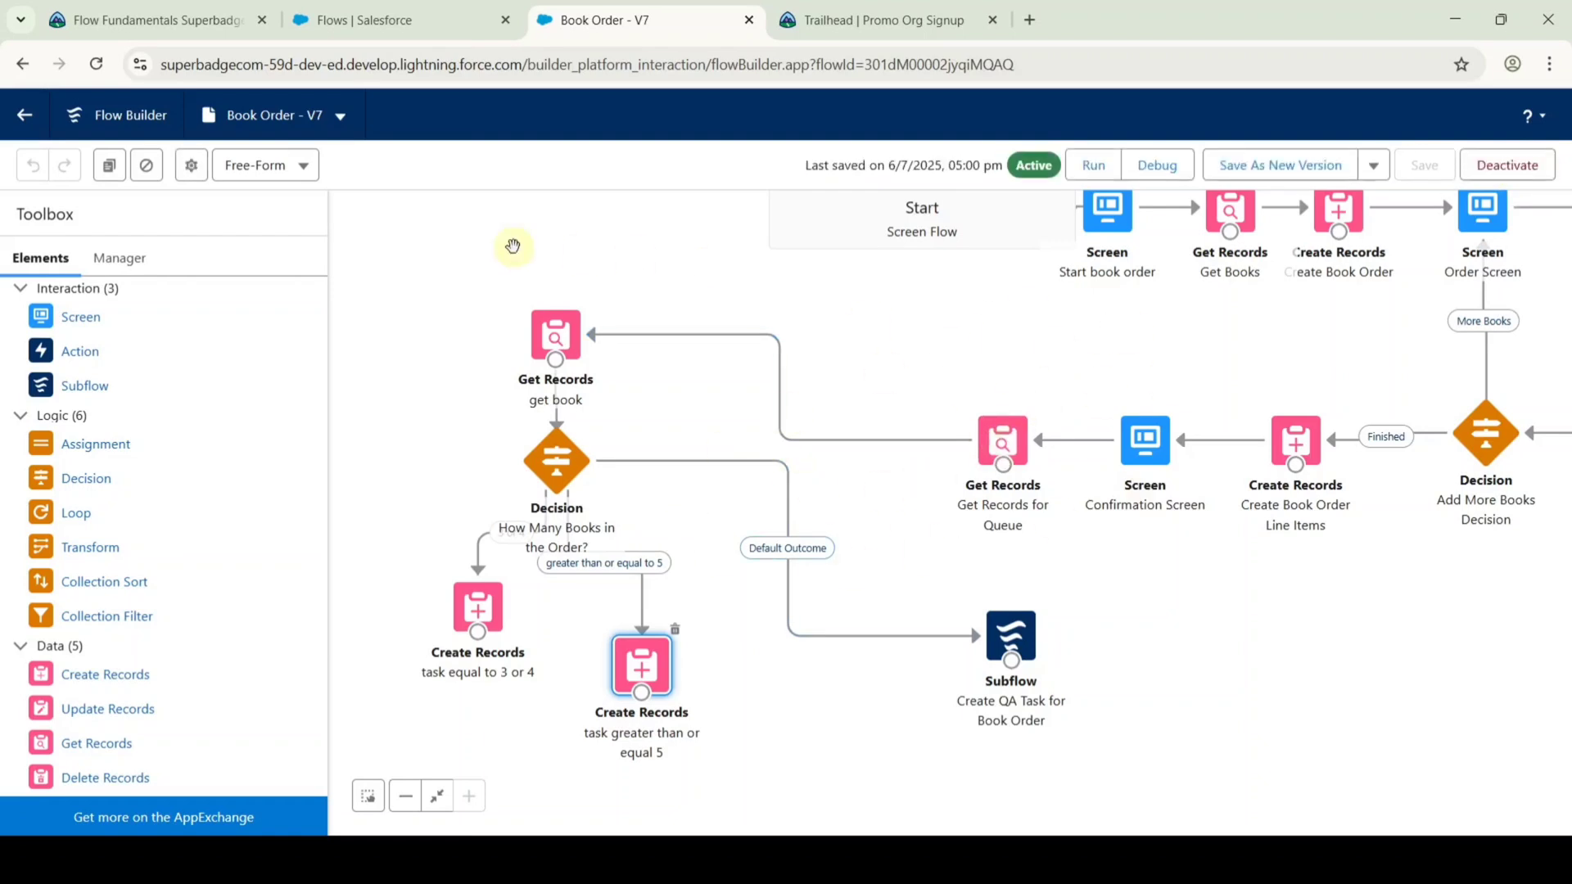
Switch to the Trailhead superbadge page and submit challenge 1, Create tasks according to specific criteria, for checking, accepting the terms.
left_click(201, 25)
scroll(1154, 511, "down", 20)
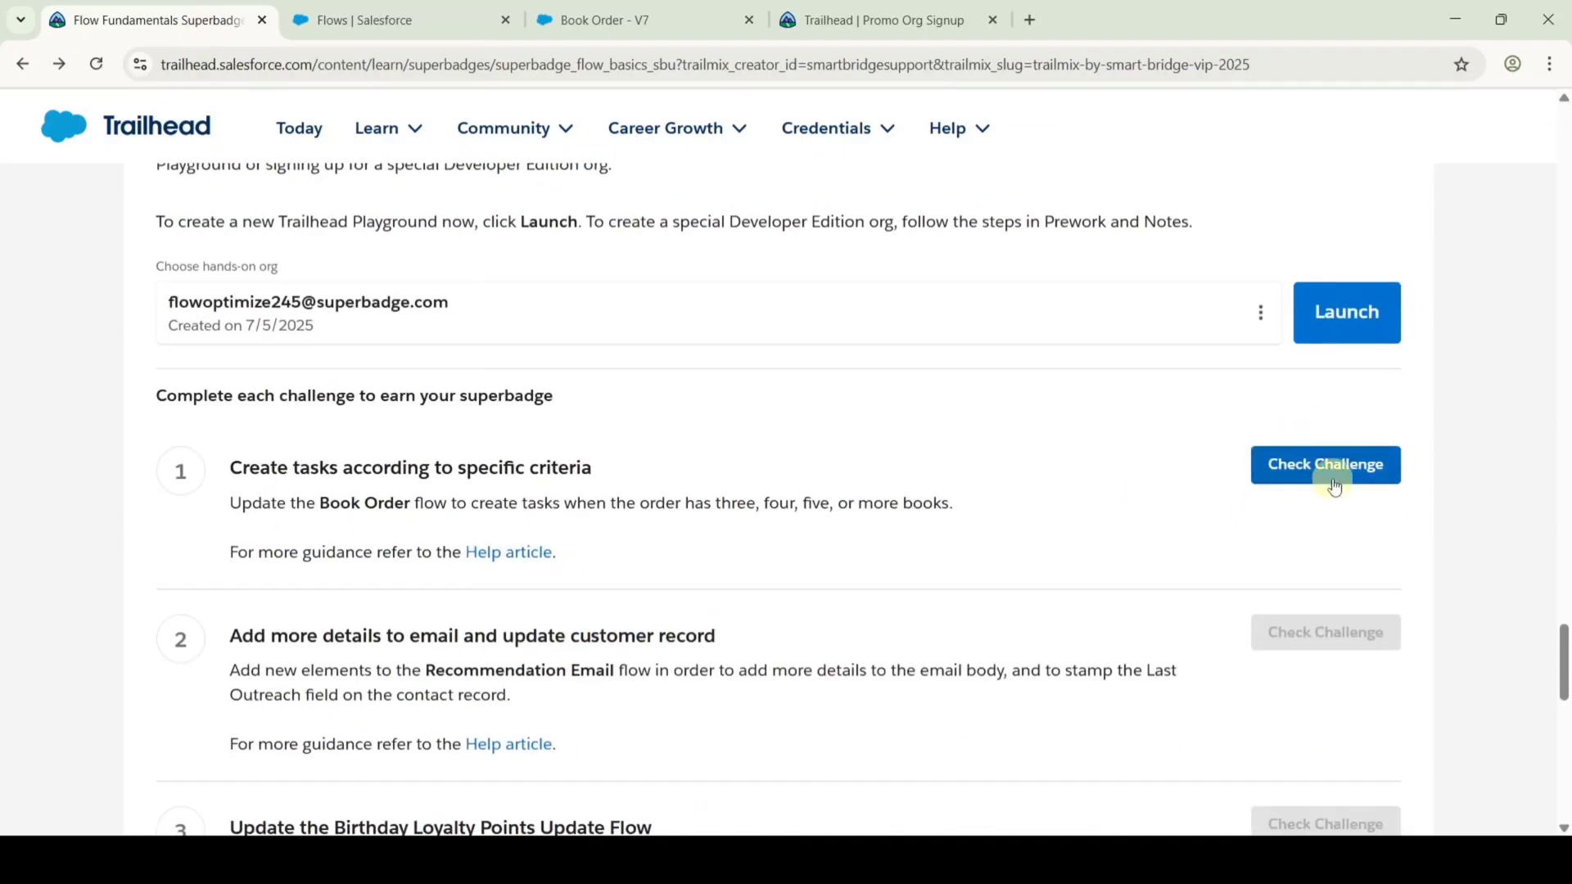
left_click(1303, 473)
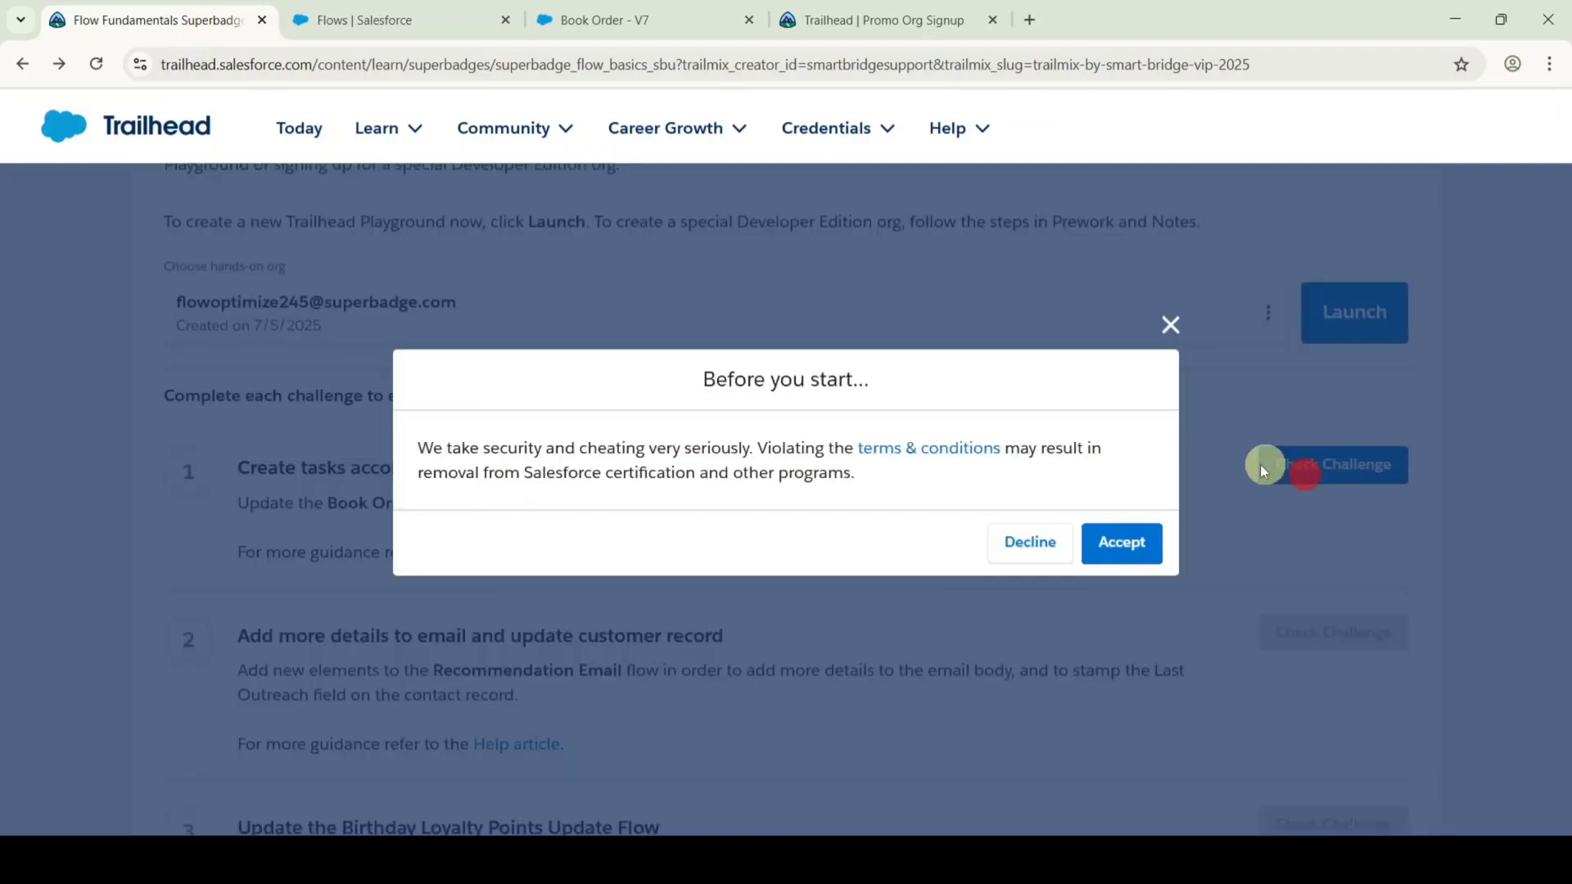
left_click(1146, 542)
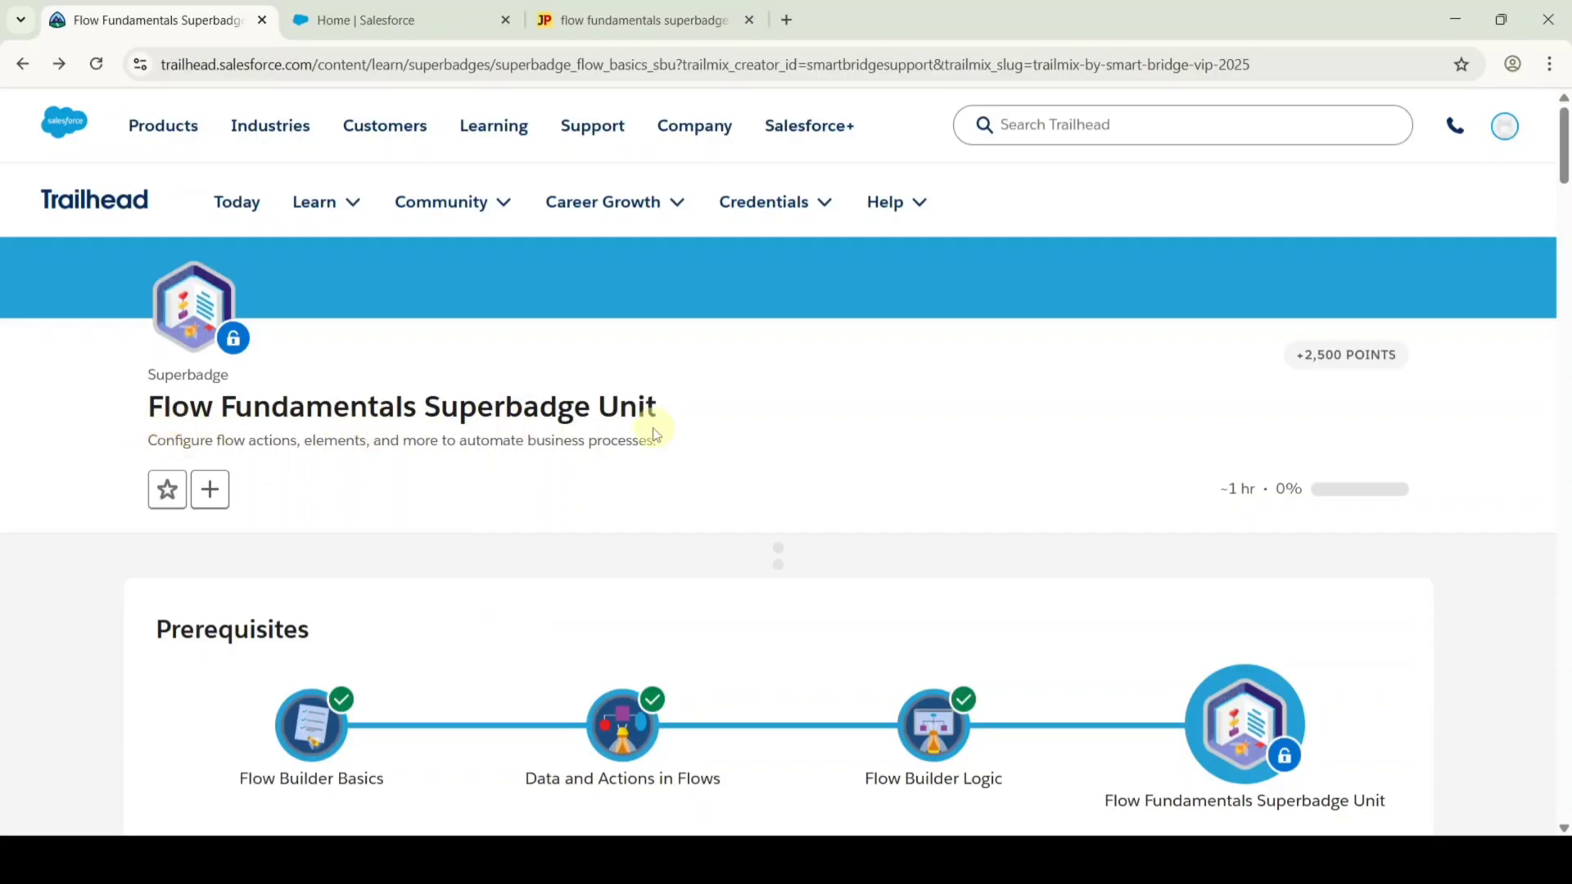
Examine the challenge list and the Recommendation Email section of the superbadge instructions for the second challenge's requirements.
scroll(660, 515, "down", 20)
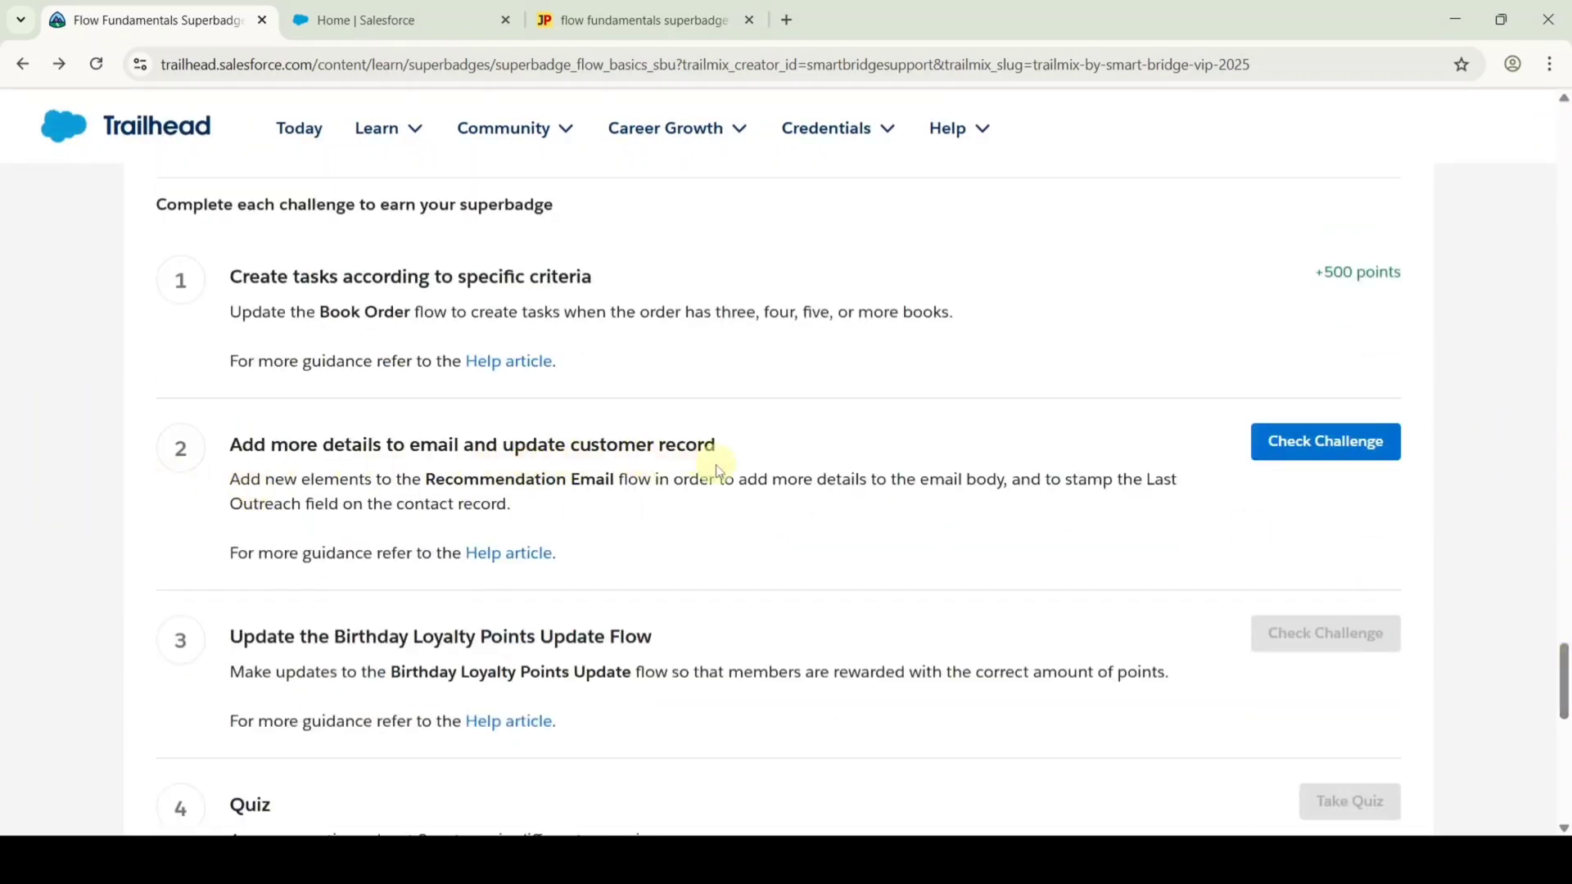
scroll(856, 481, "up", 3)
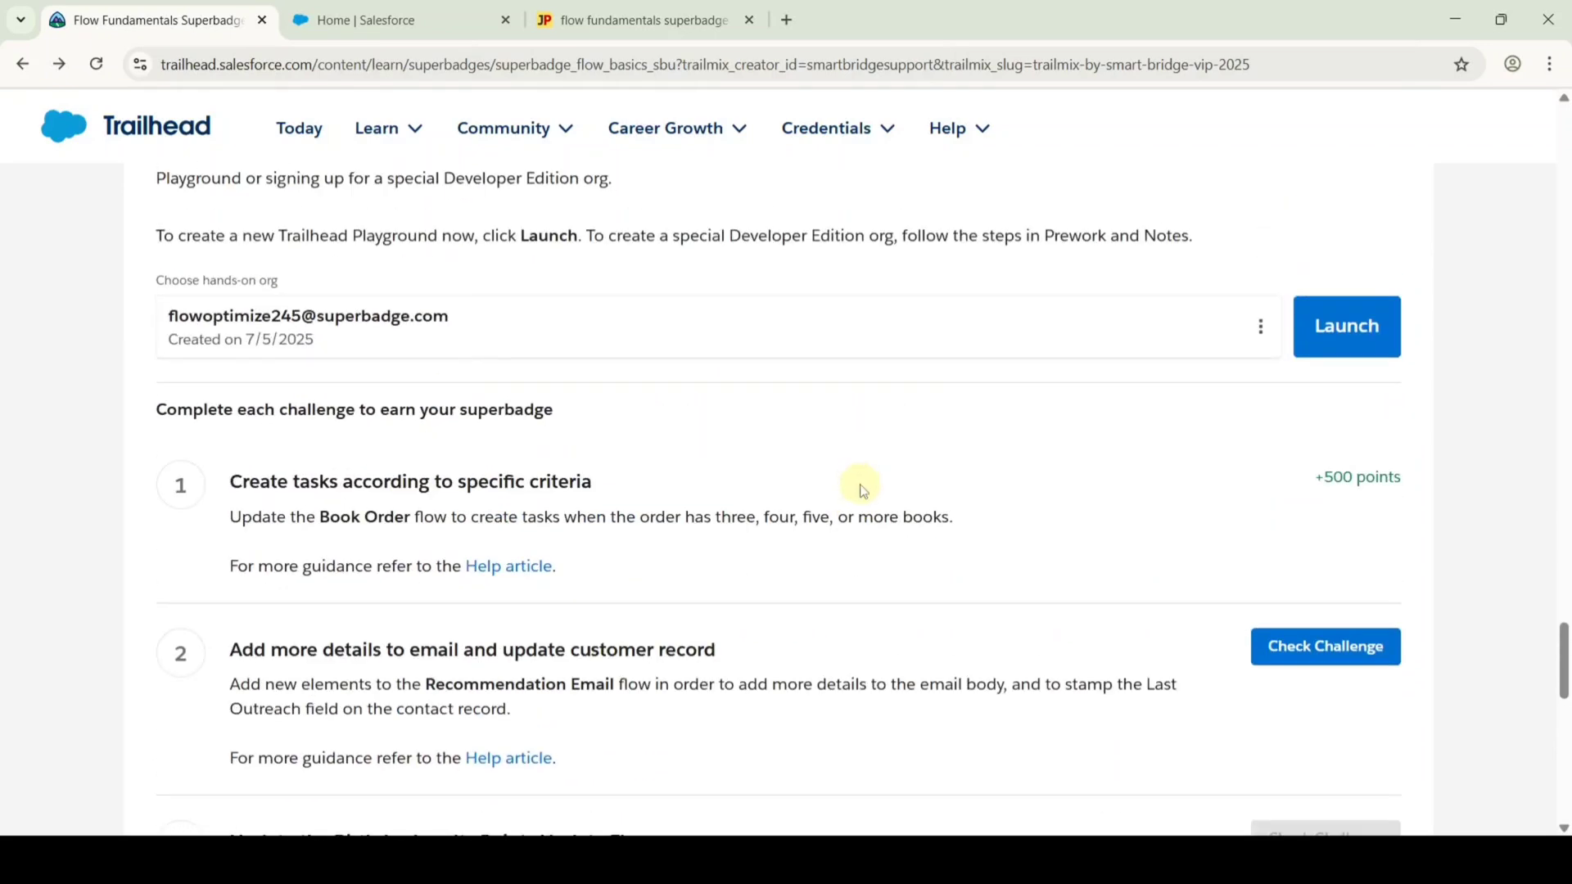
scroll(863, 491, "up", 2)
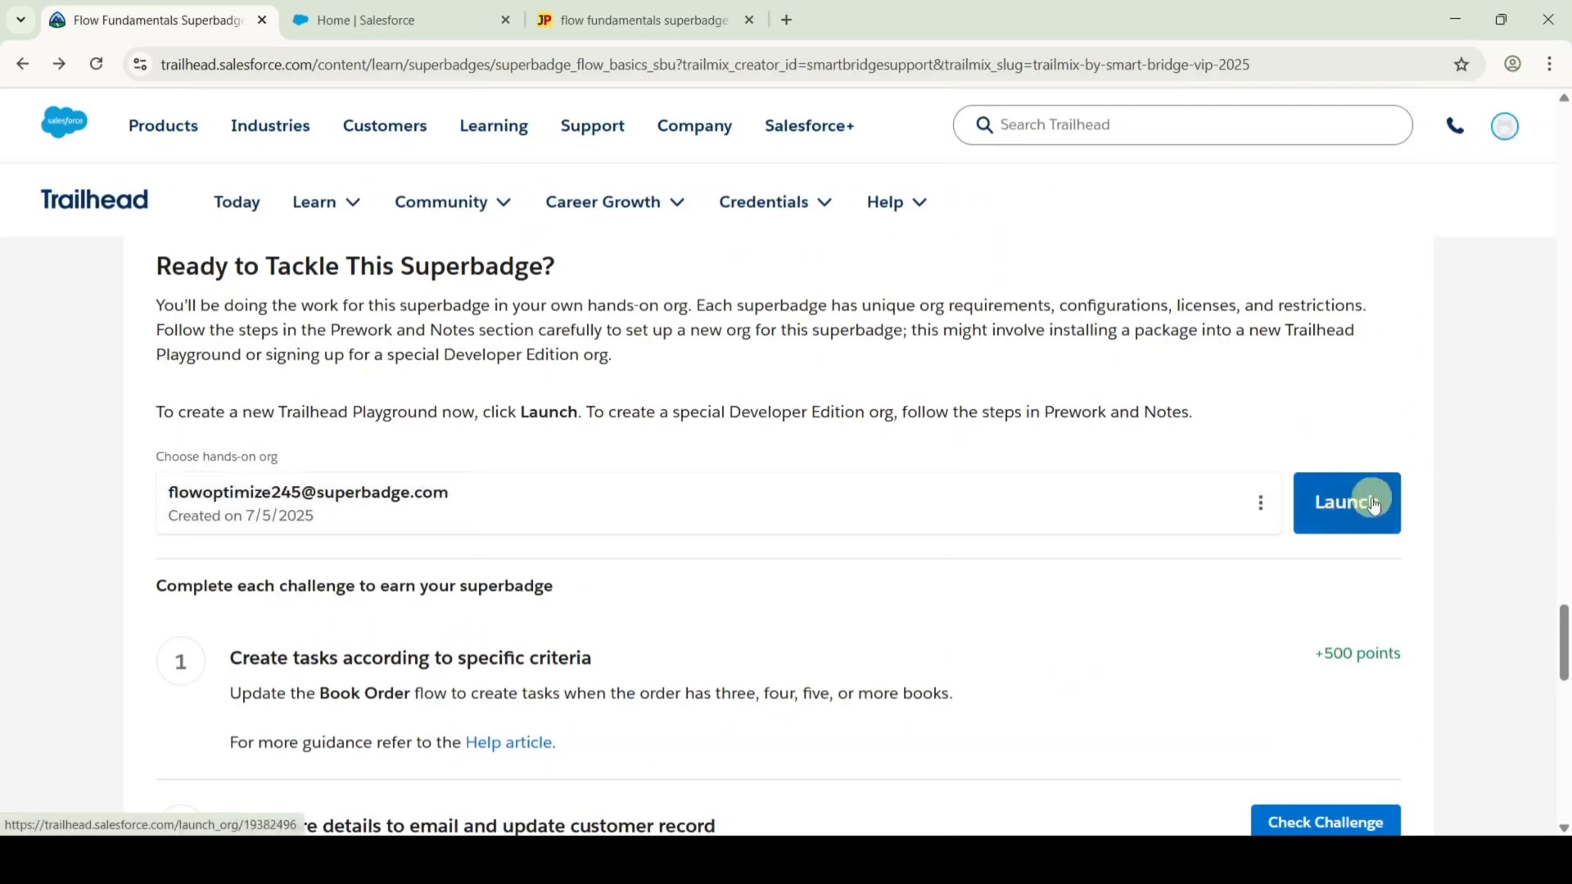
left_click(377, 29)
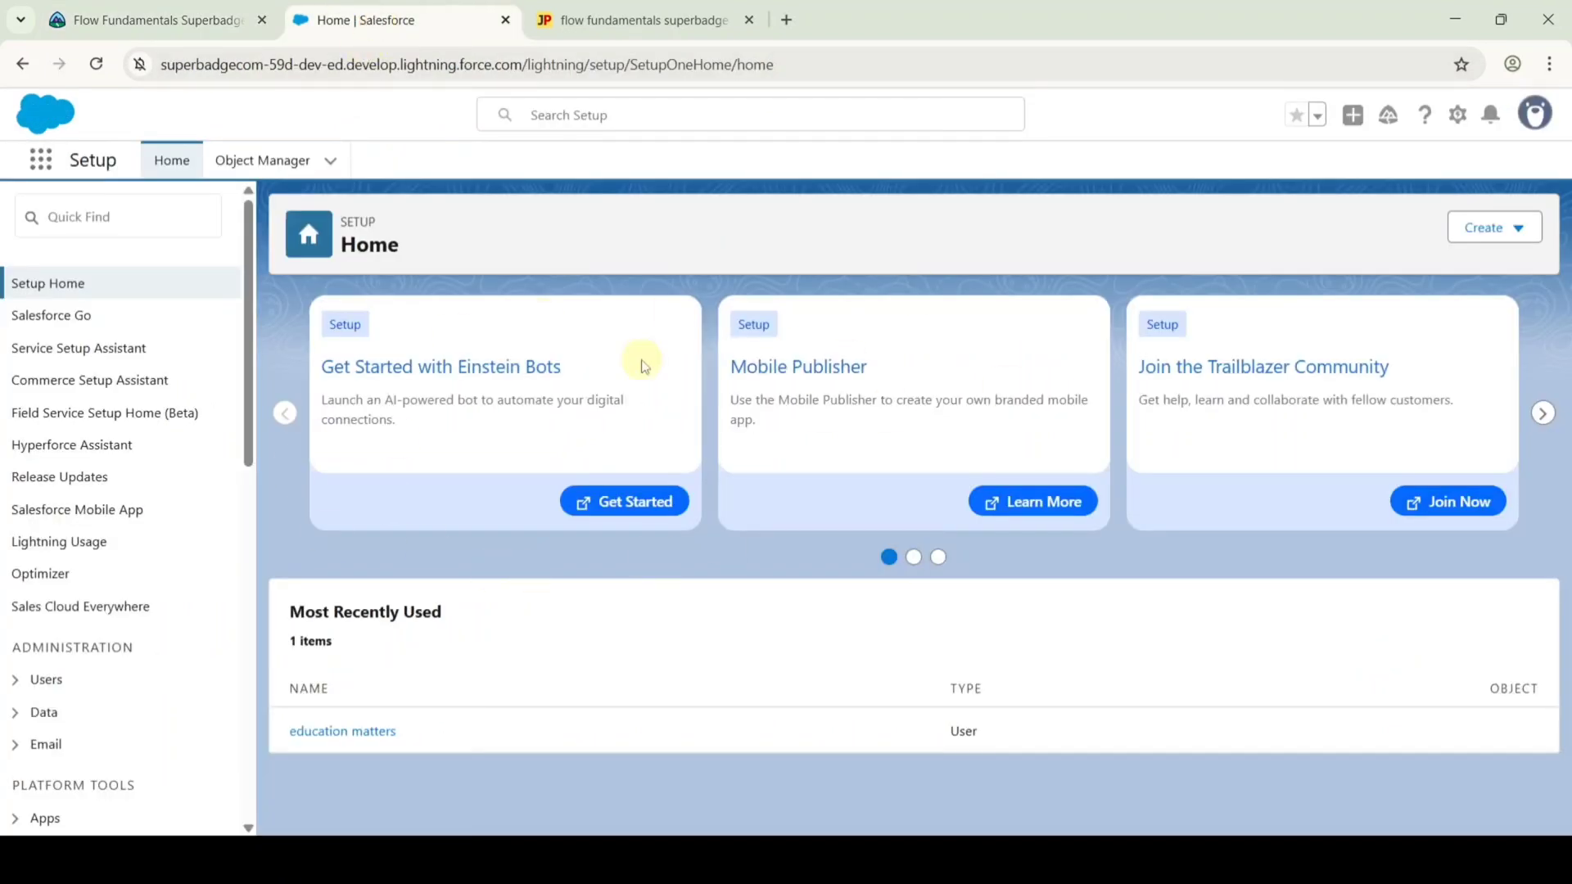
key("ctrl+shift+Tab")
scroll(676, 536, "up", 9)
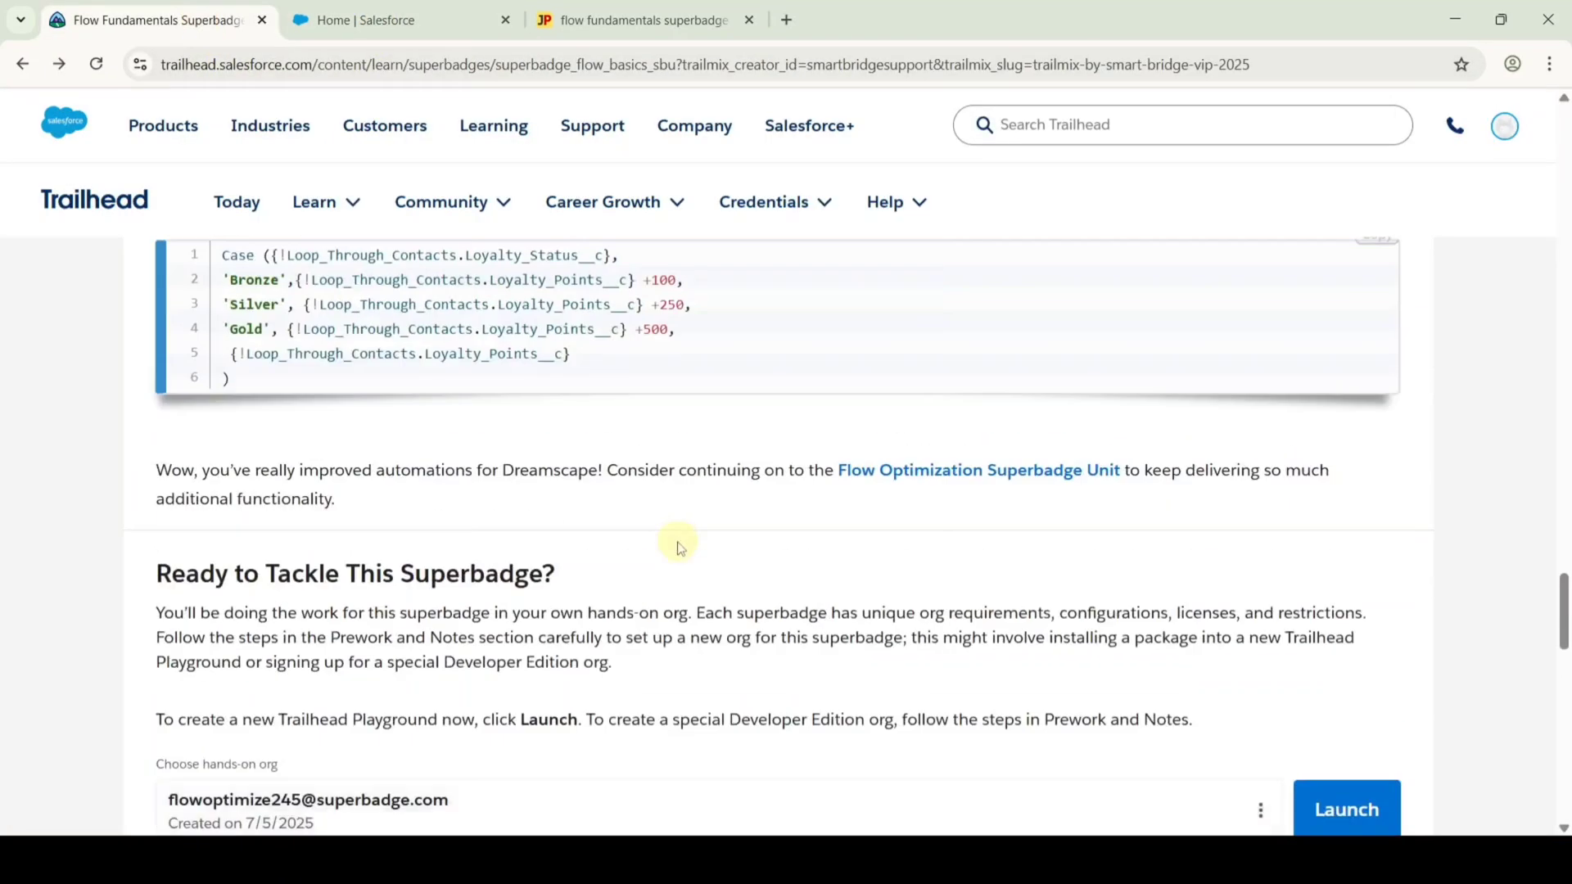
scroll(679, 543, "up", 8)
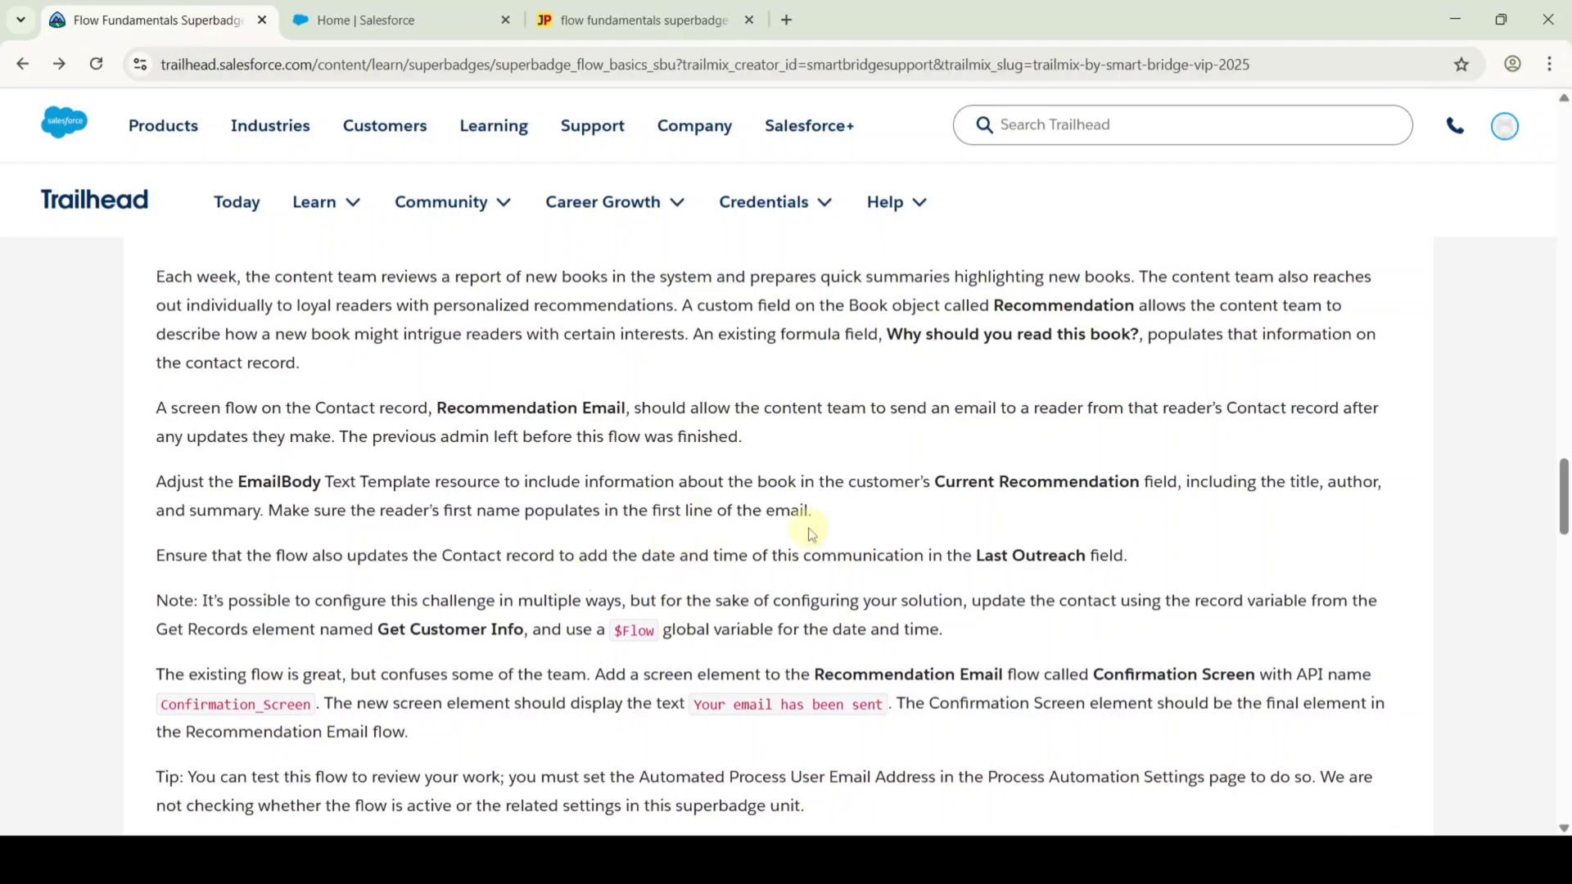
scroll(647, 541, "up", 1)
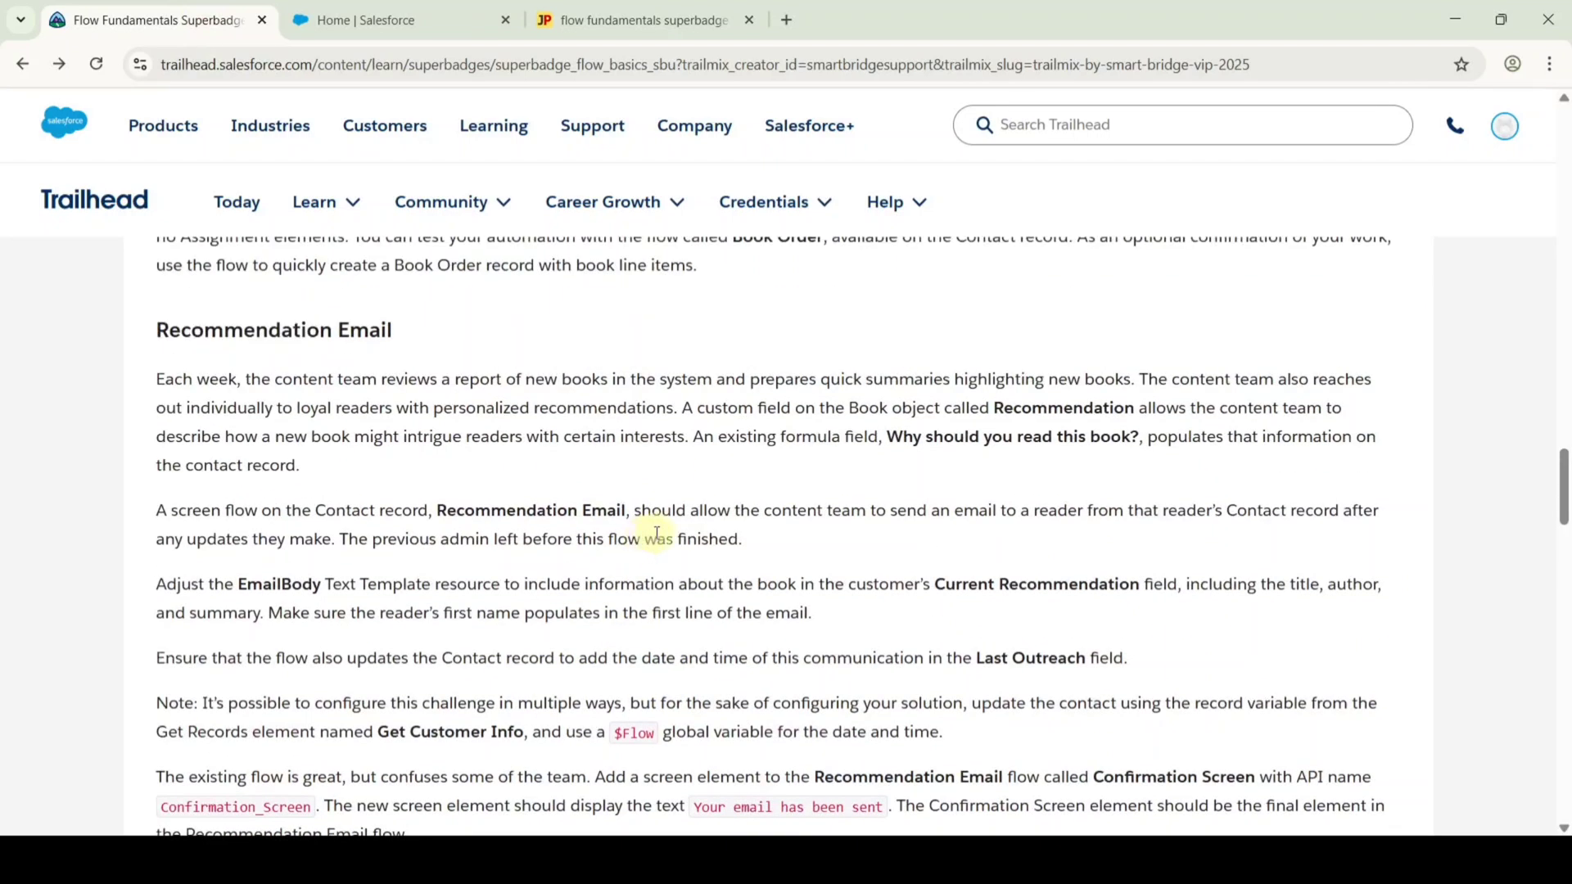
scroll(656, 533, "down", 1)
left_click_drag(369, 435, 662, 451)
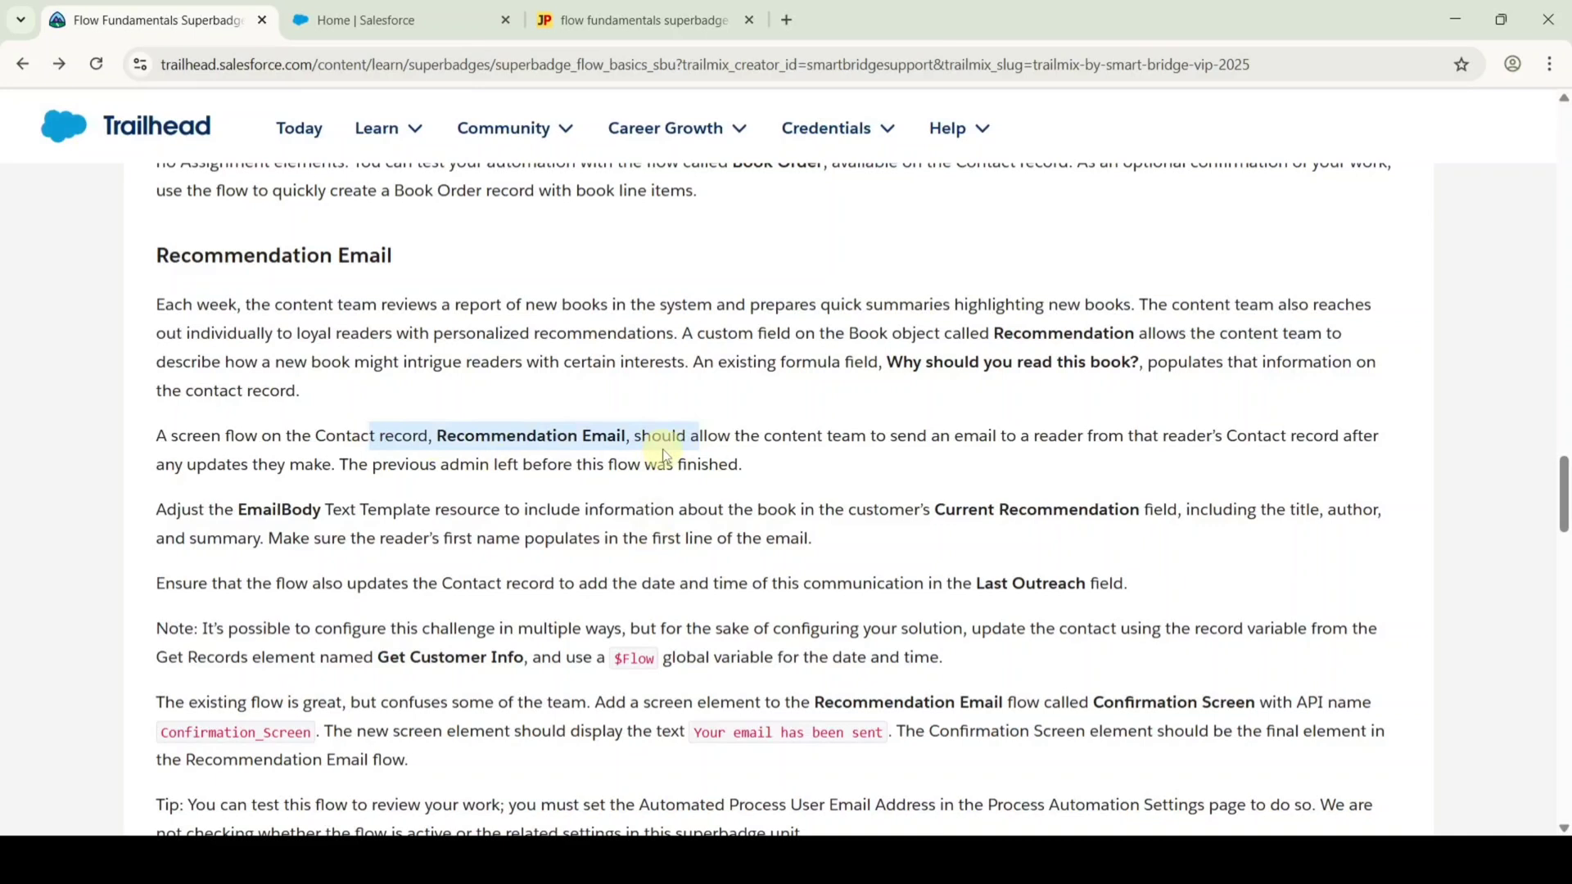
Switch to Salesforce Setup, find the Flows list and open the Recommendation Email flow in Flow Builder.
left_click(362, 10)
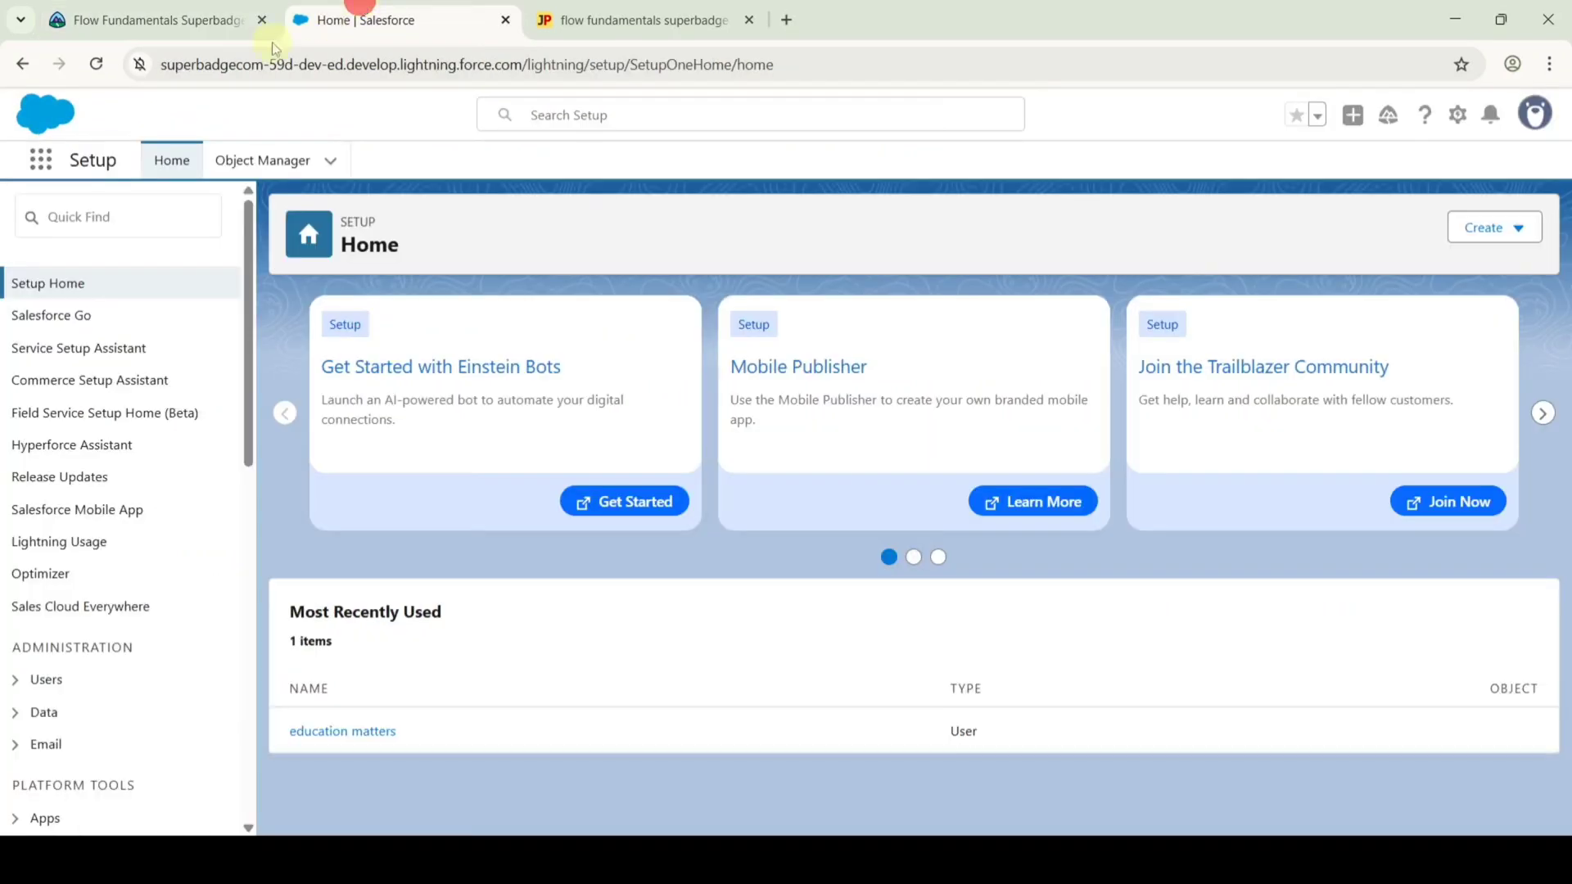
left_click(88, 219)
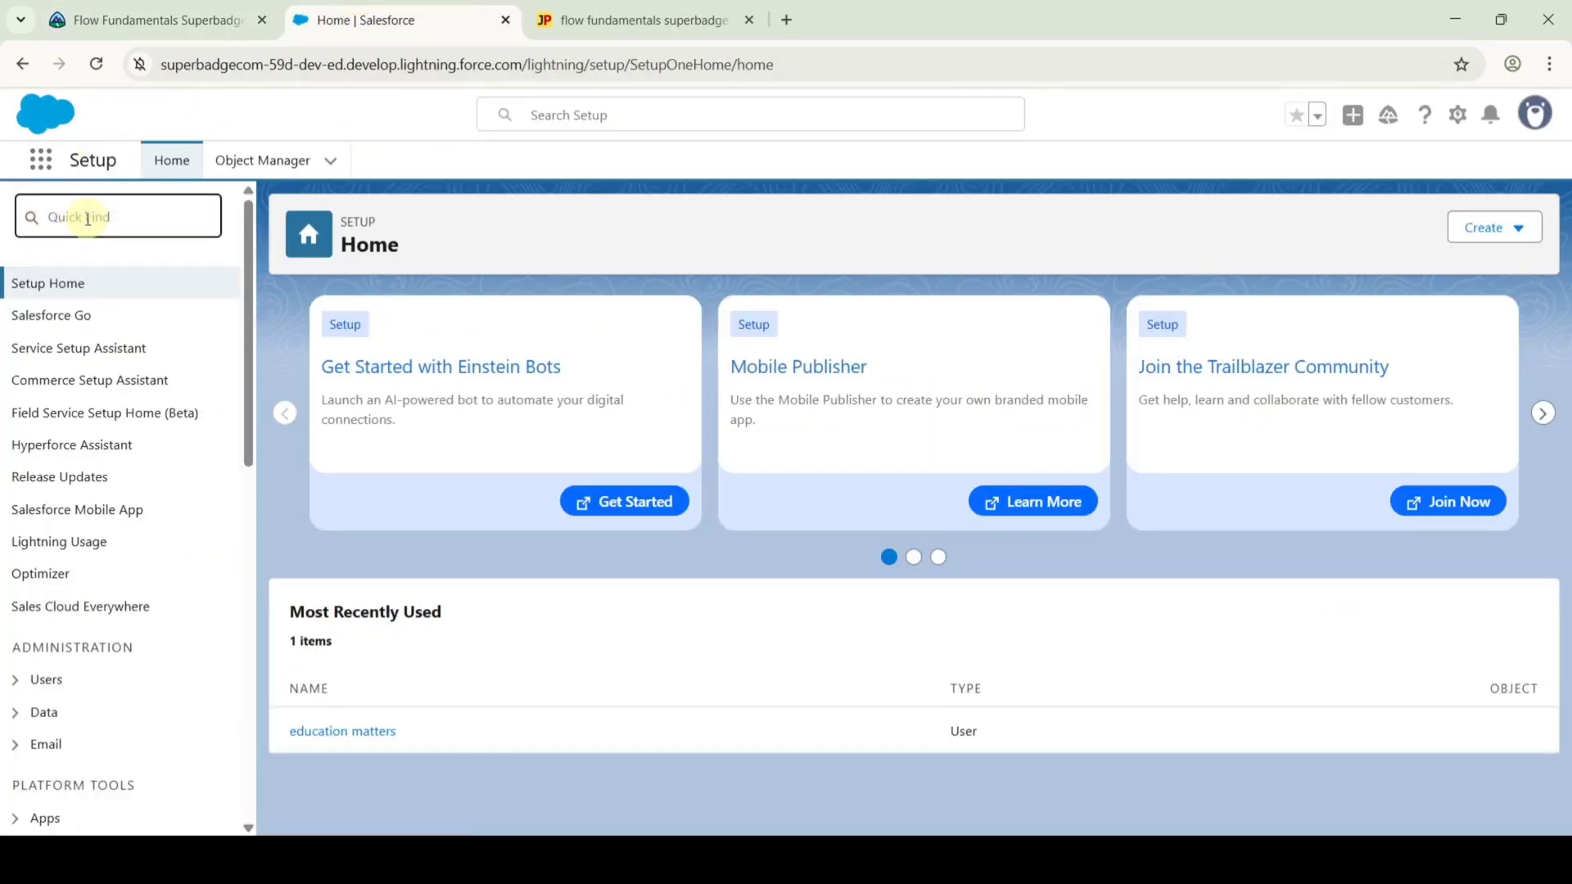
type("flow")
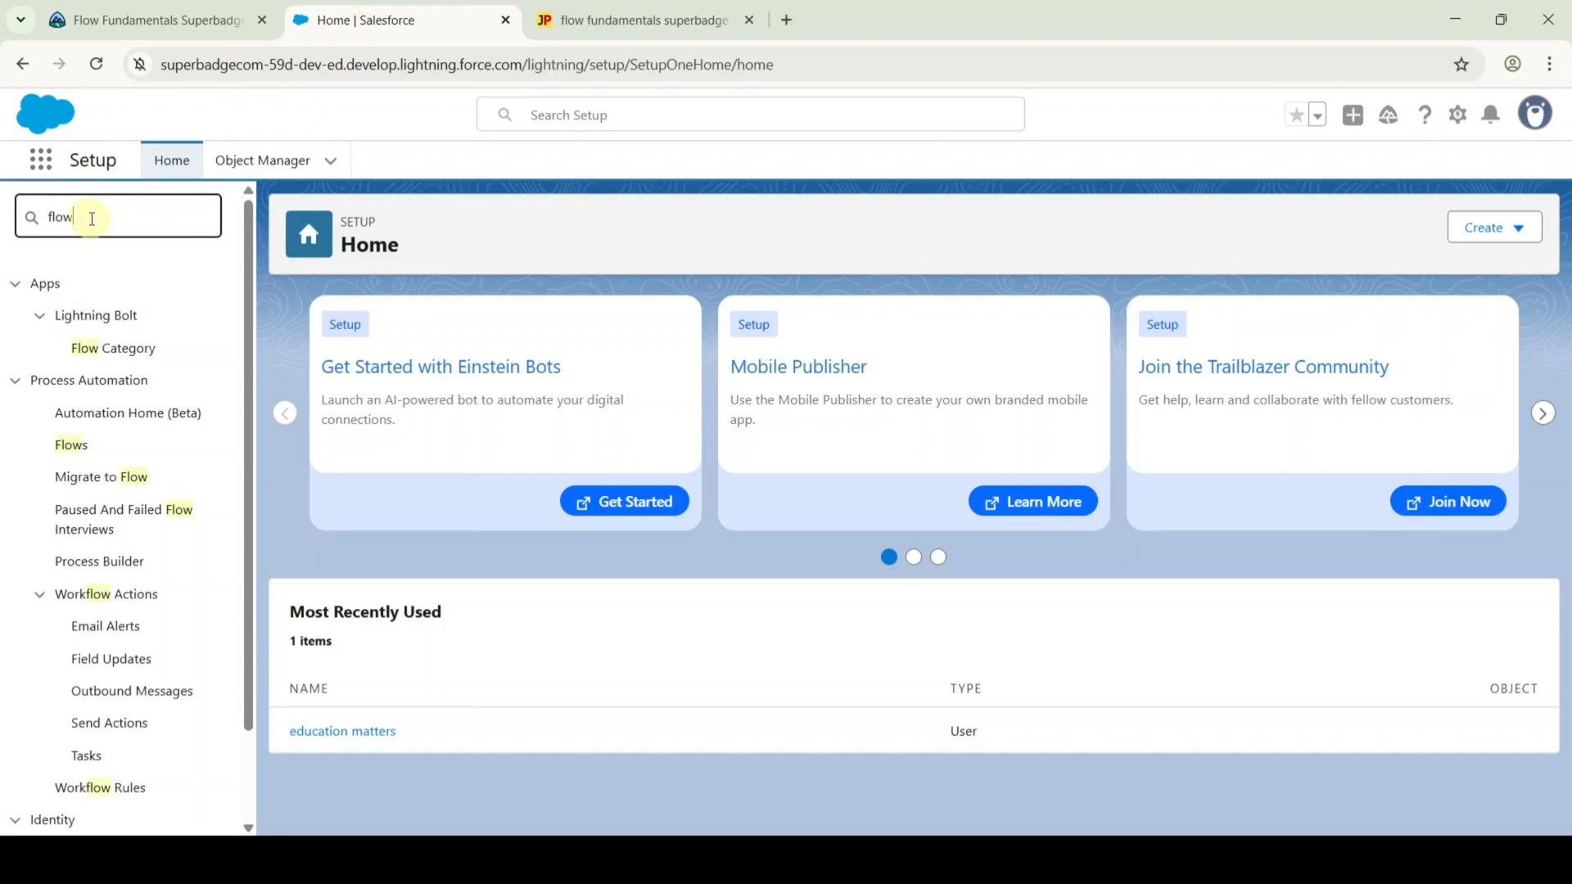
left_click(78, 449)
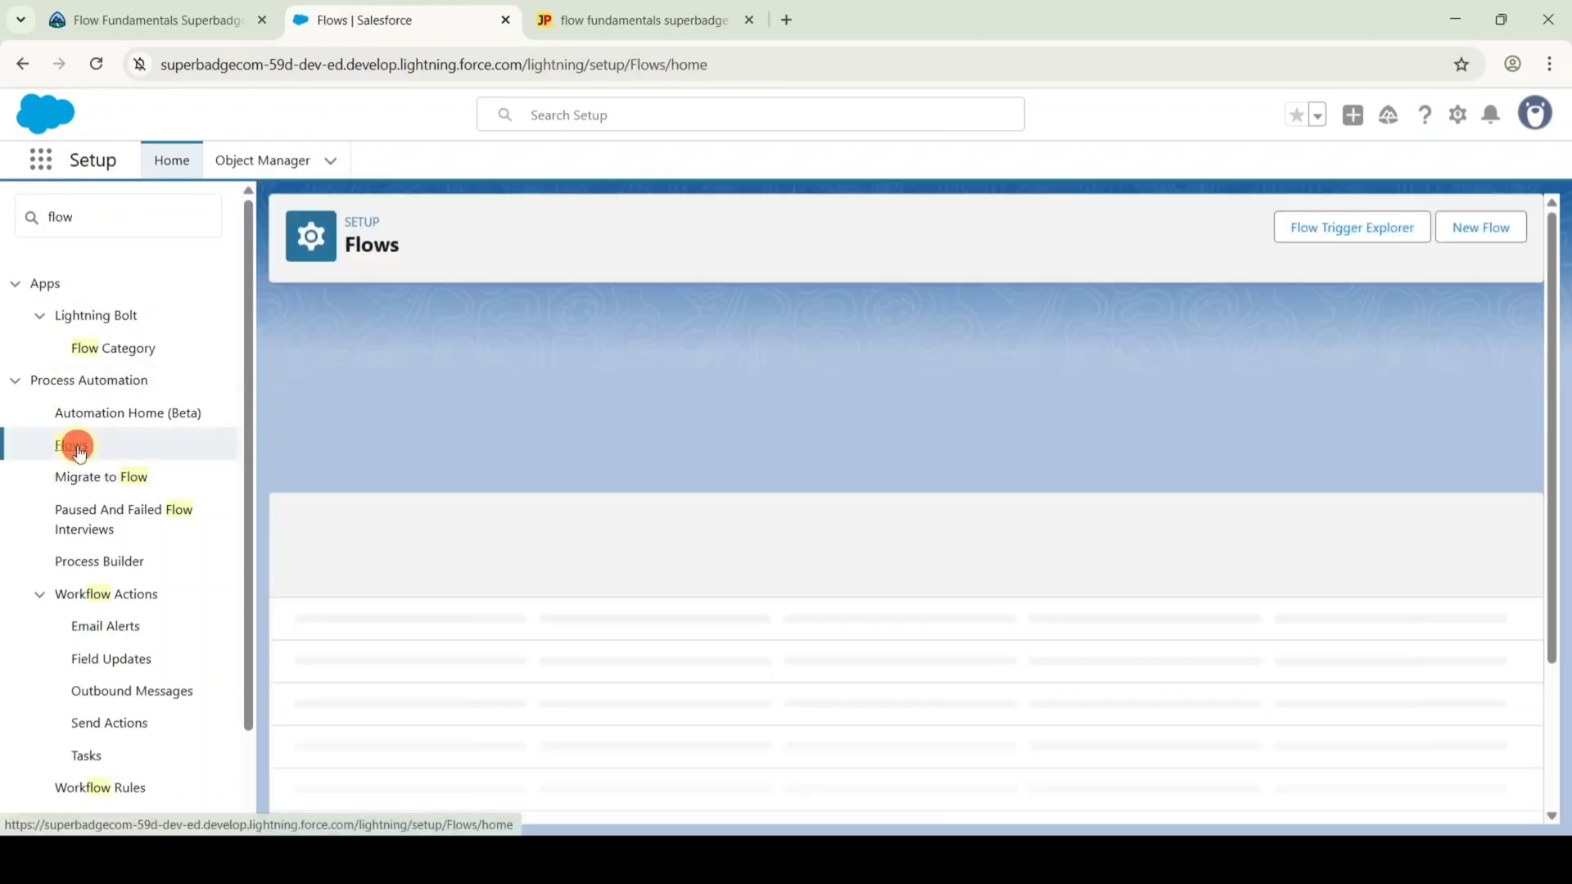
scroll(571, 616, "down", 3)
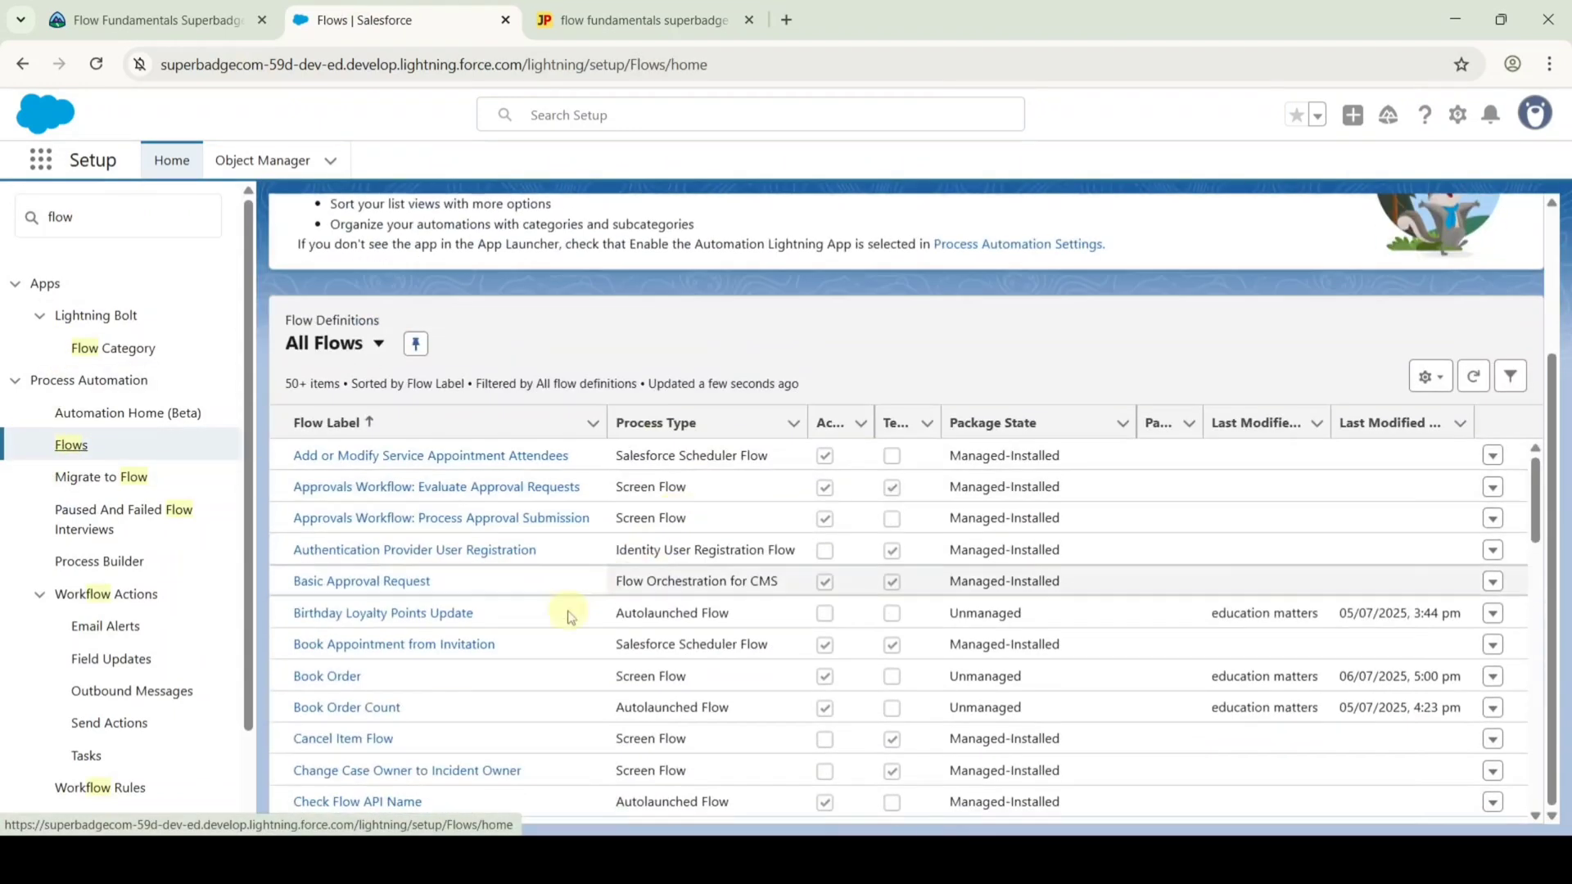
scroll(404, 616, "down", 15)
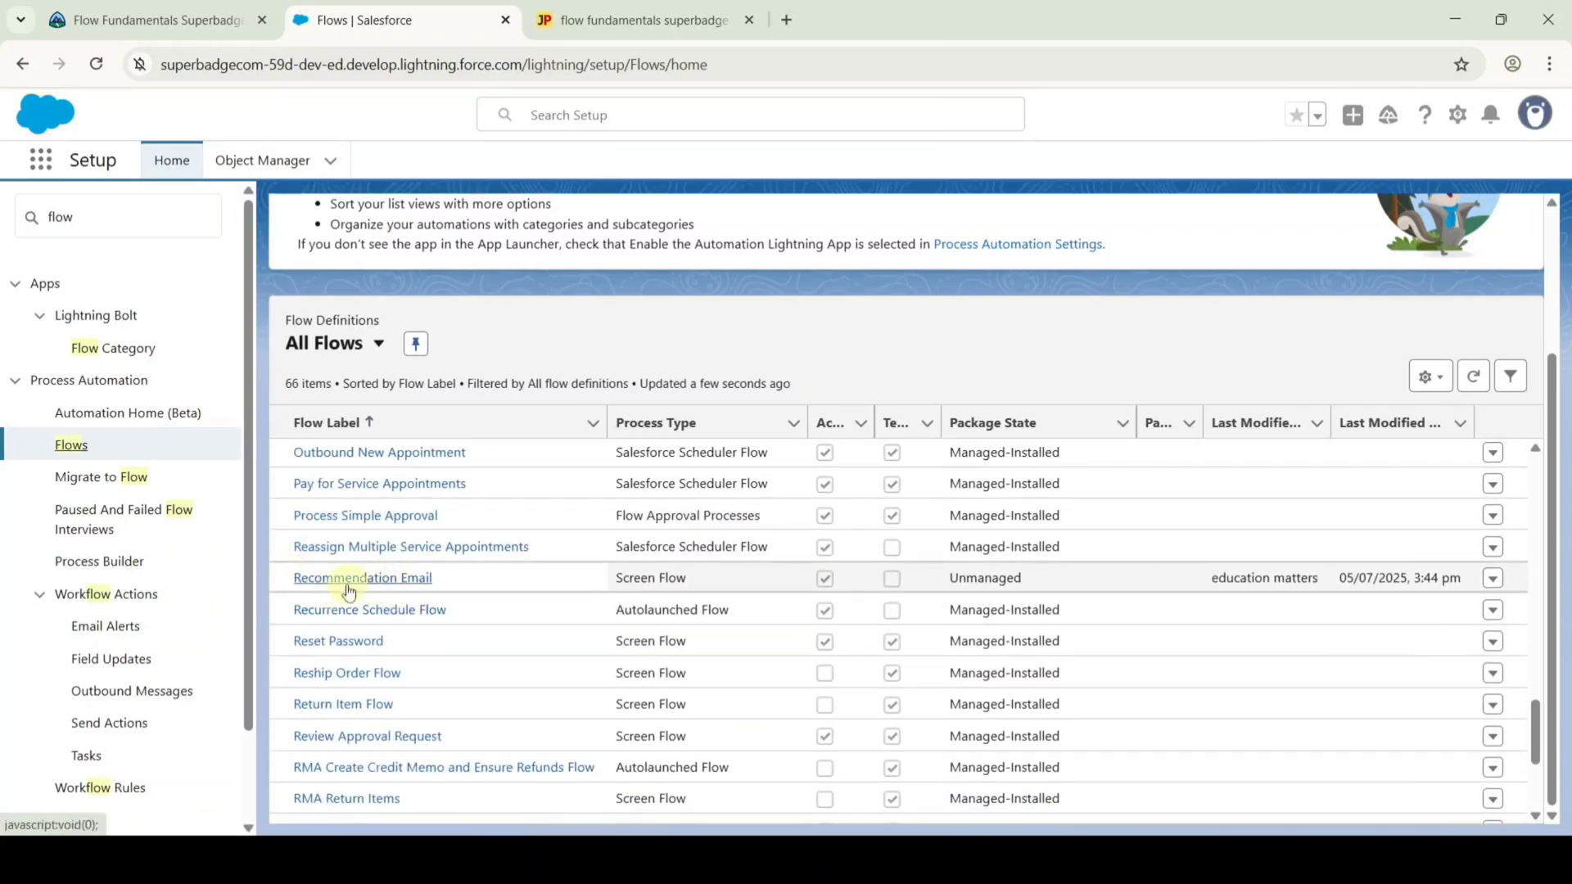
left_click(347, 579)
Add an Assignment element labelled assign between the Email Body Display screen and the Email Recommendation action.
scroll(997, 573, "down", 2)
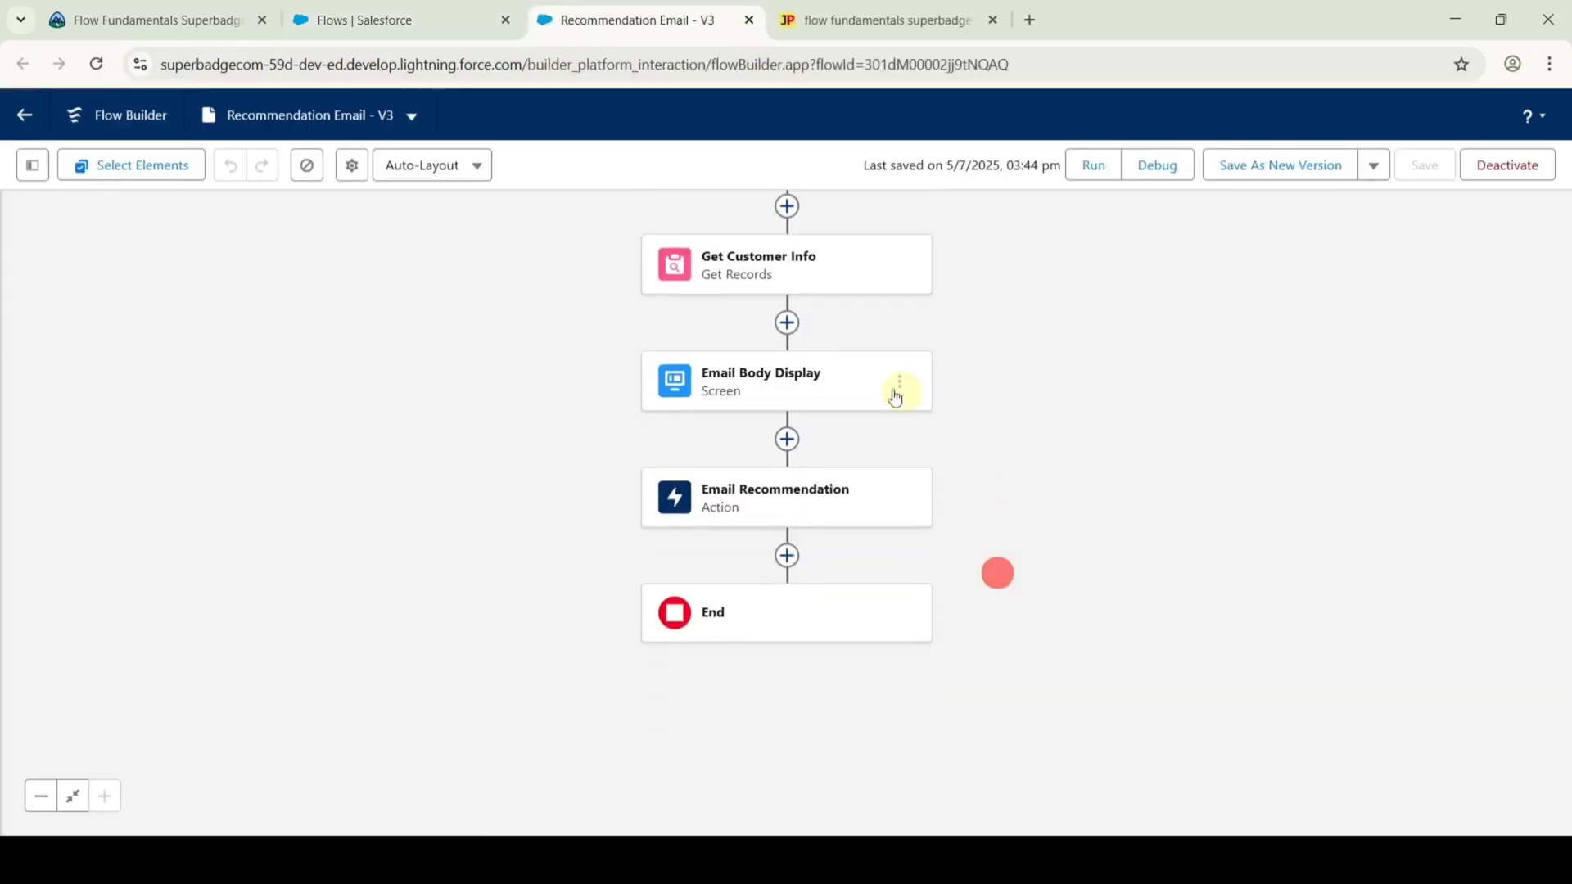
left_click(787, 440)
left_click(775, 512)
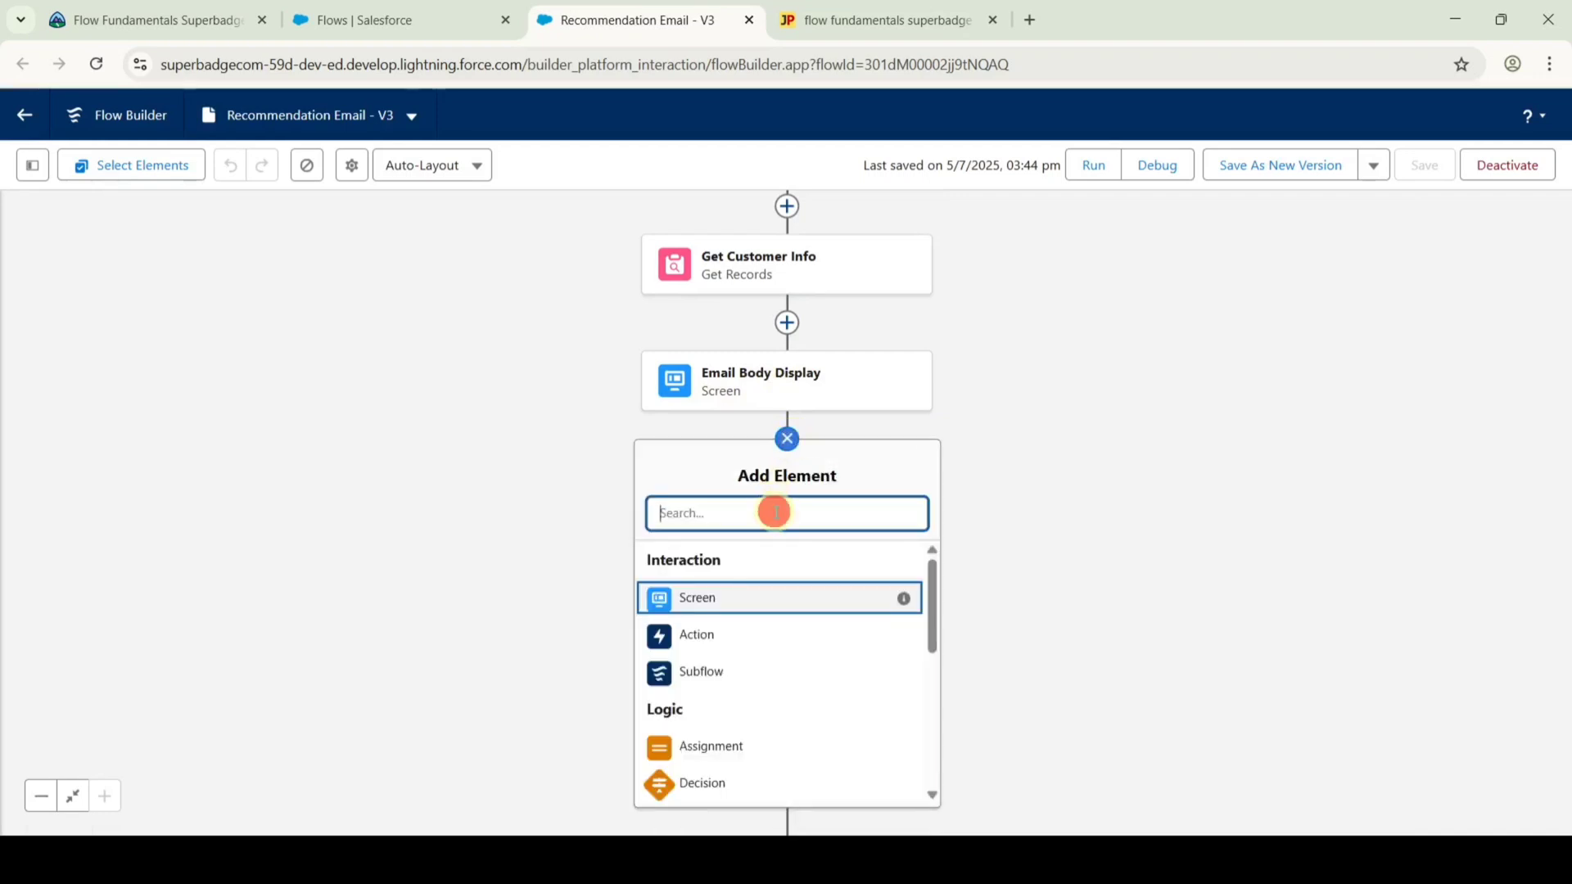
type("ass")
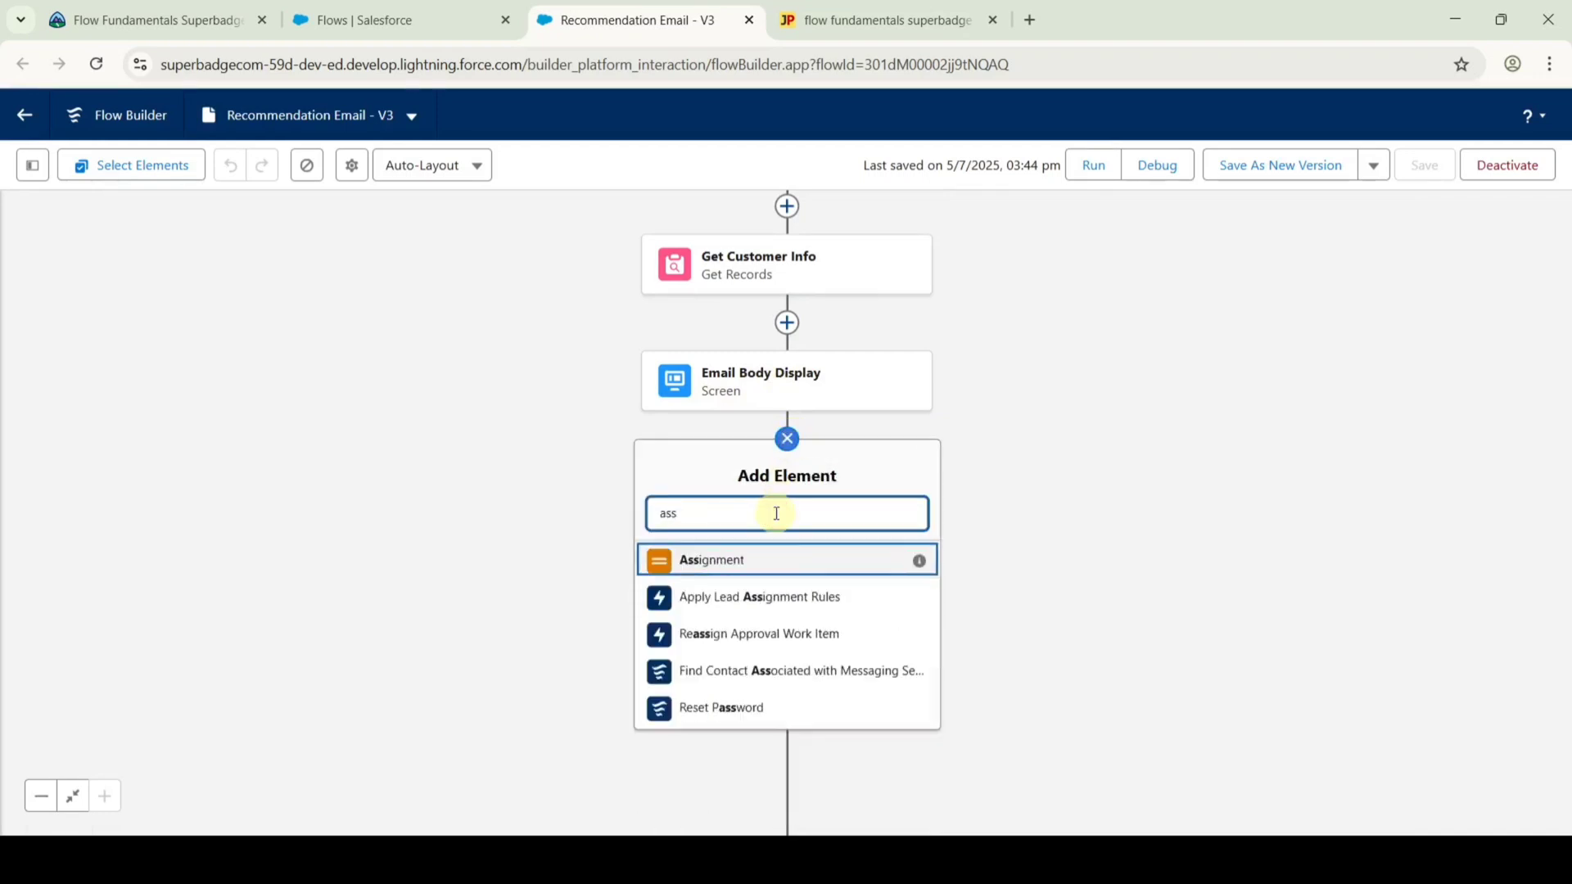
left_click(737, 557)
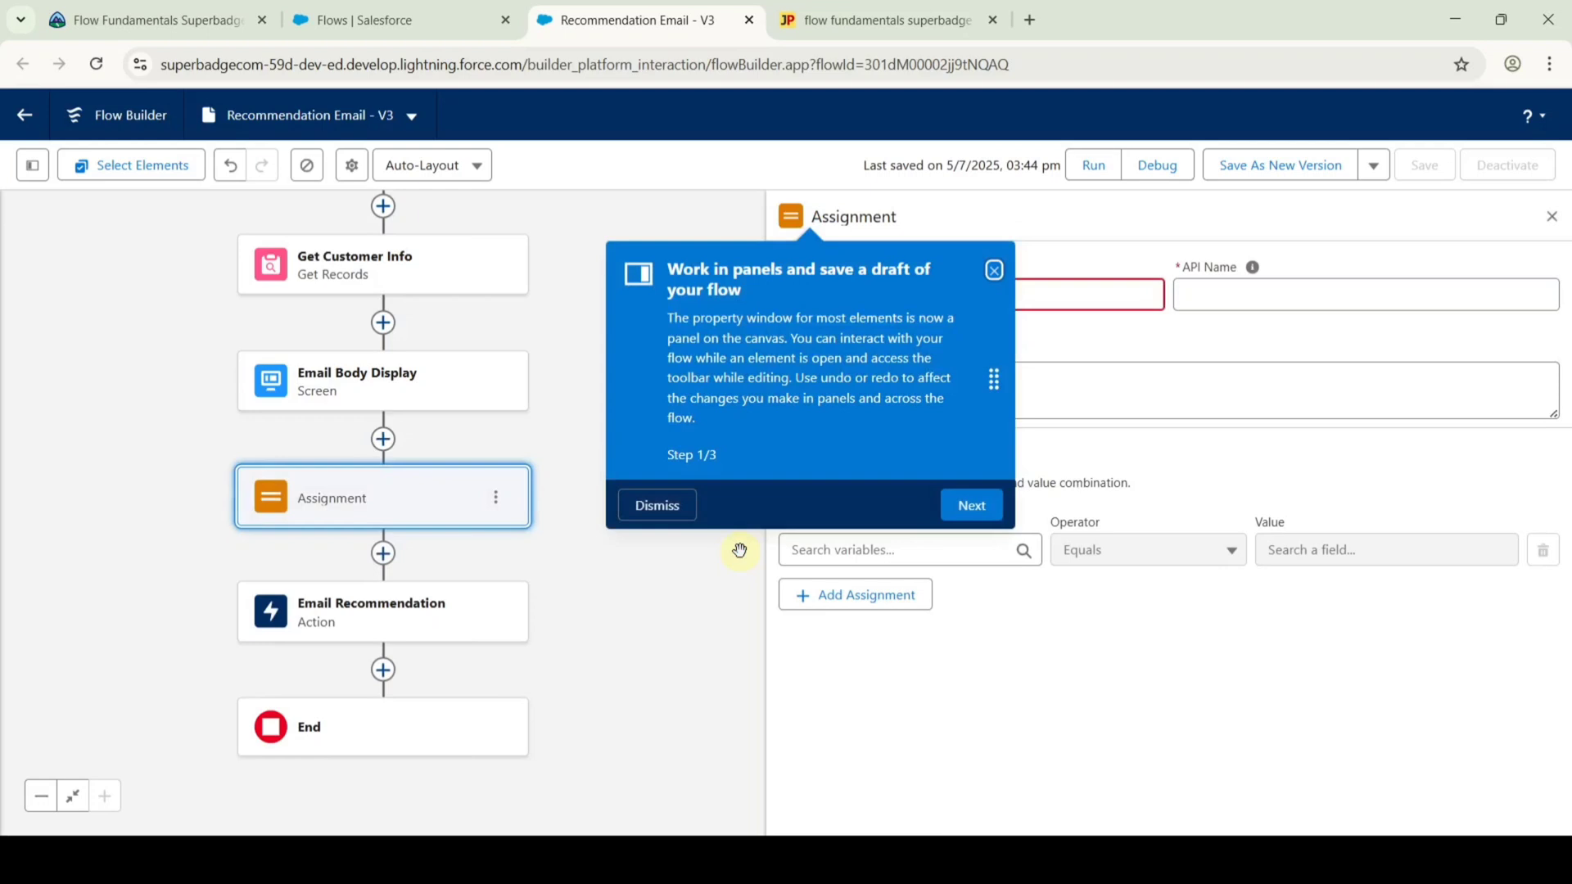
left_click(994, 271)
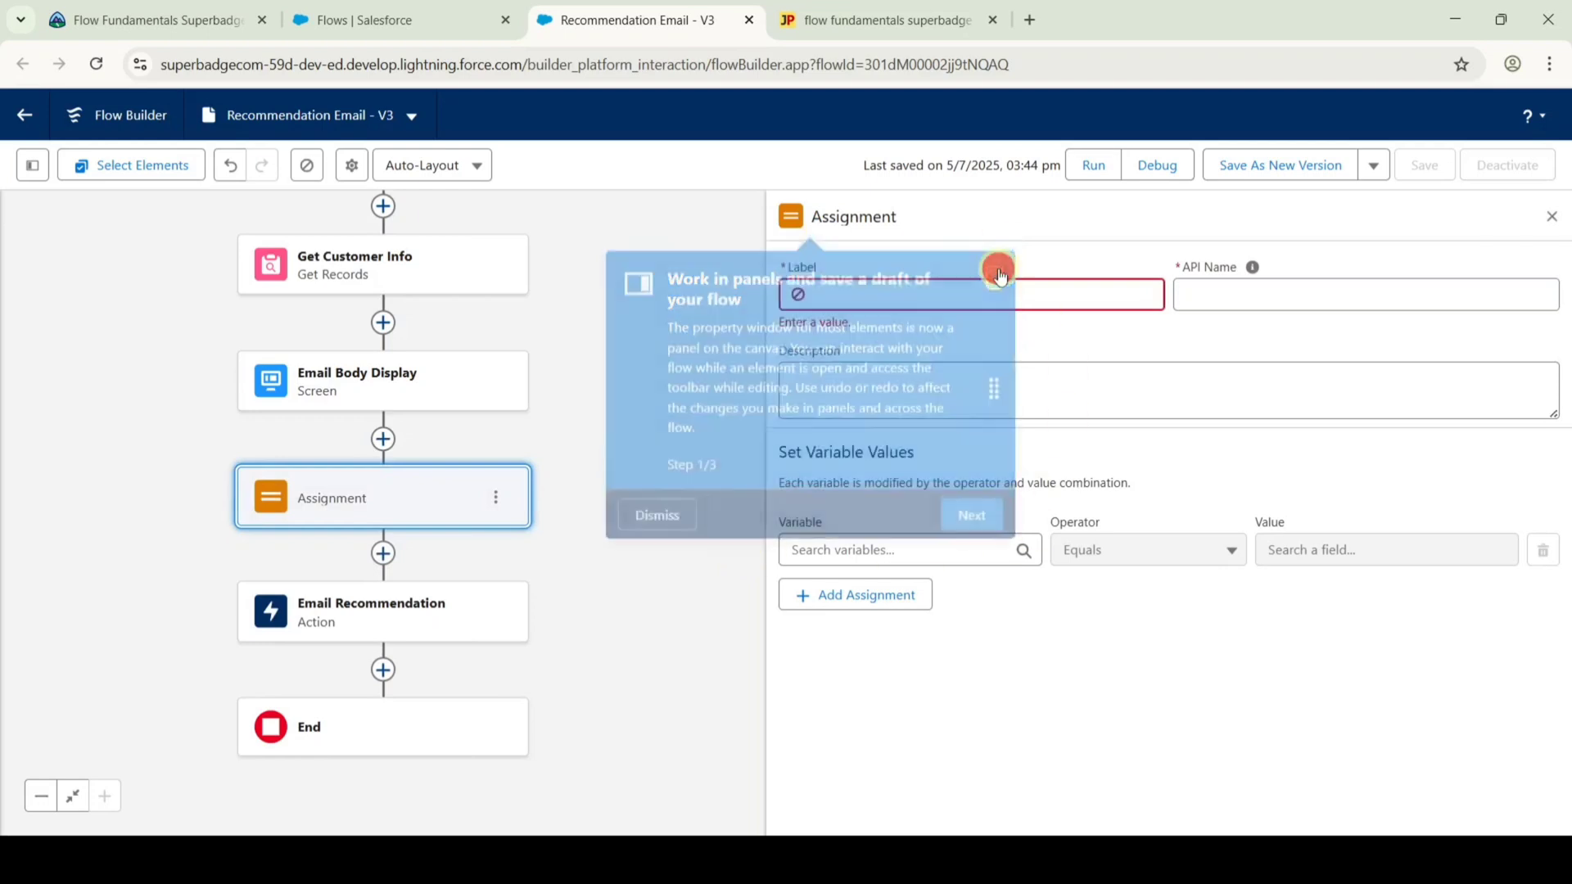
left_click(913, 291)
type("assign")
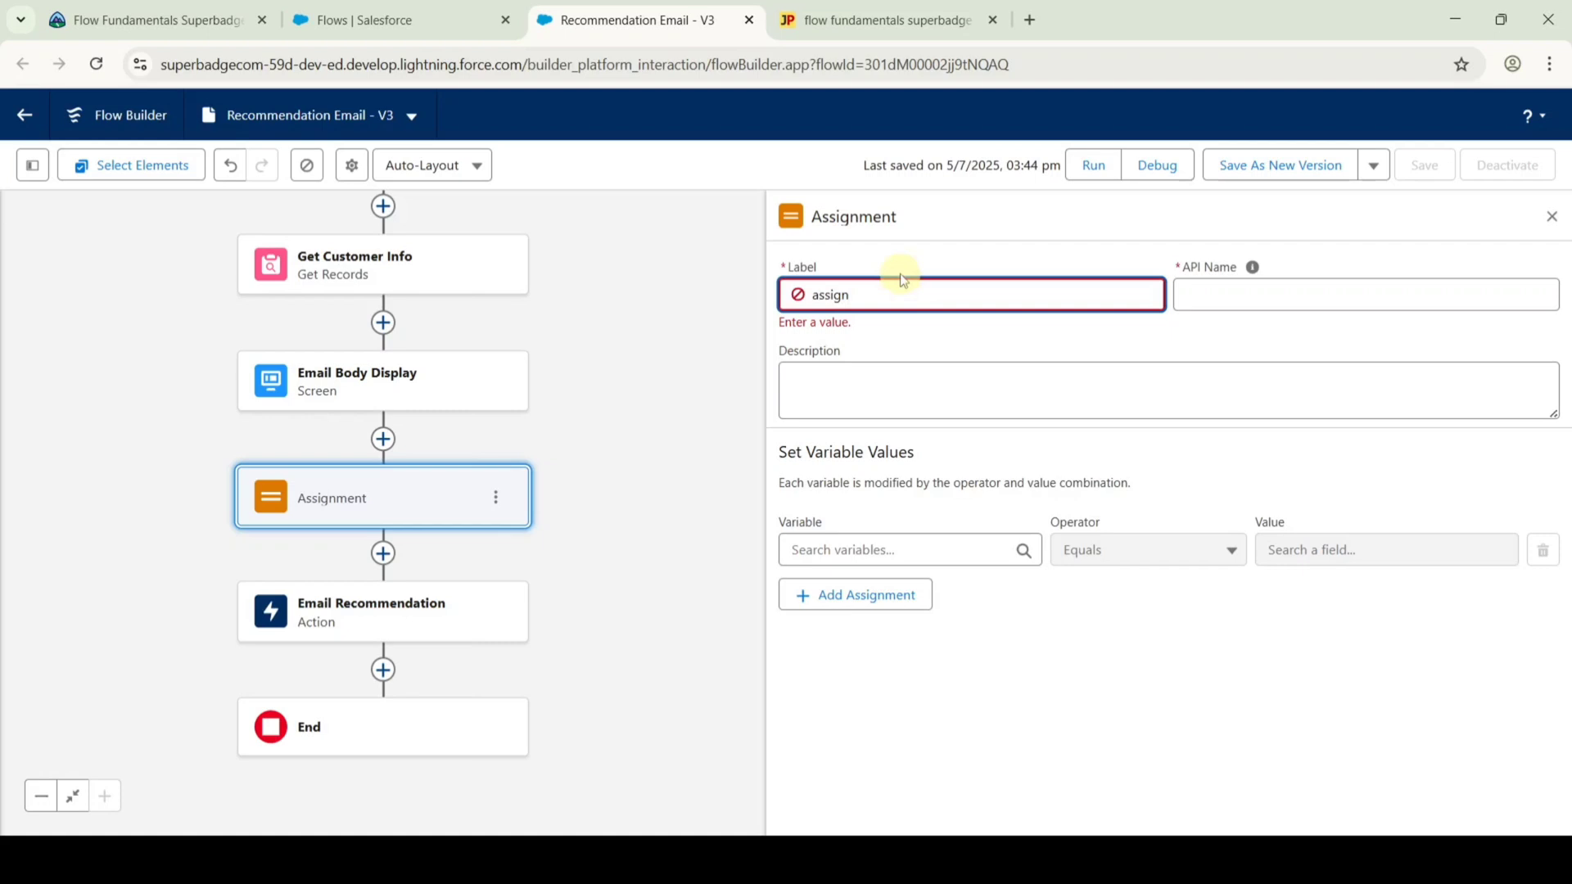
left_click(893, 247)
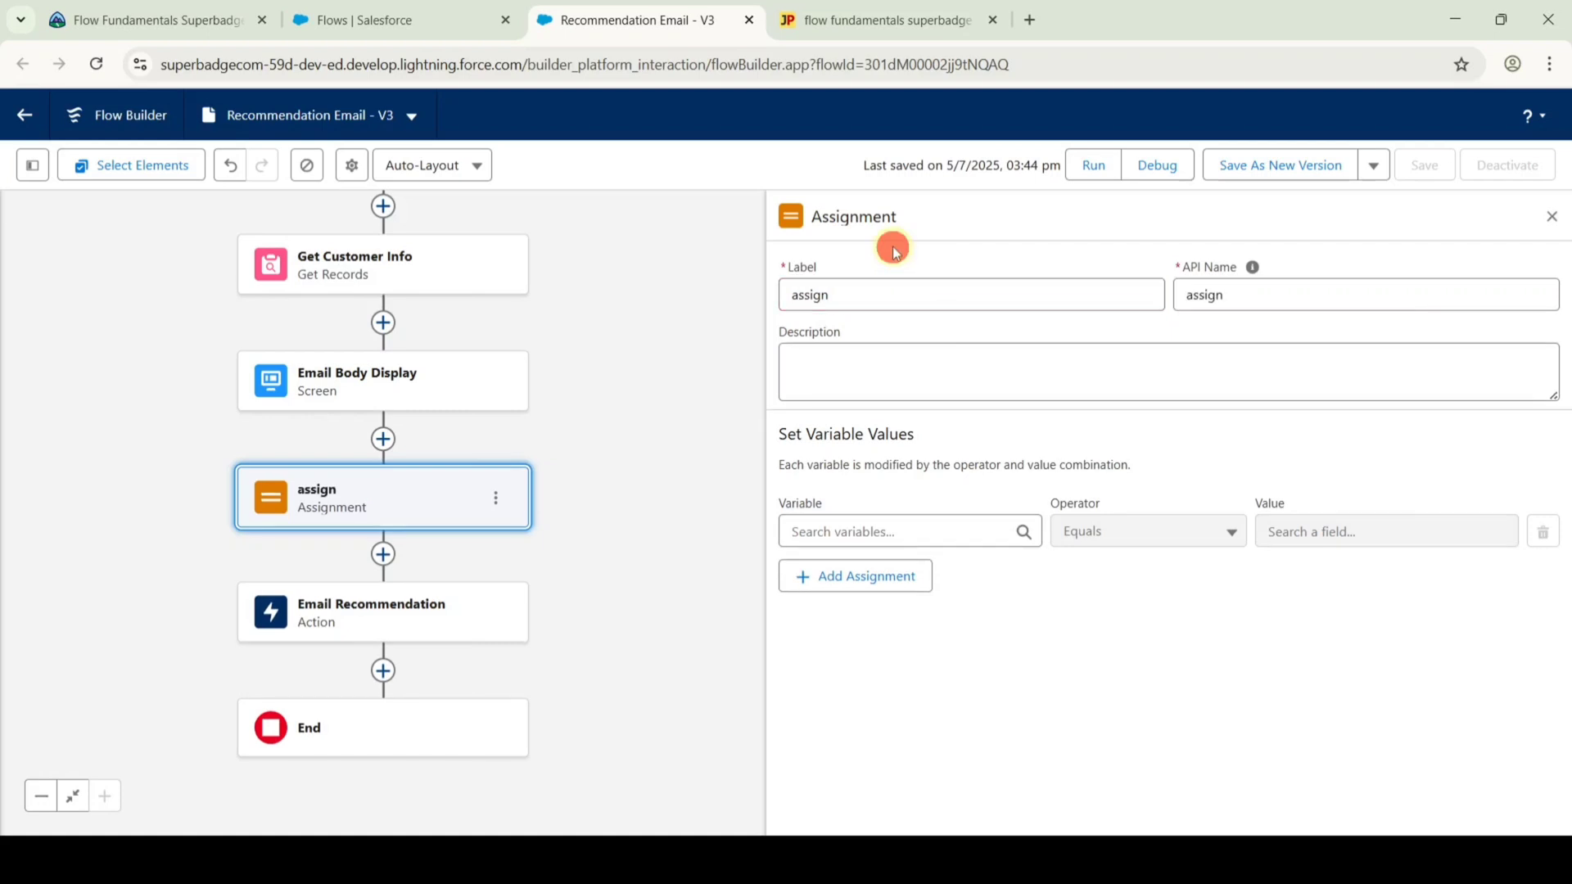
Set the assignment so Last Outreach on the contact from Get Customer Info equals the running flow interview's CurrentDateTime.
left_click(837, 533)
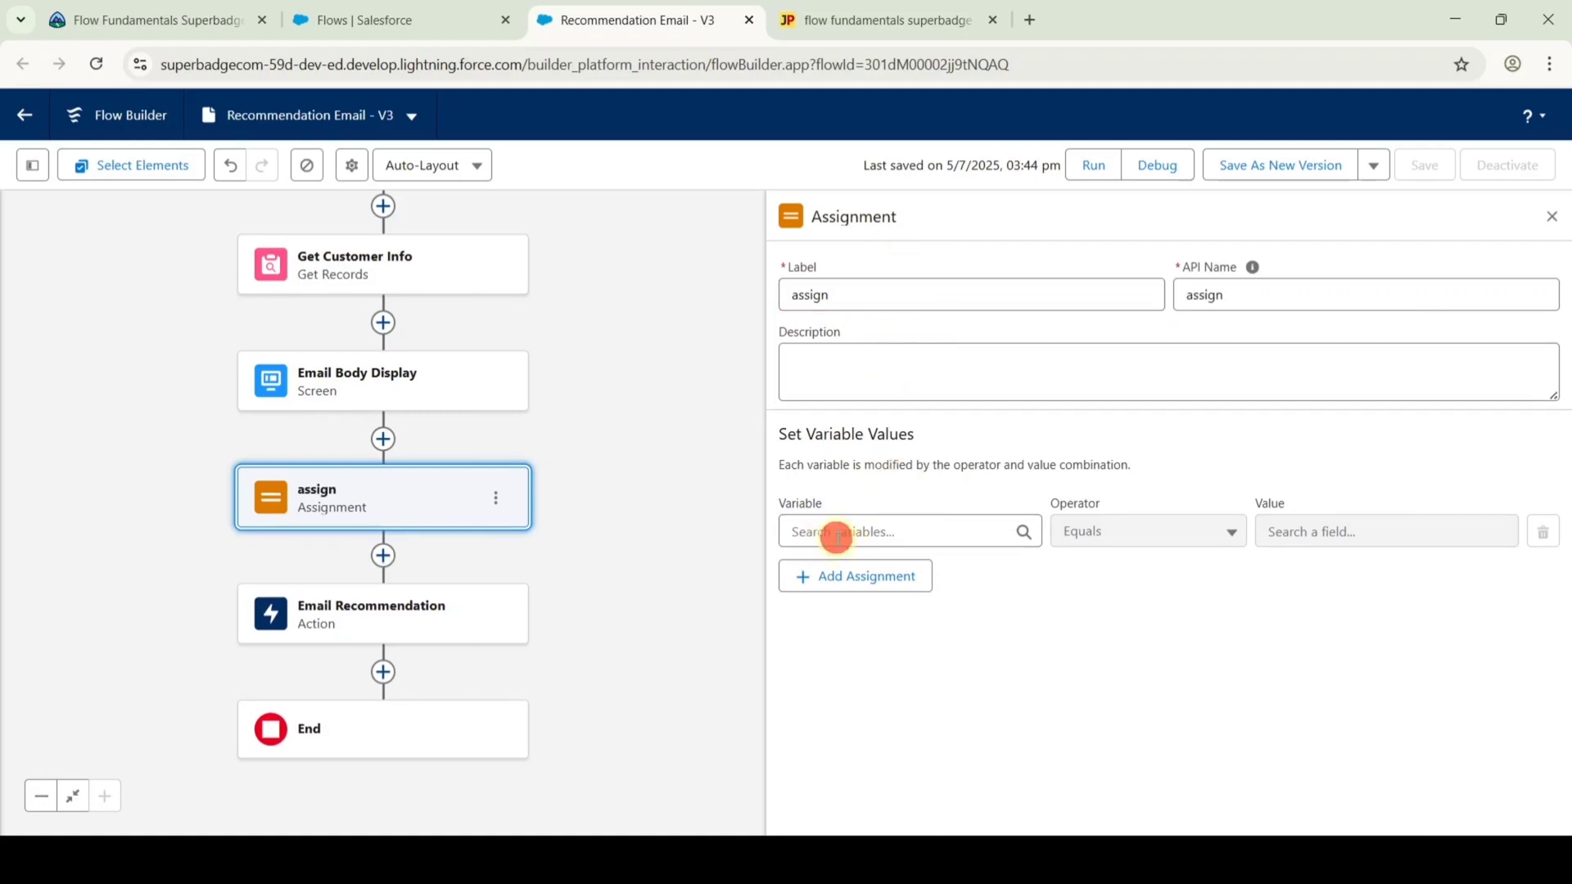
type("get")
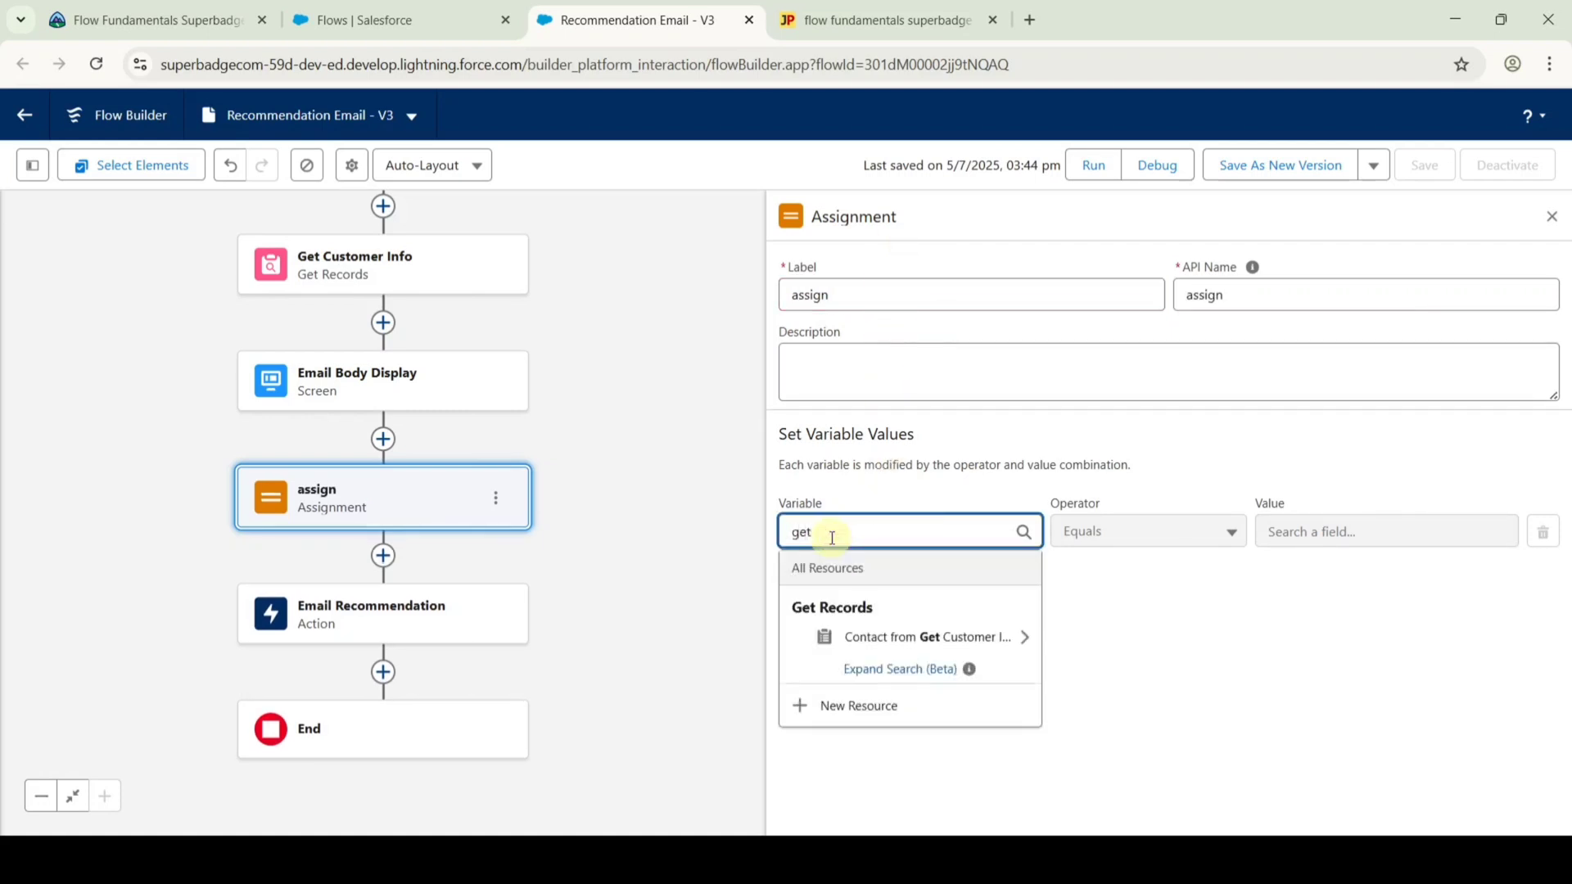
left_click(884, 643)
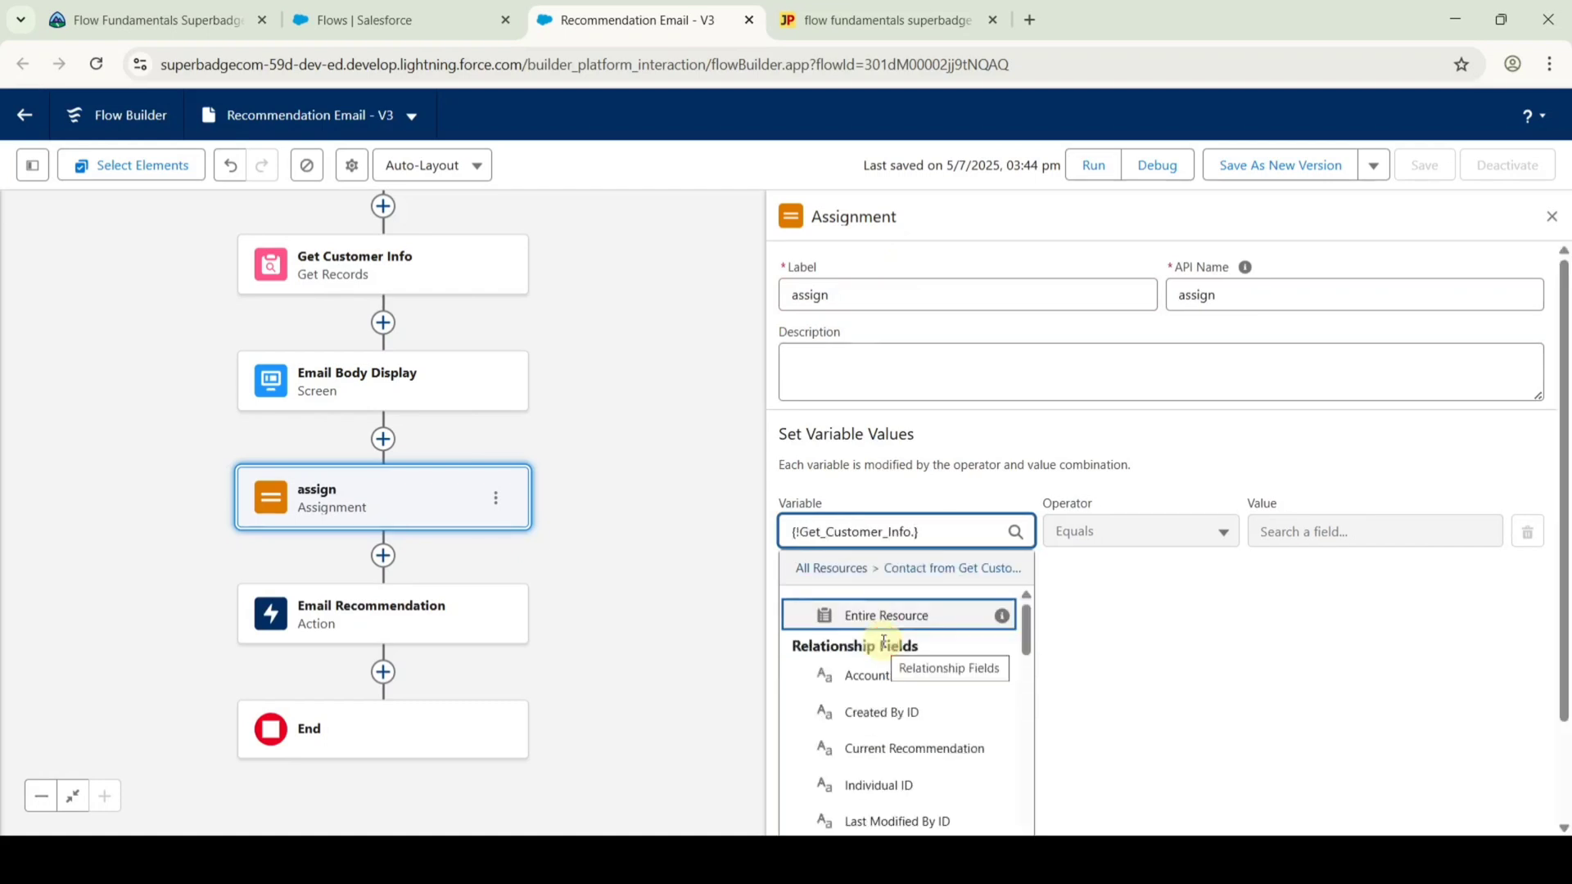
type("las")
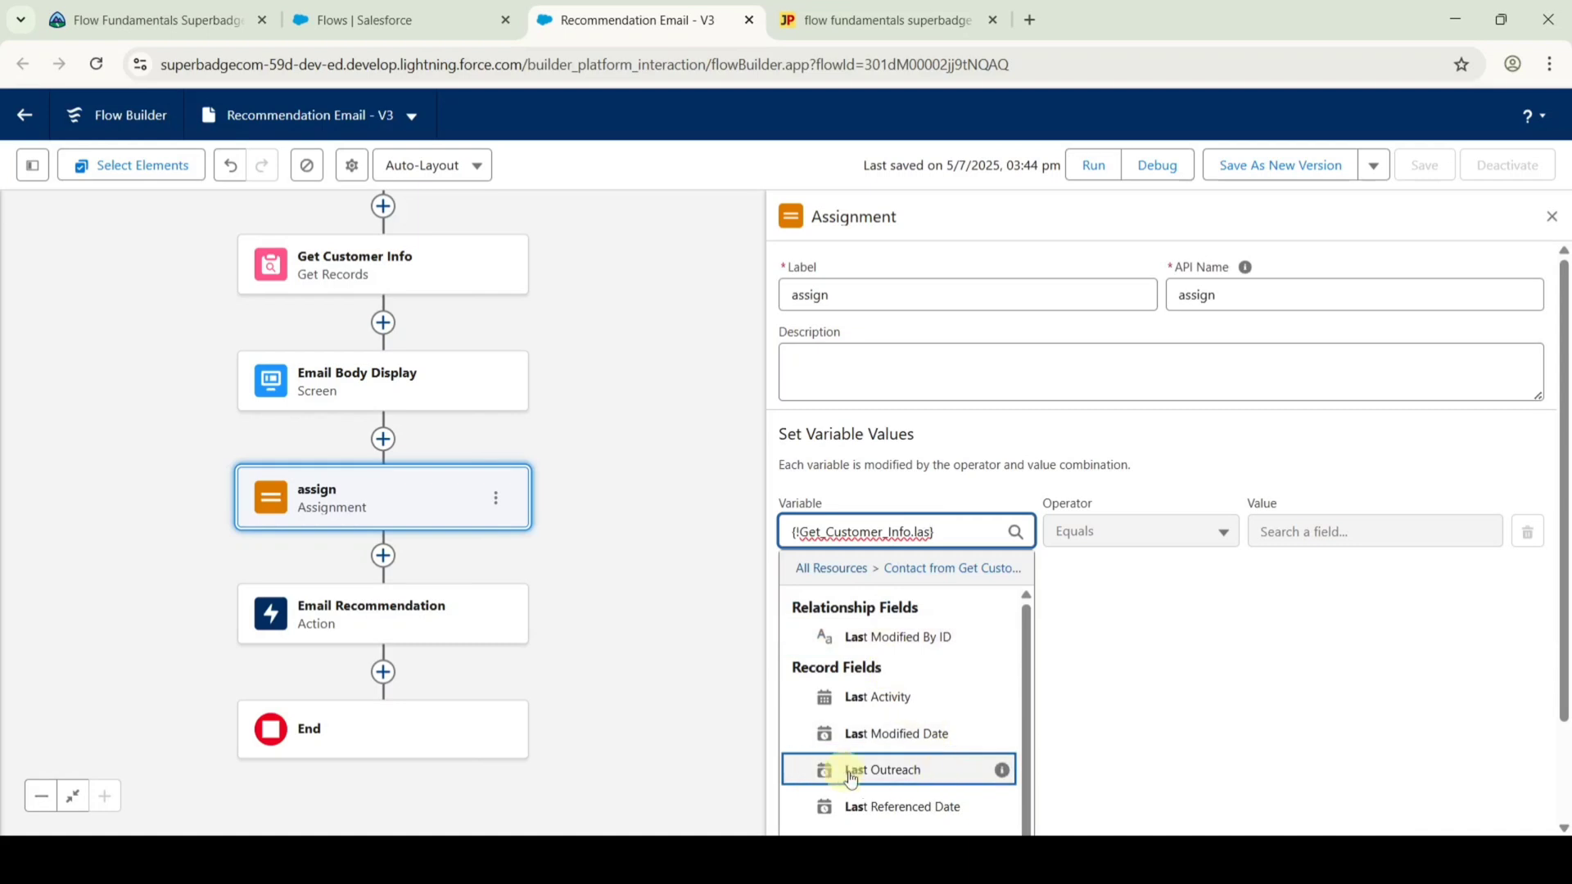
left_click(892, 773)
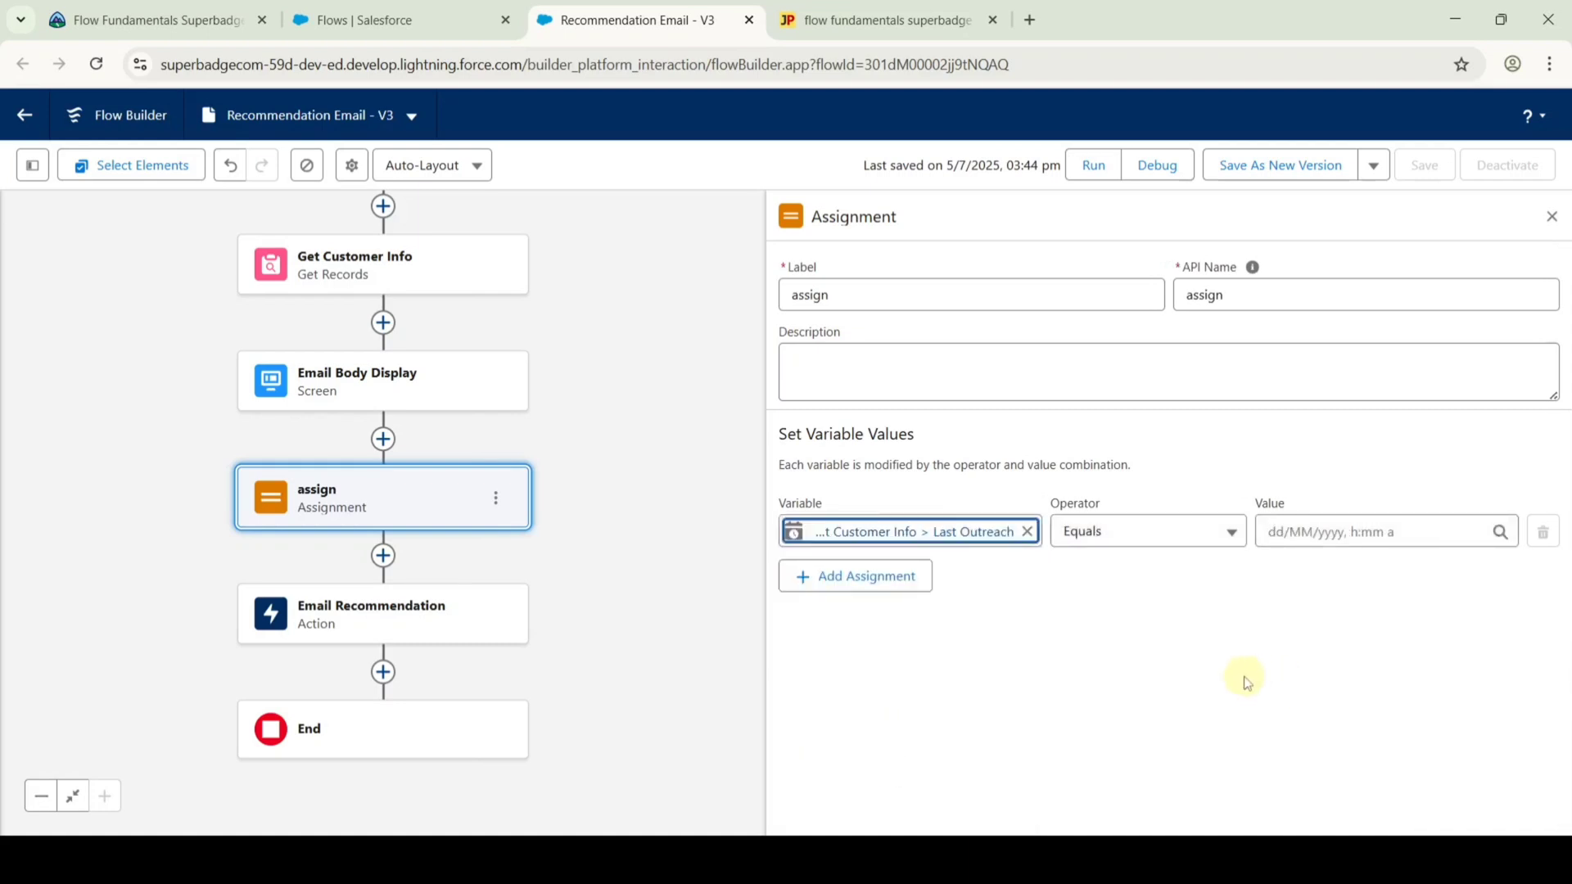
left_click(1320, 533)
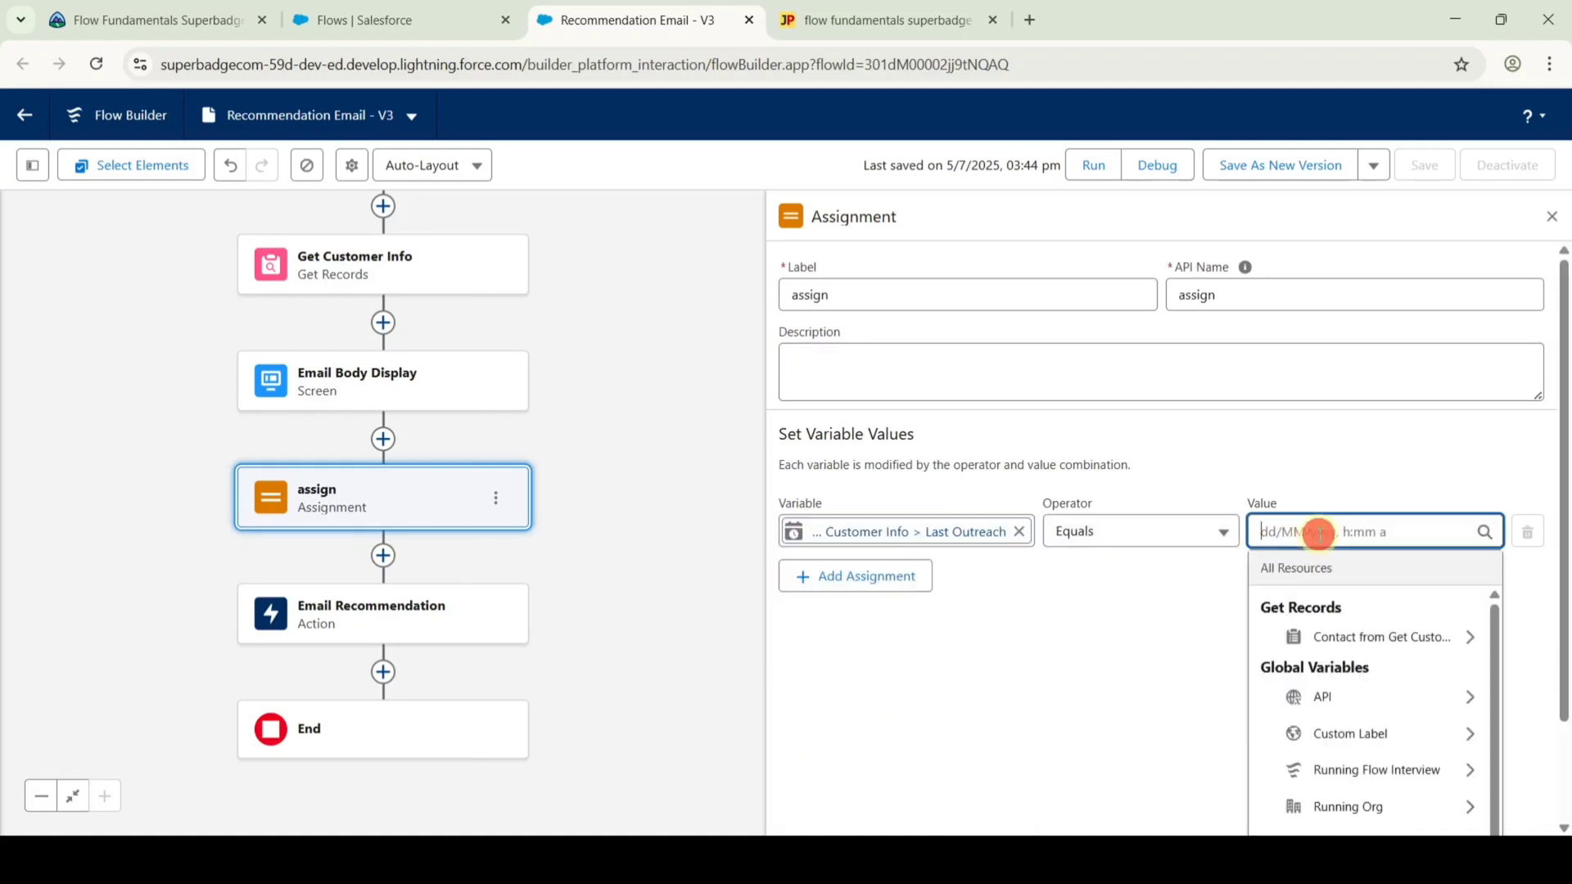
type("flo")
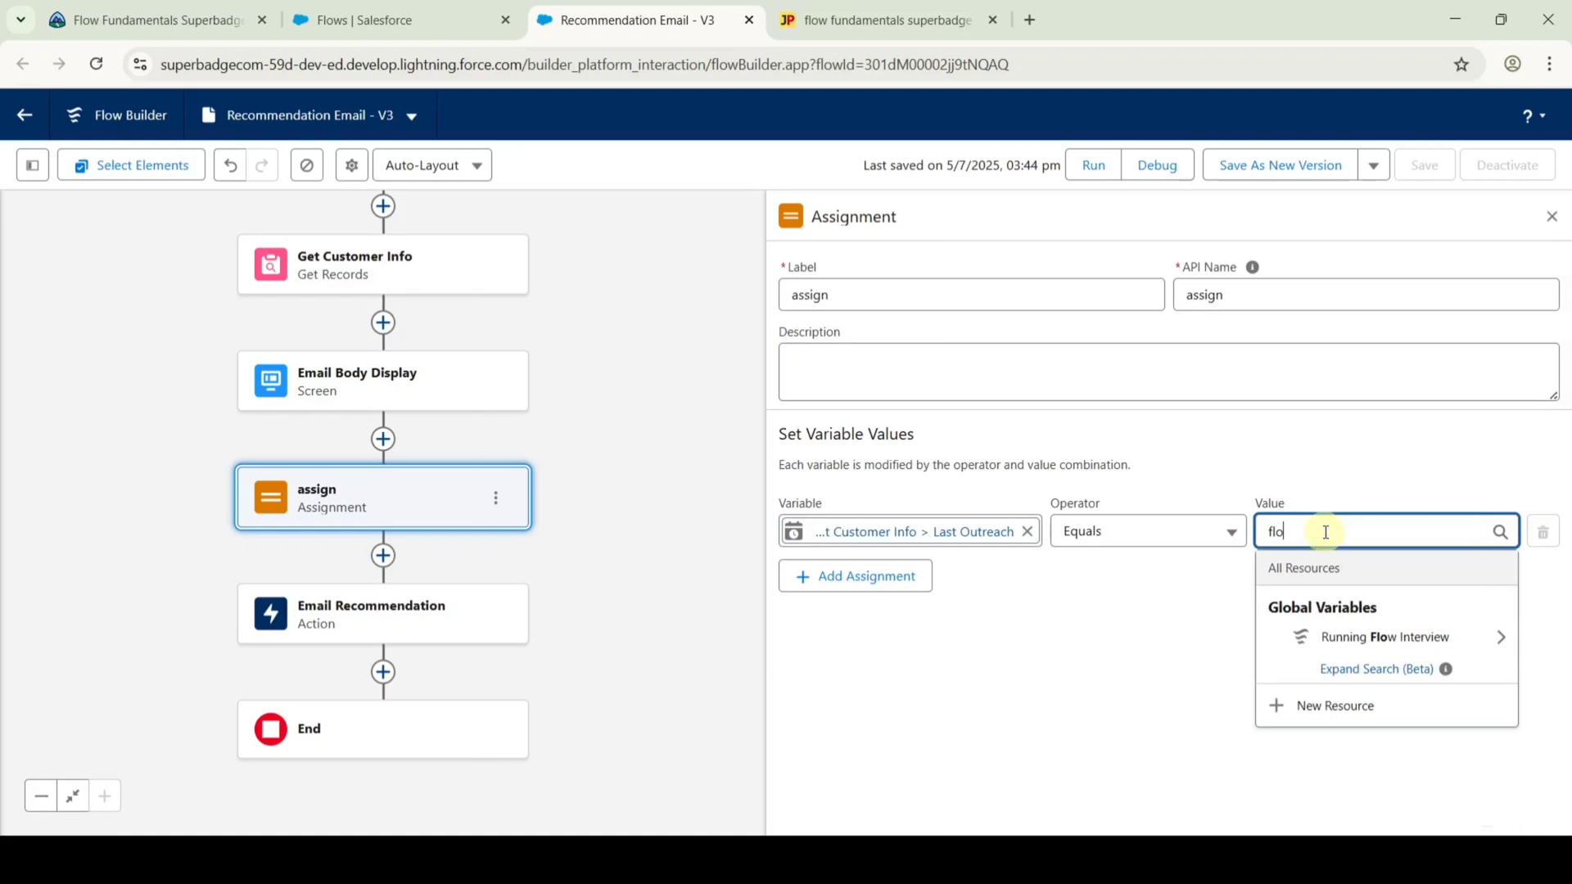
left_click(1345, 638)
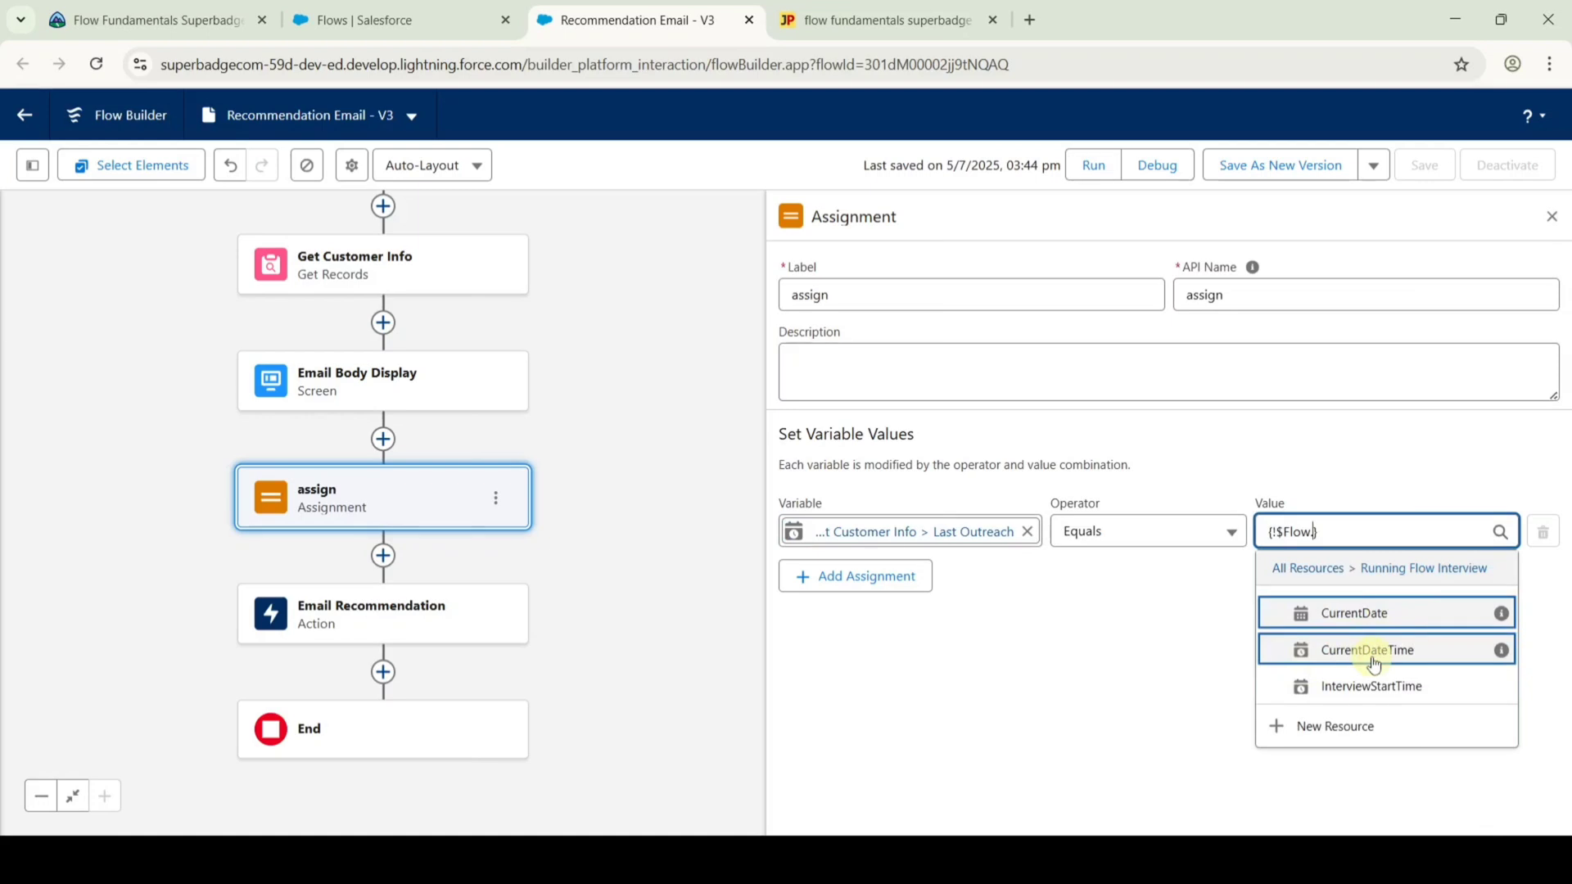
left_click(1375, 664)
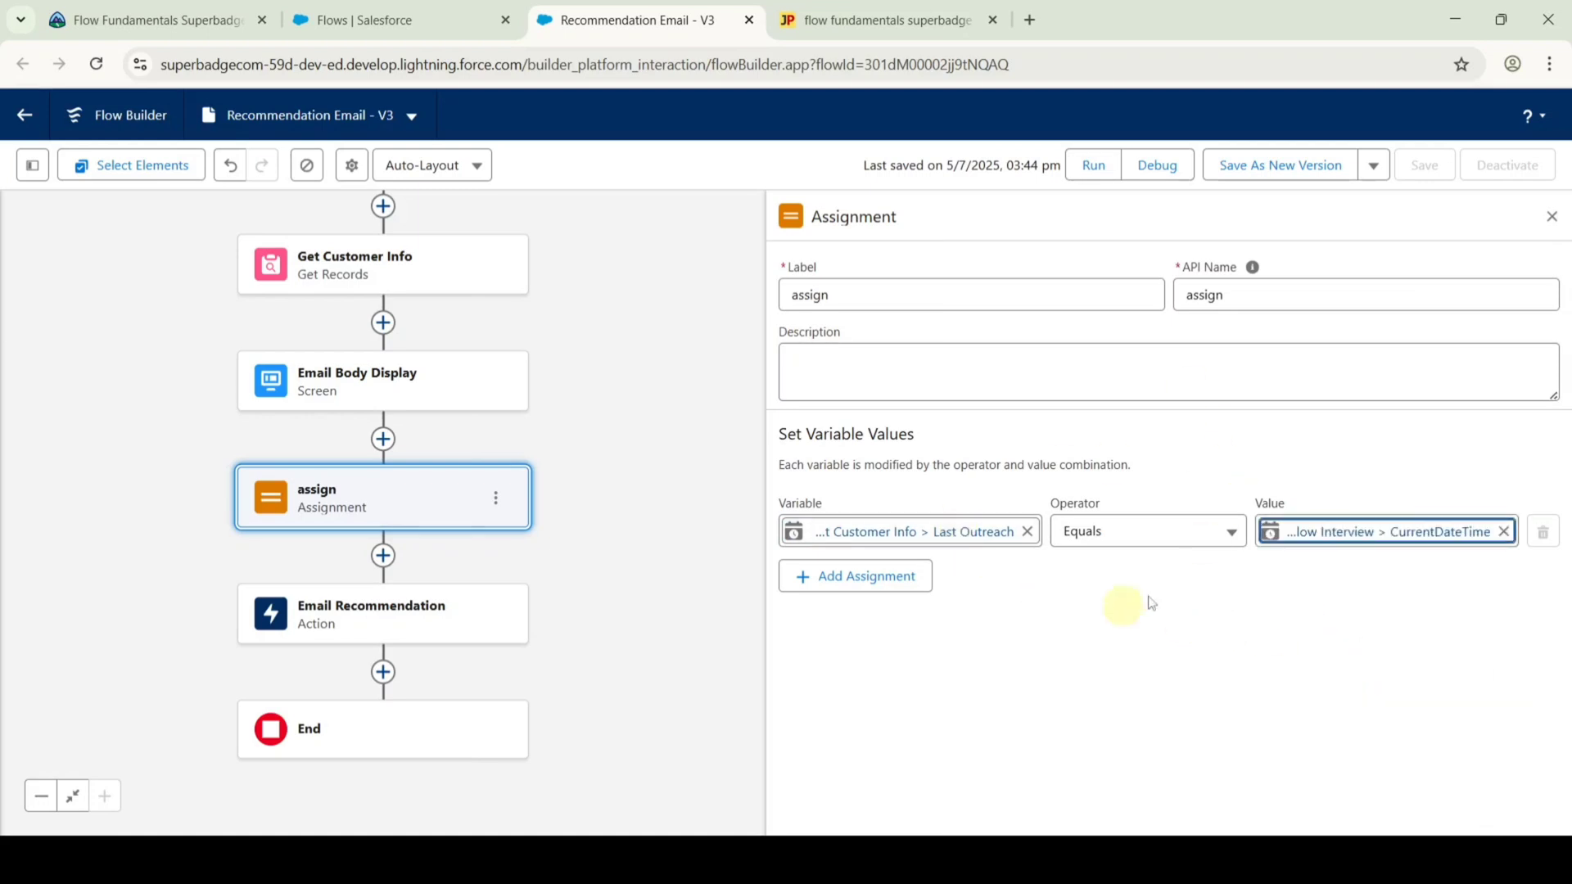
left_click(1552, 218)
Add an Update Records element labelled update after the assign element, using the contact from Get Customer Info as its record.
left_click_drag(761, 546, 1008, 452)
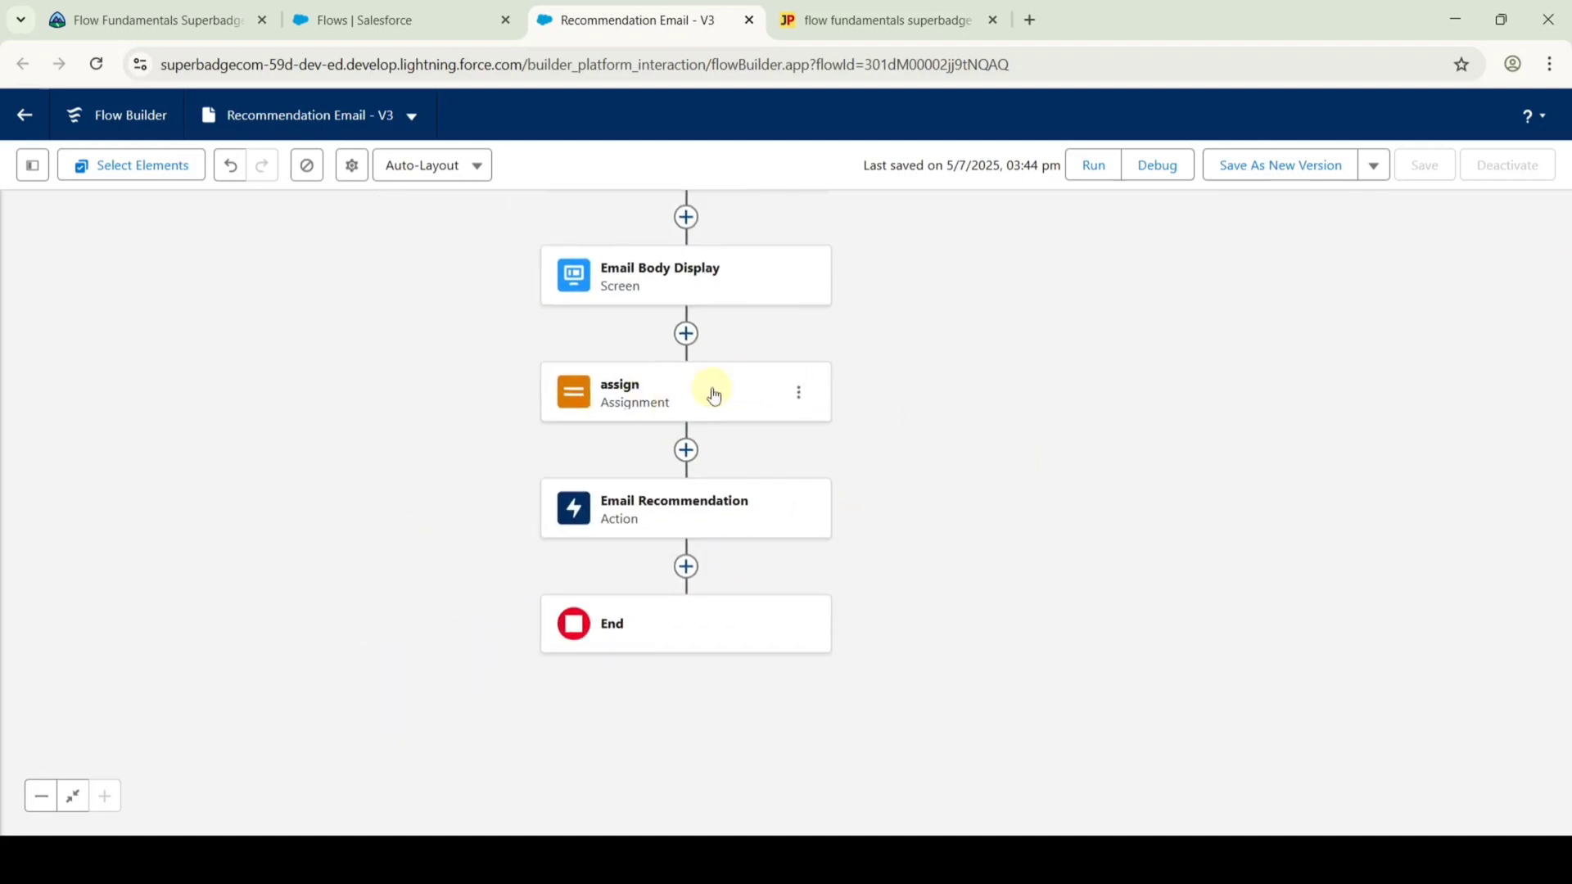
left_click(686, 452)
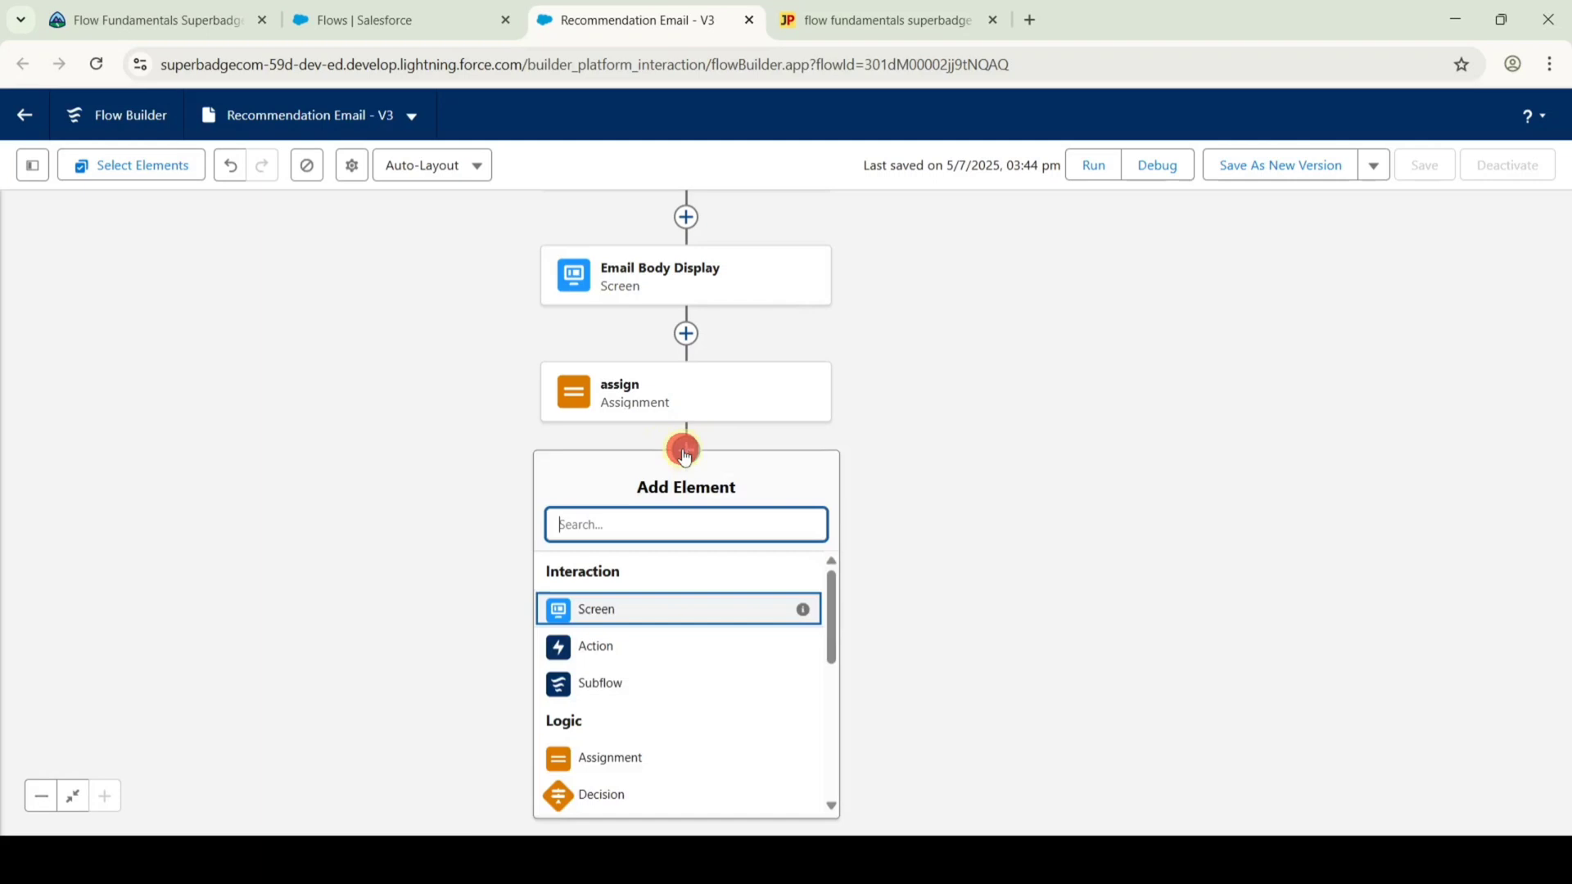
left_click(668, 518)
type("update")
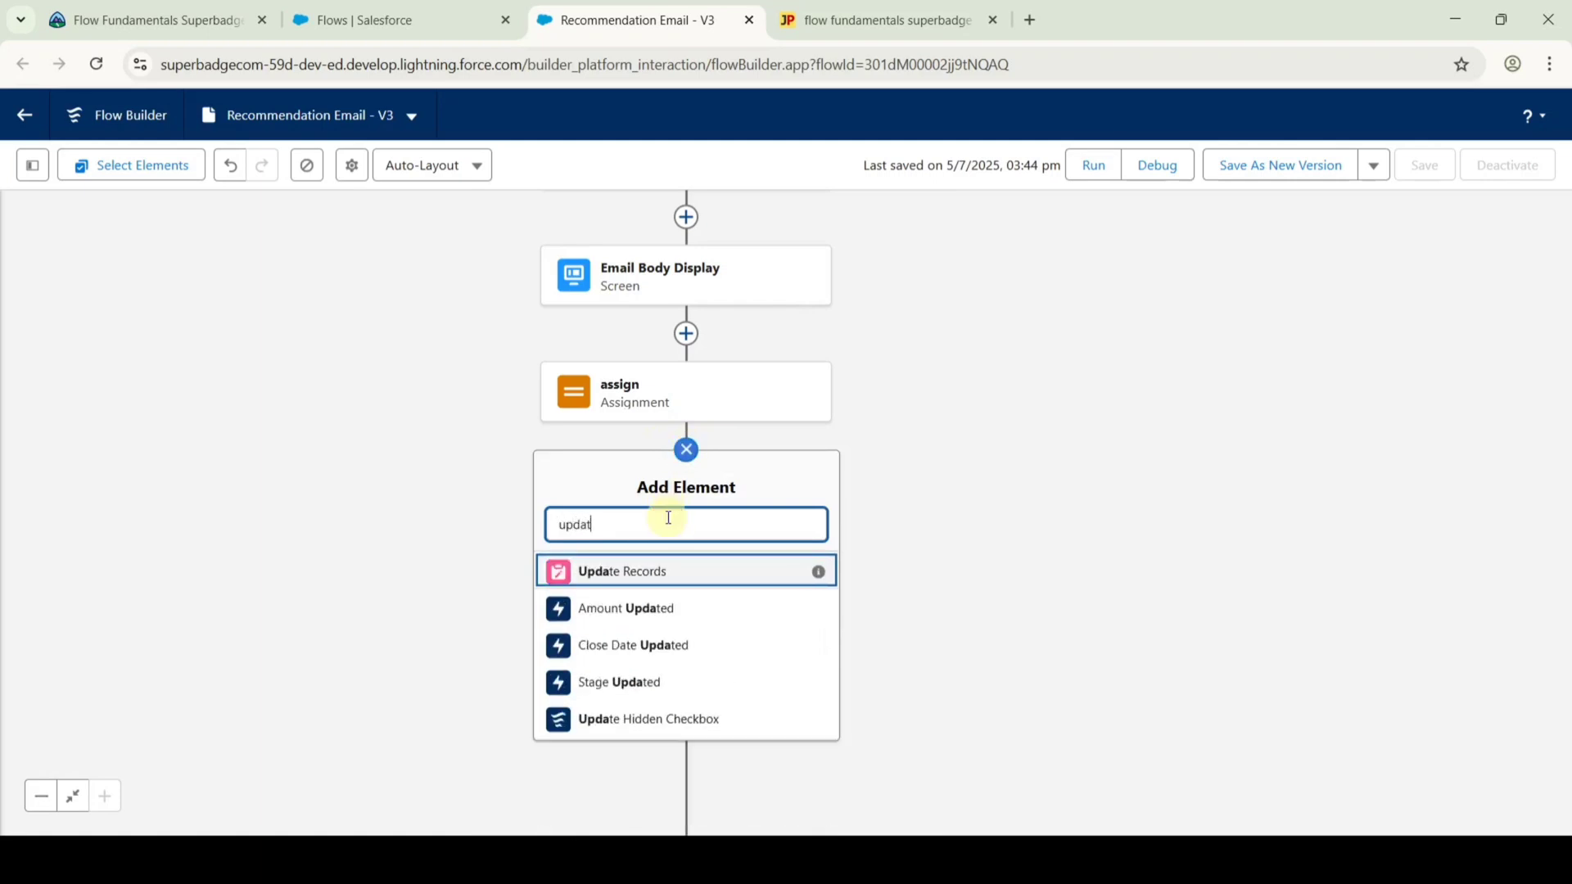
left_click(668, 572)
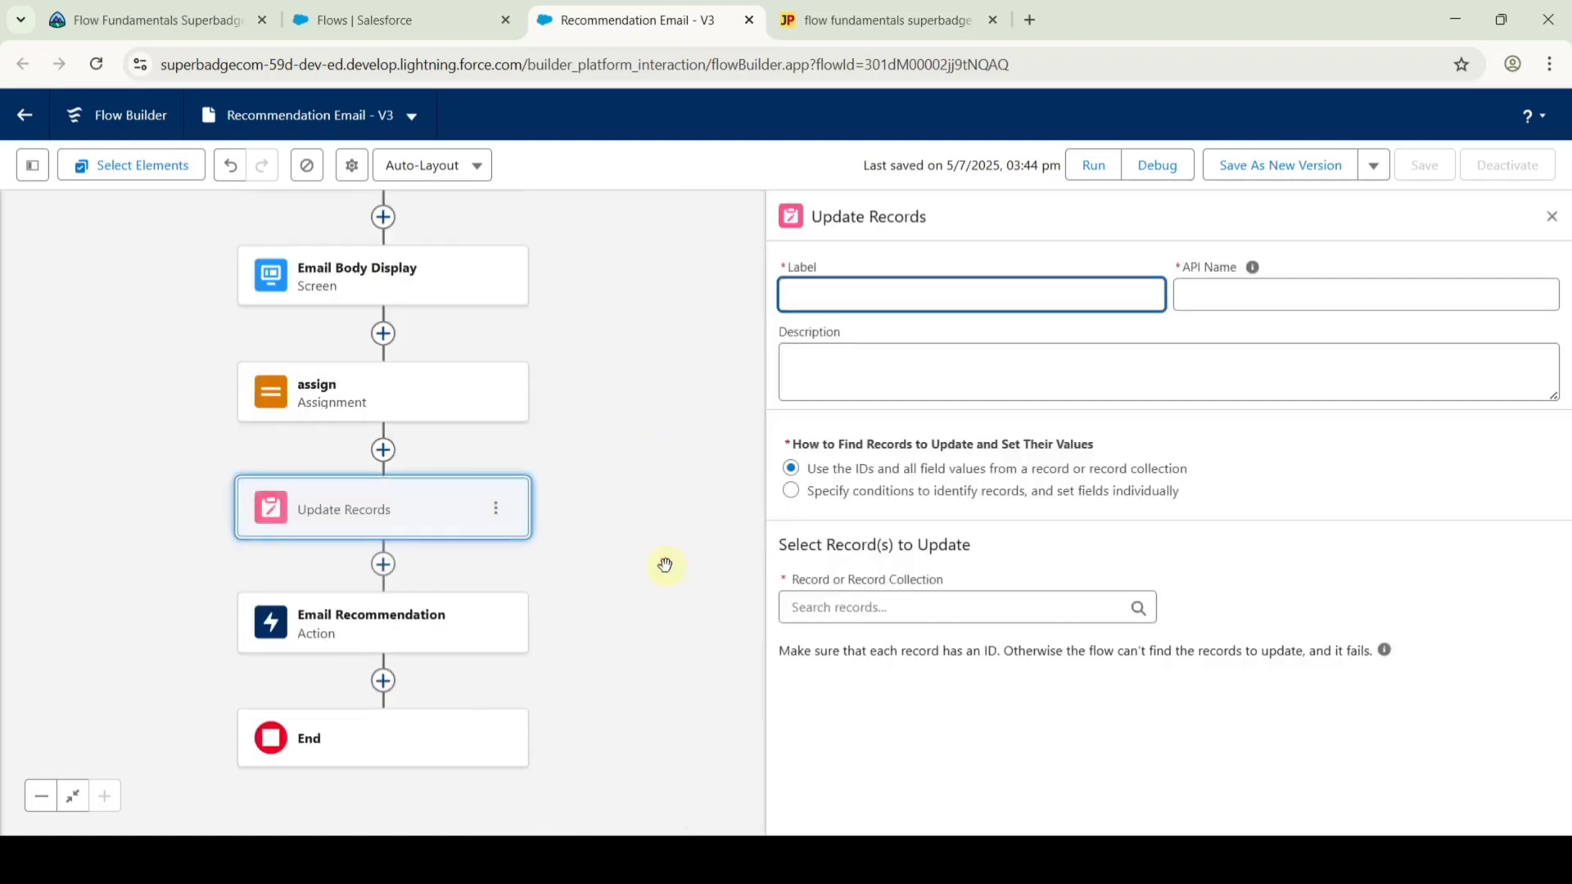
left_click(874, 296)
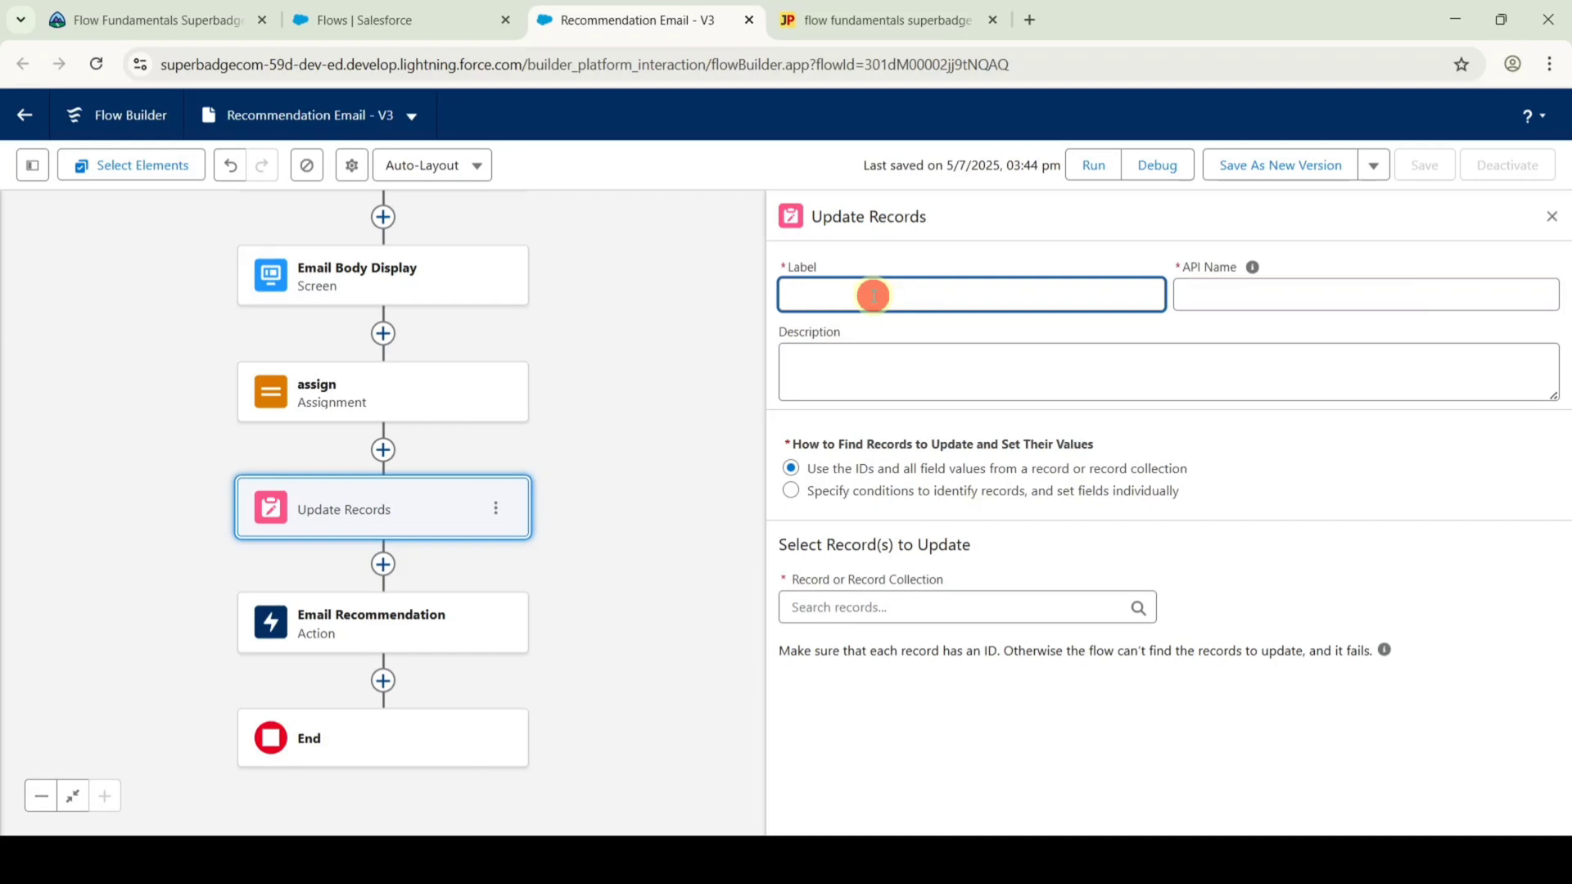
type("update")
left_click(993, 403)
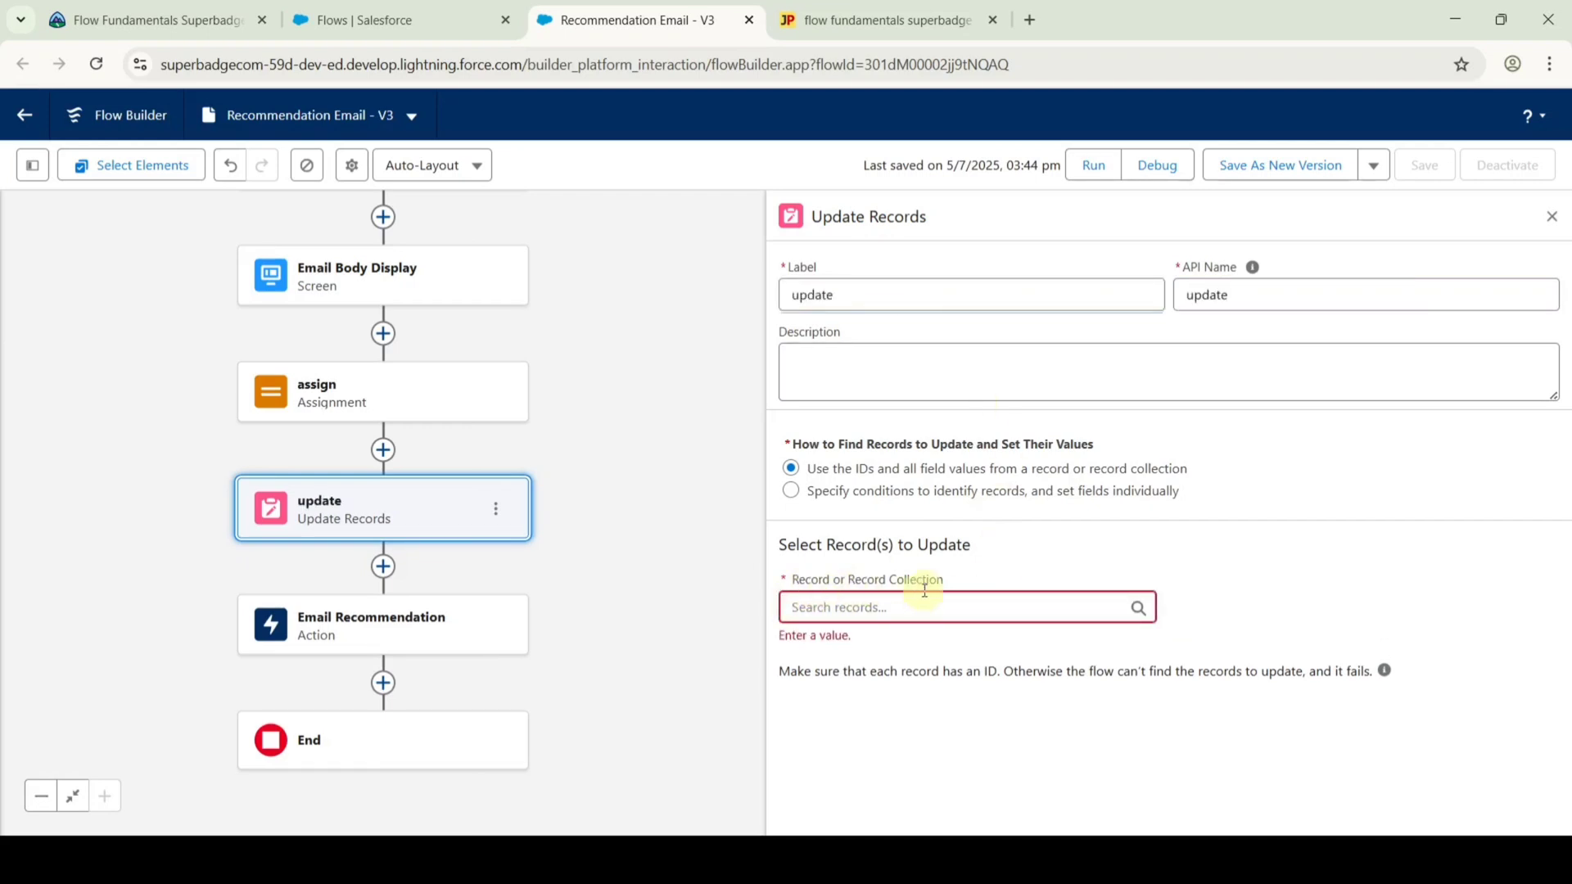
left_click(907, 606)
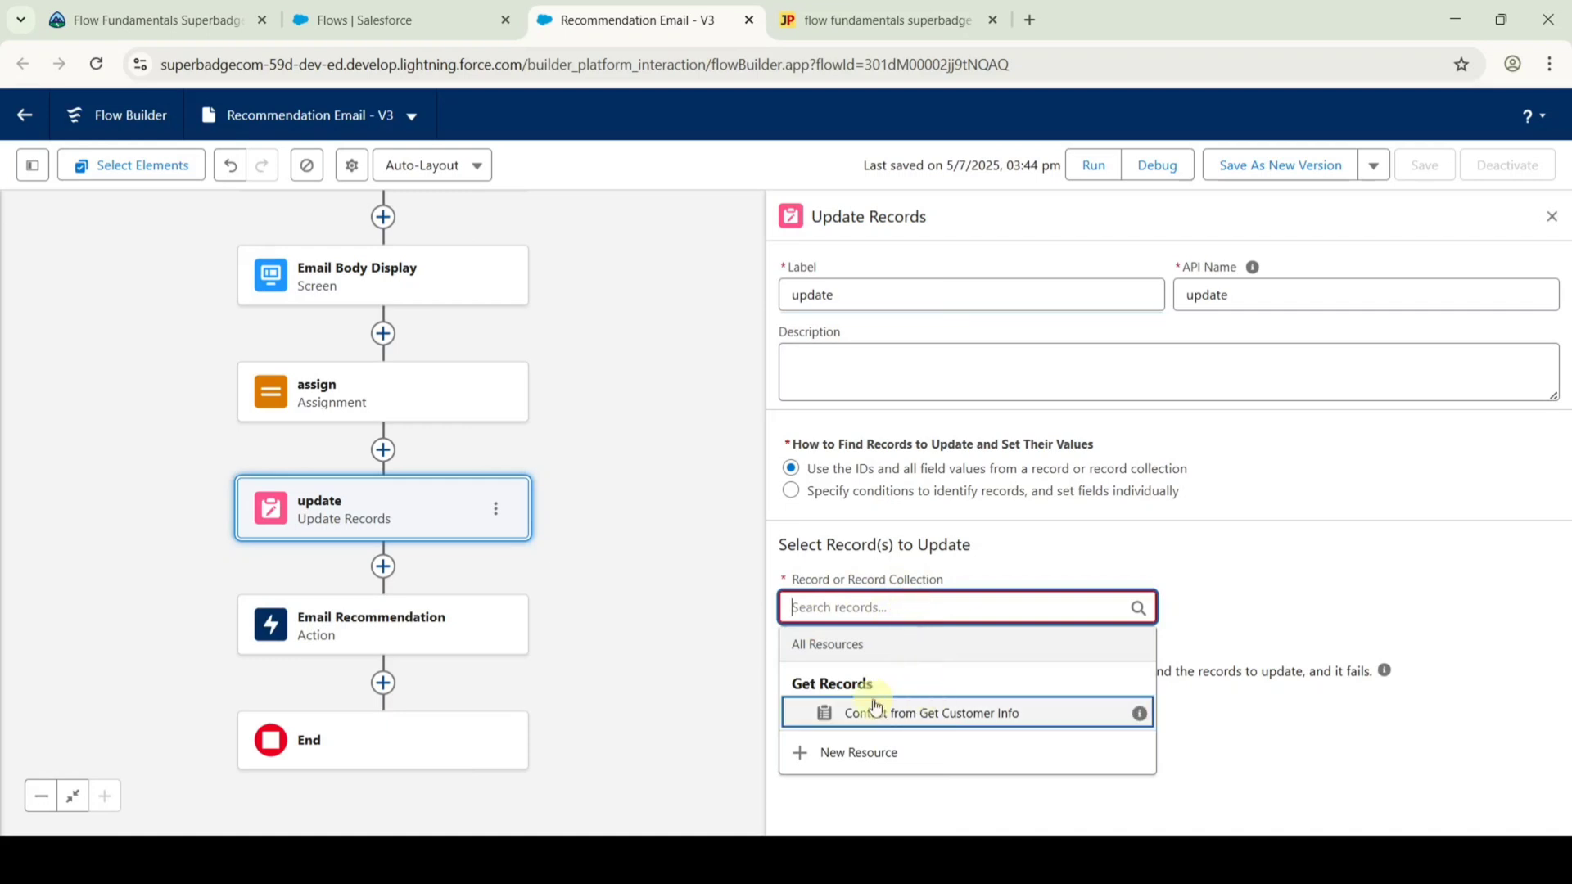
left_click(947, 721)
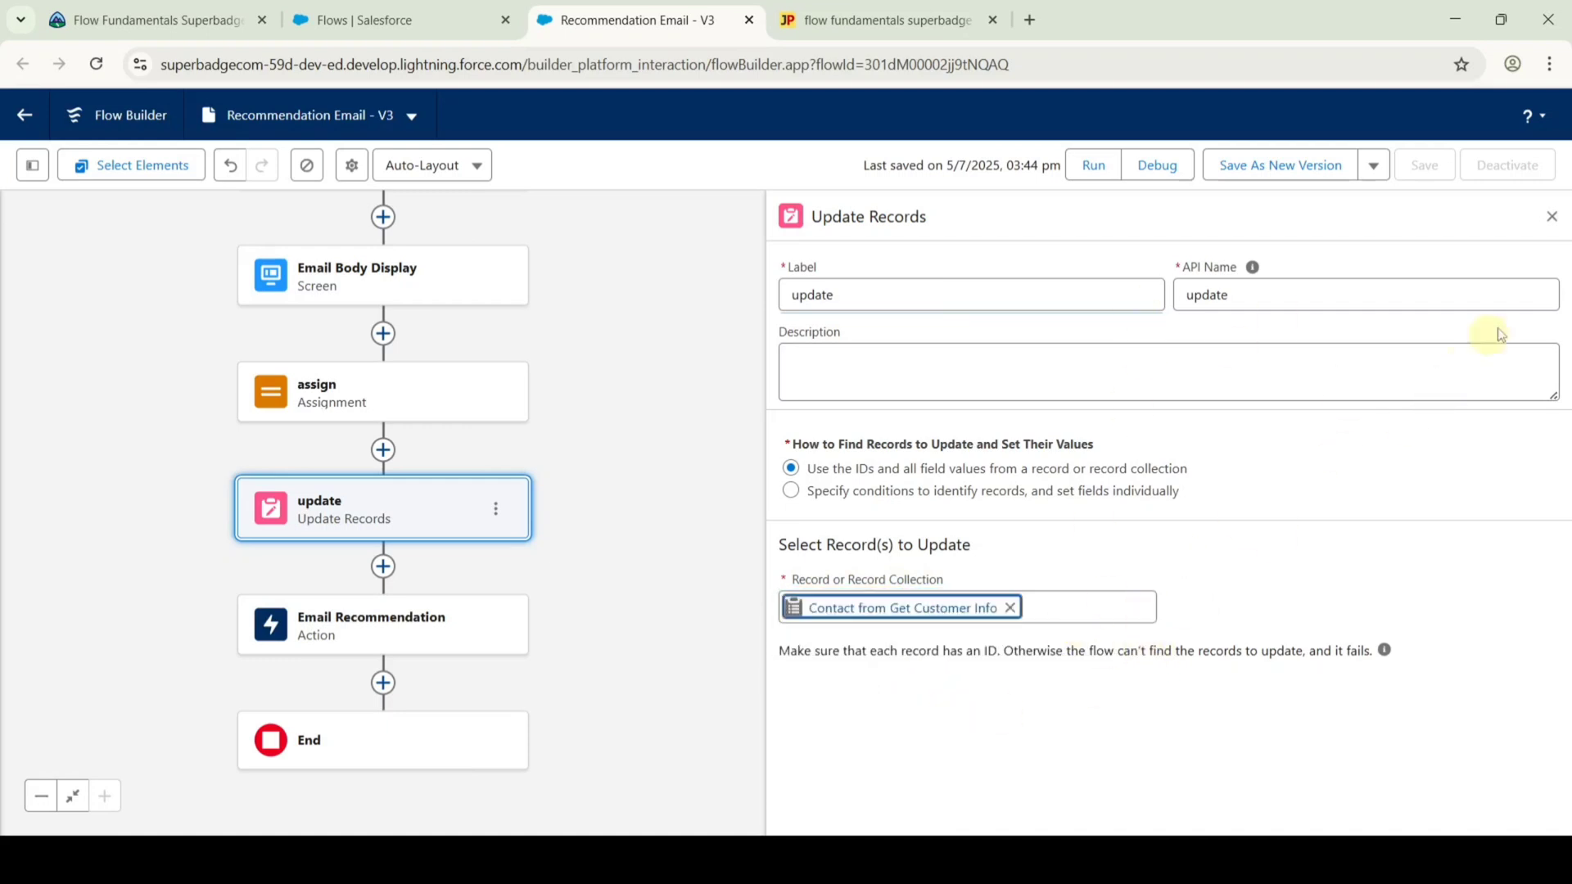
left_click(1554, 220)
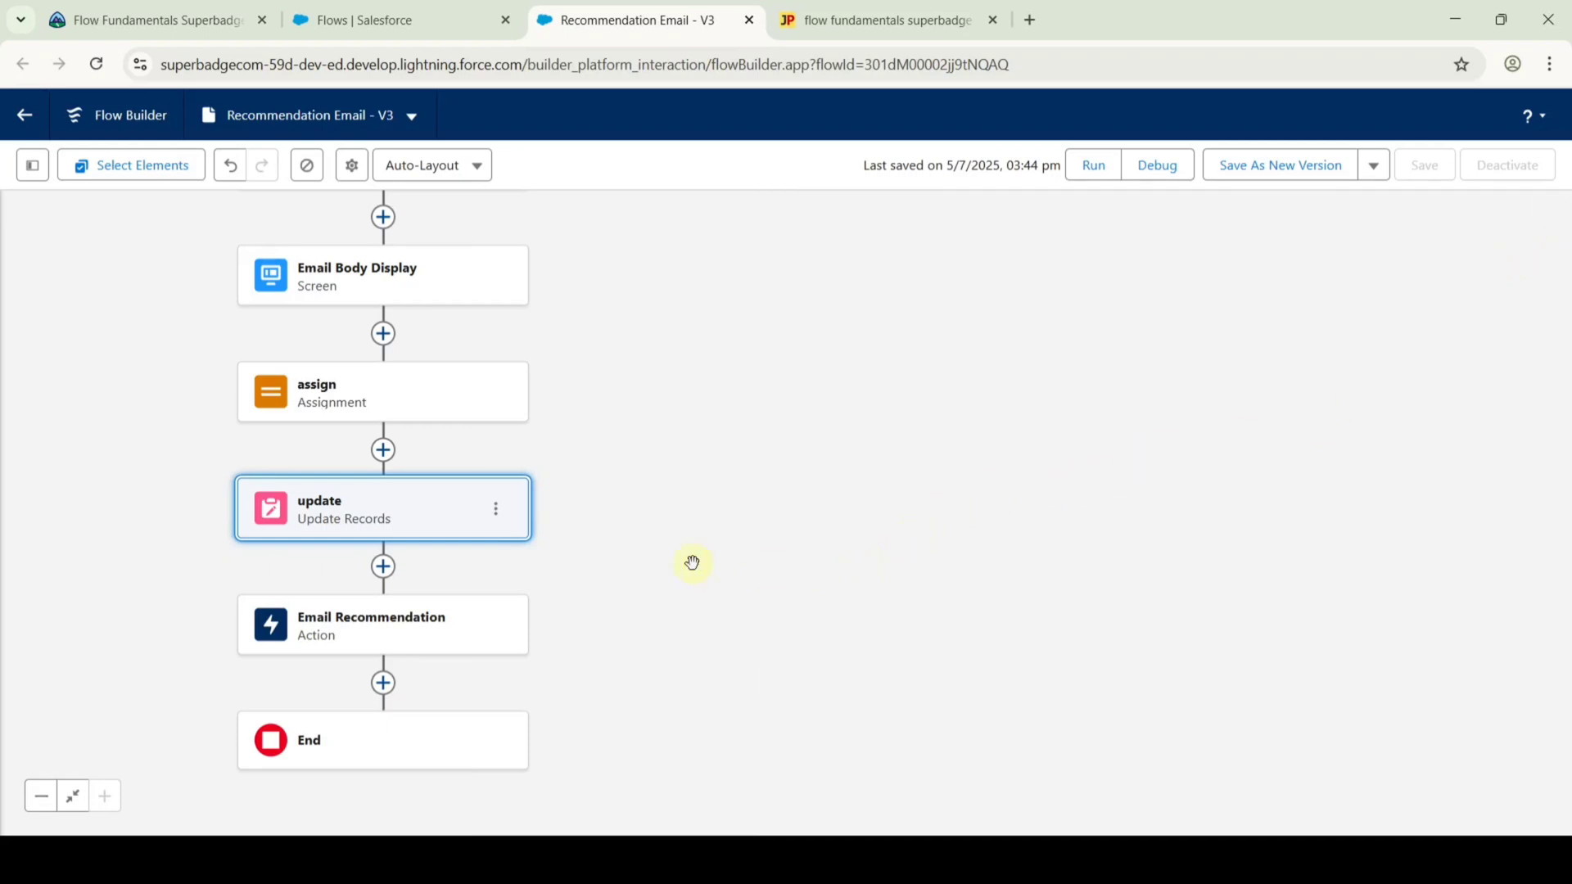
Add a Screen element after the Email Recommendation action, labelled Confirmation Screen as copied from the Trailhead instructions, with API name Confirmation_Screen.
left_click_drag(692, 562, 1002, 454)
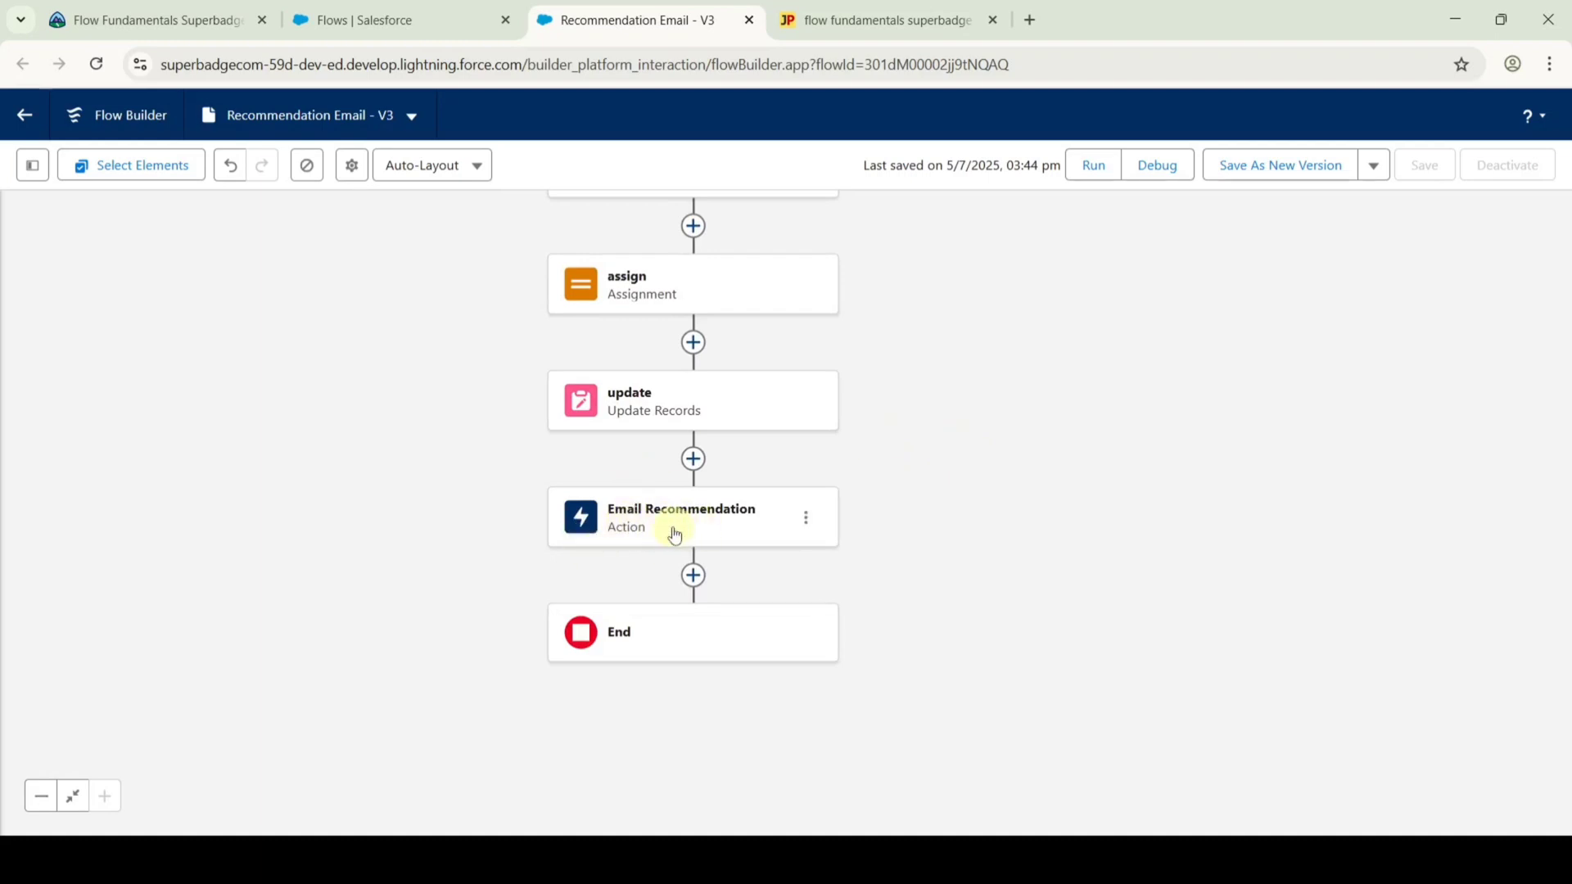
left_click(694, 575)
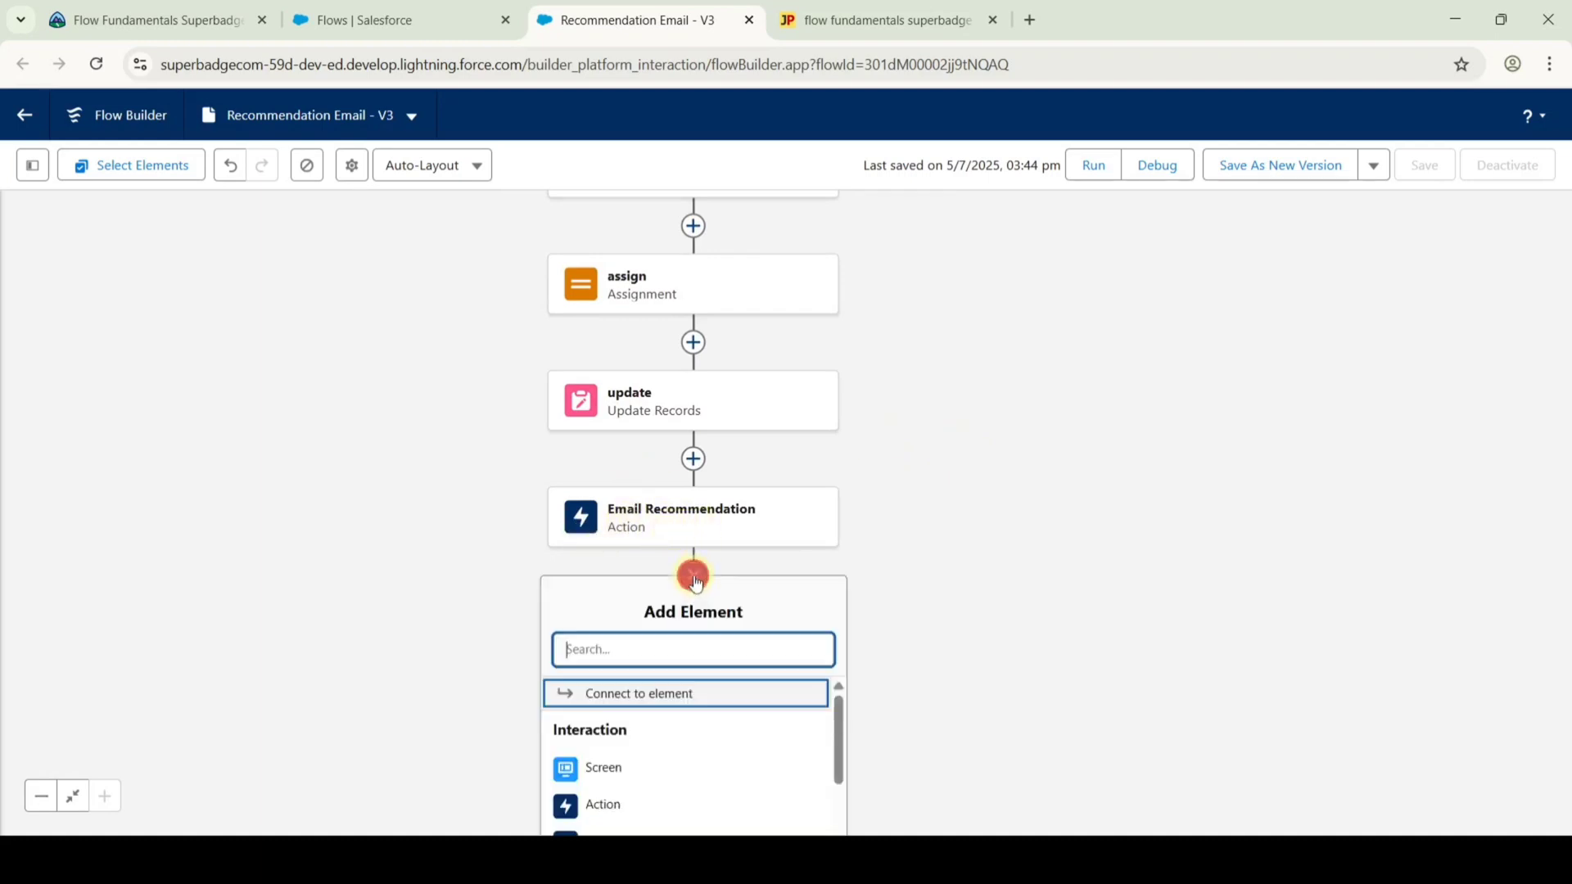
left_click(628, 776)
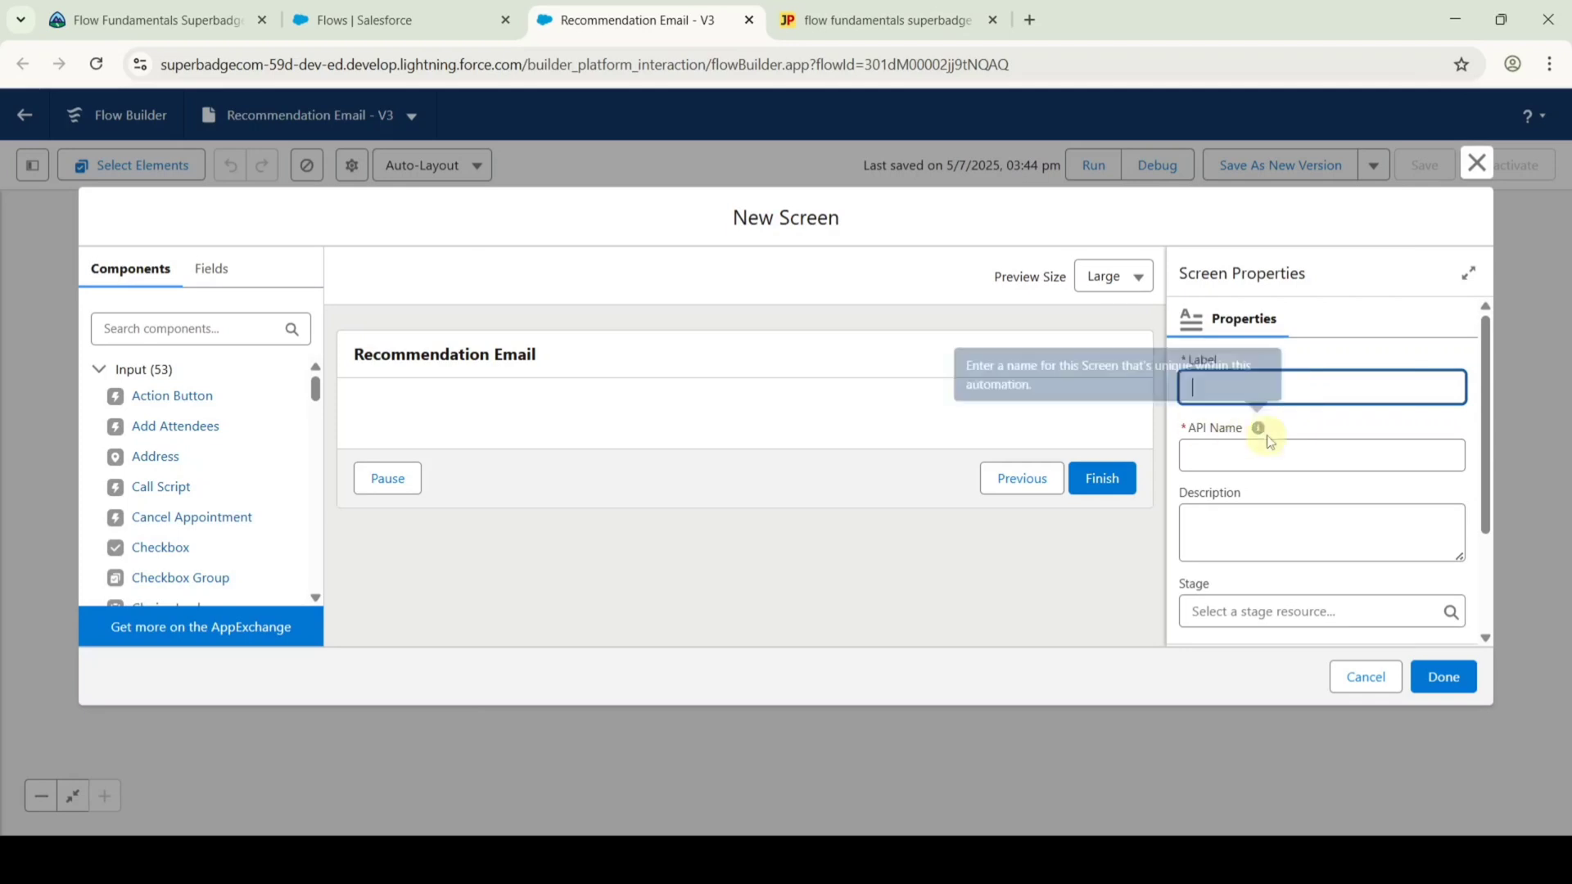
left_click(212, 13)
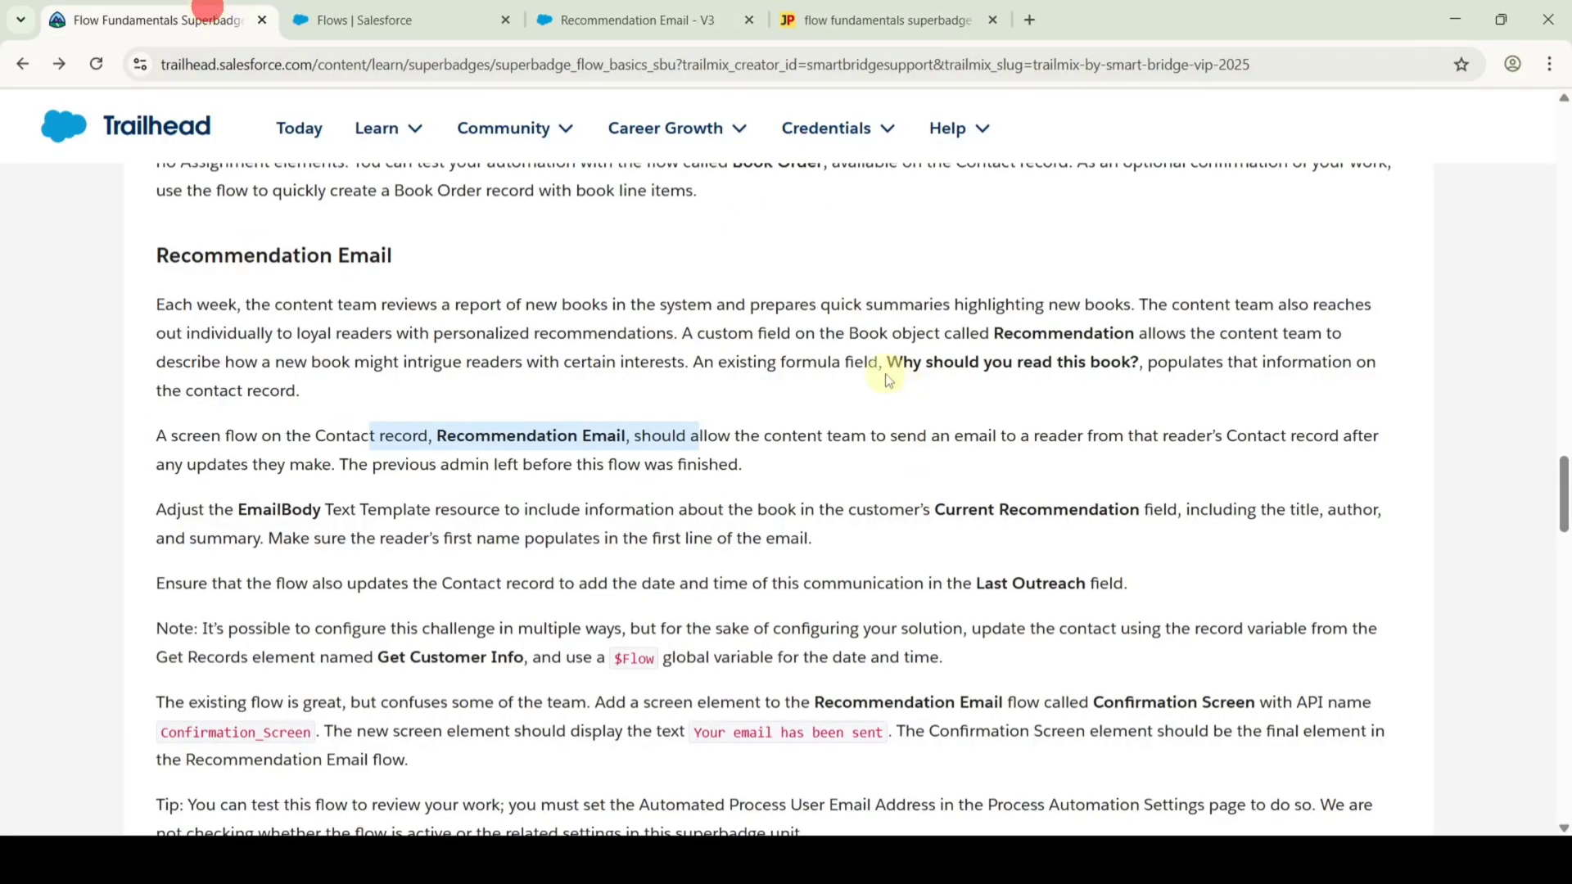
scroll(876, 393, "down", 2)
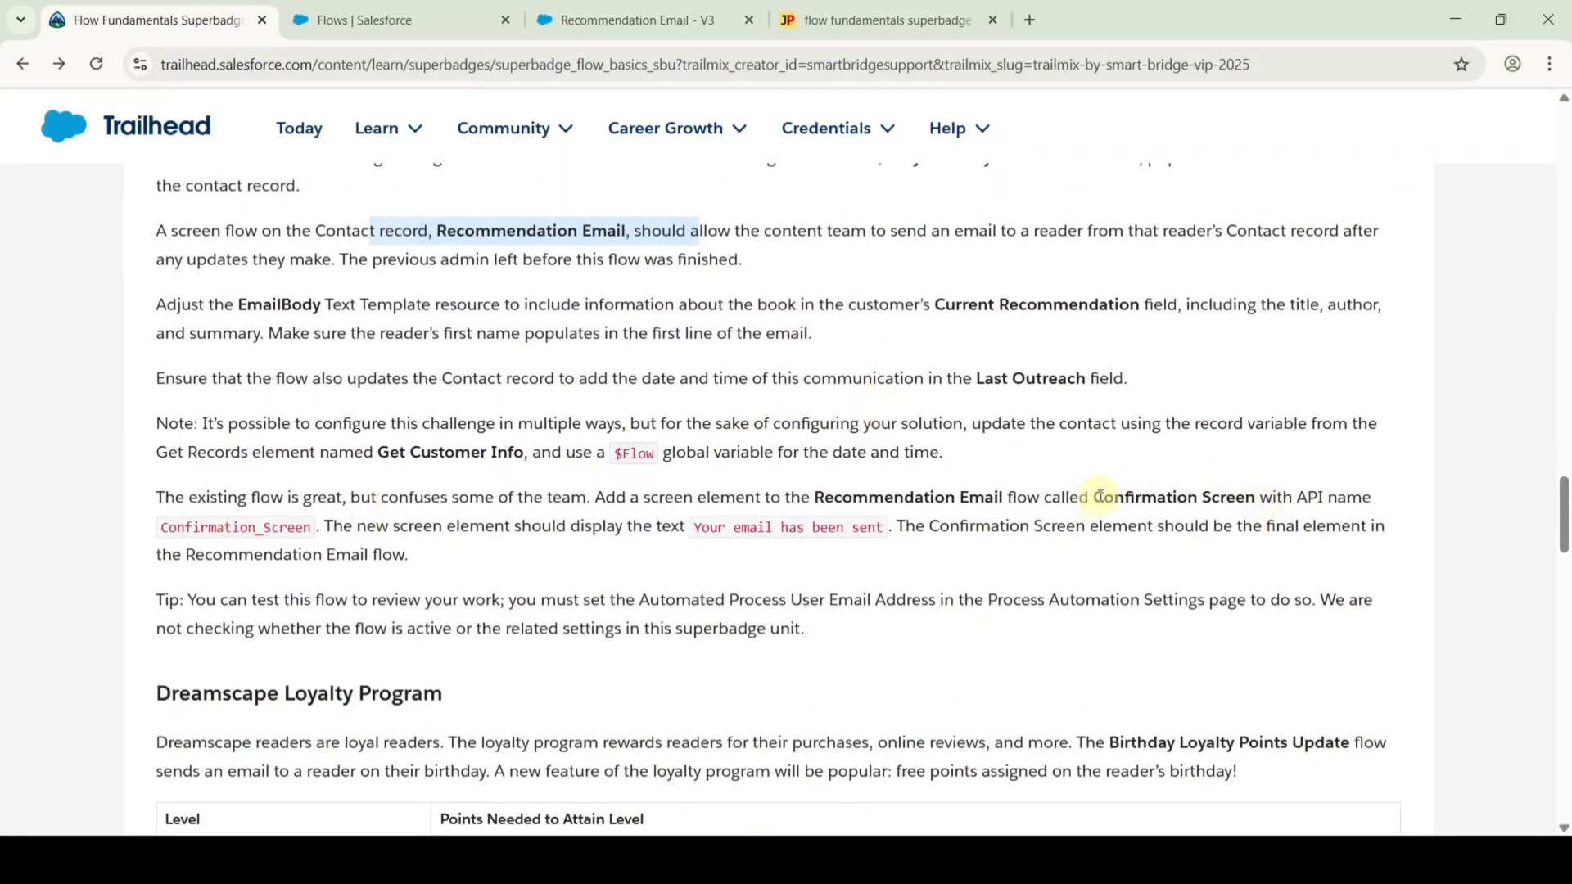
left_click_drag(1095, 499, 1261, 495)
key("ctrl+c")
left_click(639, 20)
left_click(1301, 384)
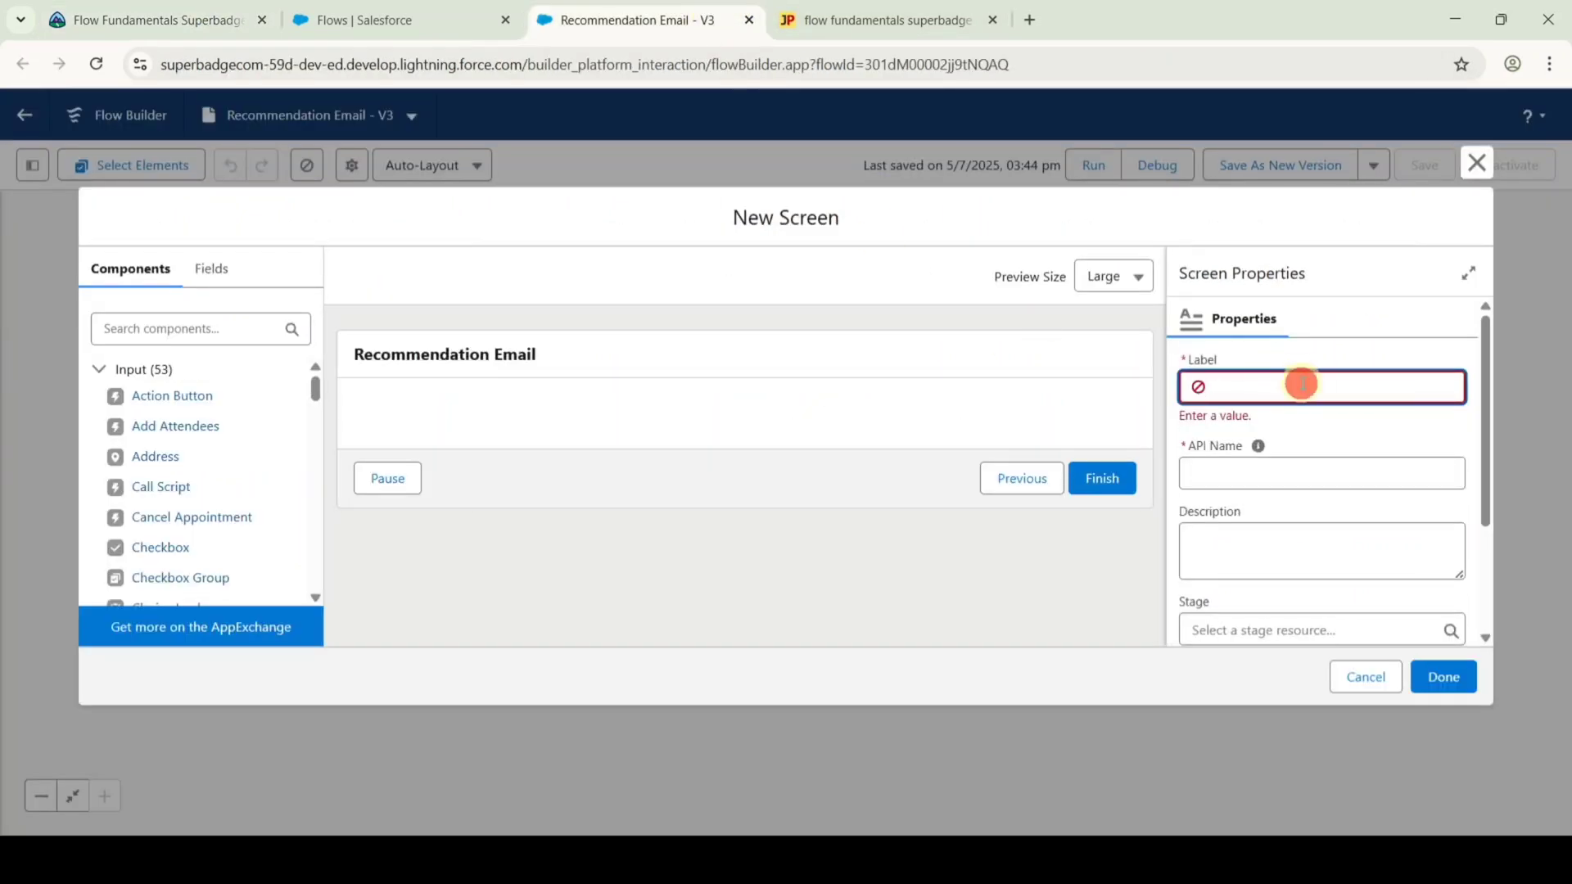
key("ctrl+v")
left_click(1285, 342)
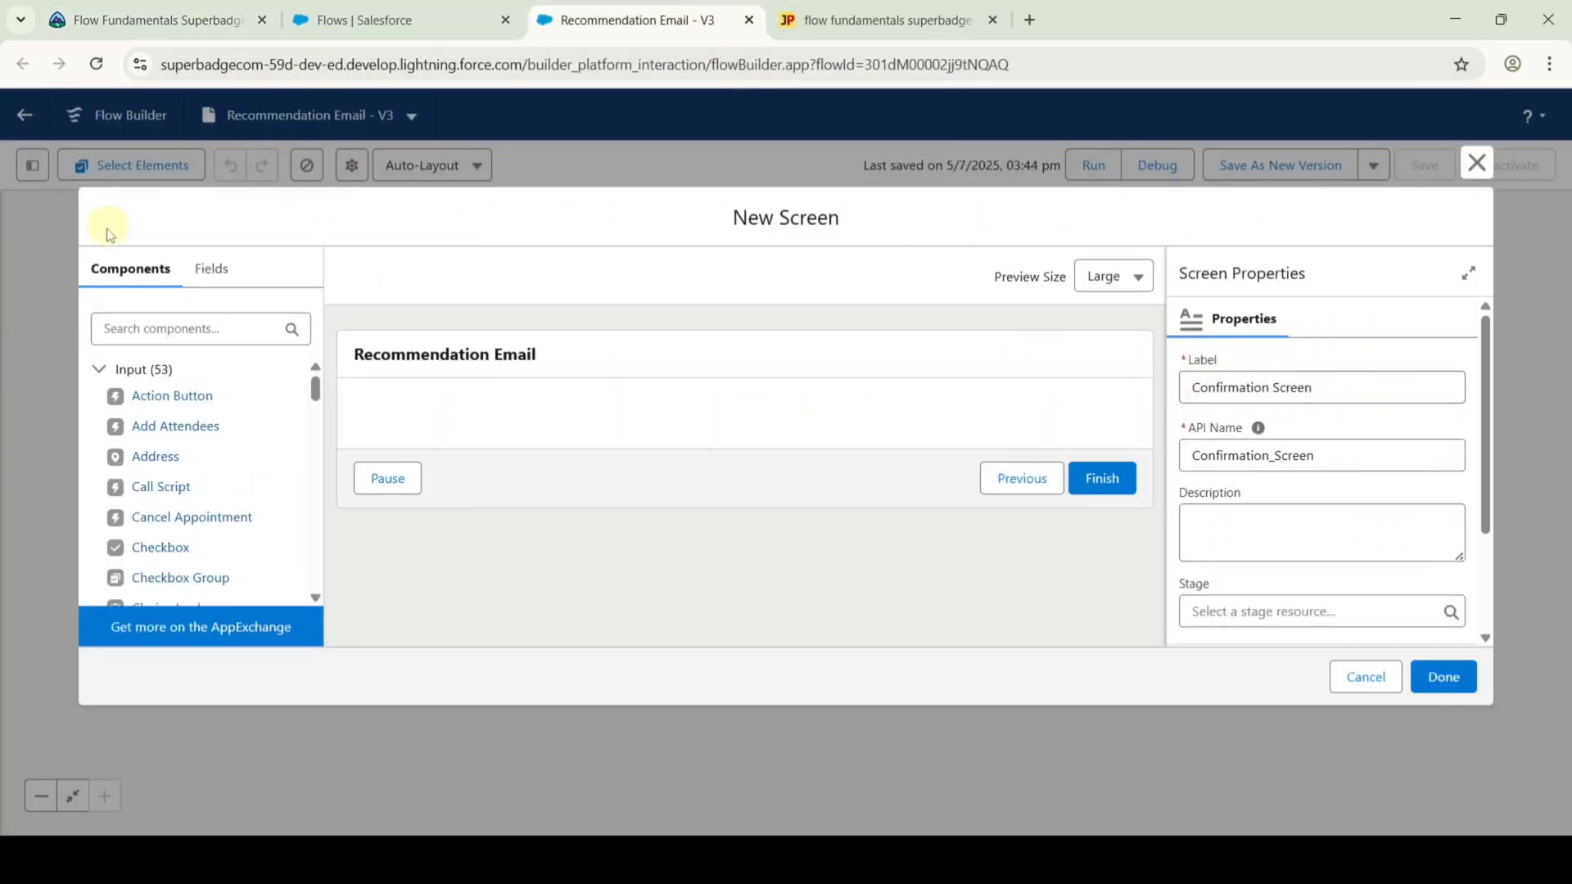
Find the Display Text component and add it to the Confirmation Screen.
left_click(178, 339)
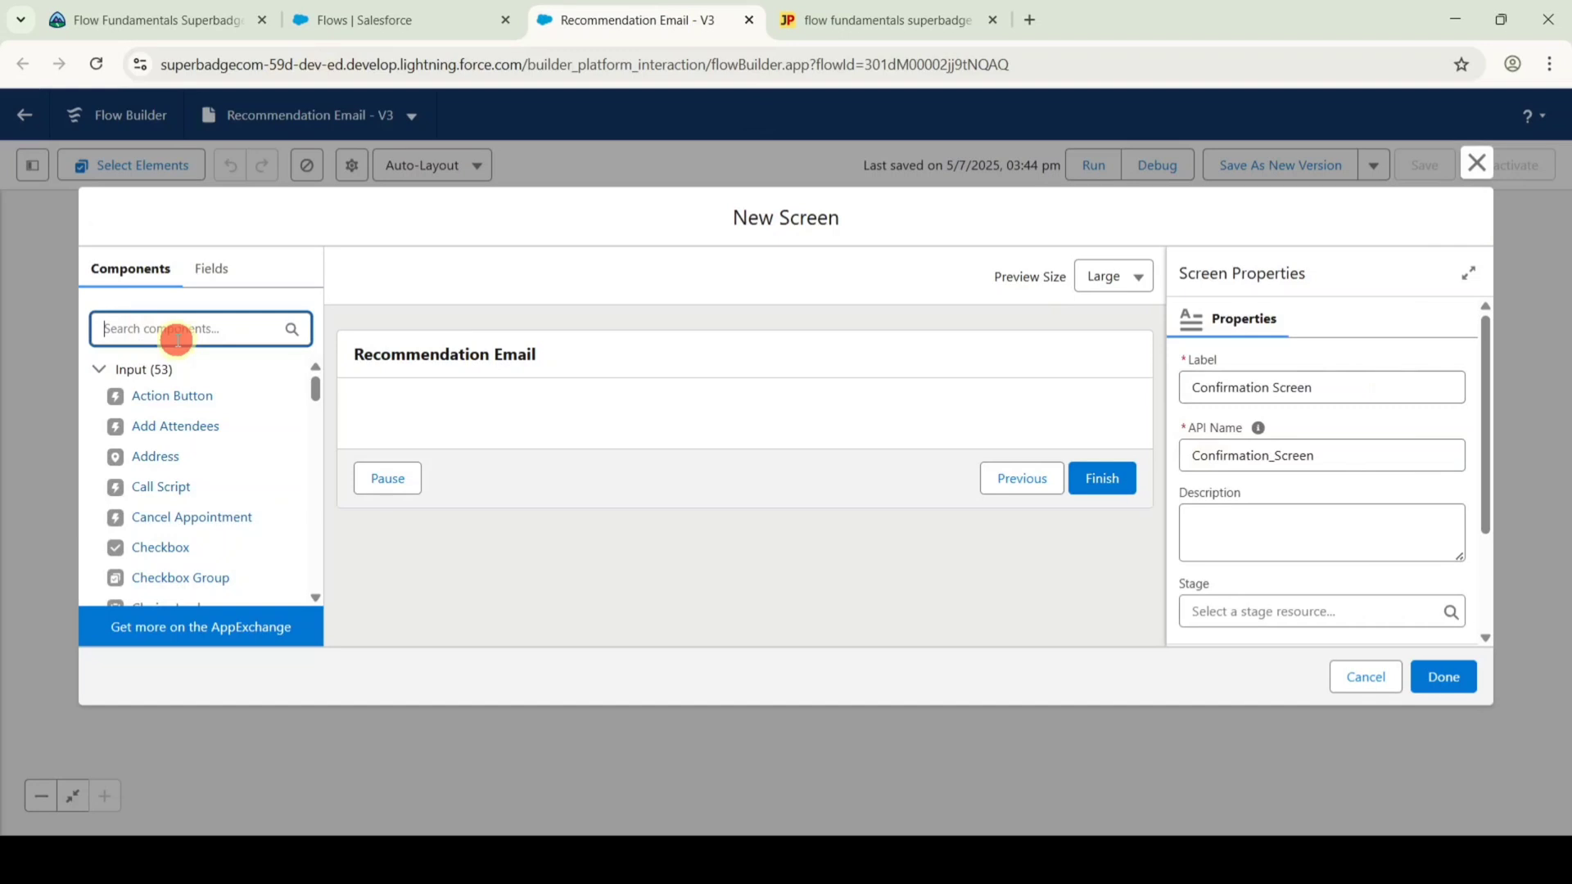
type("dis")
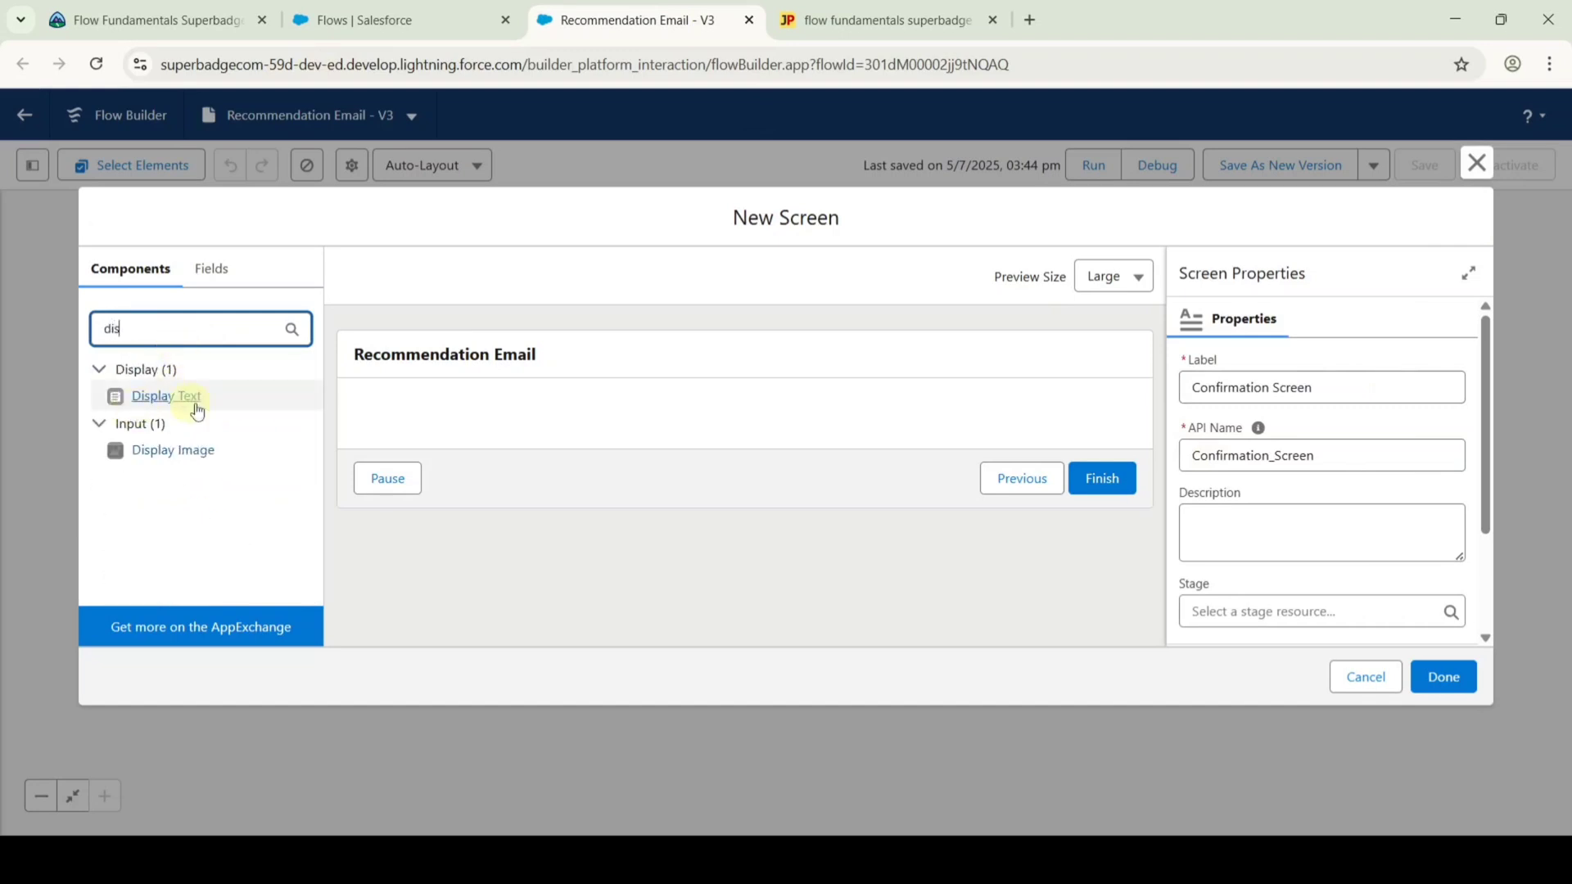
left_click(179, 402)
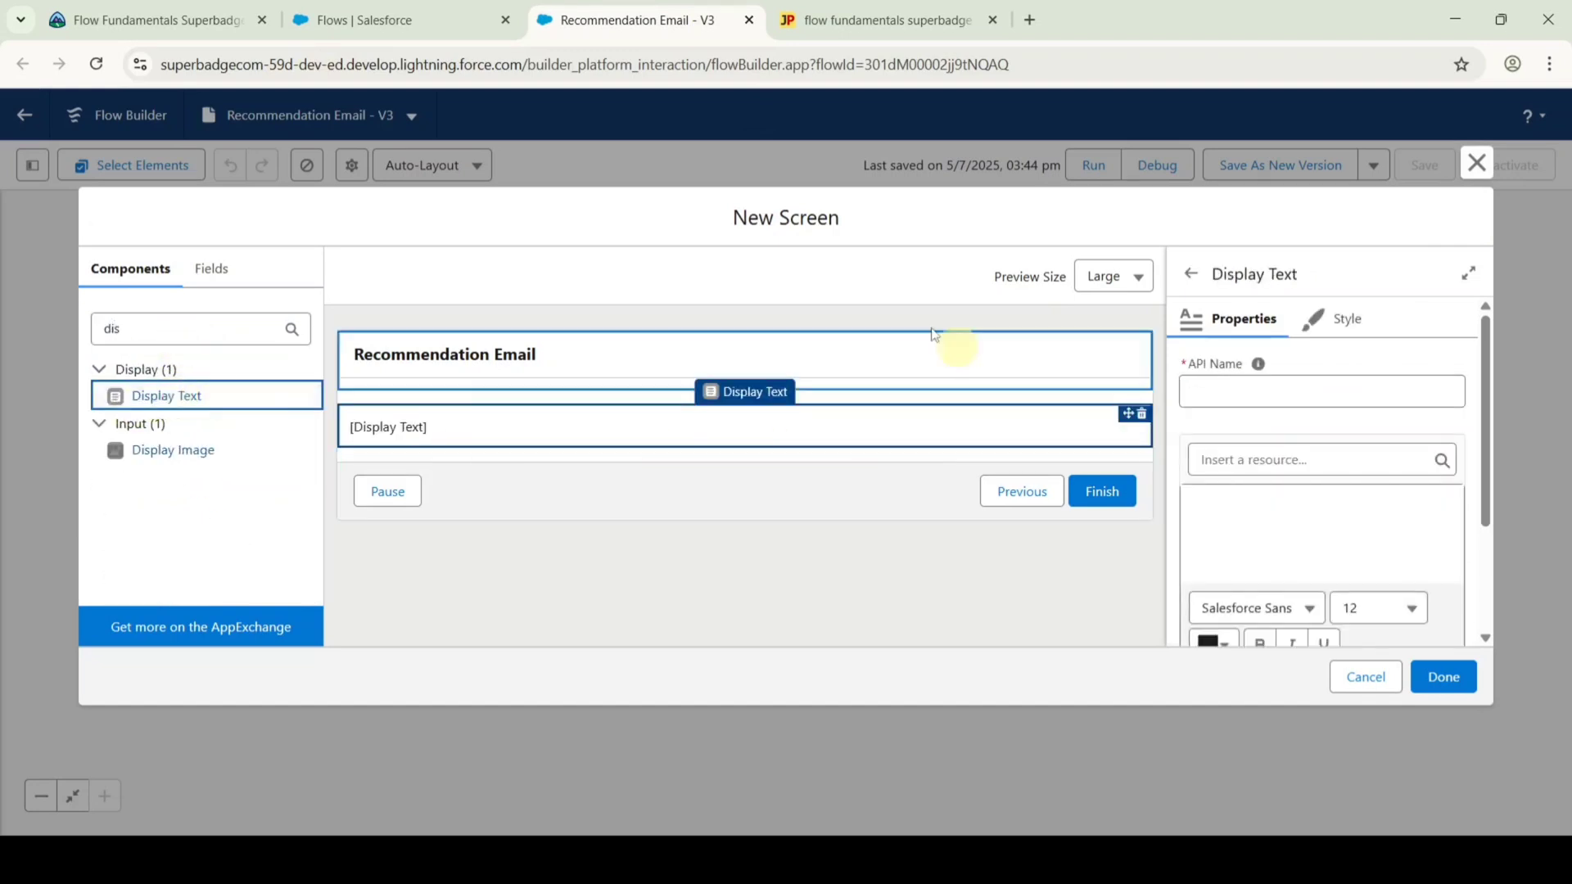
Give the display text the API name email and the content "Your email has been sent" copied from the Trailhead instructions, completing the screen.
left_click(106, 18)
scroll(761, 405, "down", 1)
scroll(761, 405, "down", 1)
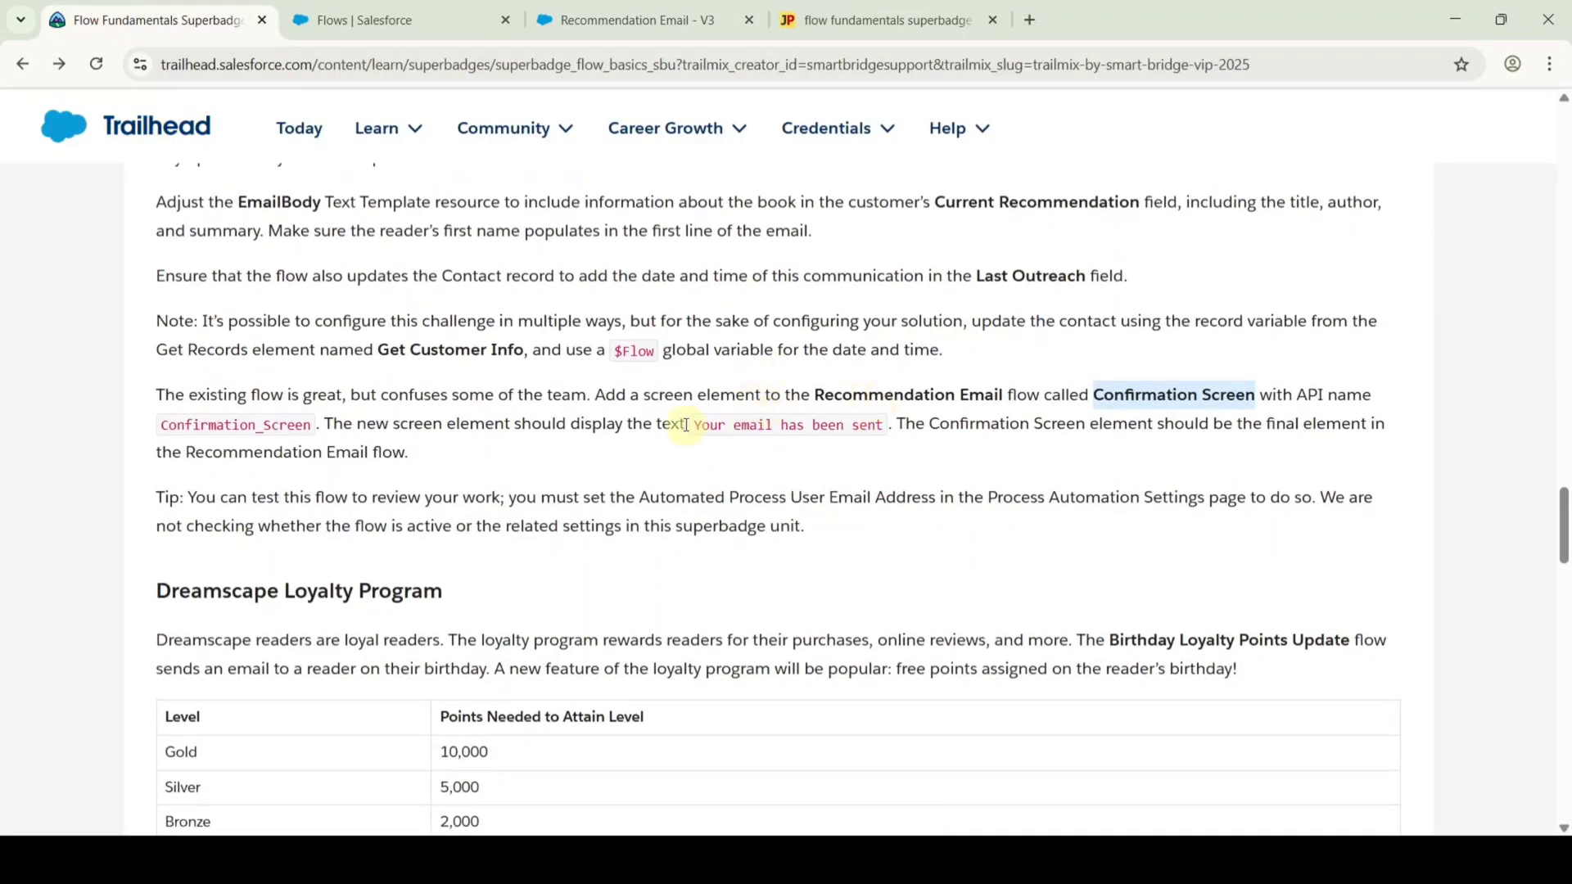
left_click_drag(696, 425, 880, 426)
key("ctrl+c")
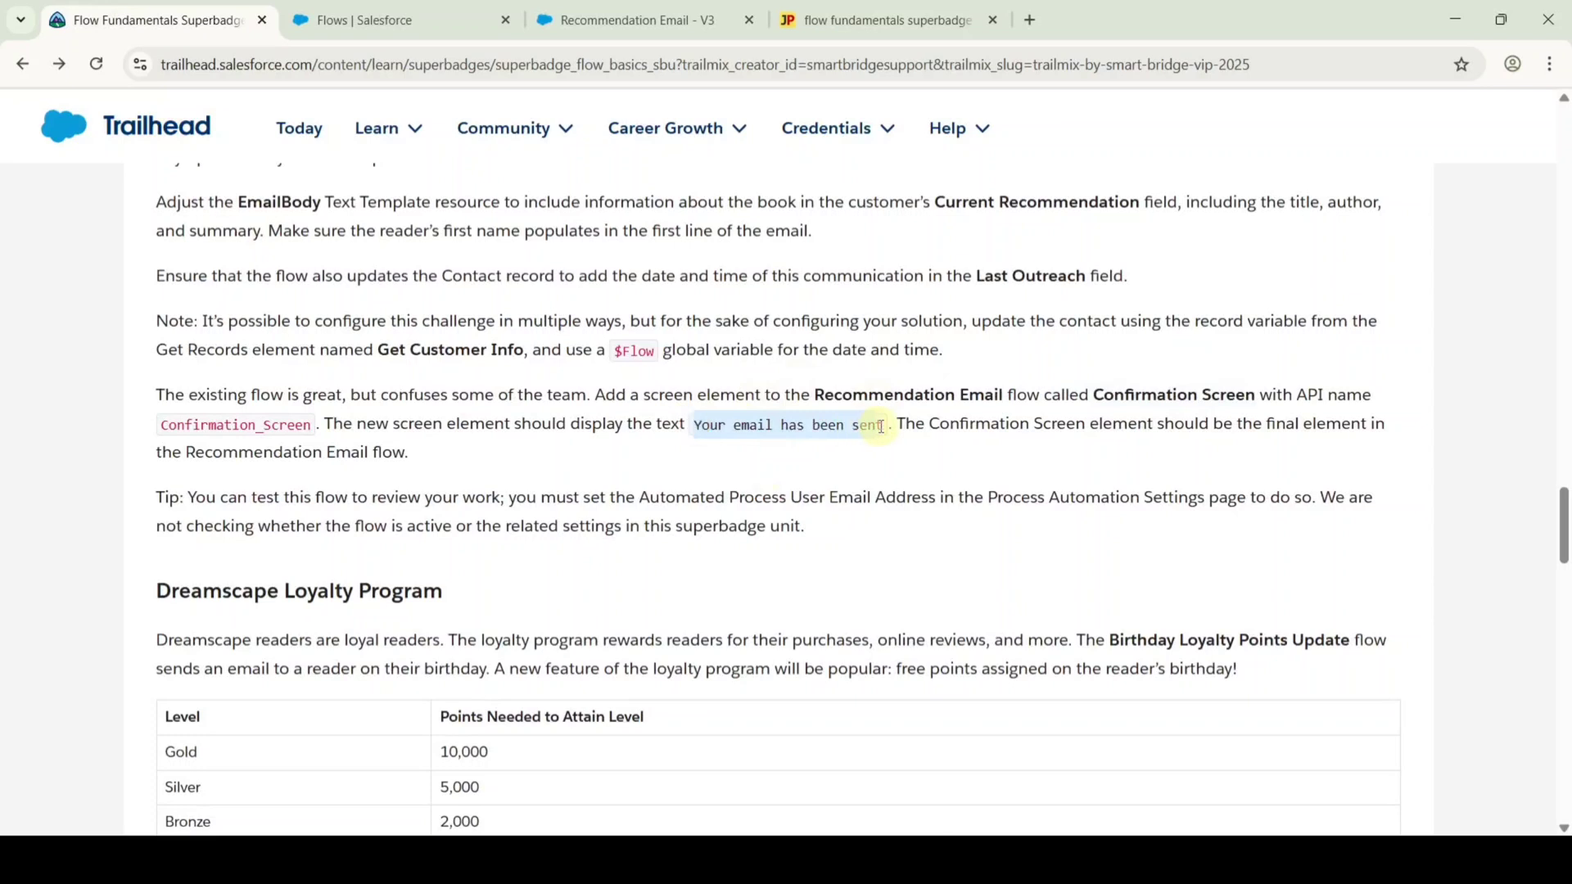
left_click(626, 19)
left_click(1241, 396)
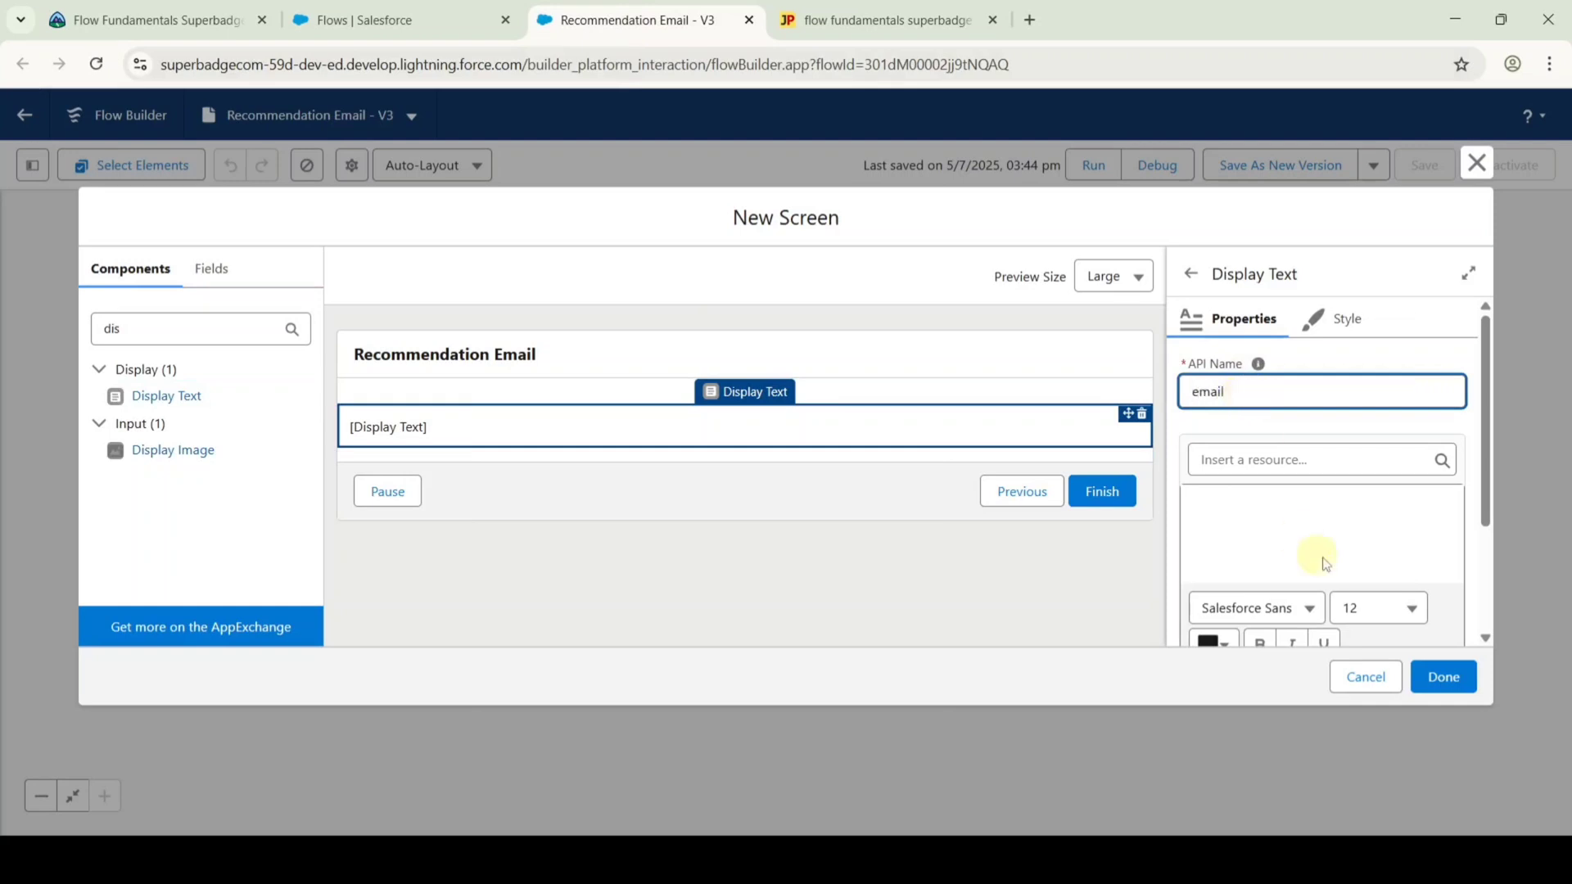
left_click(1284, 537)
key("ctrl+v")
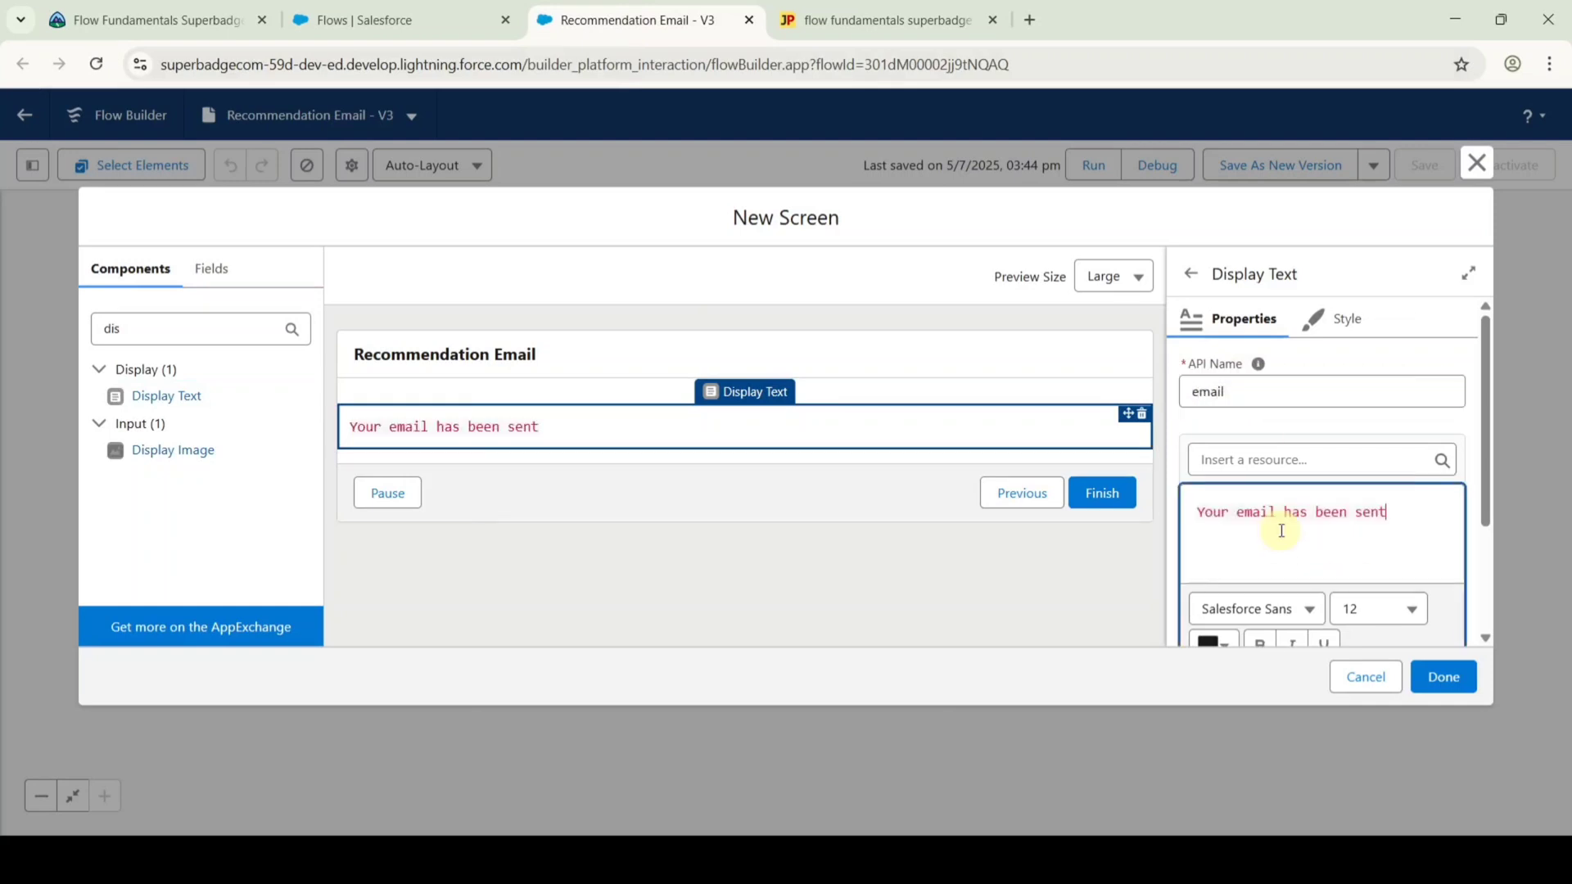
left_click(1449, 678)
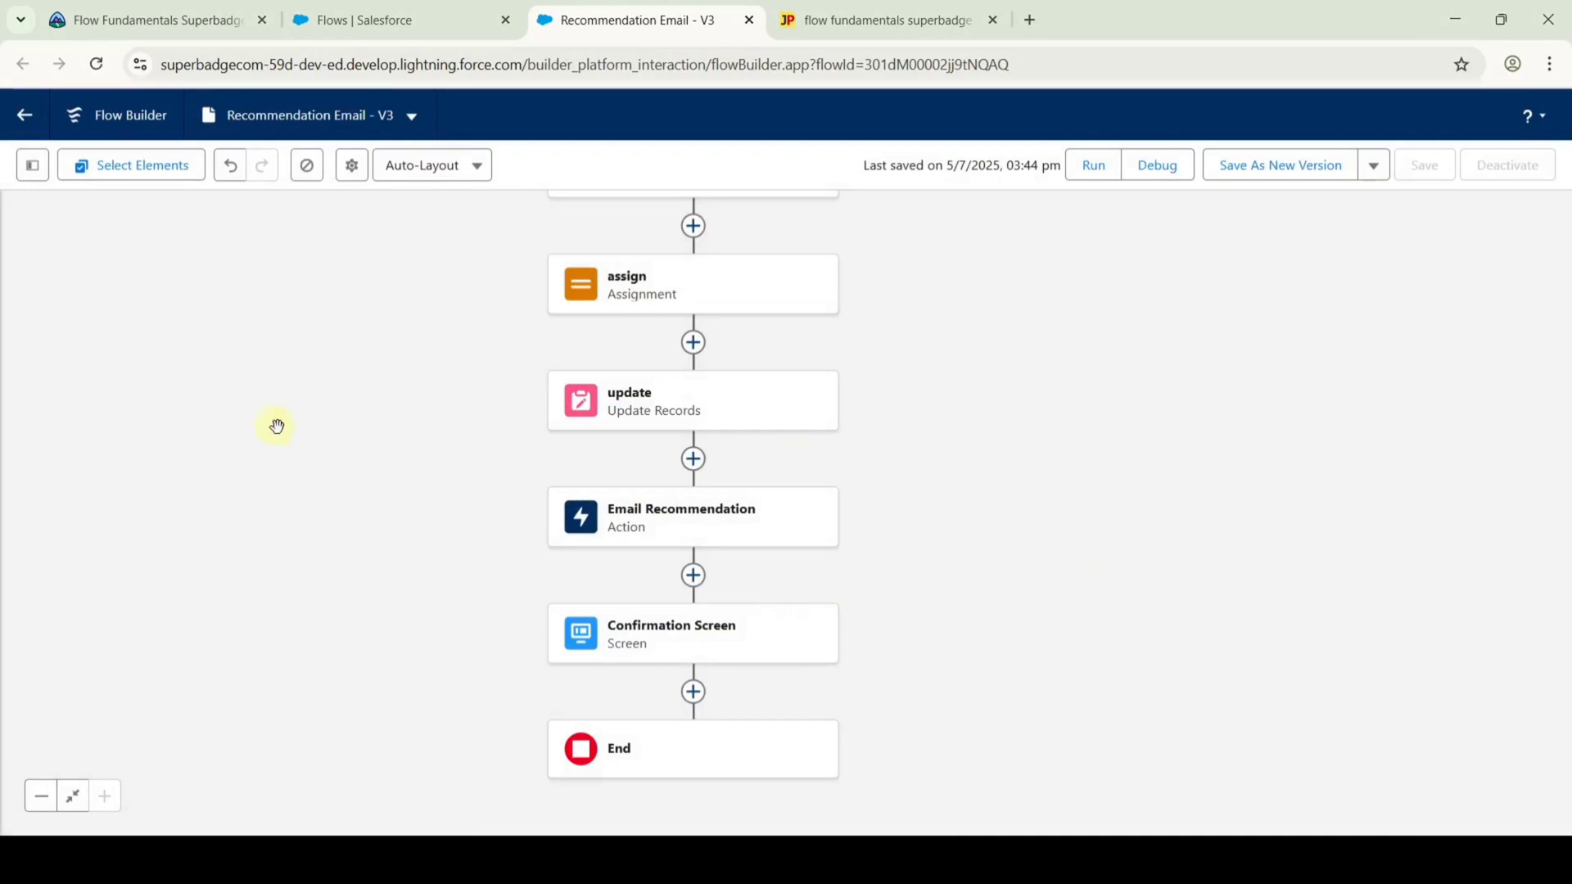
Open the flow's EmailBody text template for editing and copy the full prepared email text from the JustPaste.it page.
left_click(30, 168)
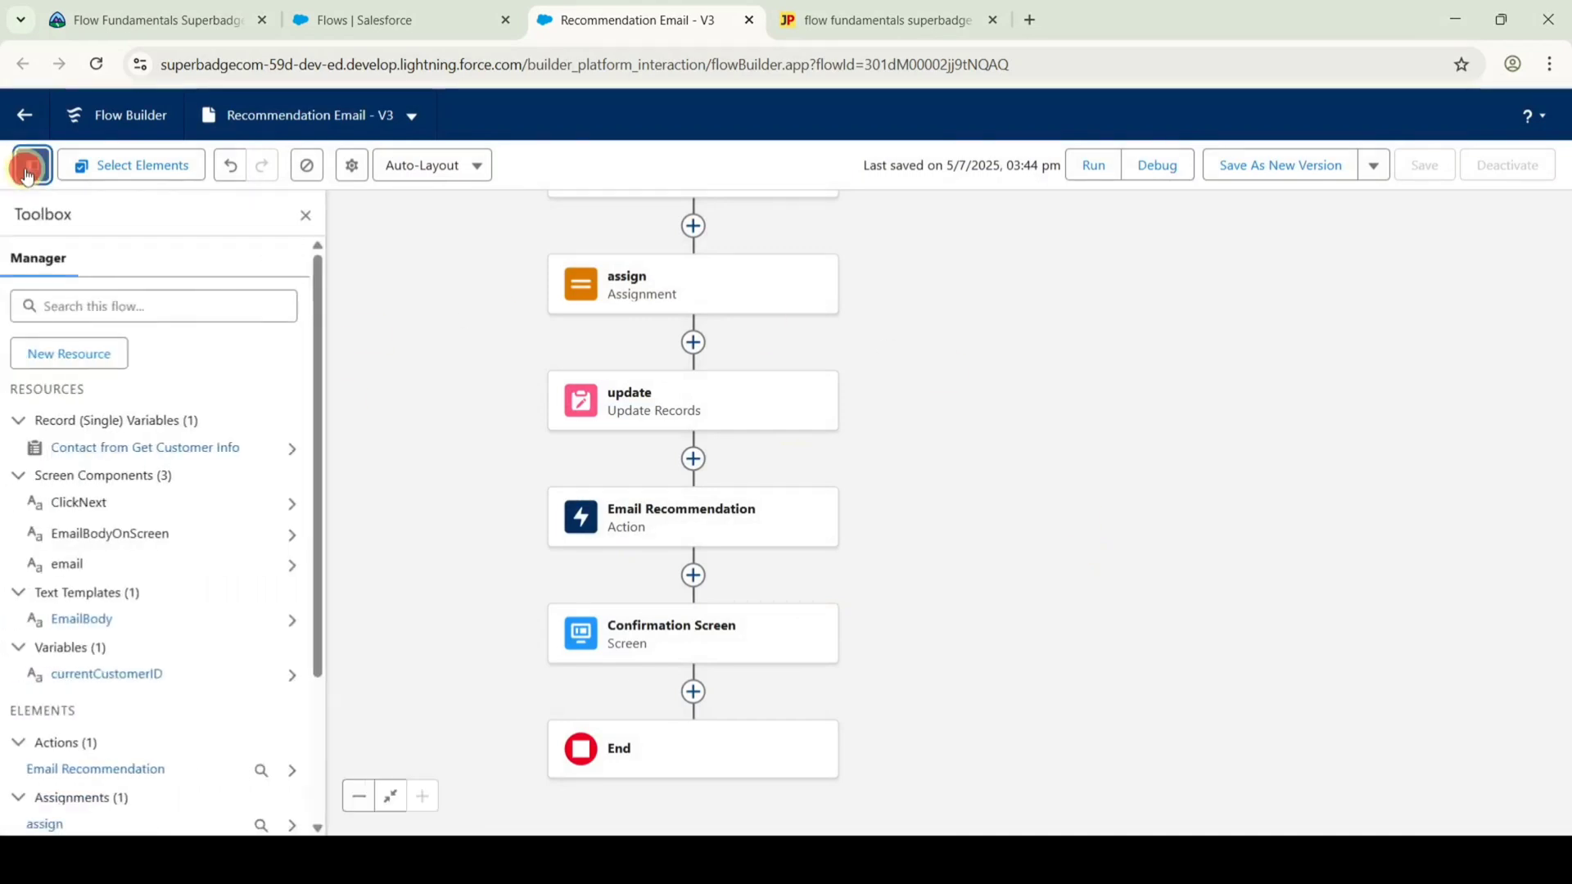
left_click(85, 619)
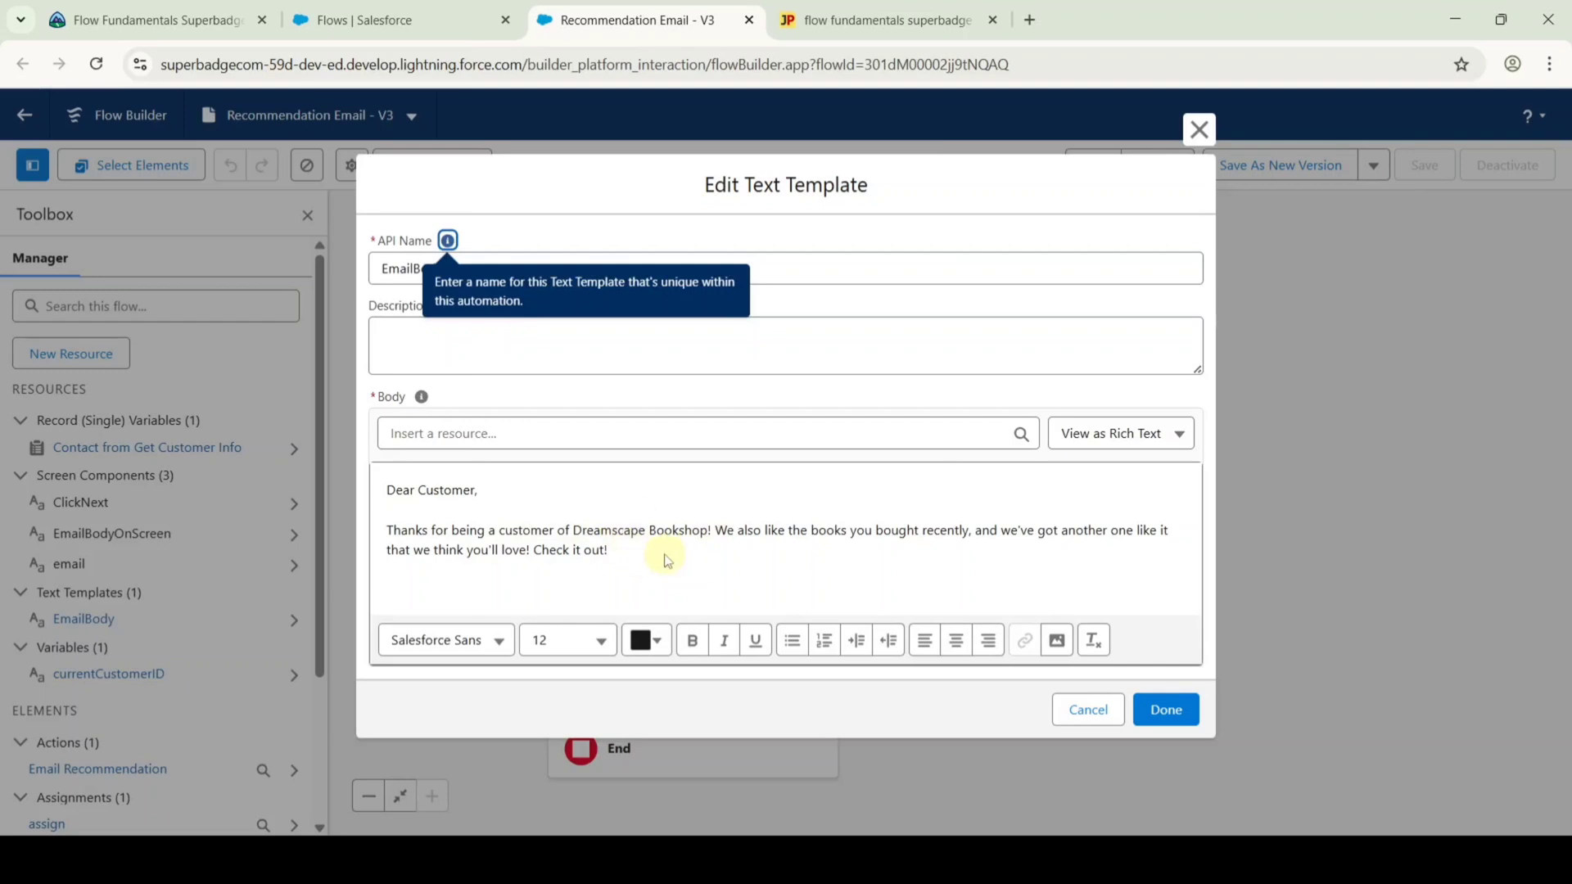
left_click(876, 20)
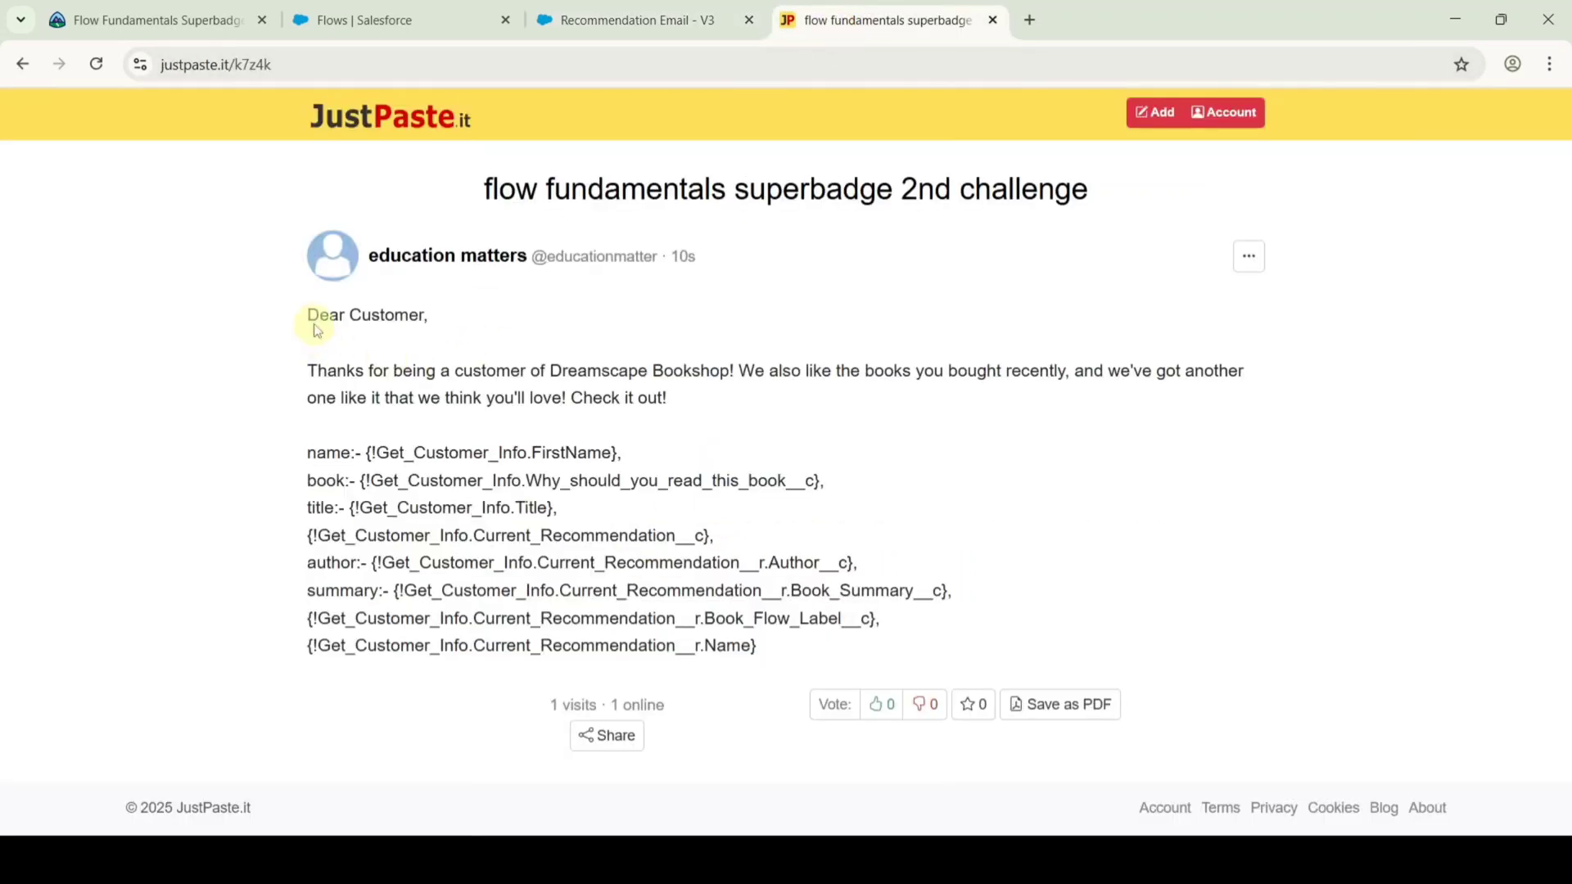
left_click_drag(307, 318, 777, 664)
key("ctrl+c")
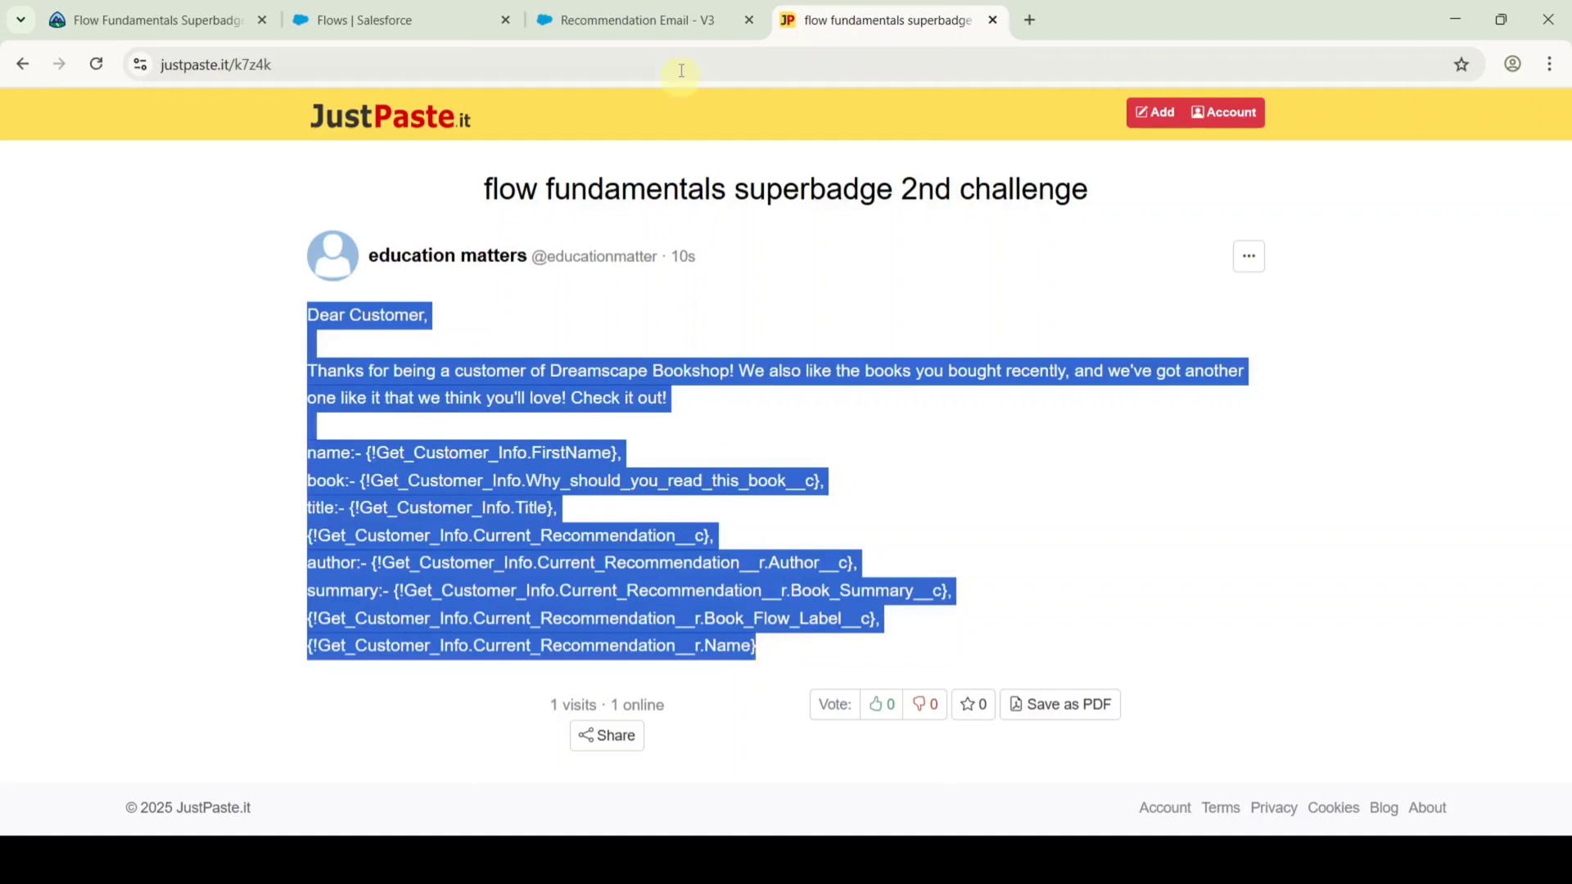
Replace the EmailBody template's body with the copied email text, including the Get_Customer_Info first name, title, author and summary merge fields, and accept it.
left_click(668, 11)
left_click(578, 550)
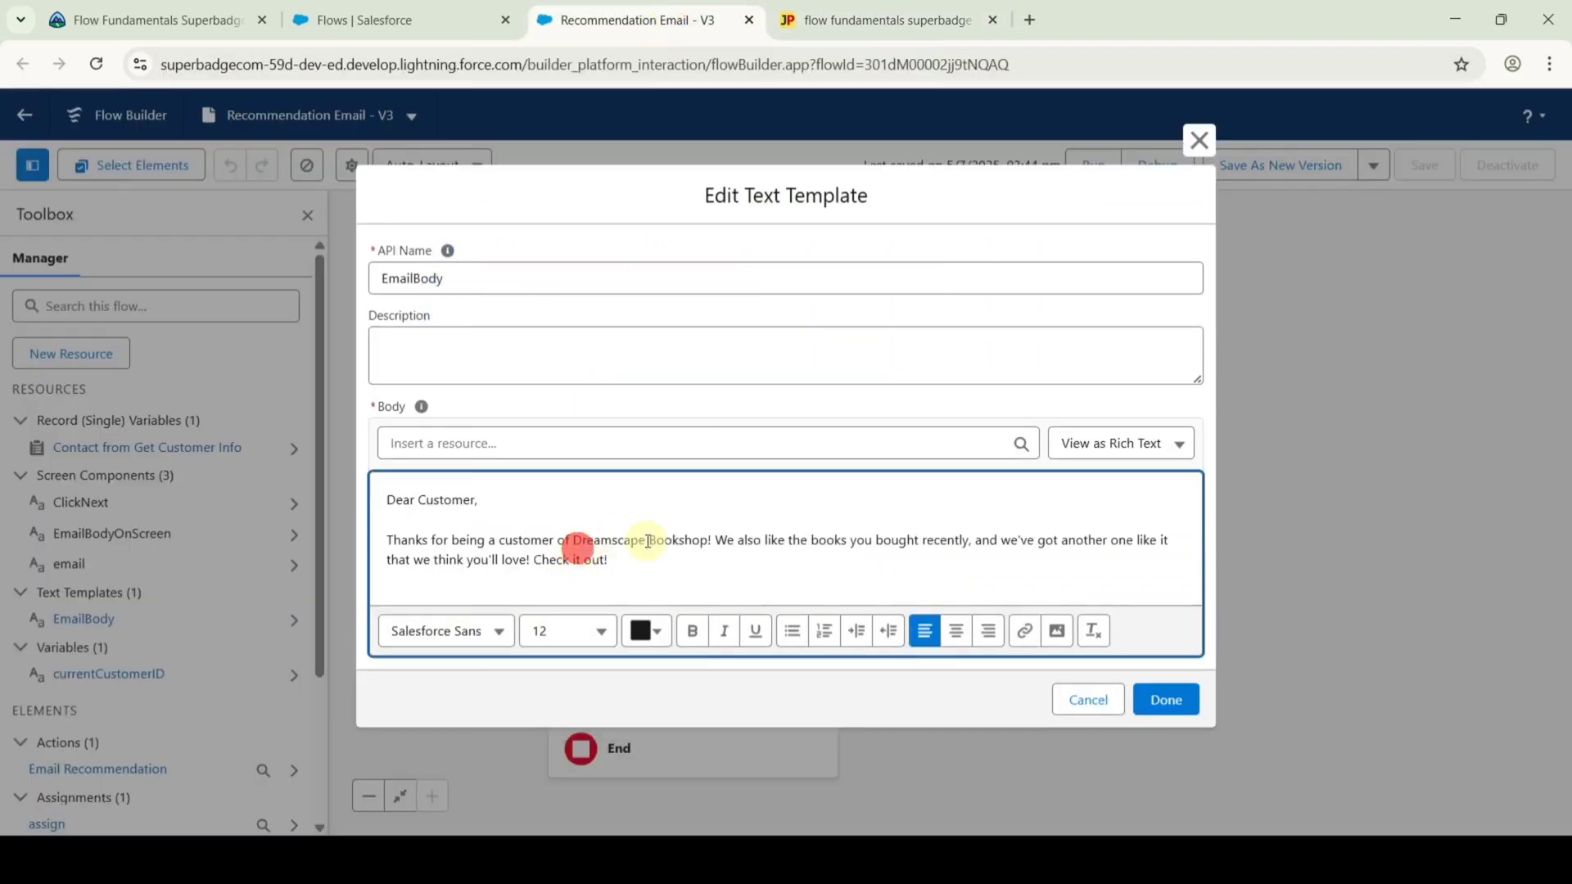
key("ctrl+a")
key("BackSpace")
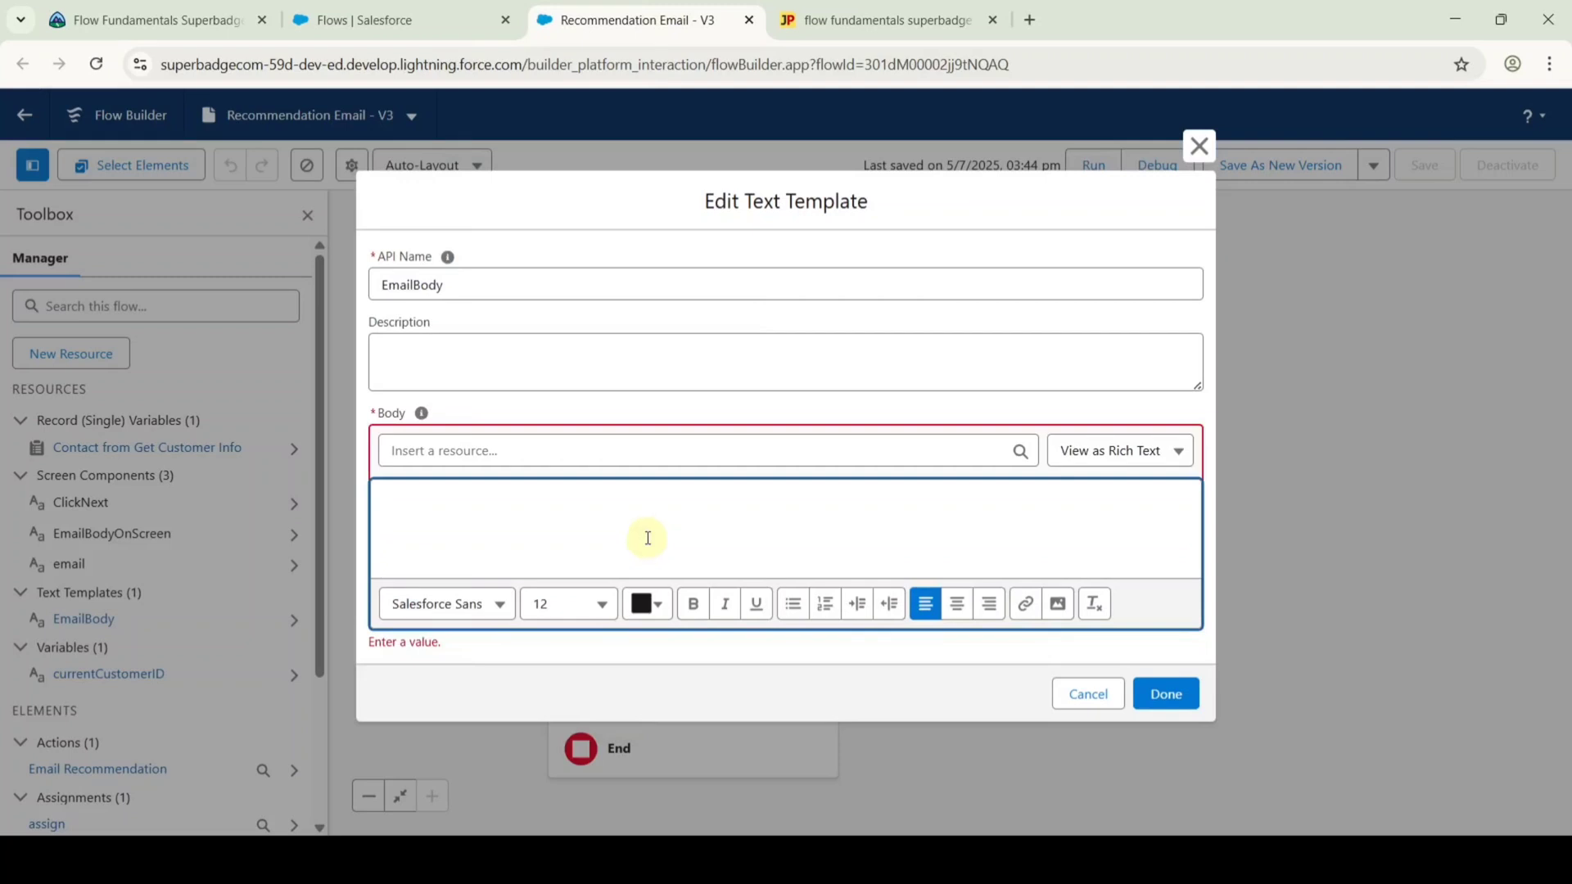
key("ctrl+v")
scroll(778, 356, "down", 1)
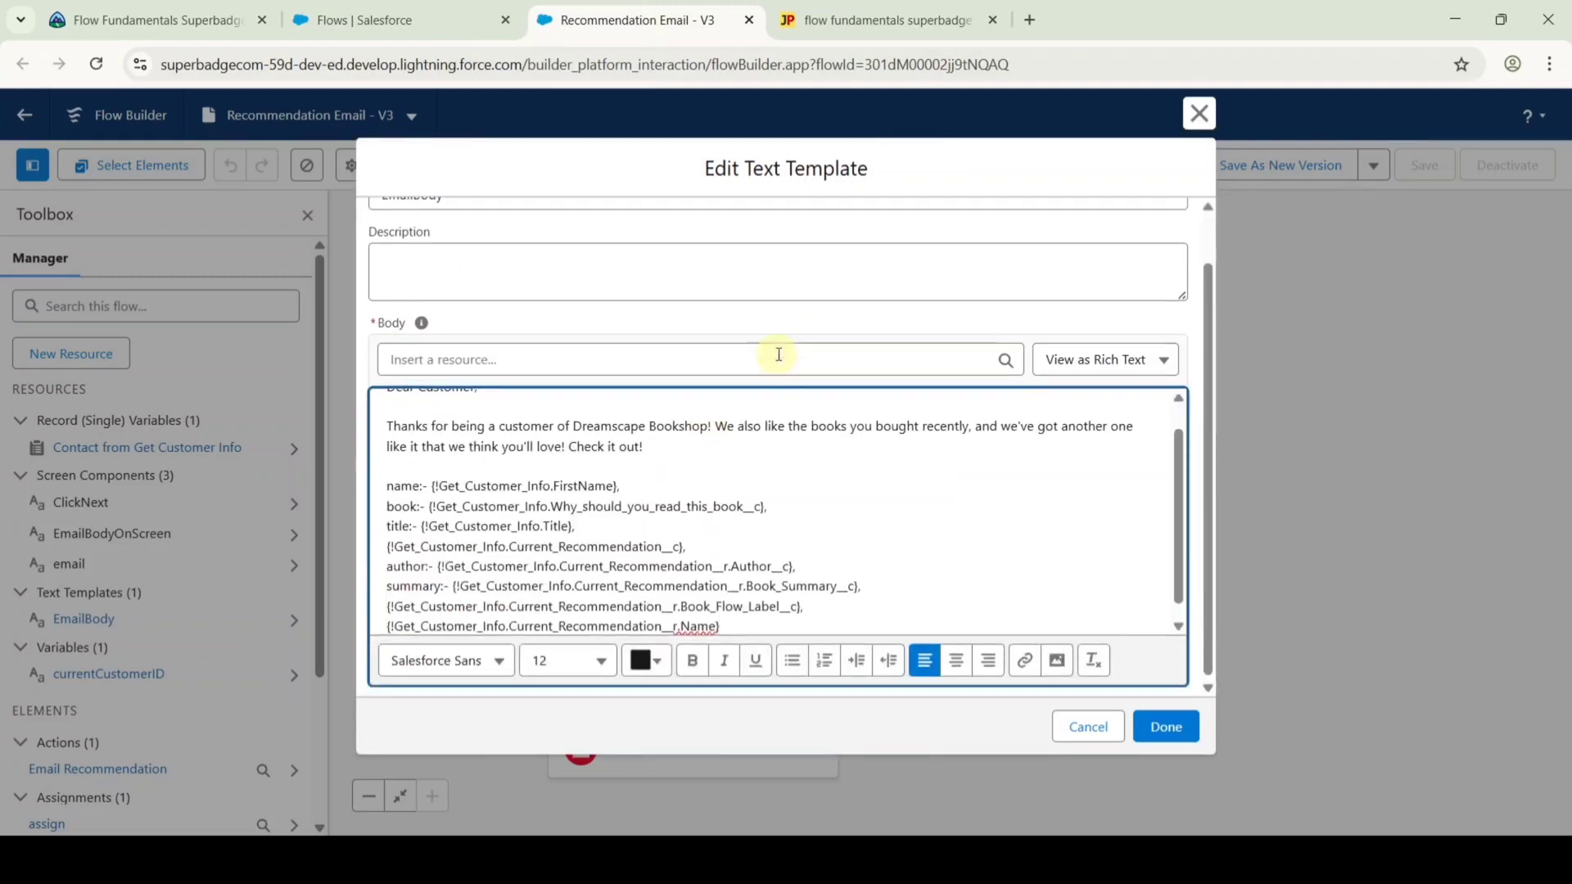
scroll(863, 512, "down", 1)
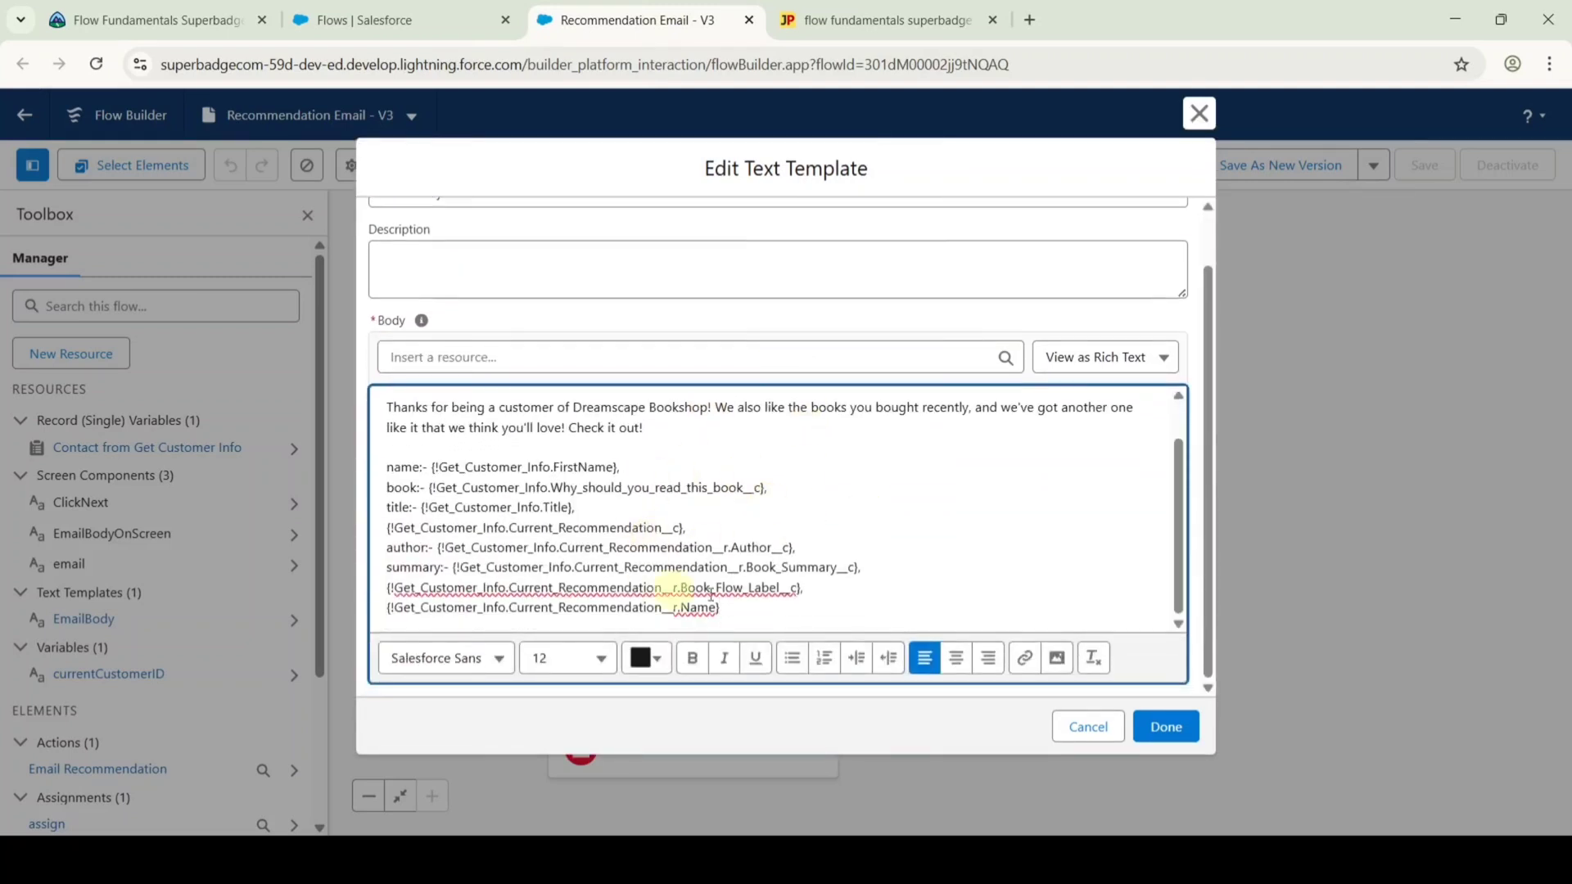
scroll(927, 491, "up", 1)
scroll(925, 489, "down", 1)
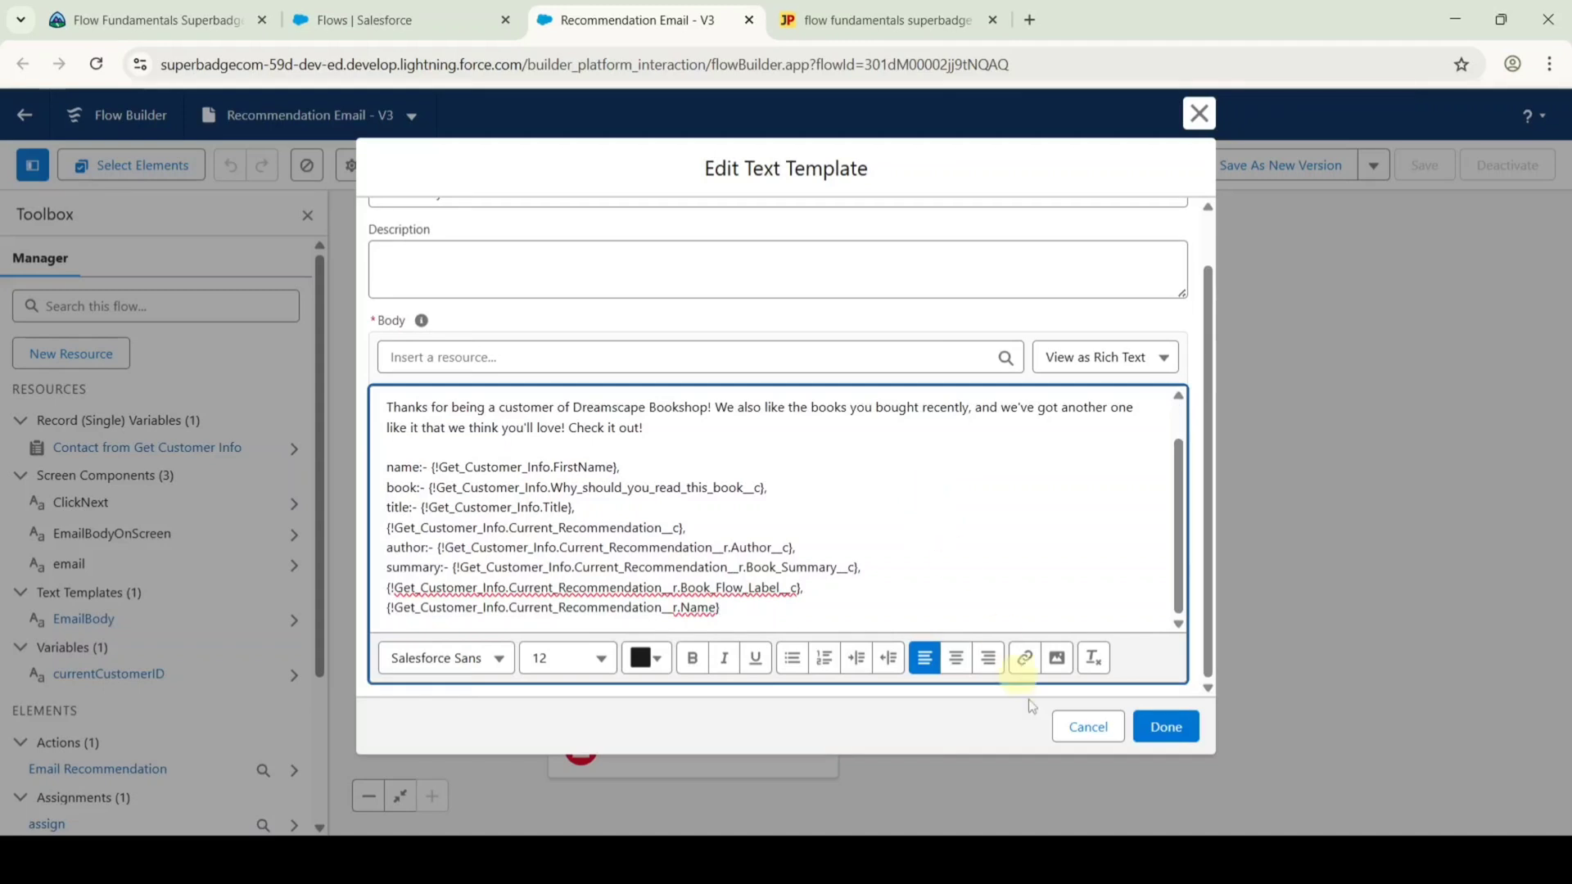
left_click(1168, 727)
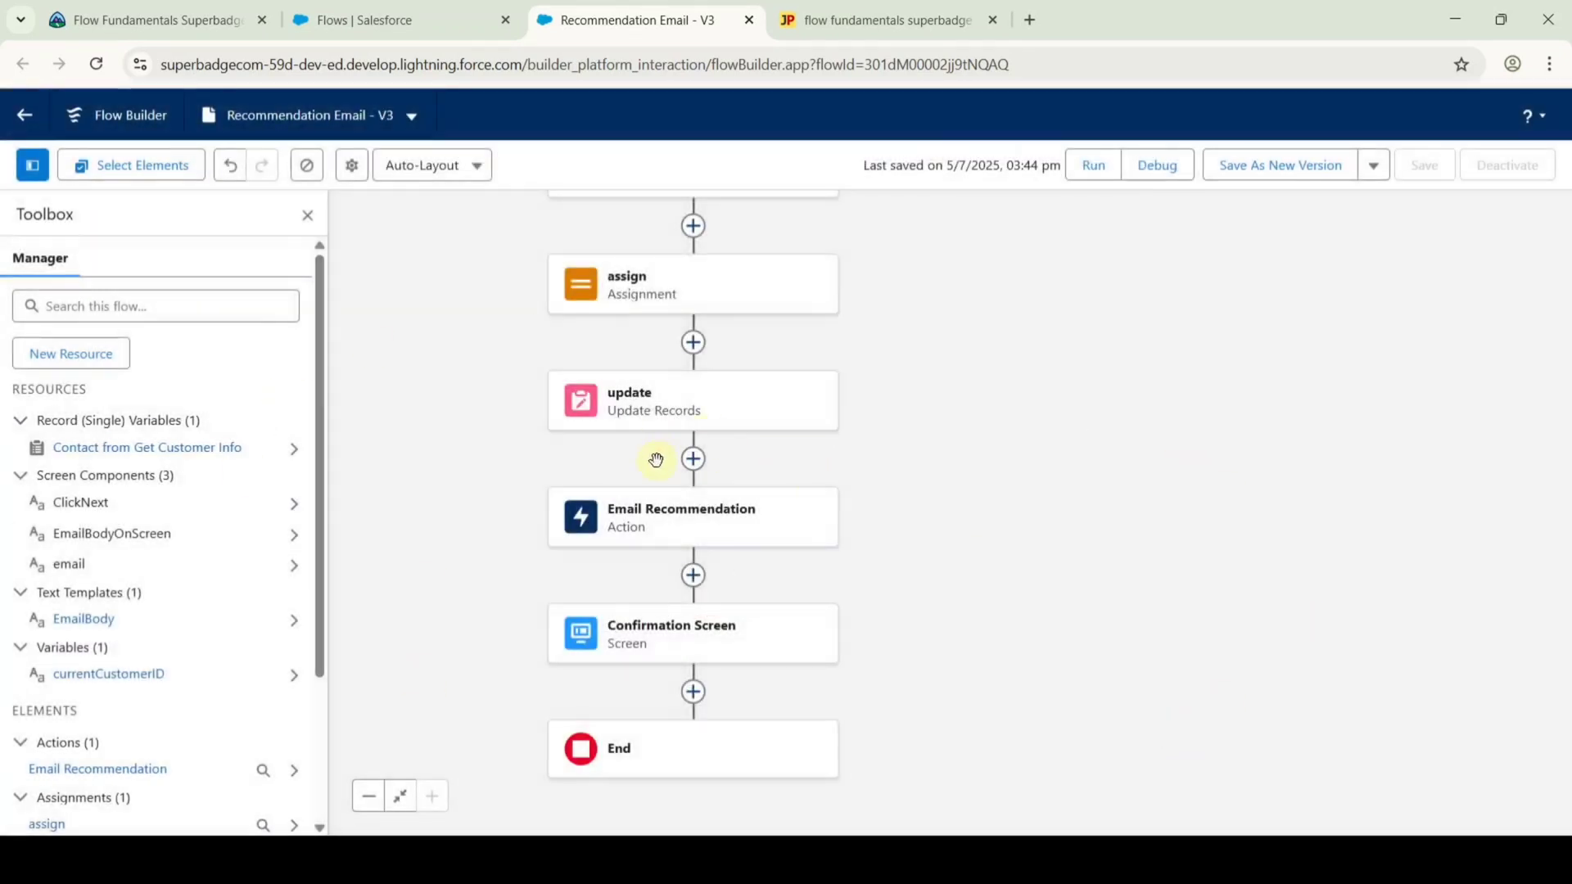
Save the Recommendation Email flow as a new version and activate it.
left_click(1267, 170)
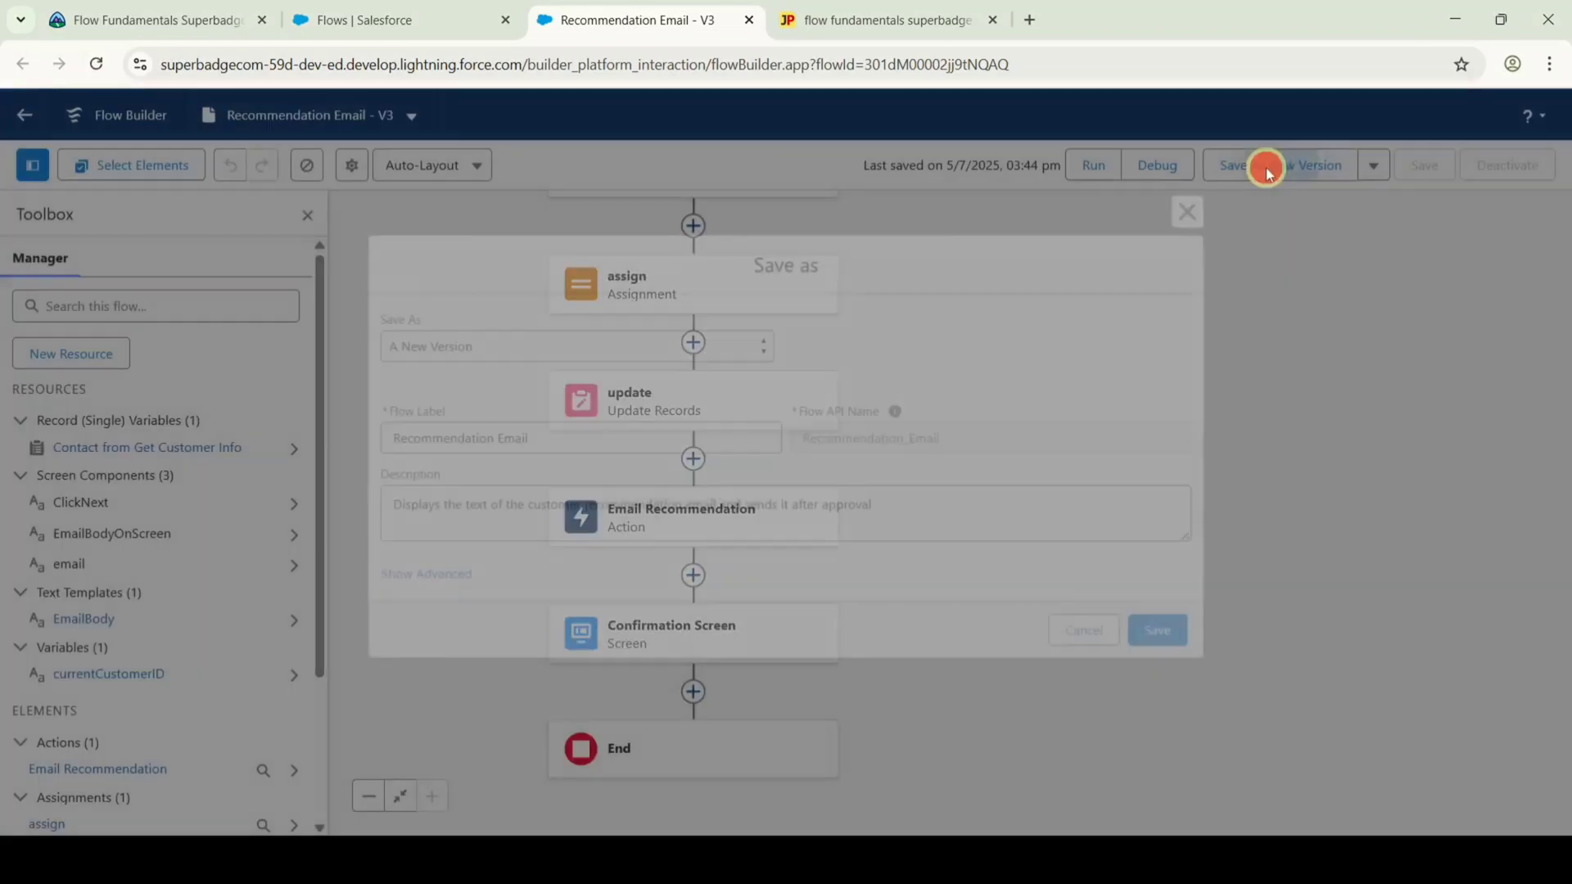
left_click(1174, 637)
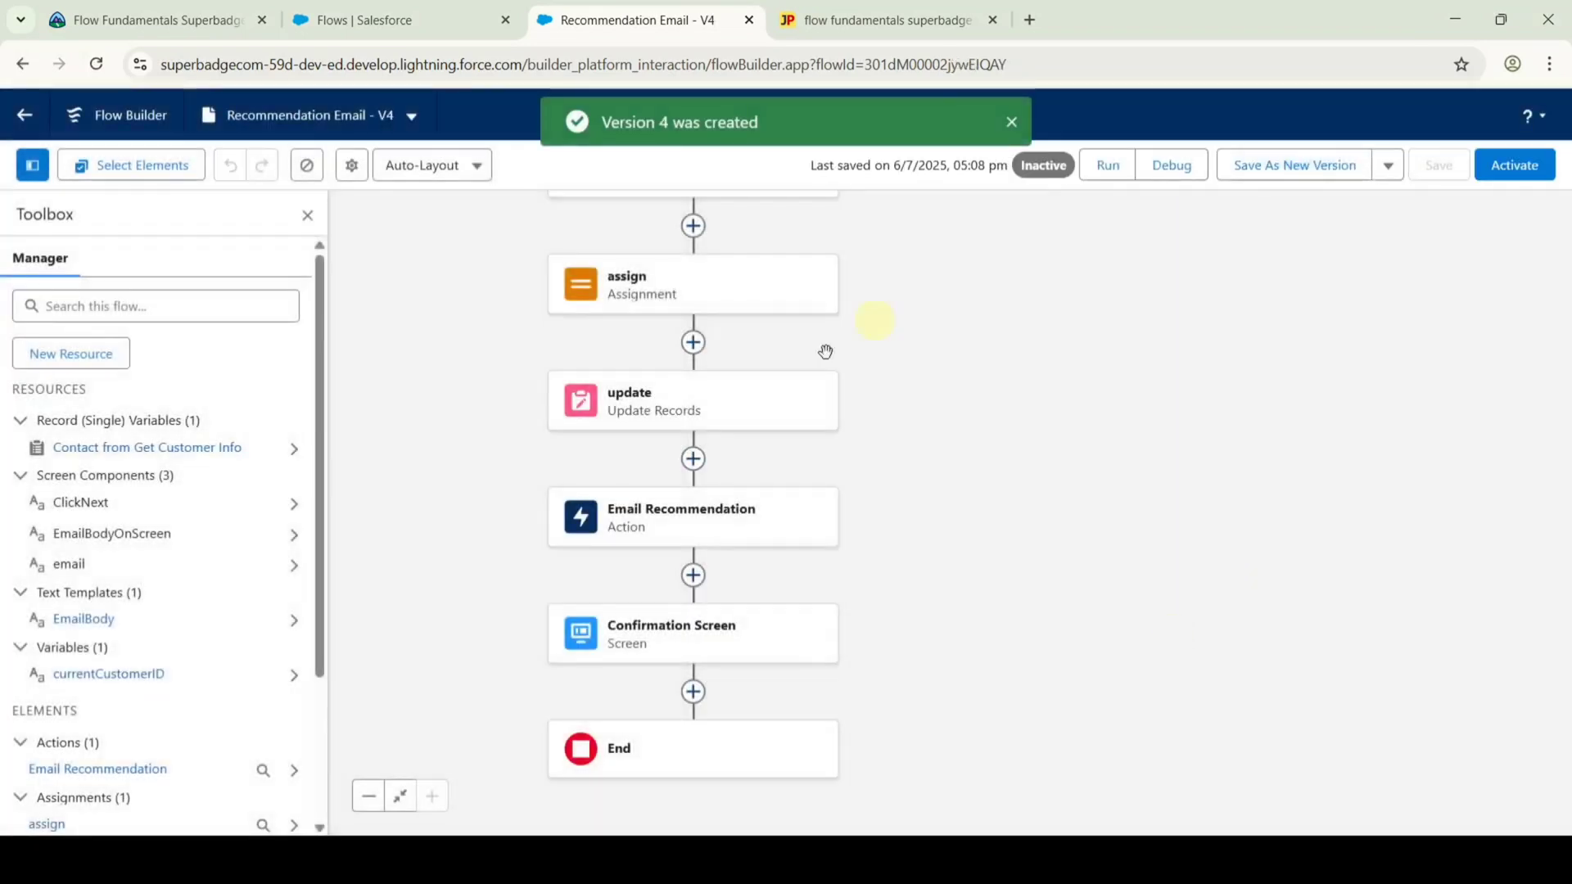
left_click(1522, 167)
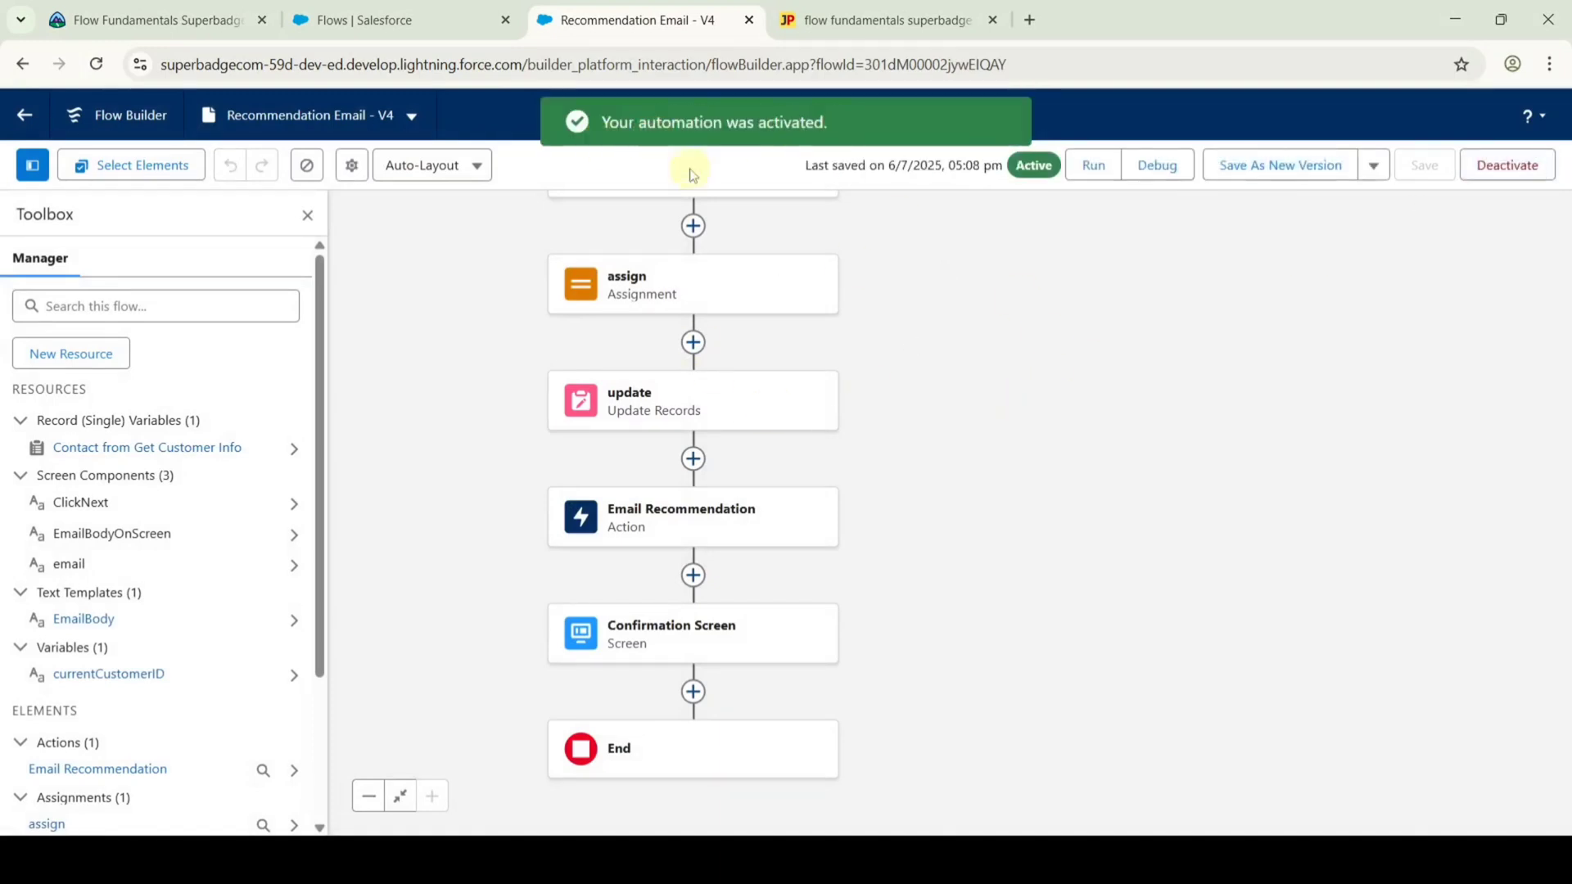
Return to the Trailhead superbadge page and check challenge 2, Add more details to email and update customer record.
left_click(205, 21)
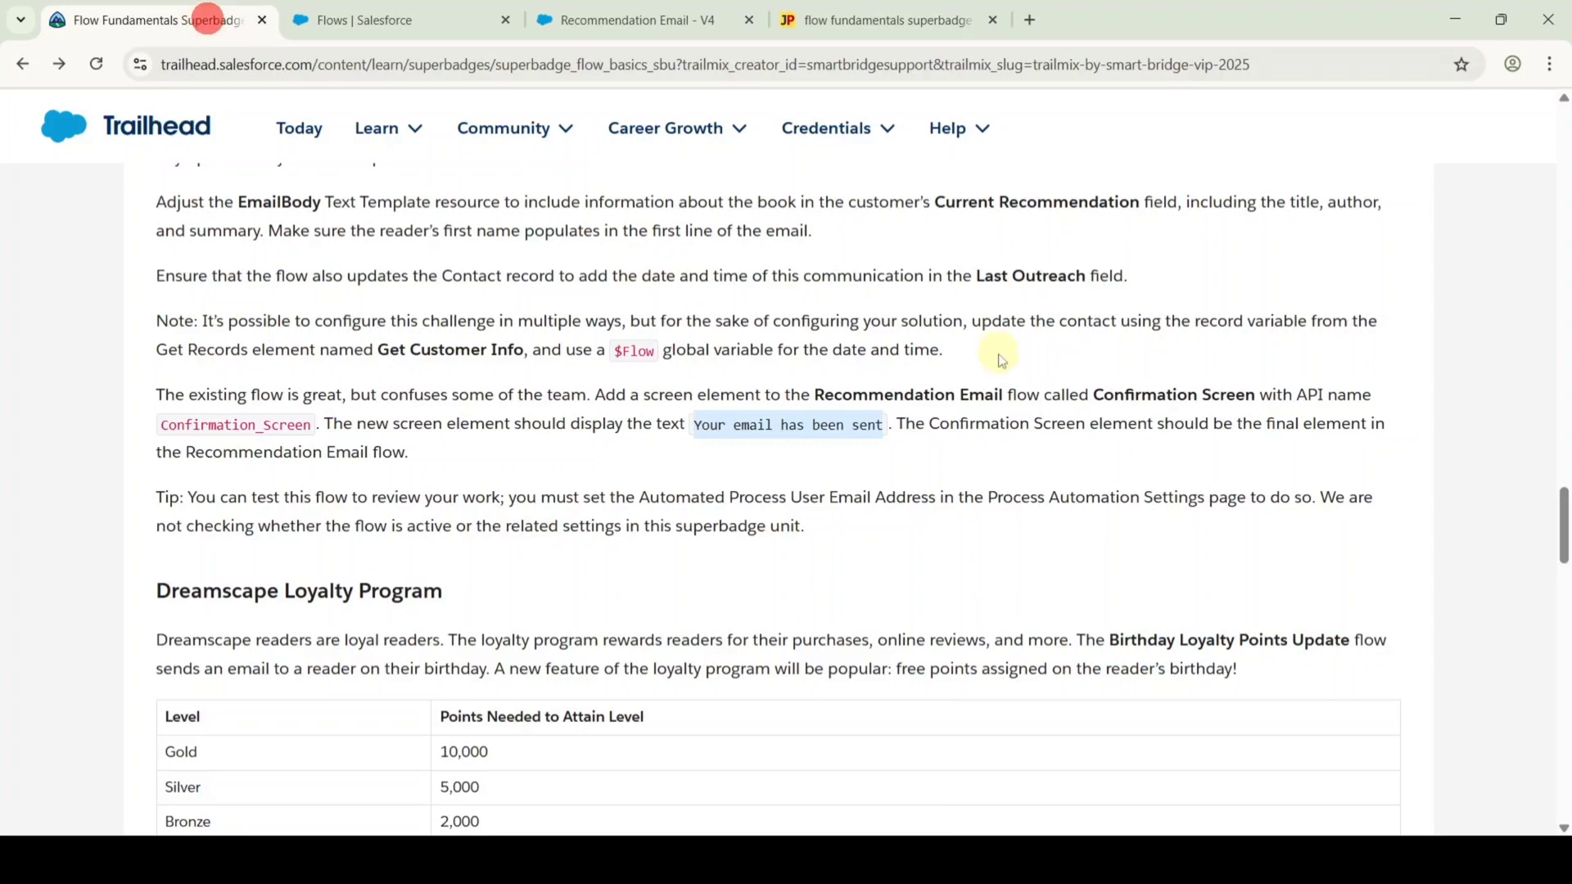
scroll(1001, 360, "down", 15)
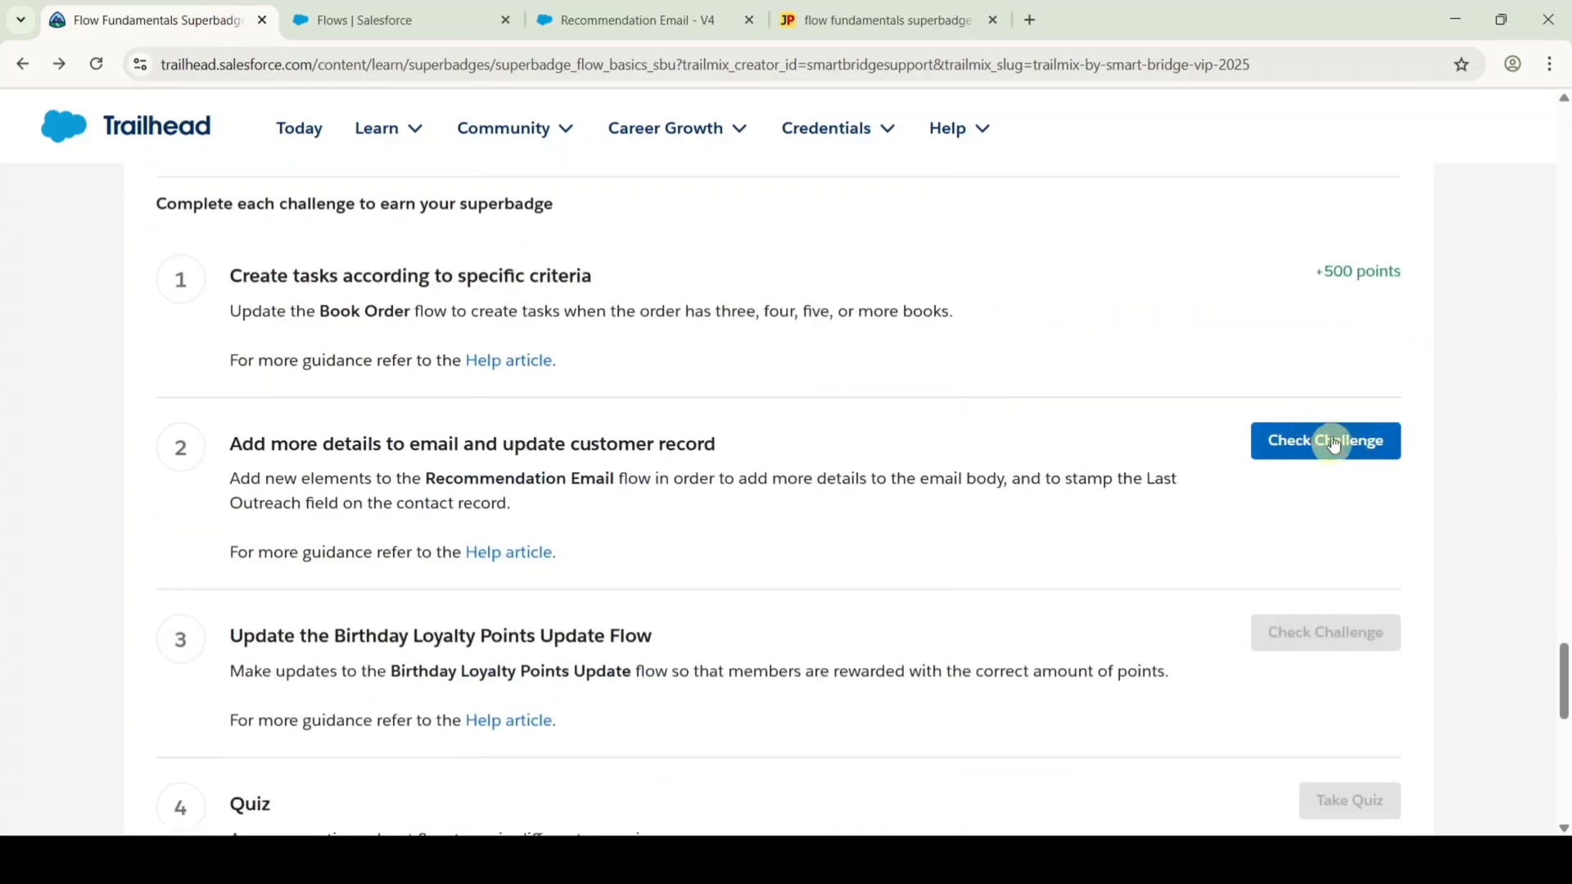
left_click(1318, 442)
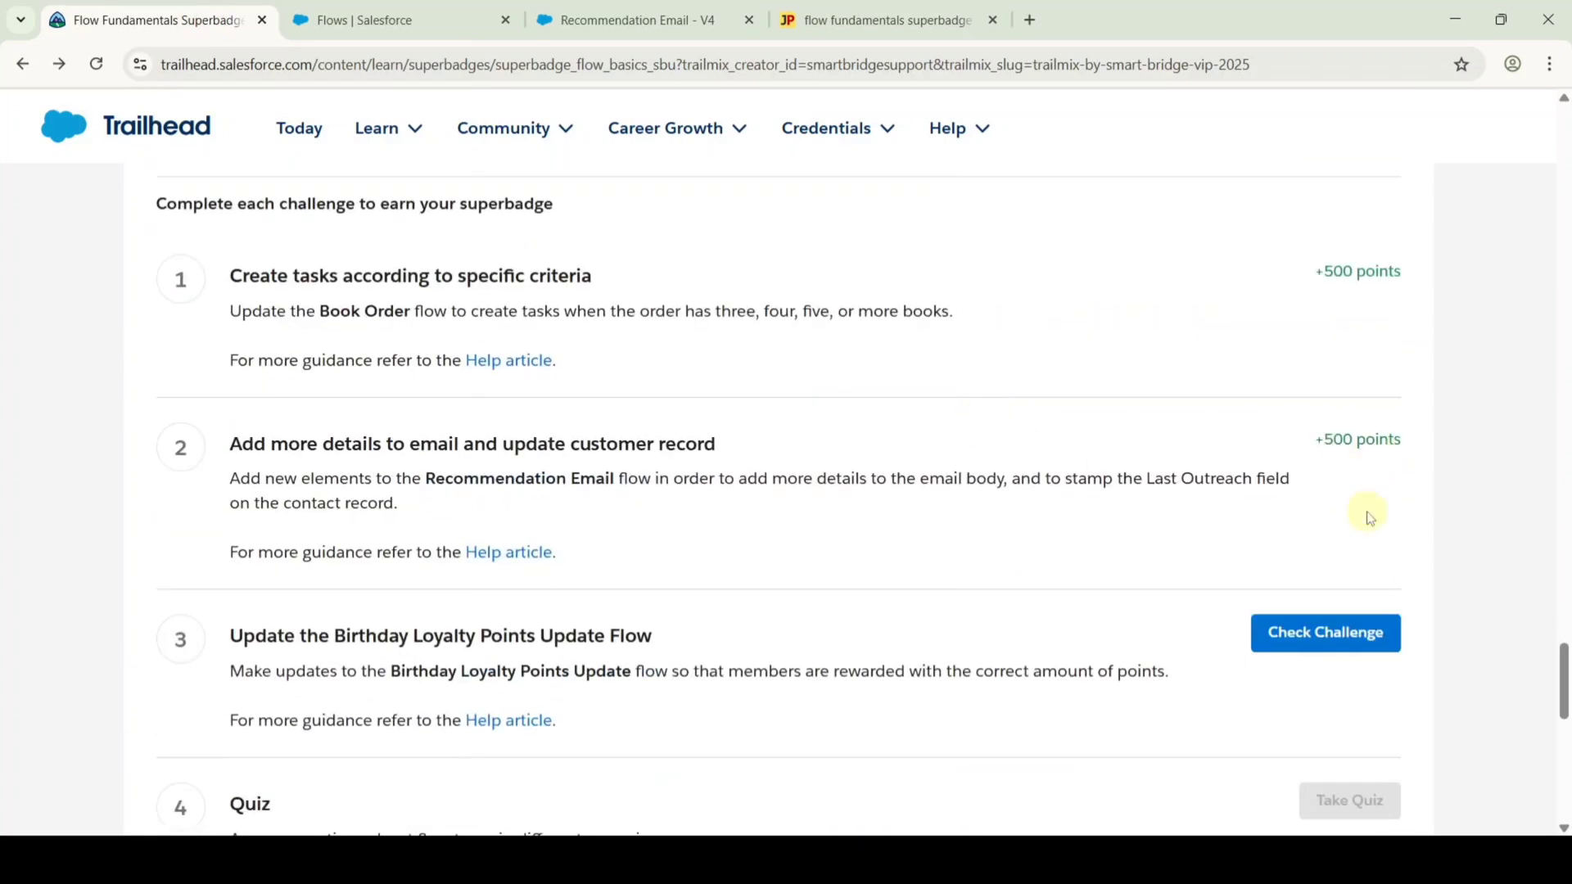
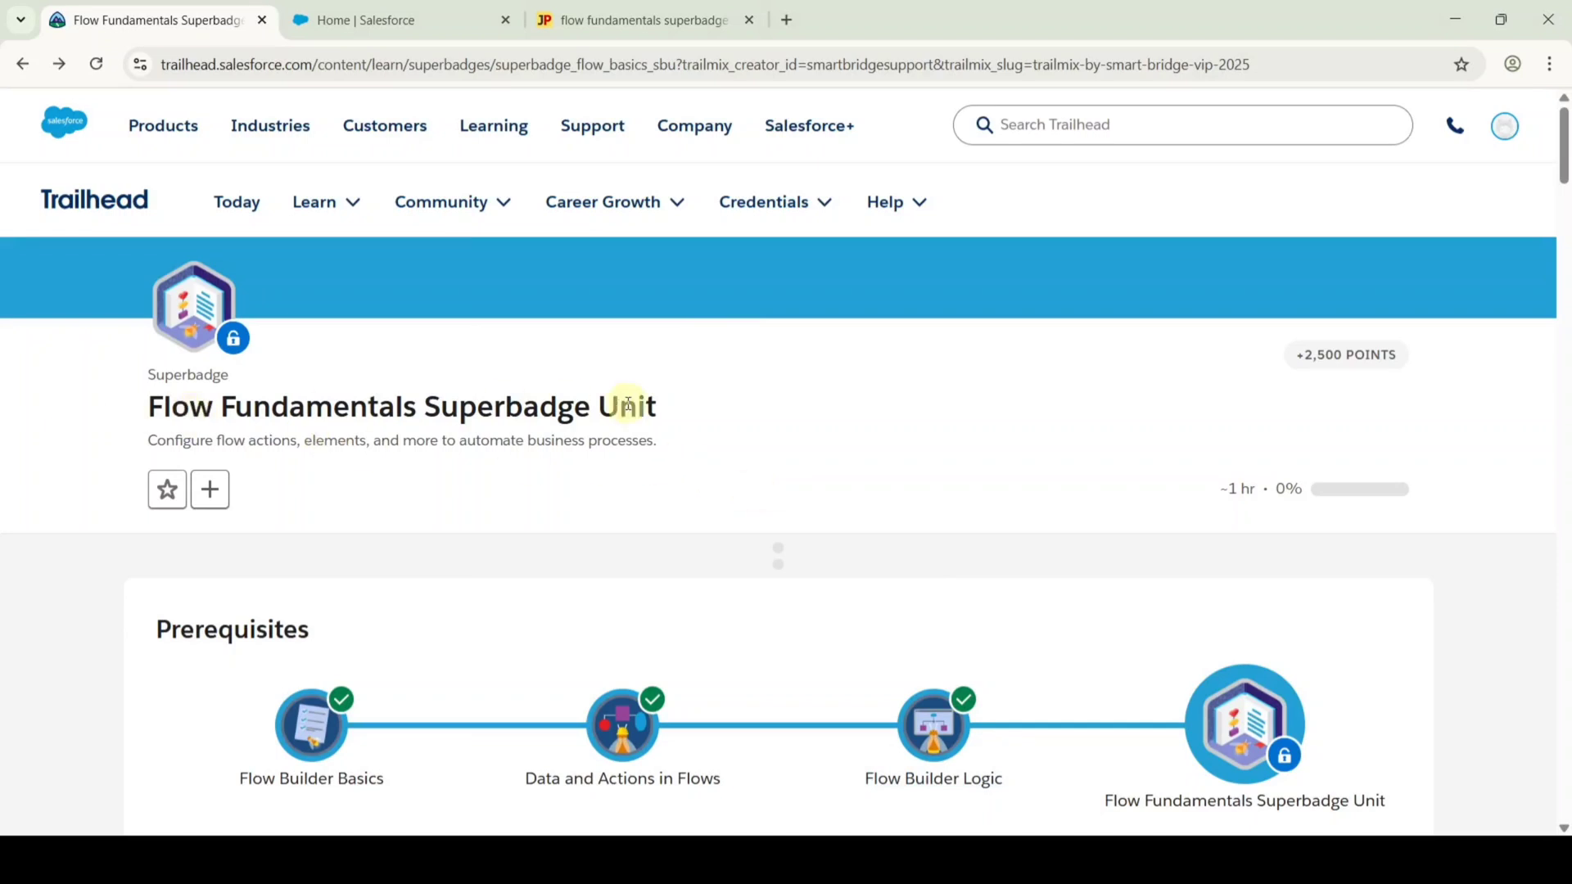
Locate challenge 3, Update the Birthday Loyalty Points Update Flow, on the superbadge page and go to the hands-on org's Salesforce Setup home.
left_click_drag(1564, 242, 1562, 655)
scroll(853, 559, "down", 4)
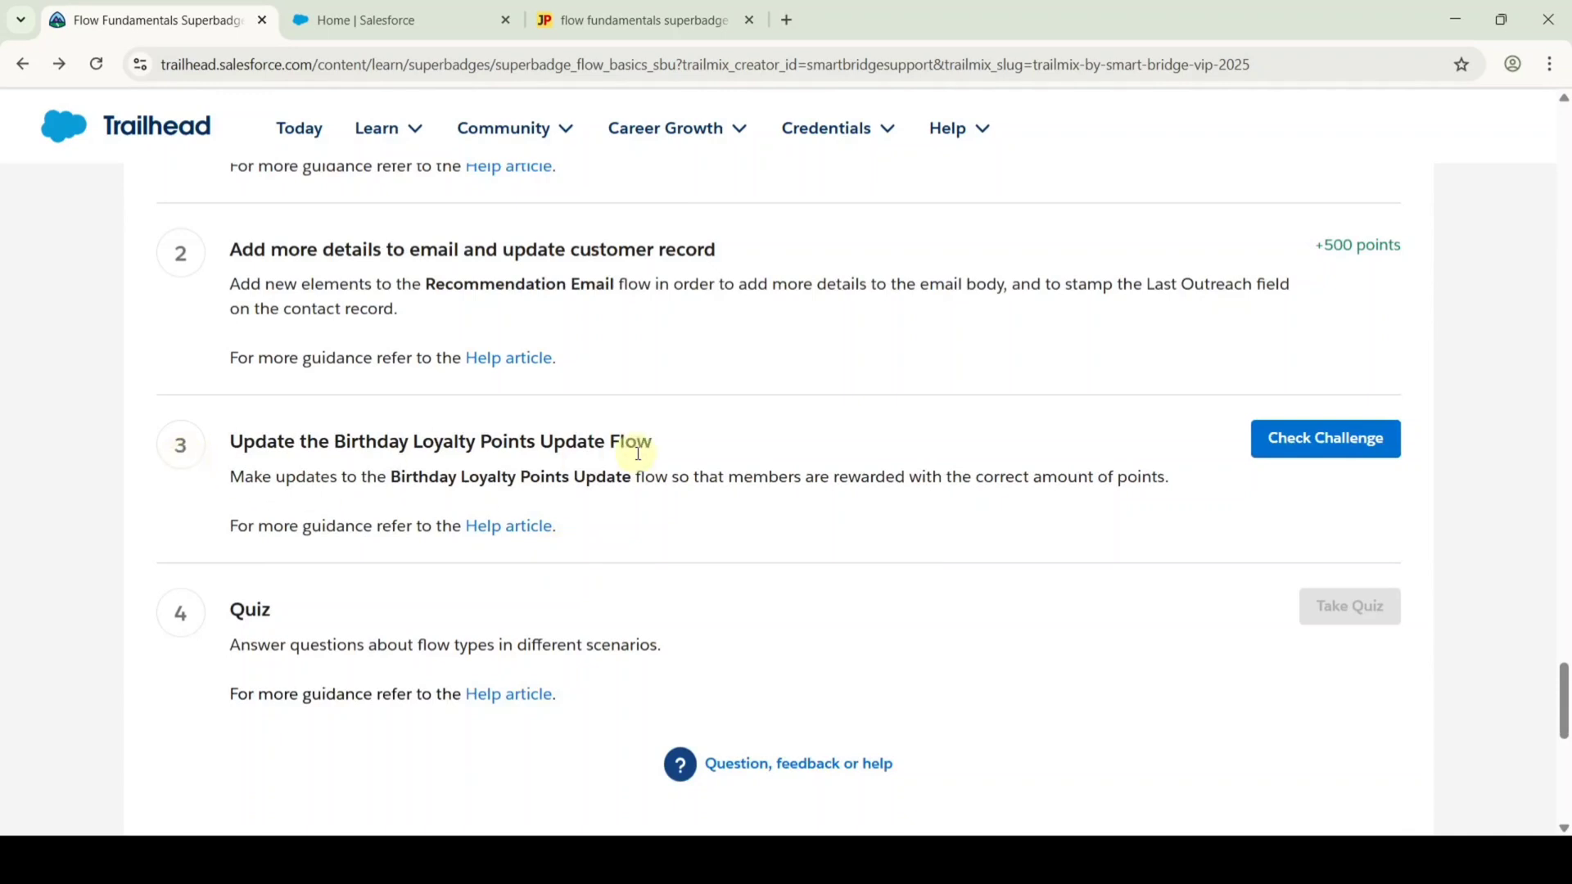
scroll(877, 478, "up", 3)
scroll(903, 483, "up", 3)
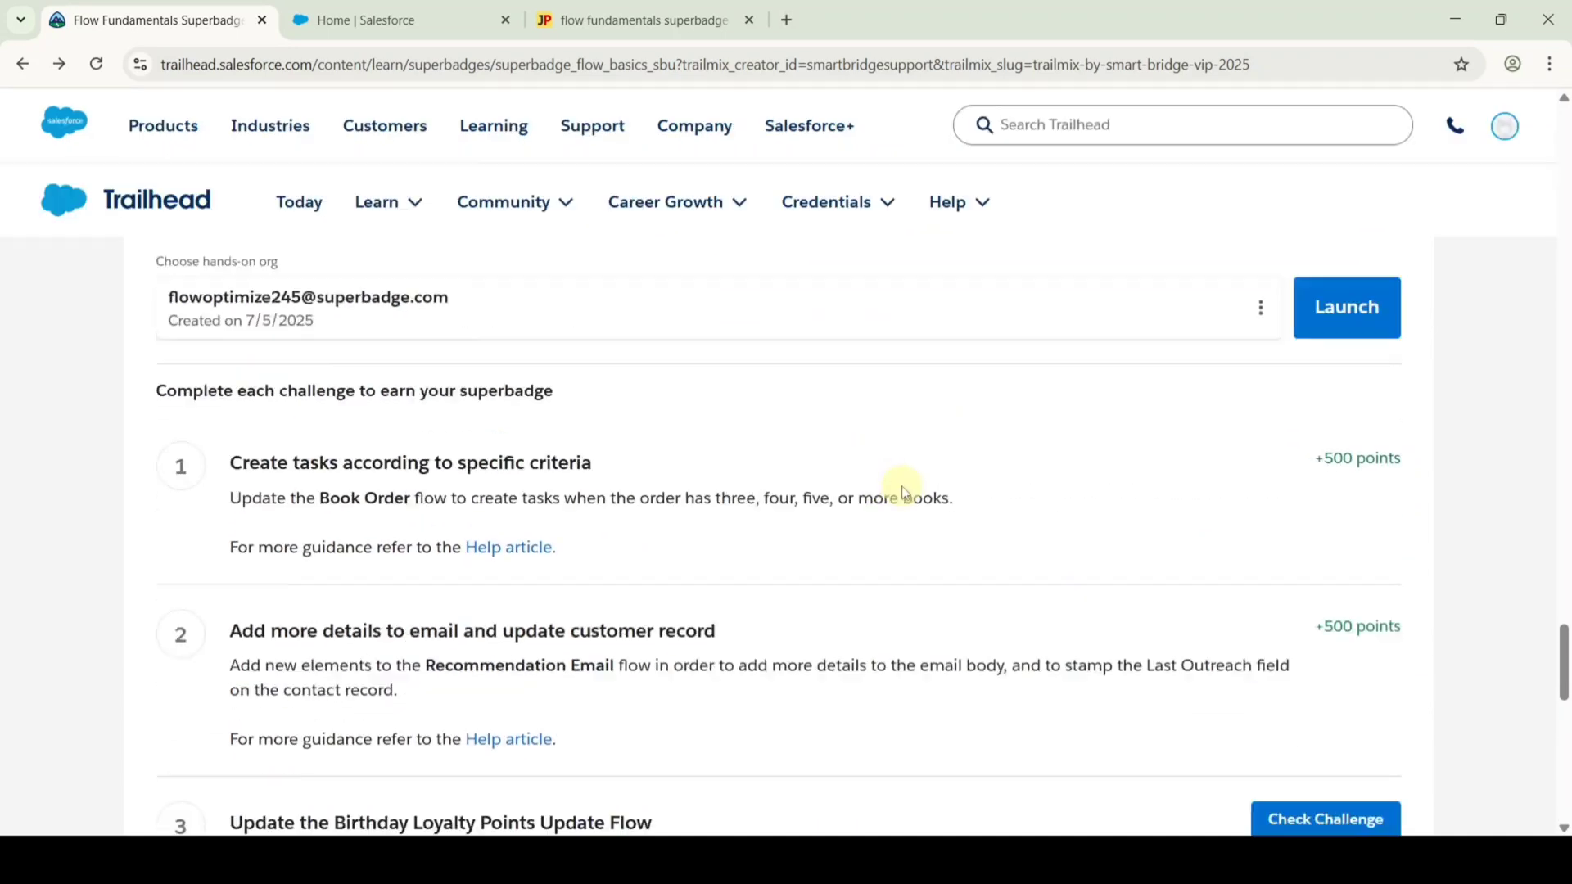
left_click(1337, 423)
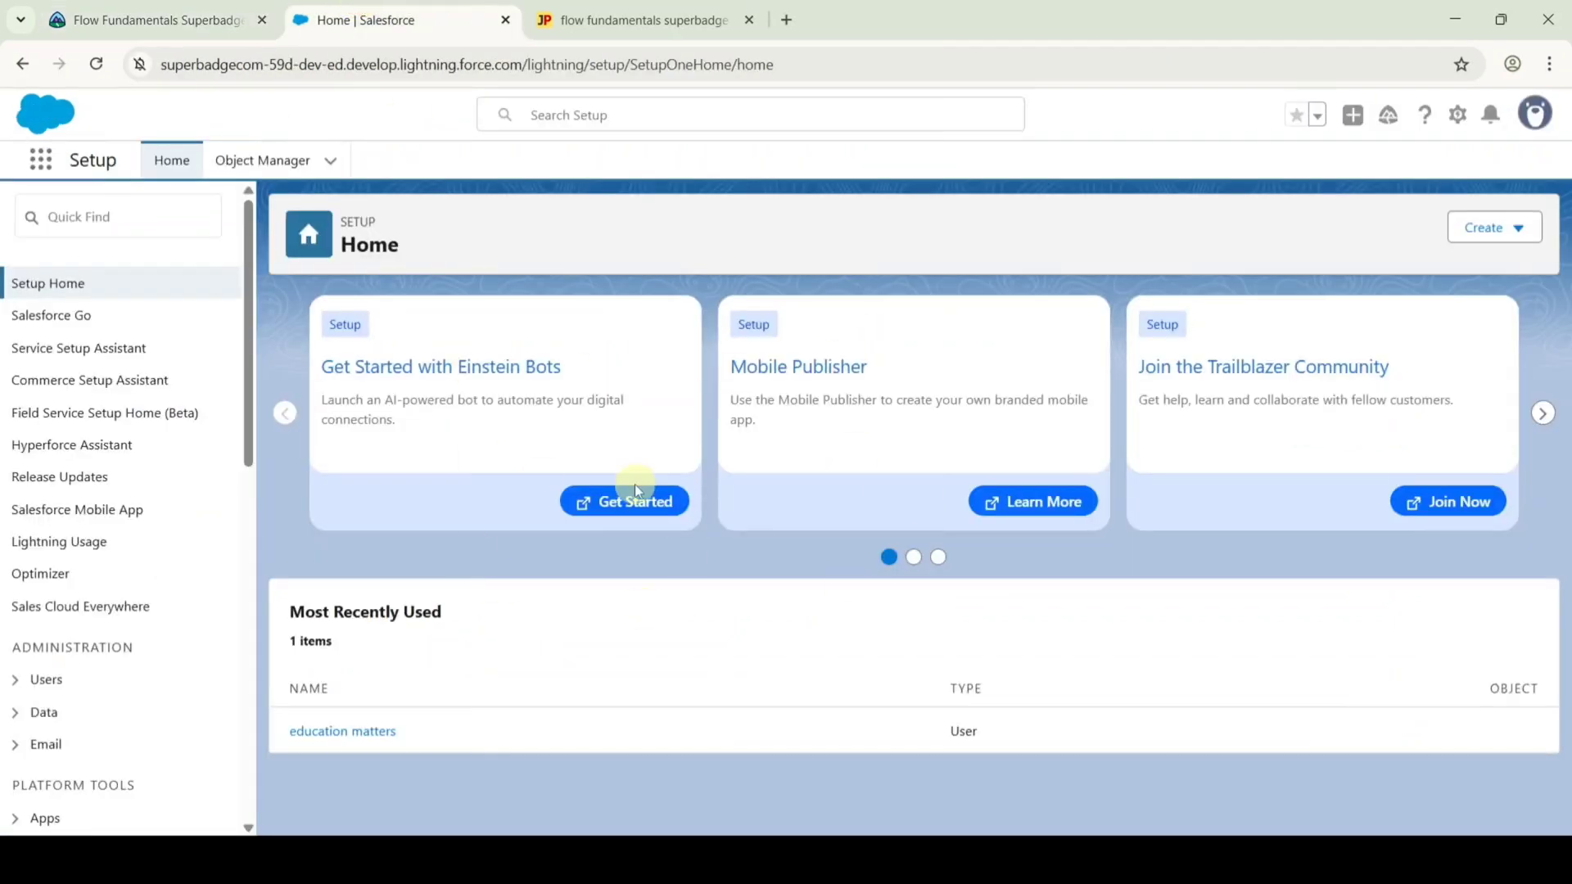
Find Flows in Setup and open the Birthday Loyalty Points Update flow.
left_click(107, 222)
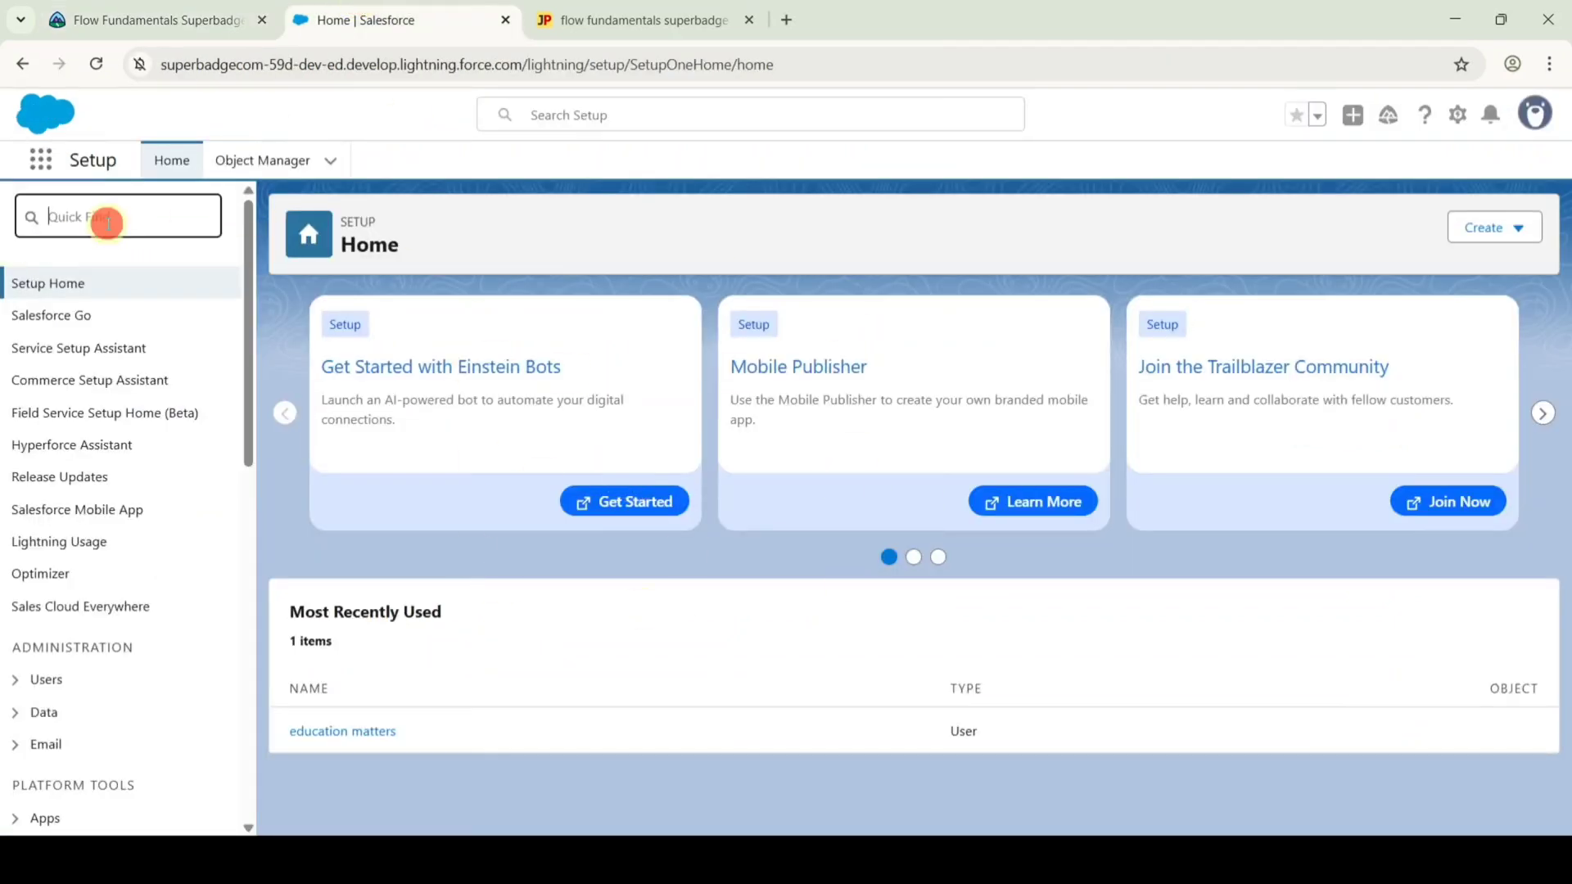
type("flow")
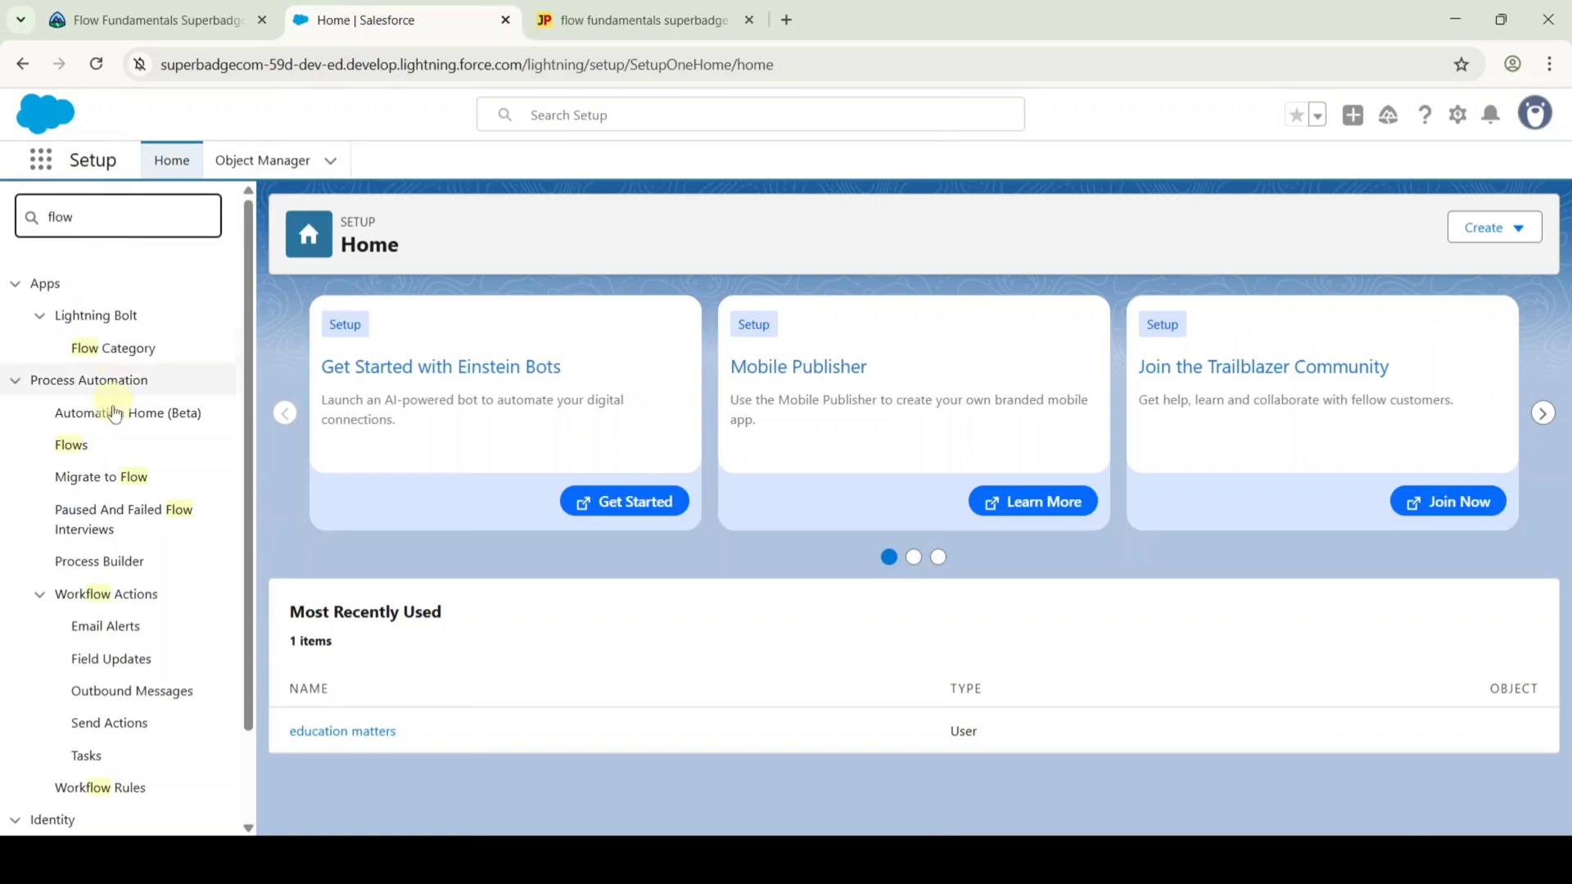
left_click(59, 450)
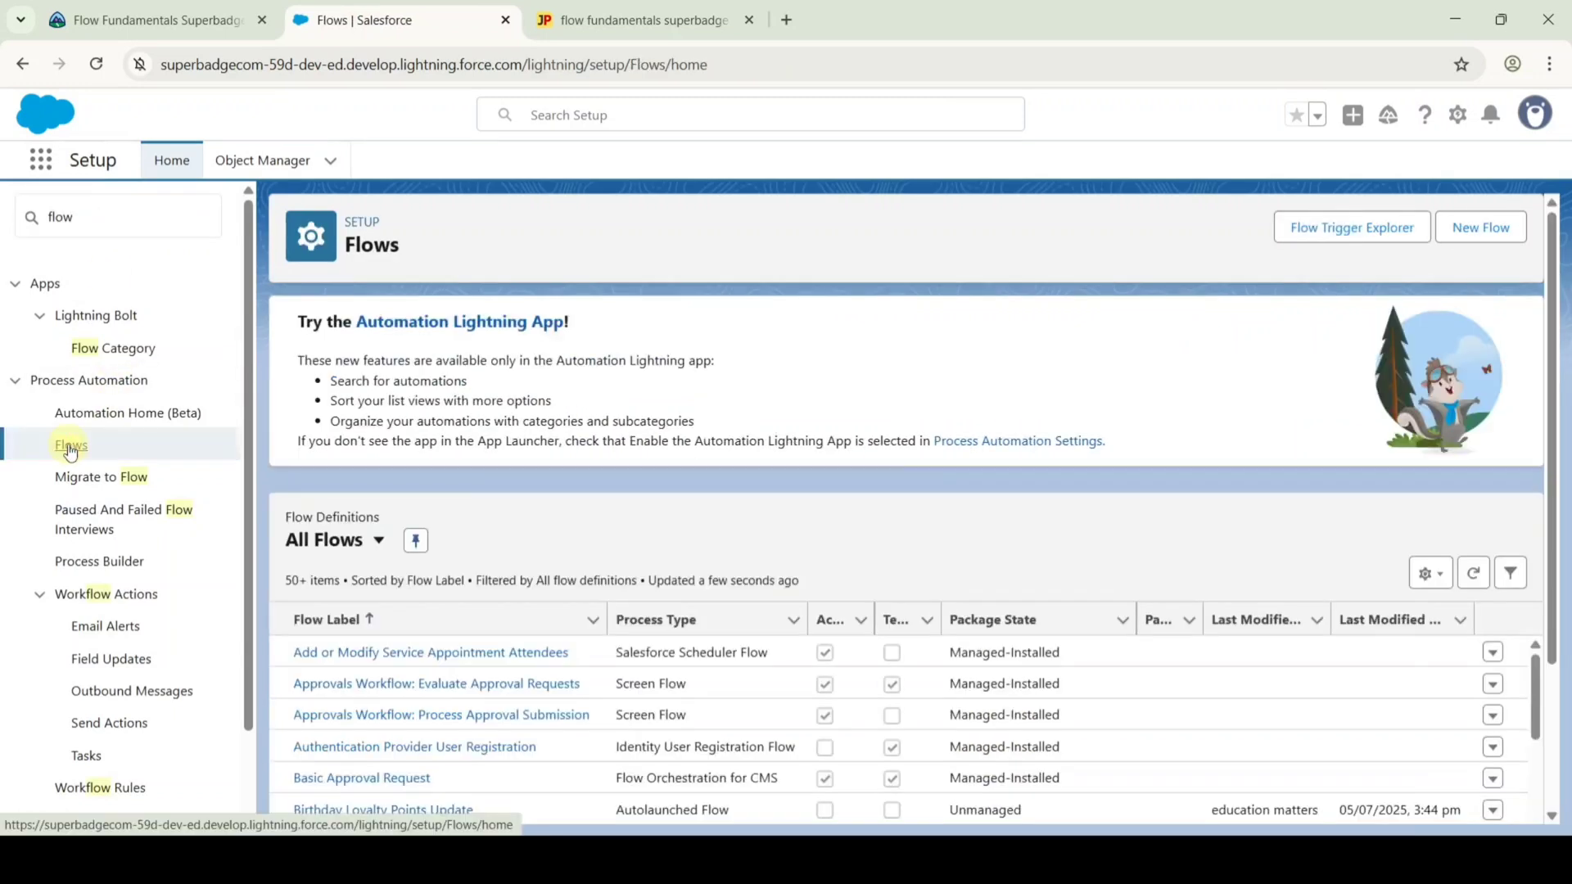
scroll(742, 443, "down", 3)
scroll(511, 575, "down", 2)
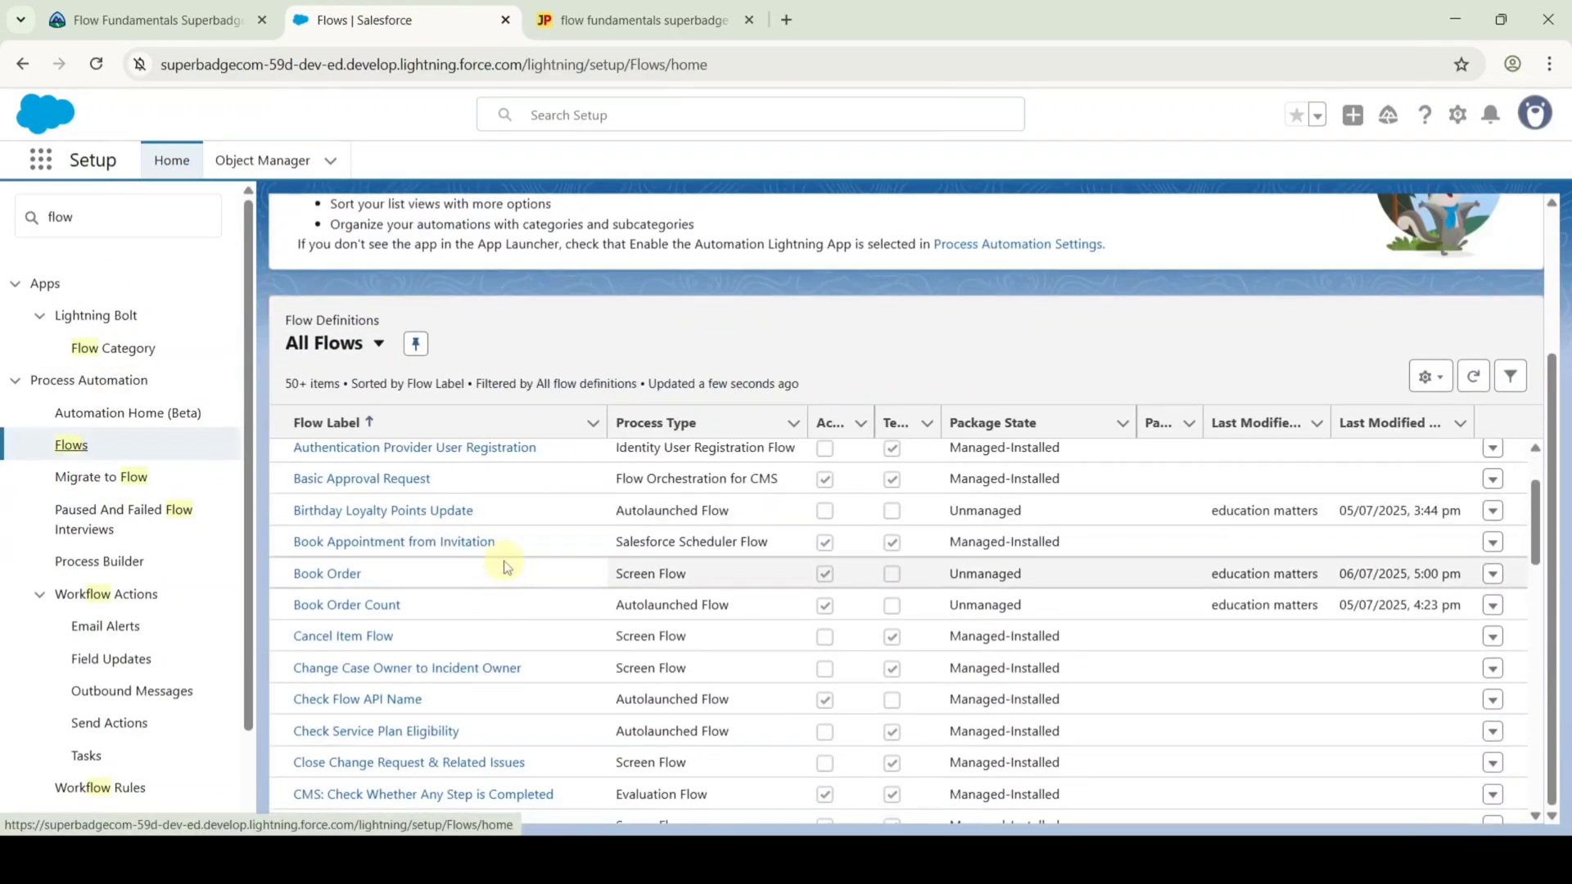
left_click(357, 518)
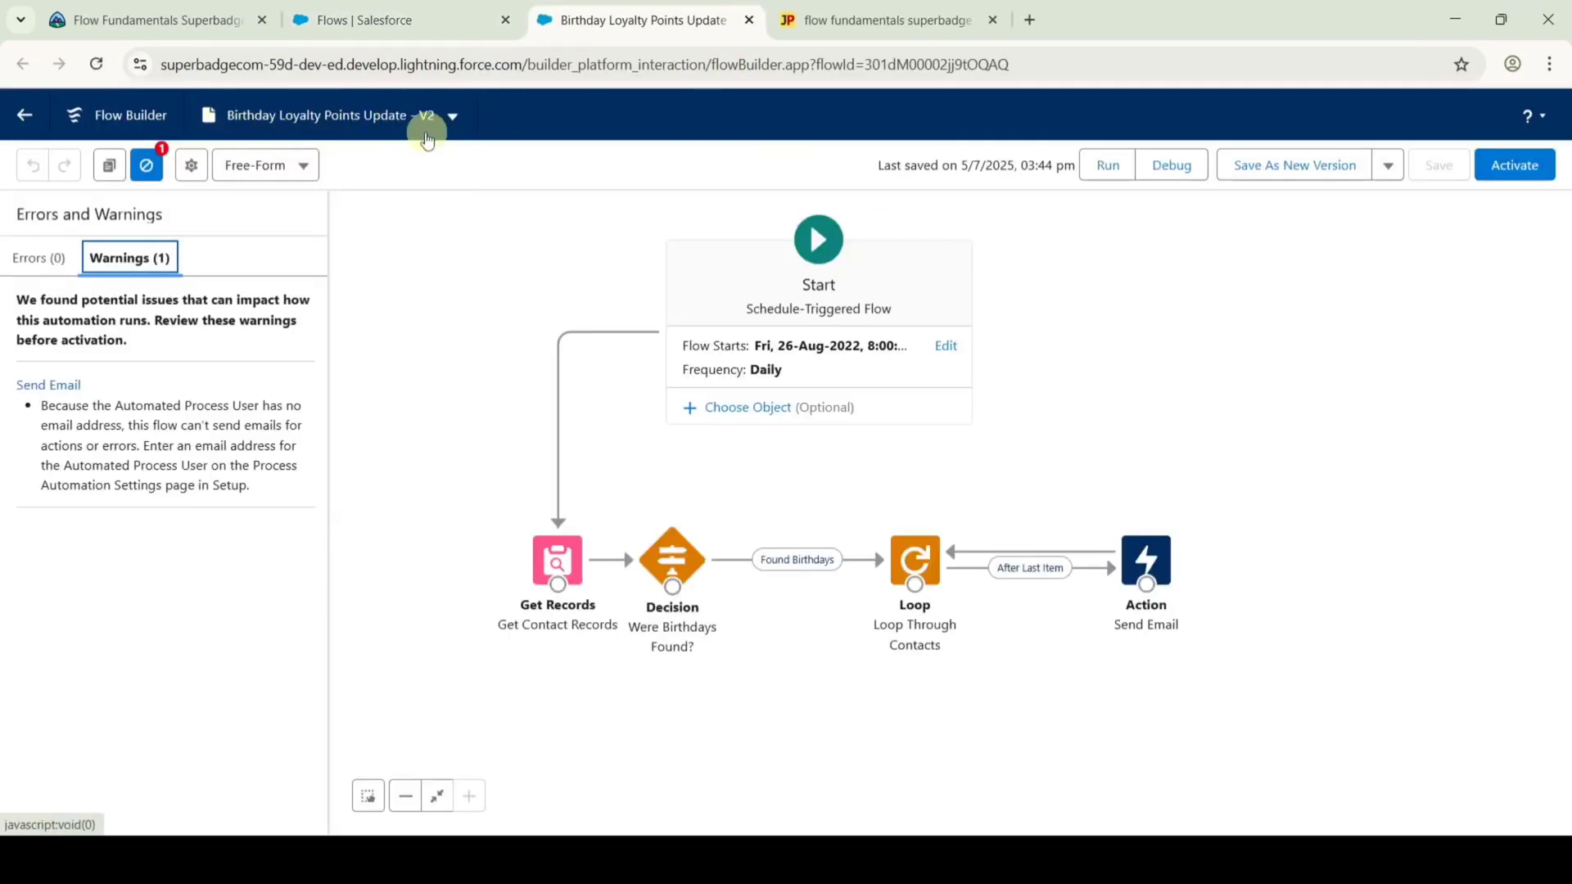
Add an Update Records element above the Send Email action on the flow canvas and label it update.
left_click(143, 170)
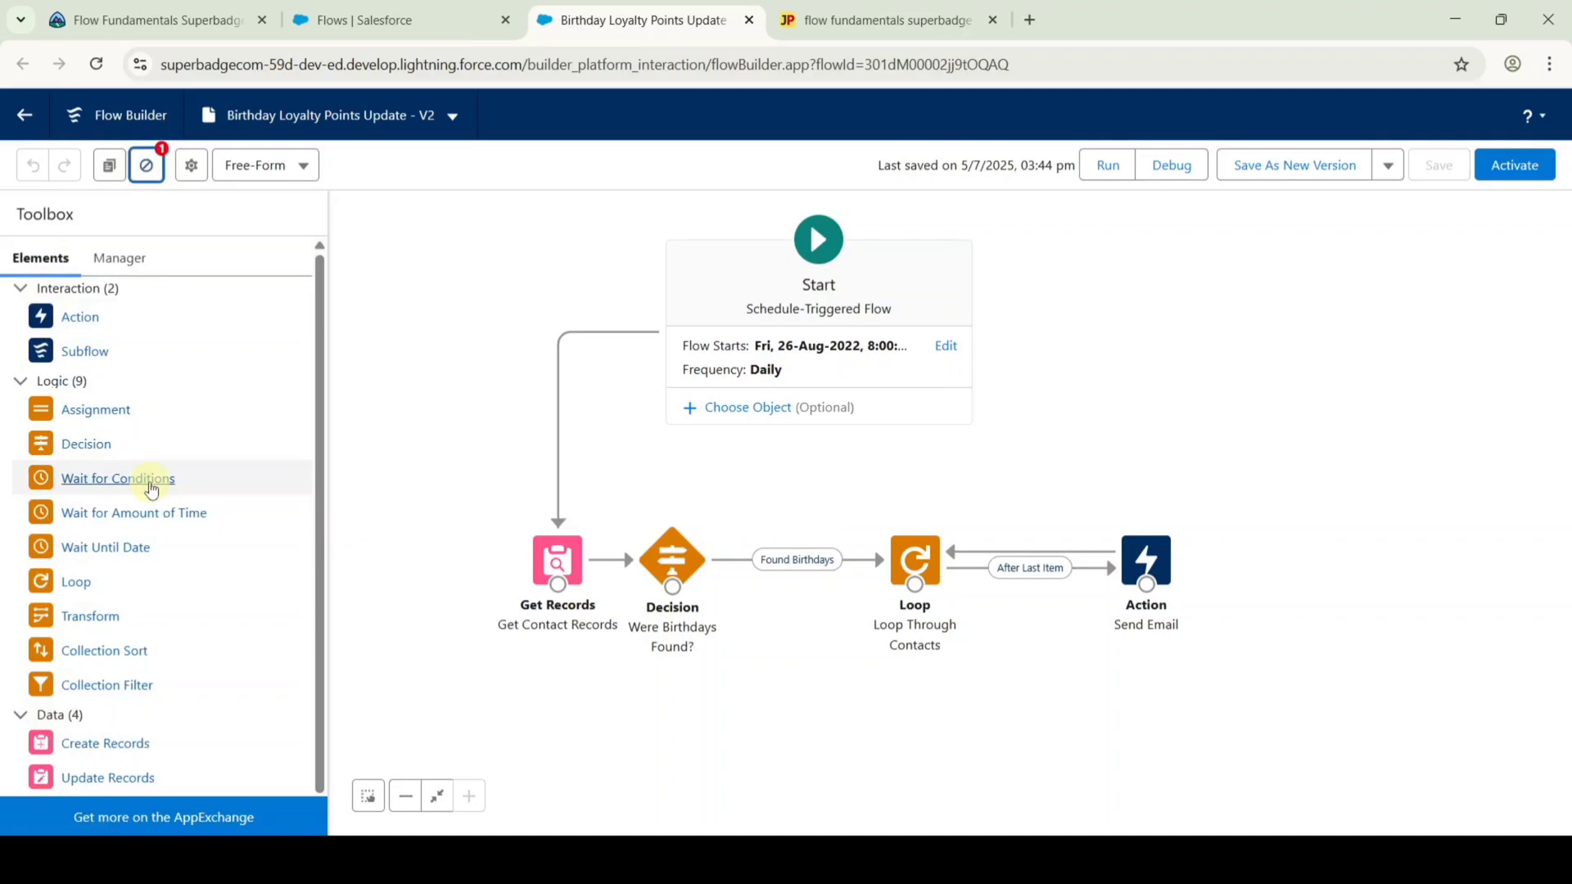
scroll(150, 489, "down", 1)
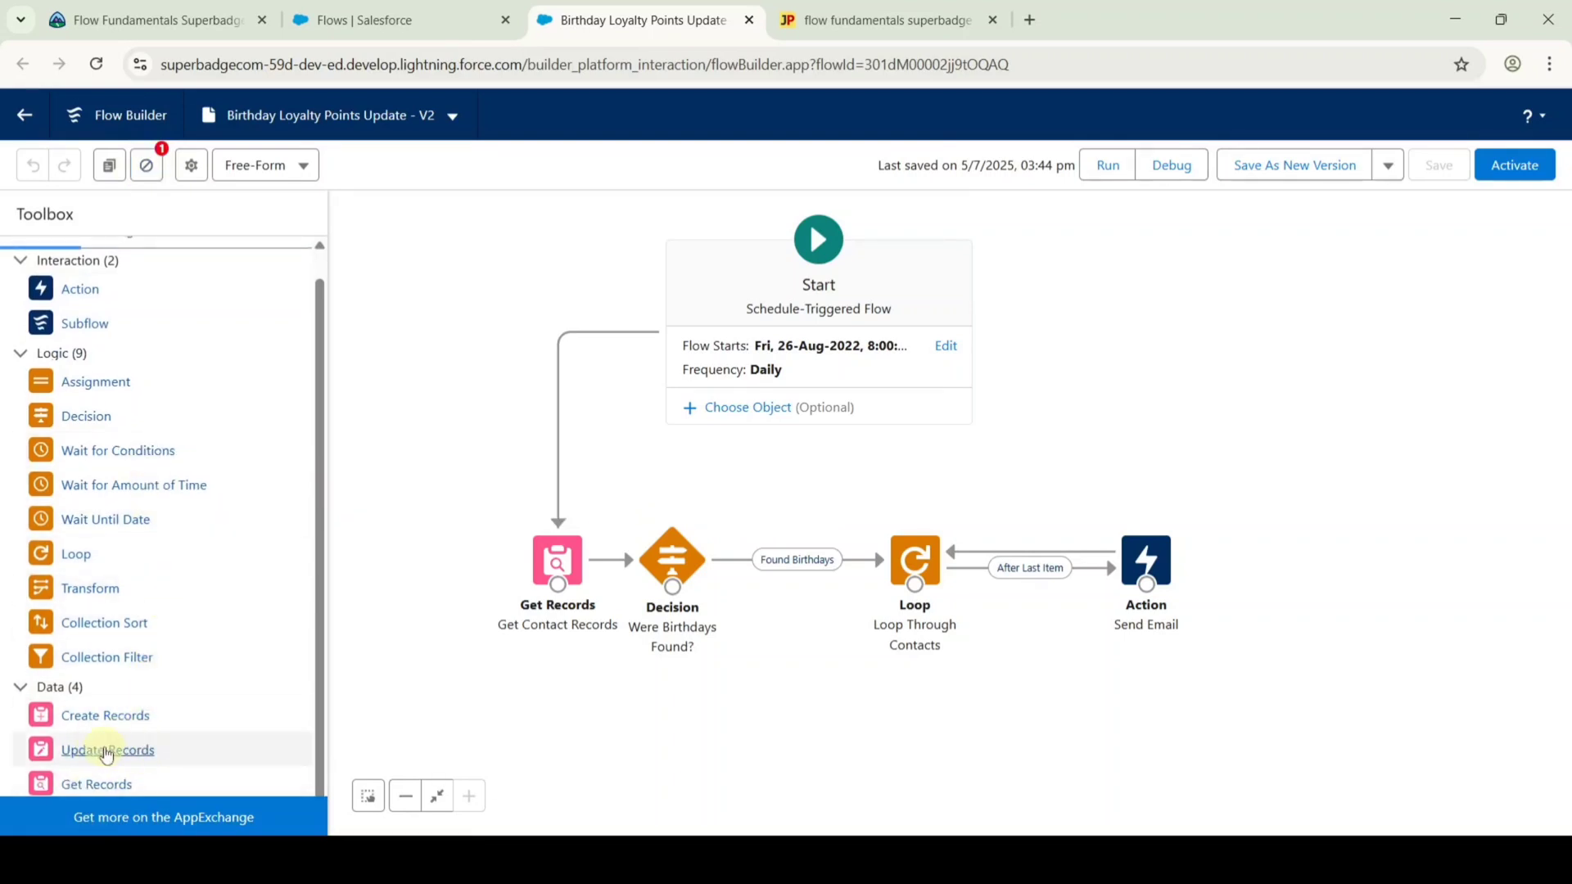
left_click_drag(106, 753, 1146, 410)
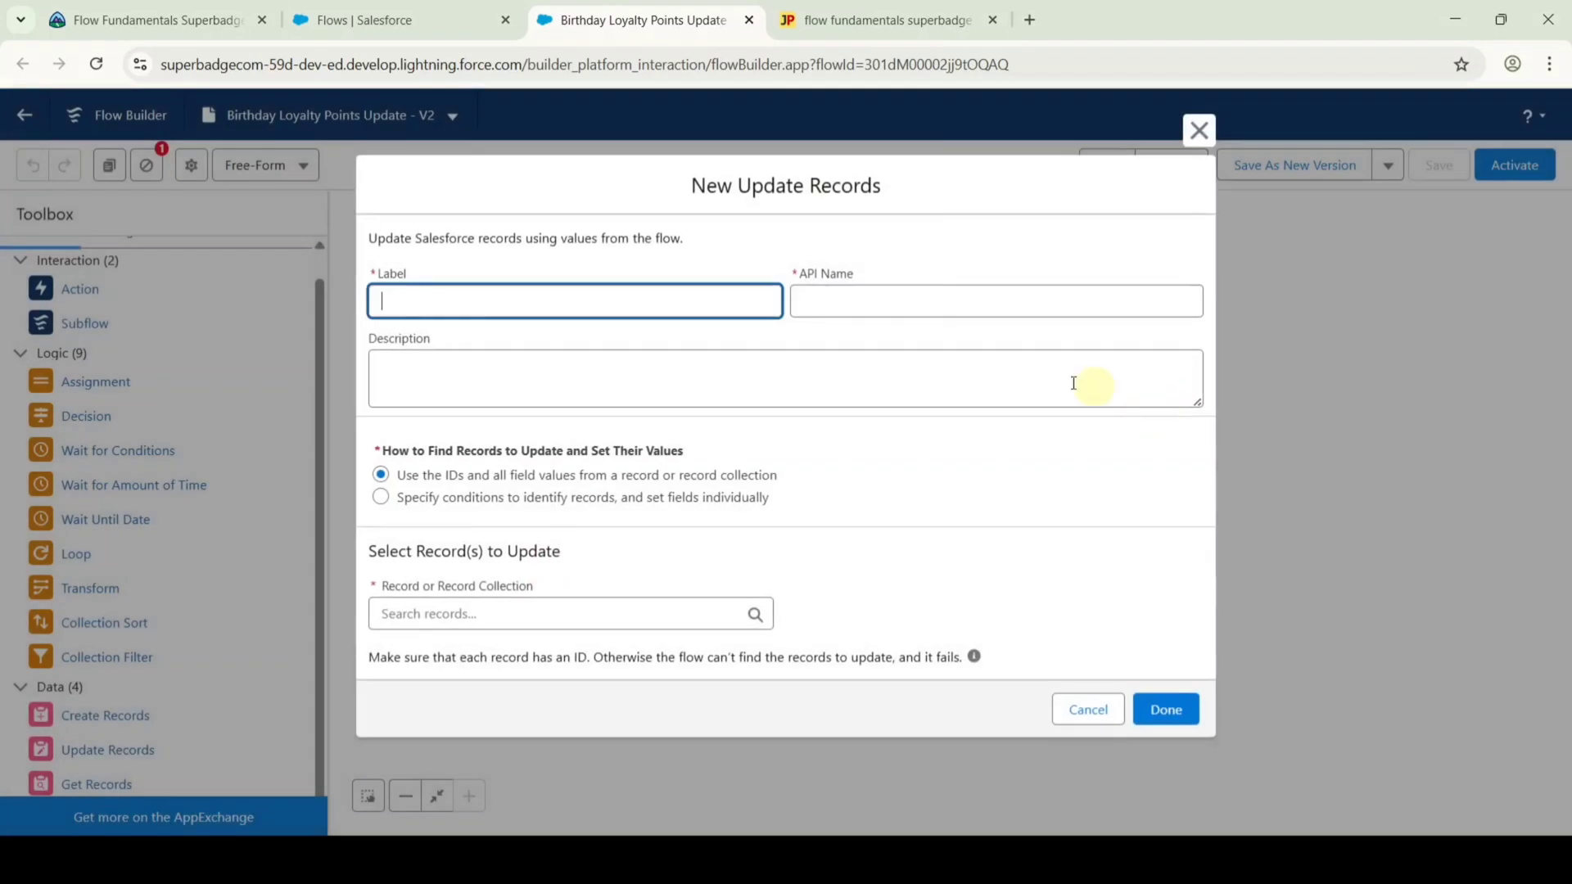
left_click(415, 303)
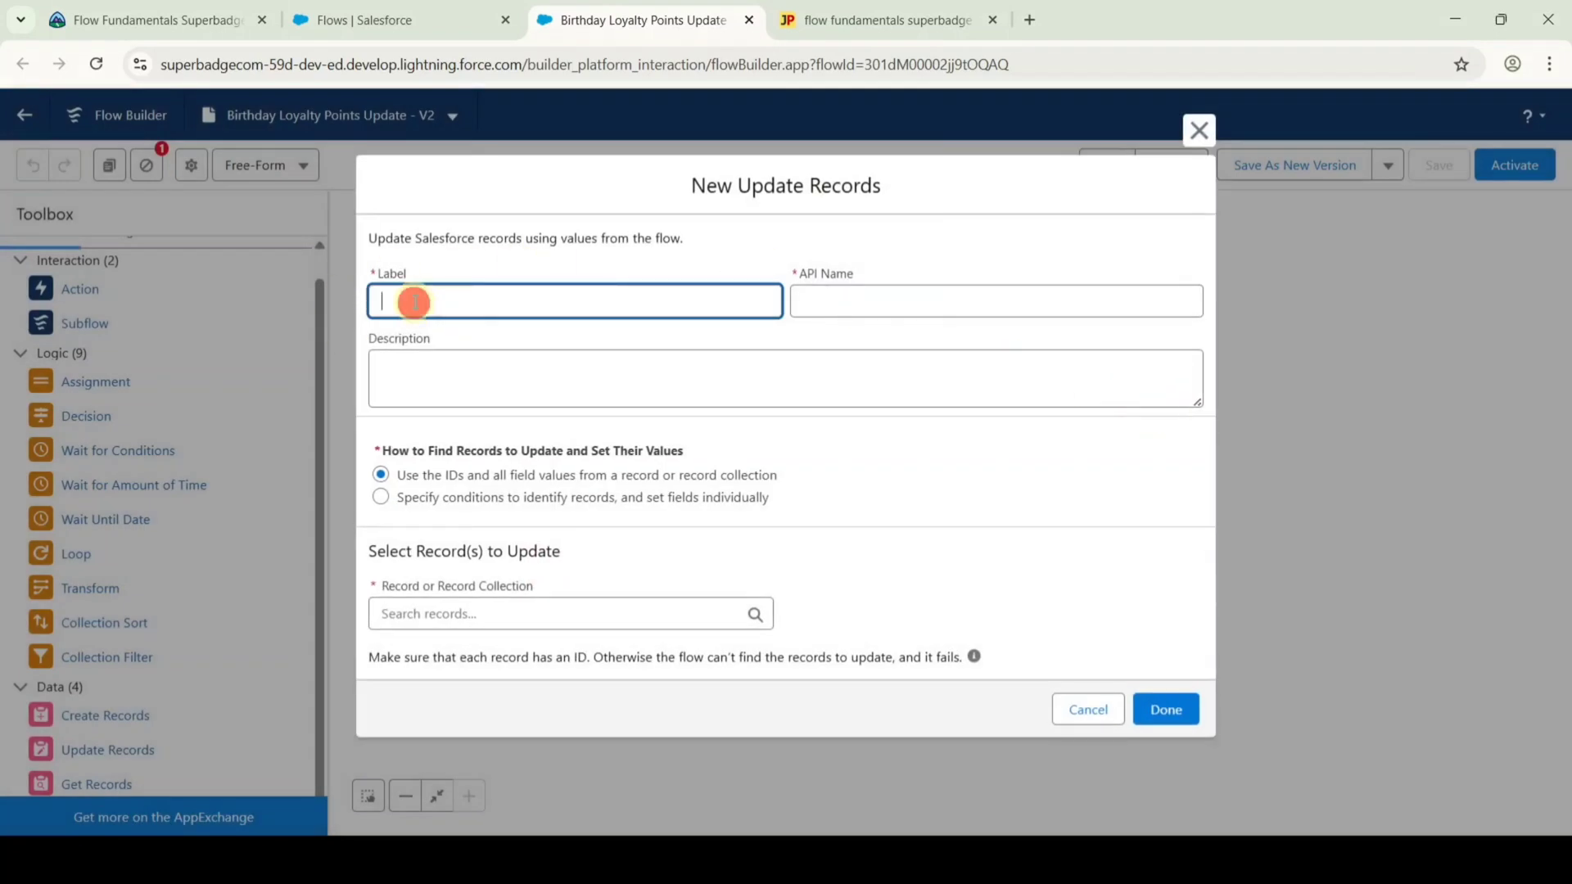
type("update")
left_click(434, 265)
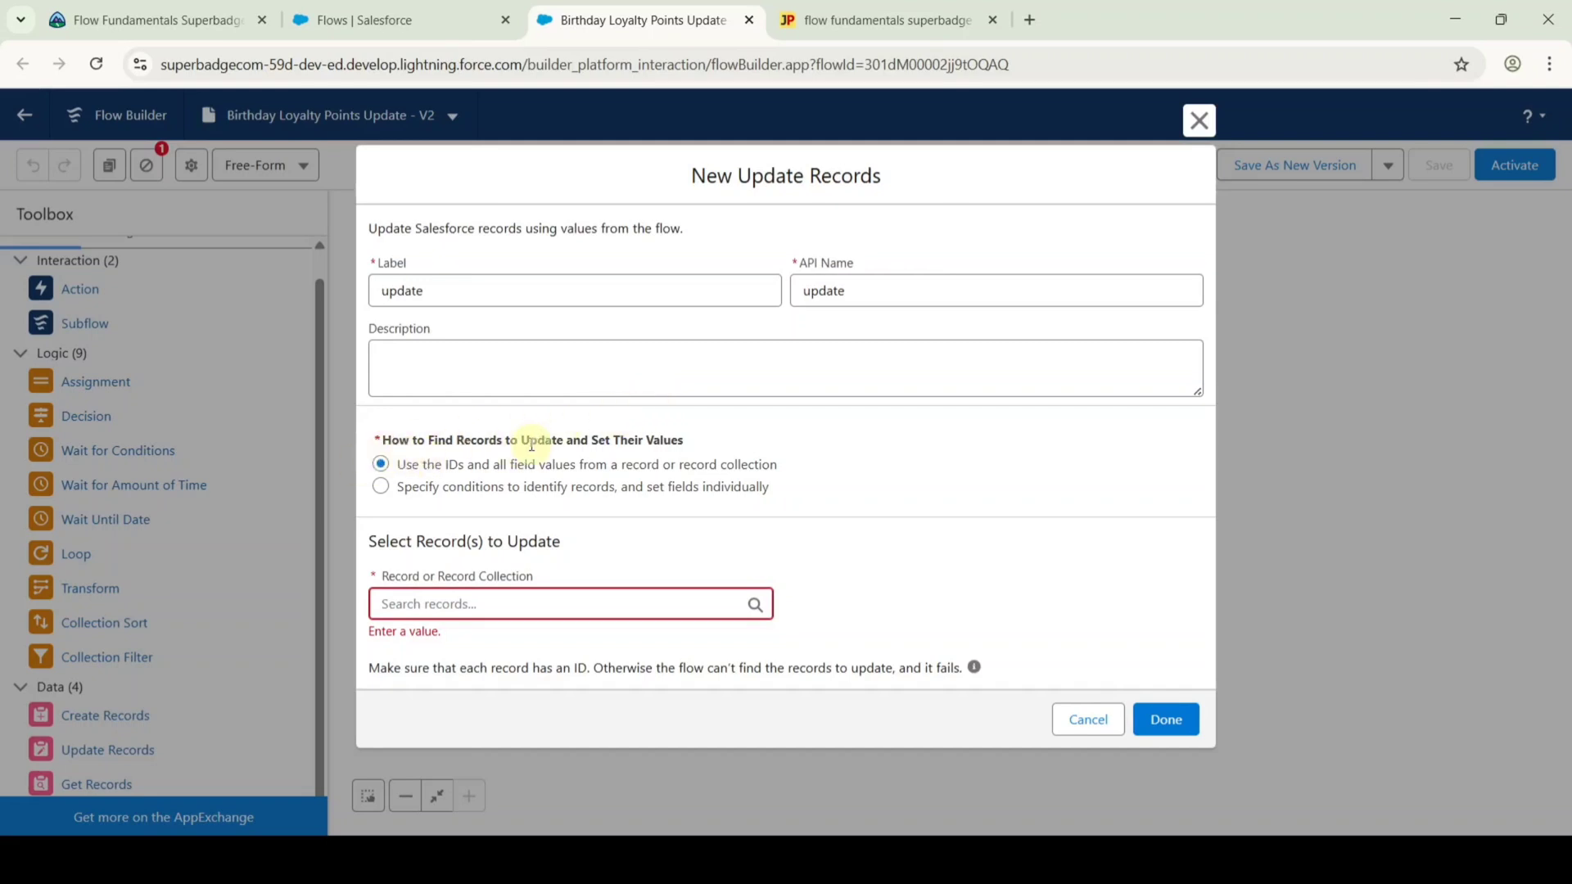
Set the element to specify conditions and set fields individually, on the Contact object, with None—Update All Contact Records as condition requirement.
left_click(381, 487)
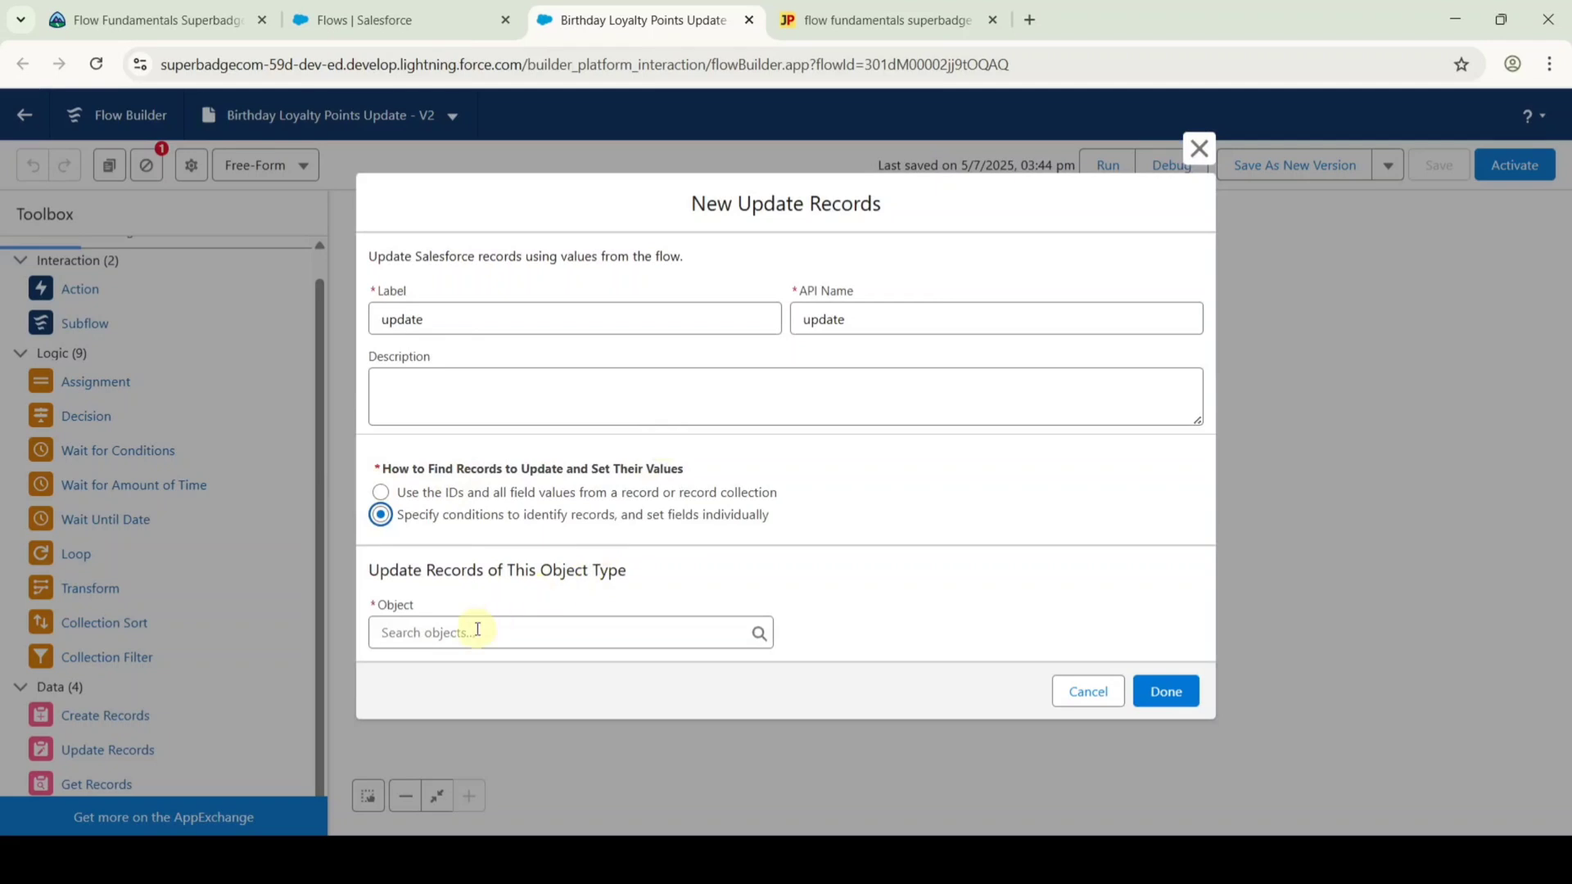
left_click(477, 631)
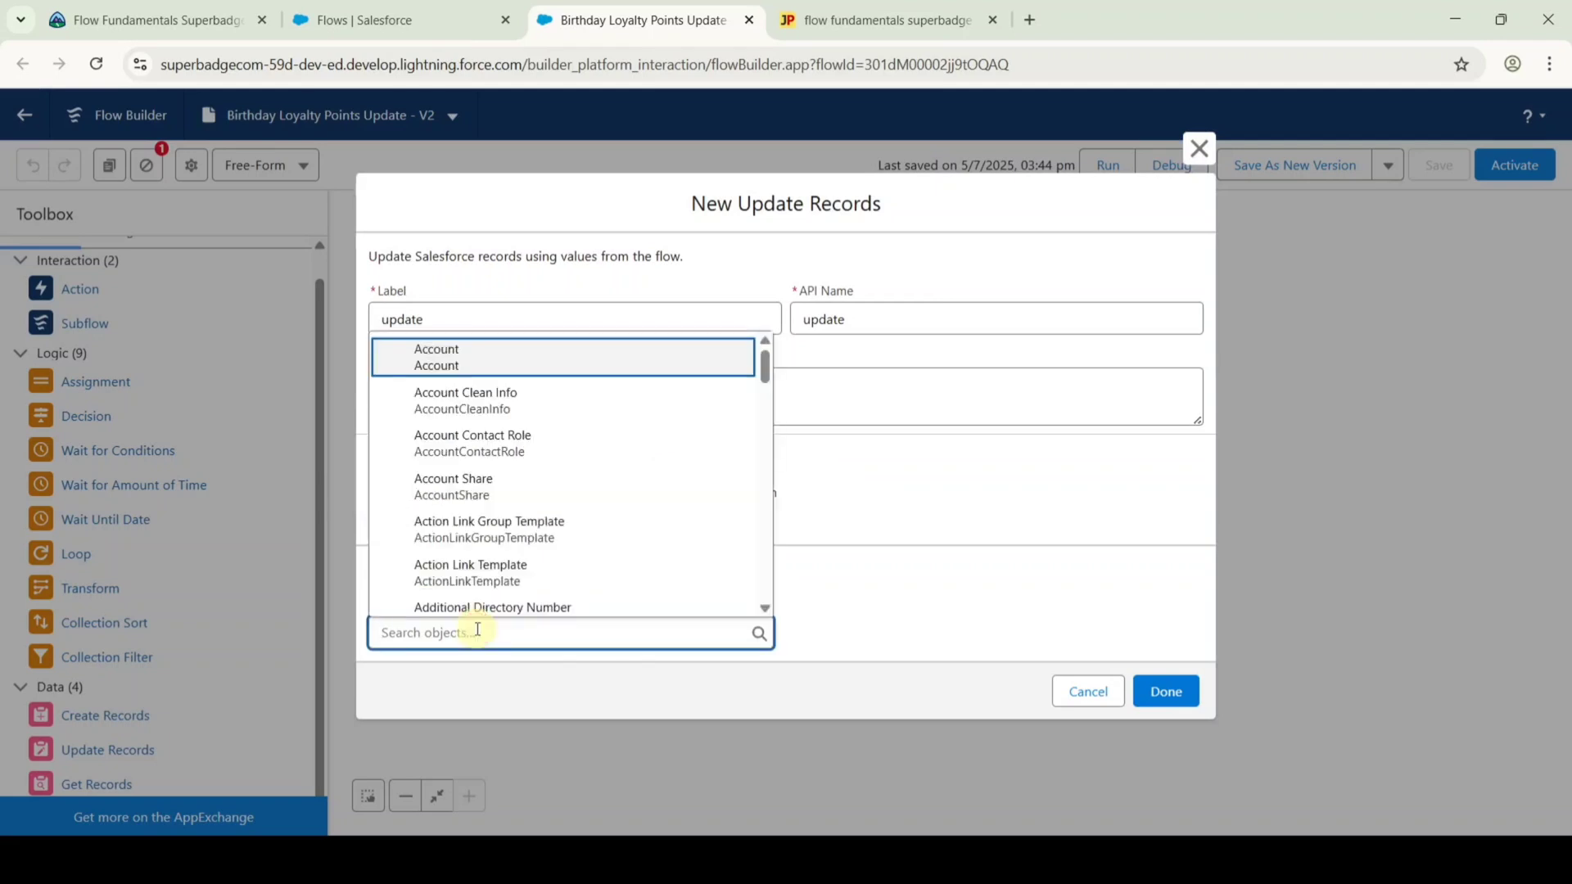
type("conta")
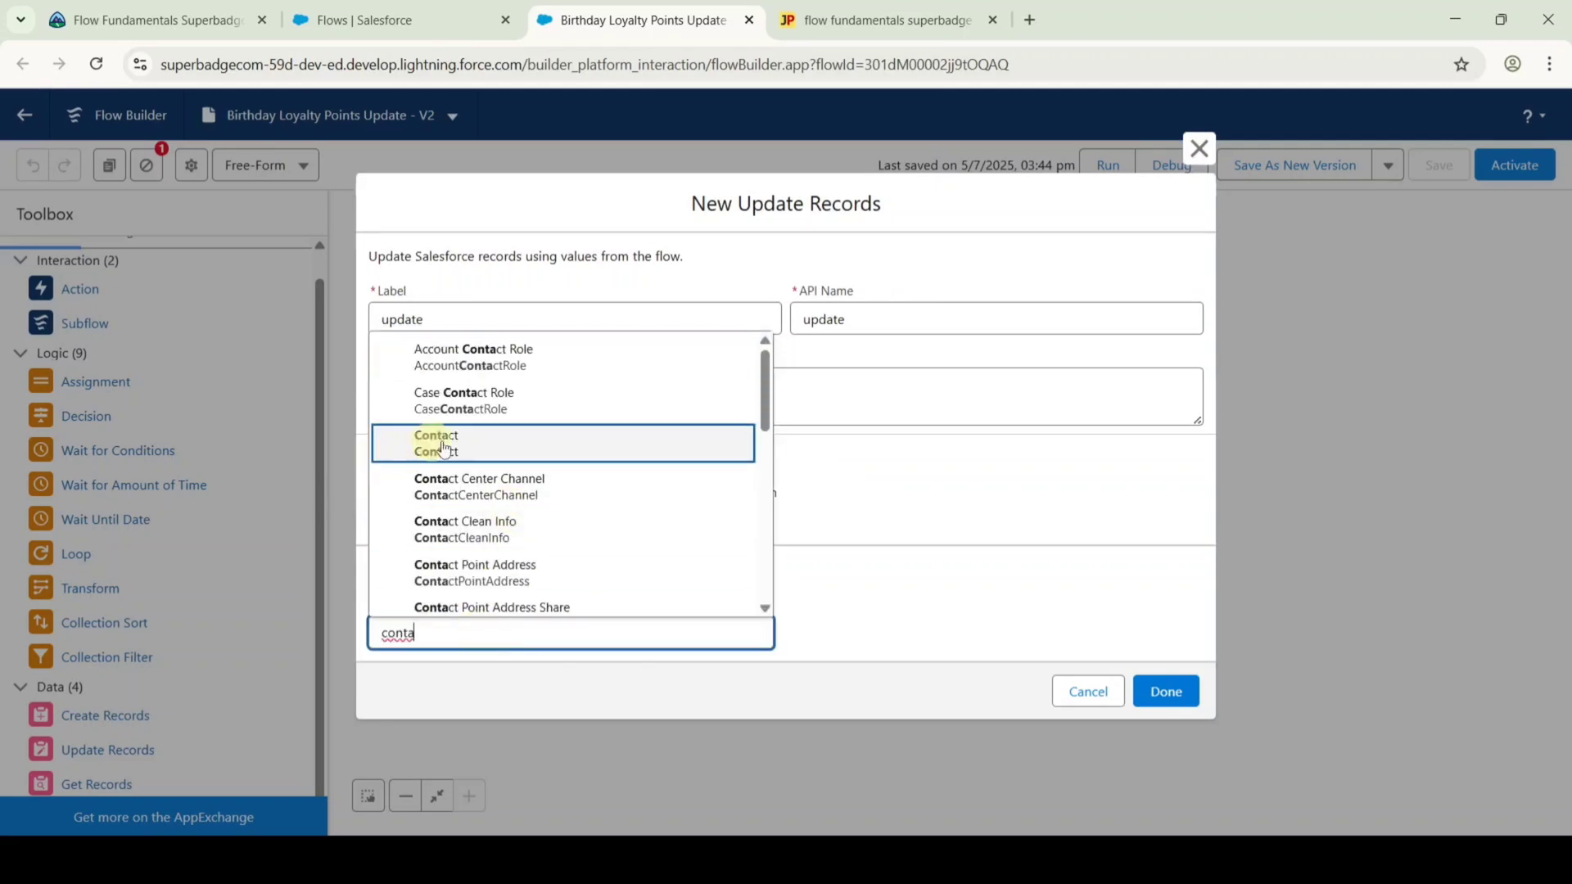
left_click(443, 449)
scroll(648, 521, "down", 1)
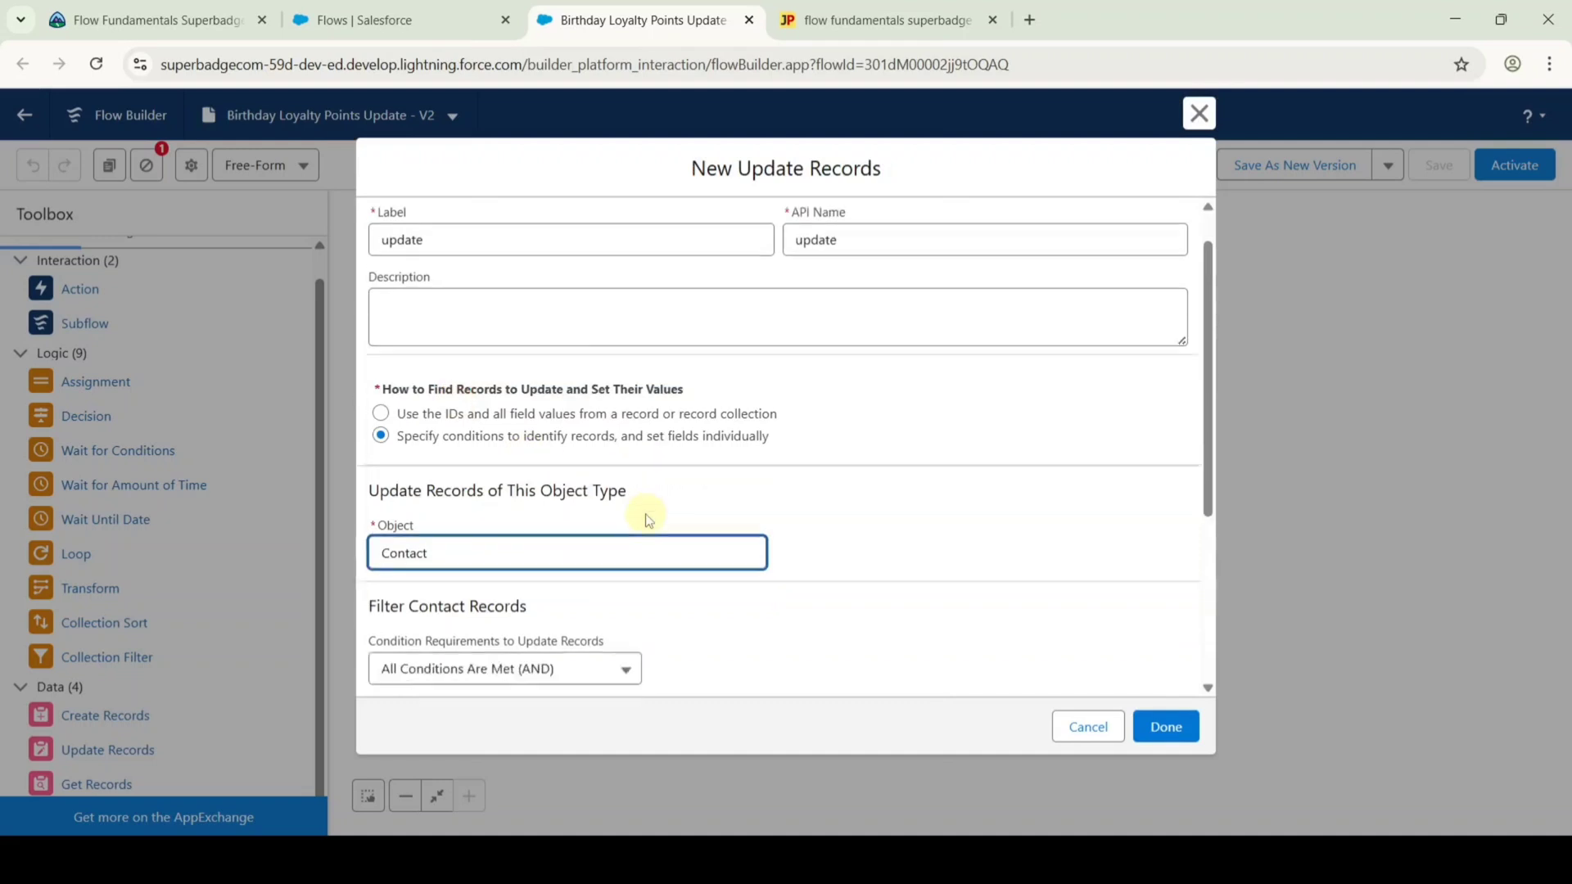
scroll(648, 520, "down", 2)
left_click(468, 511)
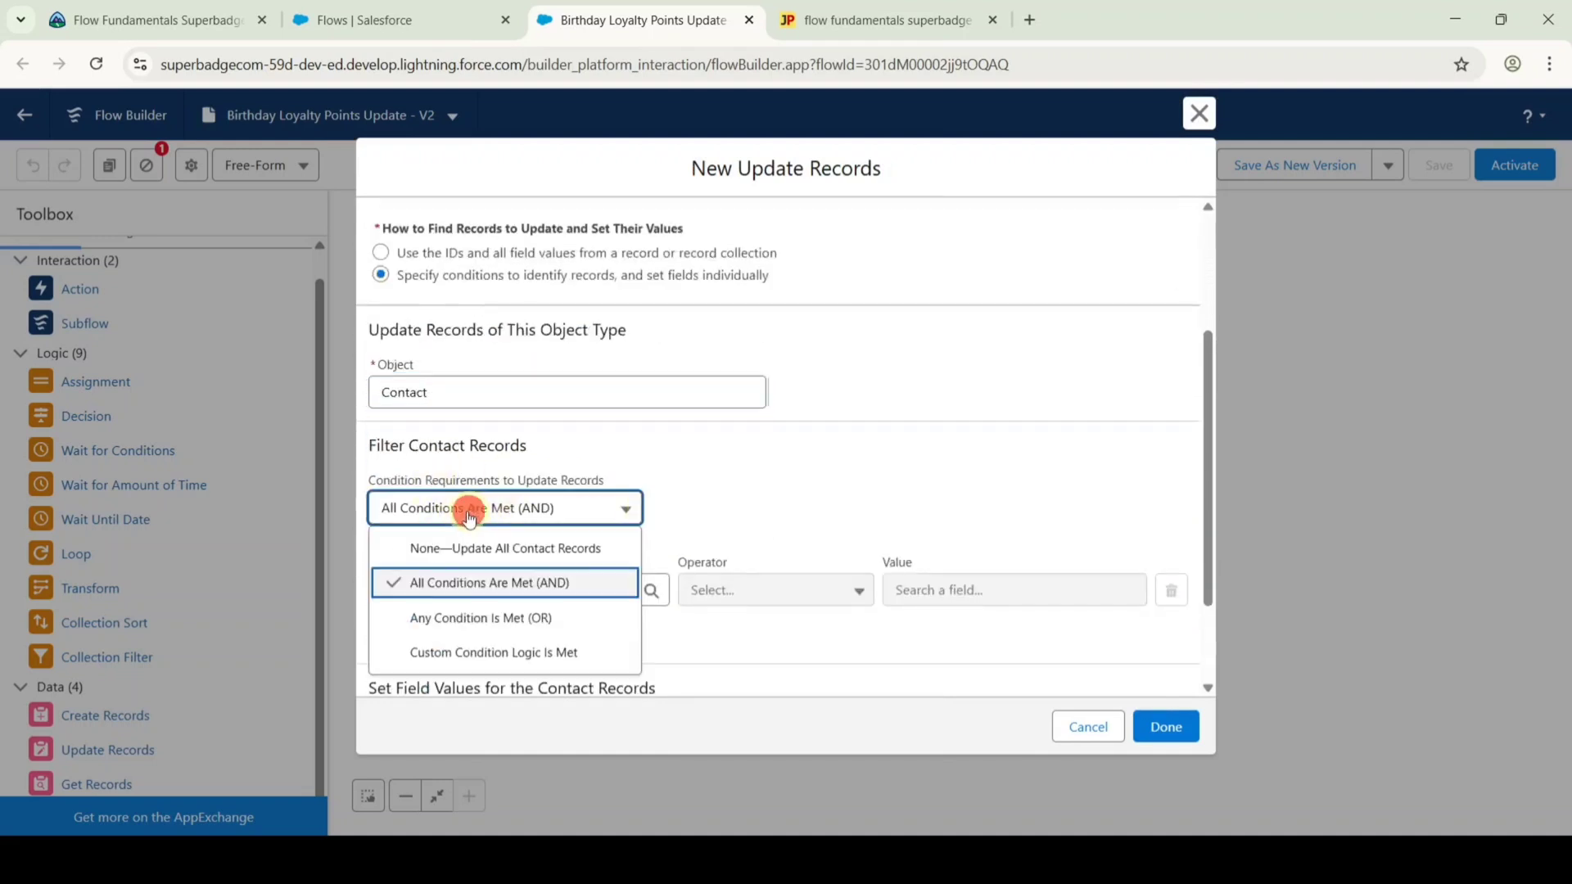
left_click(505, 549)
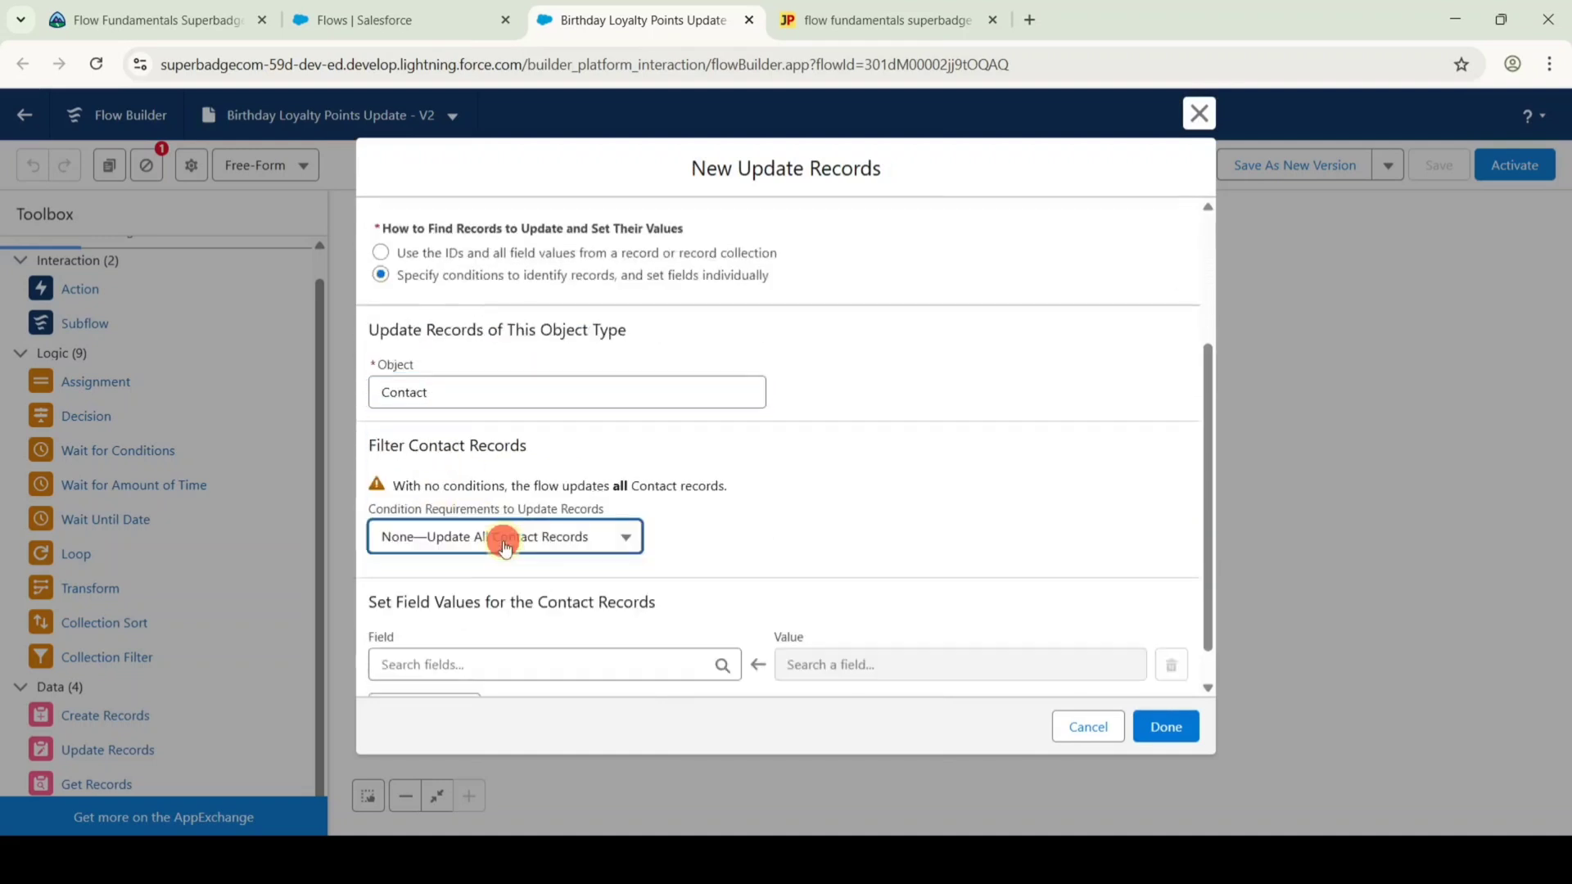
Choose Loyalty Points as the Contact field whose value the update element sets.
scroll(696, 524, "down", 1)
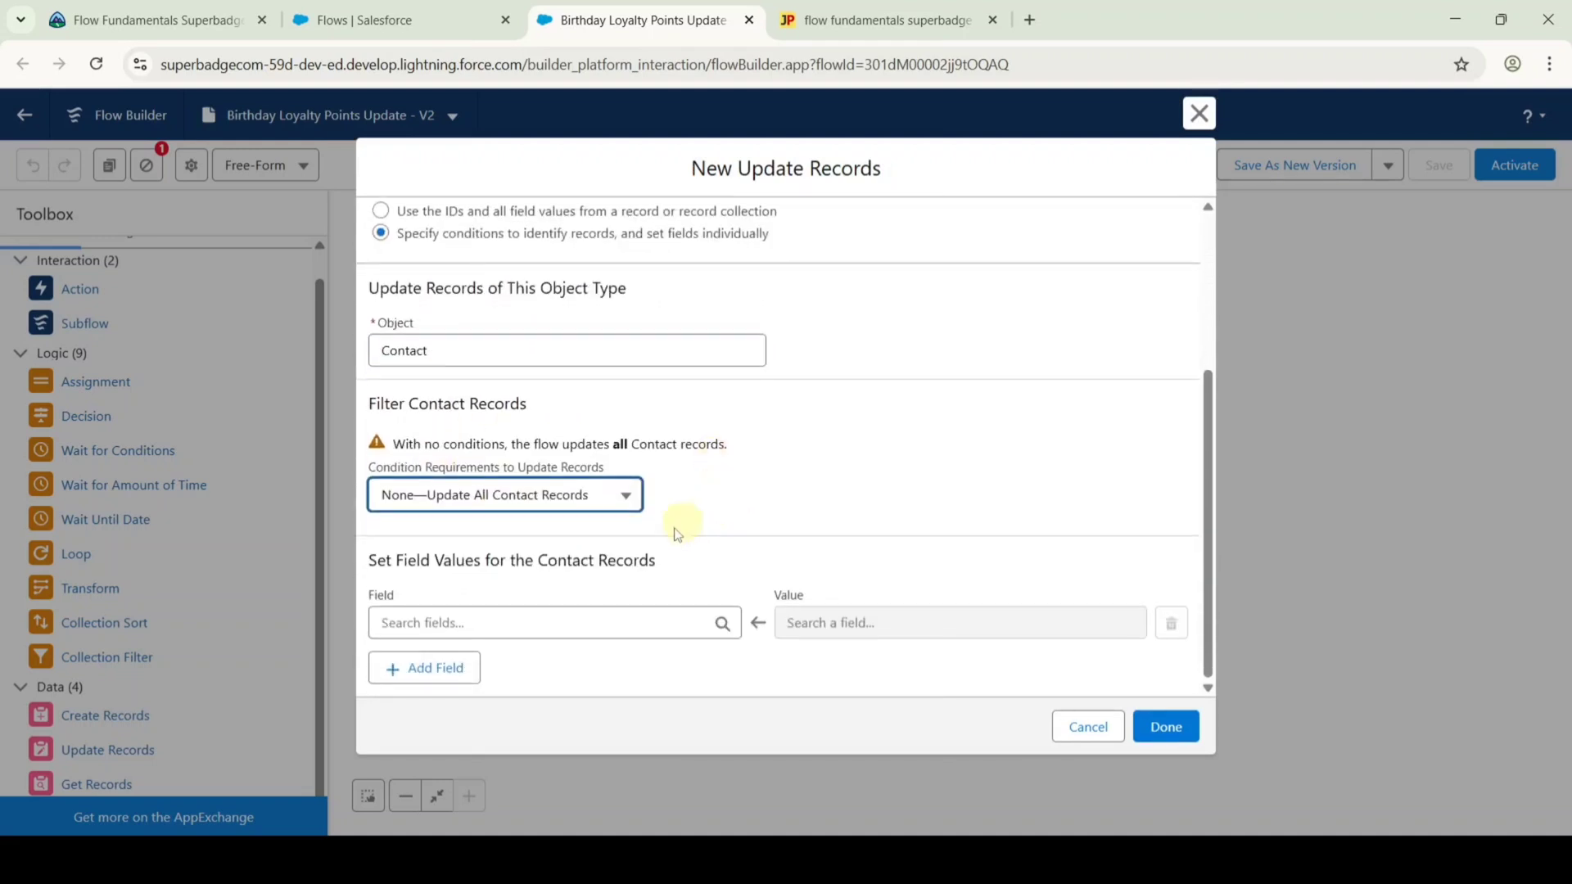
left_click(475, 629)
type("loy")
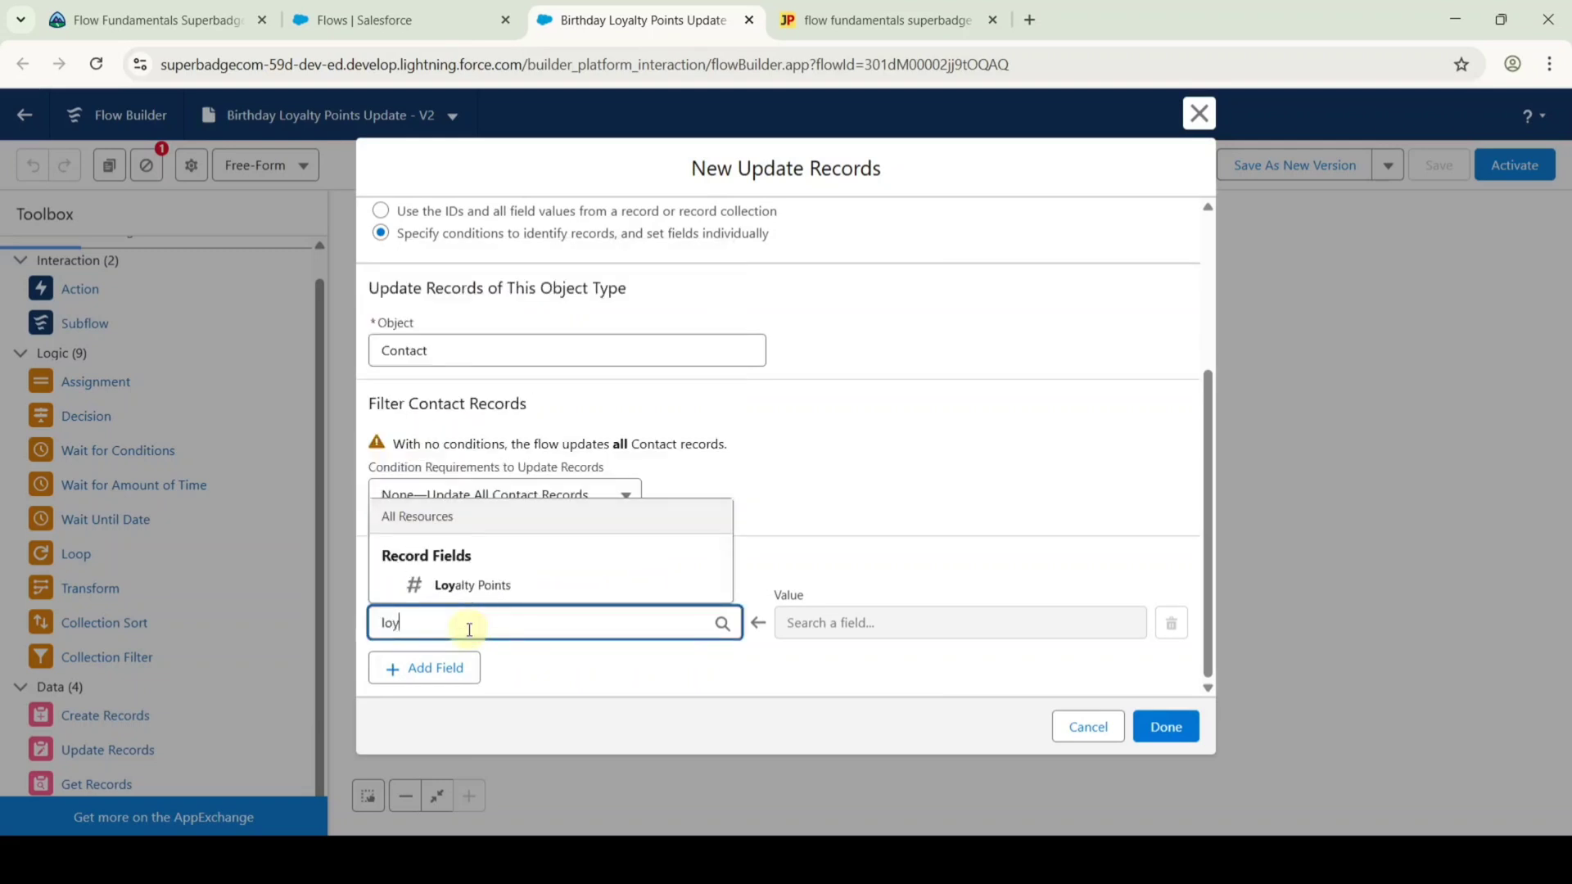
left_click(458, 586)
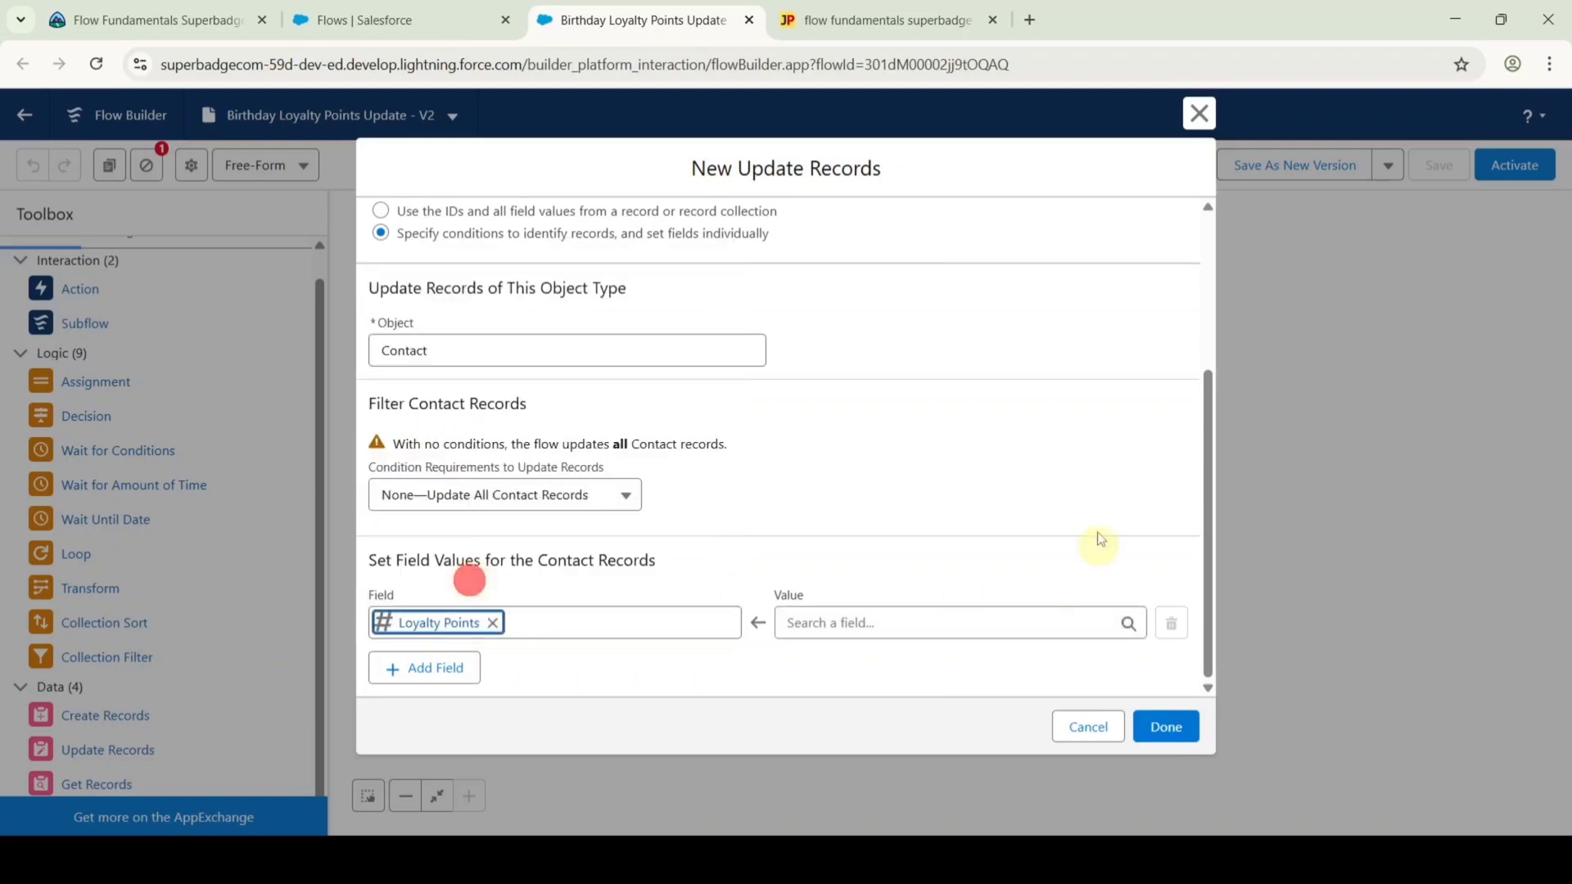
Start a new Formula resource for the Loyalty Points value, with API name points and data type Number.
left_click(891, 620)
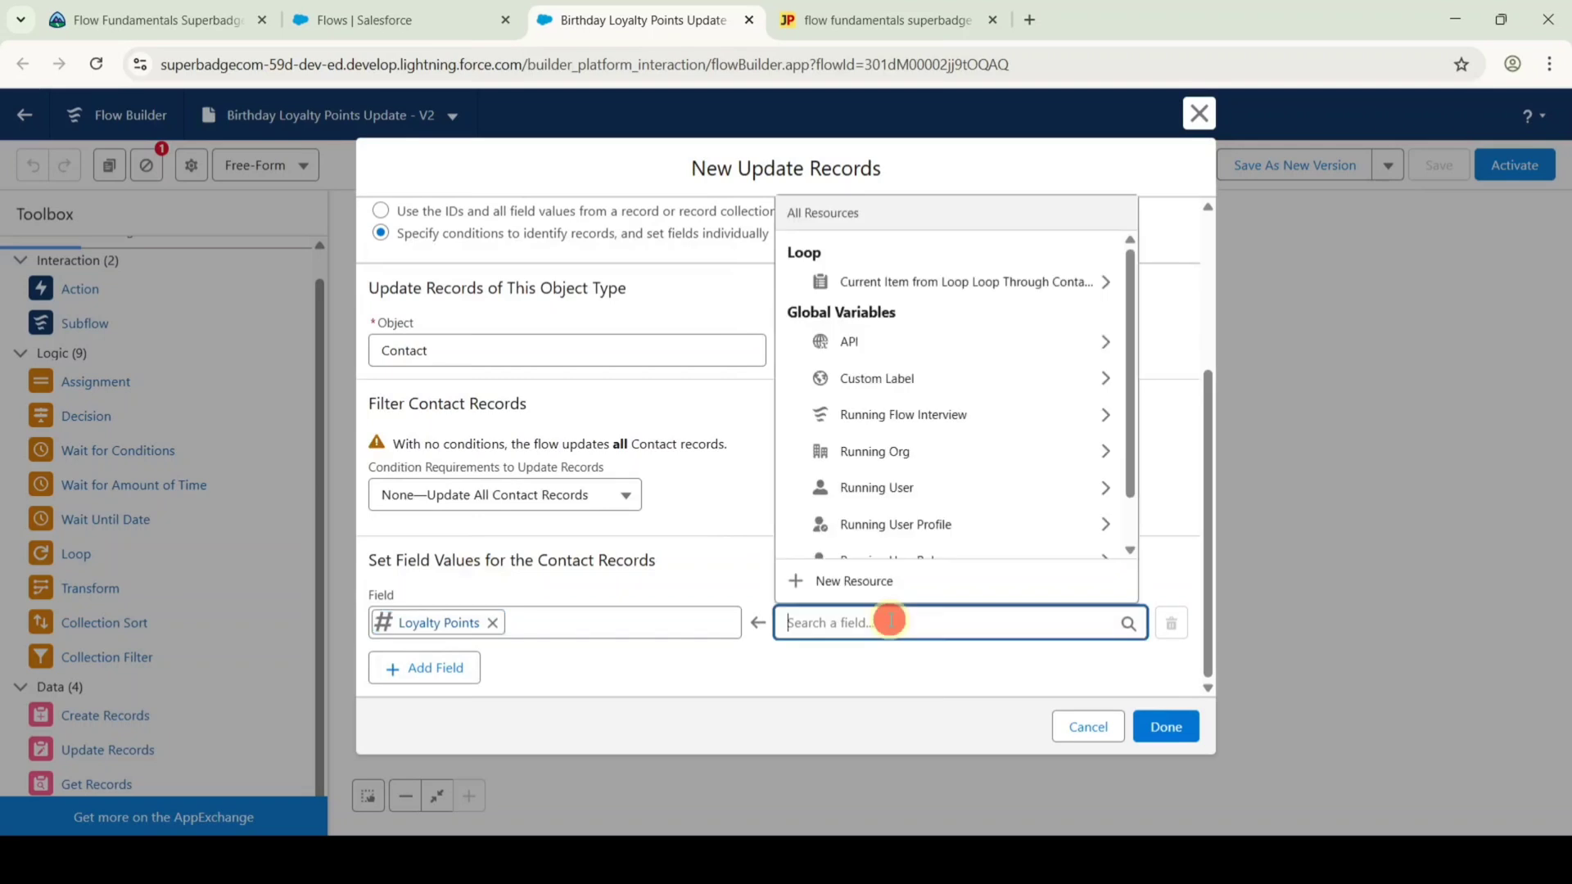
left_click(856, 583)
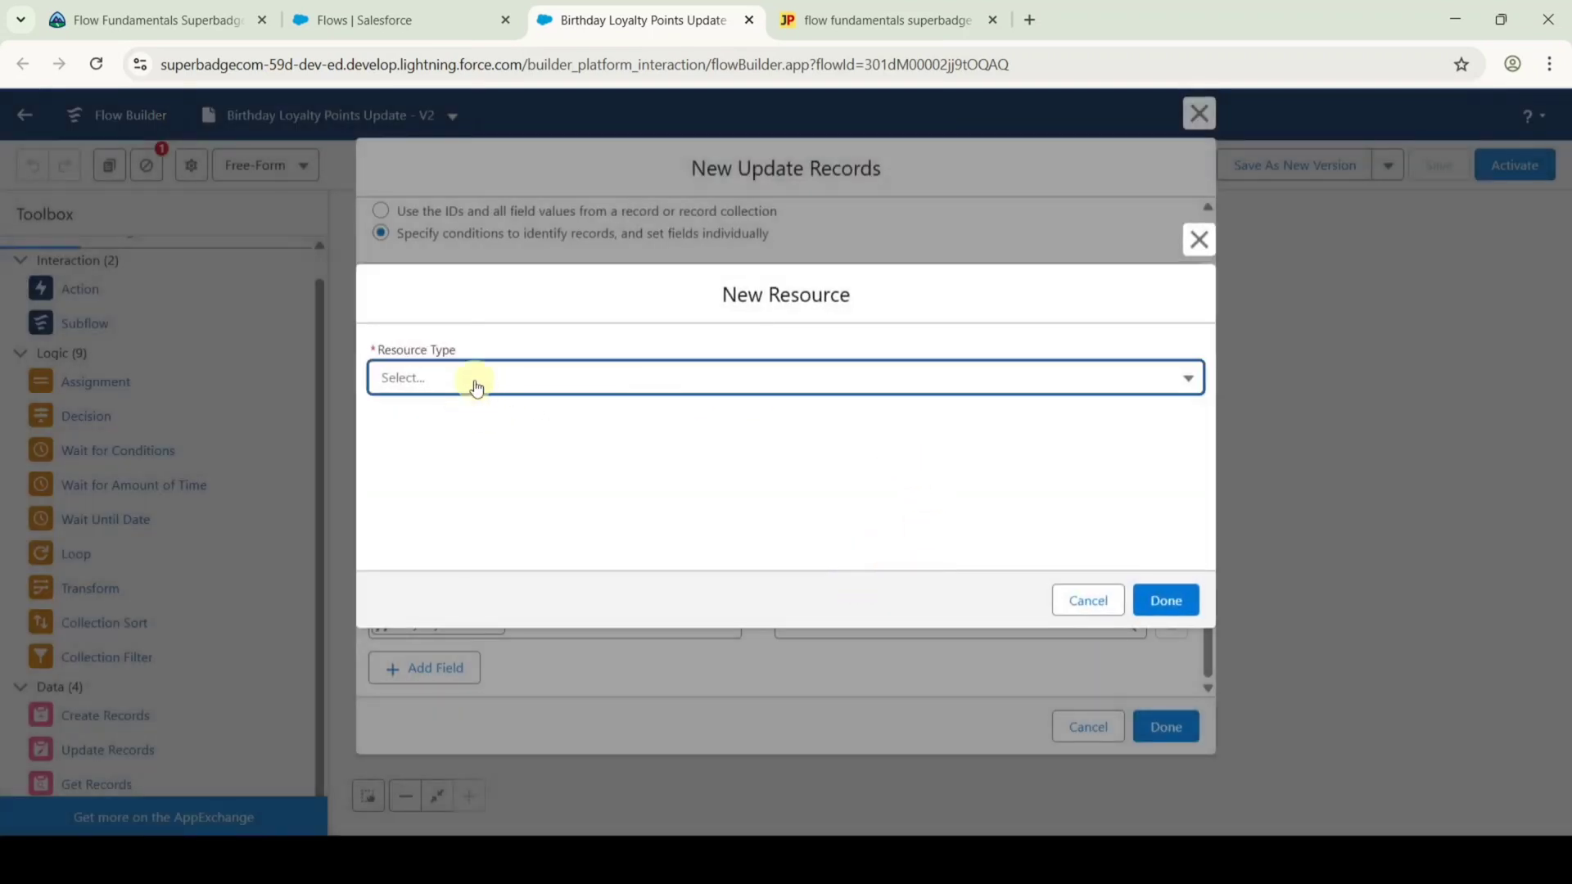
left_click(477, 383)
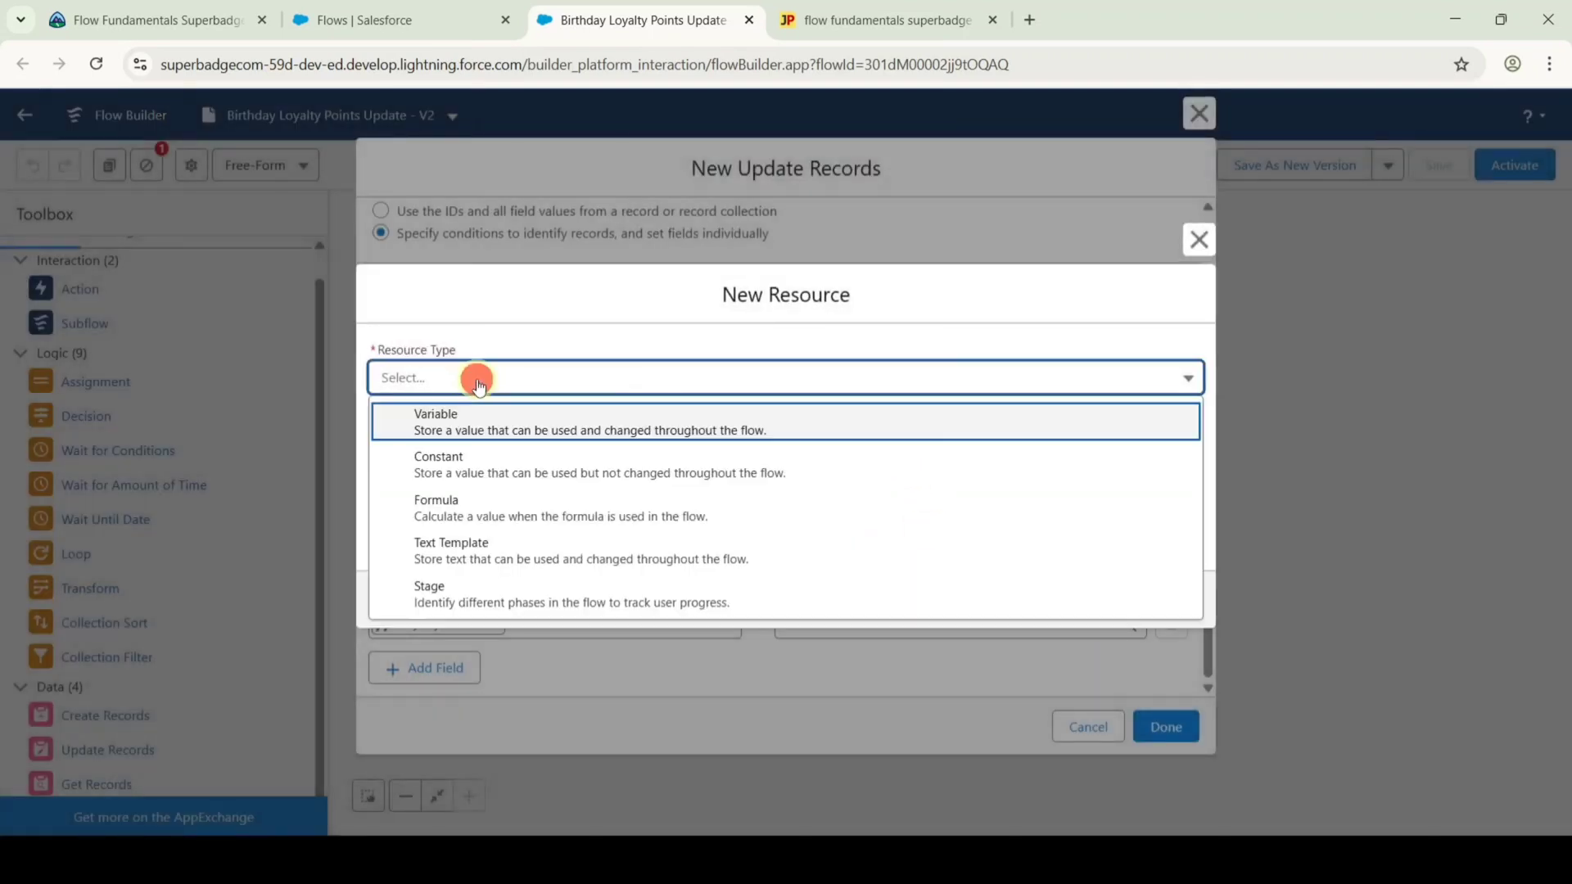
left_click(472, 507)
left_click(474, 335)
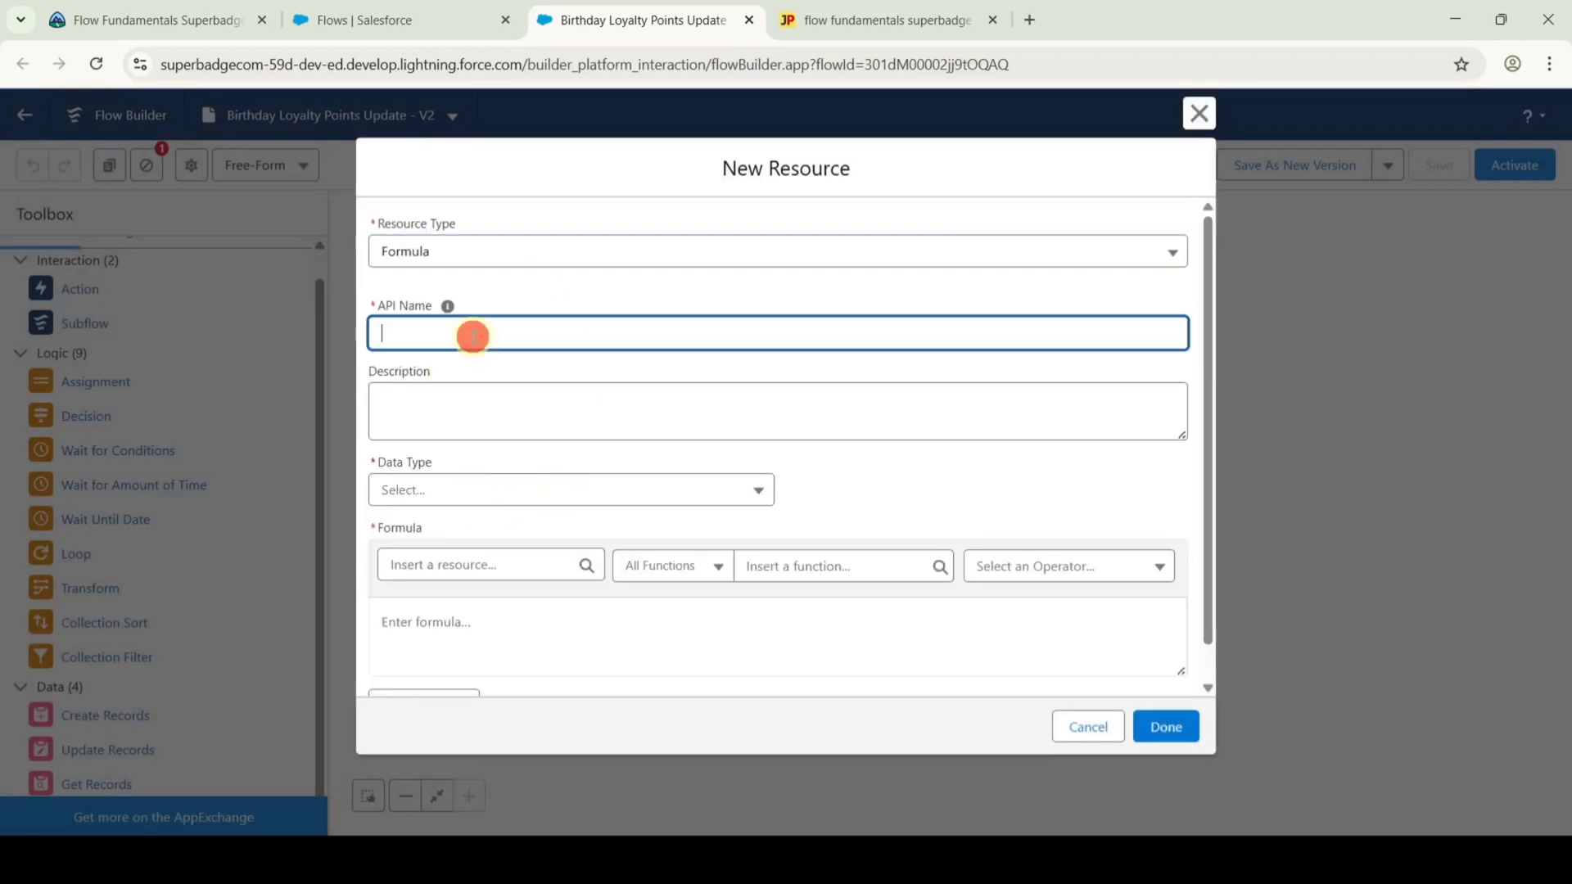
type("points")
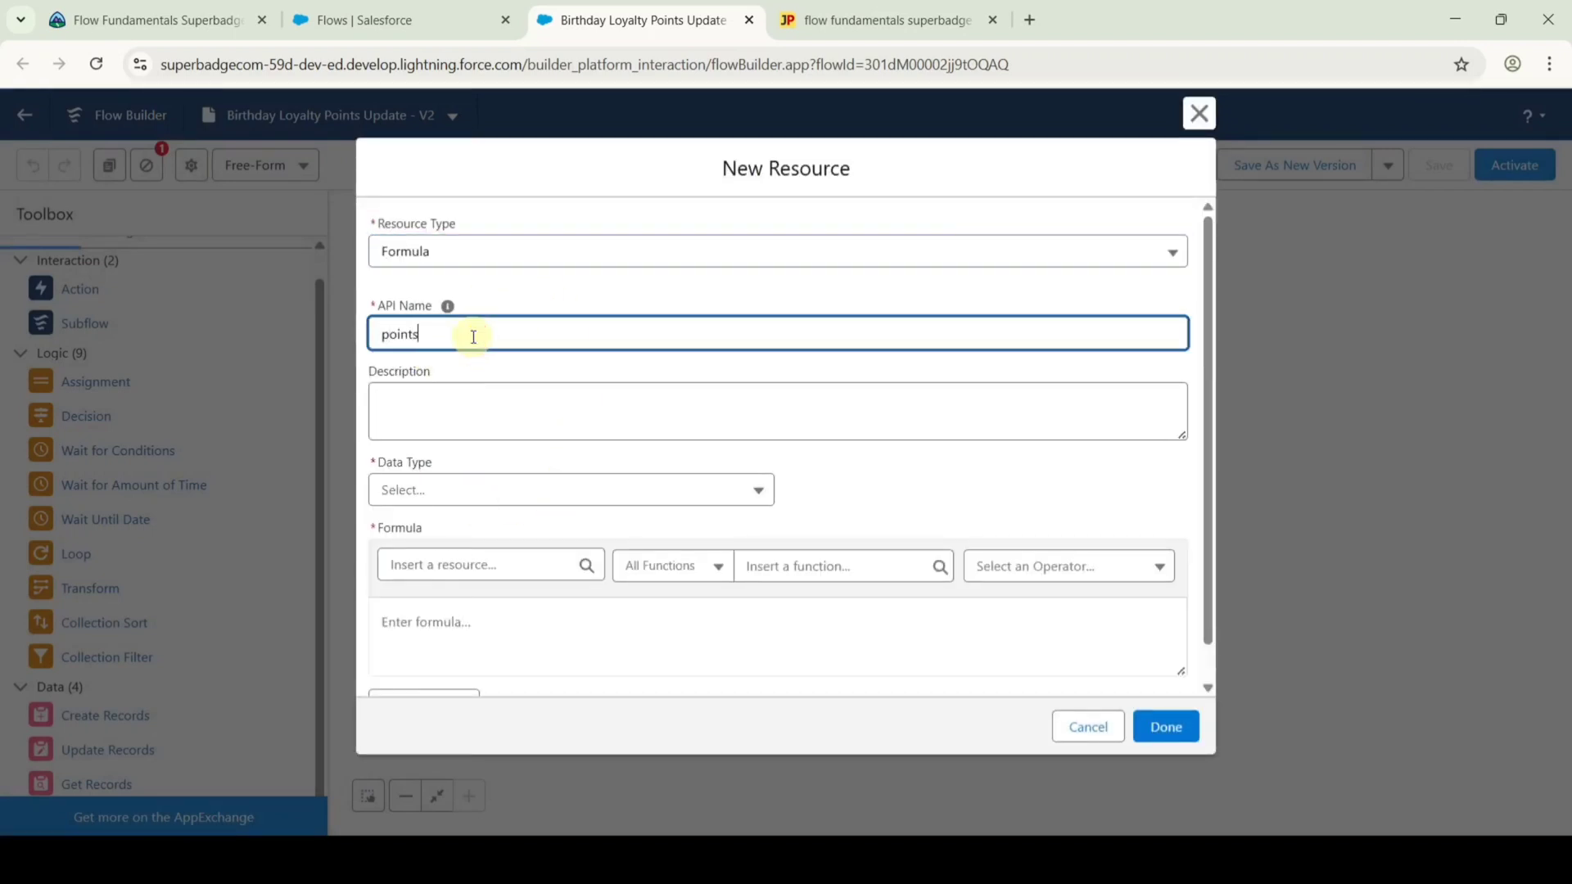
left_click(454, 493)
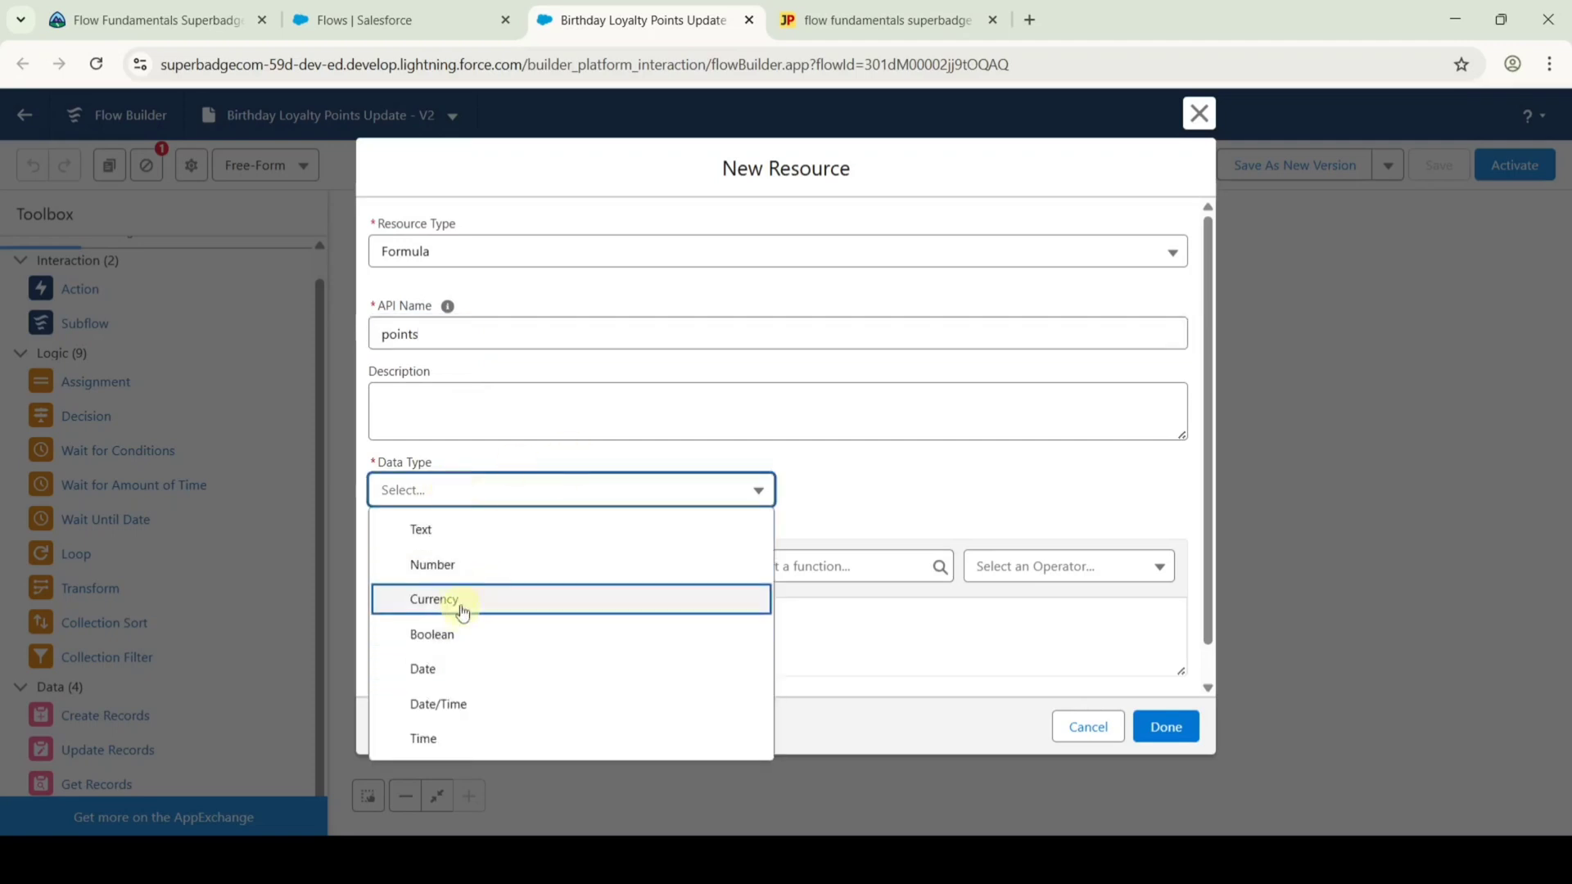
left_click(451, 565)
scroll(565, 446, "down", 2)
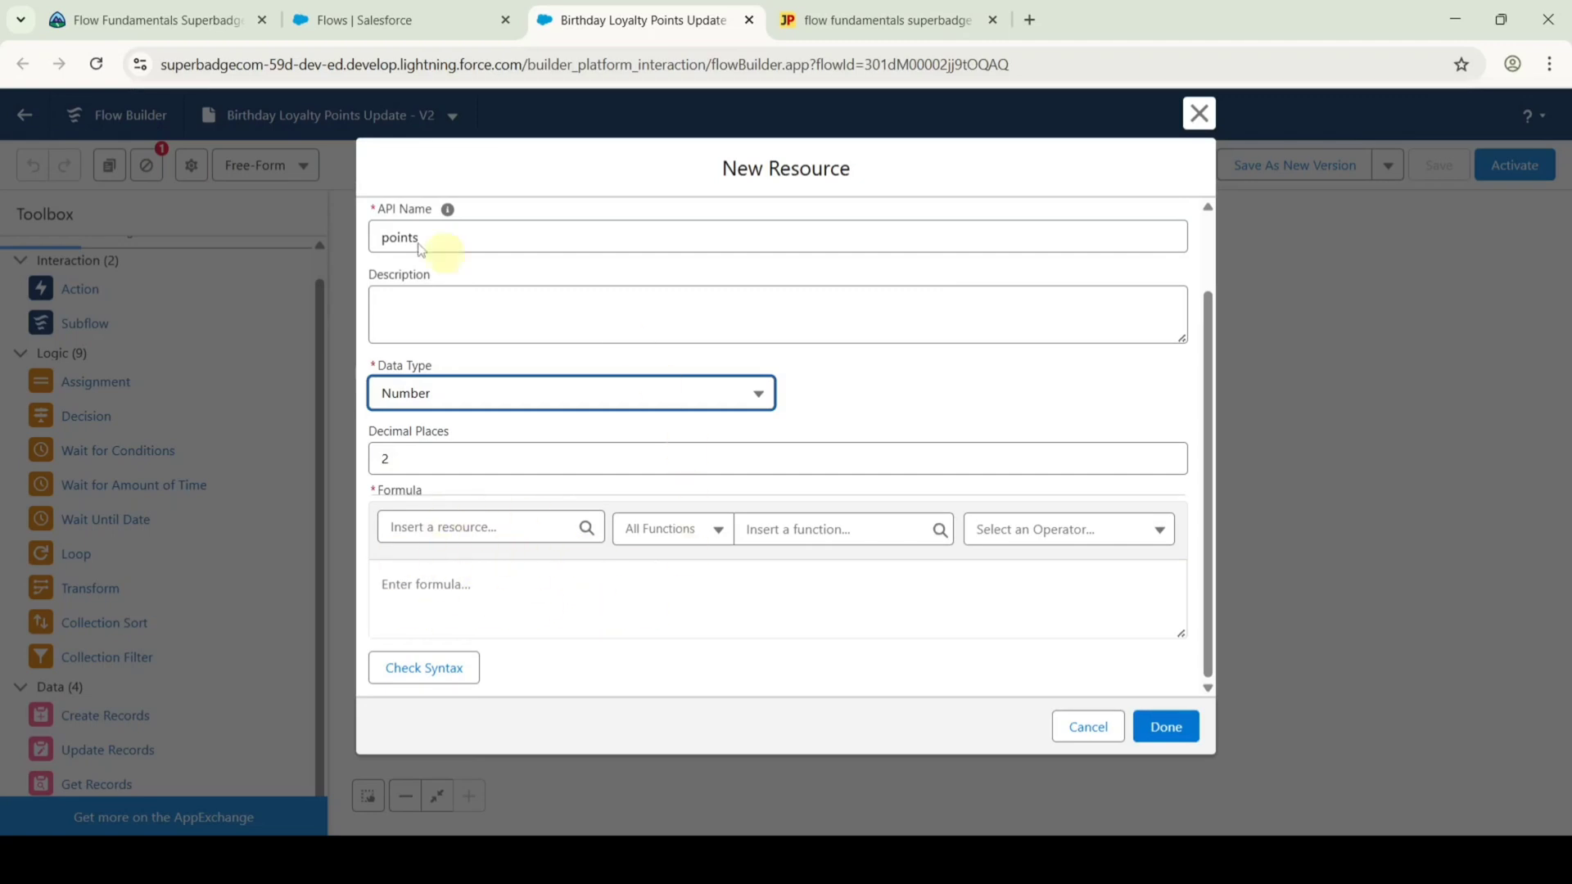
Switch to the Trailhead superbadge page and copy the Case logic for the special birthday points.
left_click(158, 18)
scroll(901, 565, "up", 4)
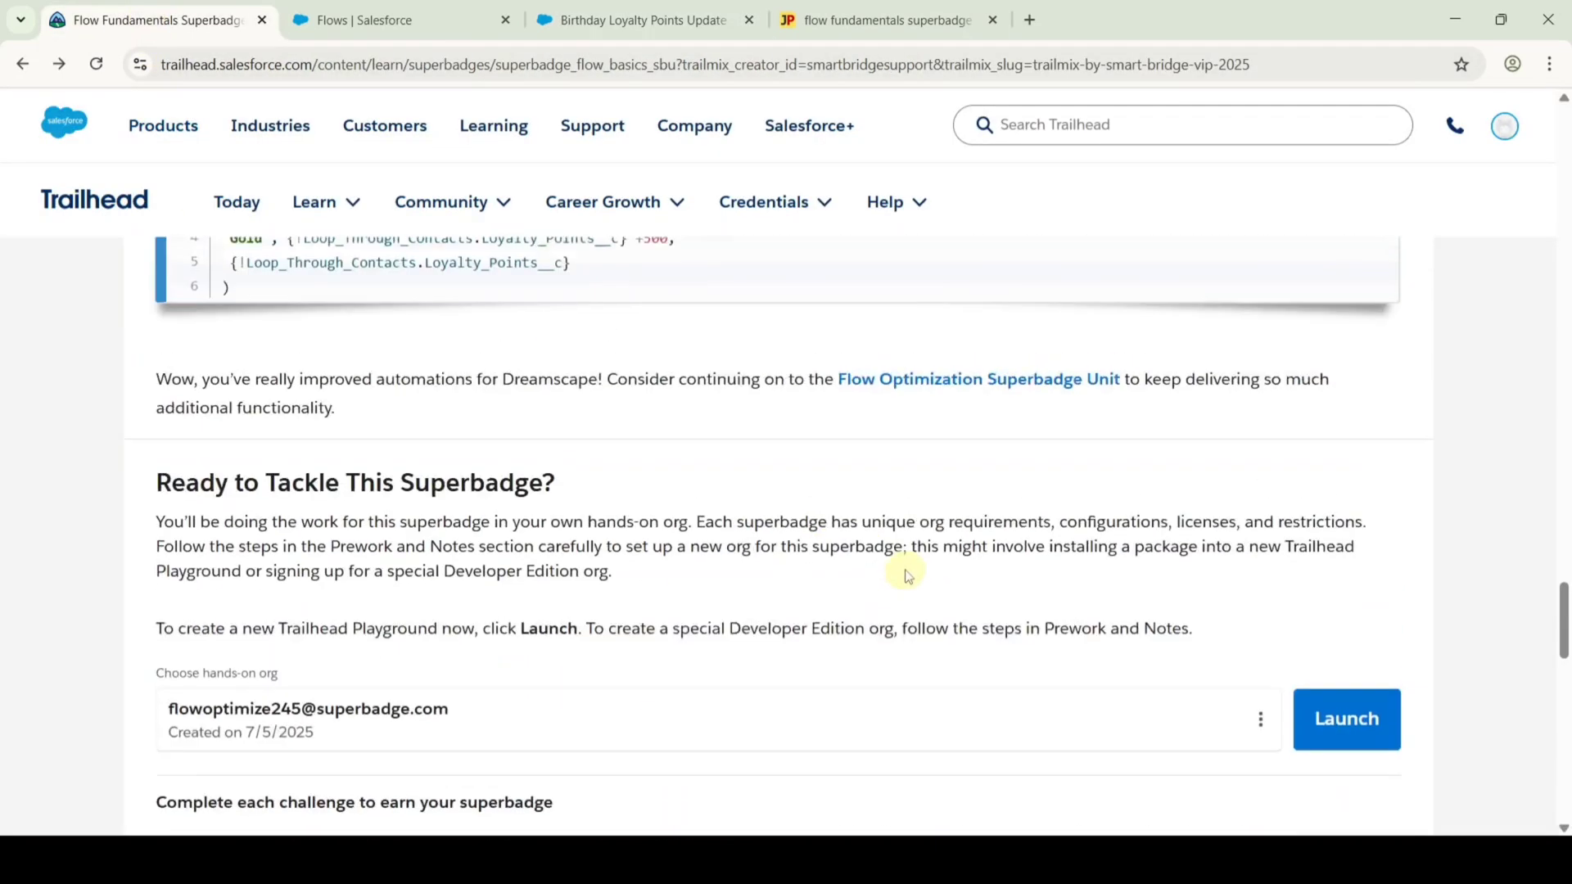
scroll(909, 576, "up", 4)
left_click(1382, 454)
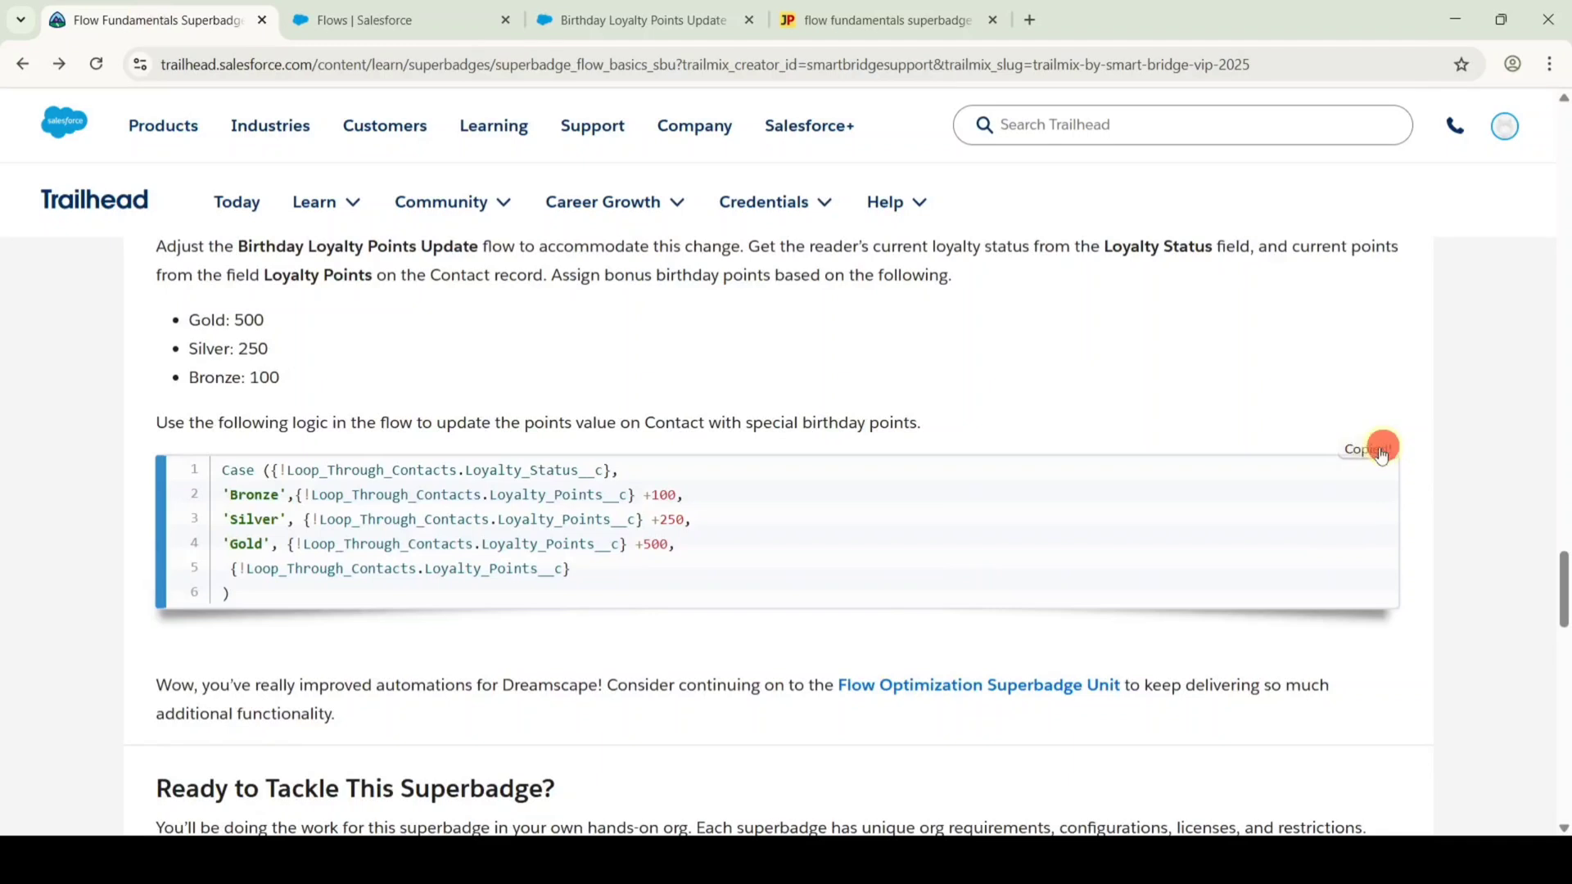
Return to the flow, paste the copied Case logic as the points formula, check its syntax and accept the resource.
left_click(701, 6)
left_click(597, 607)
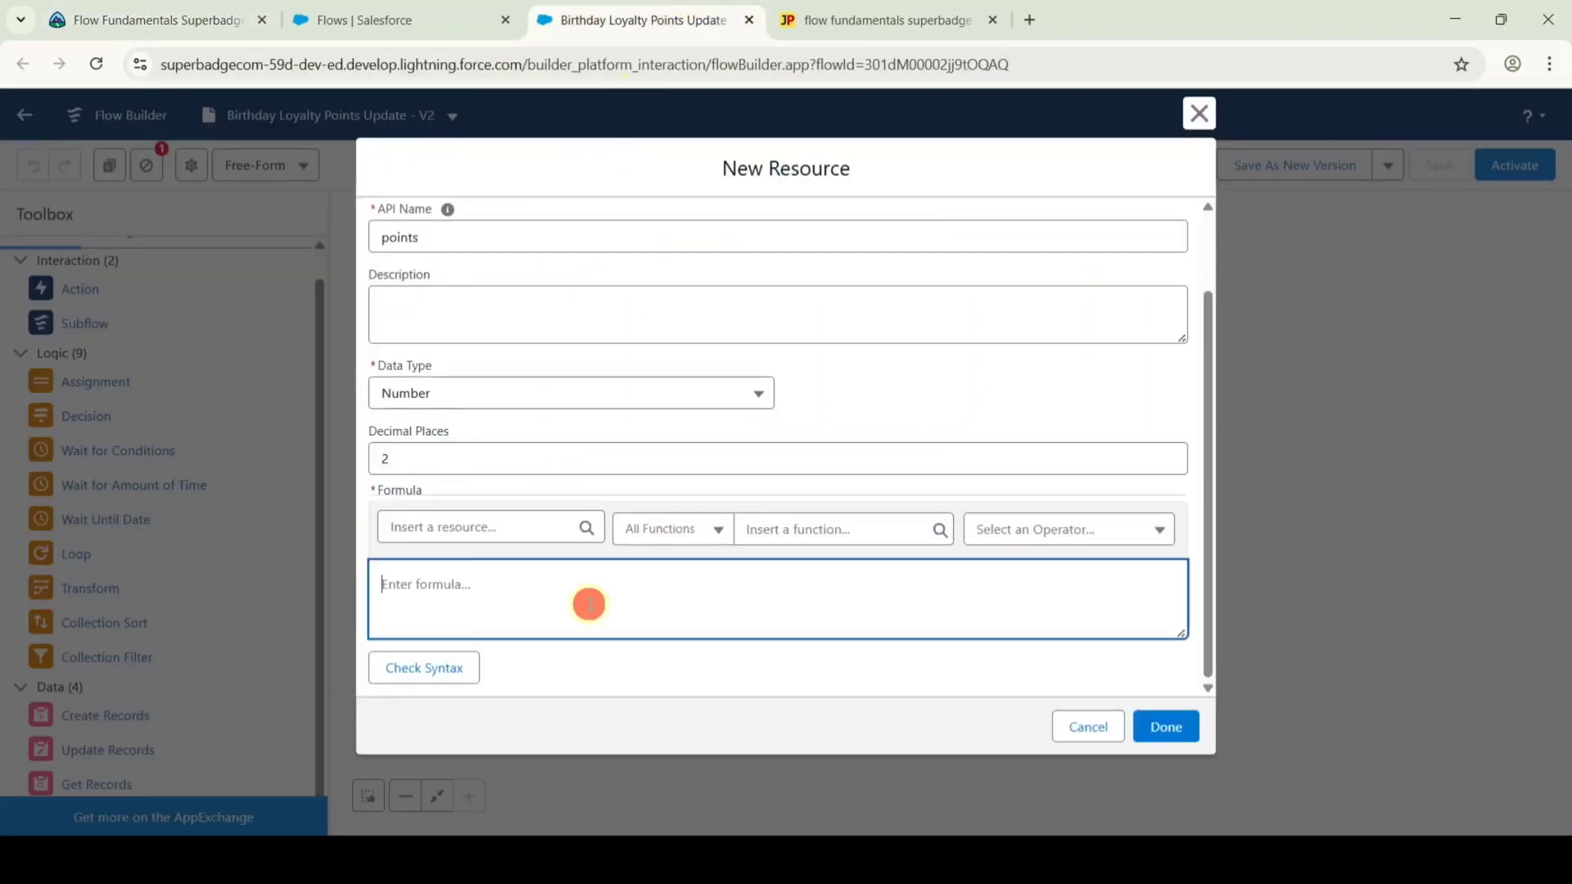
key("ctrl+v")
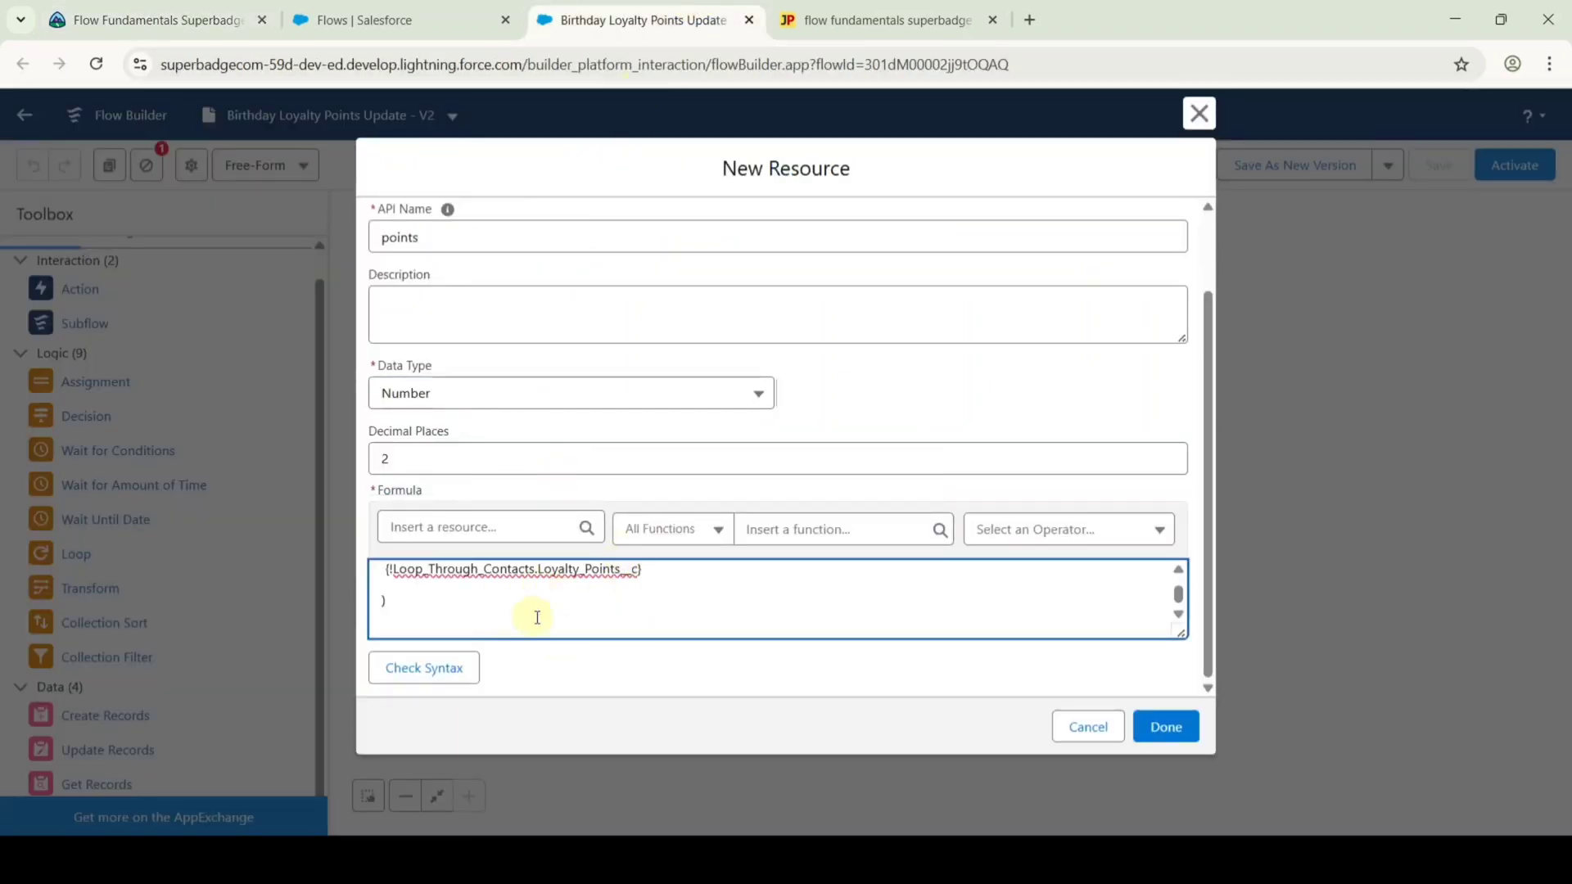
left_click(421, 684)
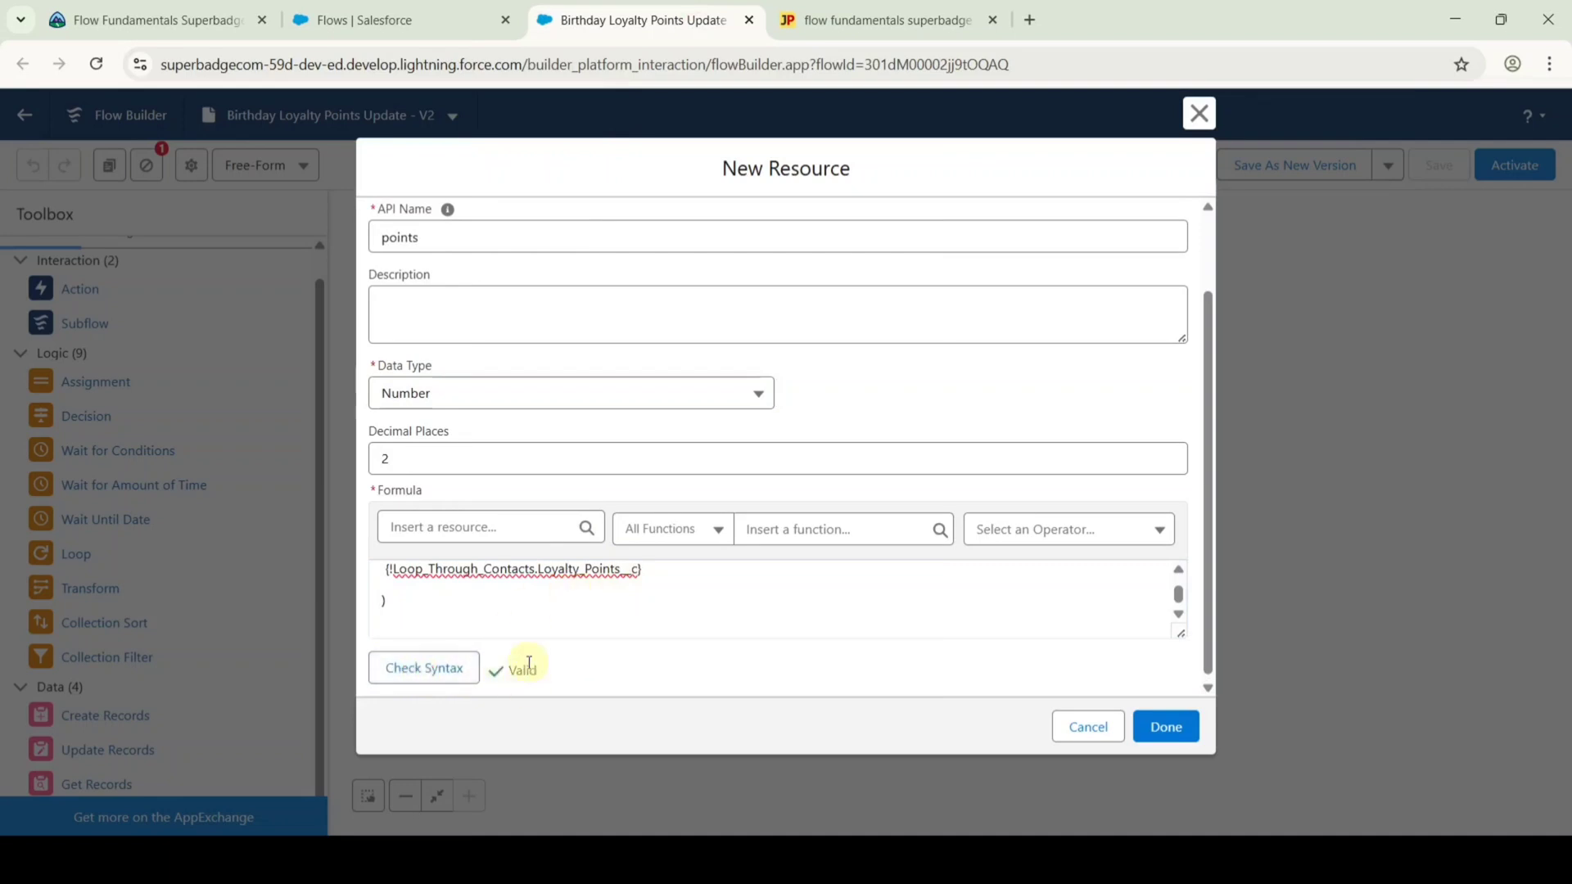
left_click(1167, 727)
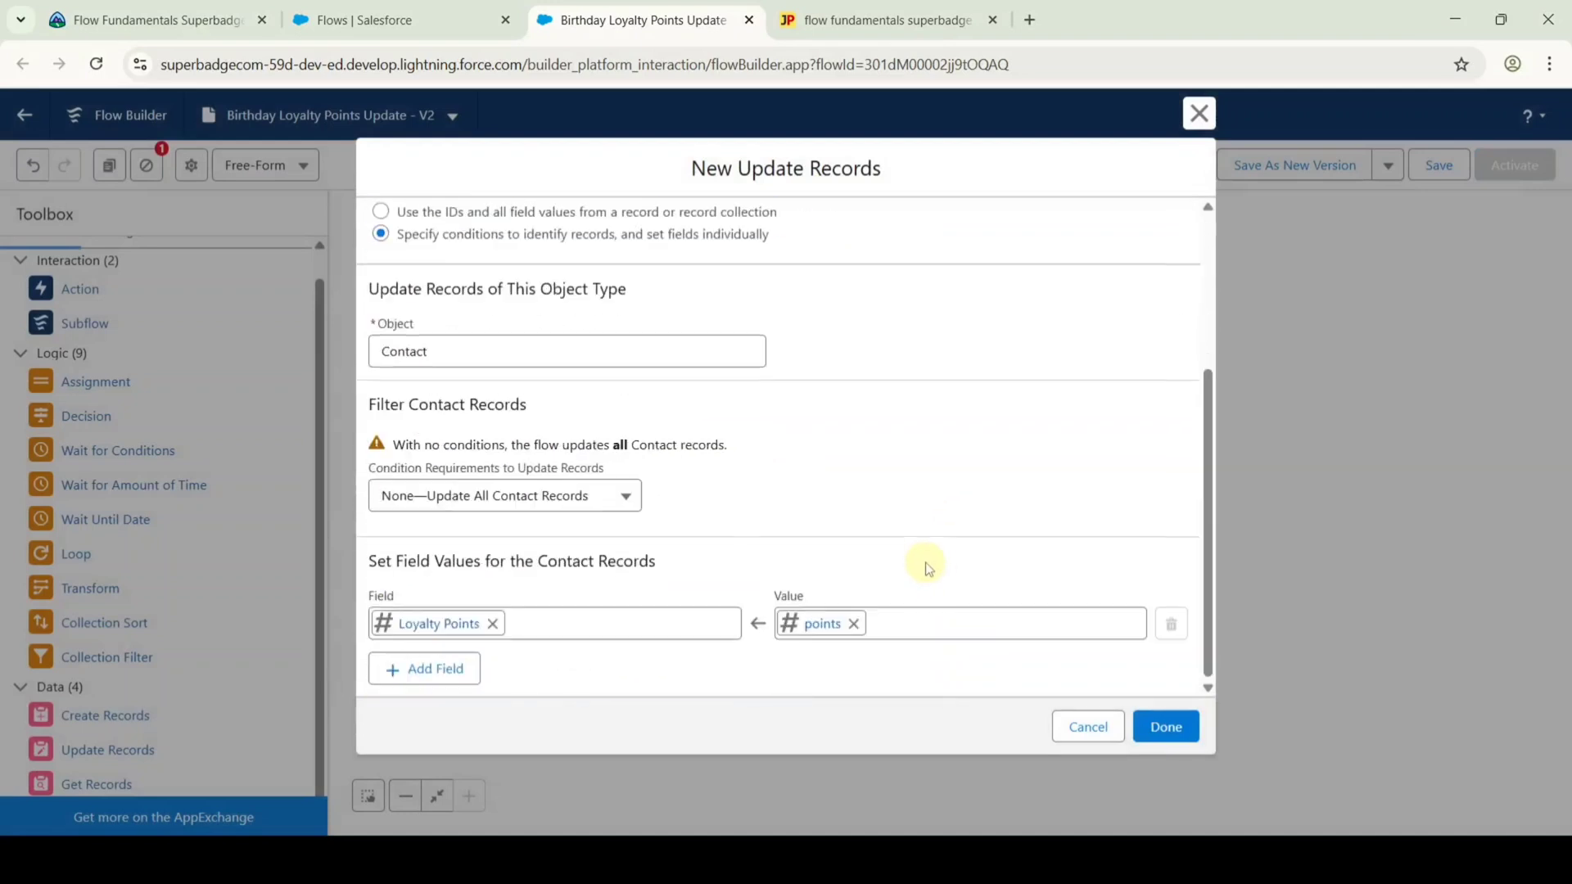
Review the Contact update settings and accept the new Update Records element.
left_click(863, 673)
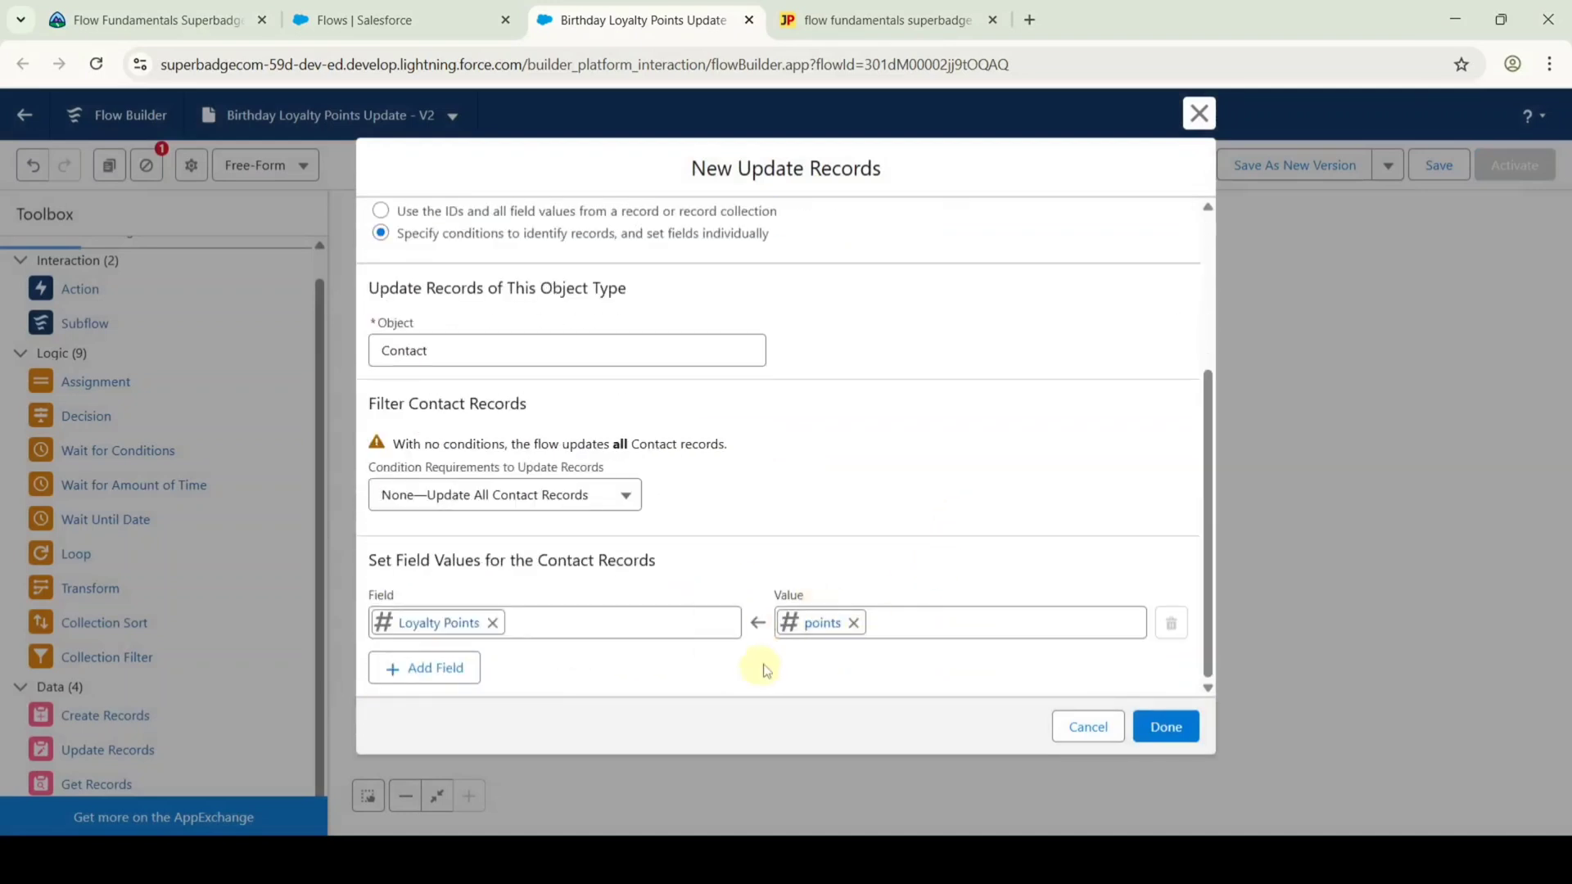
scroll(903, 670, "up", 3)
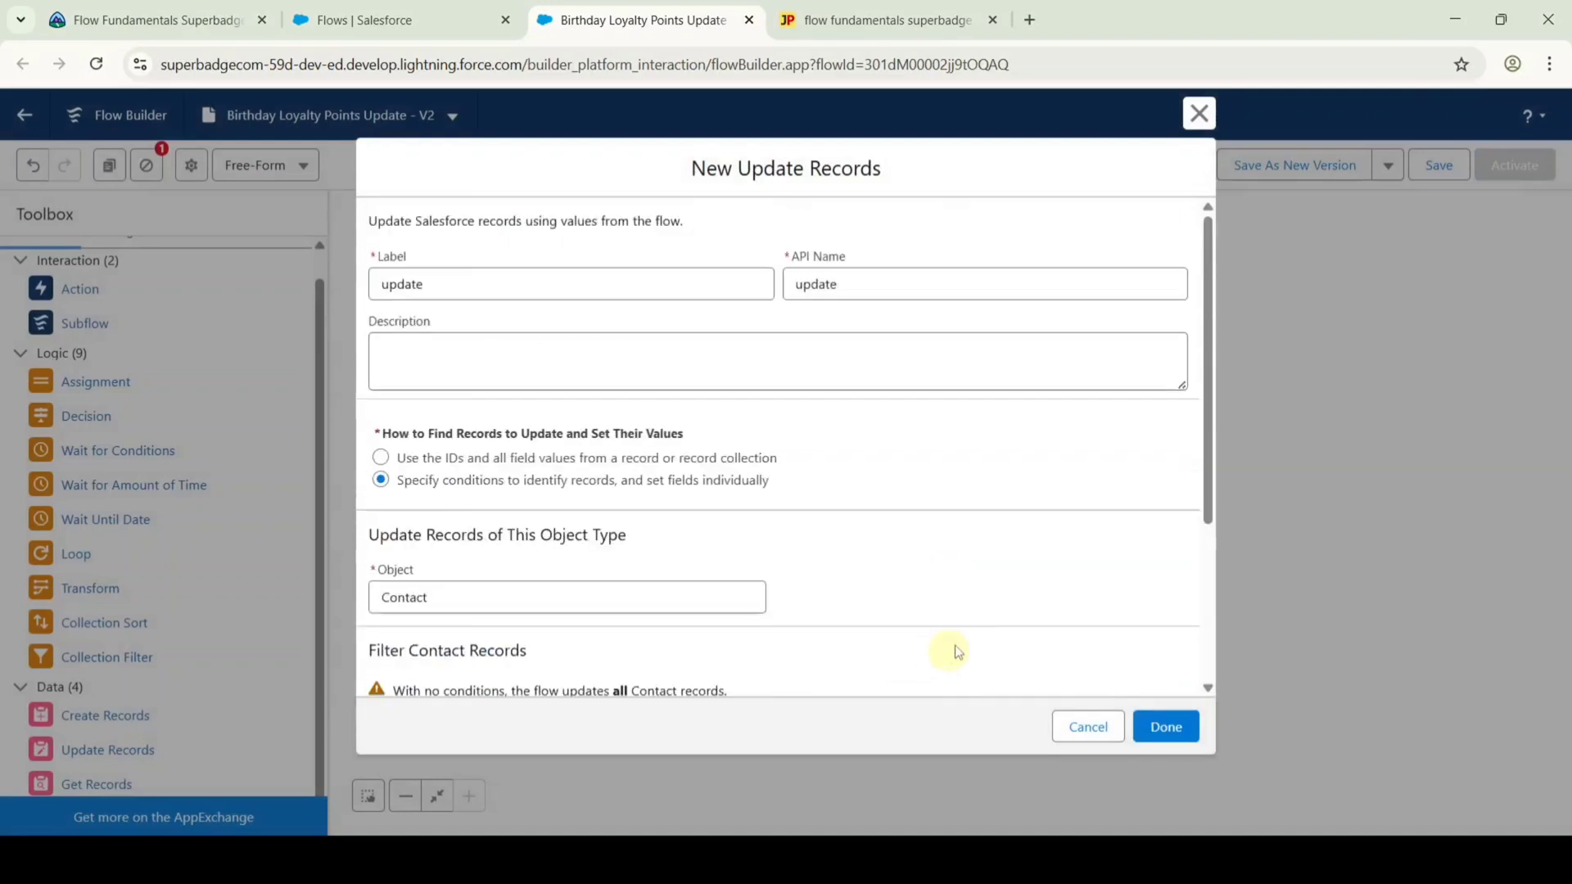
left_click(1166, 726)
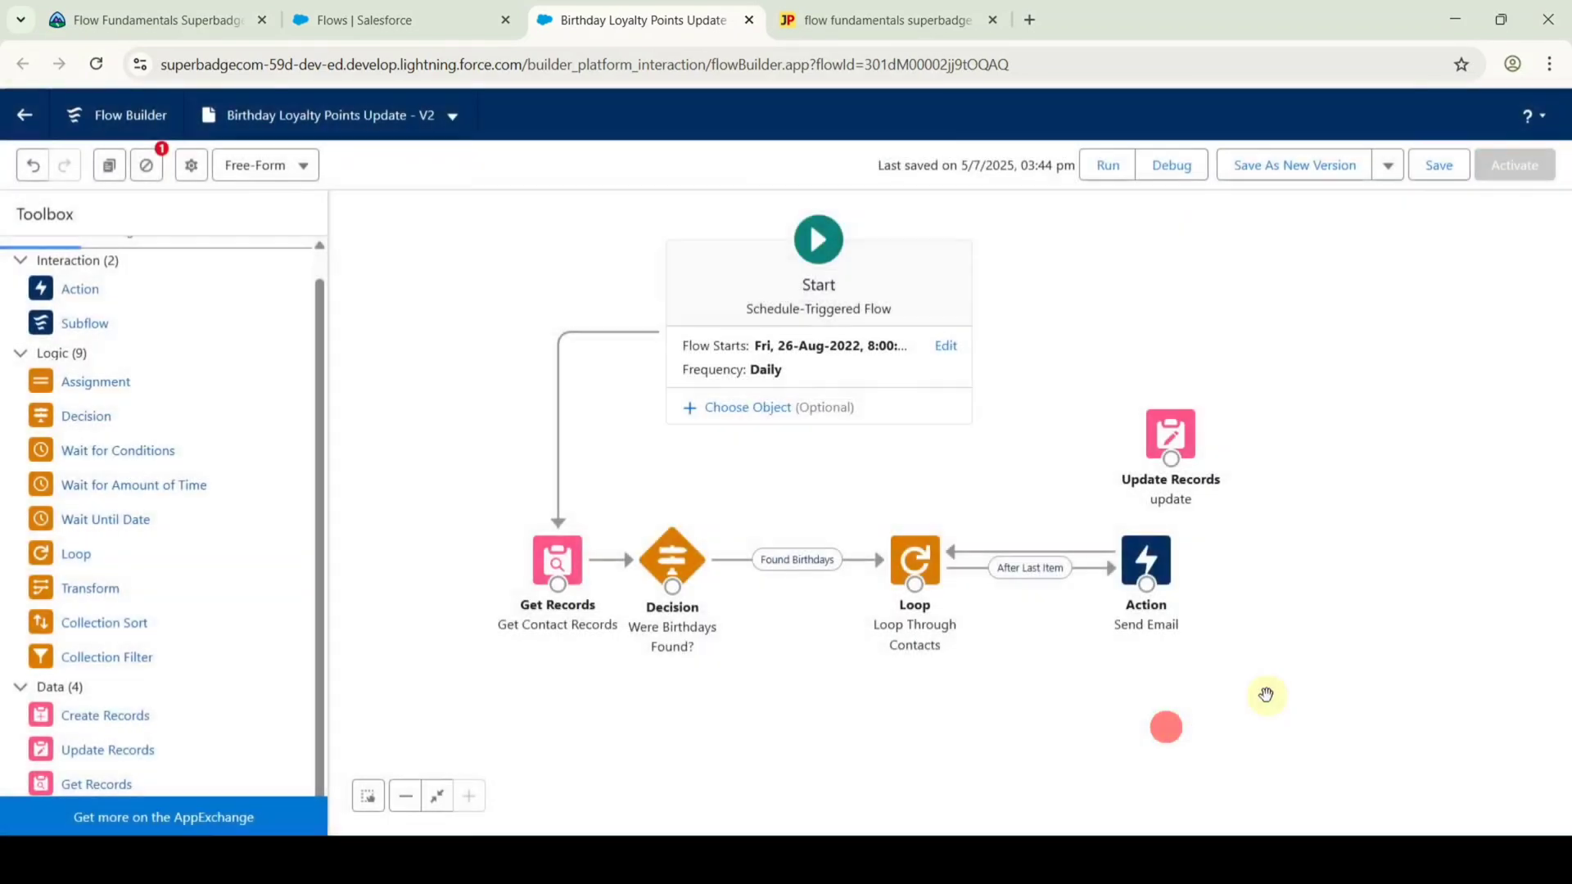
Place the Contact update element beside the Send Email action and connect the action to it with a Fault path.
left_click_drag(1177, 446, 1310, 555)
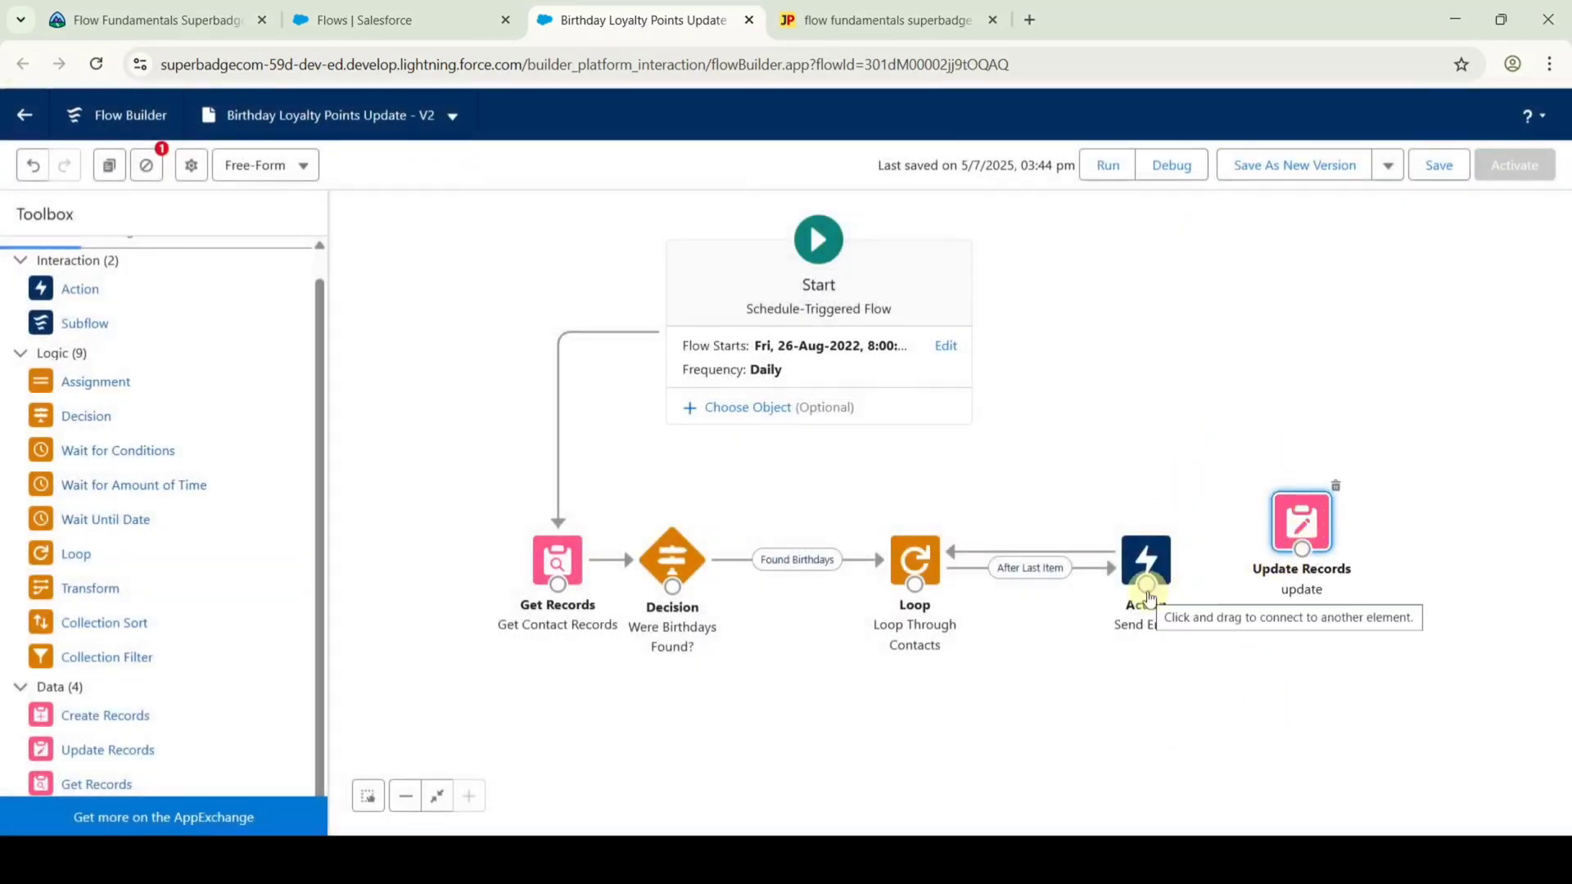
mouse_move(1146, 584)
left_mouse_down()
mouse_move(1176, 601)
mouse_move(1269, 530)
left_mouse_up()
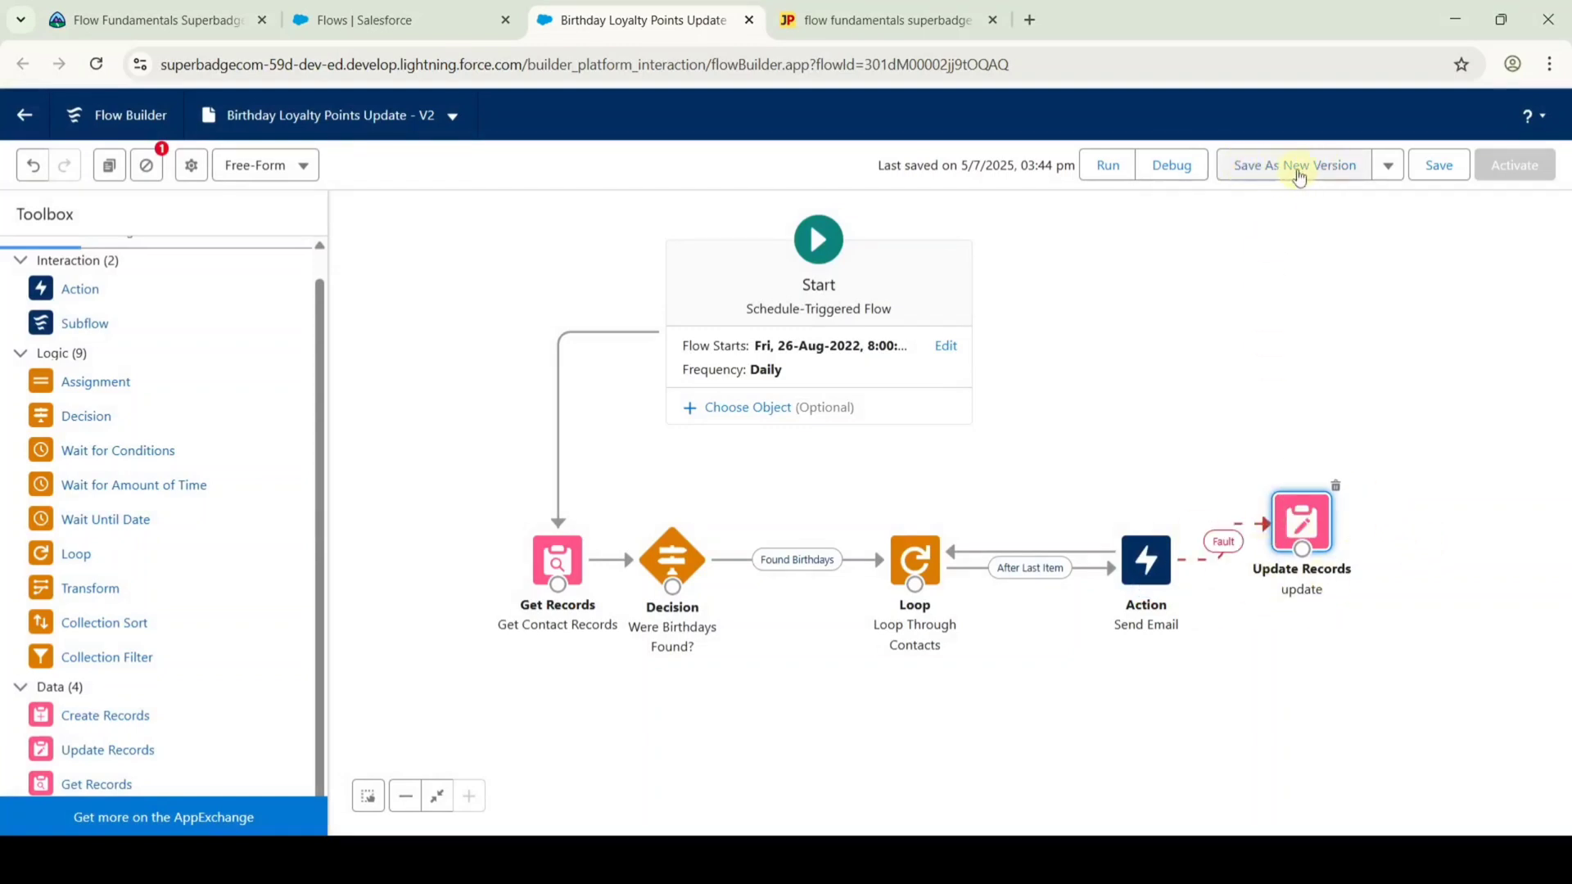
Save the Birthday Loyalty Points Update flow as a new version and activate it.
left_click(1299, 169)
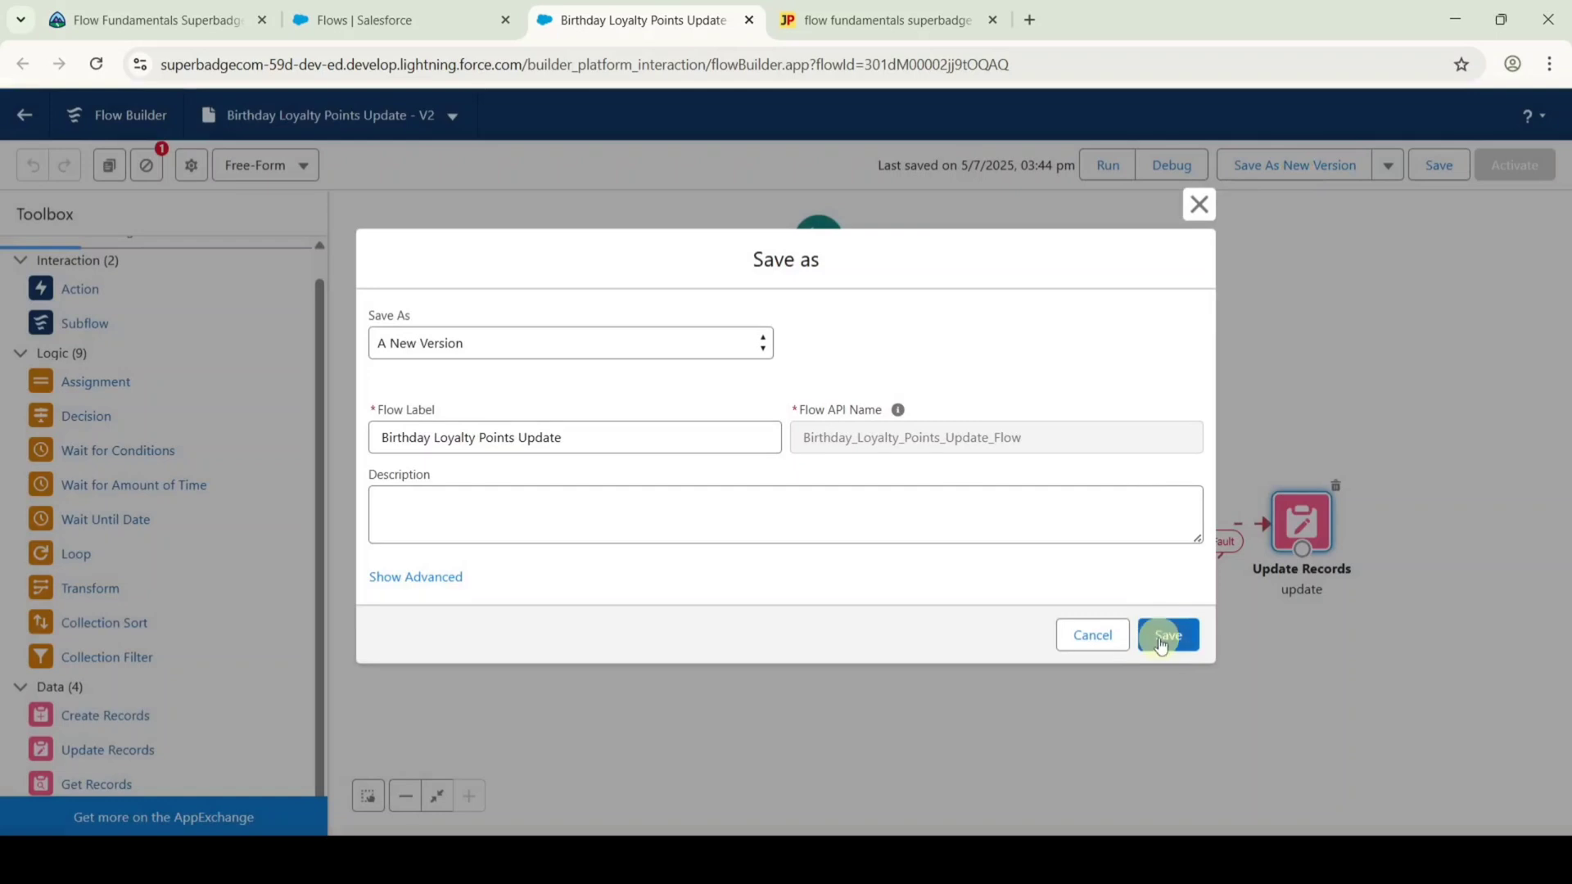
left_click(1168, 636)
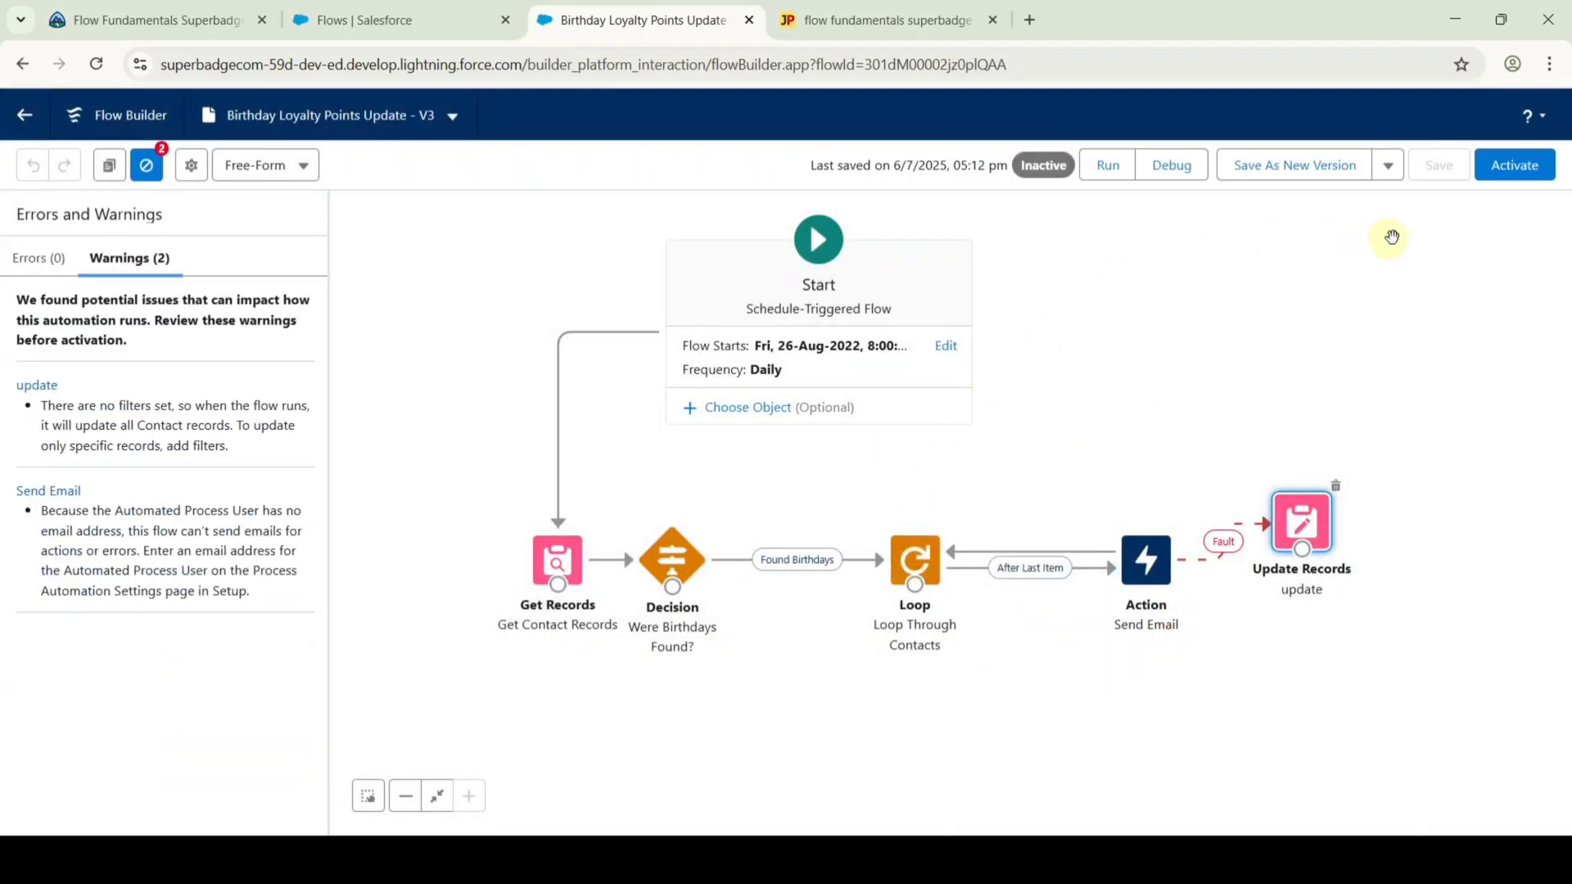
left_click(1511, 170)
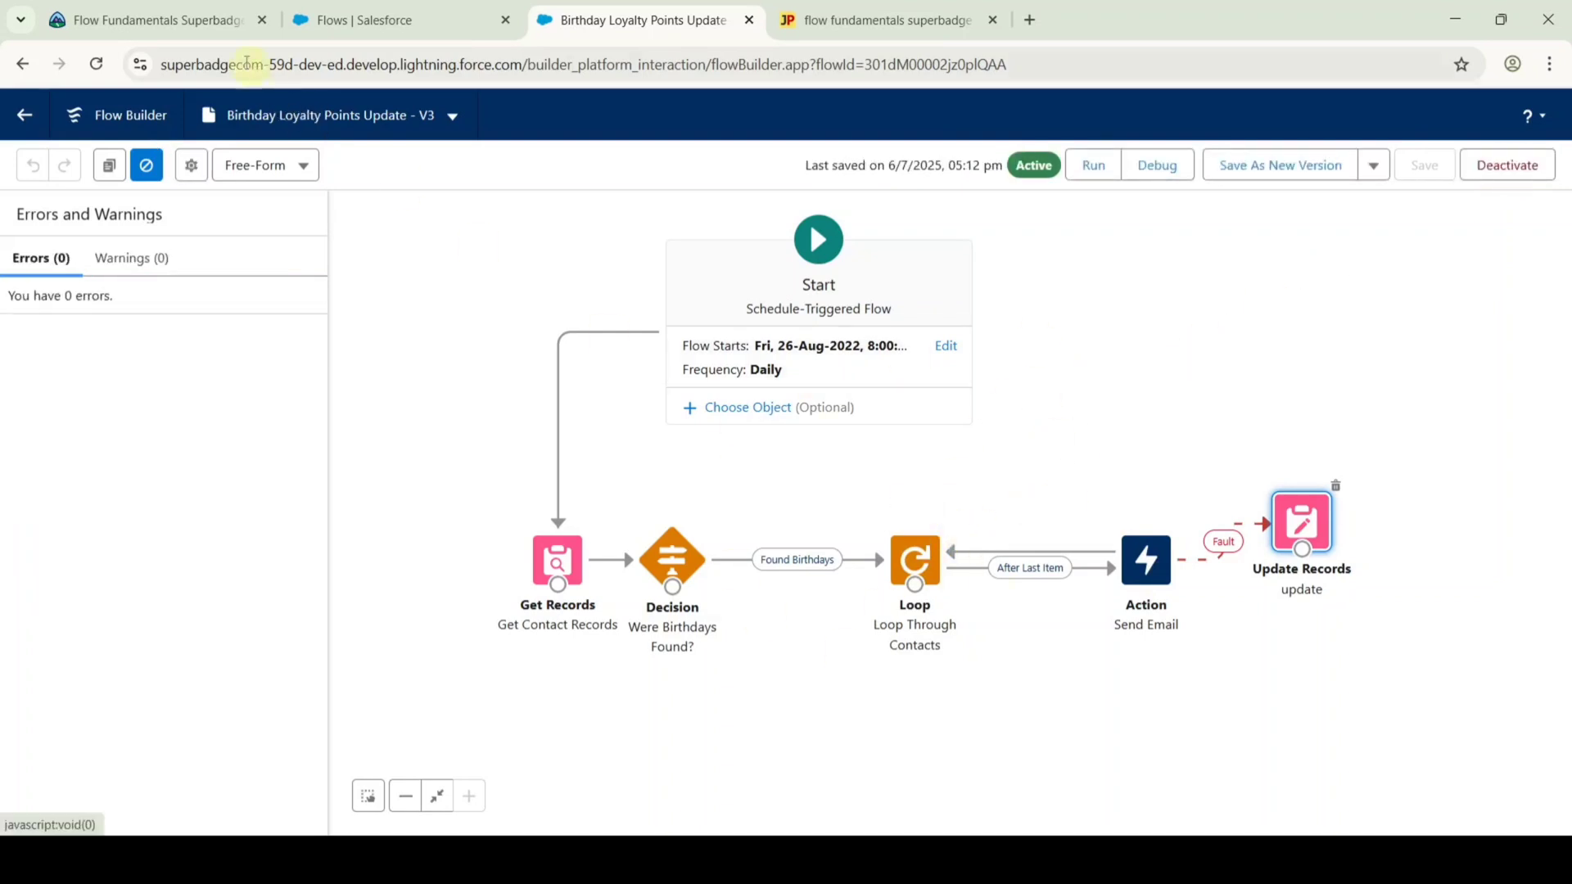
Switch to the Trailhead superbadge page and run the challenge check for Update the Birthday Loyalty Points Update Flow.
left_click(219, 23)
scroll(999, 569, "down", 7)
scroll(1002, 569, "down", 6)
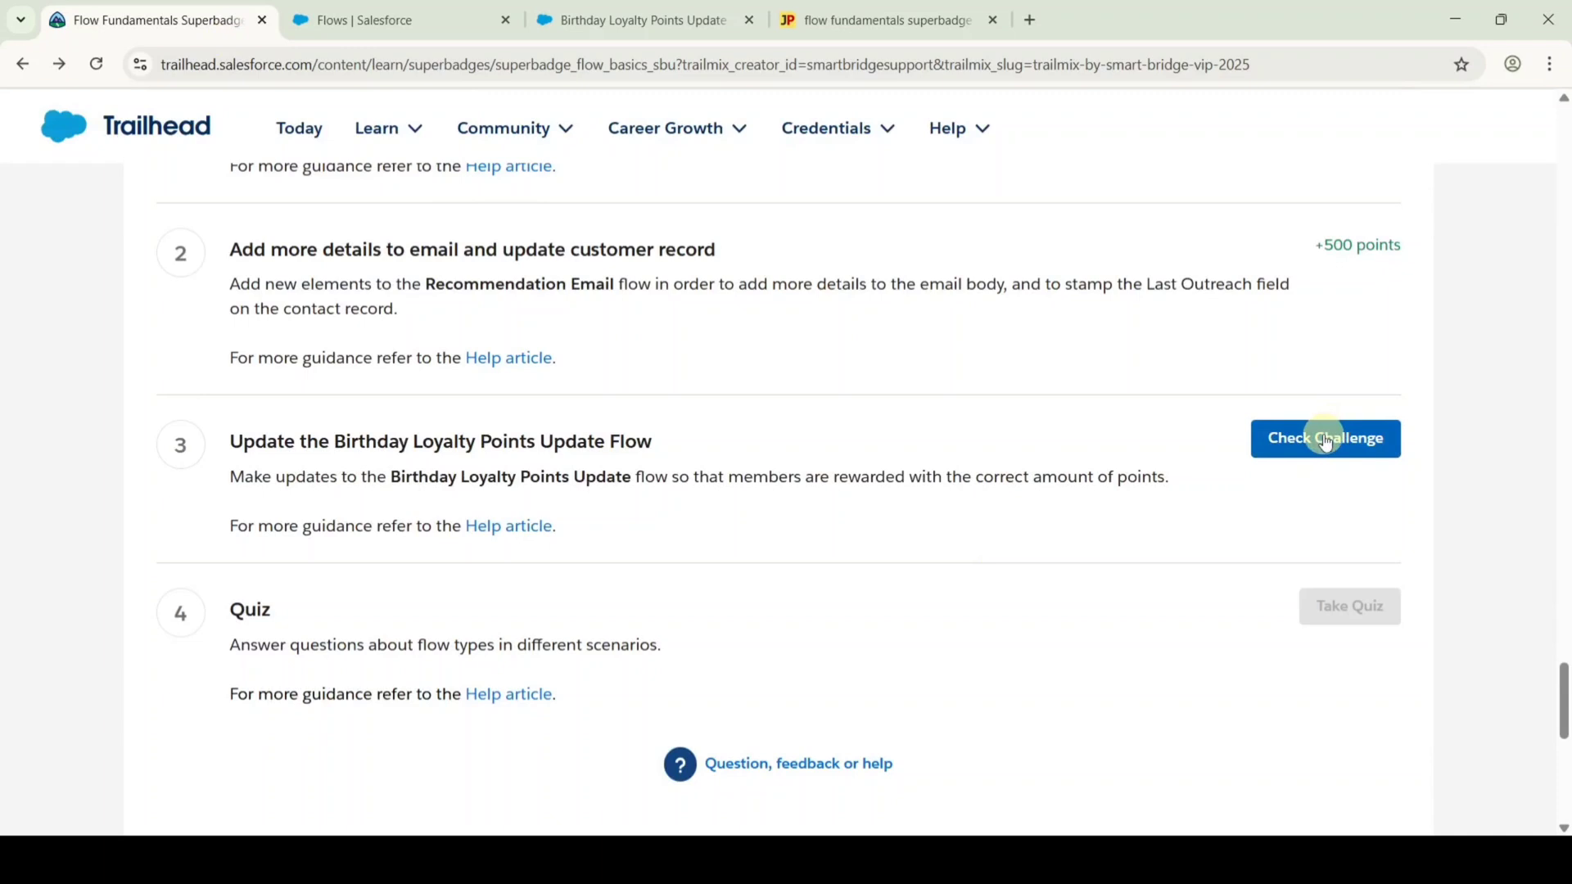
left_click(1326, 440)
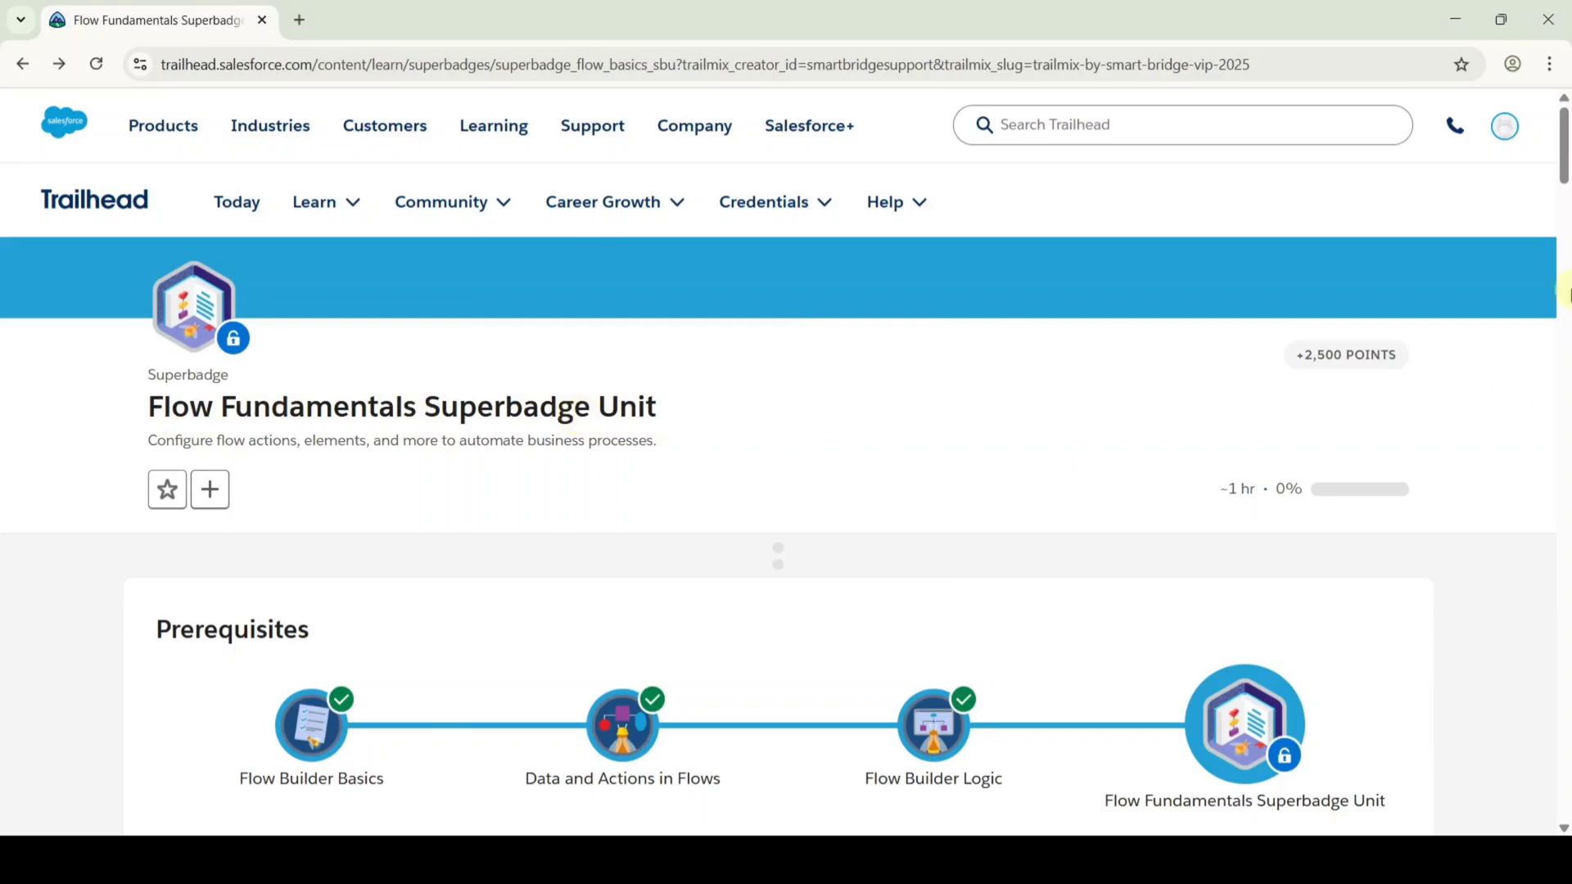
Start the superbadge's quiz and answer question 1 with Record-triggered flow with Fast Field Updates.
left_click_drag(1563, 155, 1564, 720)
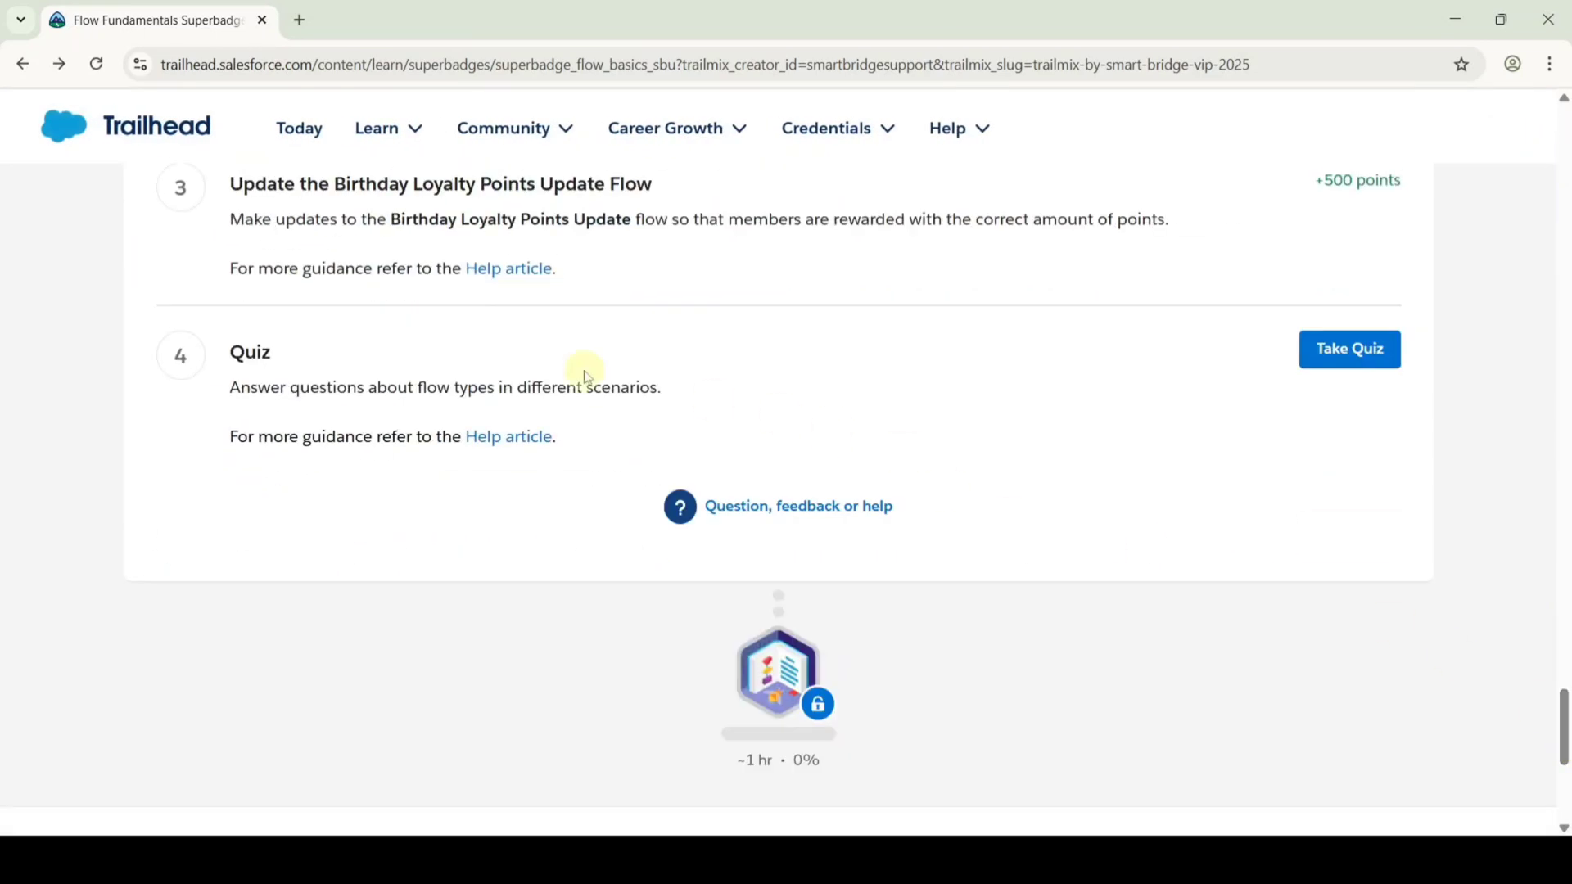
left_click(1351, 352)
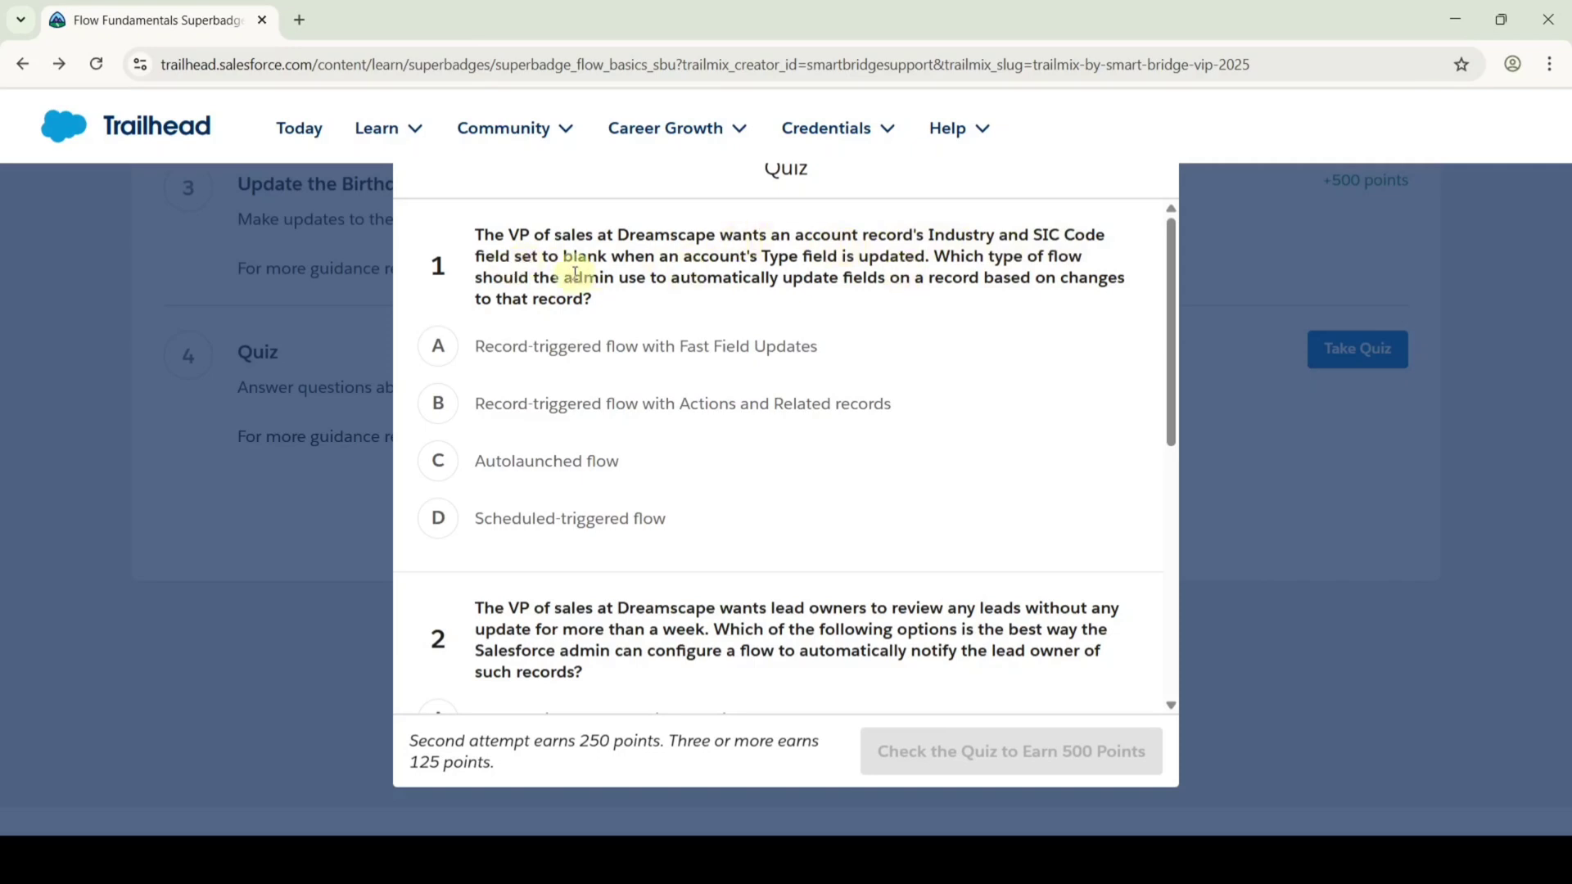
left_click(579, 352)
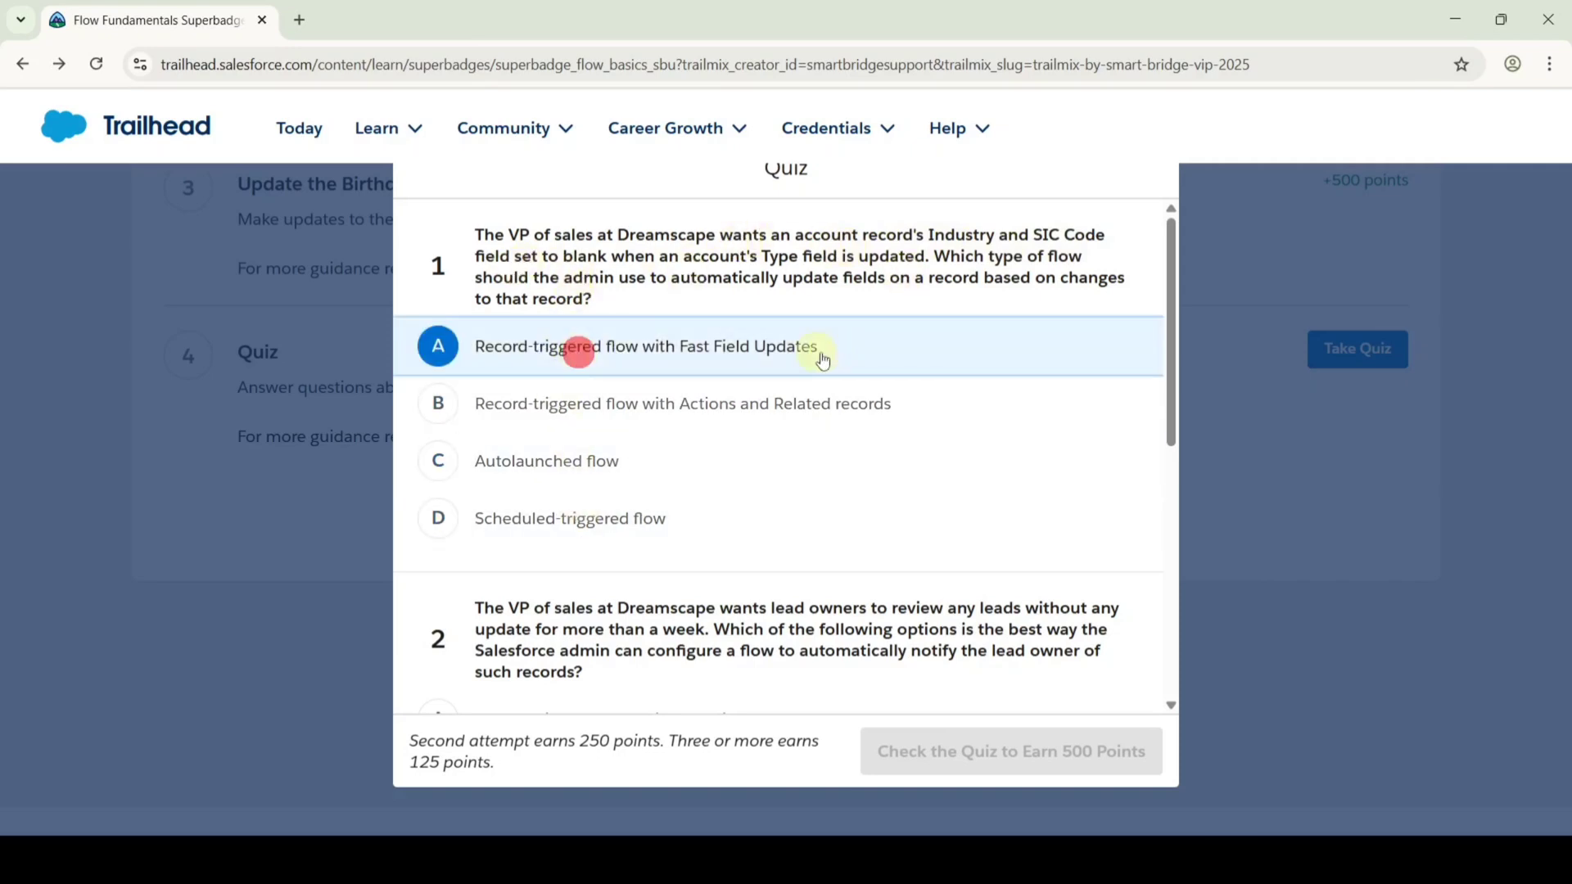
Answer quiz question 2 with Scheduled-triggered flow and question 3 with Autolaunched flow.
scroll(823, 360, "down", 4)
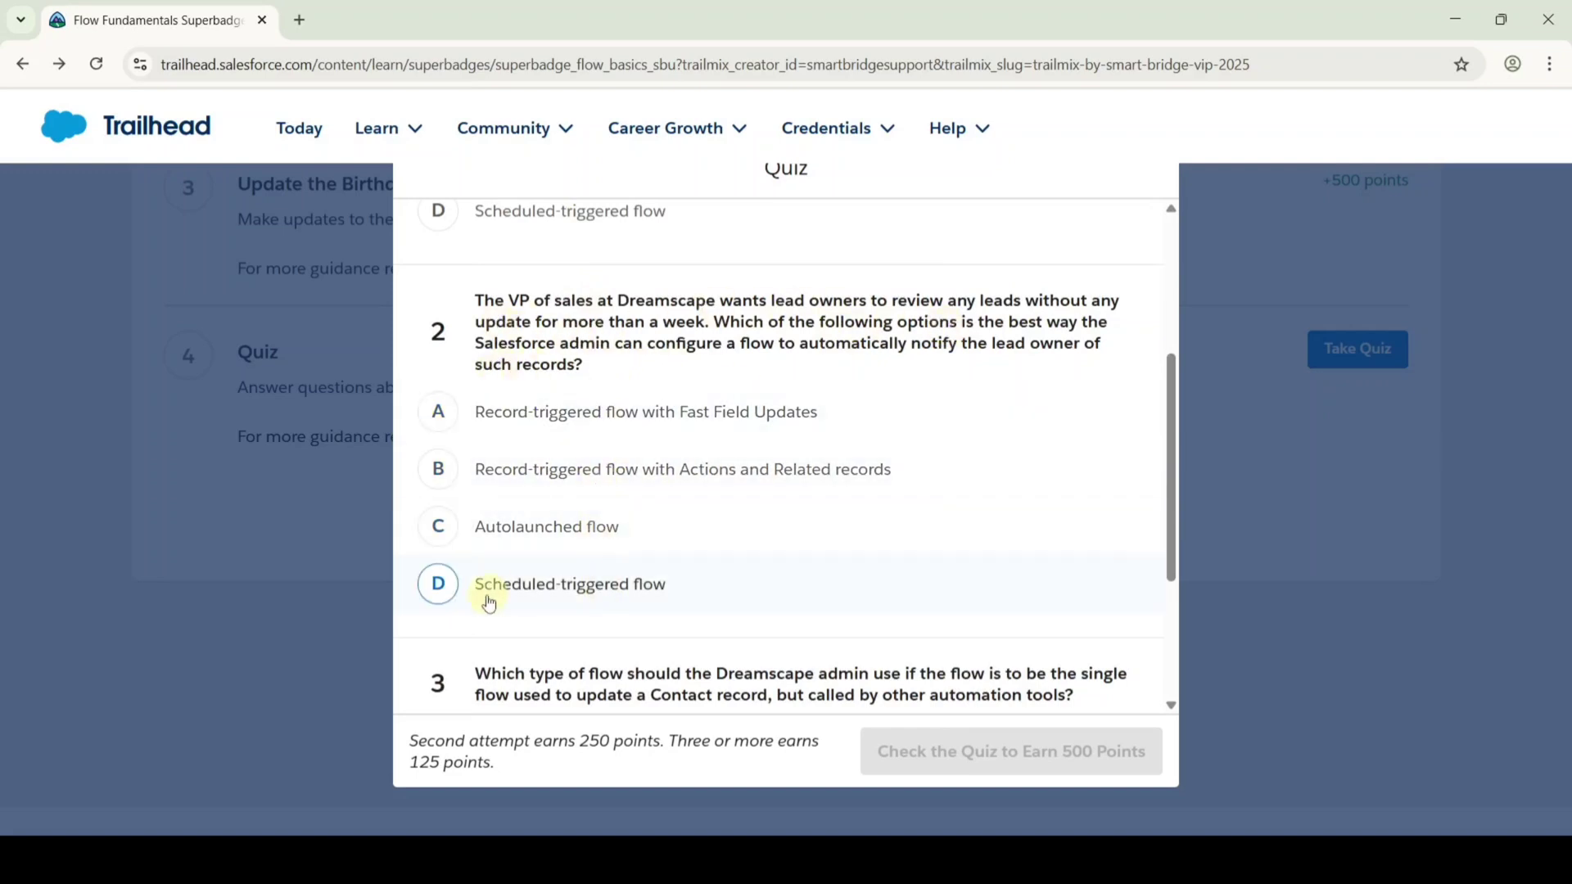
left_click(611, 603)
scroll(762, 361, "down", 3)
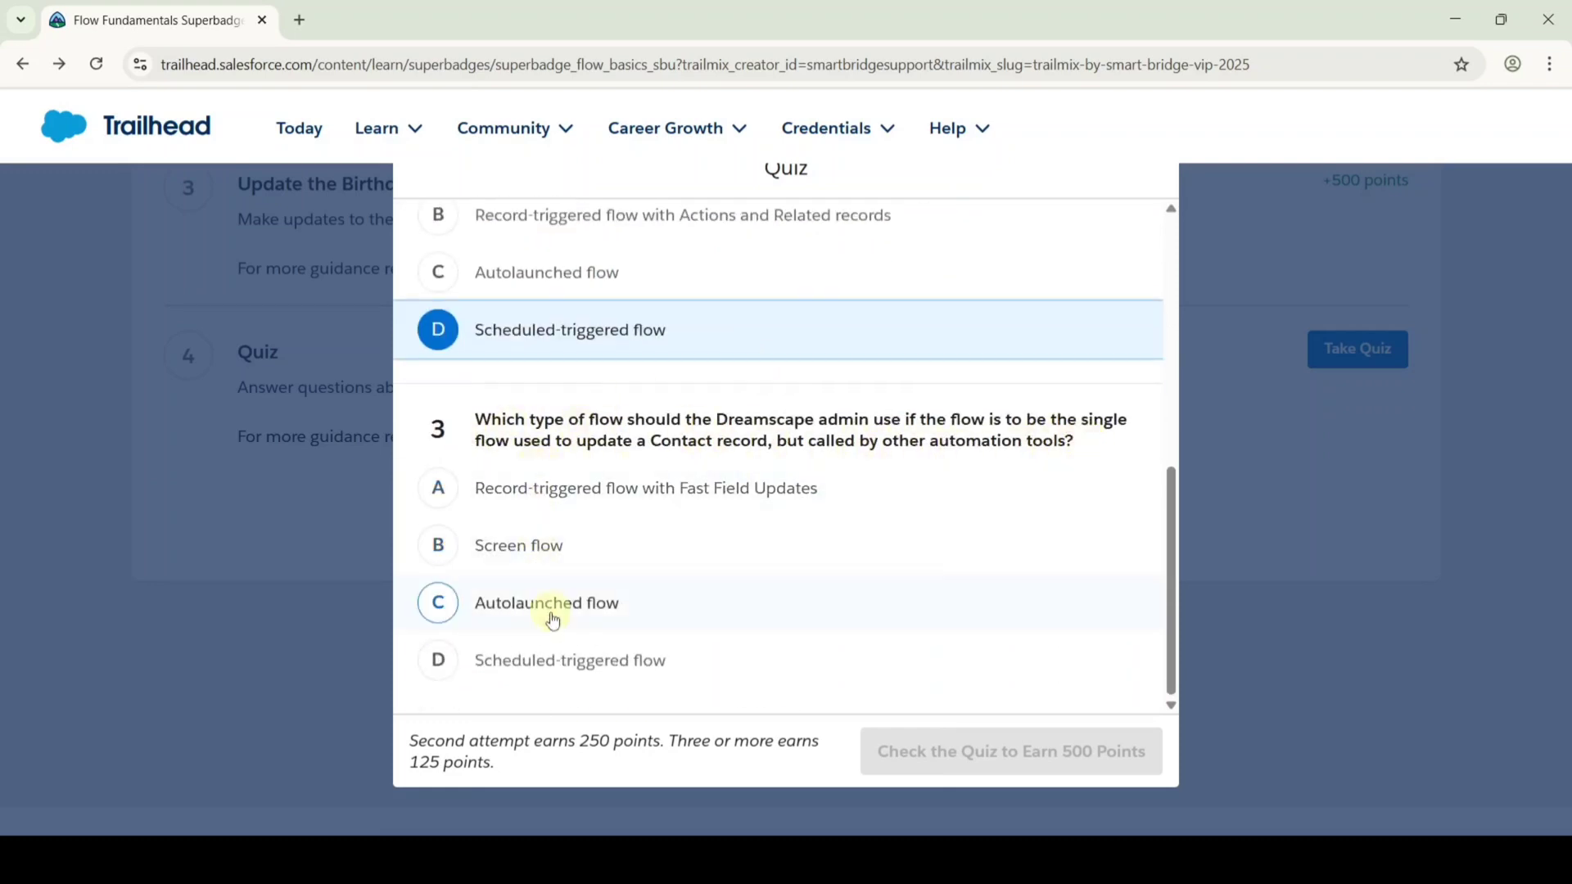
left_click(595, 608)
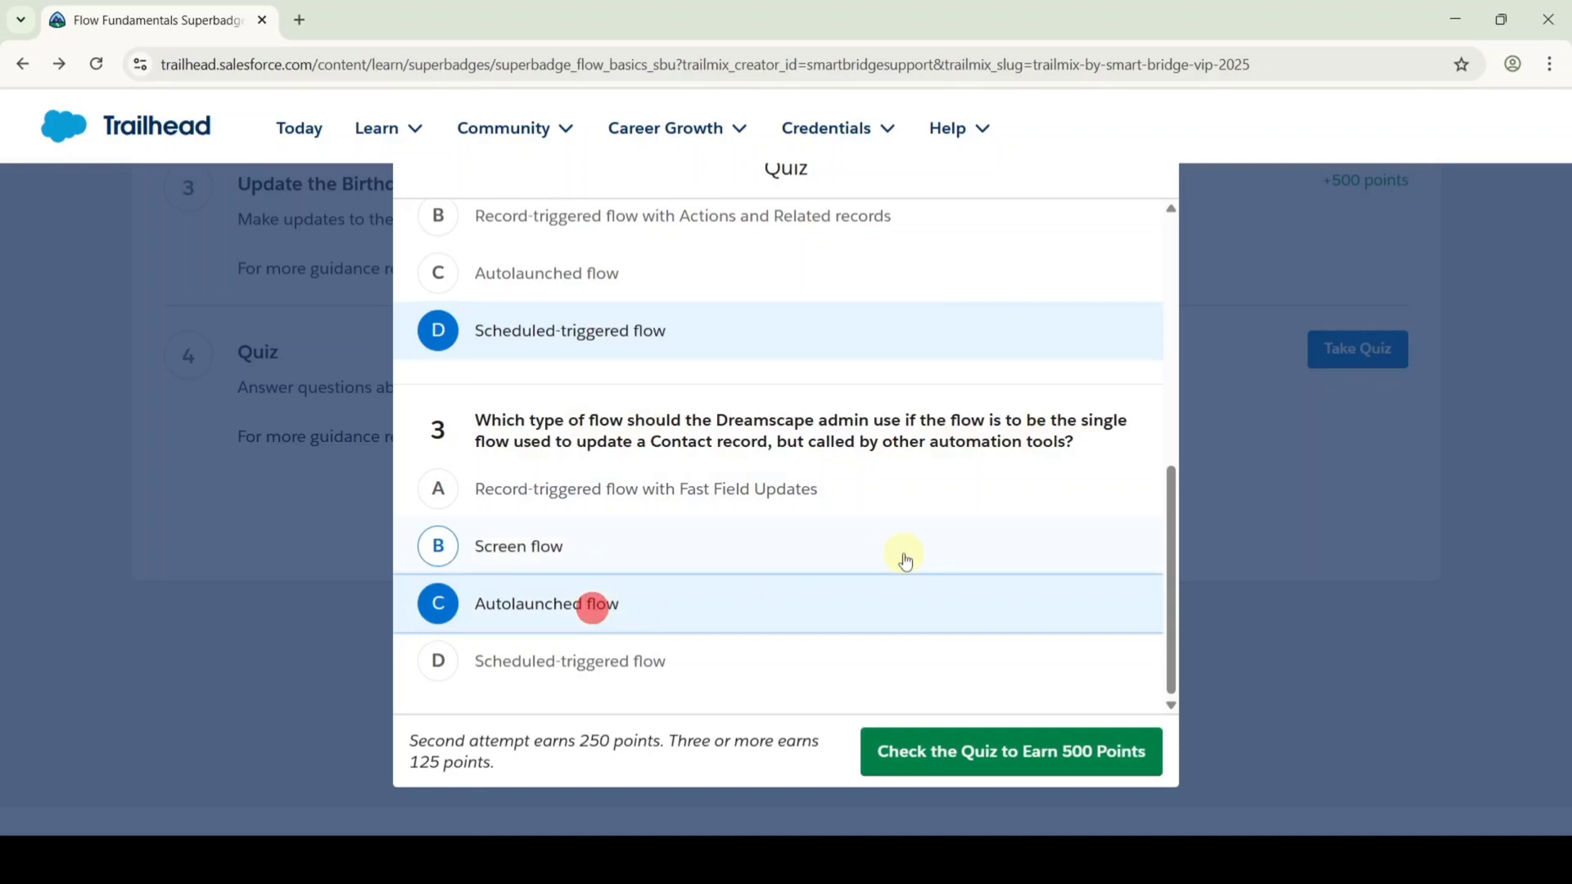
Review the selected quiz answers and submit the quiz for checking.
scroll(903, 555, "up", 6)
scroll(905, 554, "down", 6)
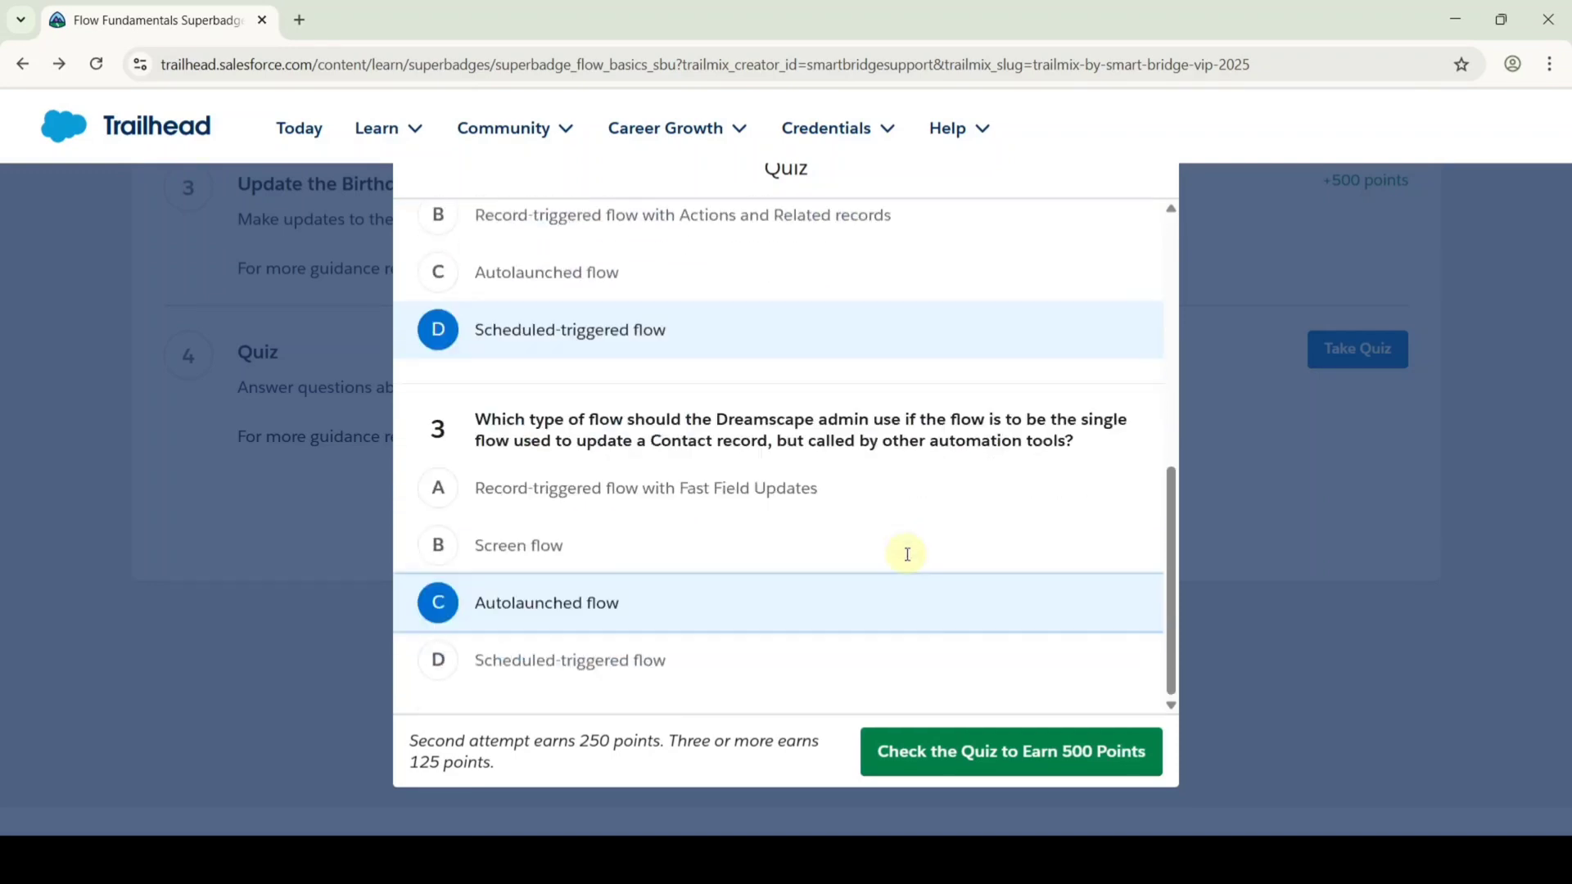
left_click(978, 760)
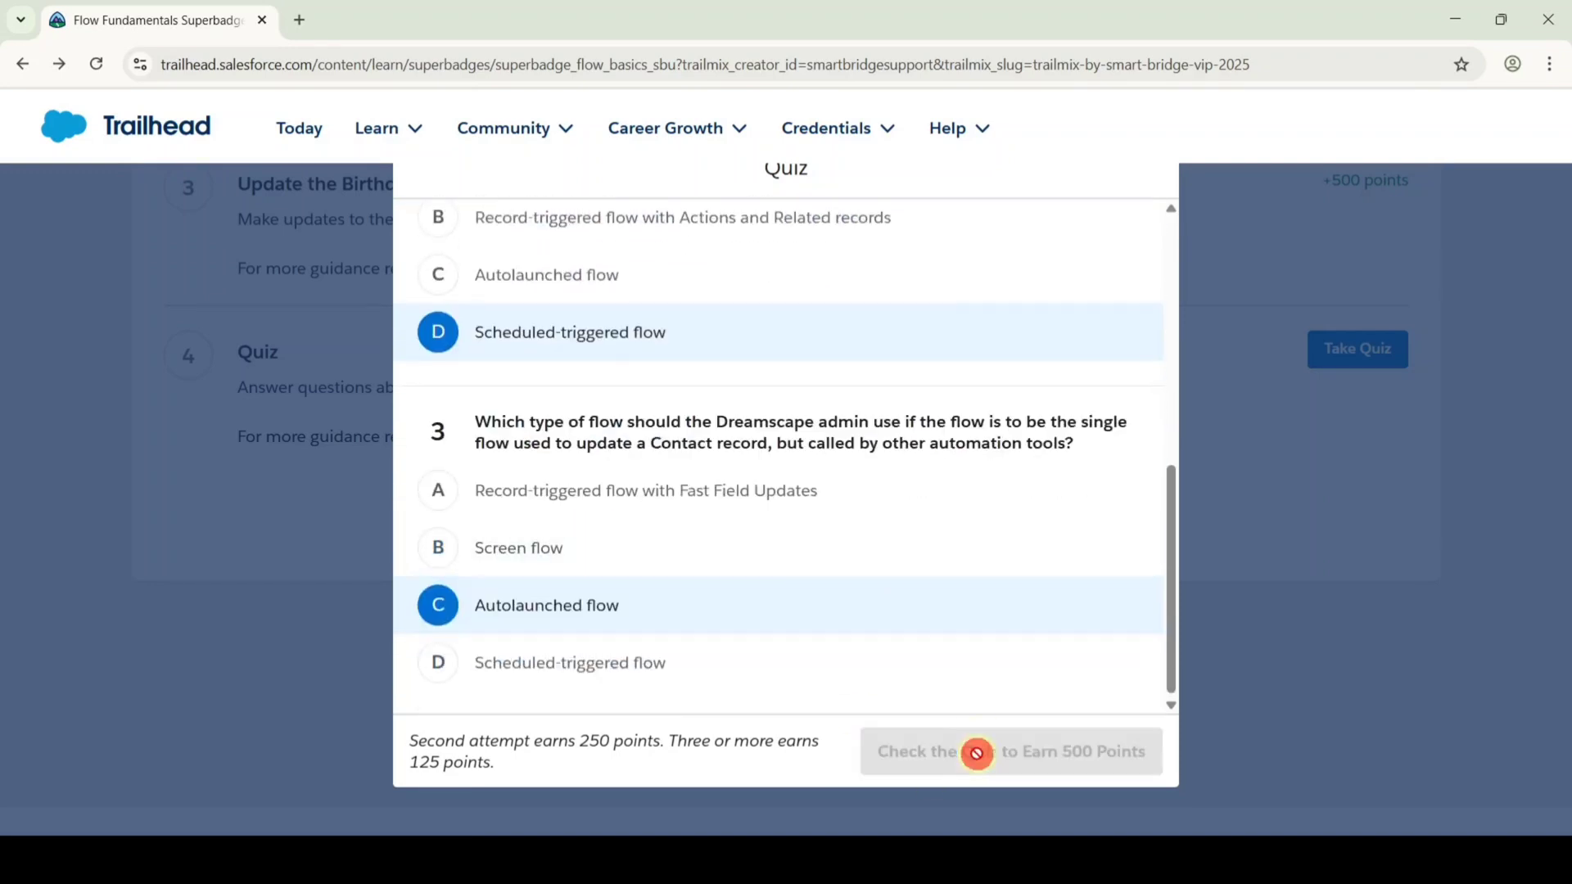